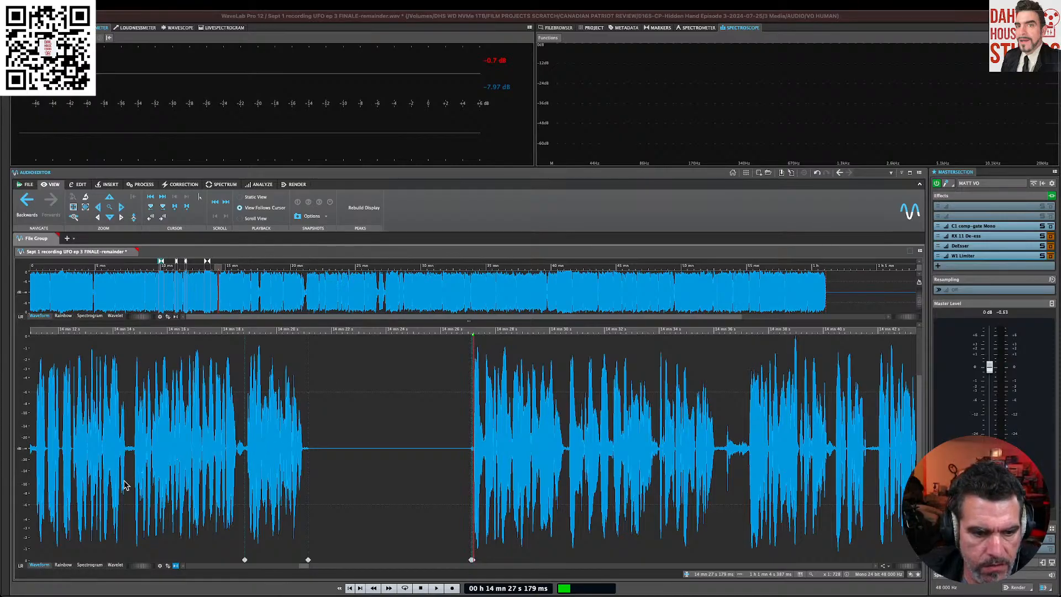
# Step: Switch to the Brave browser and load pluginboutique.com in a new tab
pyautogui.press('super+Tab')
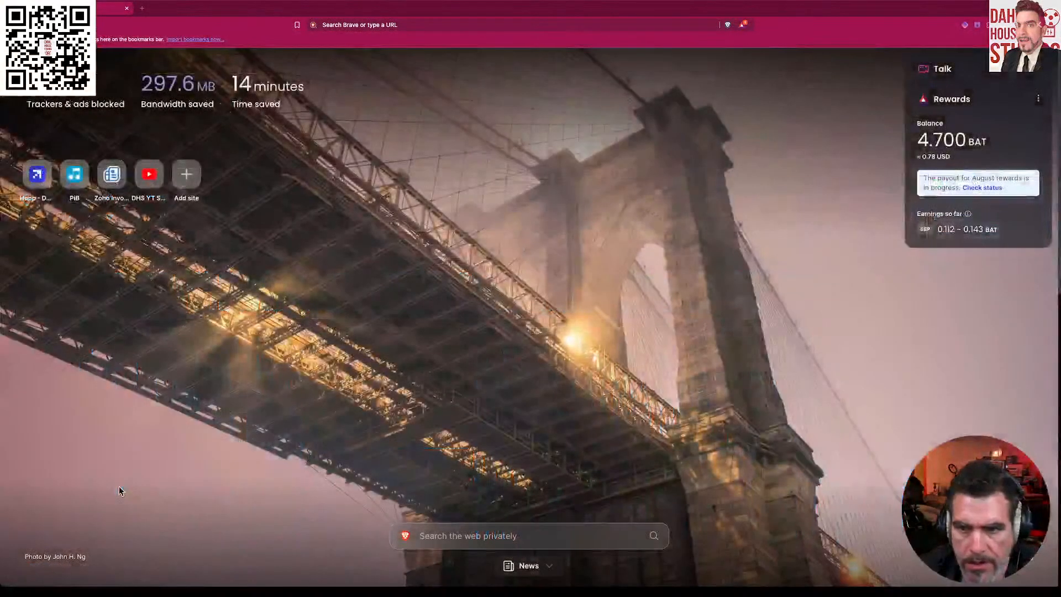
pyautogui.click(233, 319)
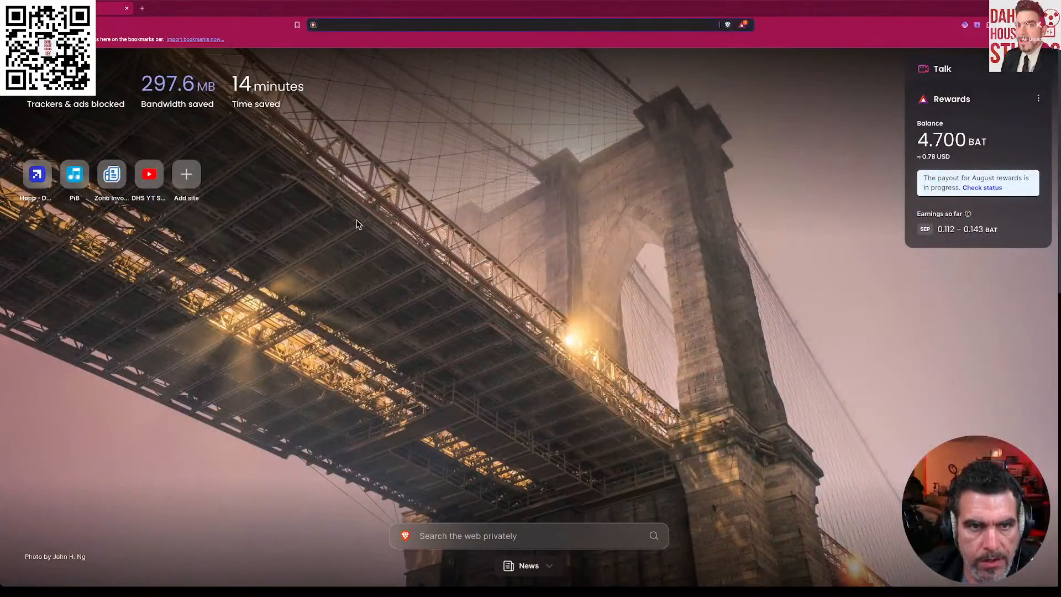
pyautogui.press('super+t')
pyautogui.write('pib')
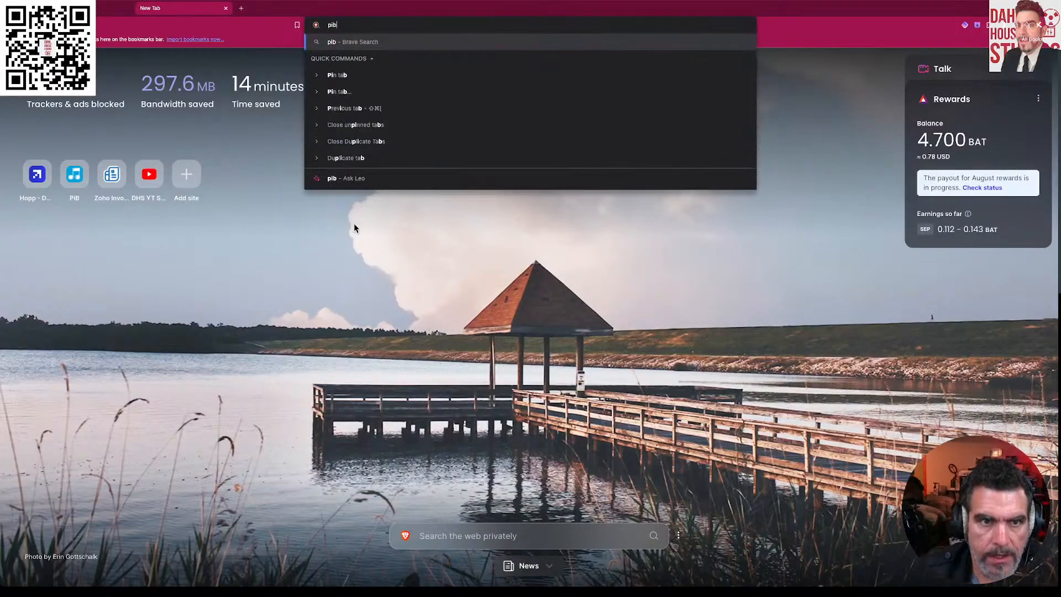
pyautogui.press('BackSpace')
pyautogui.press('BackSpace')
pyautogui.write('luginboutique.com')
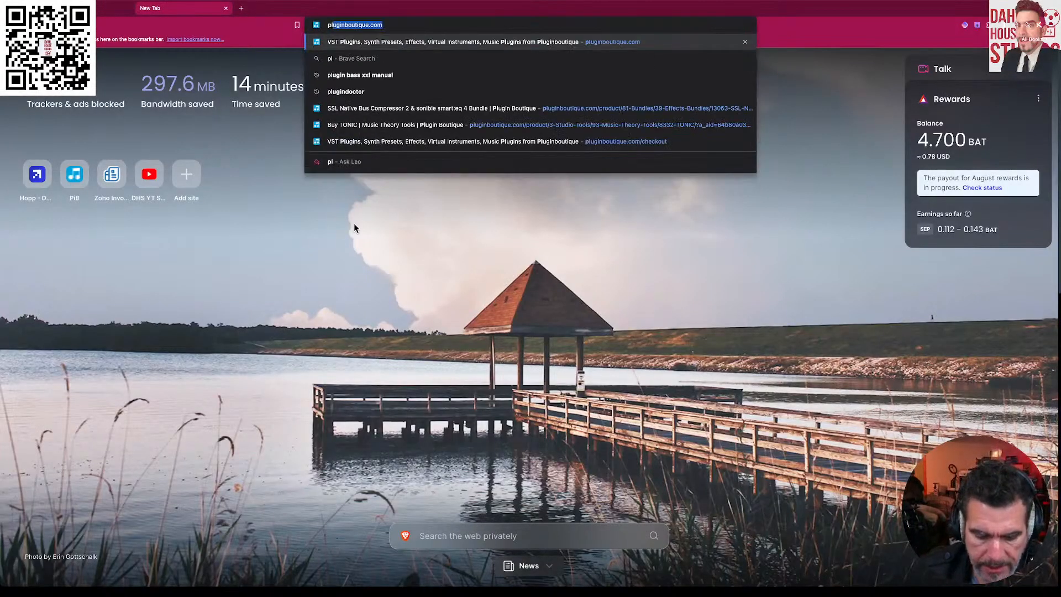
pyautogui.press('Return')
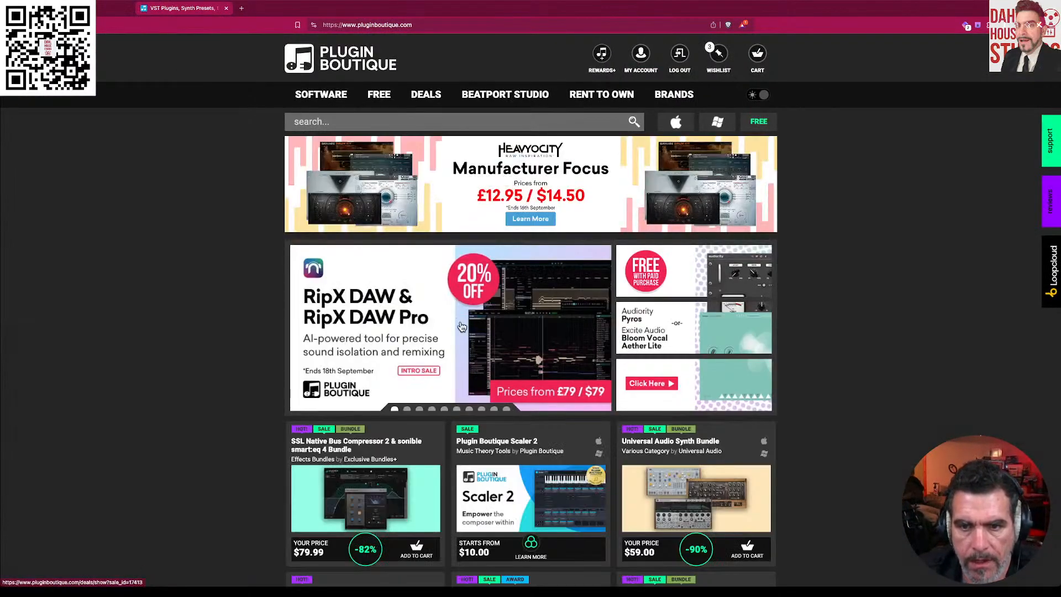
# Step: Look through the promotional banner slides and the featured product deals on the Plugin Boutique home page
pyautogui.click(407, 408)
pyautogui.click(419, 408)
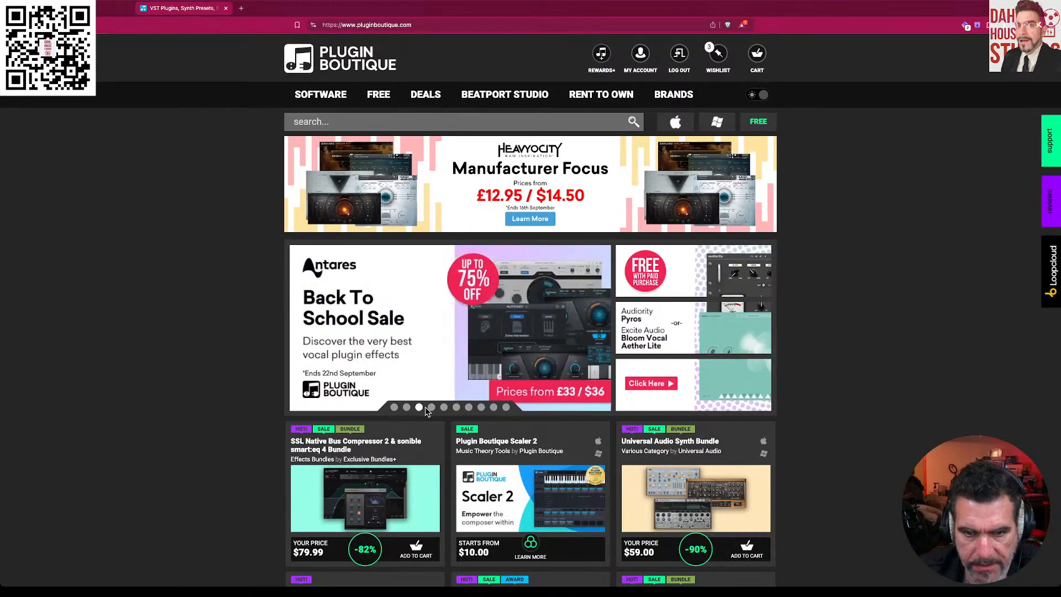
pyautogui.click(432, 409)
pyautogui.click(443, 409)
pyautogui.click(456, 408)
pyautogui.click(468, 409)
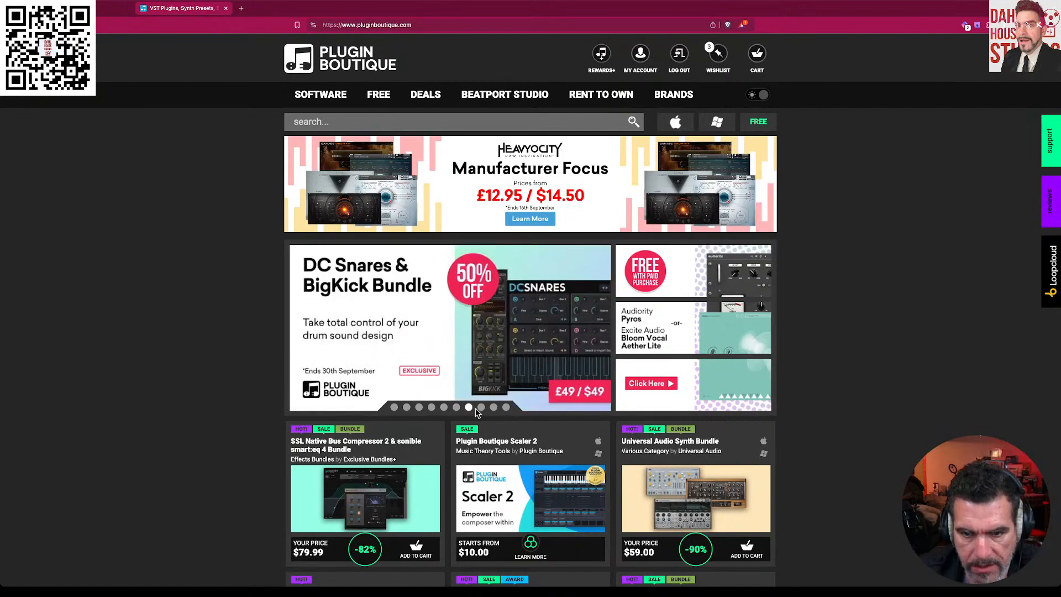
pyautogui.click(480, 409)
pyautogui.click(493, 409)
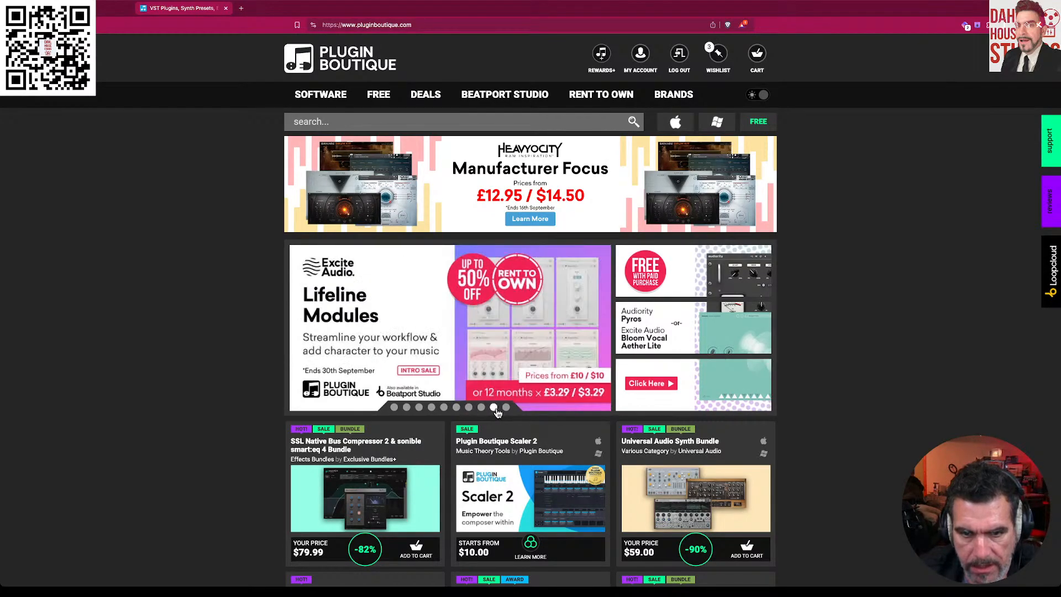
pyautogui.click(505, 408)
pyautogui.scroll(-5, 506, 412)
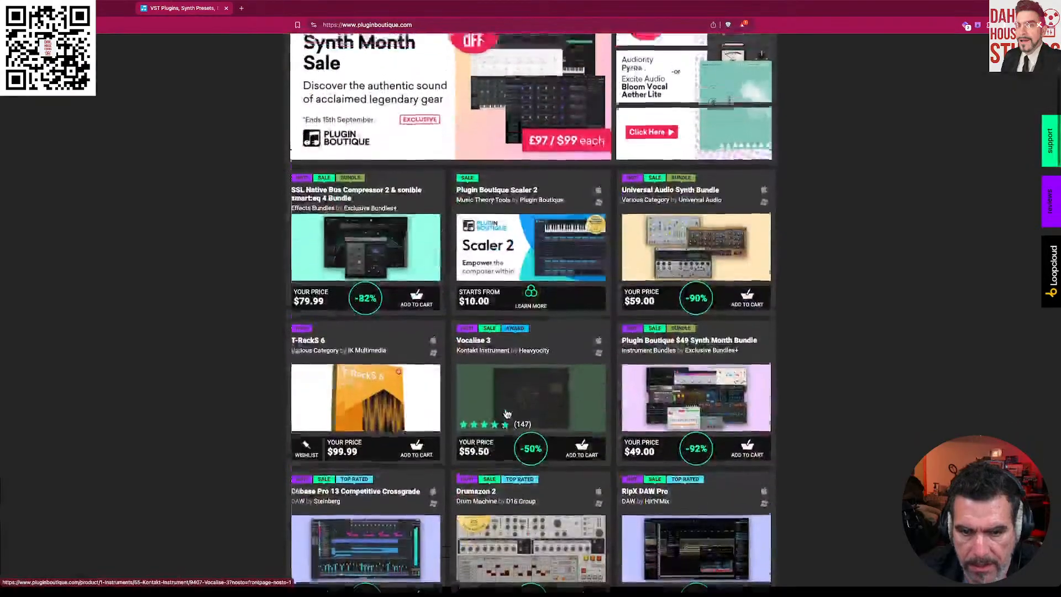
pyautogui.scroll(5, 506, 410)
# Step: Search the Plugin Boutique store for "wavelab"
pyautogui.click(360, 121)
pyautogui.write('wavelab')
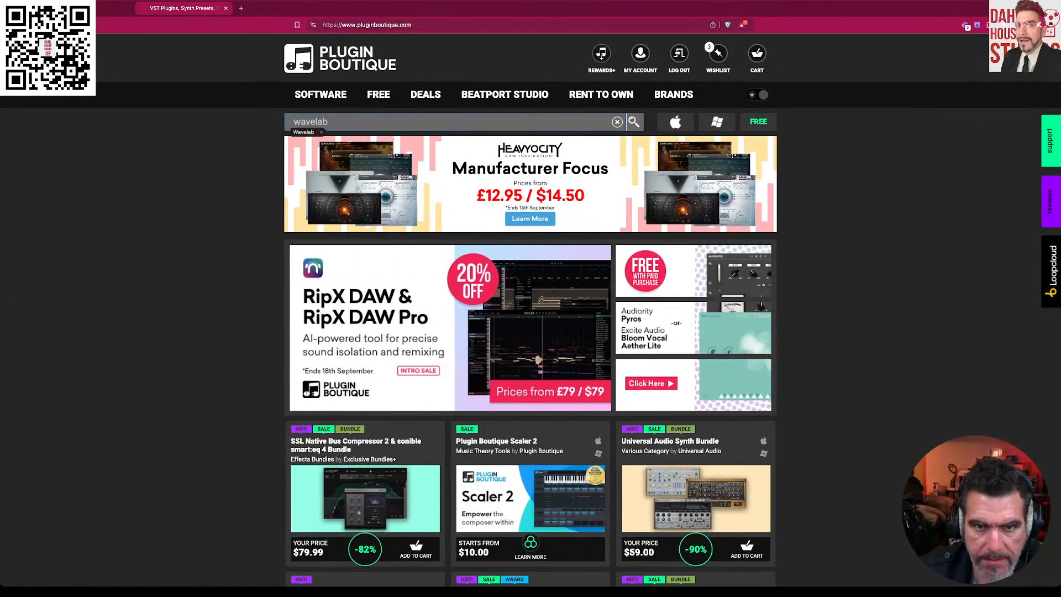
pyautogui.press('Return')
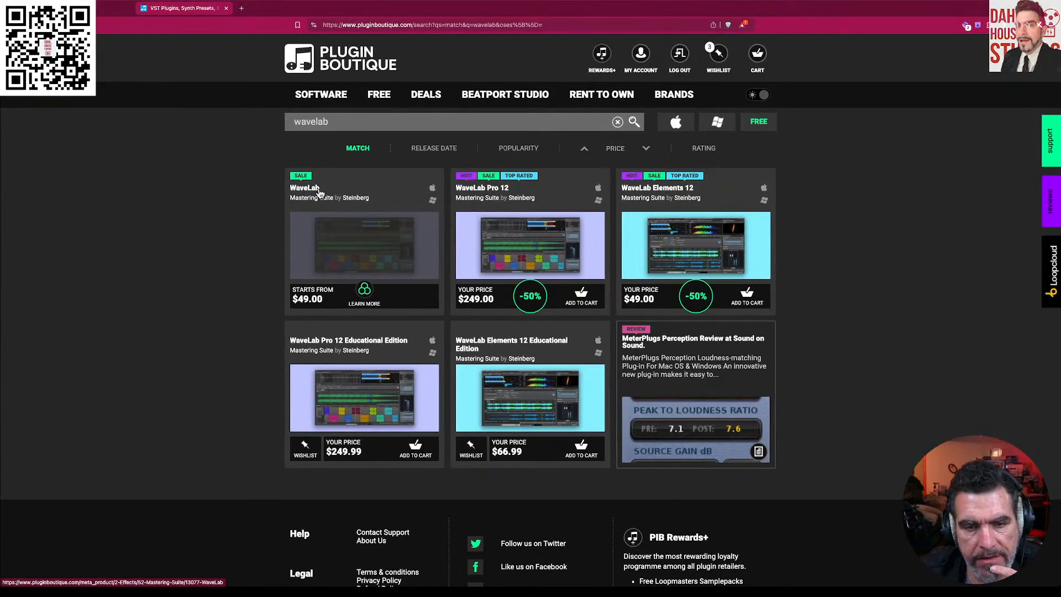
# Step: View the general WaveLab product page and examine the available editions and their prices
pyautogui.click(319, 192)
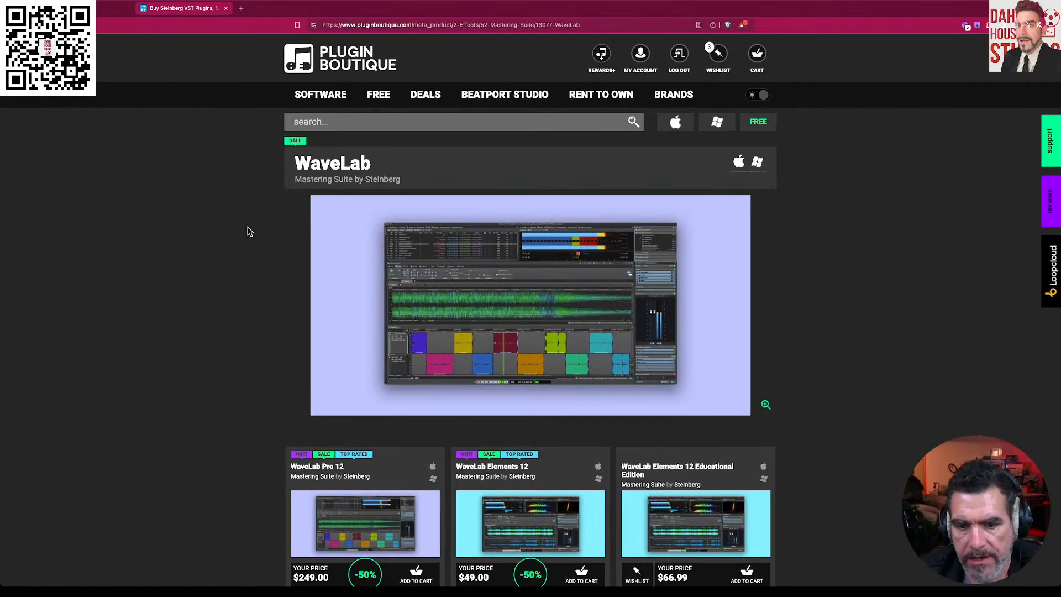
pyautogui.scroll(-4, 247, 231)
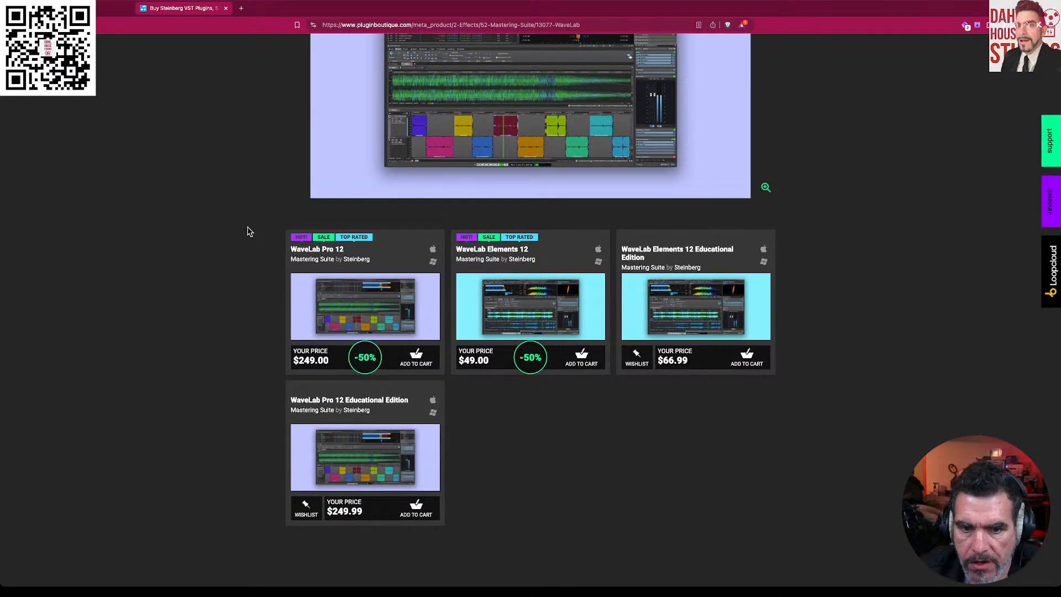
pyautogui.scroll(3, 246, 232)
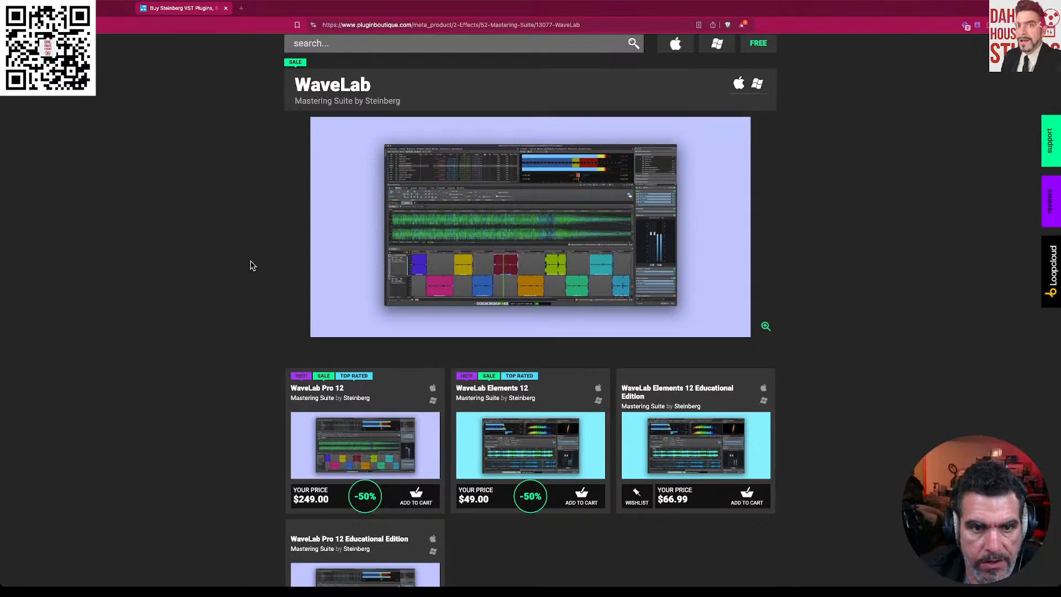
# Step: Switch back to WaveLab Pro 12 and audition the recording from about 14 min 27 s, at the end of the silent gap
pyautogui.press('super+Tab')
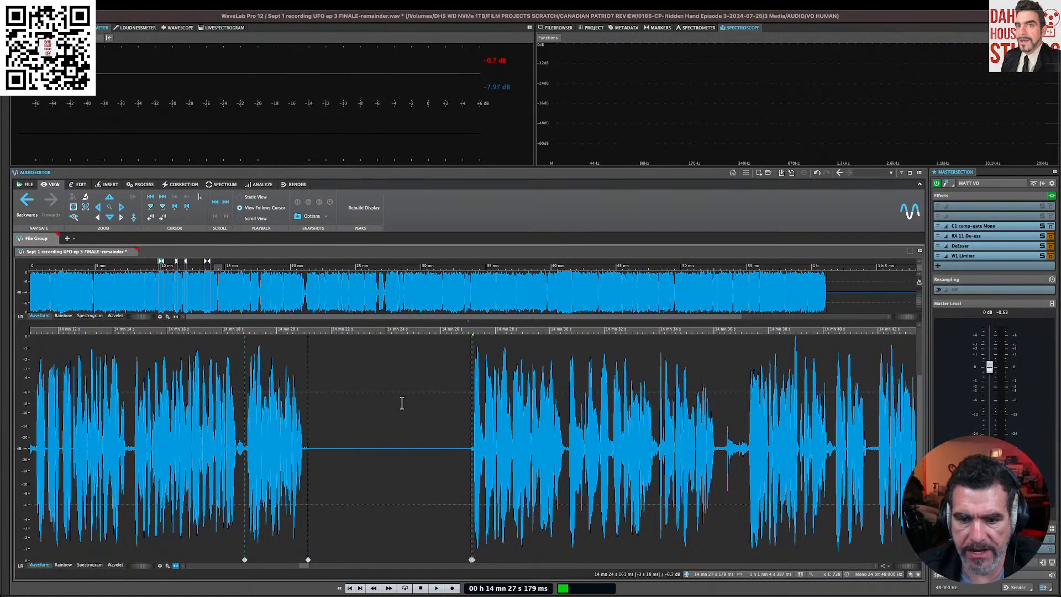
pyautogui.click(469, 421)
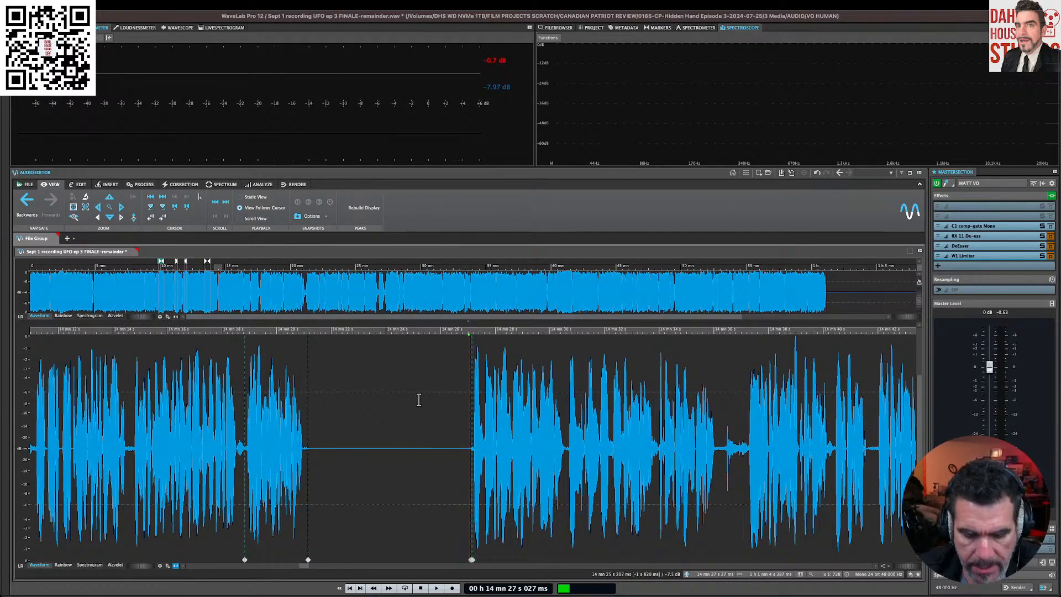
pyautogui.press('g')
pyautogui.press('space')
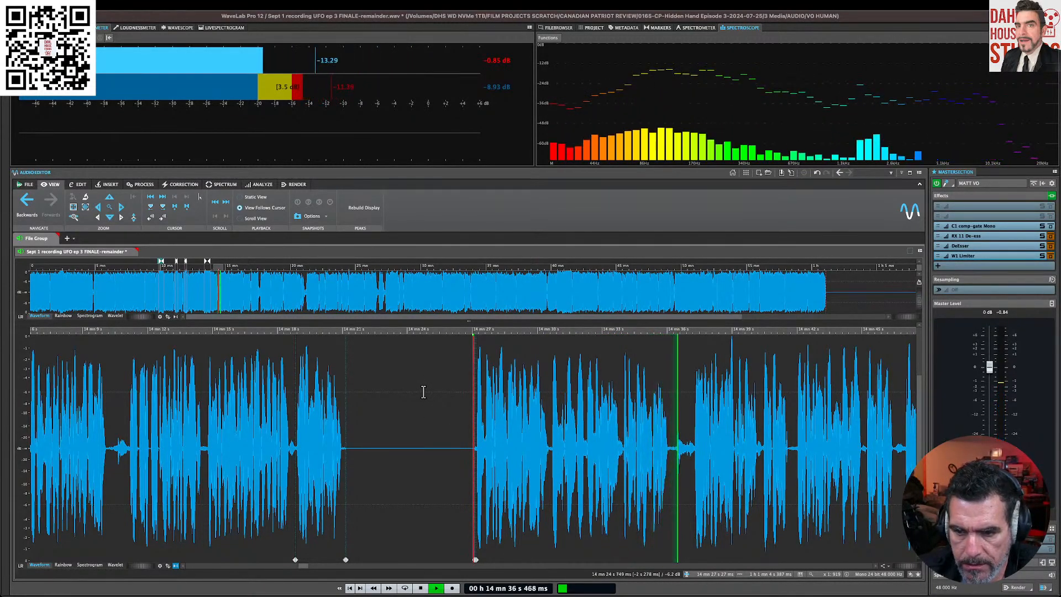
pyautogui.press('space')
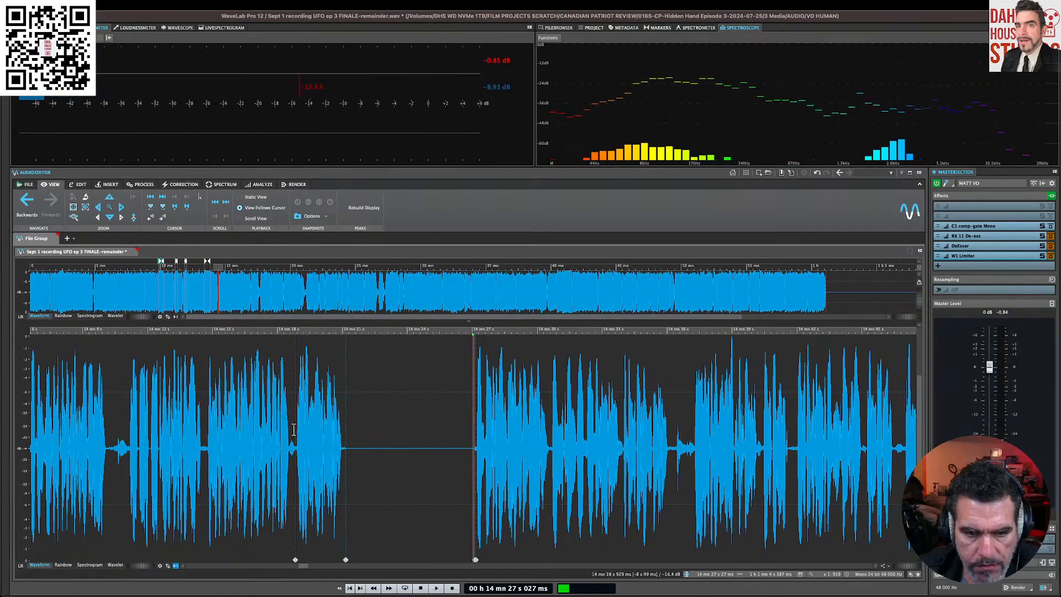
# Step: Place the cursor at about 14 min 11 s and examine the surrounding waveform at wider and closer time ranges
pyautogui.click(127, 419)
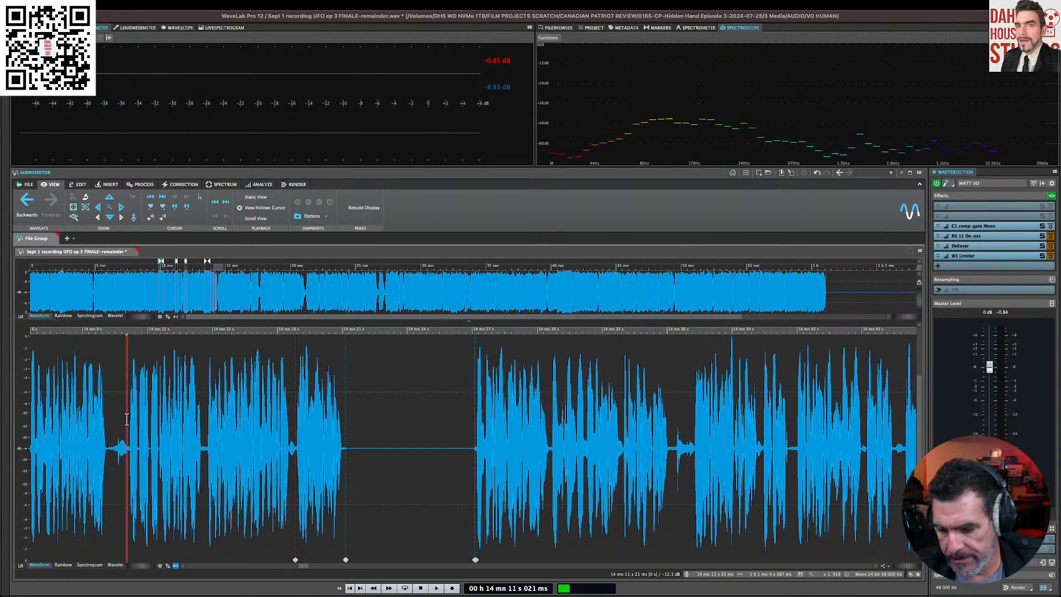
pyautogui.press('Down')
pyautogui.press('Down')
pyautogui.press('Down')
pyautogui.press('Down')
pyautogui.press('Down')
pyautogui.press('Down')
pyautogui.press('Down')
pyautogui.press('Down')
pyautogui.press('Down')
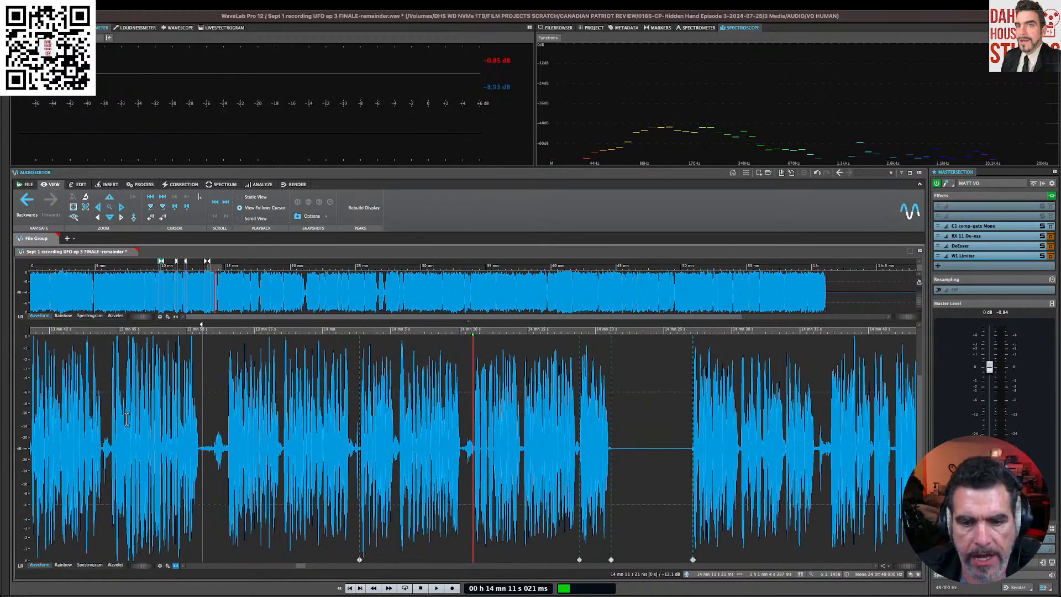
pyautogui.press('Up')
pyautogui.press('Up')
pyautogui.press('Up')
pyautogui.press('Up')
pyautogui.press('Up')
pyautogui.press('Up')
pyautogui.press('Up')
pyautogui.press('Up')
pyautogui.press('Up')
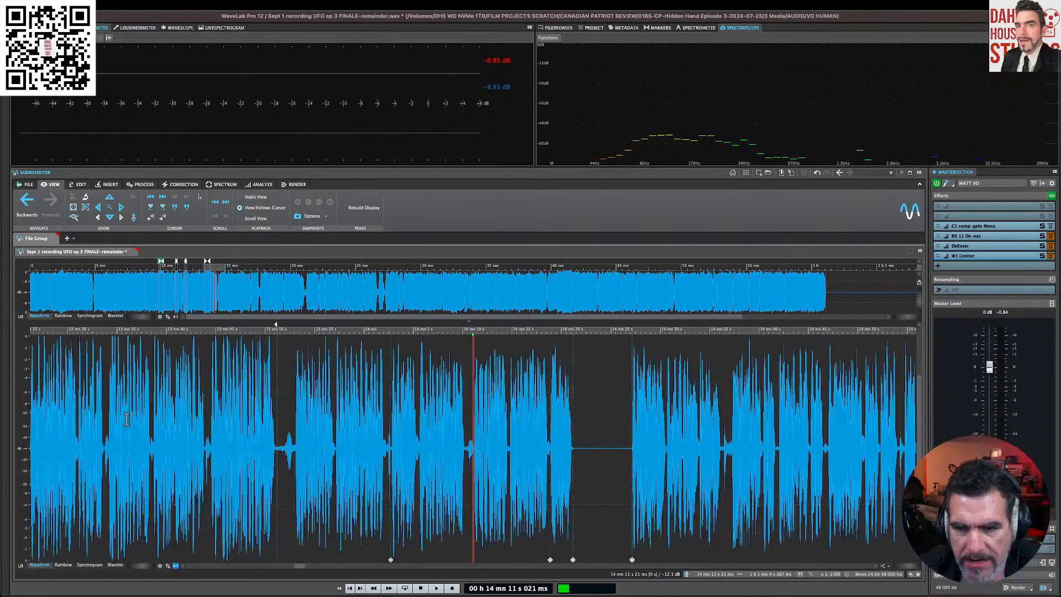
pyautogui.press('Up')
pyautogui.press('Up')
pyautogui.press('Up')
pyautogui.press('Up')
pyautogui.press('Up')
pyautogui.press('Up')
pyautogui.press('Up')
pyautogui.press('Up')
pyautogui.press('Up')
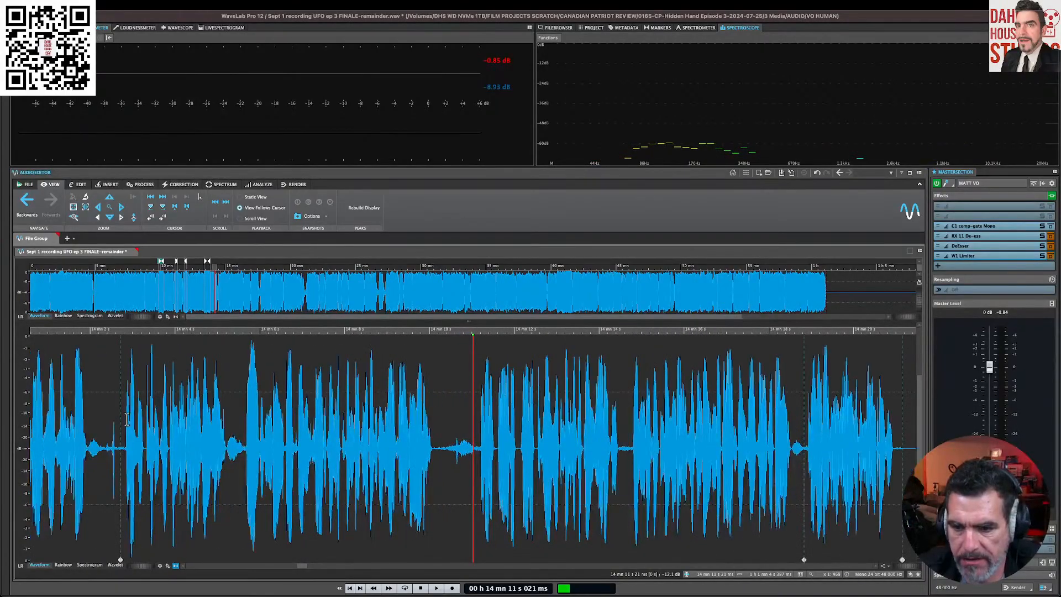
pyautogui.press('Down')
pyautogui.press('Down')
pyautogui.press('Down')
pyautogui.press('Down')
pyautogui.press('Down')
pyautogui.press('Down')
pyautogui.press('Down')
pyautogui.press('Down')
pyautogui.press('Down')
pyautogui.press('Down')
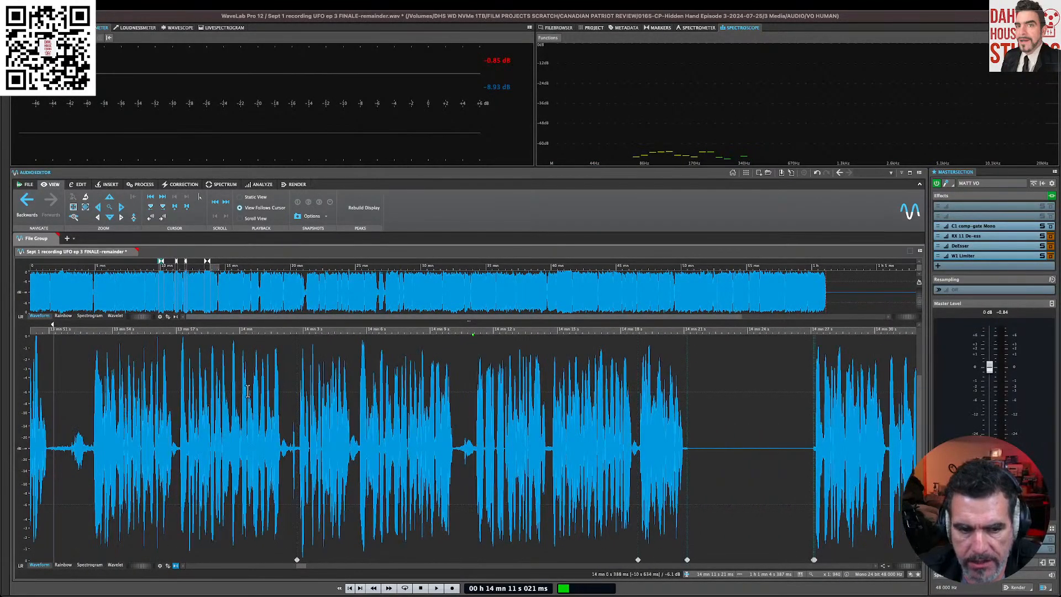
# Step: Audition the pause at about 14 min 10 s, and audition the earlier pause from about 13 min 51 s
pyautogui.click(455, 435)
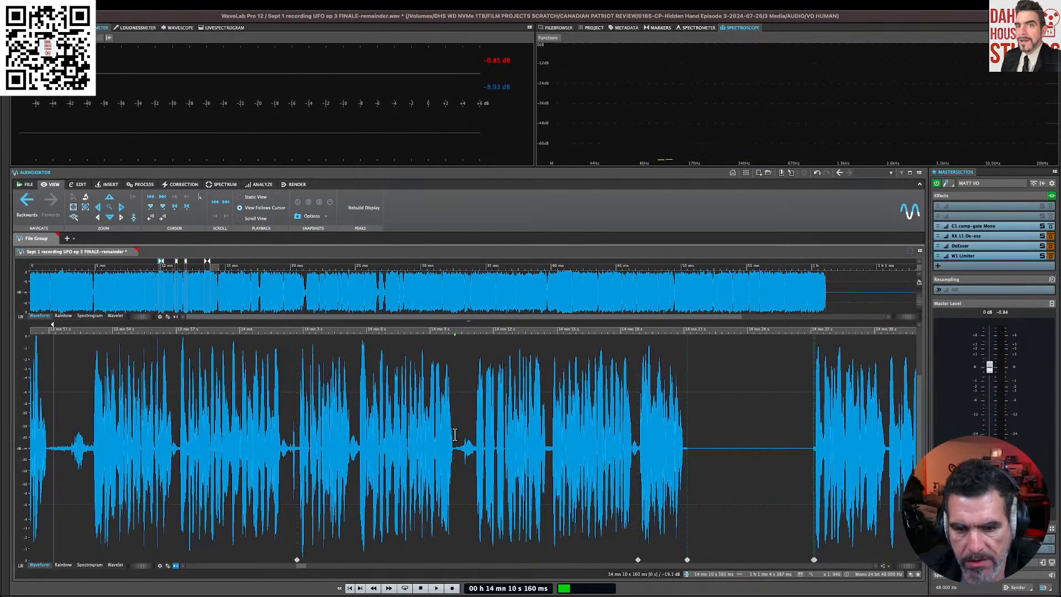
pyautogui.press('space')
pyautogui.press('space')
pyautogui.click(63, 440)
pyautogui.press('space')
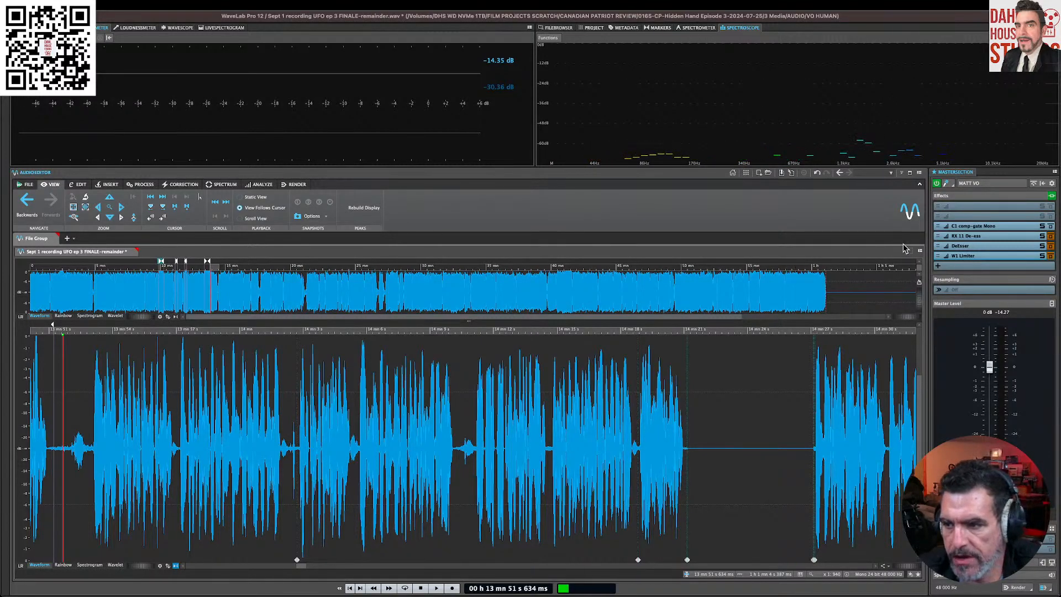
# Step: Open the C1 comp-gate Mono effect, move its window away from the master section, and audition the passage from 13 min 51 s
pyautogui.click(985, 231)
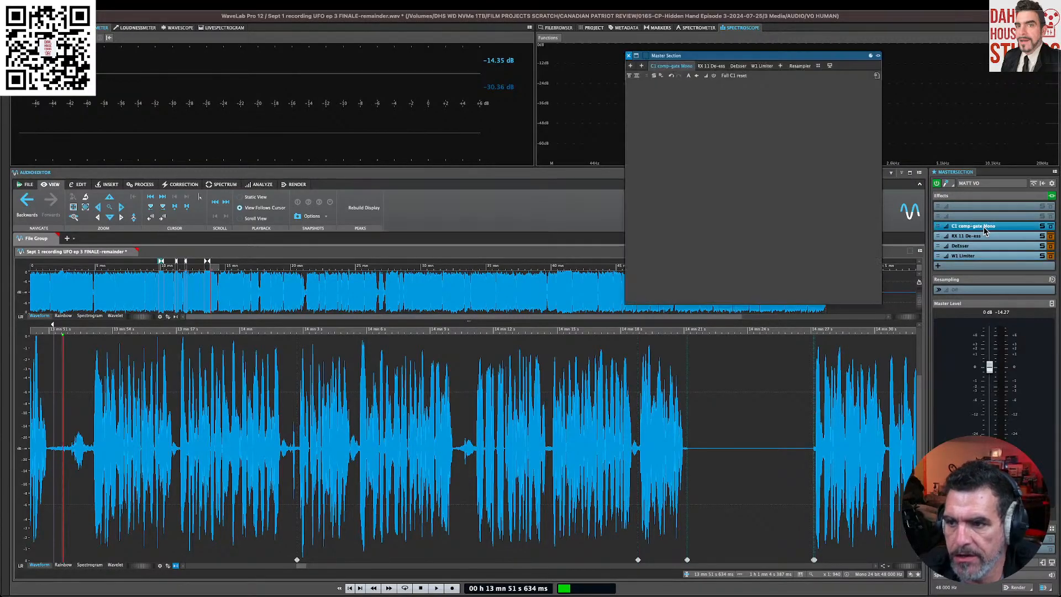
pyautogui.moveTo(728, 58); pyautogui.dragTo(634, 89)
pyautogui.press('space')
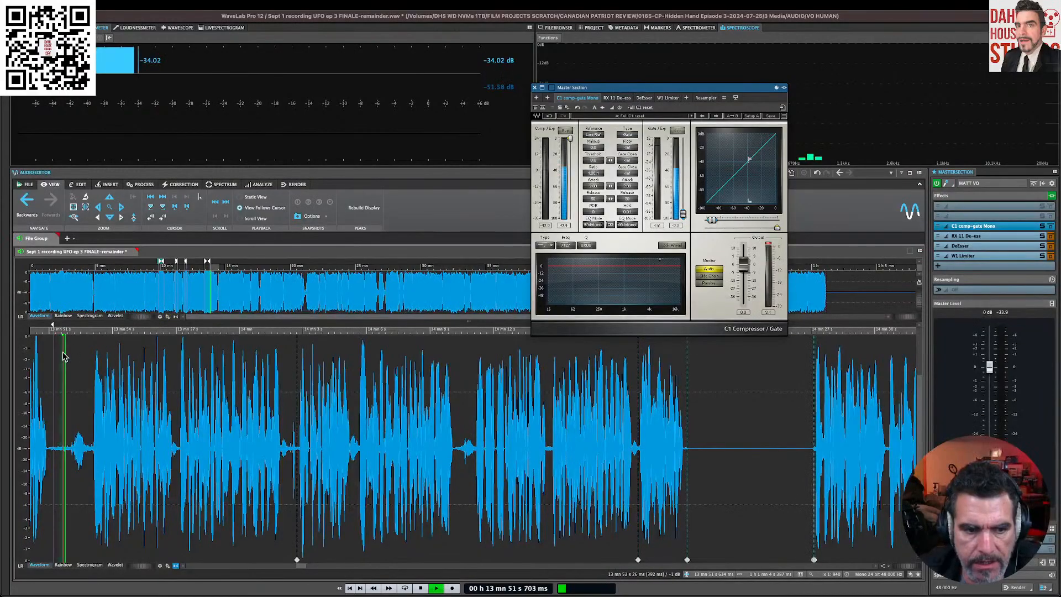
pyautogui.press('space')
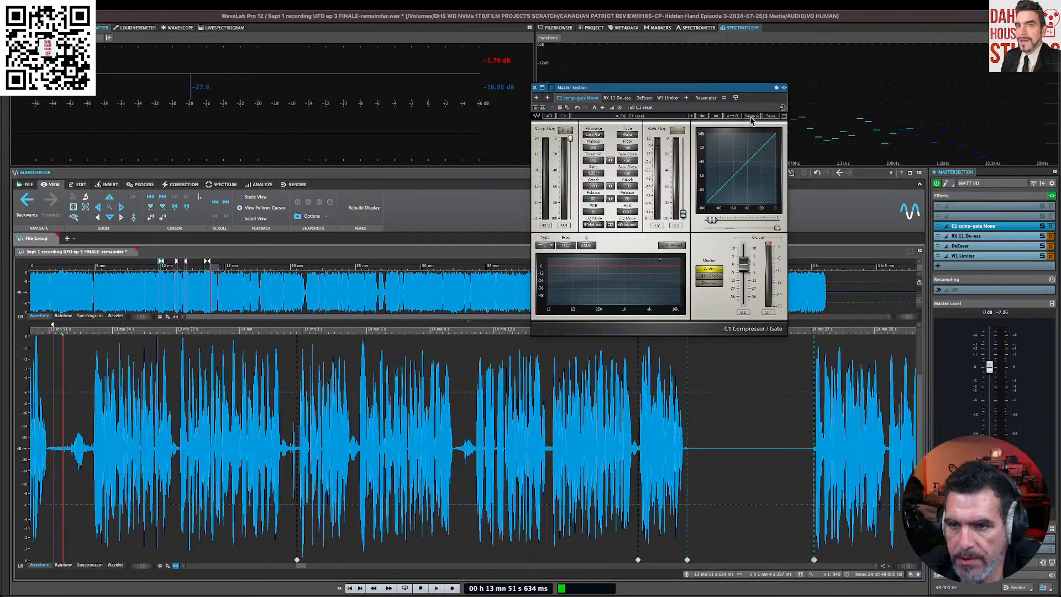
# Step: Switch the C1 compressor/gate from setup A to setup B while playing the voice-over passage
pyautogui.press('space')
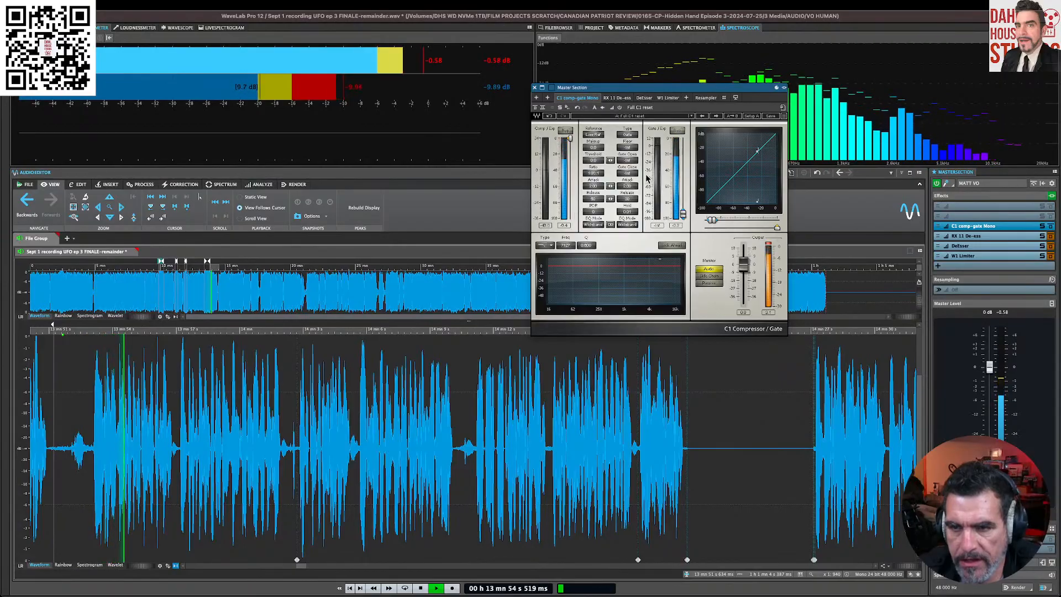
pyautogui.click(750, 116)
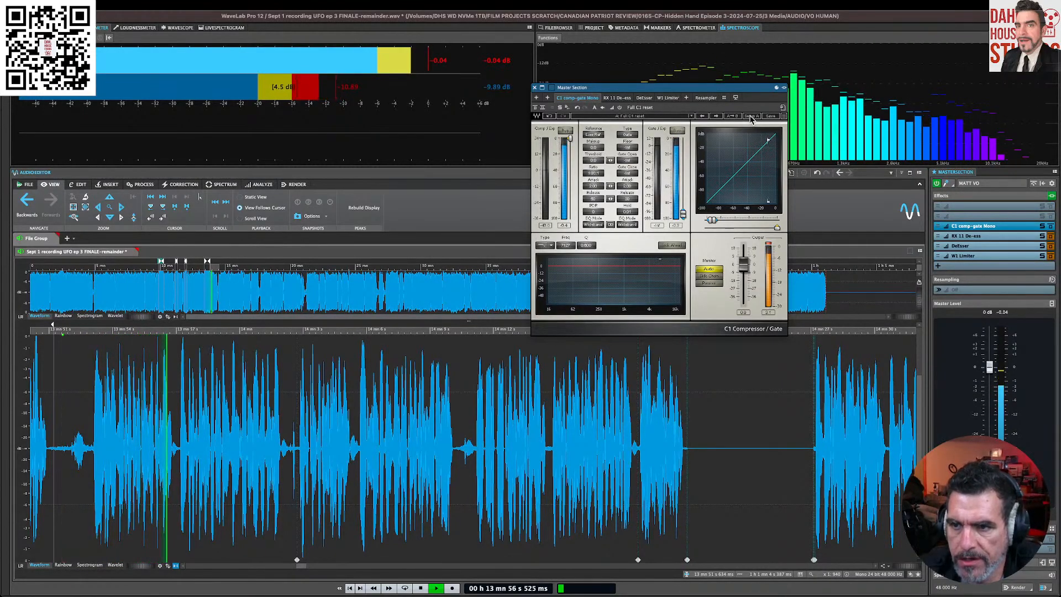
pyautogui.press('space')
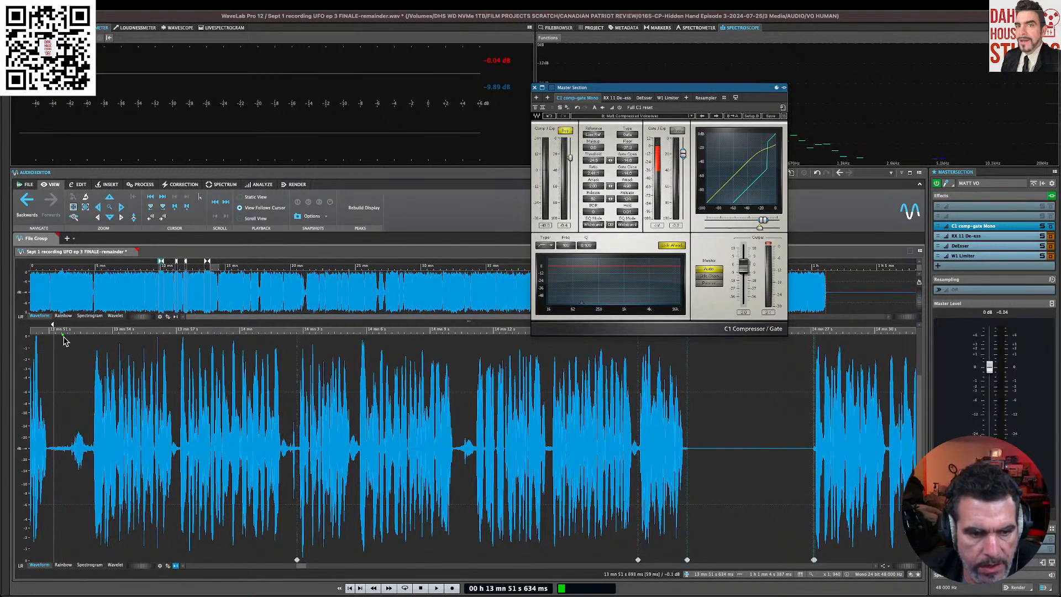
# Step: Audition the breath and speech after 13 min 51 s repeatedly through C1 setup B, watching its compressor and gate meters
pyautogui.press('space')
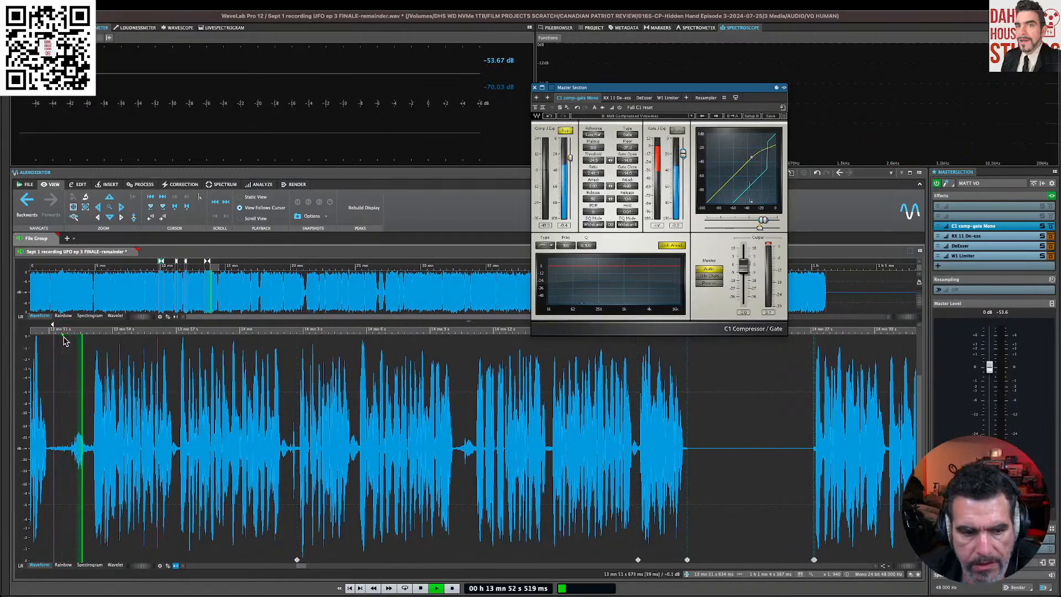
pyautogui.press('space')
pyautogui.press('space')
pyautogui.press('space')
pyautogui.press('space')
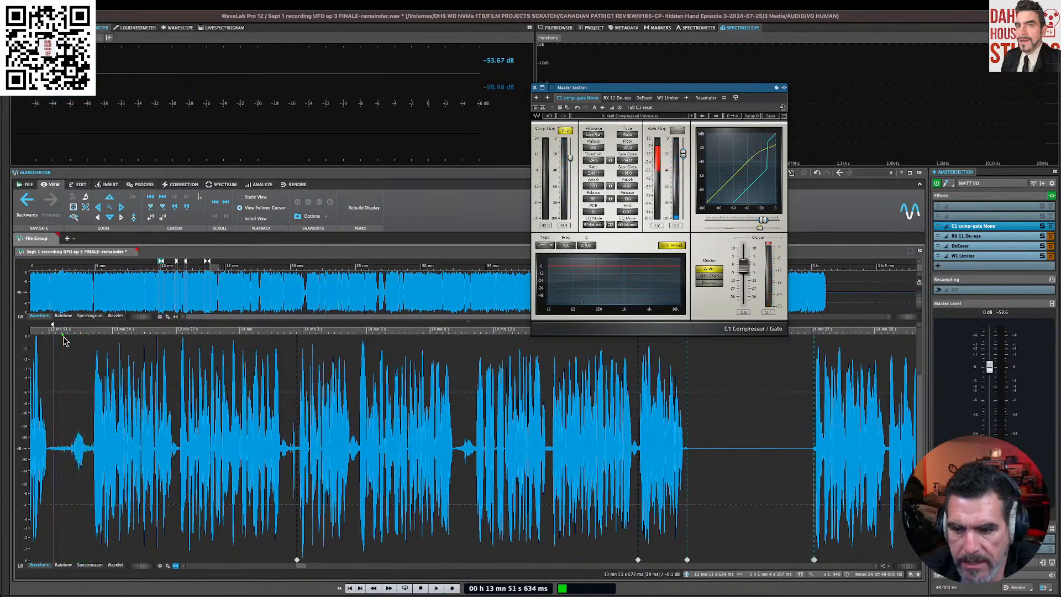
pyautogui.press('space')
pyautogui.press('space')
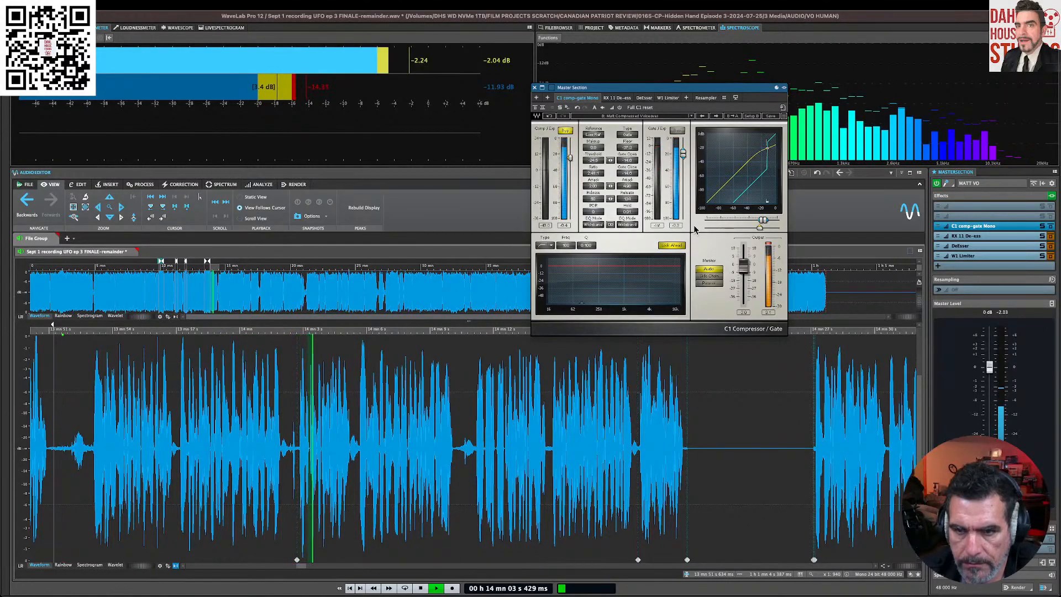
pyautogui.press('space')
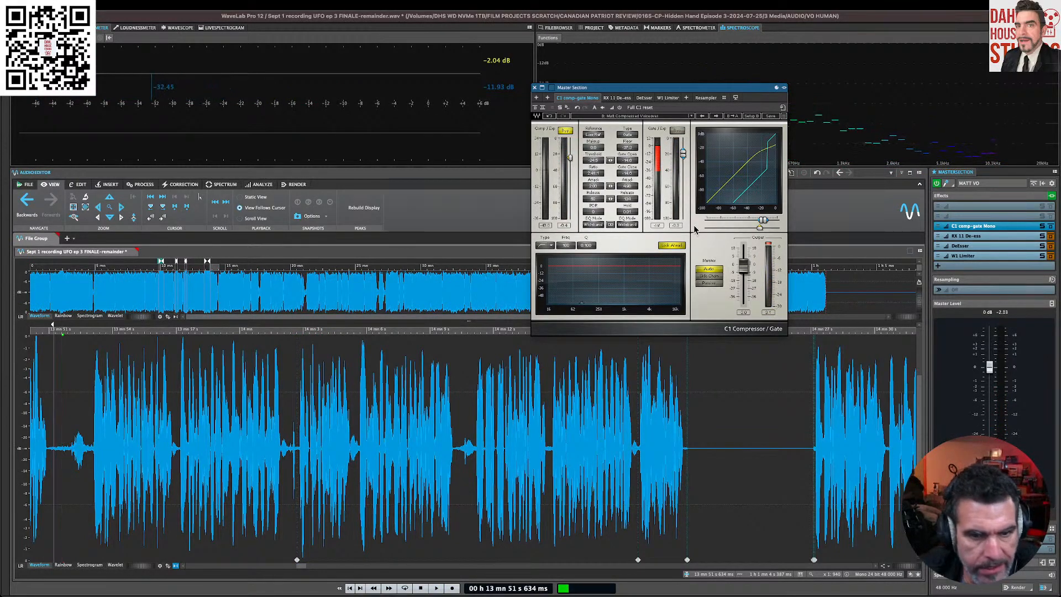
# Step: Audition the voice-over from about 13 min 53 s through the C1 compressor/gate, and move its window aside during playback
pyautogui.press('super+Tab')
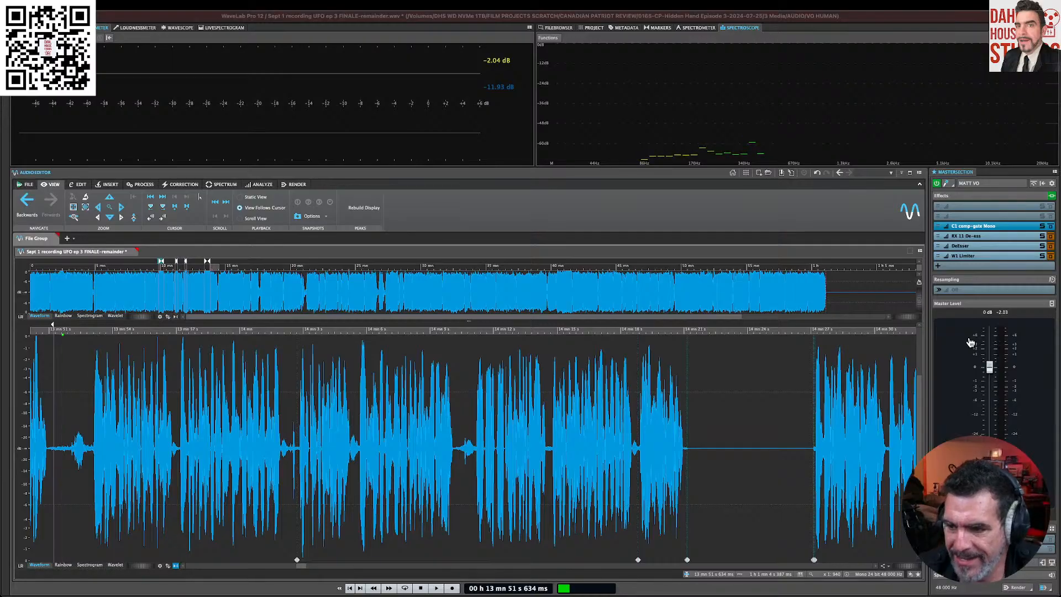
pyautogui.click(970, 342)
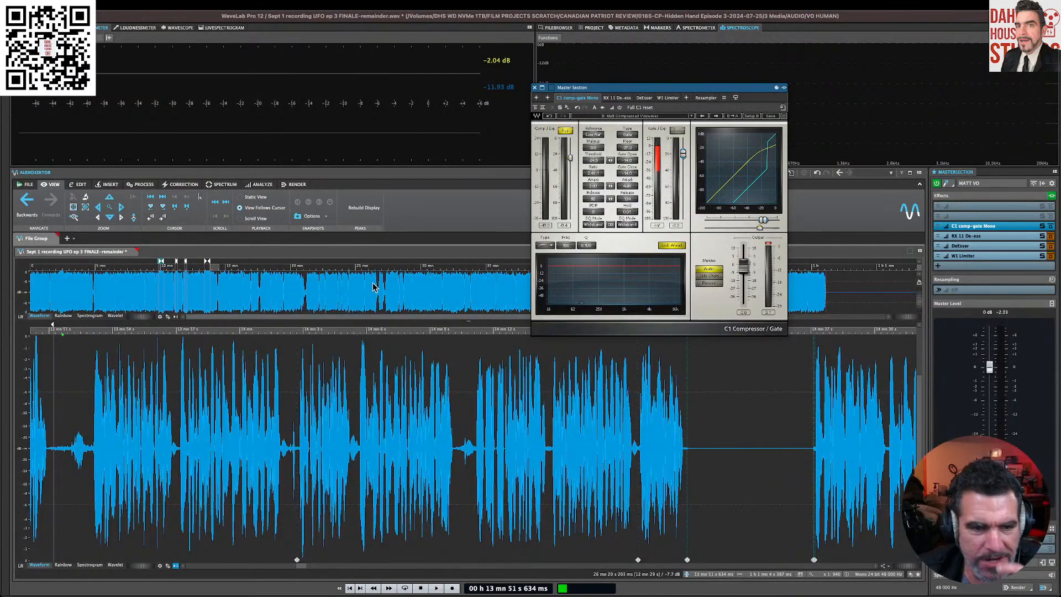
pyautogui.click(93, 332)
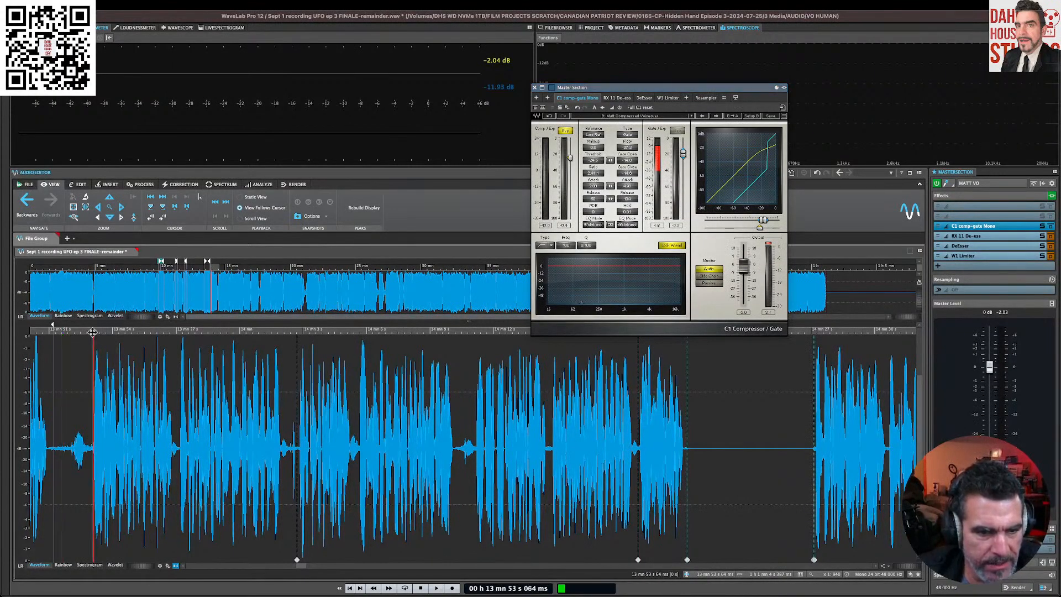
pyautogui.hscroll(-10, 331, 381)
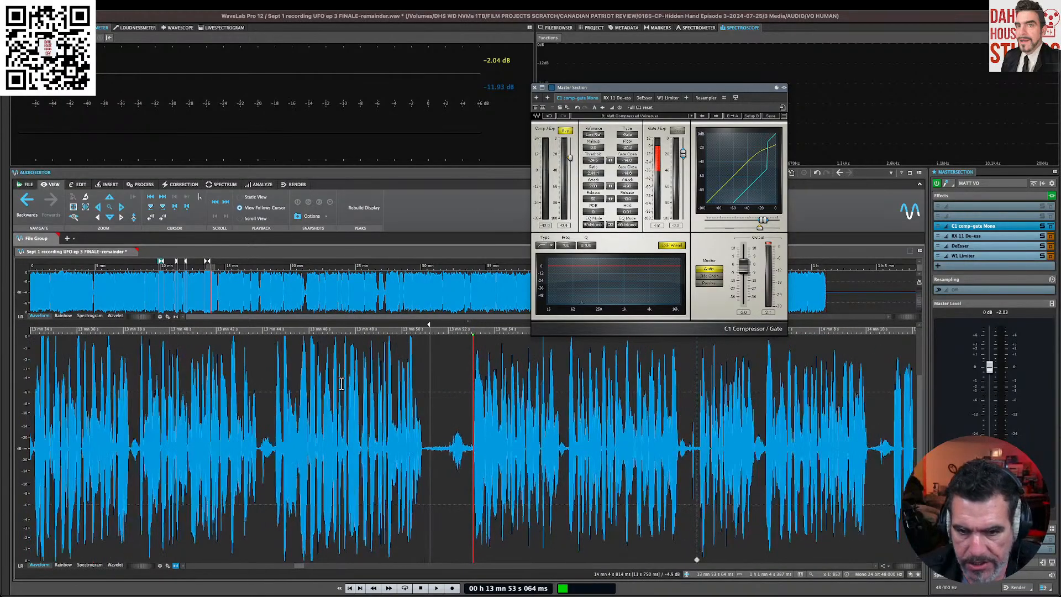
pyautogui.scroll(-1, 341, 384)
pyautogui.hscroll(1, 342, 383)
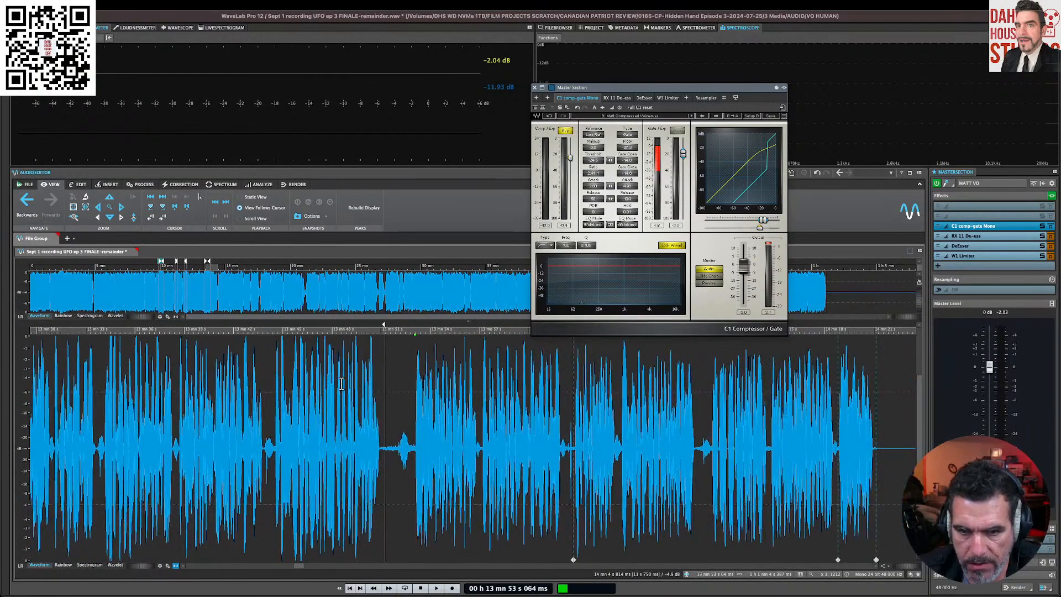
pyautogui.hscroll(1, 431, 385)
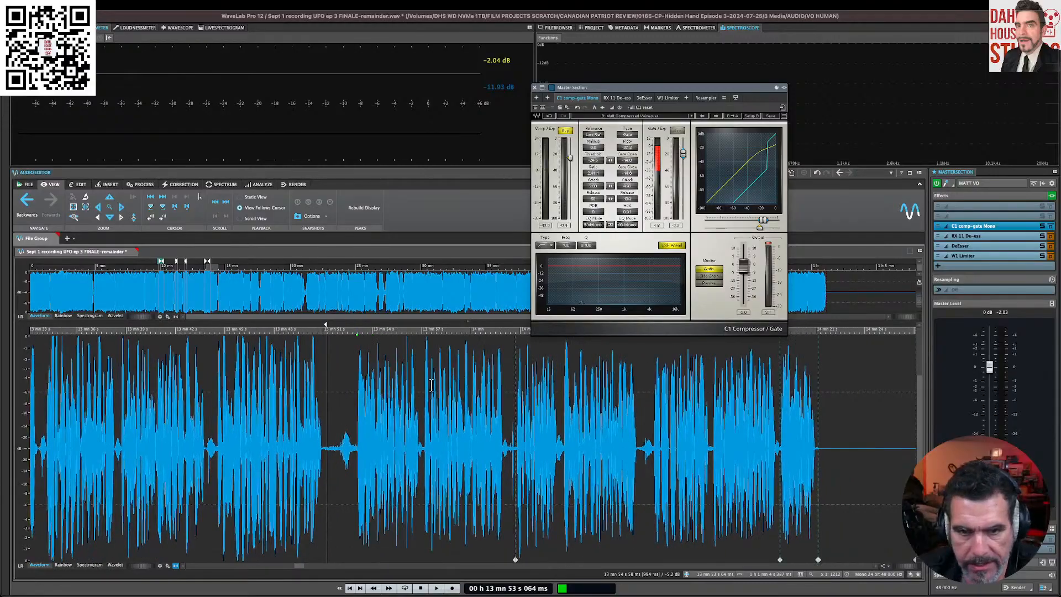
pyautogui.hscroll(-3, 431, 385)
pyautogui.hscroll(4, 431, 385)
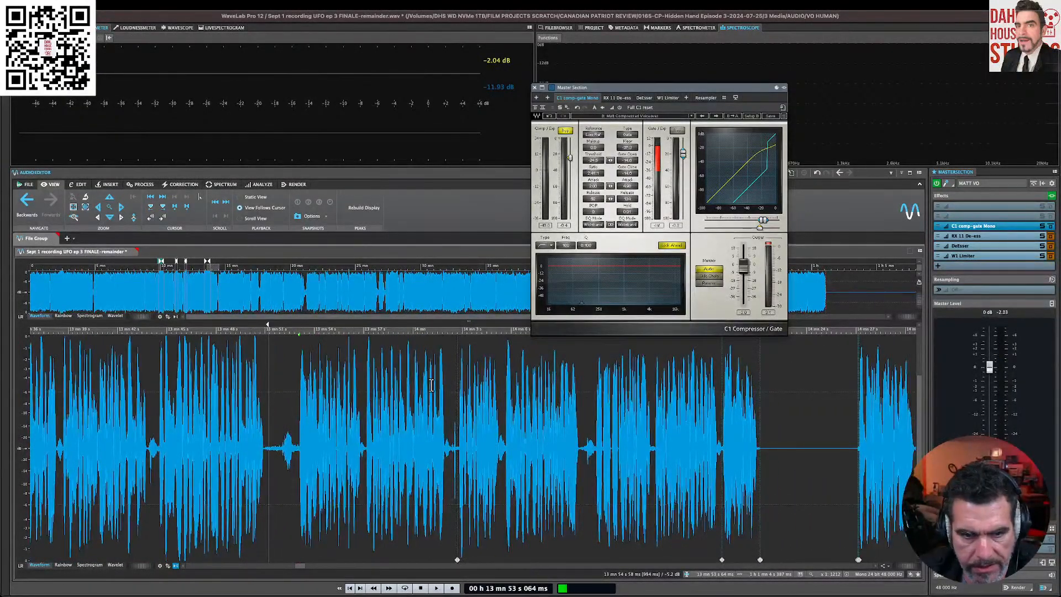
pyautogui.press('space')
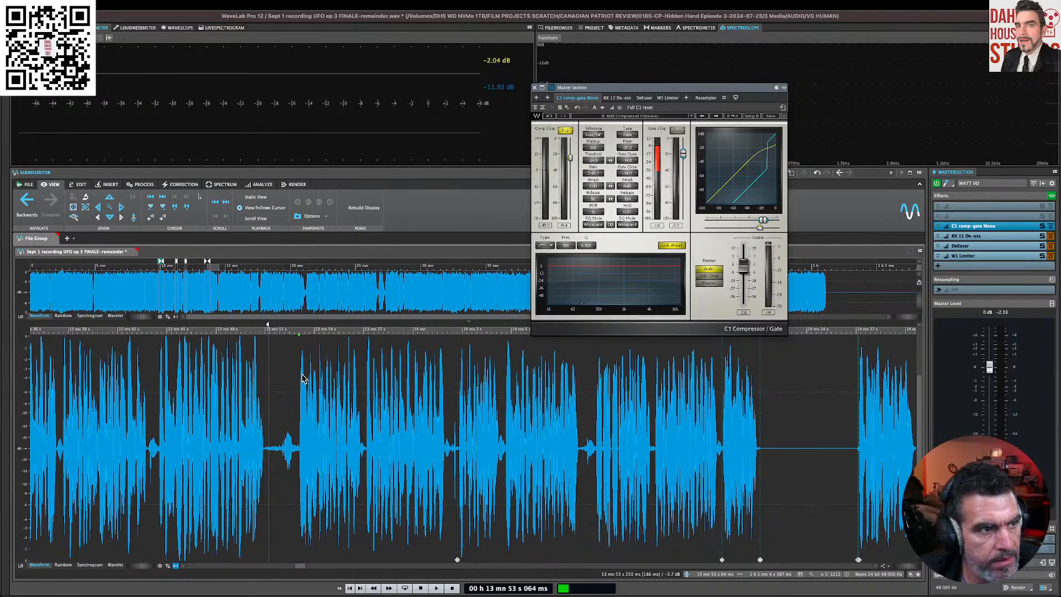
pyautogui.press('space')
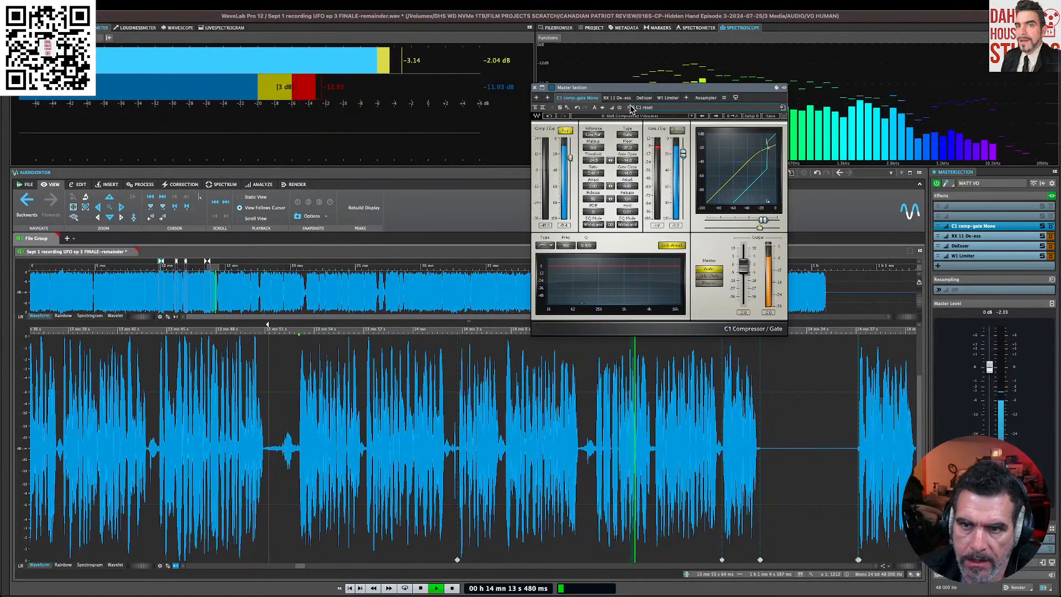
pyautogui.moveTo(614, 91); pyautogui.dragTo(494, 82)
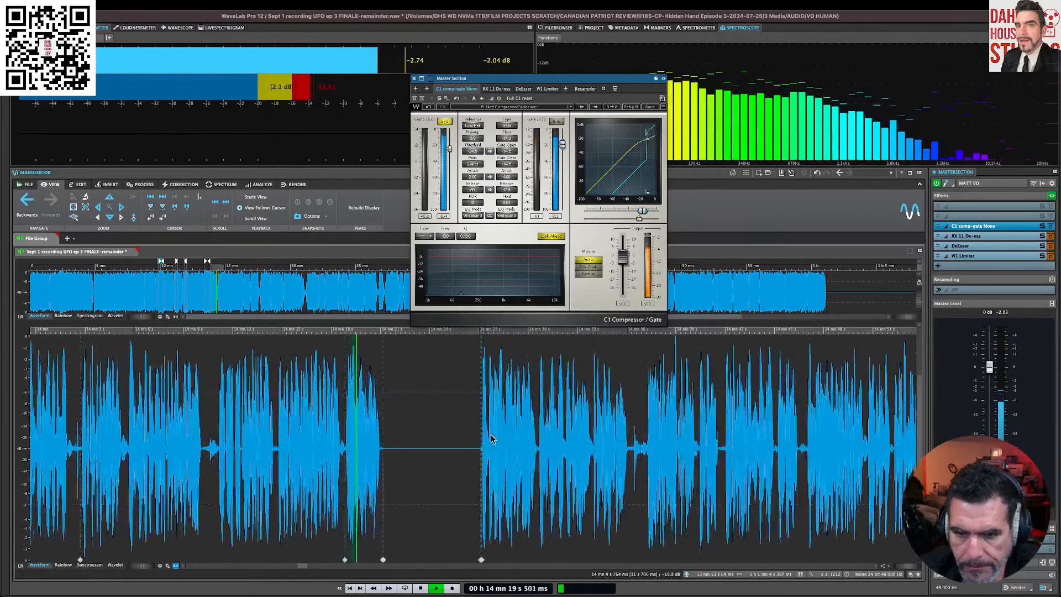
pyautogui.press('space')
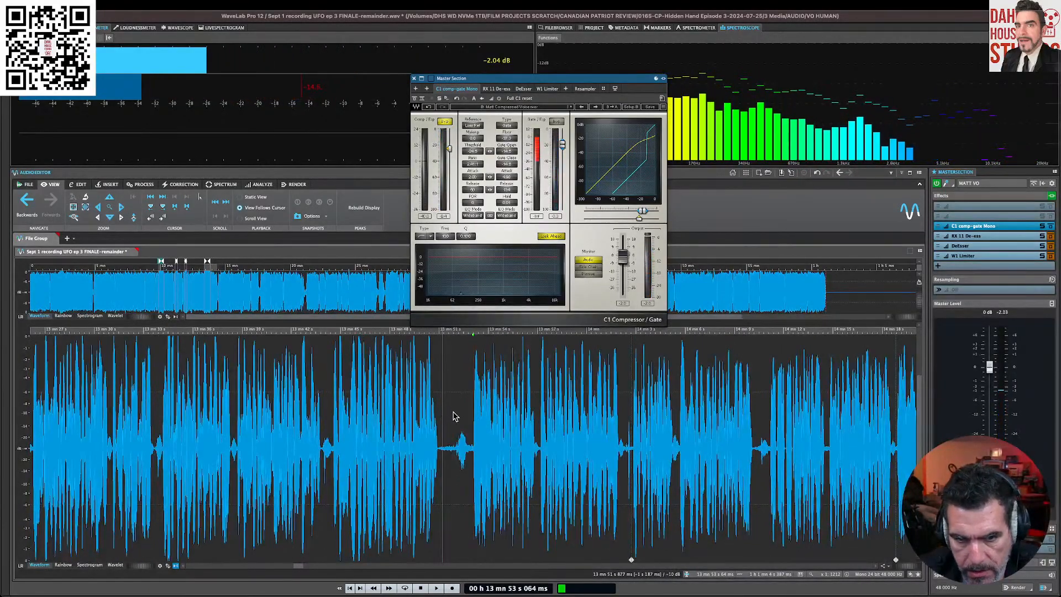
# Step: Play the last phrase before the long silent gap from about 14 min 18 s through C1
pyautogui.scroll(-5, 453, 415)
pyautogui.click(508, 402)
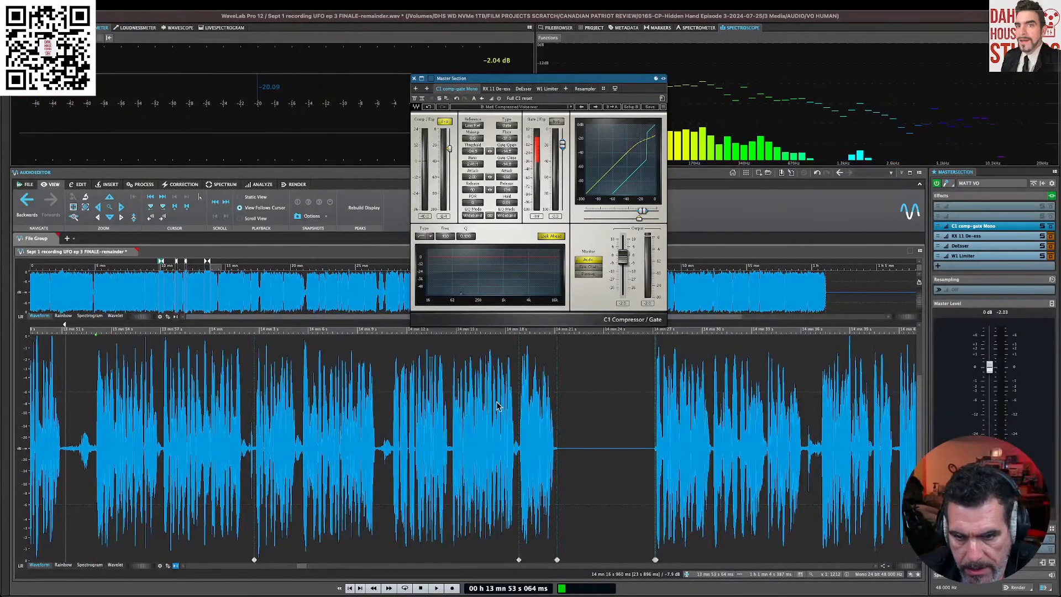
pyautogui.press('space')
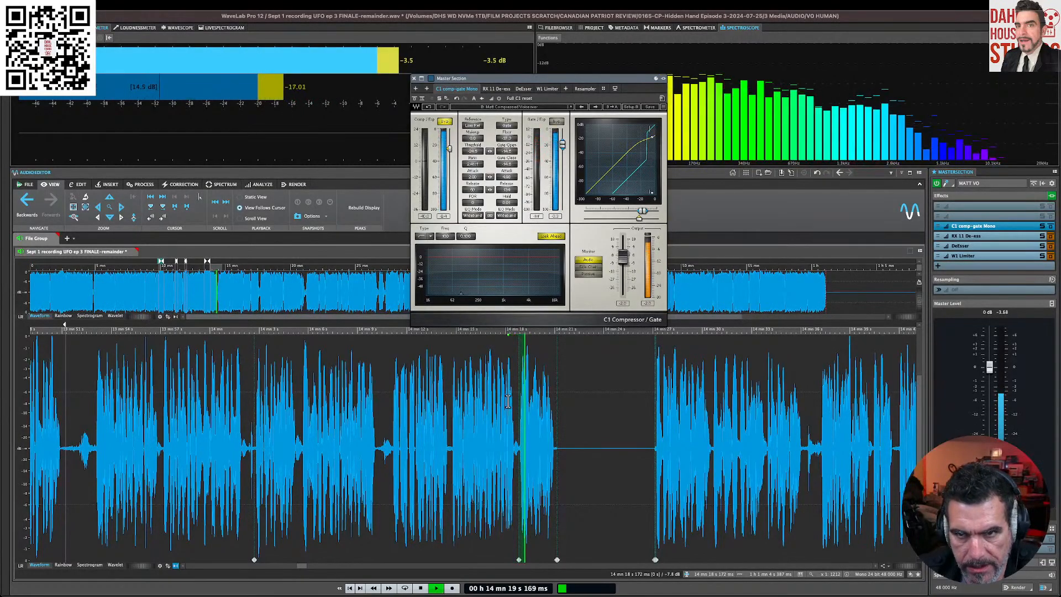
pyautogui.press('space')
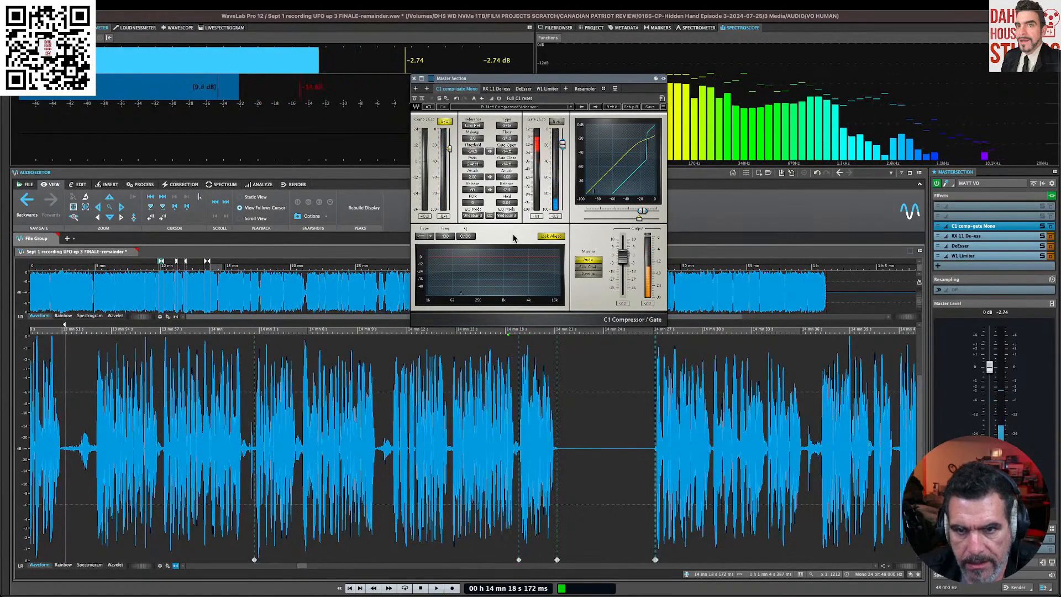
# Step: Reposition the C1 window and replay the voice-over from 14 min 18 s into the silent gap, watching the gate meter
pyautogui.click(507, 177)
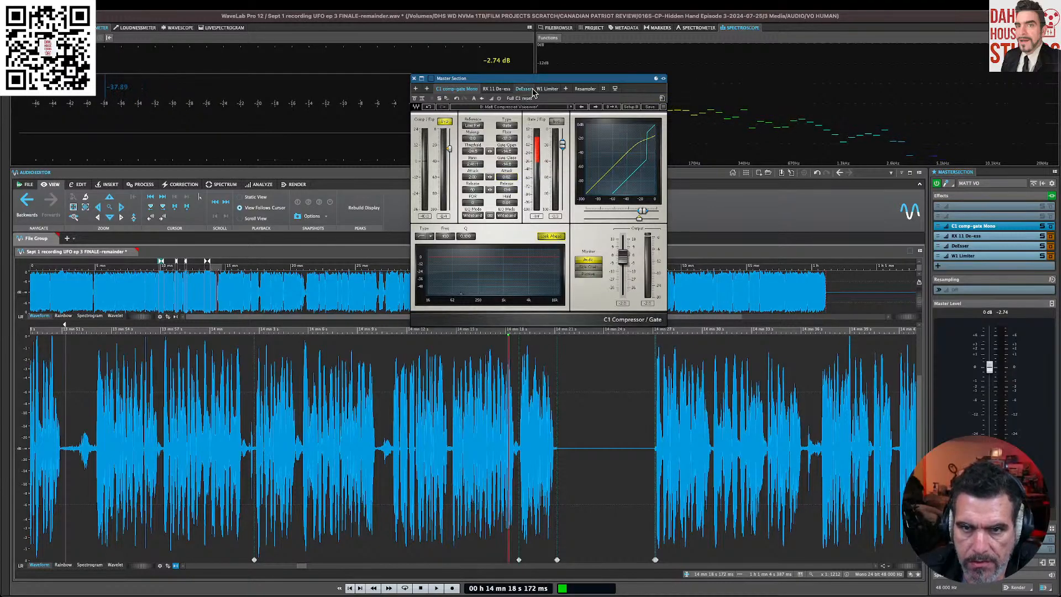
pyautogui.moveTo(516, 83); pyautogui.dragTo(562, 87)
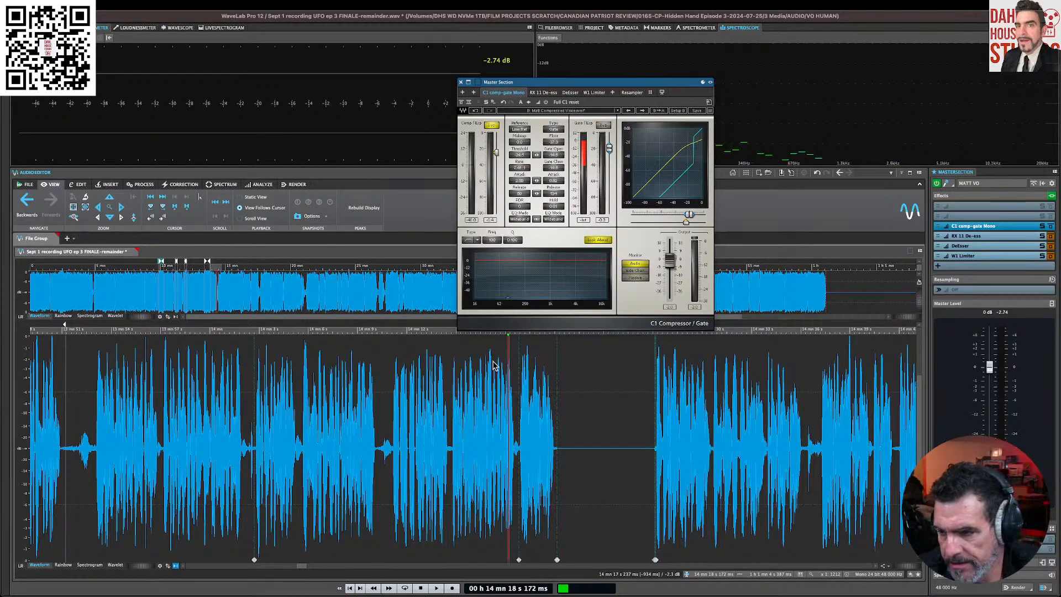
pyautogui.press('space')
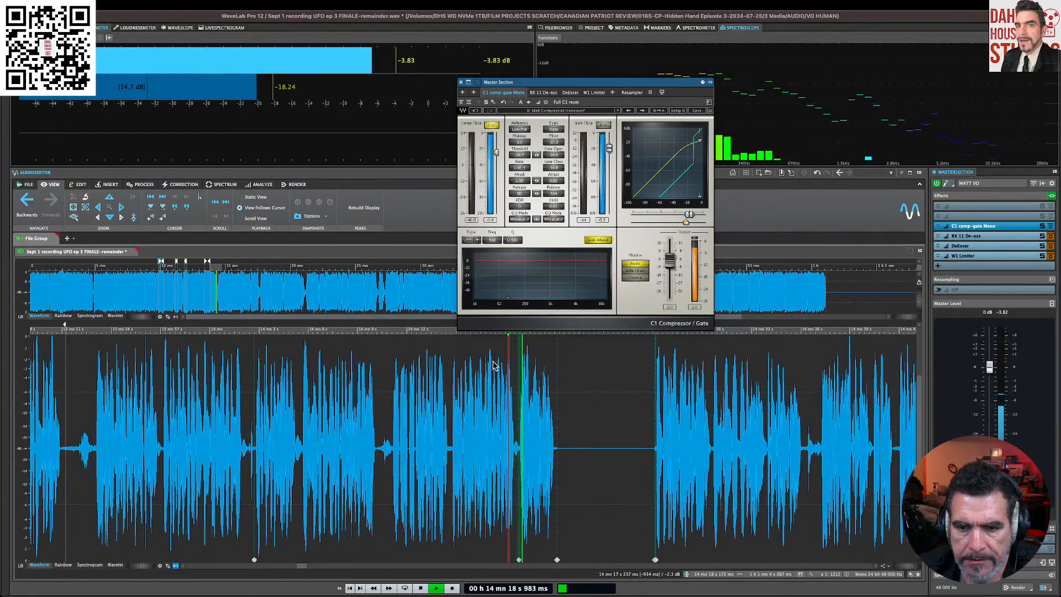
pyautogui.press('space')
pyautogui.press('space')
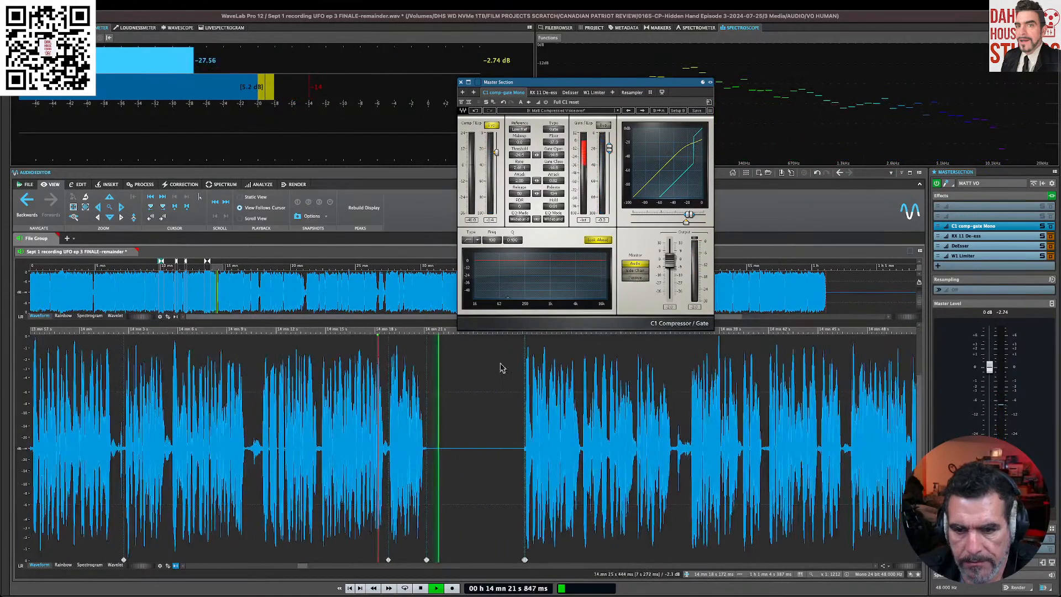
pyautogui.press('space')
# Step: Place the playback cursor at about 14 min 26 s, near the end of the silent gap
pyautogui.click(512, 405)
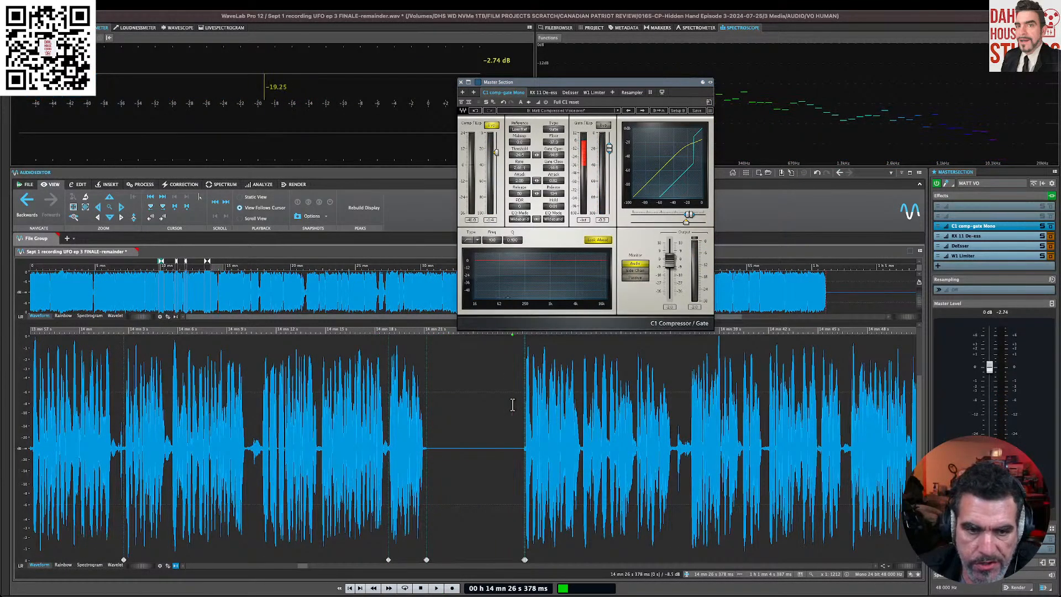
pyautogui.press('super+Tab')
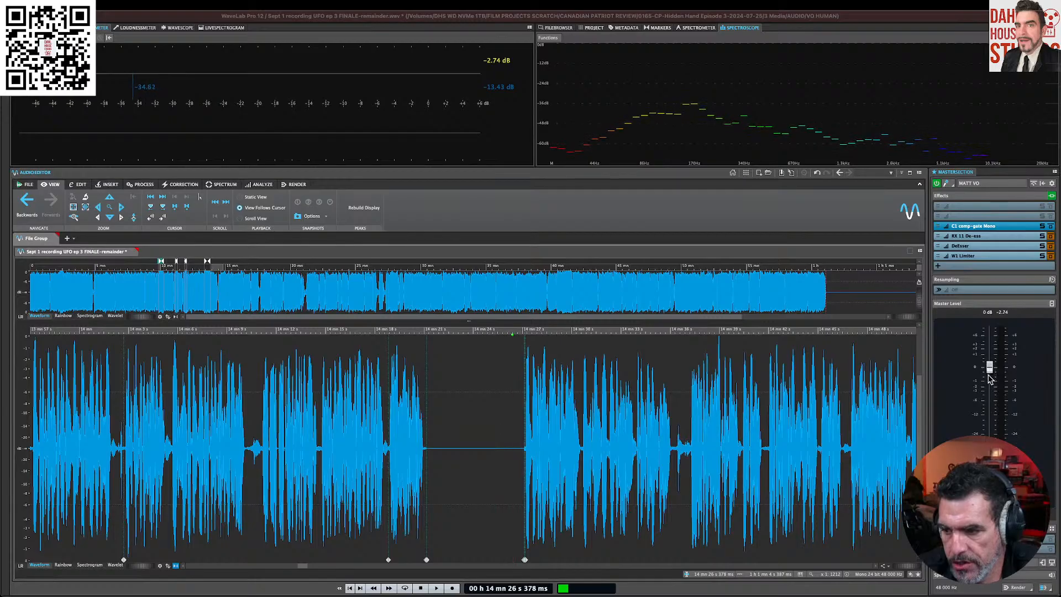
pyautogui.press('super+Tab')
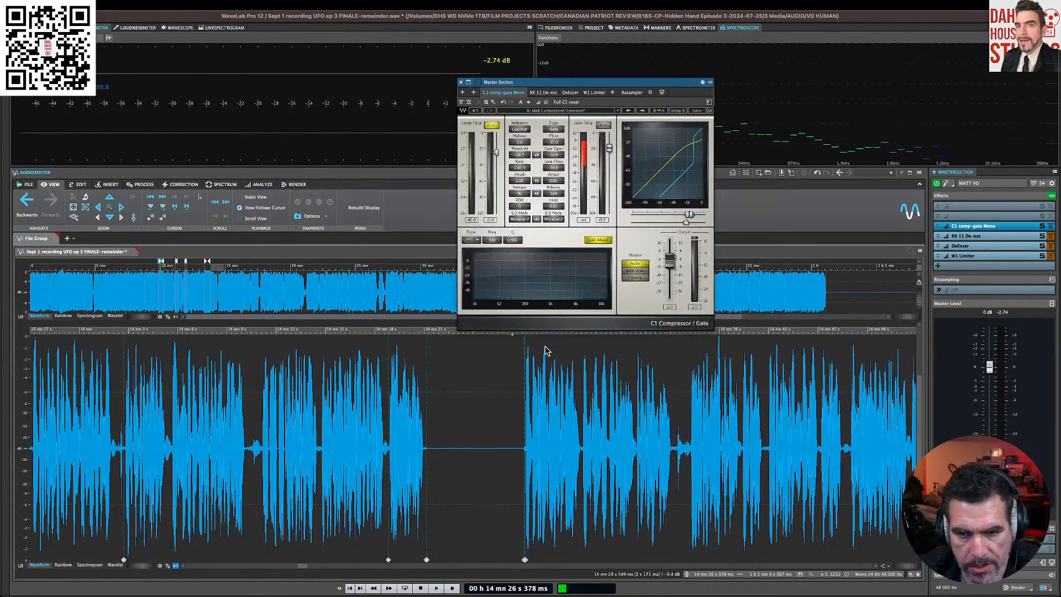
pyautogui.click(511, 395)
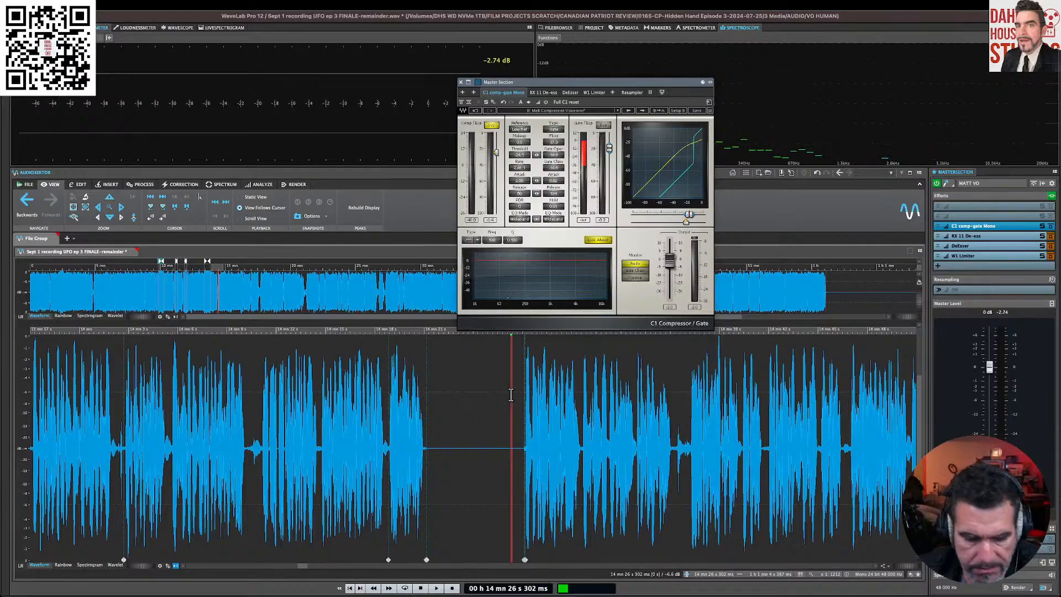
pyautogui.press('super+Tab')
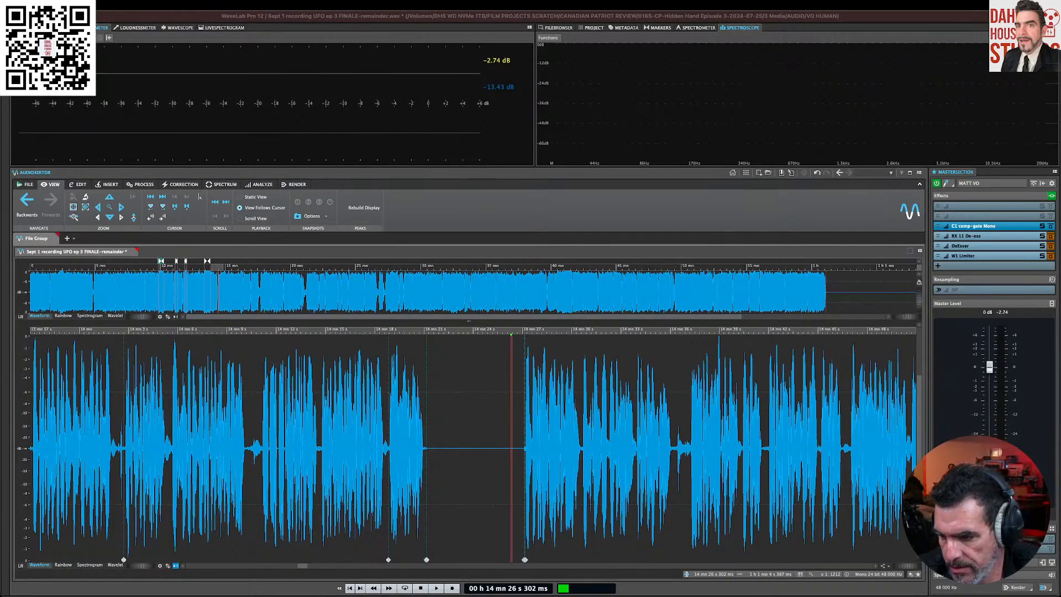
pyautogui.click(857, 467)
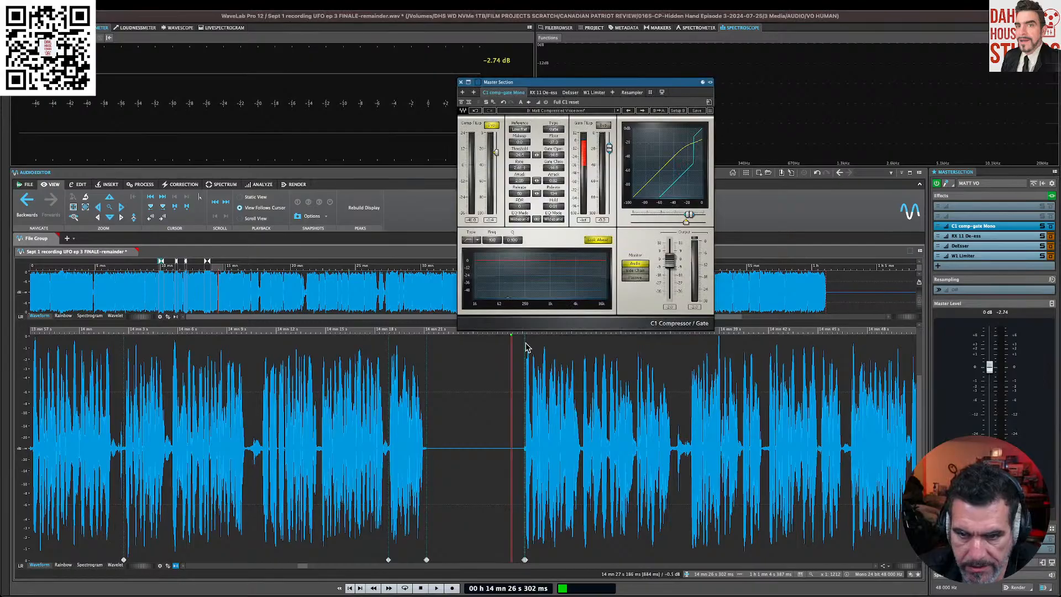
pyautogui.click(512, 400)
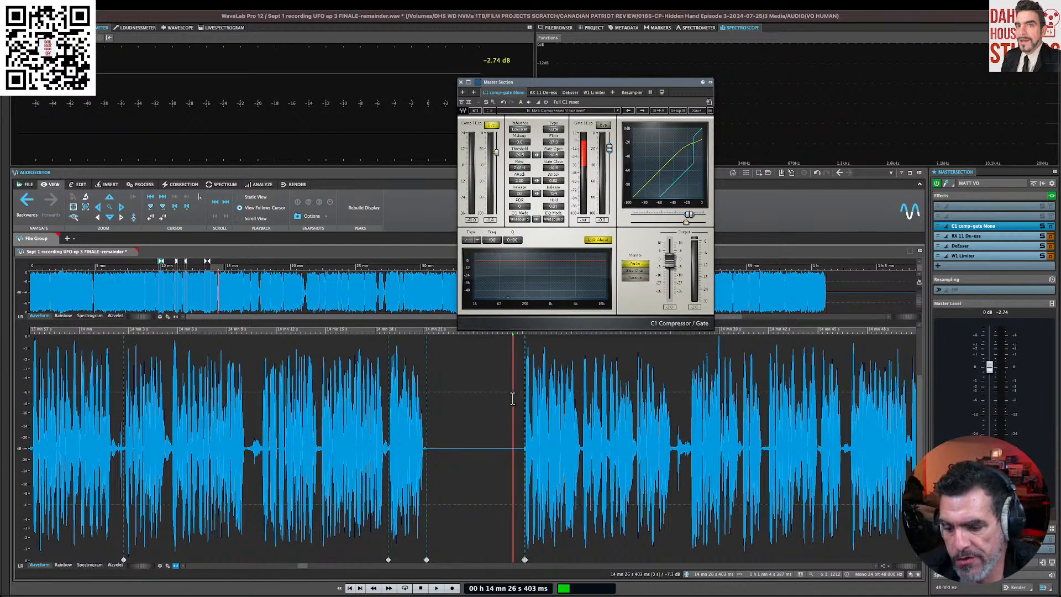
pyautogui.press('super+Tab')
pyautogui.press('super+Tab')
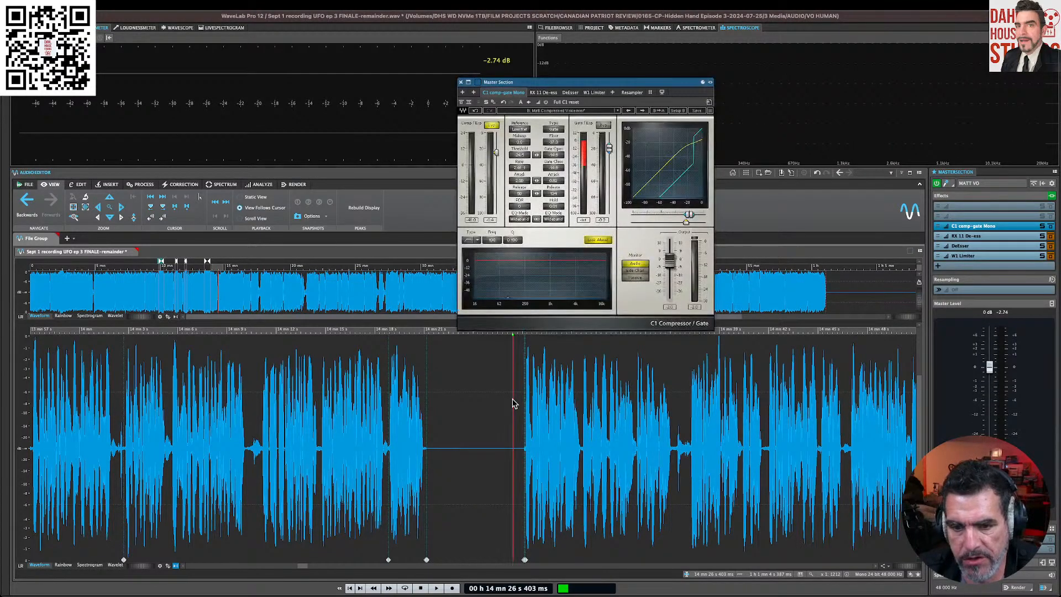
# Step: Audition the speech following the silent gap from just before 14 min 27 s, and move the C1 window aside during playback
pyautogui.click(519, 406)
pyautogui.press('space')
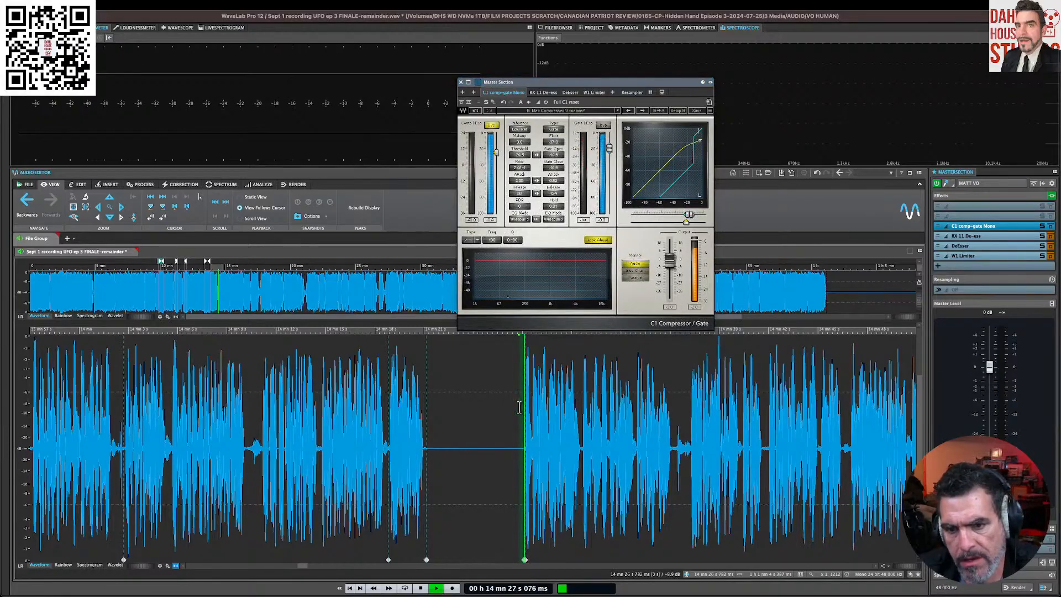
pyautogui.press('super+Tab')
pyautogui.press('super+Tab')
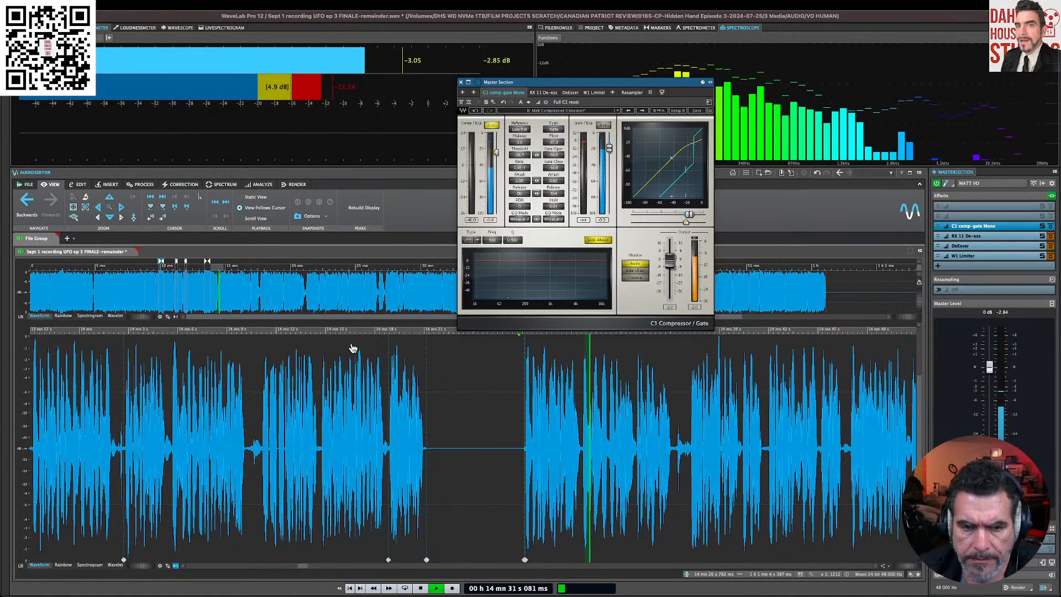
pyautogui.press('super+Tab')
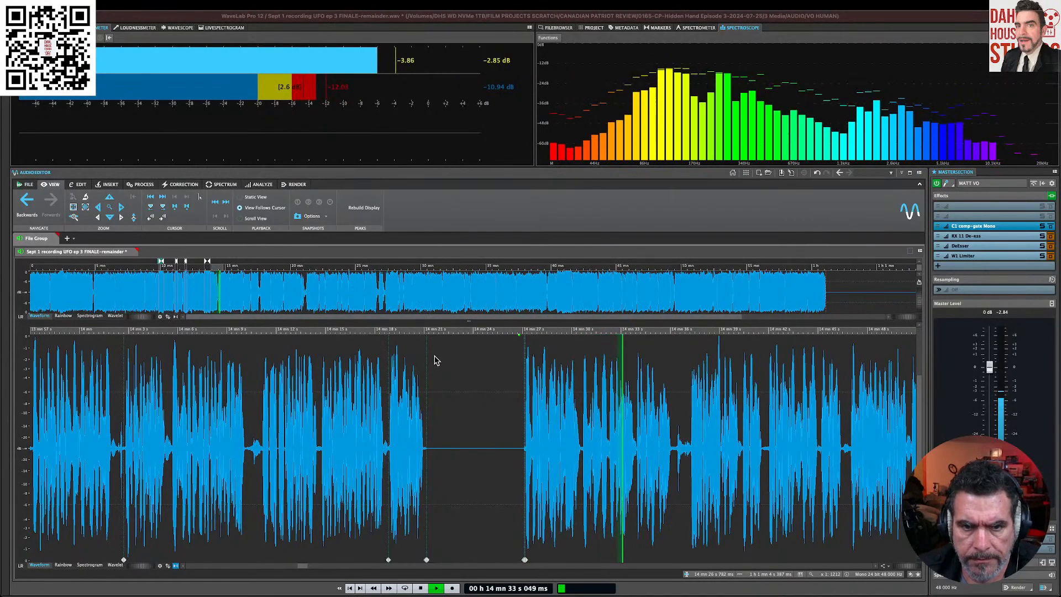
pyautogui.press('super+Tab')
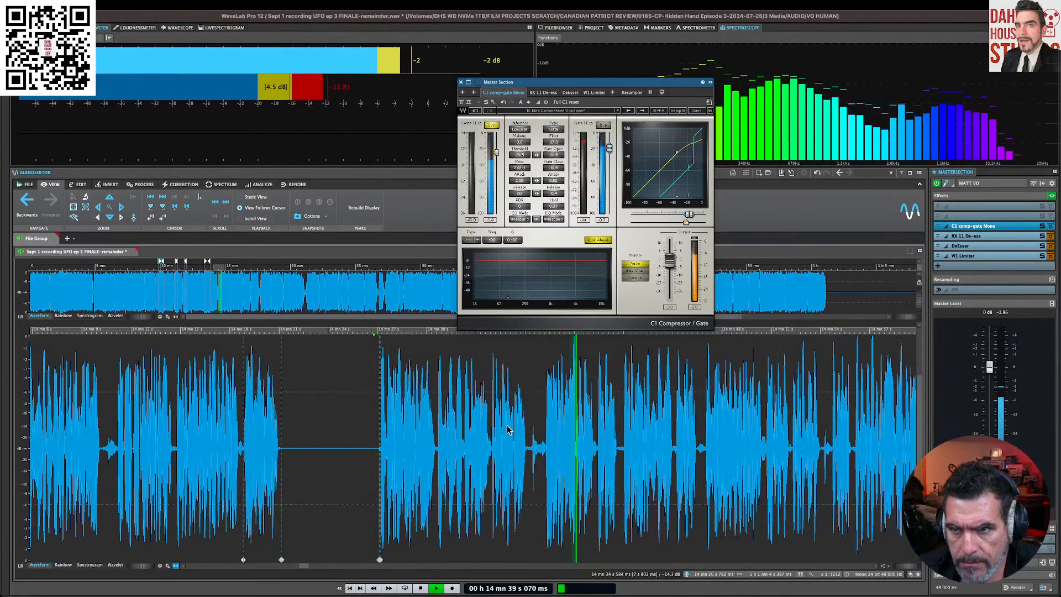
pyautogui.moveTo(660, 87); pyautogui.dragTo(543, 97)
pyautogui.press('space')
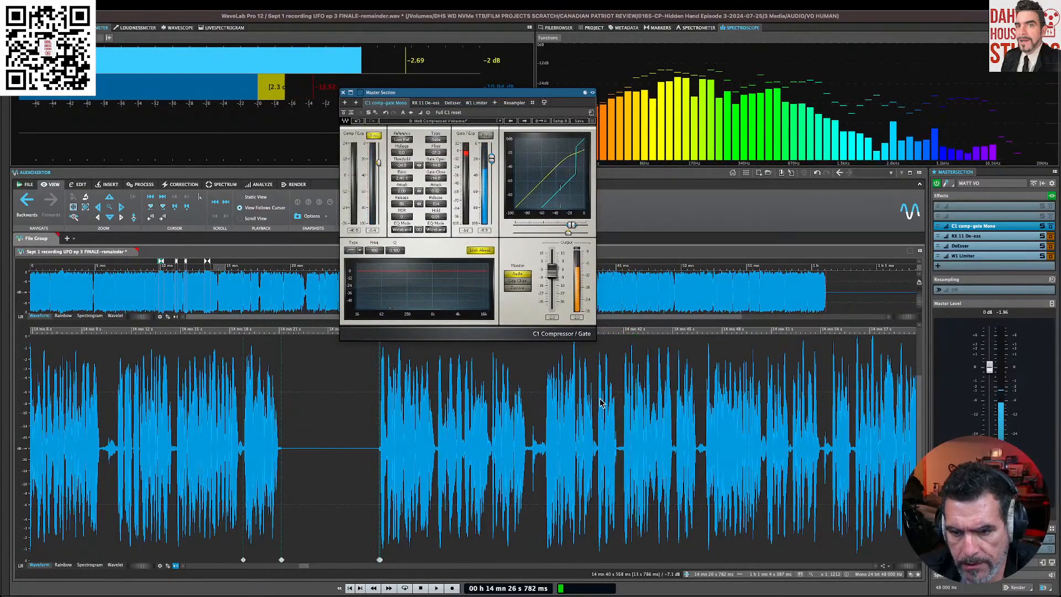
# Step: Audition the speech around 14 min 40 s and select the short passage from there to about 14 min 42 s
pyautogui.click(595, 433)
pyautogui.scroll(3, 599, 423)
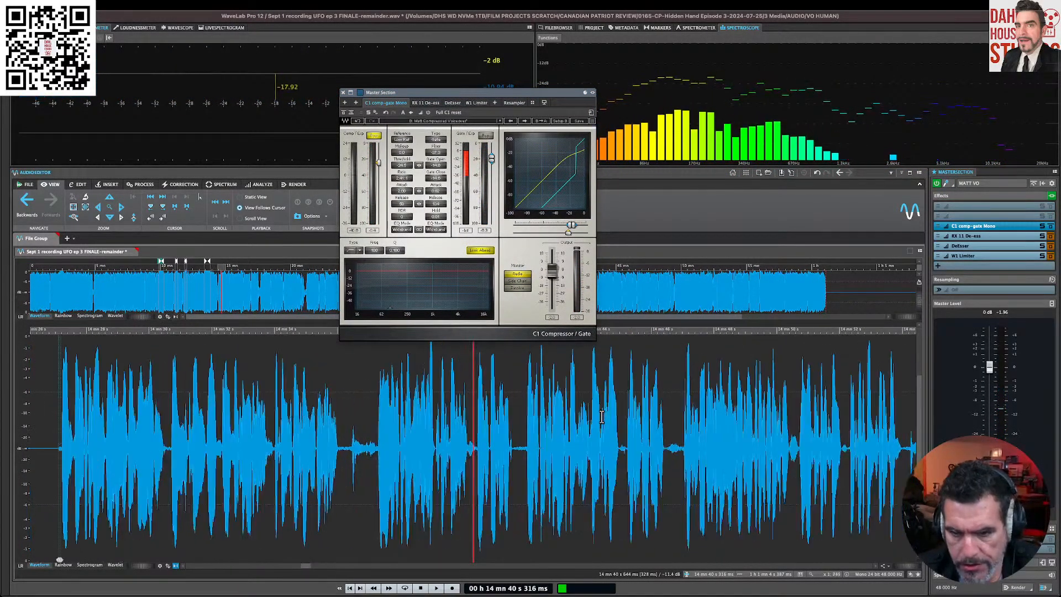
pyautogui.scroll(1, 601, 418)
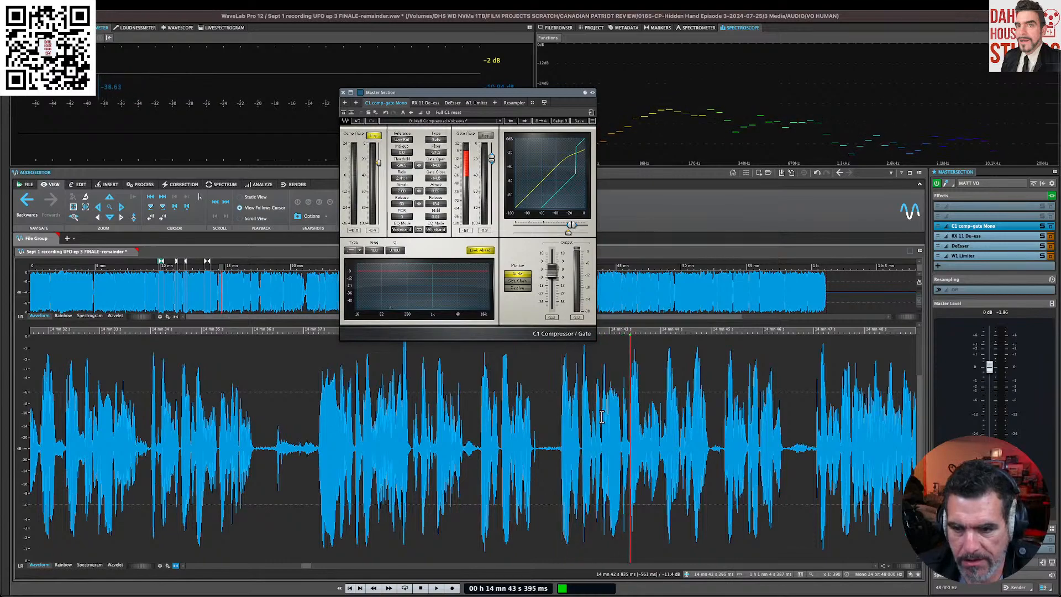
pyautogui.press('space')
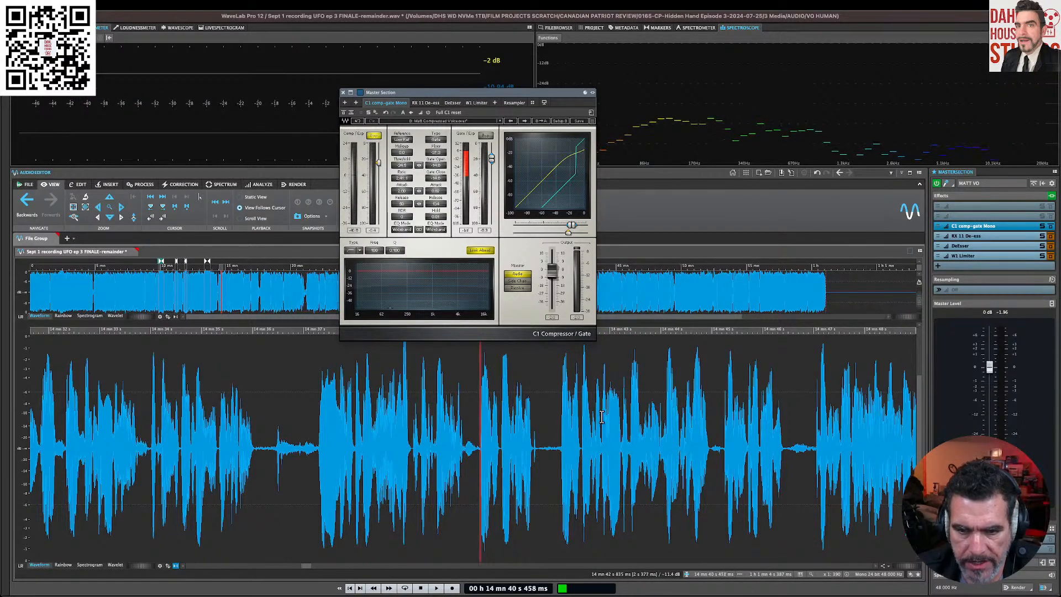
pyautogui.keyDown('shift'); pyautogui.click(560, 445); pyautogui.keyUp('shift')
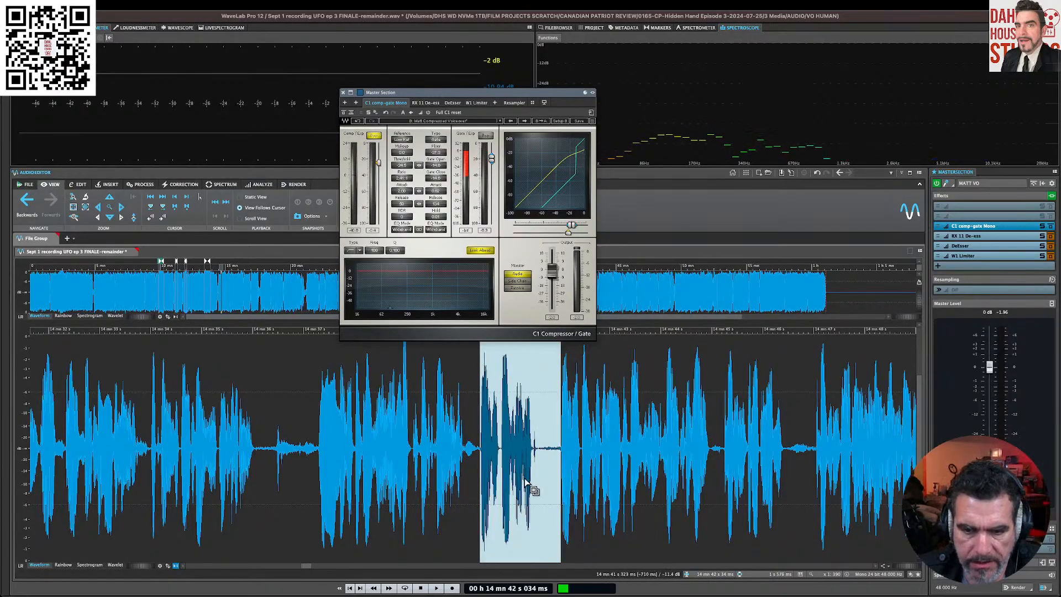
# Step: Delete the selected passage from about 14 min 40 s to 14 min 42 s and audition the join
pyautogui.press('Delete')
pyautogui.click(452, 462)
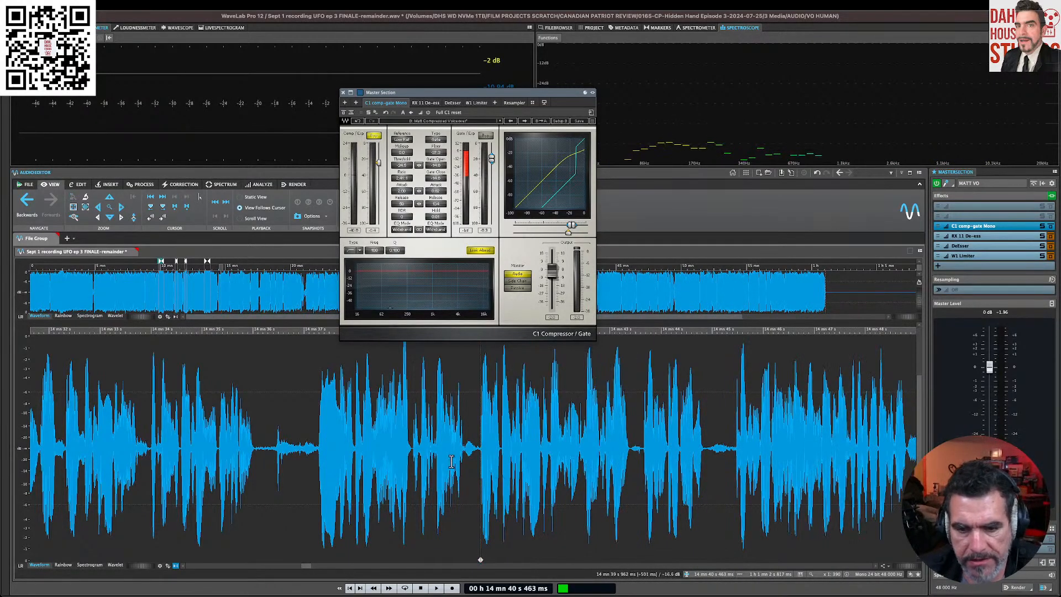
pyautogui.press('space')
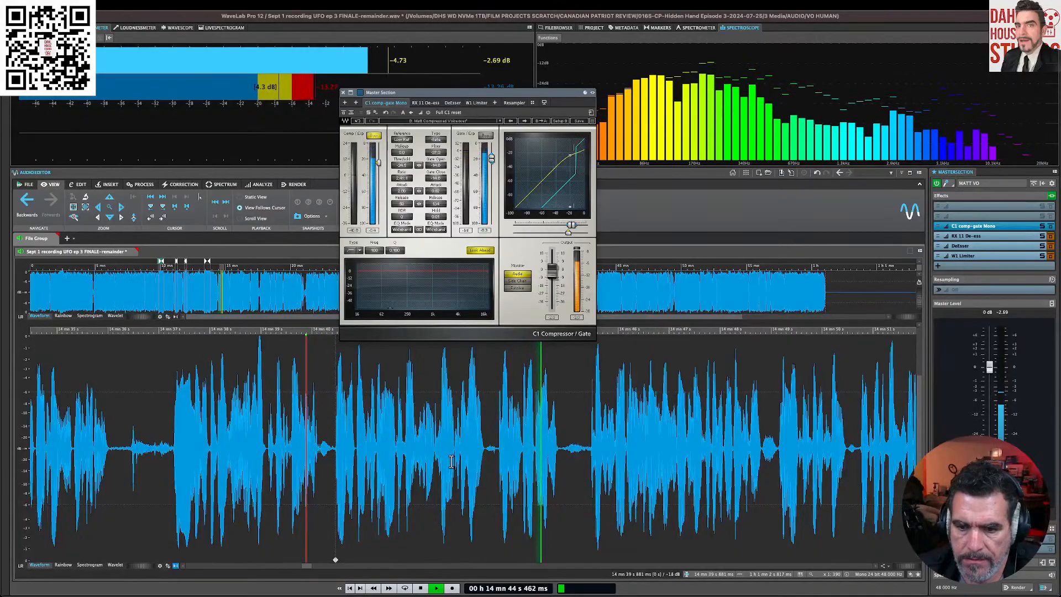
pyautogui.press('space')
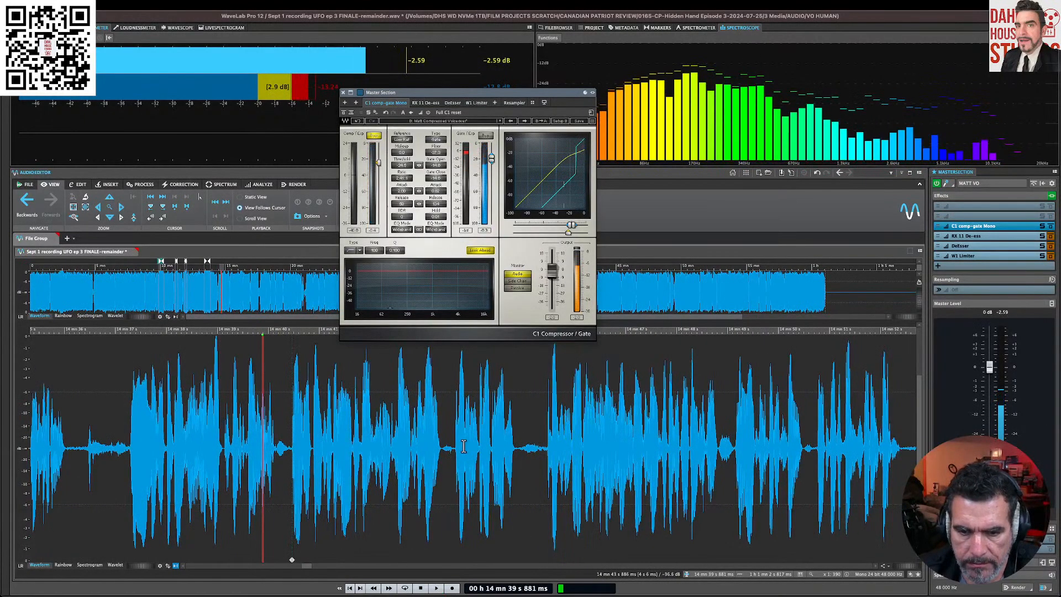
# Step: Cut about 1.8 s of the voice-over starting near 14 min 43.5 s and audition across the cut
pyautogui.click(453, 446)
pyautogui.keyDown('shift'); pyautogui.click(546, 448); pyautogui.keyUp('shift')
pyautogui.press('Delete')
pyautogui.press('space')
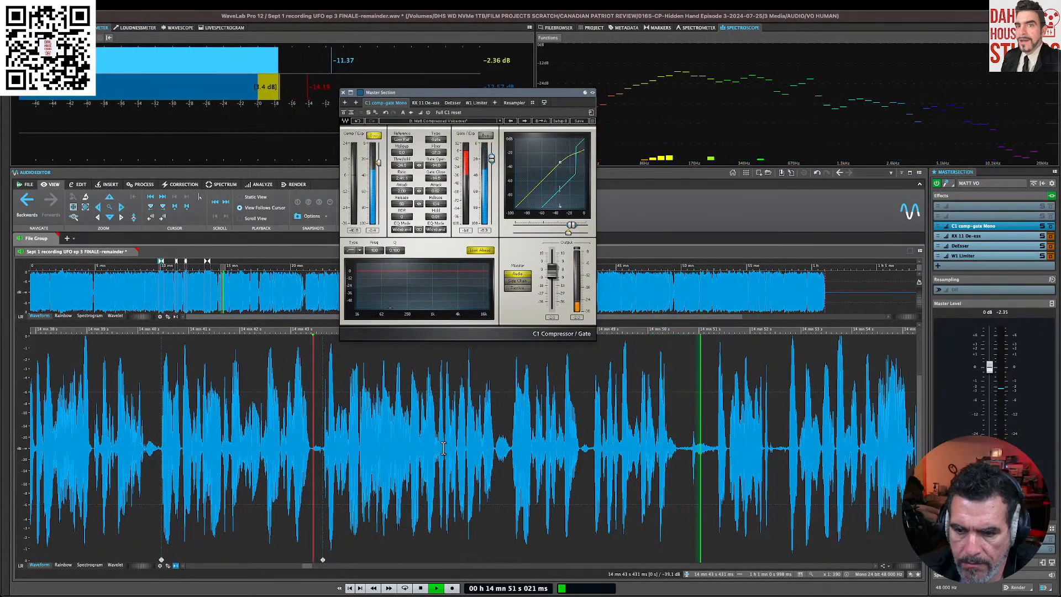
pyautogui.press('space')
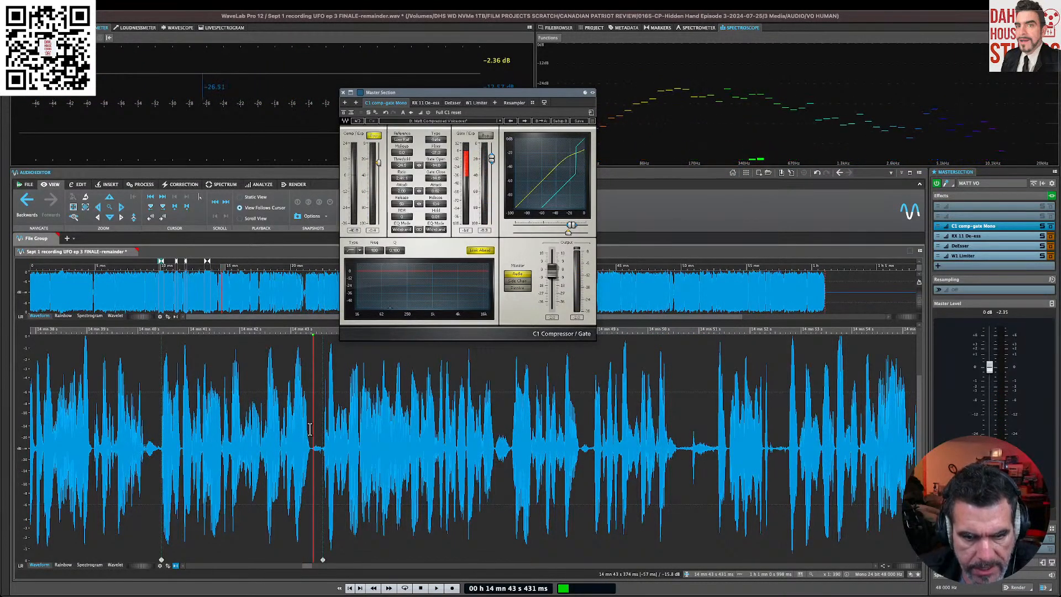
pyautogui.press('space')
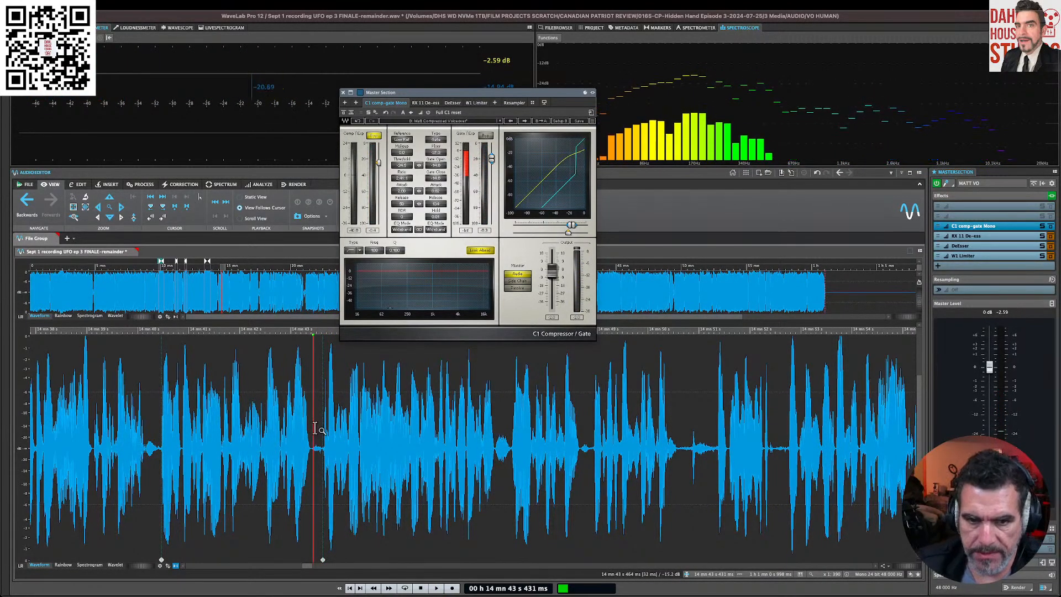
# Step: Replay the voice-over from about 14 min 43 s, switching briefly between applications and watching the C1 meters
pyautogui.press('super+Tab')
pyautogui.press('super+Tab')
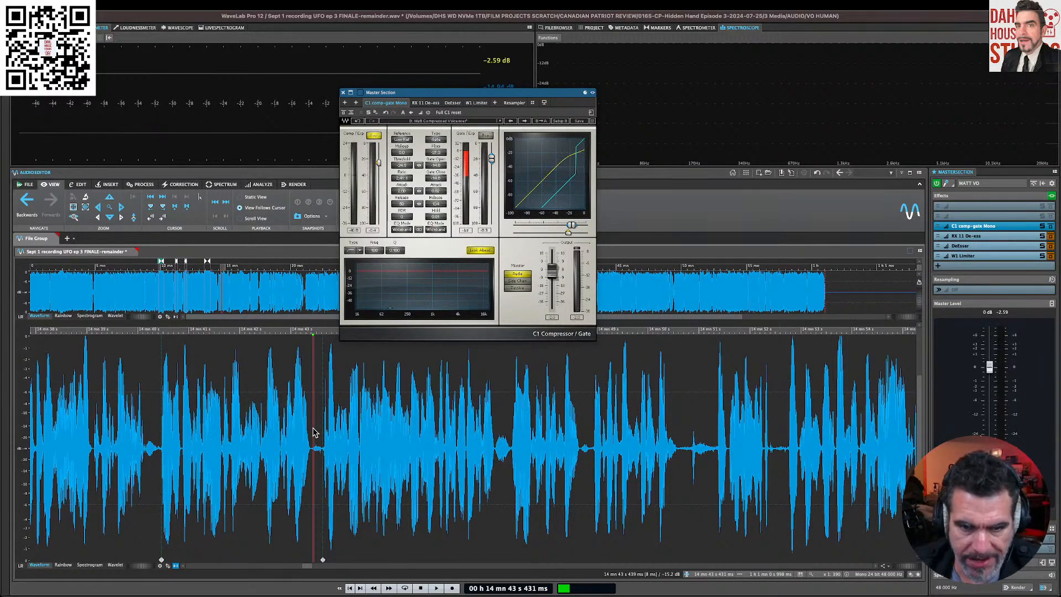
pyautogui.press('space')
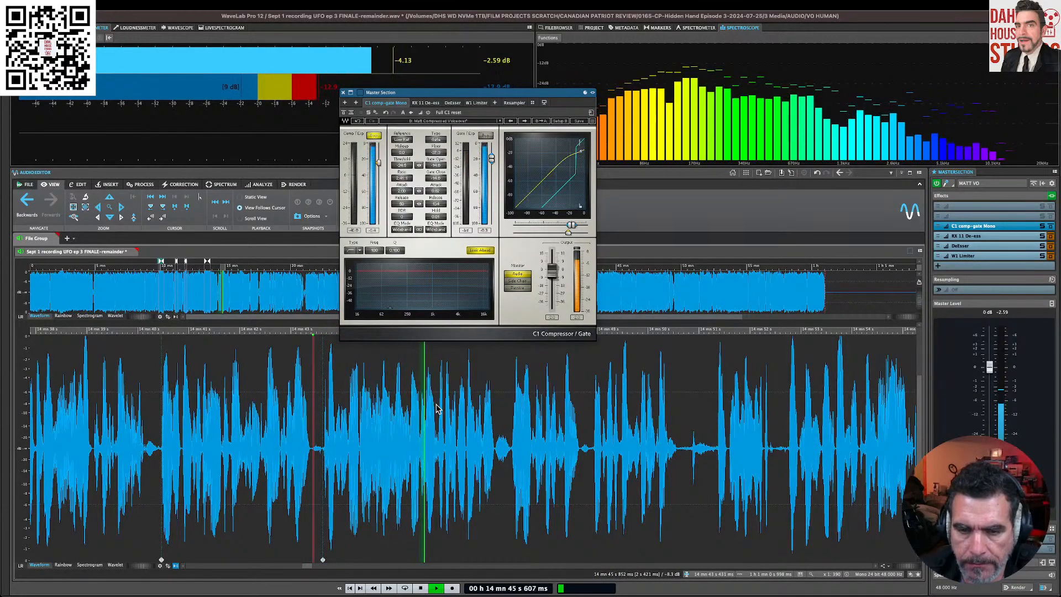
pyautogui.press('super+Tab')
pyautogui.press('super+Tab')
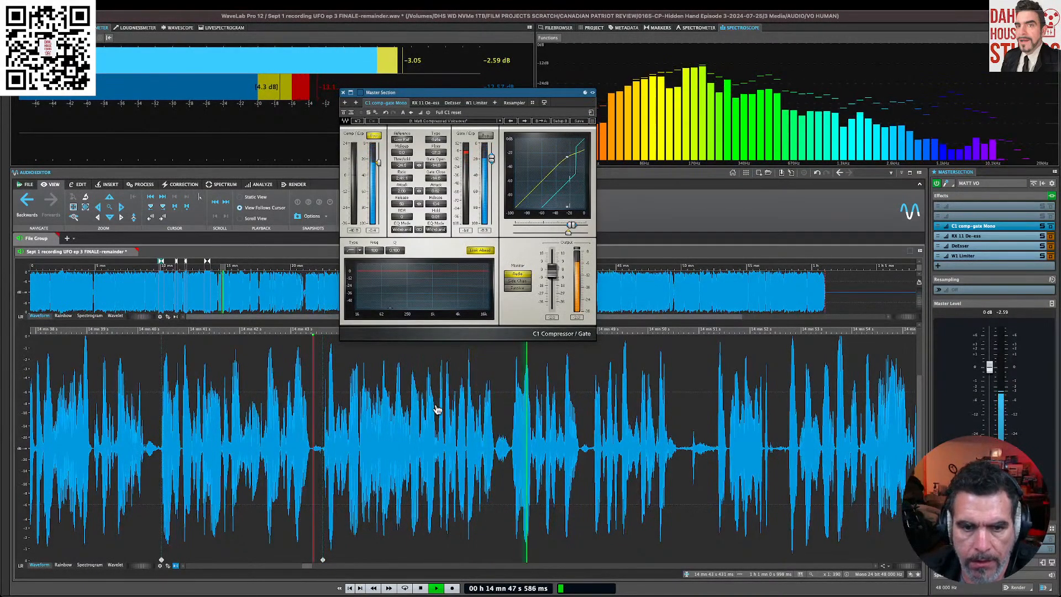
pyautogui.press('super+Tab')
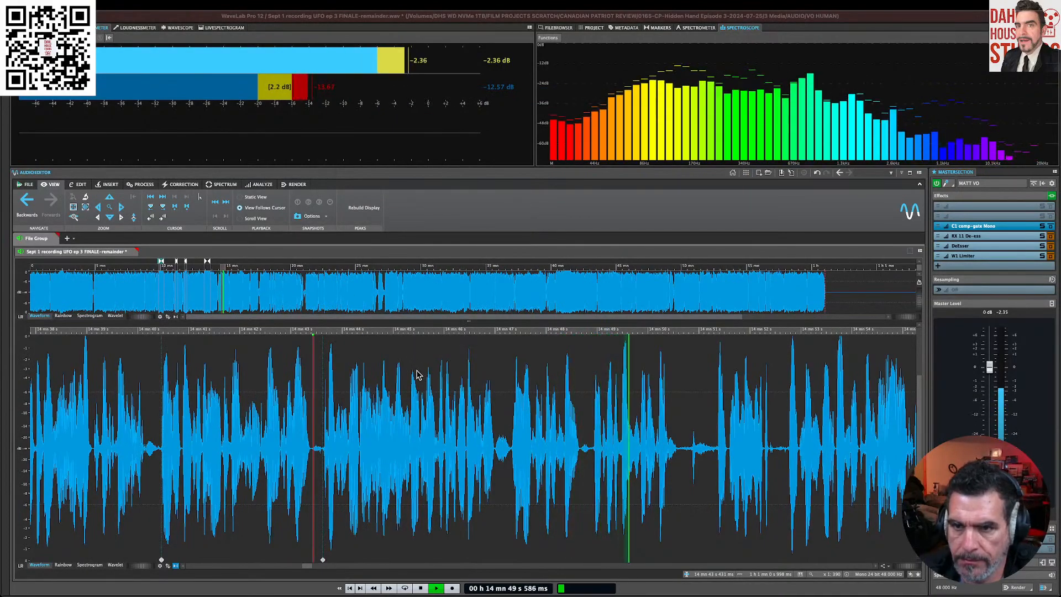
pyautogui.press('super+Tab')
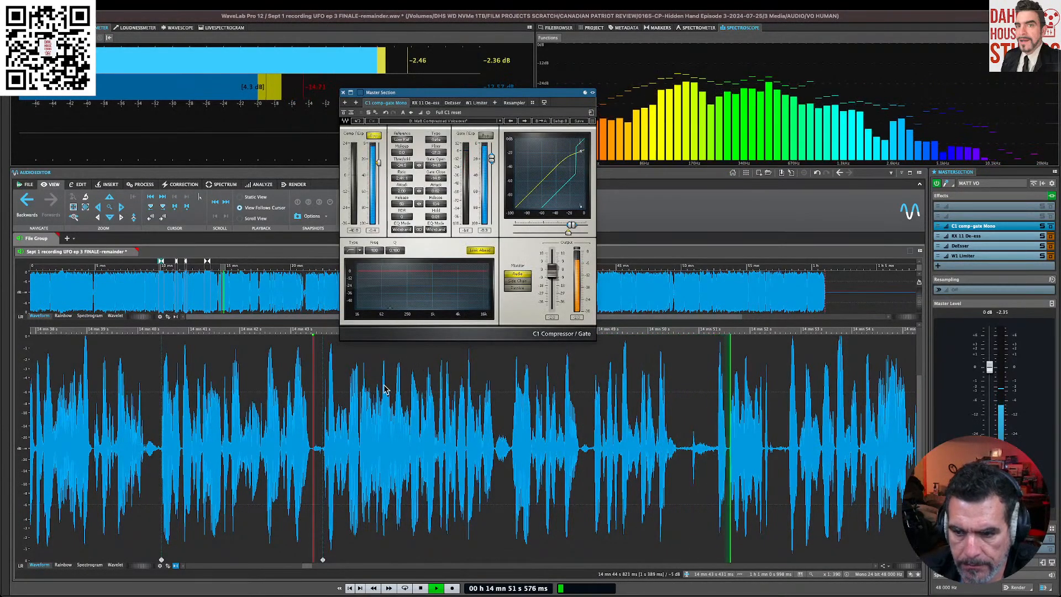
pyautogui.press('space')
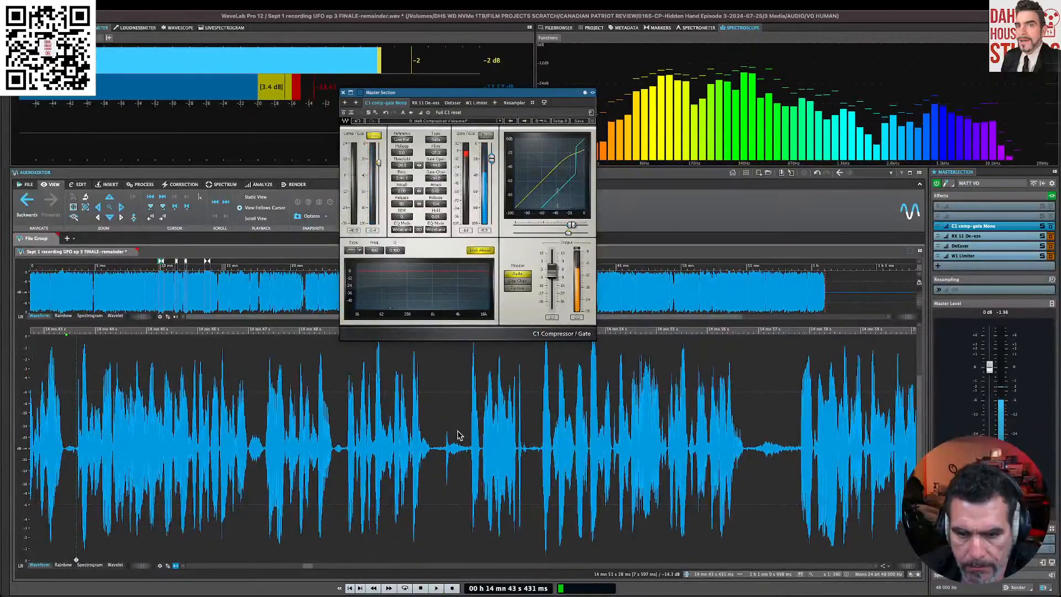
# Step: Delete the short phrase starting at about 14 min 51.3 s and audition the edit from 14 min 50.5 s
pyautogui.click(468, 450)
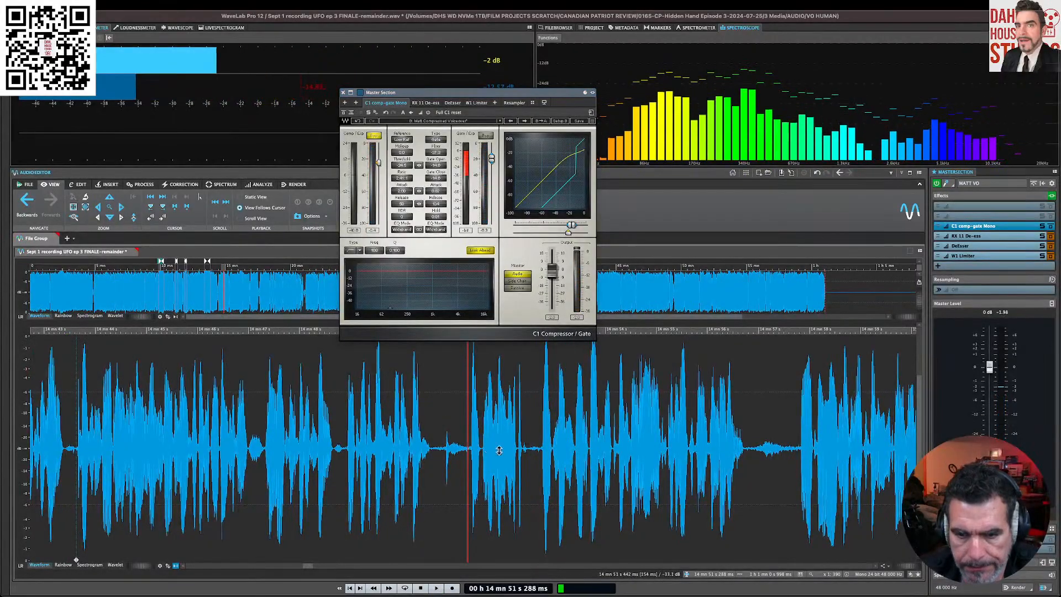
pyautogui.keyDown('shift'); pyautogui.click(541, 450); pyautogui.keyUp('shift')
pyautogui.press('Delete')
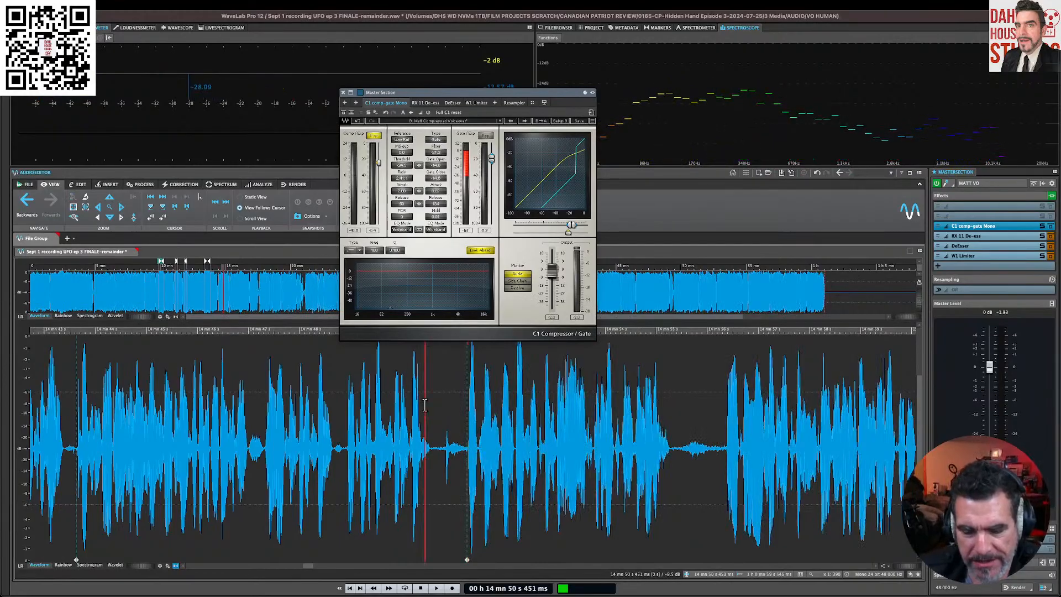
pyautogui.press('space')
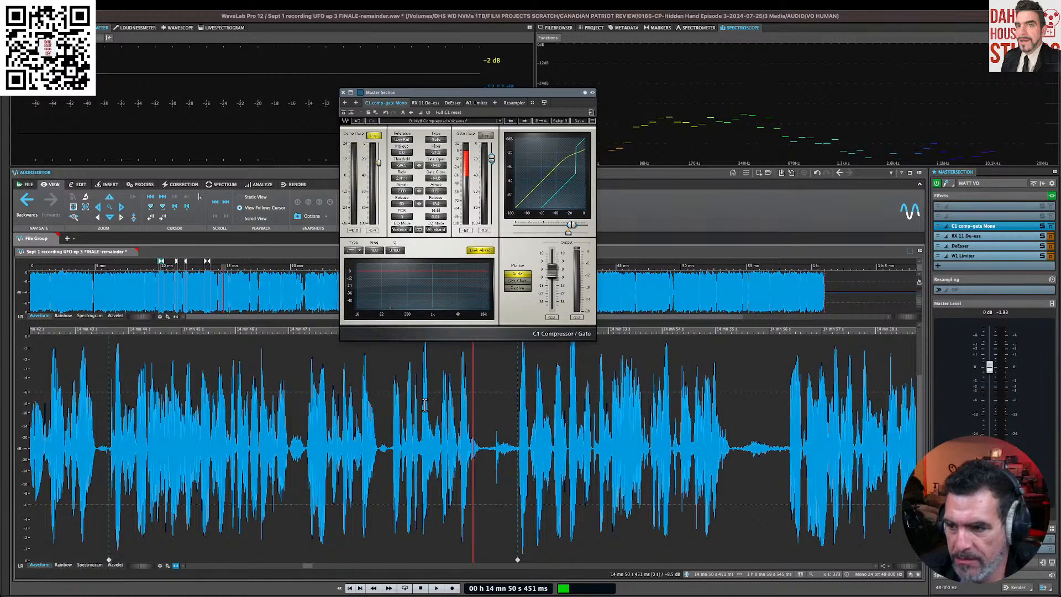
pyautogui.press('space')
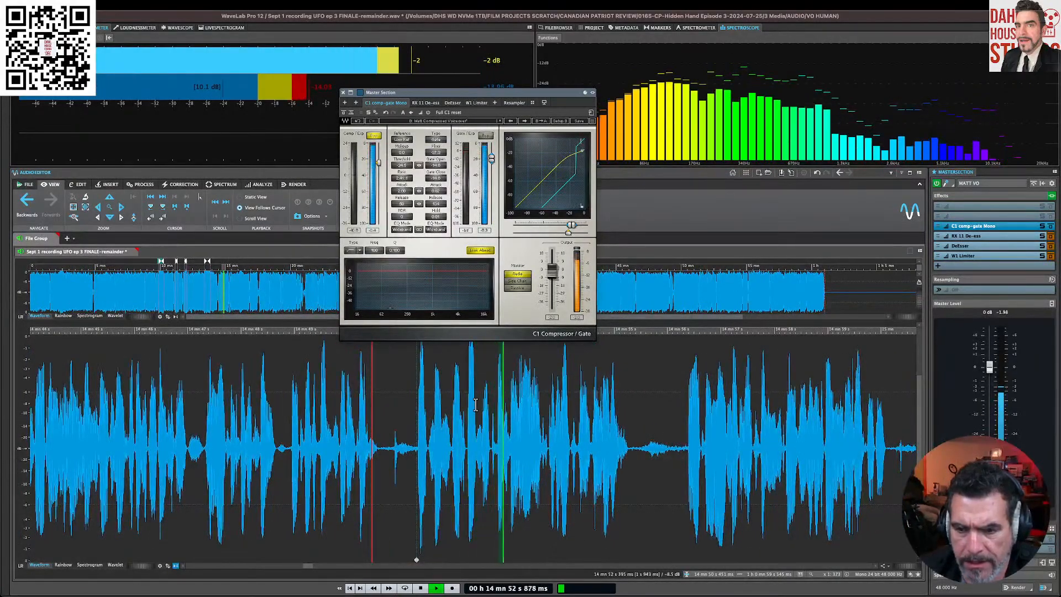
pyautogui.press('space')
# Step: Audition from 14 min 53.9 s, delete the passage from about 14 min 58 s to 15 min 0.8 s, and check the join
pyautogui.click(514, 423)
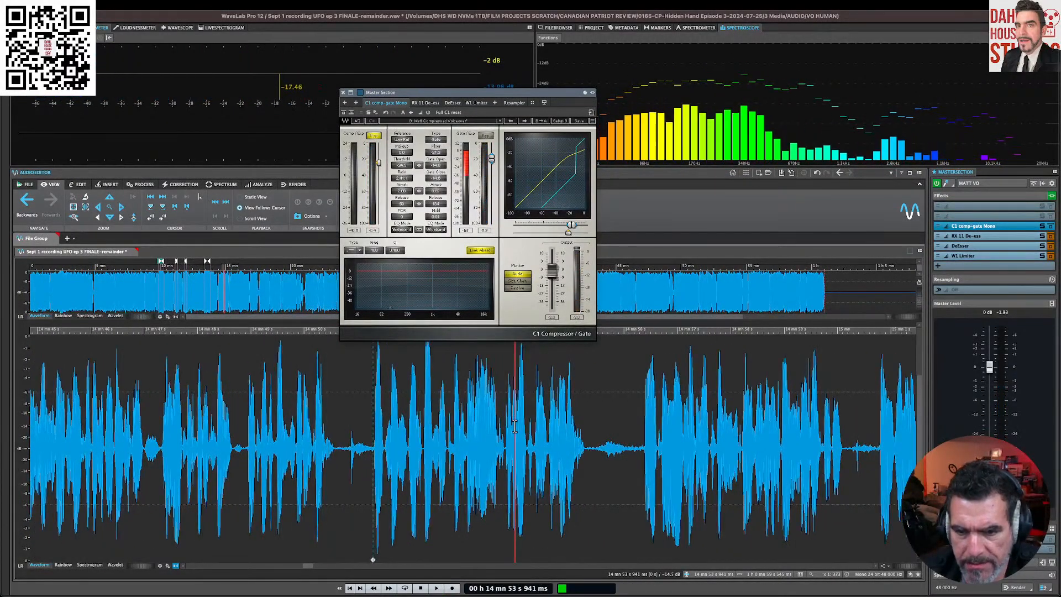
pyautogui.press('space')
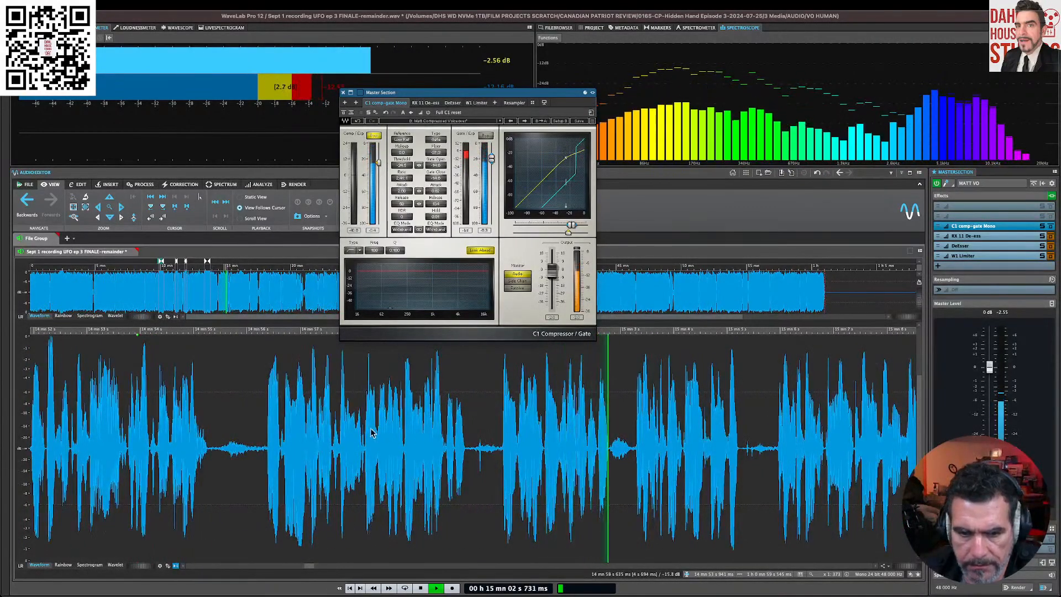
pyautogui.click(354, 430)
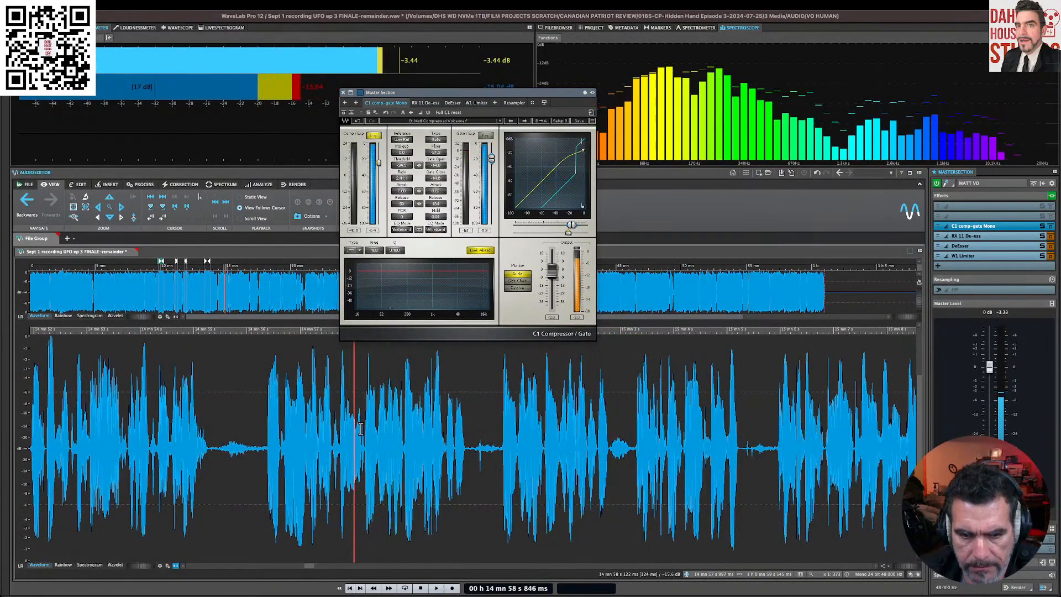
pyautogui.moveTo(363, 429); pyautogui.dragTo(498, 440)
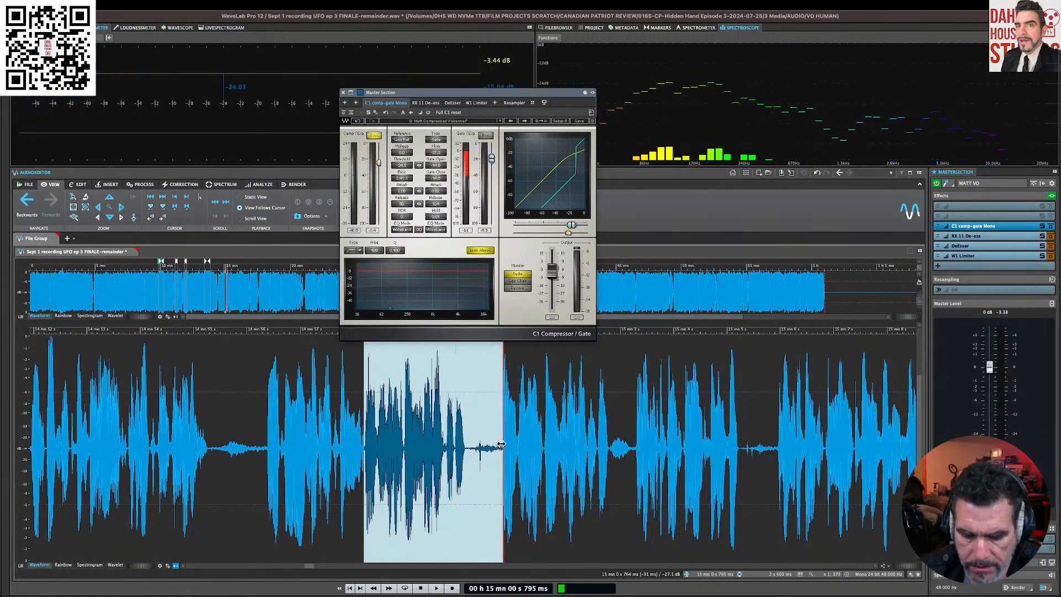
pyautogui.press('Delete')
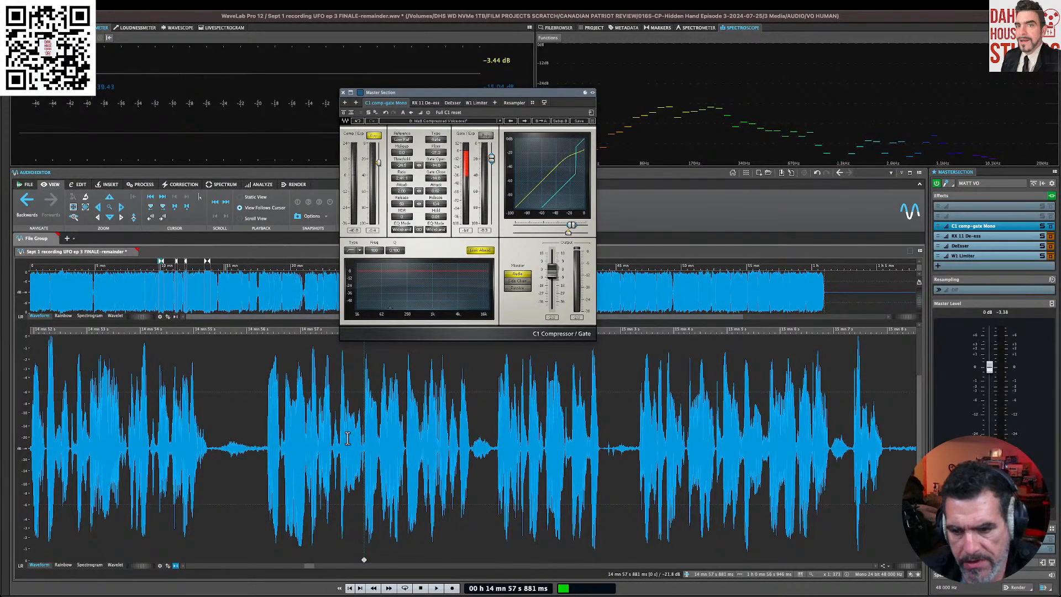
pyautogui.press('space')
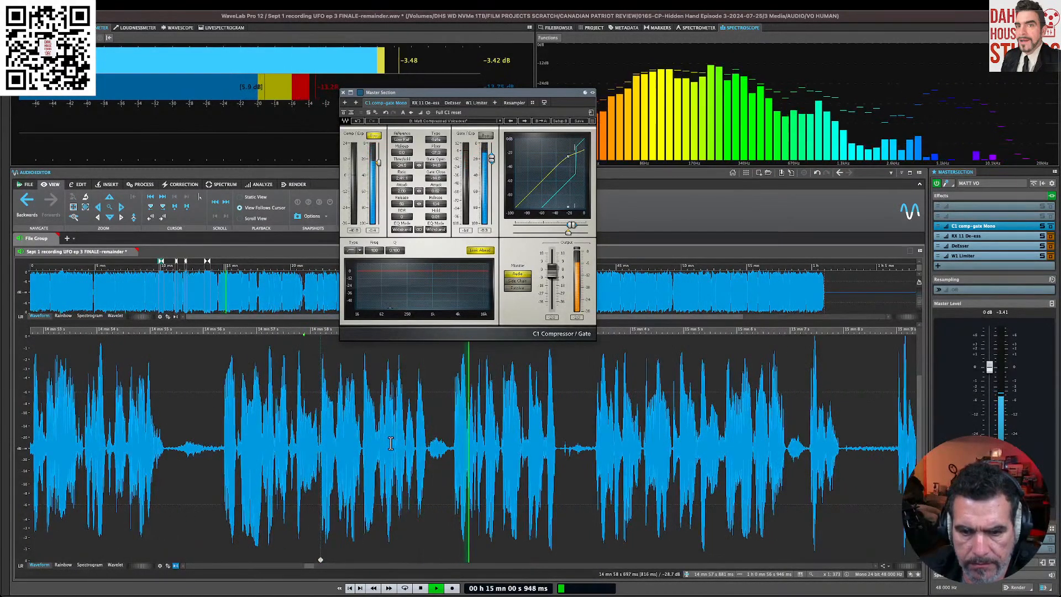
pyautogui.press('space')
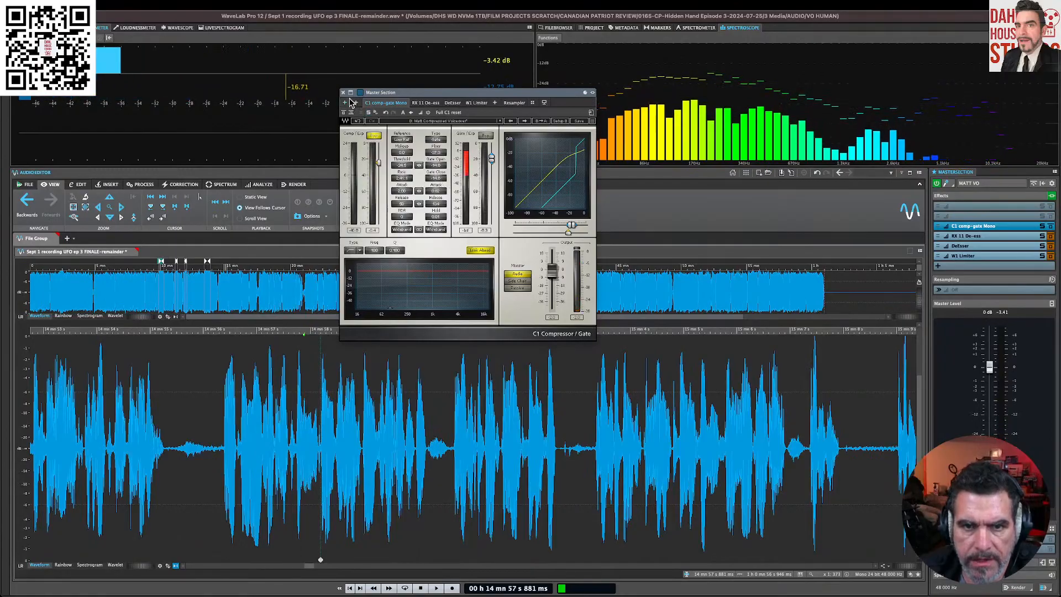
# Step: Close the C1 window, open the RX 11 De-ess effect from the master section, and move its window above the waveform
pyautogui.click(343, 93)
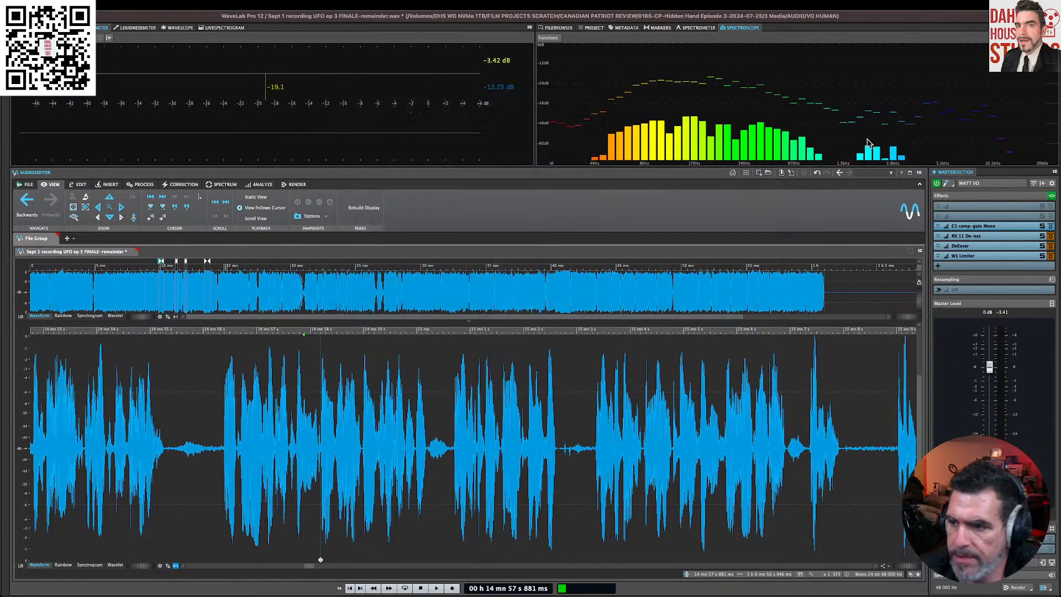
pyautogui.click(1049, 237)
pyautogui.moveTo(451, 99); pyautogui.dragTo(541, 109)
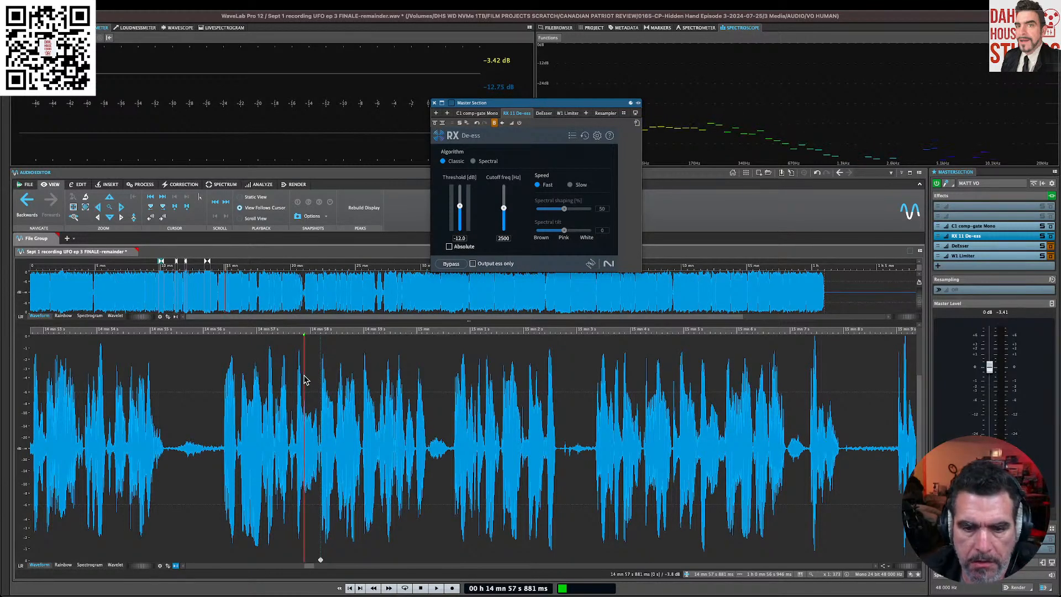
# Step: Play the voice-over from about 14 min 57.9 s while watching the RX 11 De-ess meters
pyautogui.press('super+Tab')
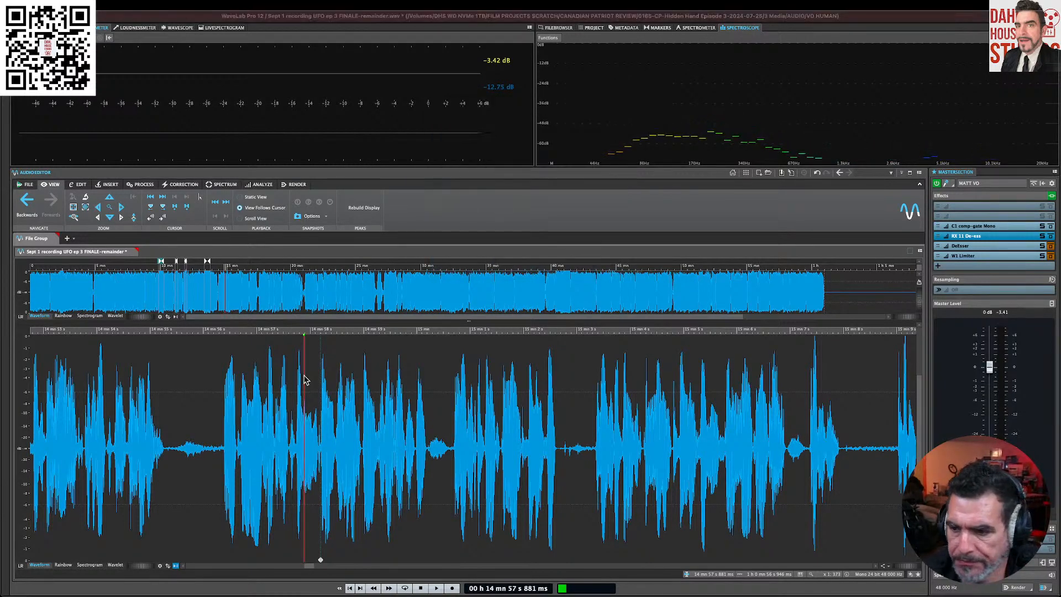
pyautogui.press('super+Tab')
pyautogui.press('space')
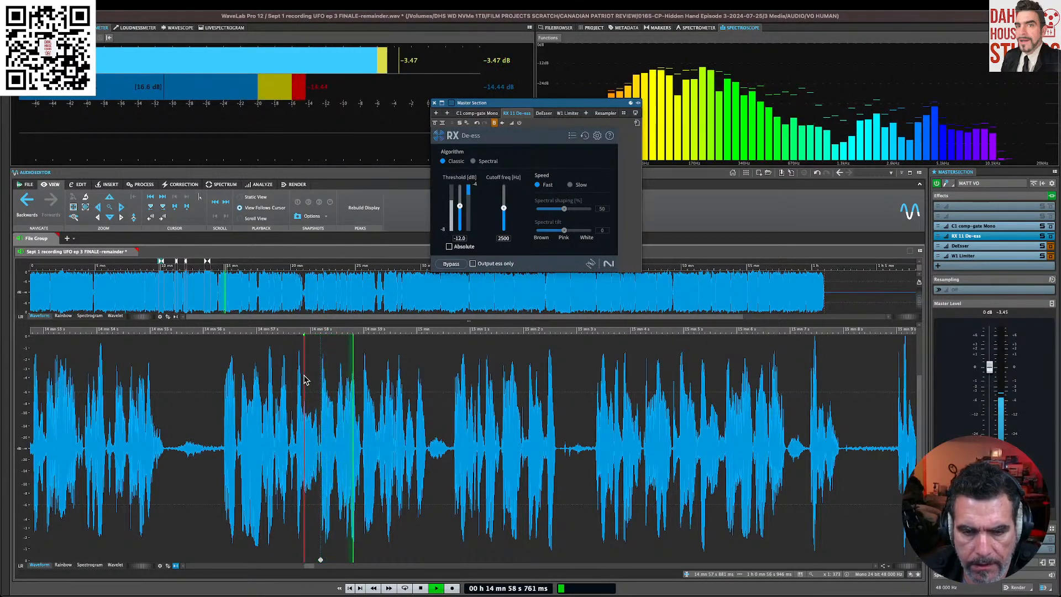
pyautogui.press('super+Tab')
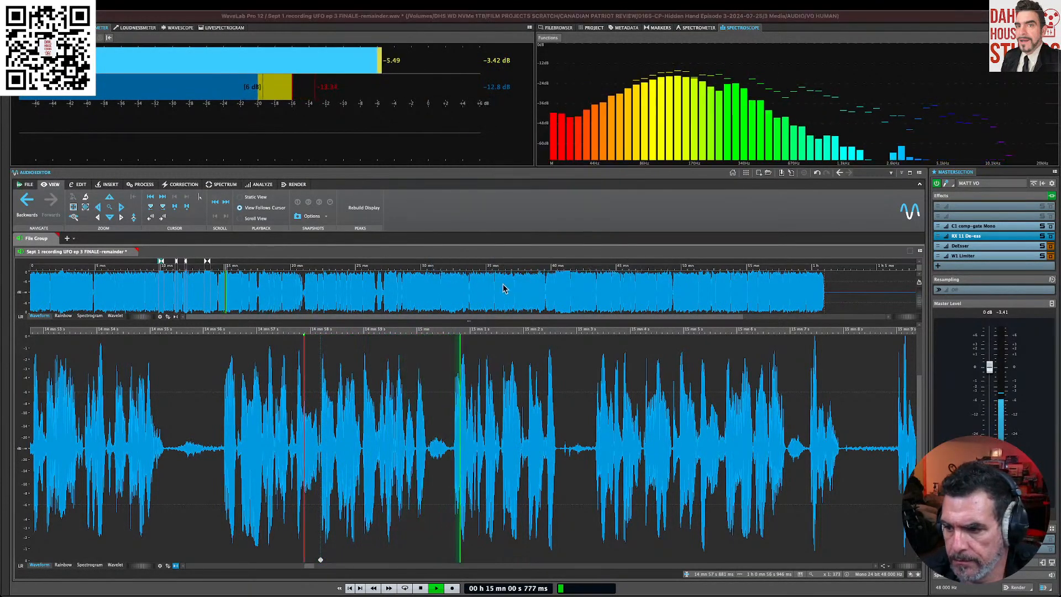
pyautogui.press('super+Tab')
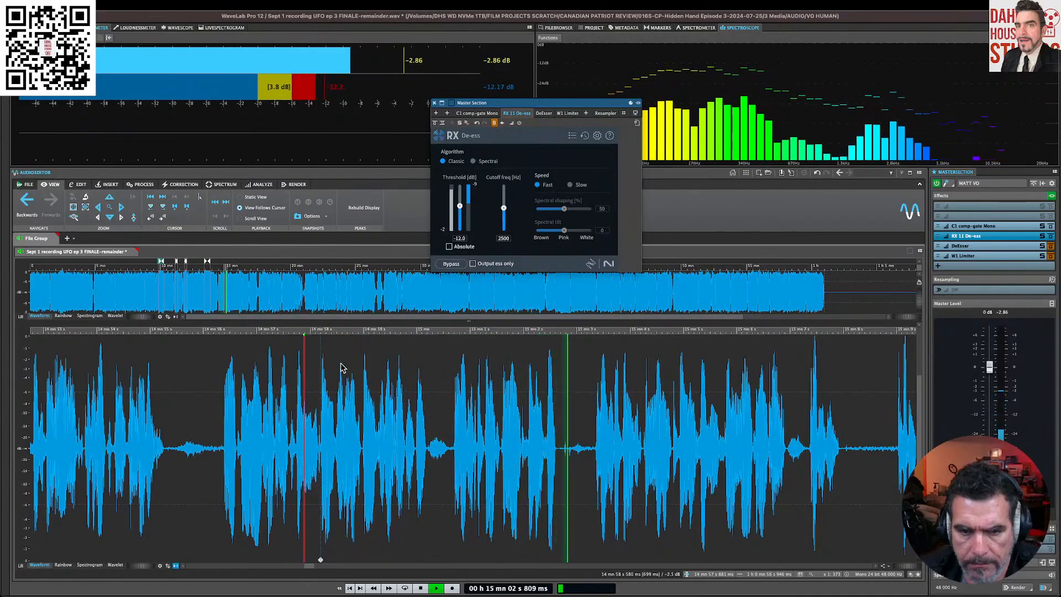
# Step: Replay from about 14 min 56 s, delete the passage from 15 min 0.7 s to 15 min 3.2 s, and audition the join
pyautogui.click(221, 343)
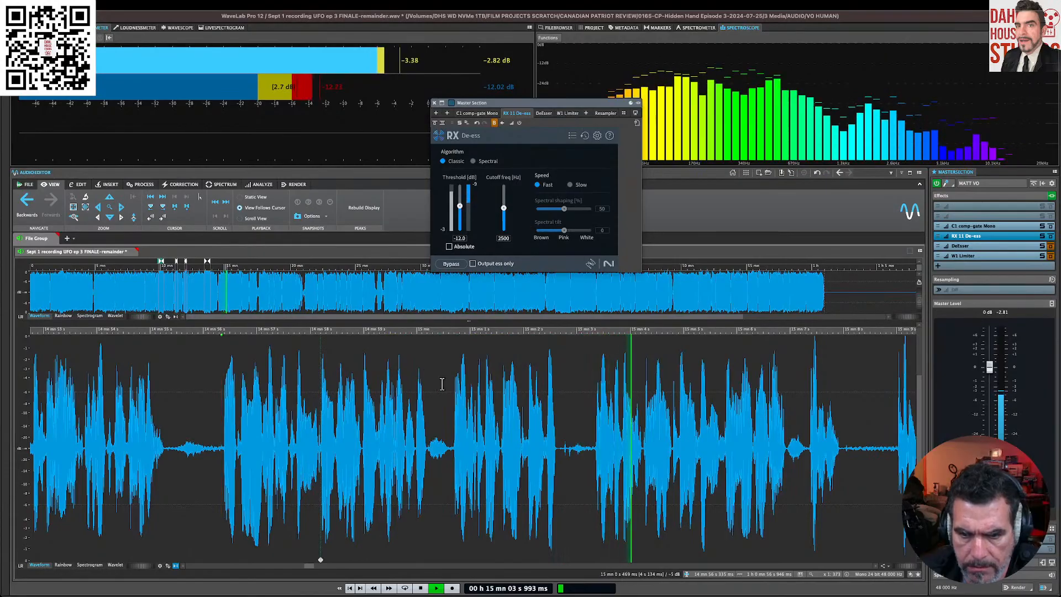
pyautogui.moveTo(453, 417); pyautogui.dragTo(588, 456)
pyautogui.press('Delete')
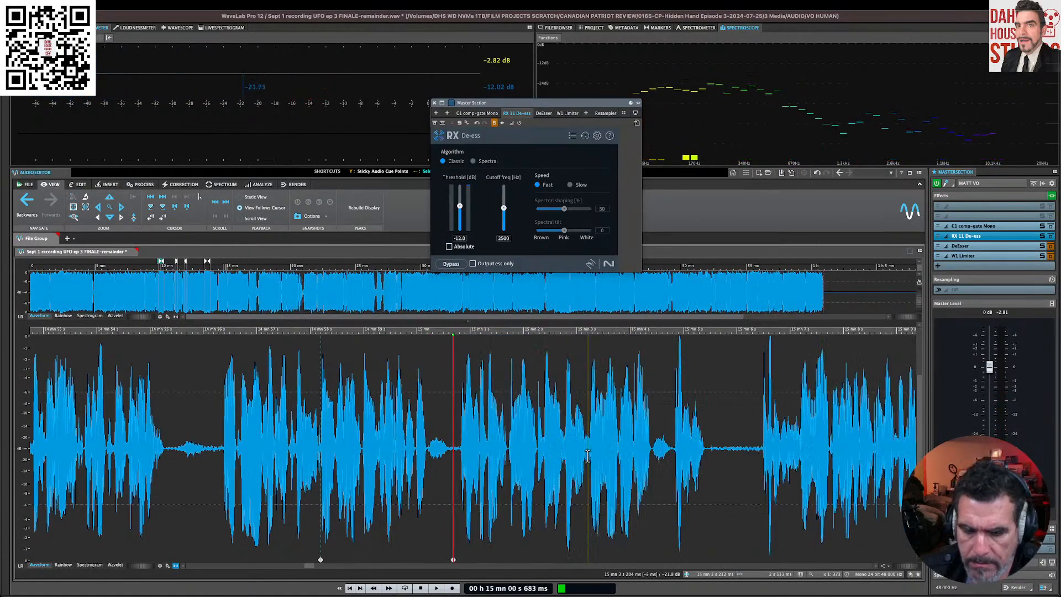
pyautogui.press('space')
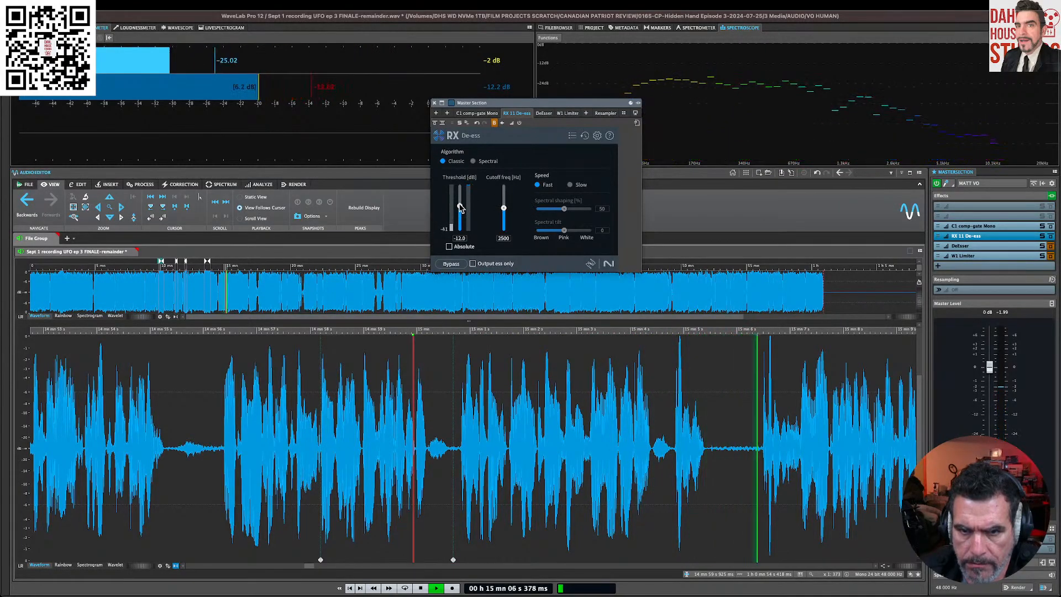
# Step: Delete the passage from about 15 min 4.8 s to 15 min 6.4 s and audition the speech around the cut
pyautogui.press('space')
pyautogui.moveTo(675, 442); pyautogui.dragTo(750, 464)
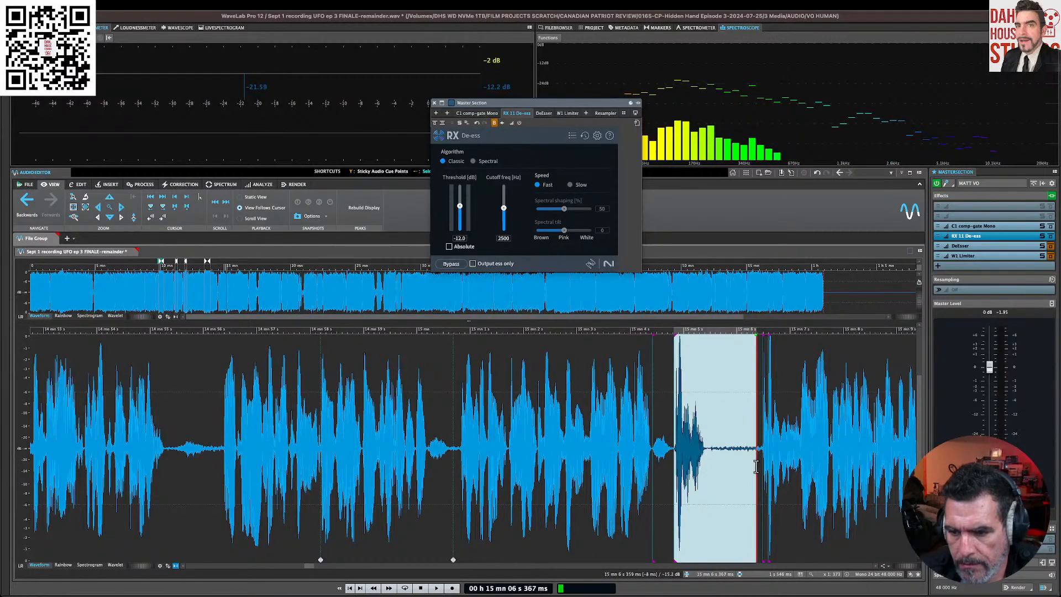
pyautogui.press('Delete')
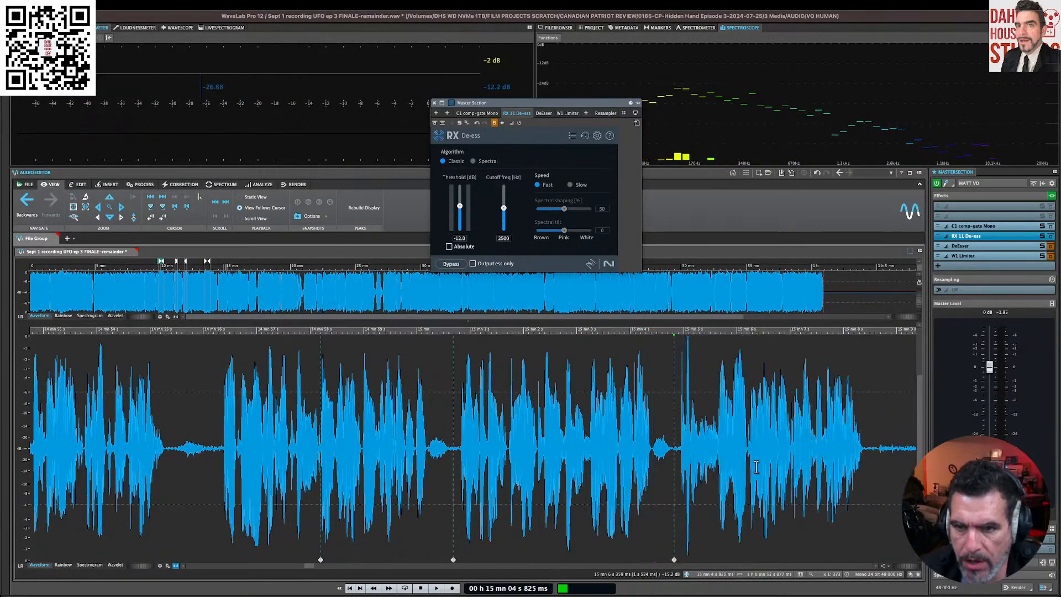
pyautogui.press('space')
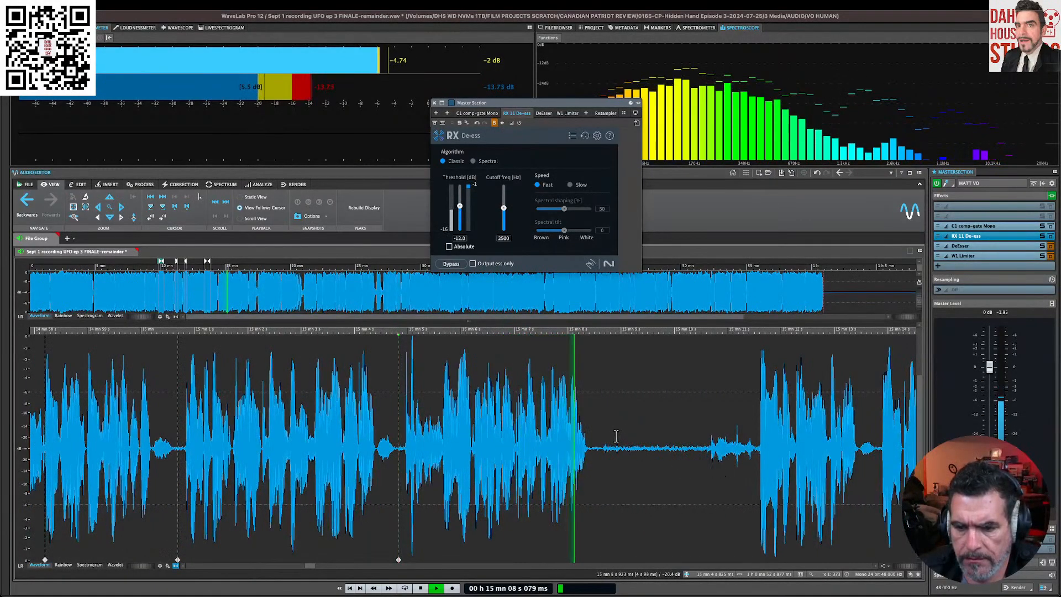
# Step: Silence the pause from about 15 min 8.5 s to 15 min 11.5 s and set the RX 11 De-ess threshold to -8.5 dB
pyautogui.moveTo(596, 428); pyautogui.dragTo(756, 459)
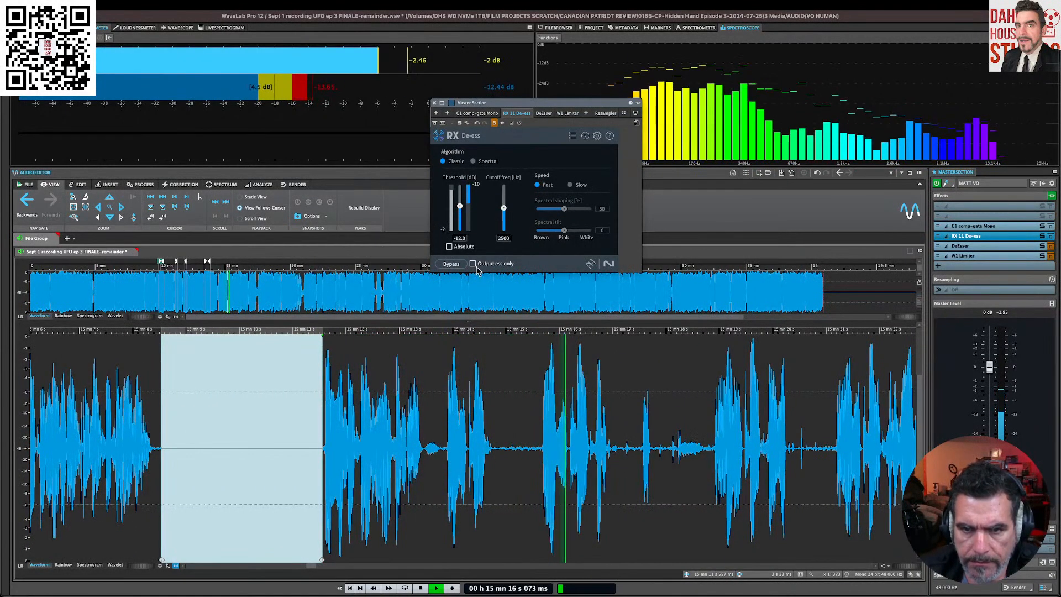
pyautogui.press('space')
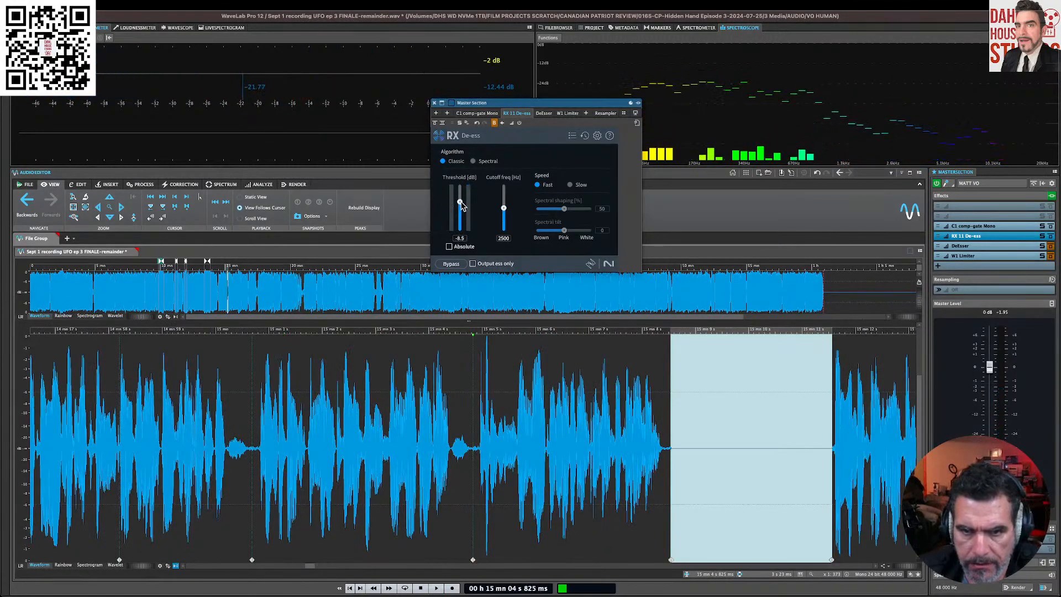
# Step: Replay the voice-over from about 15 min 0.6 s through the silenced pause and close the RX 11 De-ess window
pyautogui.click(250, 403)
pyautogui.press('space')
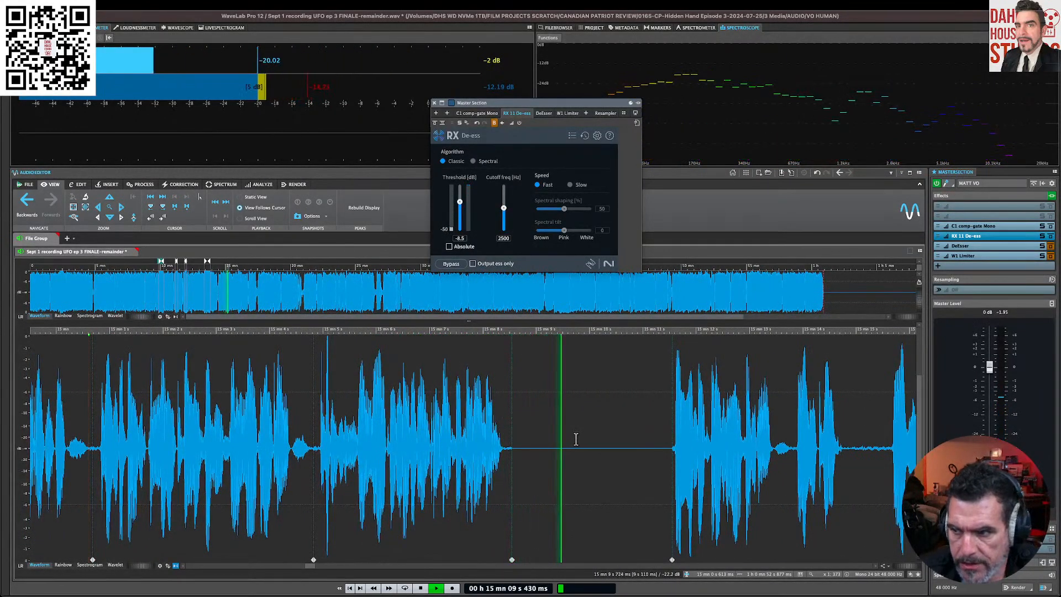
pyautogui.click(434, 103)
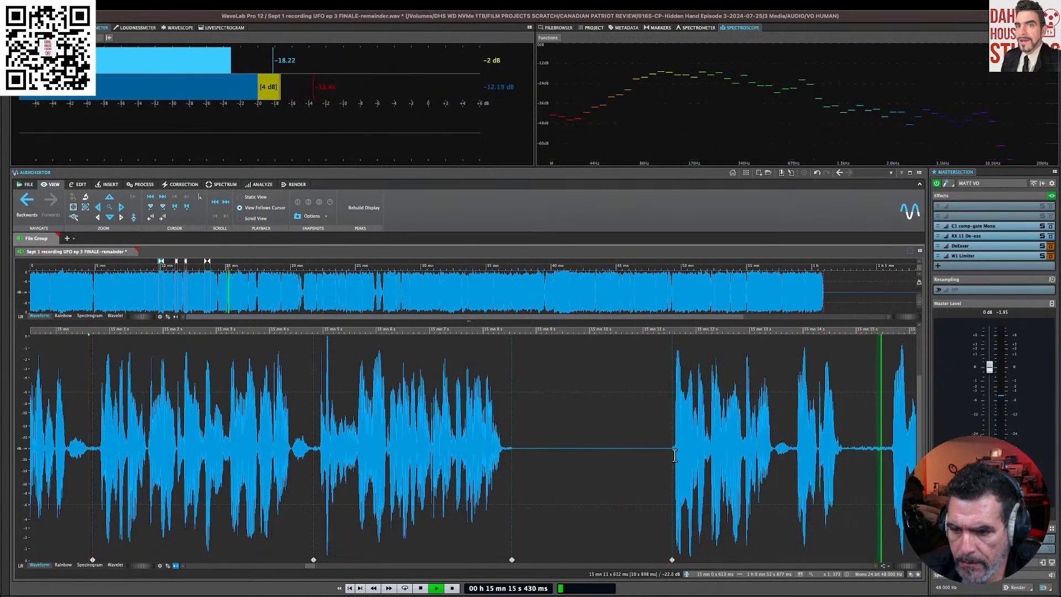
# Step: Delete the passage from about 15 min 13.8 s to 15 min 21.2 s and audition the join from about 15 min 13.2 s
pyautogui.click(671, 454)
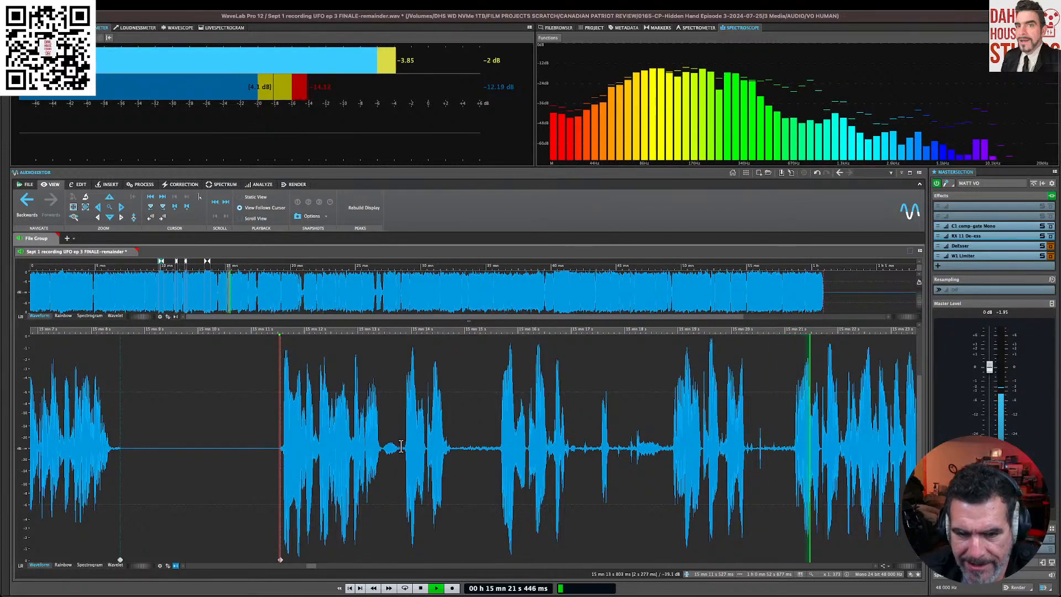
pyautogui.moveTo(402, 447); pyautogui.dragTo(661, 480)
pyautogui.moveTo(750, 490); pyautogui.dragTo(793, 510)
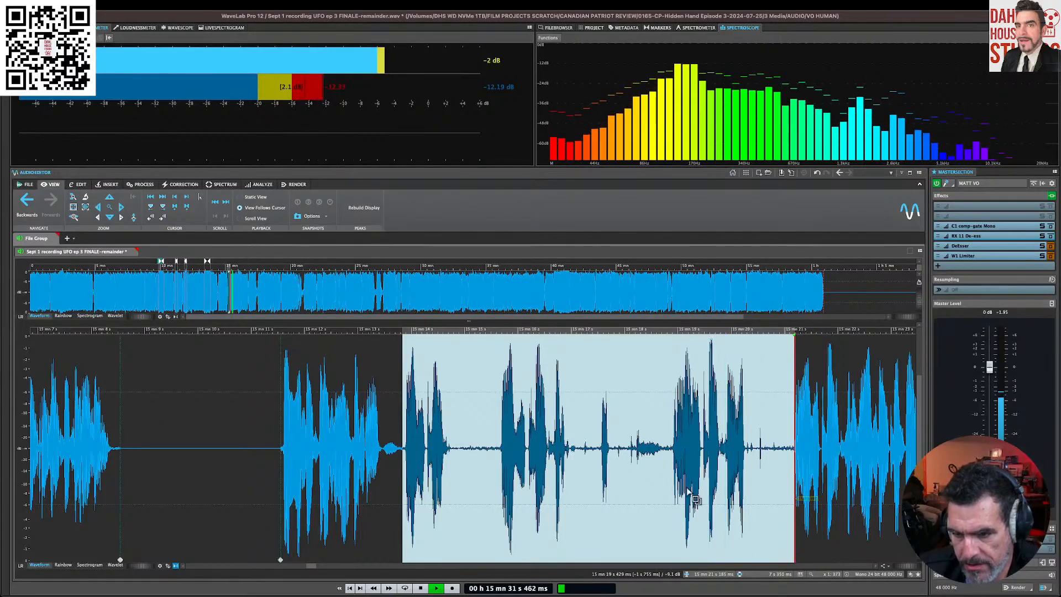
pyautogui.press('space')
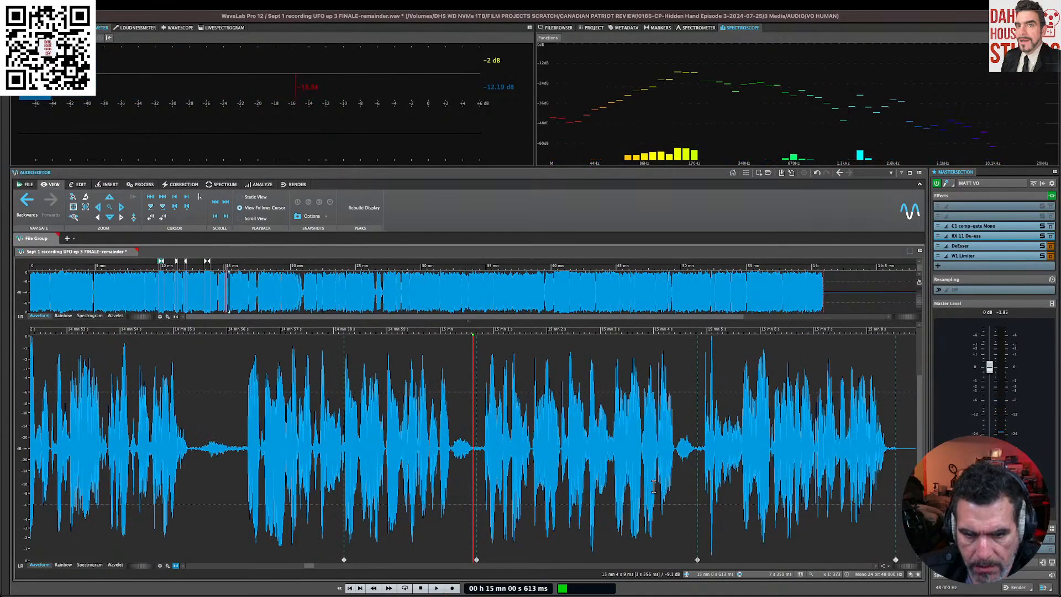
pyautogui.press('space')
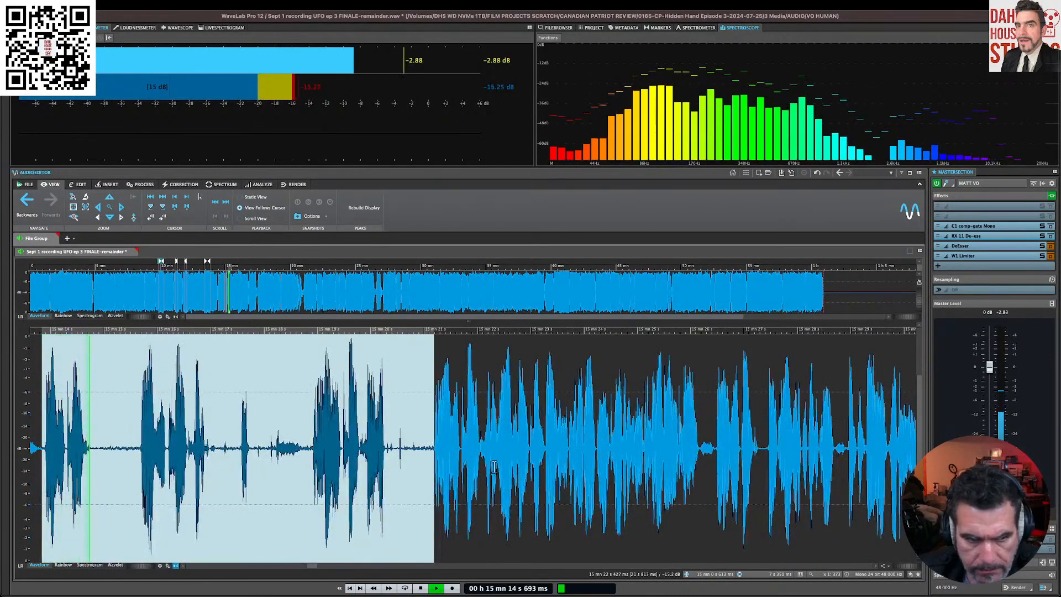
pyautogui.press('space')
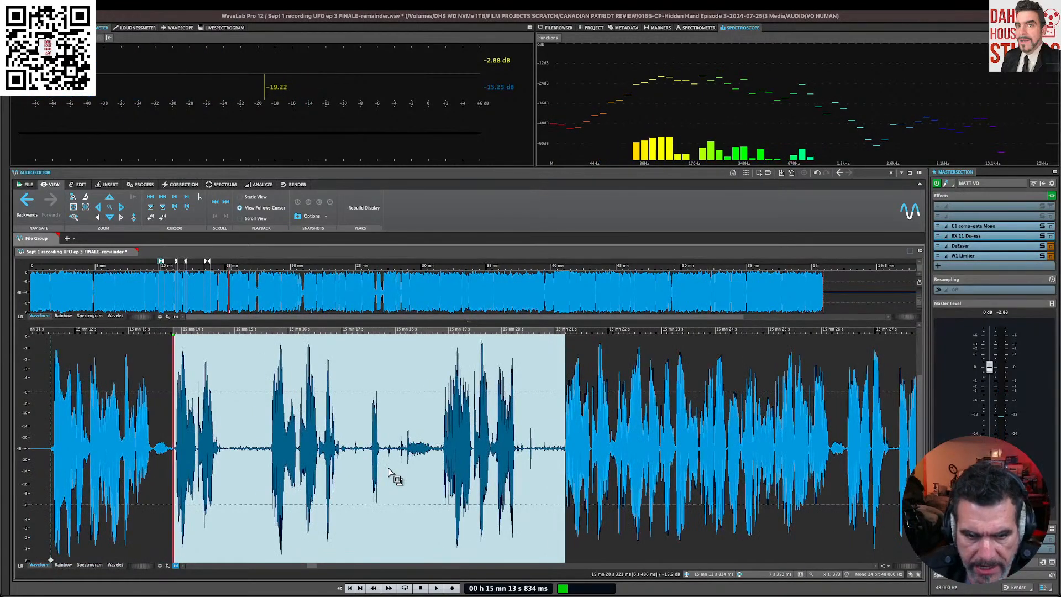
pyautogui.press('Delete')
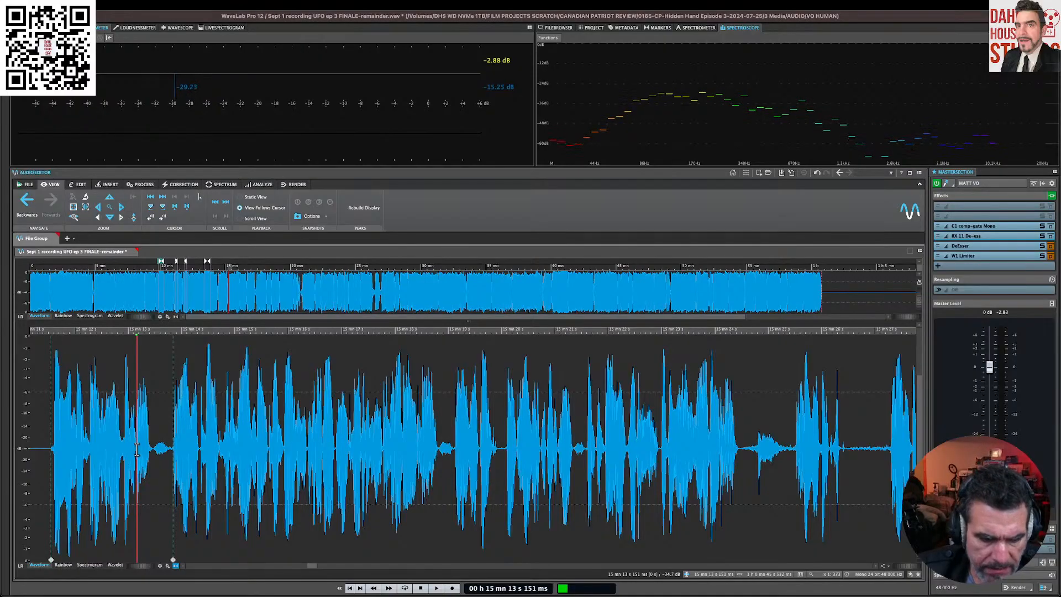
pyautogui.press('space')
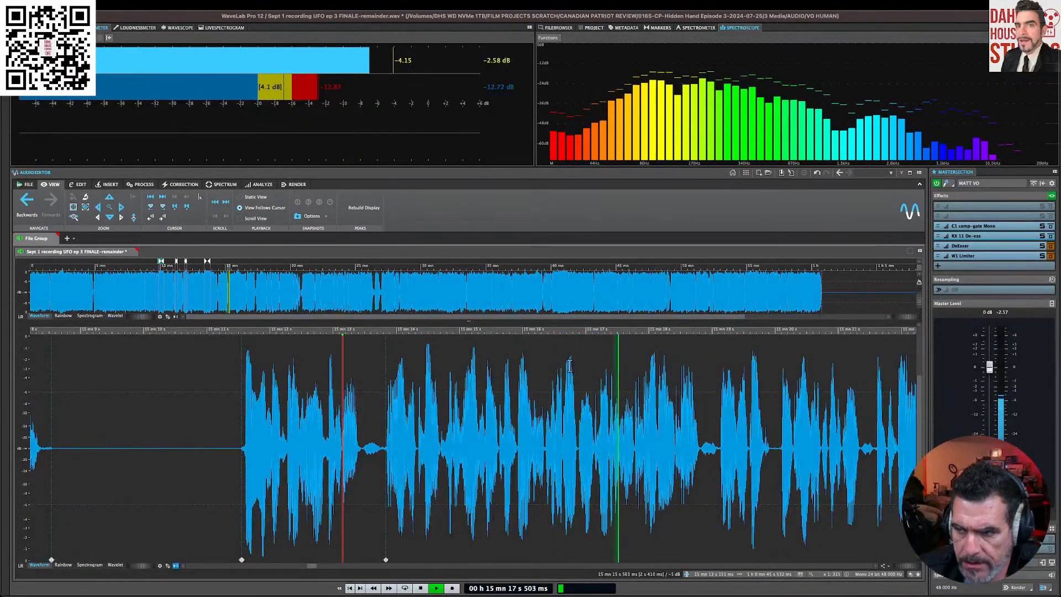
pyautogui.press('space')
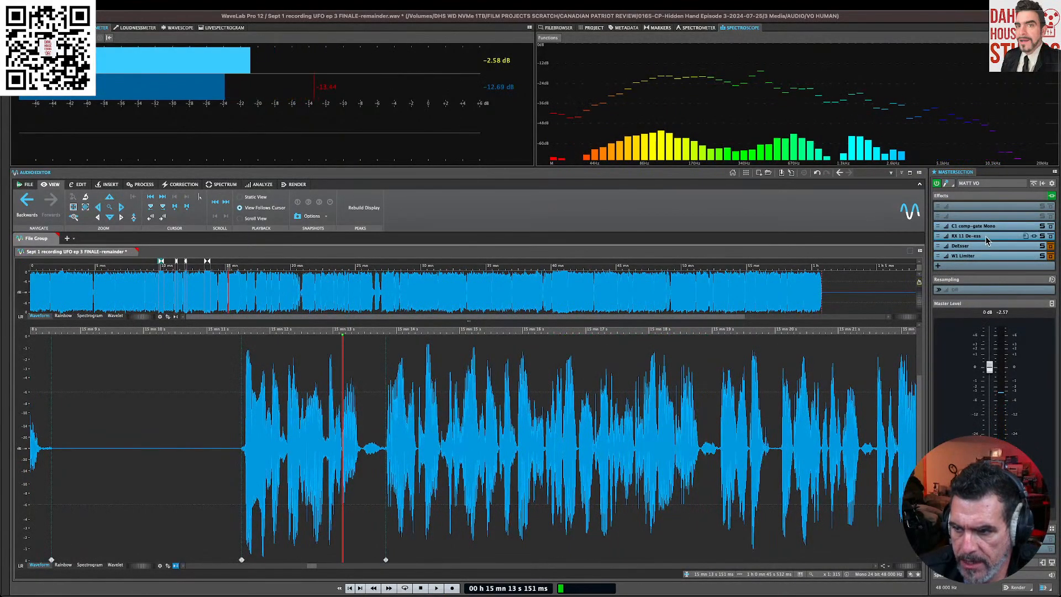
# Step: Set the RX 11 De-ess threshold to -8.2 dB, close its window, and play on from about 15 min 13.9 s
pyautogui.click(966, 236)
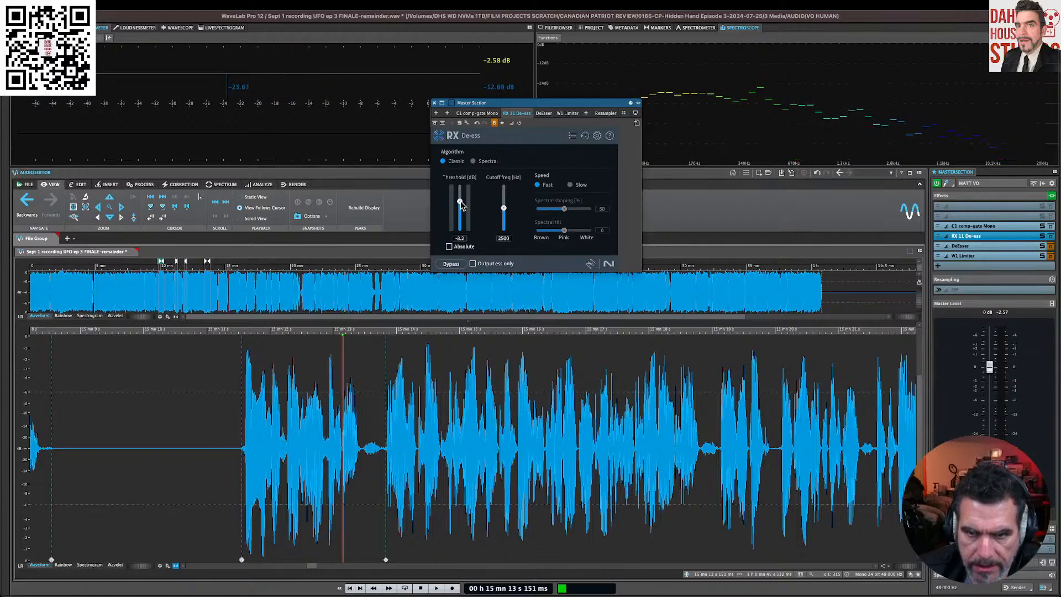
pyautogui.click(434, 104)
pyautogui.press('space')
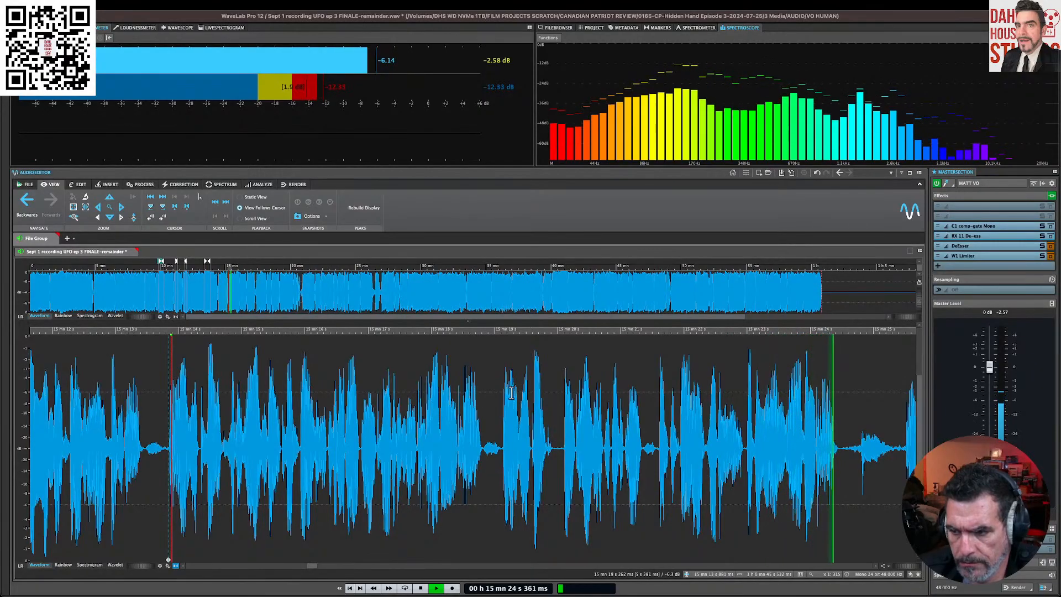
# Step: Delete the passage from about 15 min 25.5 s to 15 min 27.3 s and audition the join from about 15 min 23.7 s
pyautogui.click(726, 420)
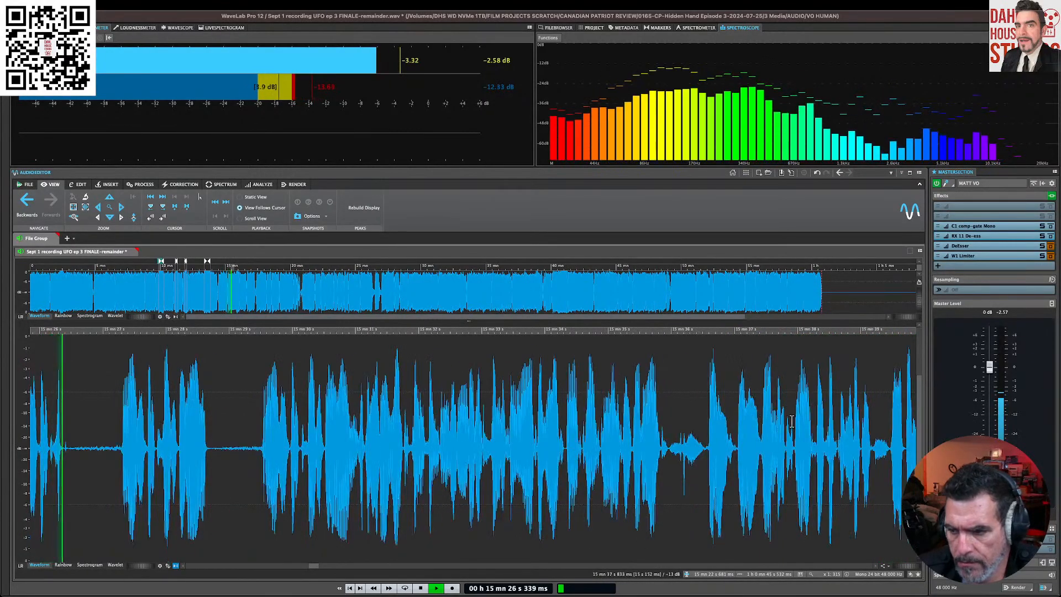
pyautogui.press('space')
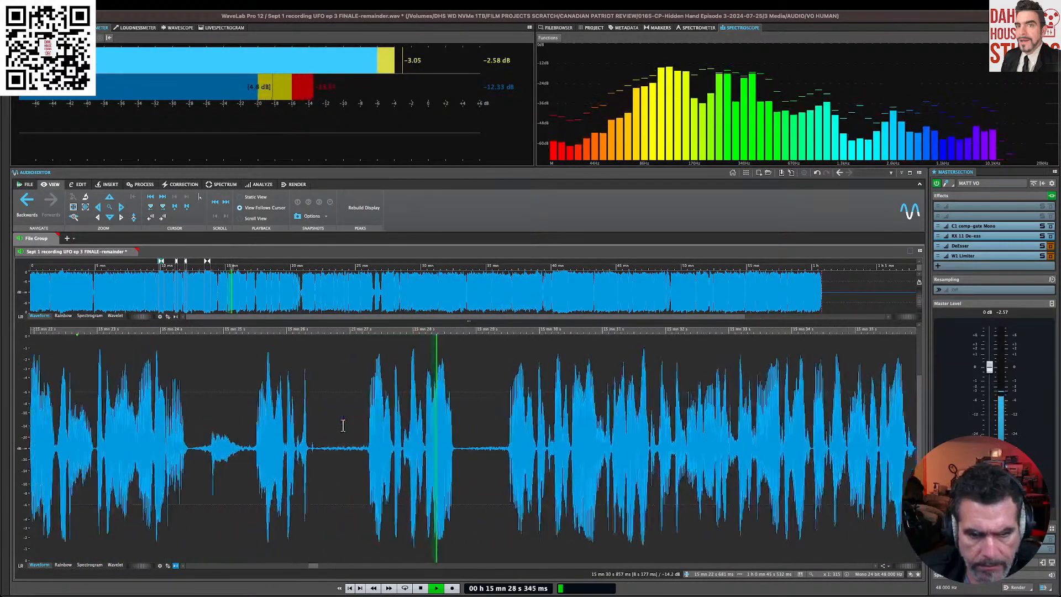
pyautogui.click(263, 431)
pyautogui.moveTo(263, 431); pyautogui.dragTo(366, 457)
pyautogui.press('Delete')
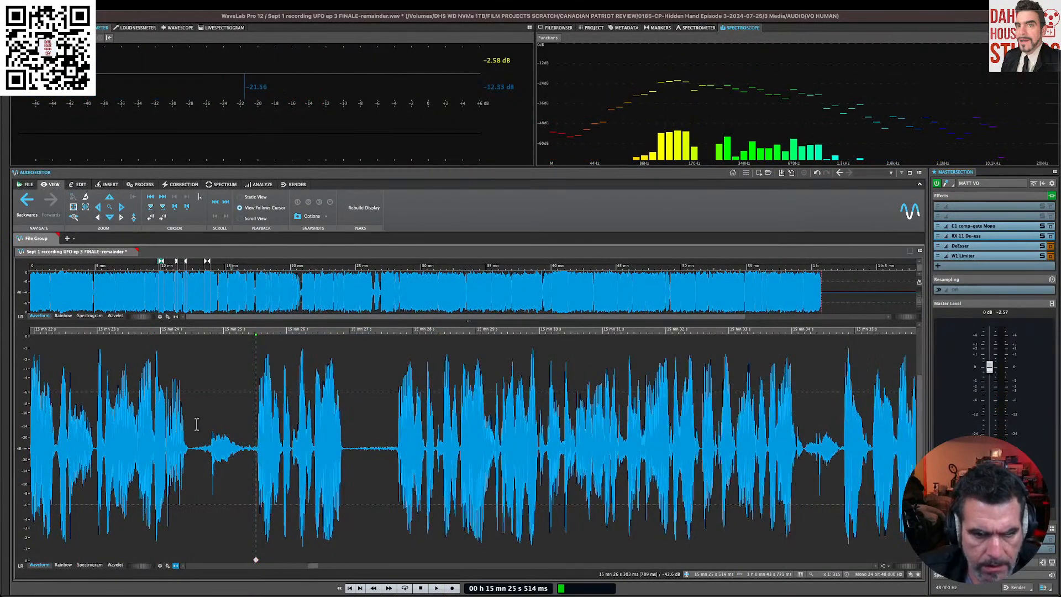
pyautogui.press('space')
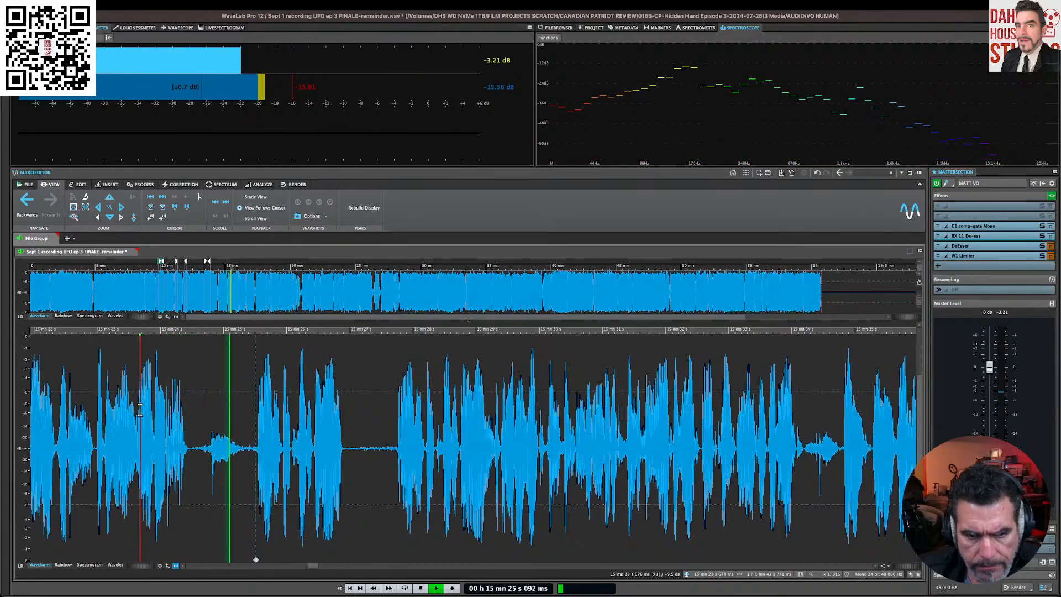
pyautogui.press('space')
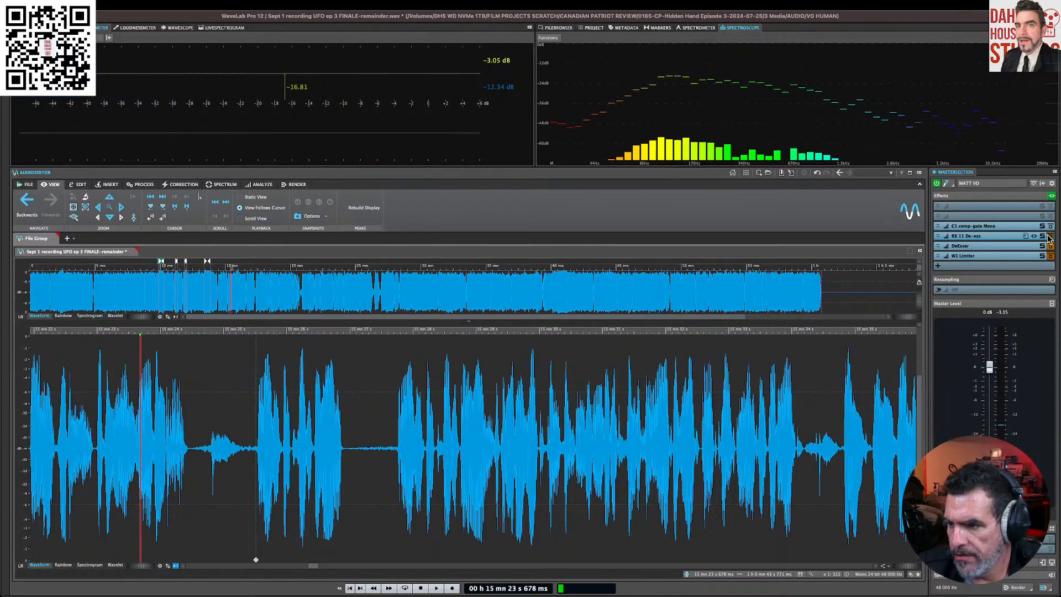
# Step: Search the effects for "breath", insert RX 11 Breath Control in the empty slot above C1, and move its window clear of the waveform
pyautogui.click(1013, 217)
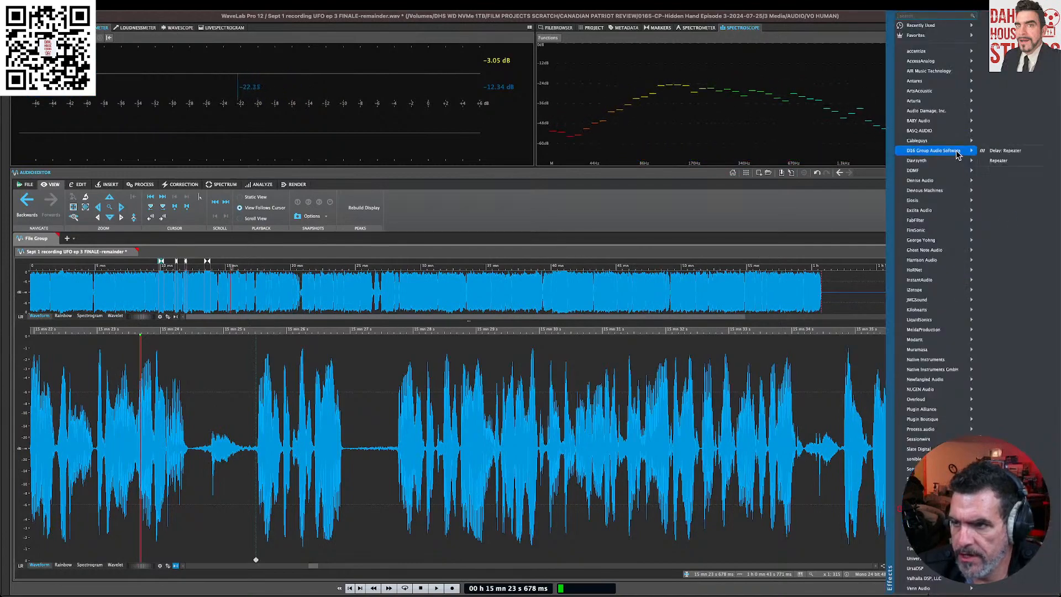
pyautogui.moveTo(951, 22)
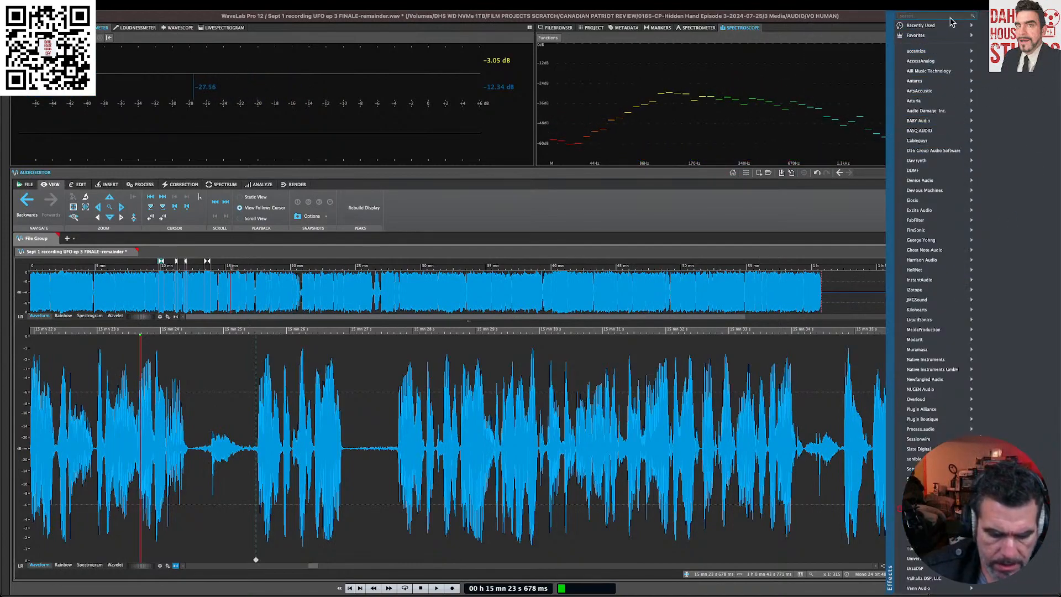
pyautogui.write('brath')
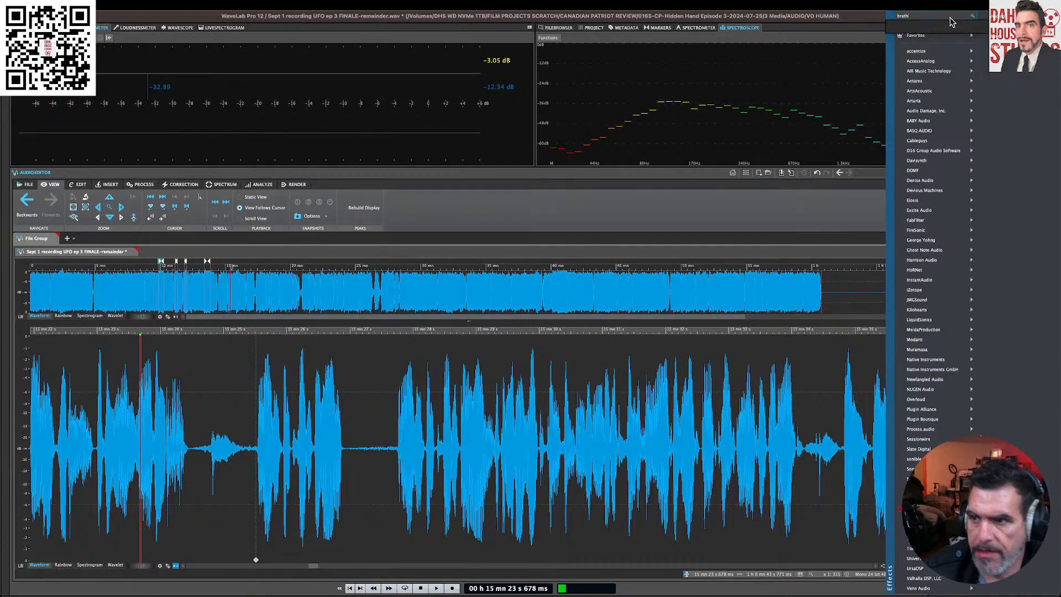
pyautogui.press('BackSpace')
pyautogui.press('BackSpace')
pyautogui.press('BackSpace')
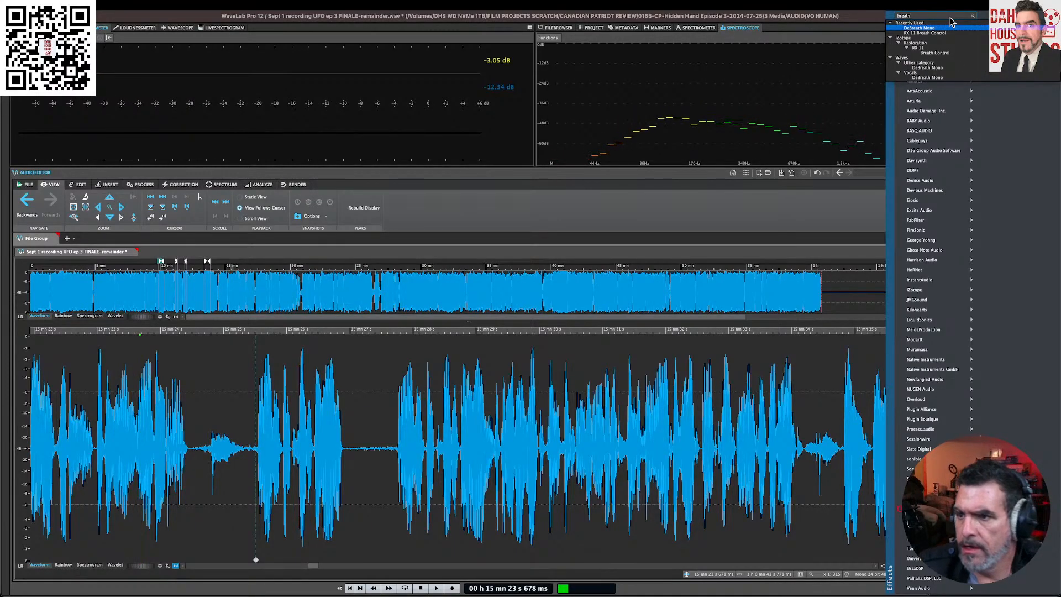
pyautogui.click(945, 53)
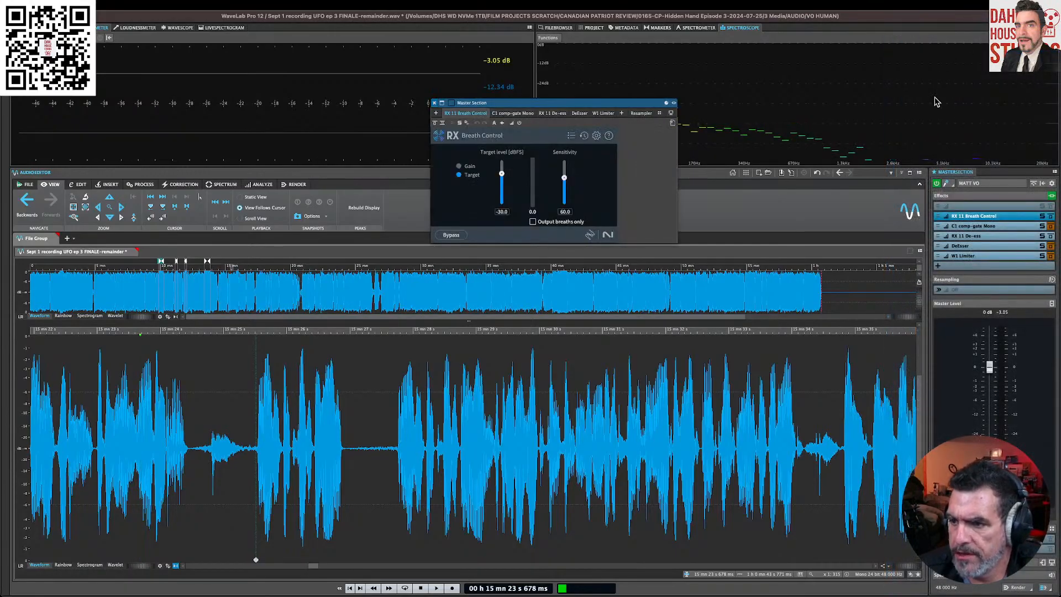
pyautogui.moveTo(560, 104); pyautogui.dragTo(449, 93)
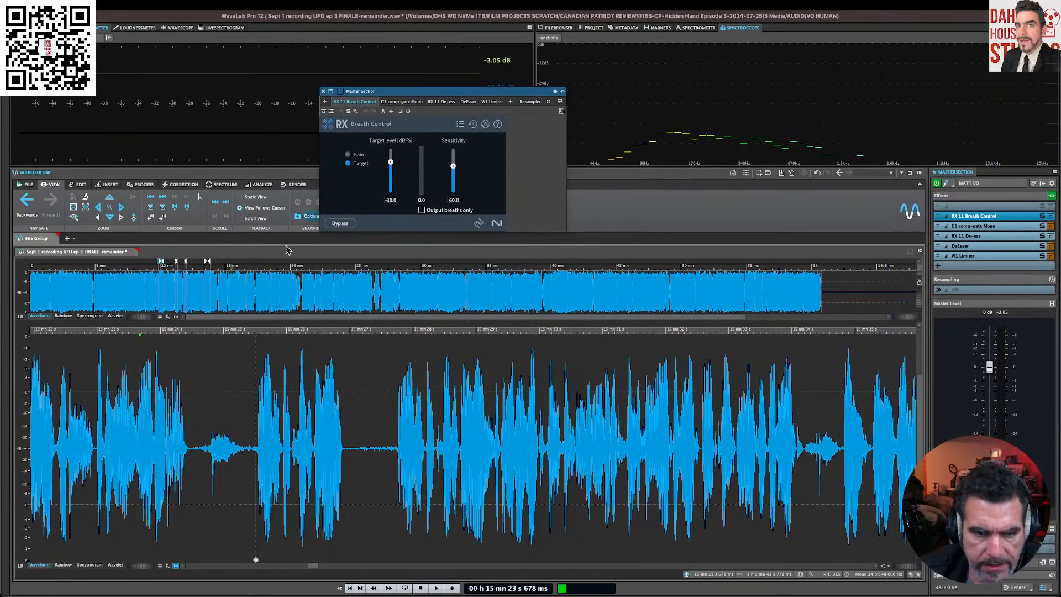
# Step: Play the voice-over from about 15 min 22.9 s while watching the RX 11 Breath Control meter
pyautogui.click(93, 393)
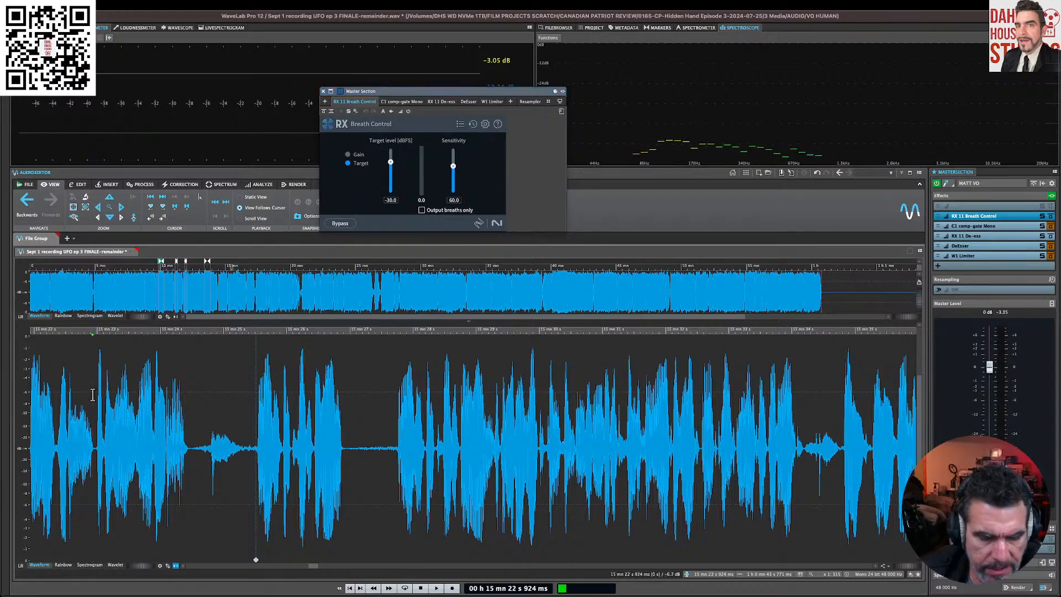
pyautogui.press('space')
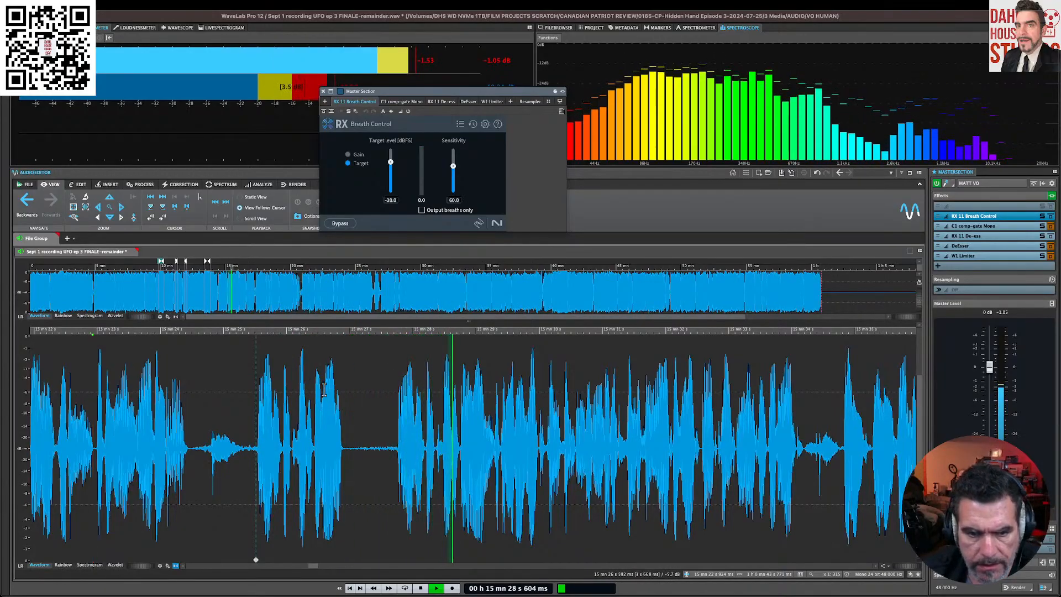
pyautogui.press('space')
# Step: Delete the passage from about 15 min 25.5 s to 15 min 27.7 s and briefly audition from about 15 min 22.9 s
pyautogui.click(255, 445)
pyautogui.moveTo(258, 444); pyautogui.dragTo(393, 463)
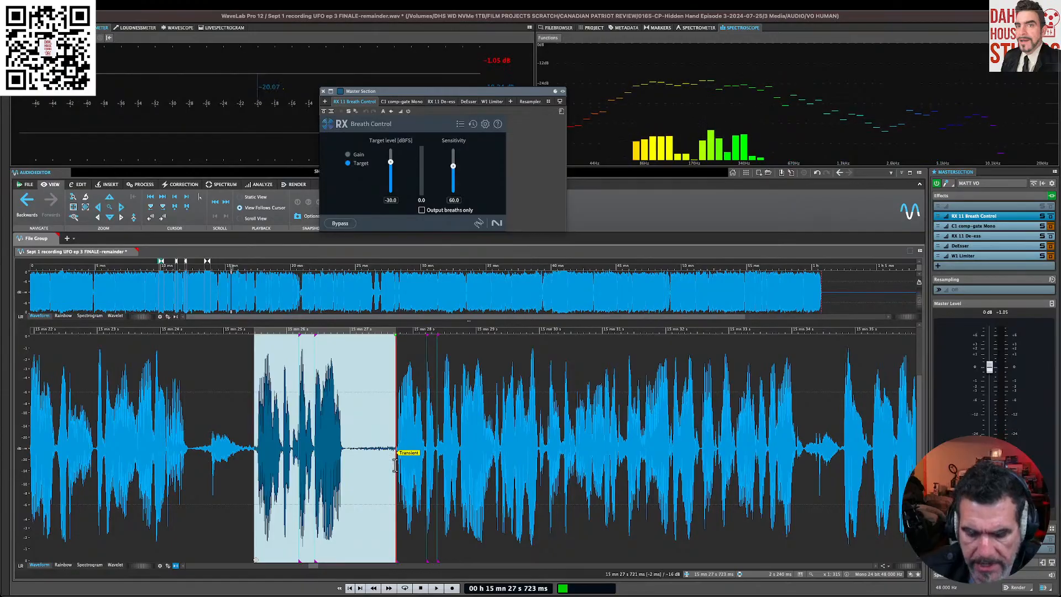
pyautogui.press('Delete')
pyautogui.press('space')
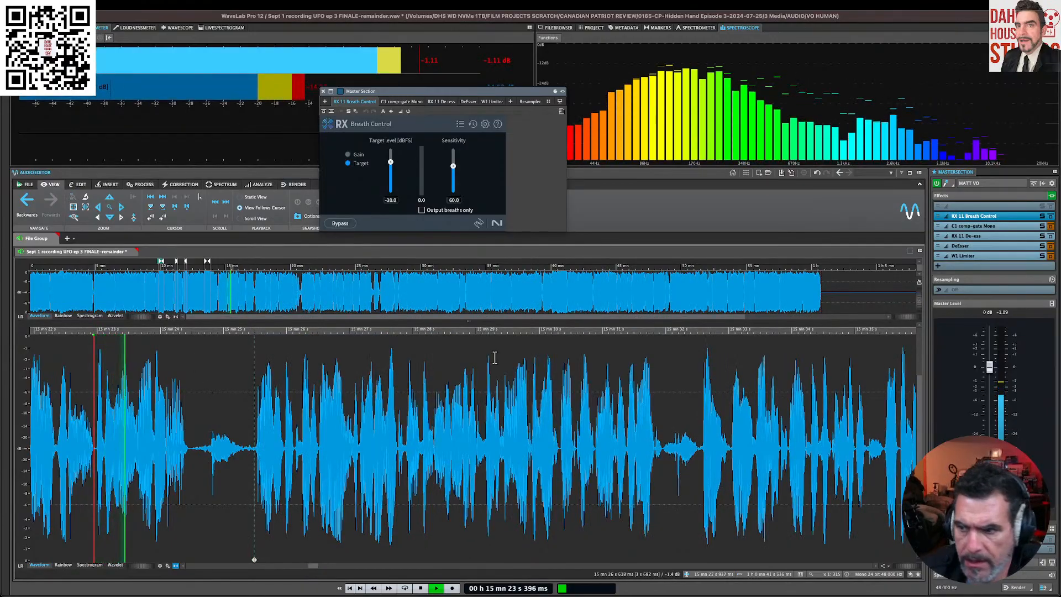
pyautogui.press('space')
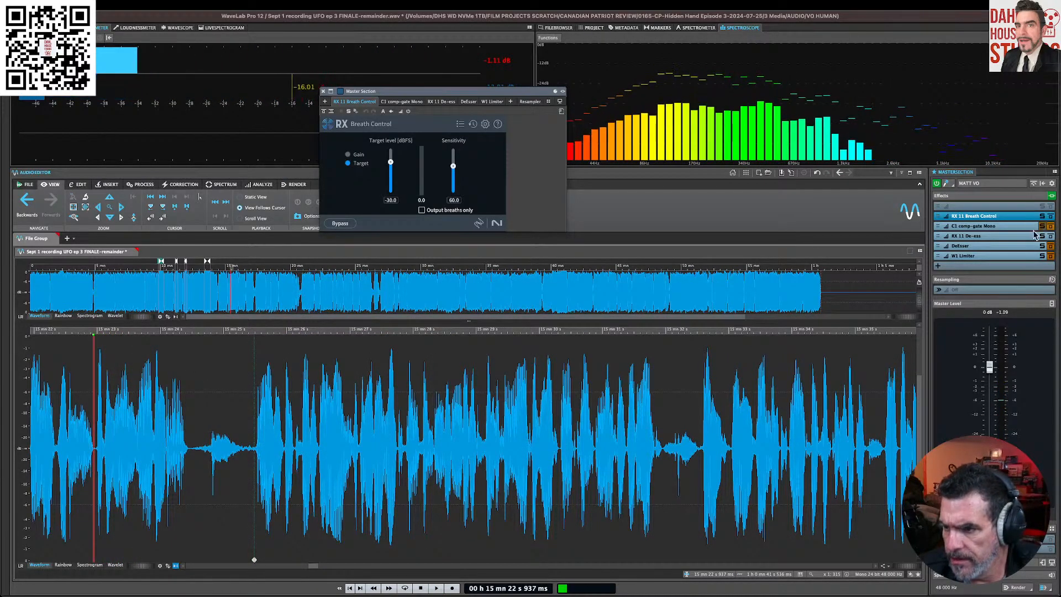
# Step: Set the RX 11 Breath Control target level to -66.0 dBFS and audition its effect on the breaths from about 15 min 22.9 s
pyautogui.press('space')
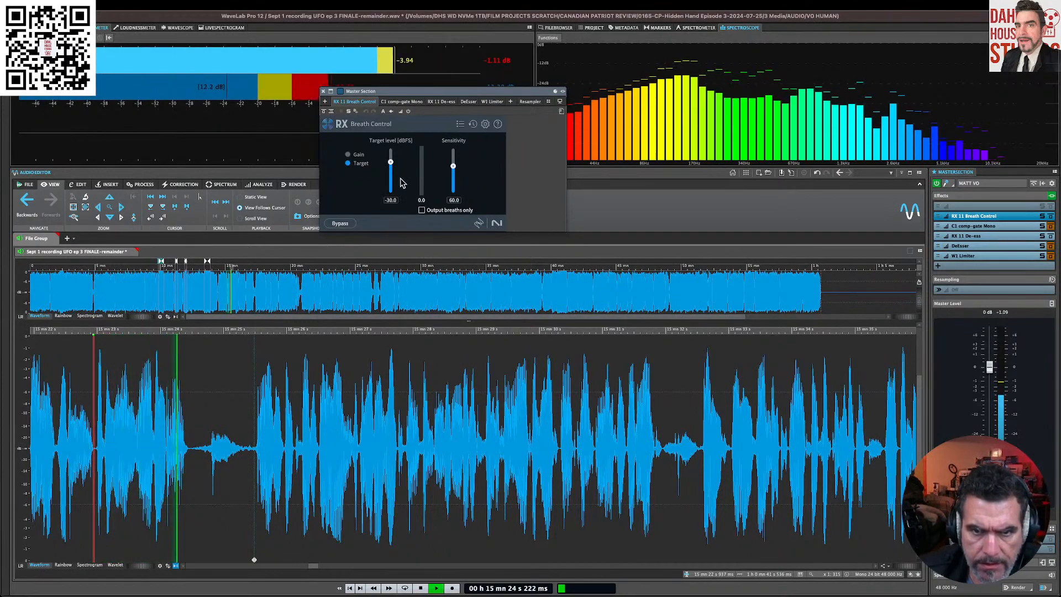
pyautogui.press('space')
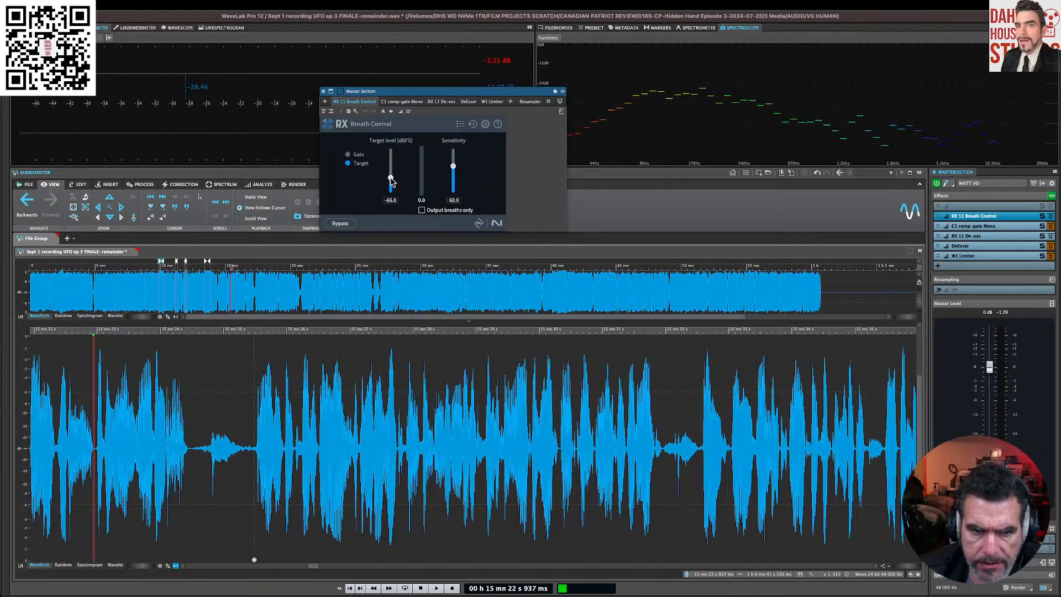
pyautogui.press('space')
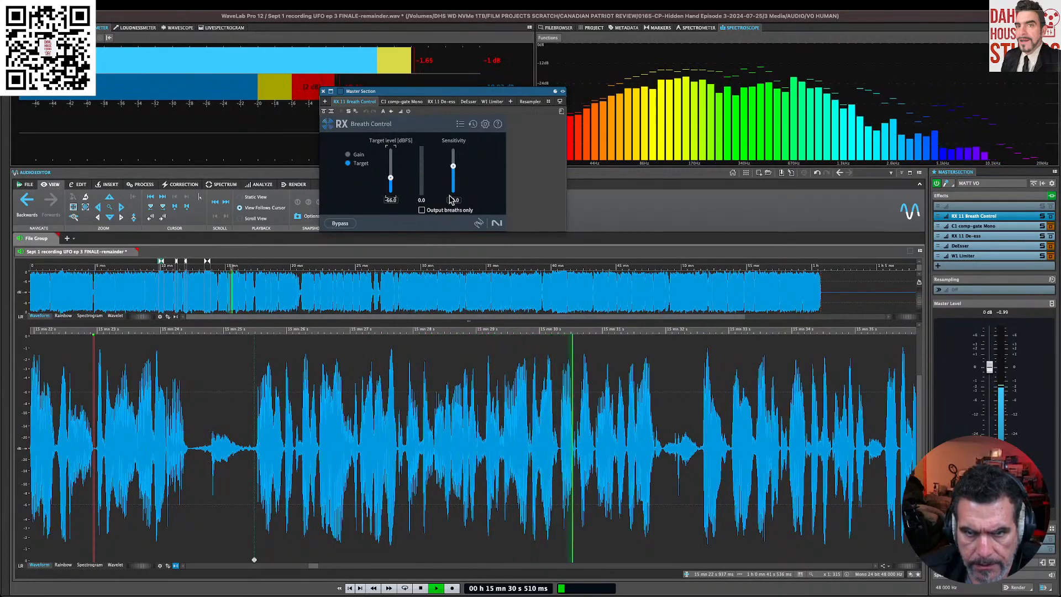
pyautogui.press('space')
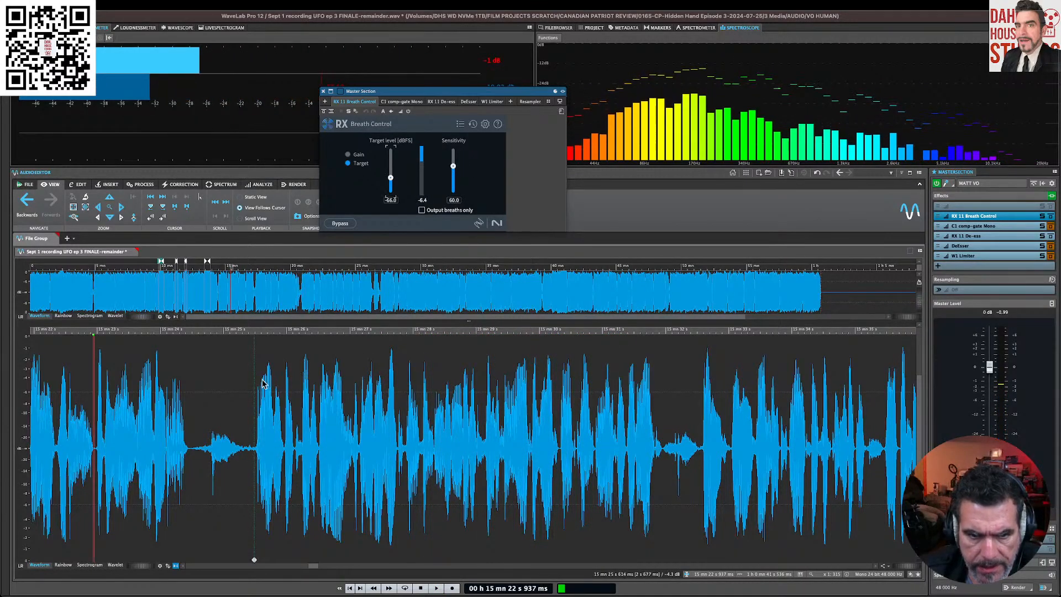
pyautogui.press('space')
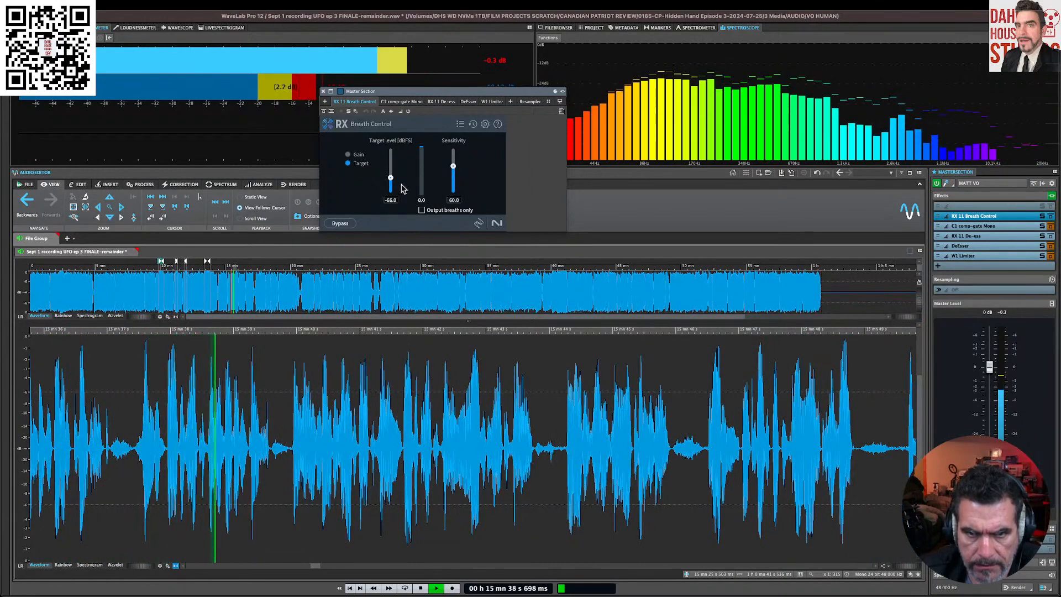
# Step: Set the RX 11 Breath Control sensitivity to 37.0 while auditioning the voice-over, and stop playback
pyautogui.moveTo(455, 174); pyautogui.dragTo(453, 177)
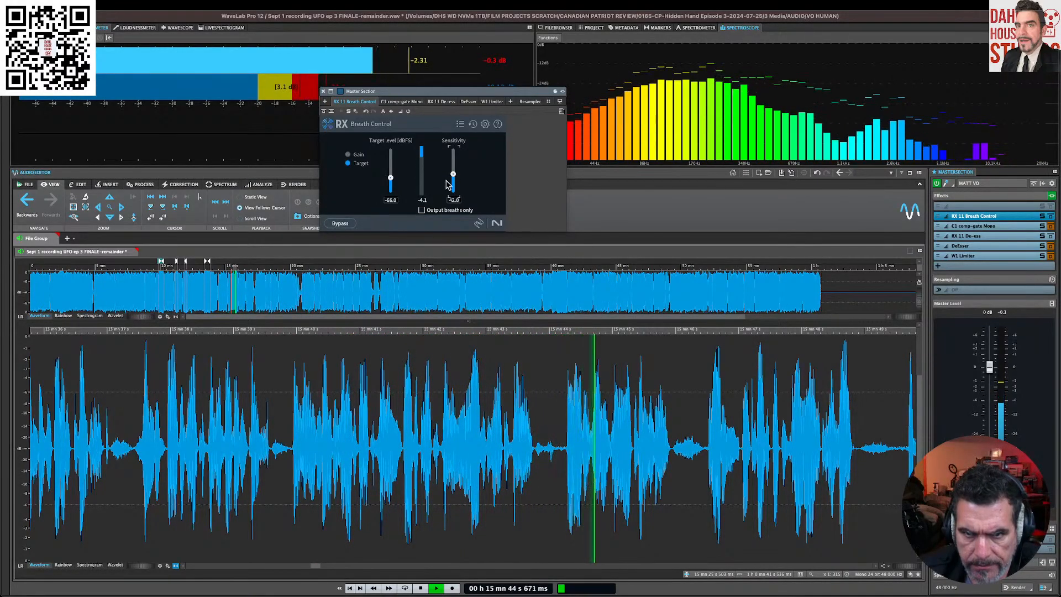
pyautogui.moveTo(455, 174); pyautogui.dragTo(447, 183)
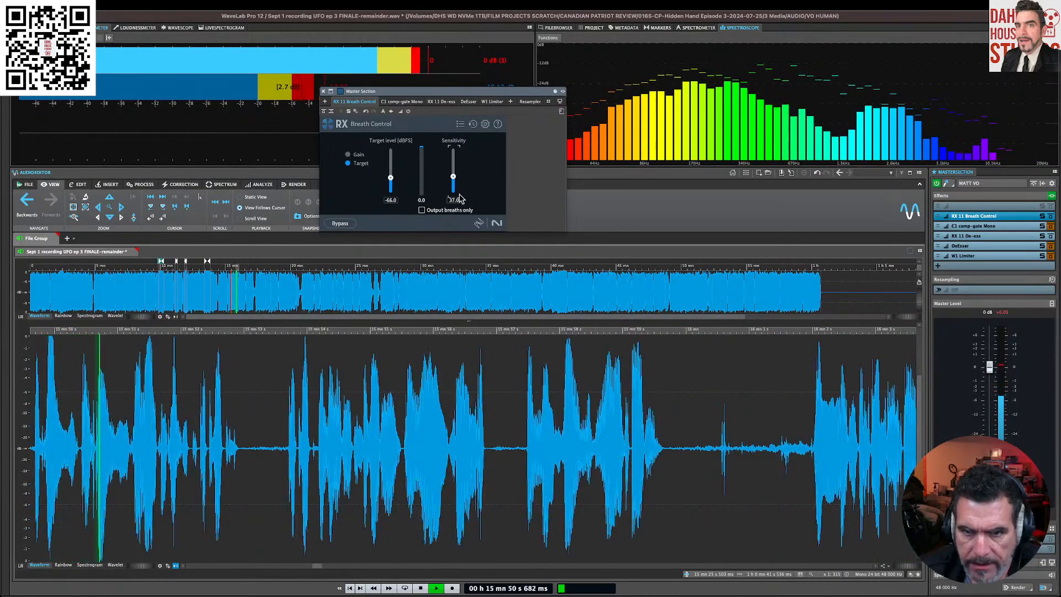
pyautogui.press('space')
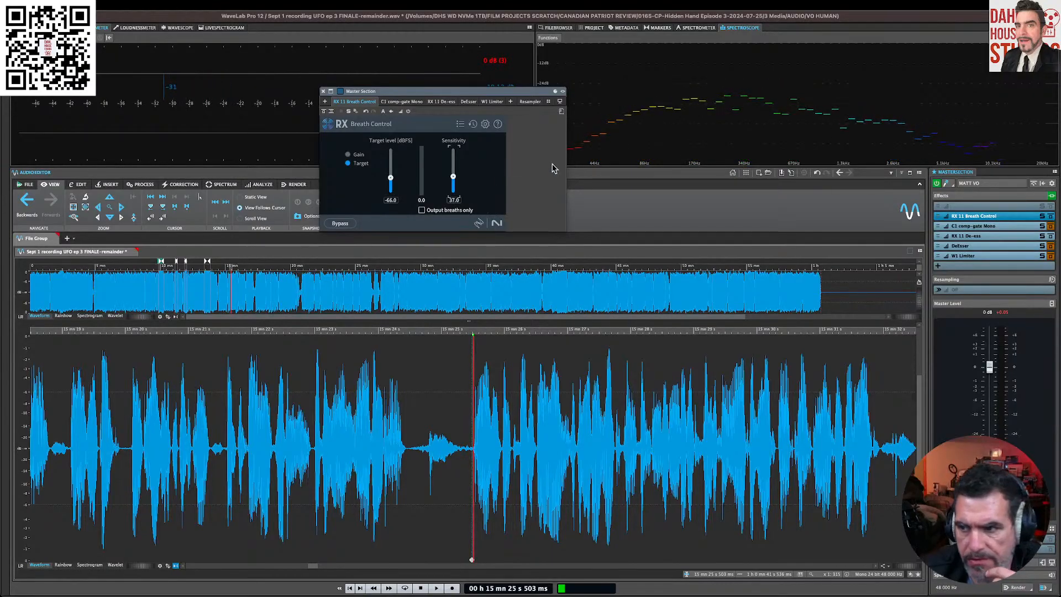
# Step: Replace RX 11 Breath Control with DeBreath Mono by searching the effects for "deb", and move its window clear of the waveform
pyautogui.rightClick(986, 218)
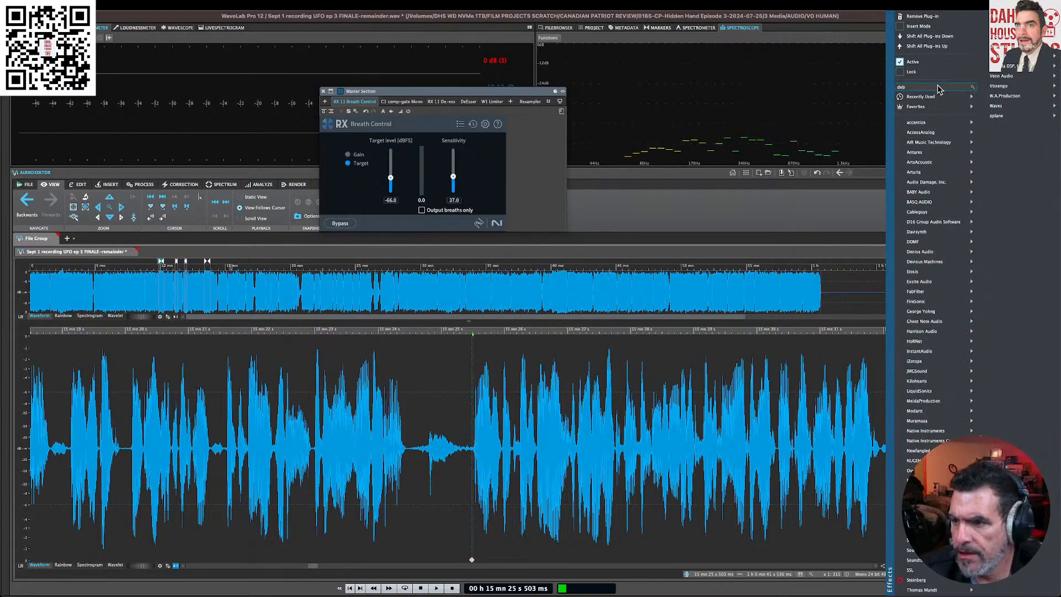
pyautogui.press('Return')
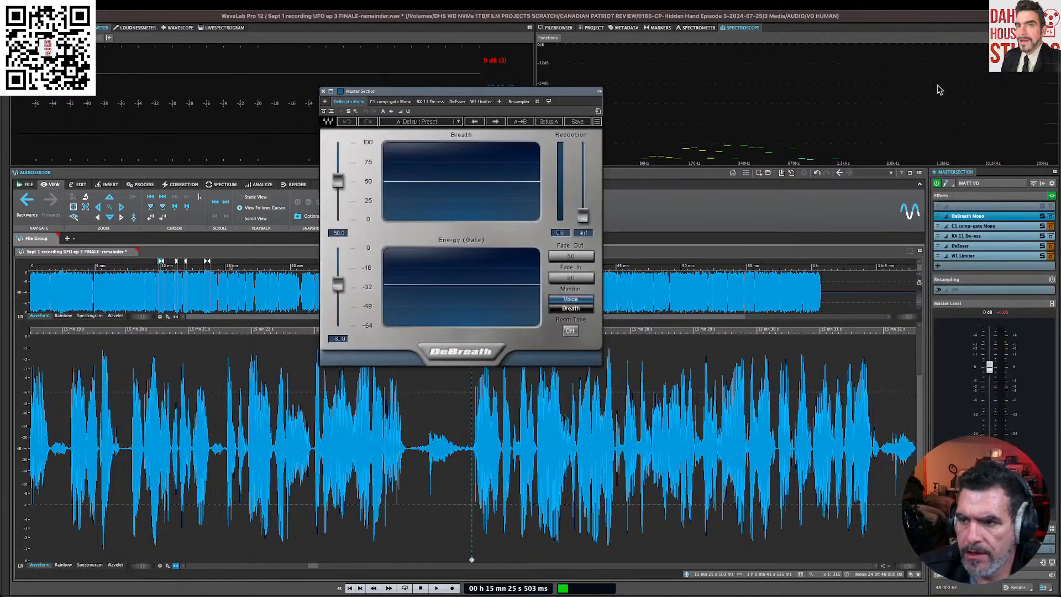
pyautogui.moveTo(504, 93); pyautogui.dragTo(725, 62)
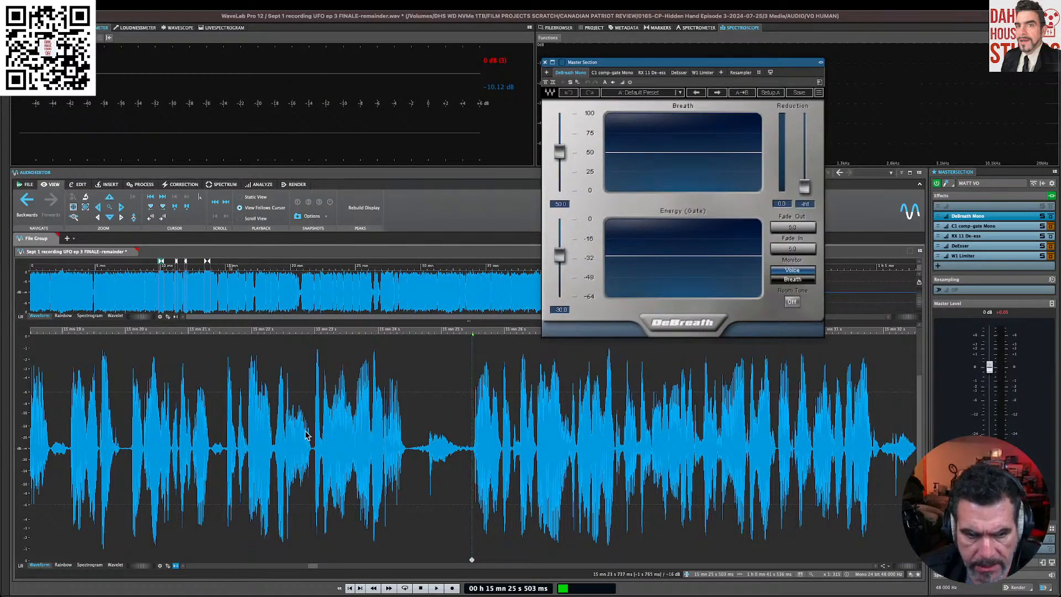
# Step: Select the passage from about 15 min 18.6 s to 15 min 25.5 s and play it through DeBreath
pyautogui.hscroll(-5, 292, 437)
pyautogui.moveTo(313, 431); pyautogui.dragTo(744, 488)
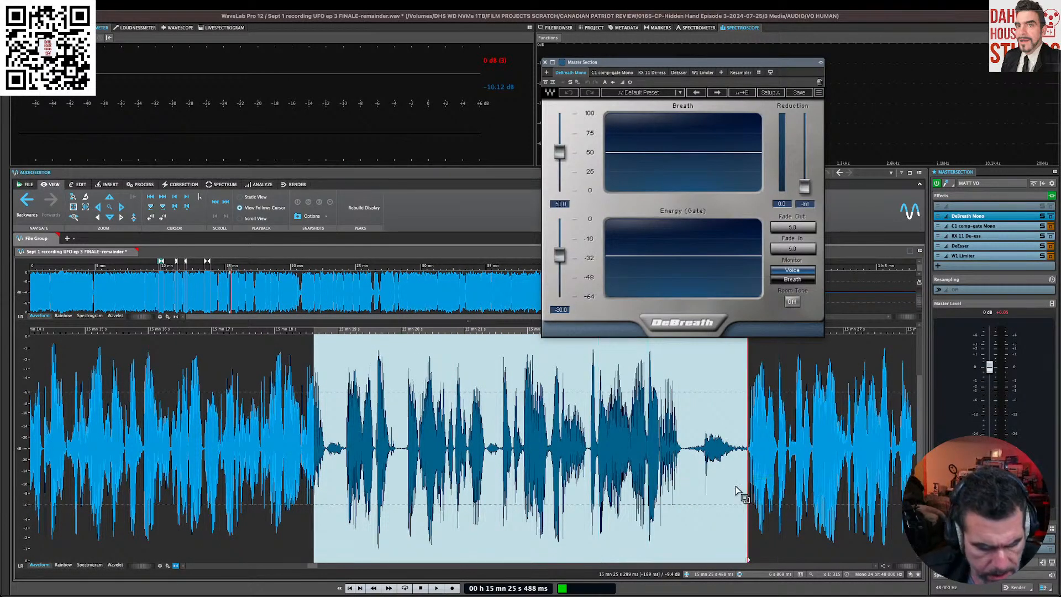
pyautogui.press('space')
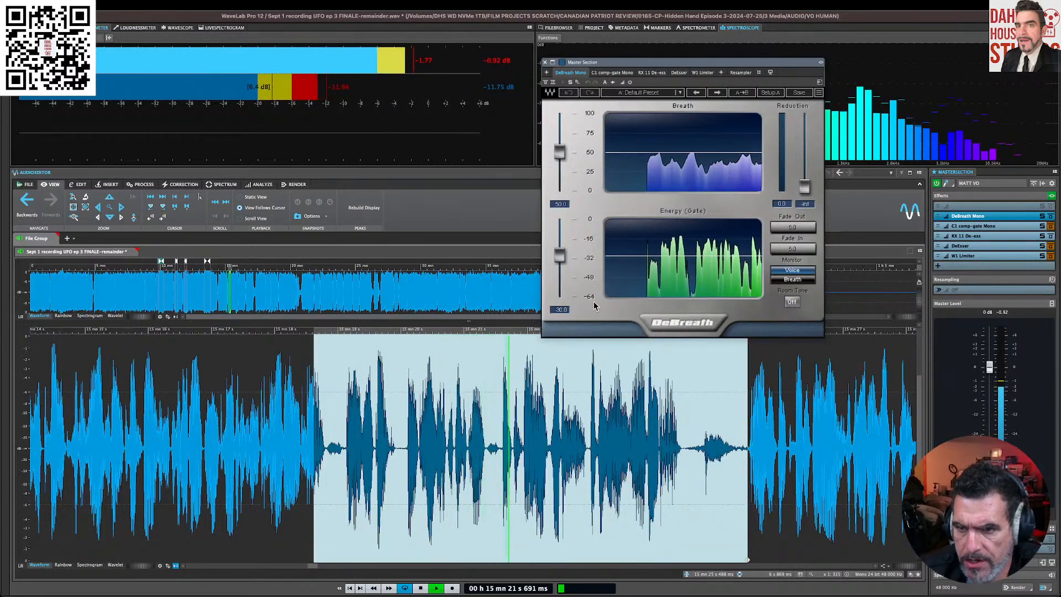
pyautogui.press('space')
# Step: Set the DeBreath energy gate to about -26 and the breath threshold to 39.5 while looping the selected passage
pyautogui.moveTo(559, 255); pyautogui.dragTo(559, 259)
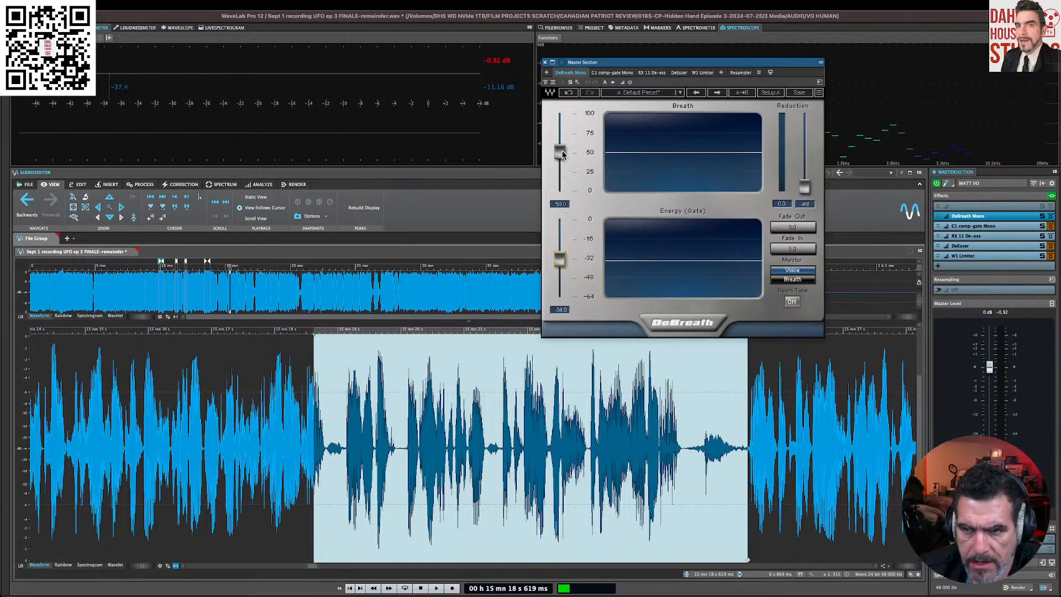
pyautogui.moveTo(561, 154); pyautogui.dragTo(562, 151)
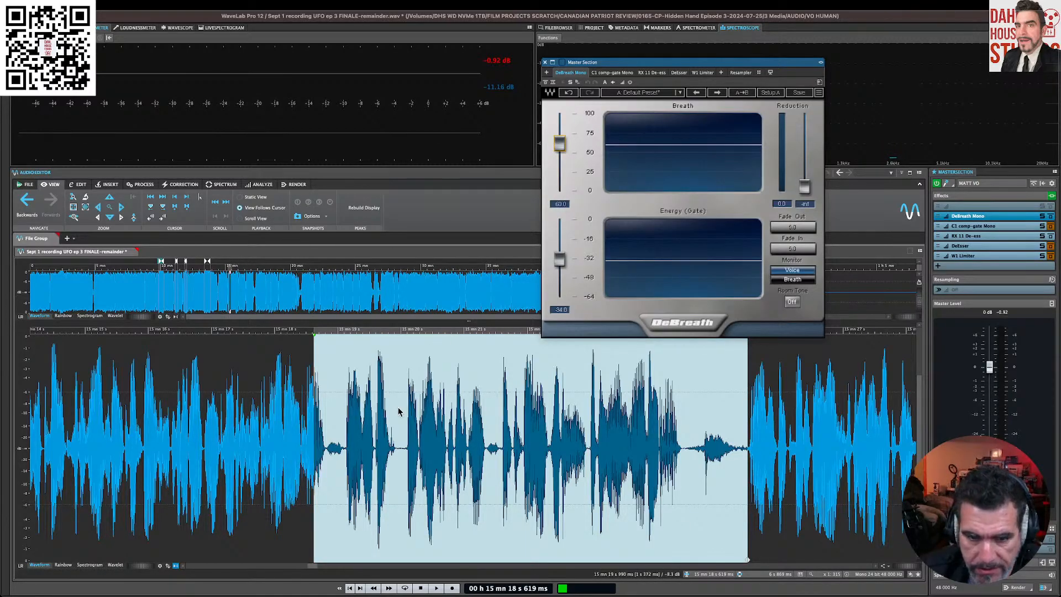
pyautogui.press('space')
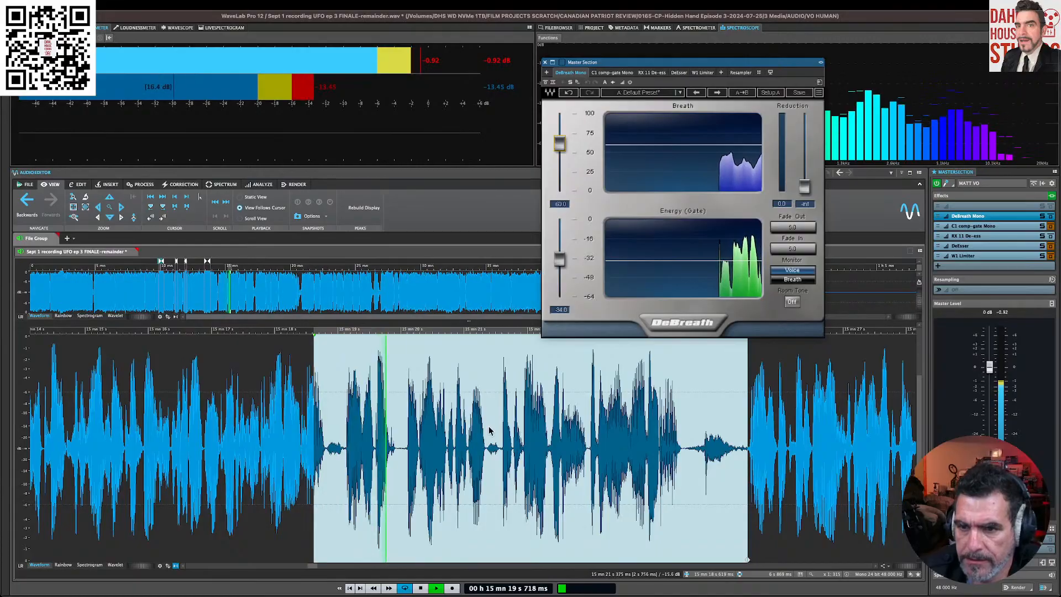
pyautogui.moveTo(560, 258); pyautogui.dragTo(559, 251)
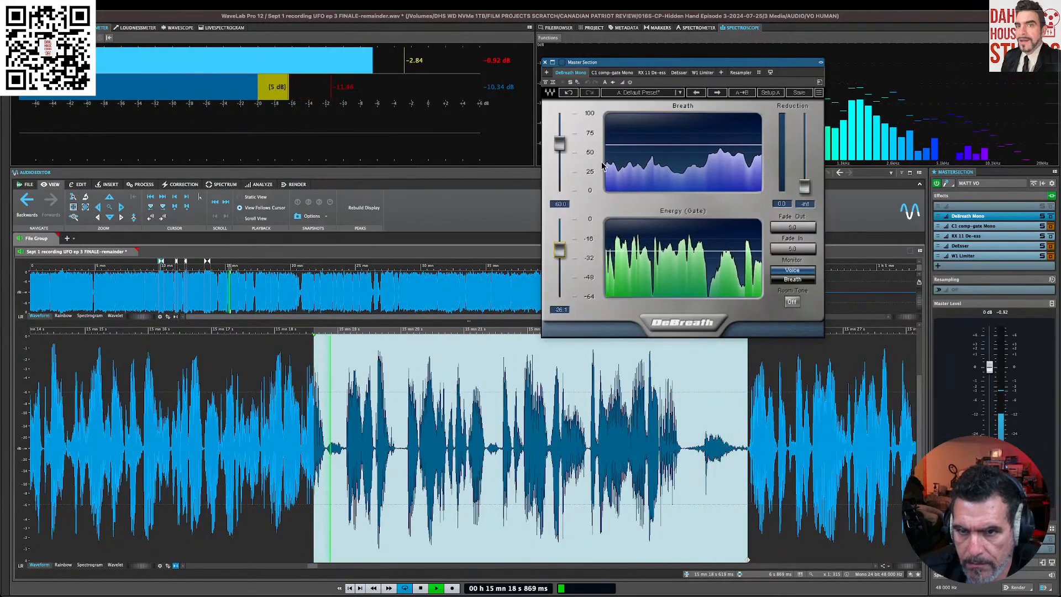
pyautogui.moveTo(560, 144); pyautogui.dragTo(560, 159)
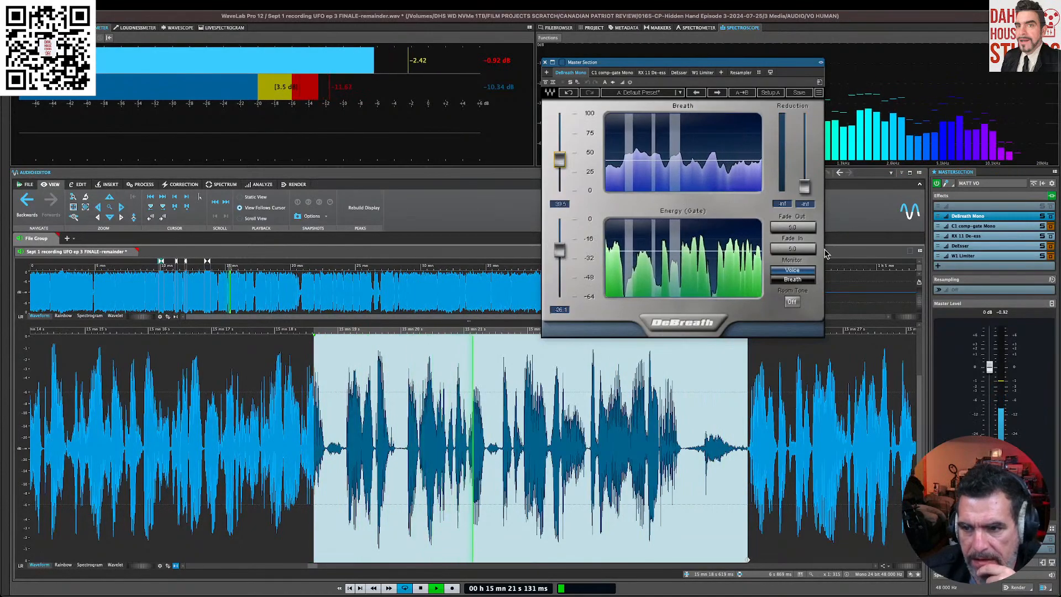
# Step: Set DeBreath's fade out to about 27, energy gate to about -23.4, fade in to 35.6 and reduction to -14.8 during playback
pyautogui.click(794, 227)
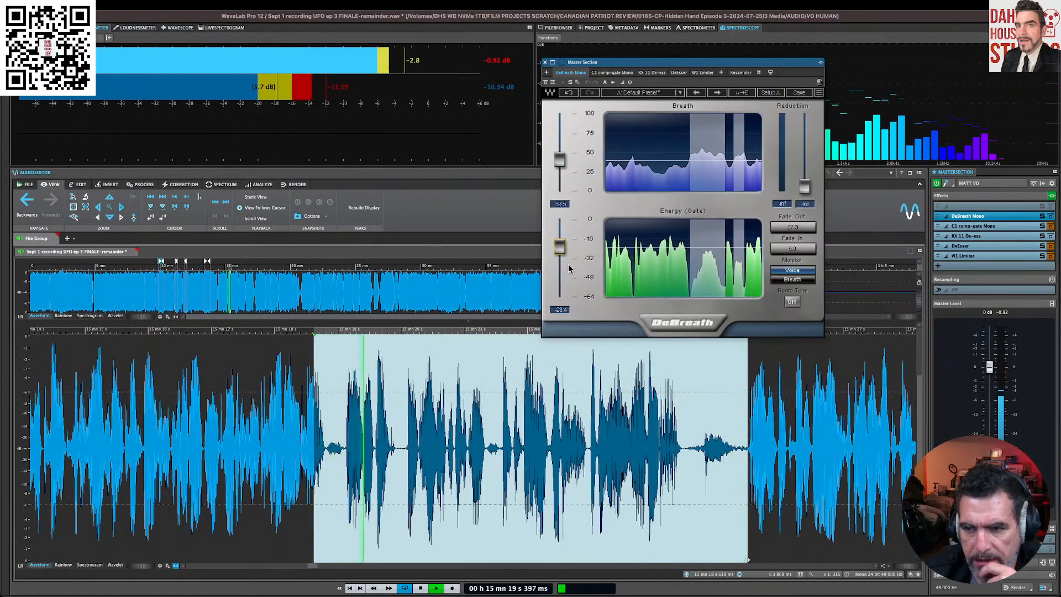
pyautogui.click(247, 421)
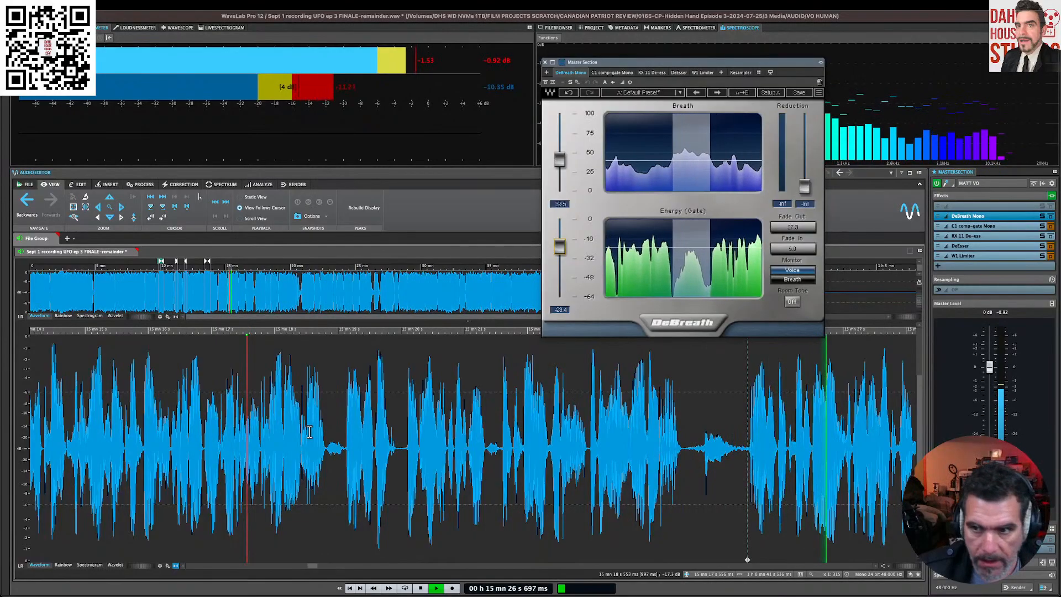
pyautogui.click(804, 189)
pyautogui.moveTo(793, 248); pyautogui.dragTo(793, 232)
pyautogui.moveTo(809, 188); pyautogui.dragTo(805, 130)
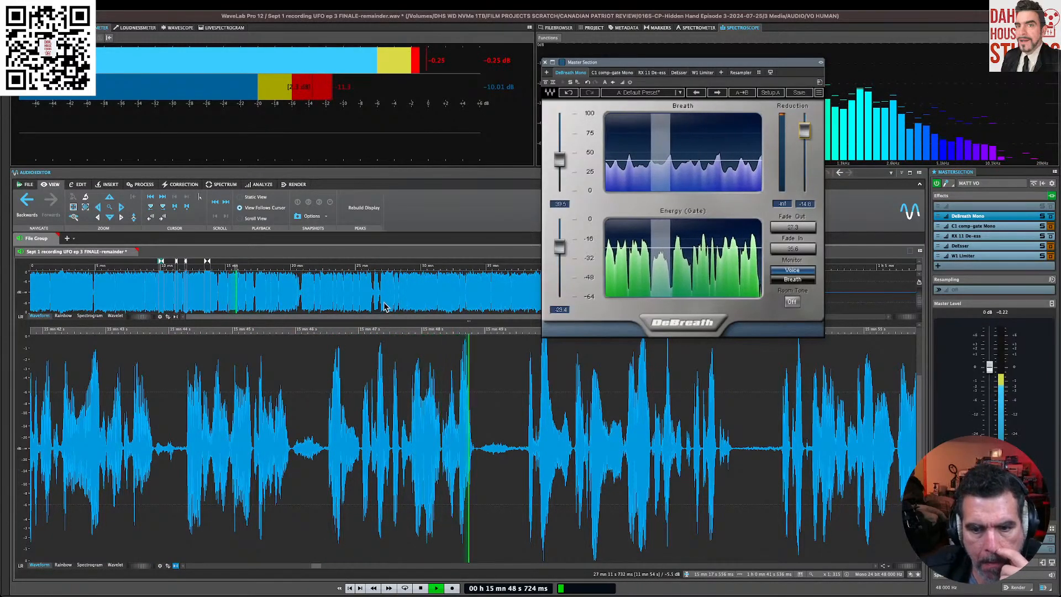
# Step: Audition from about 15 min 48.6 s and insert a white region start marker at about 15 min 49.3 s
pyautogui.click(462, 354)
pyautogui.press('space')
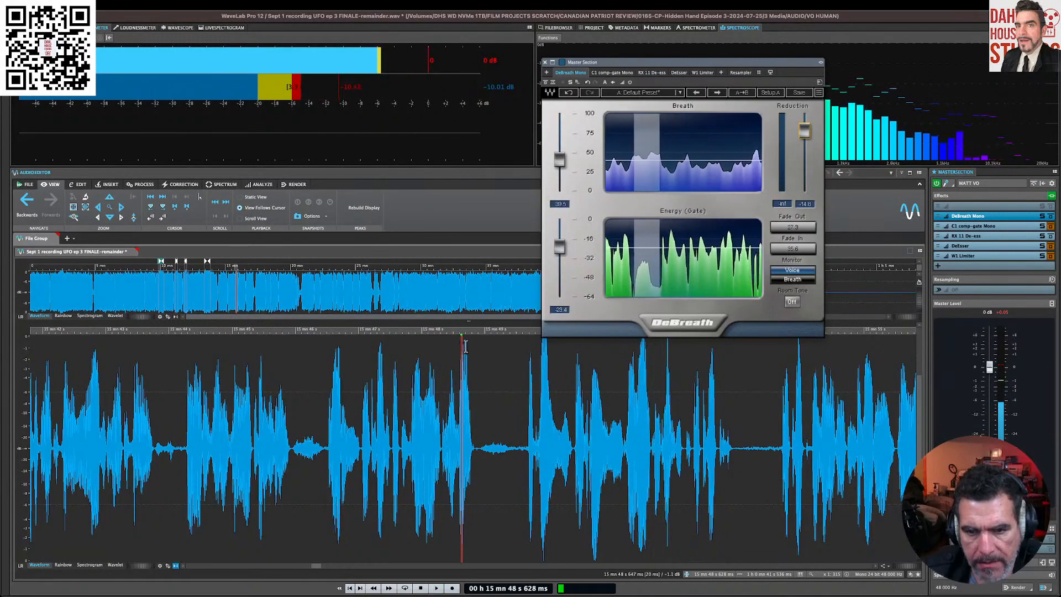
pyautogui.click(499, 334)
pyautogui.moveTo(499, 334); pyautogui.dragTo(506, 334)
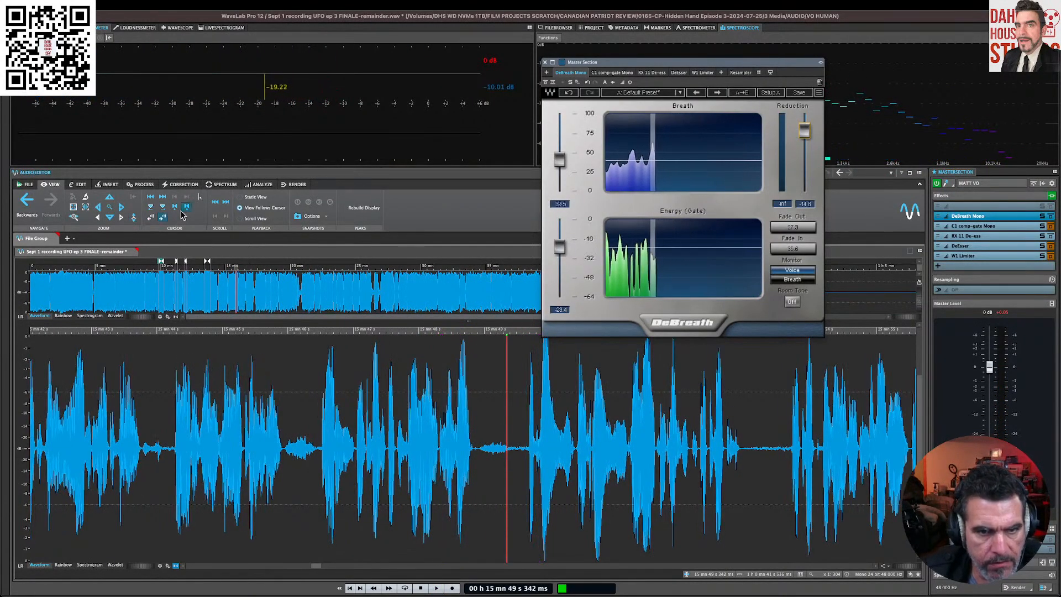
pyautogui.click(108, 185)
pyautogui.click(136, 199)
# Step: Play from the region start marker and delete the passage from about 15 min 52.3 s to 15 min 53.7 s
pyautogui.hscroll(3, 330, 447)
pyautogui.hscroll(2, 331, 446)
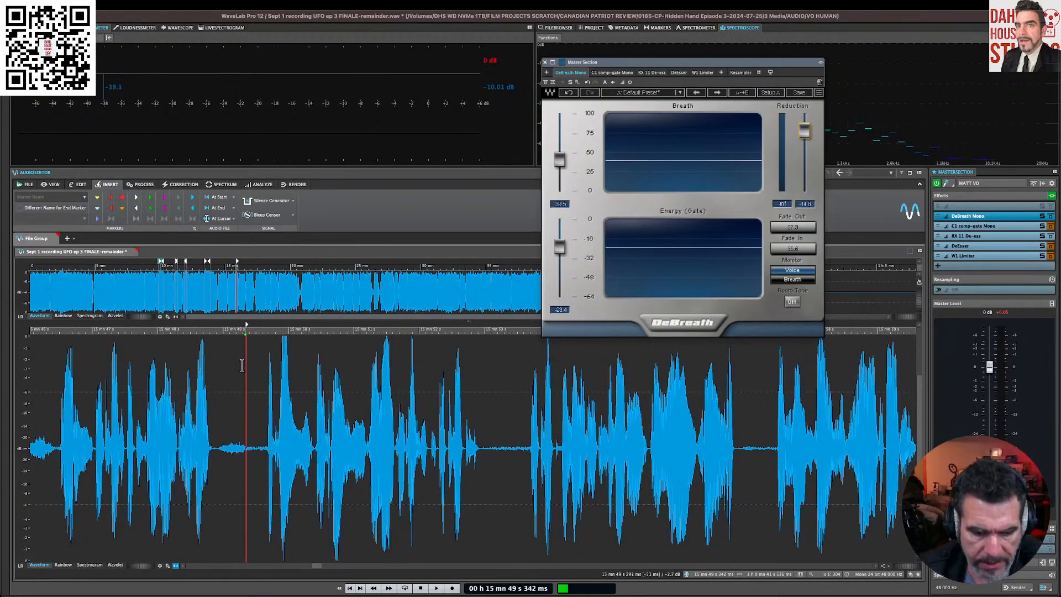
pyautogui.press('Down')
pyautogui.hscroll(3, 242, 365)
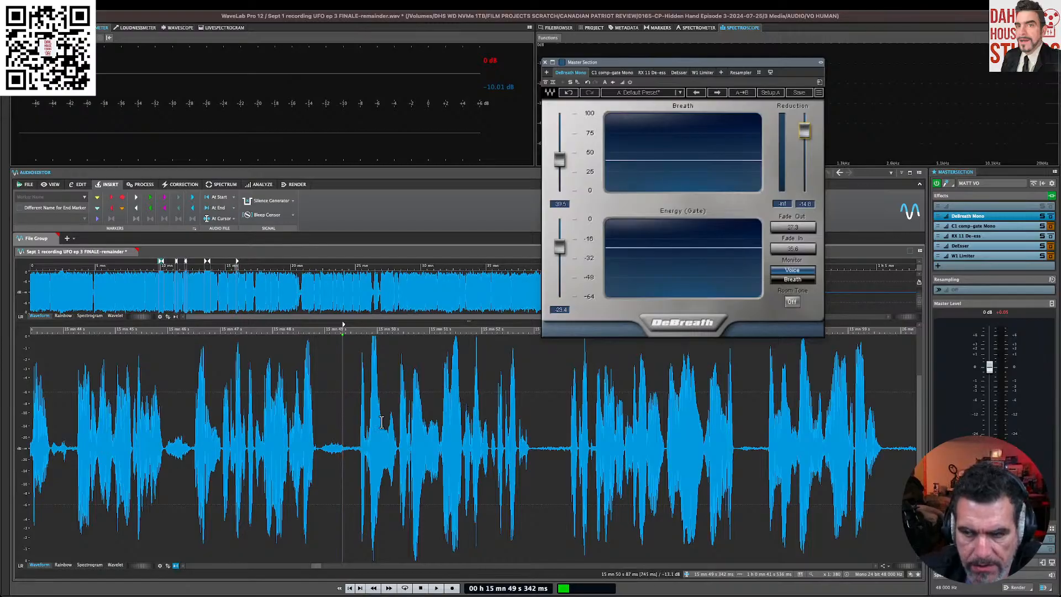
pyautogui.press('space')
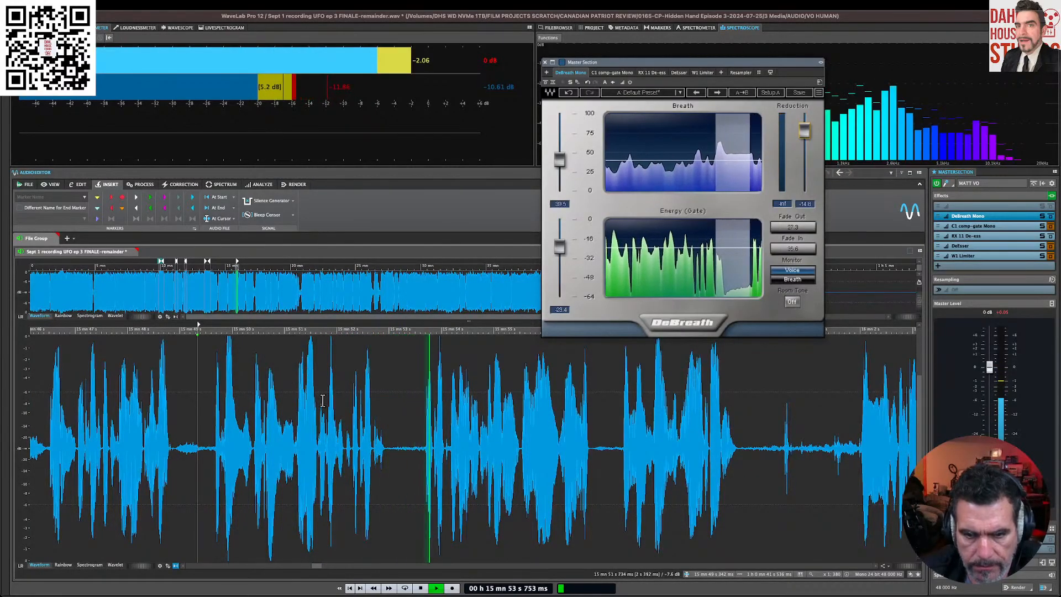
pyautogui.press('space')
pyautogui.click(343, 442)
pyautogui.press('space')
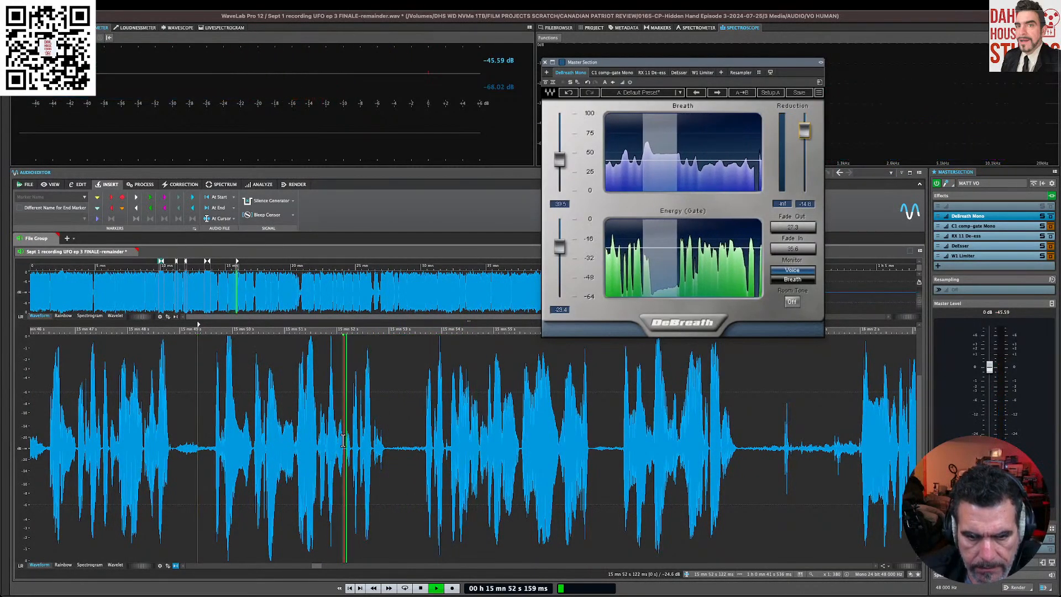
pyautogui.press('space')
pyautogui.moveTo(351, 445); pyautogui.dragTo(423, 458)
pyautogui.press('Delete')
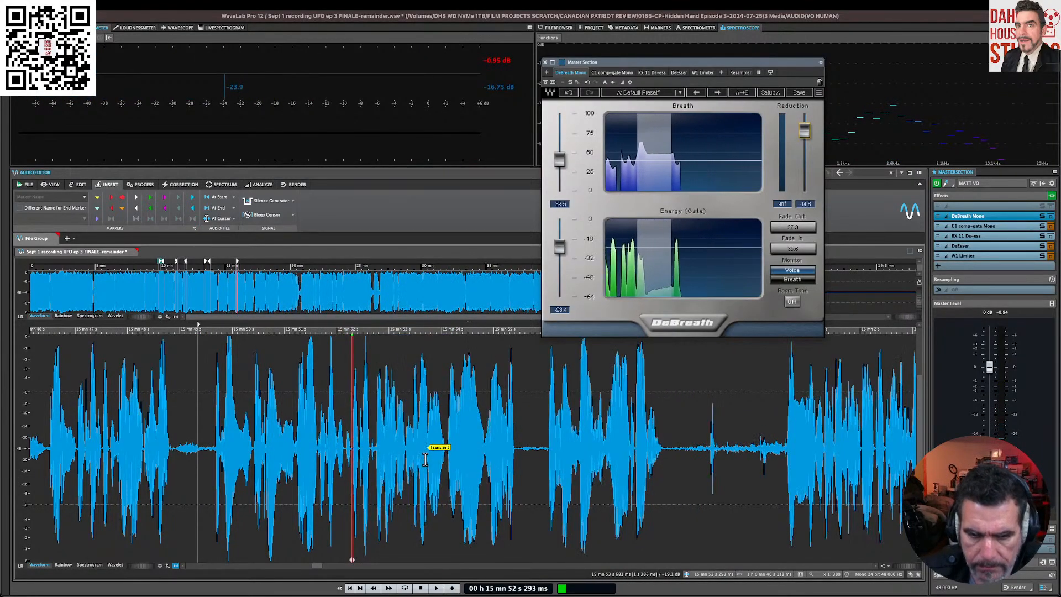
# Step: Audition the edit and delete the passage from about 15 min 54.1 s to 15 min 56.0 s
pyautogui.press('space')
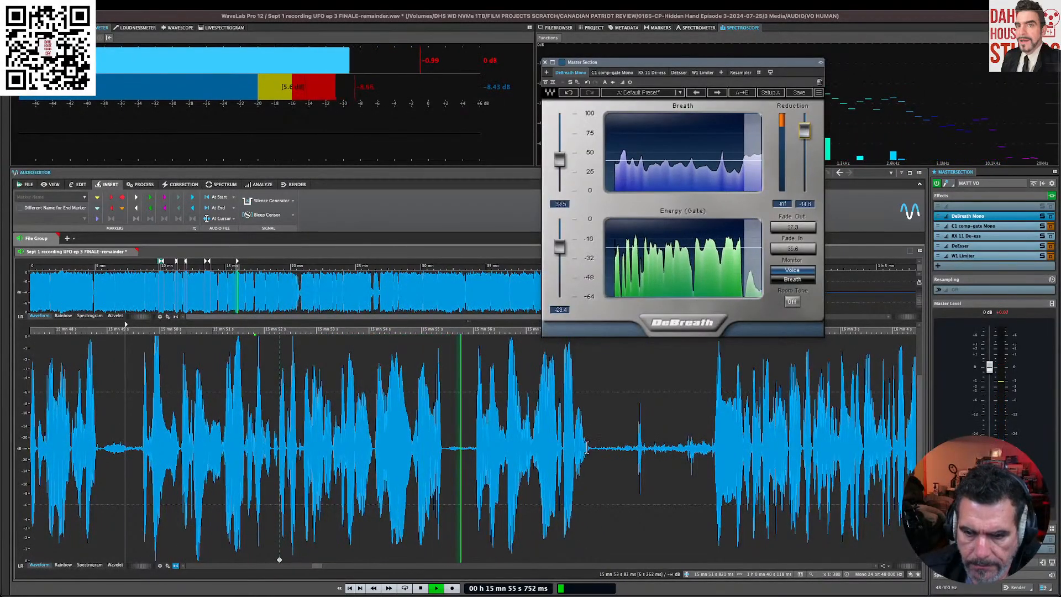
pyautogui.click(412, 435)
pyautogui.press('space')
pyautogui.click(387, 433)
pyautogui.click(364, 442)
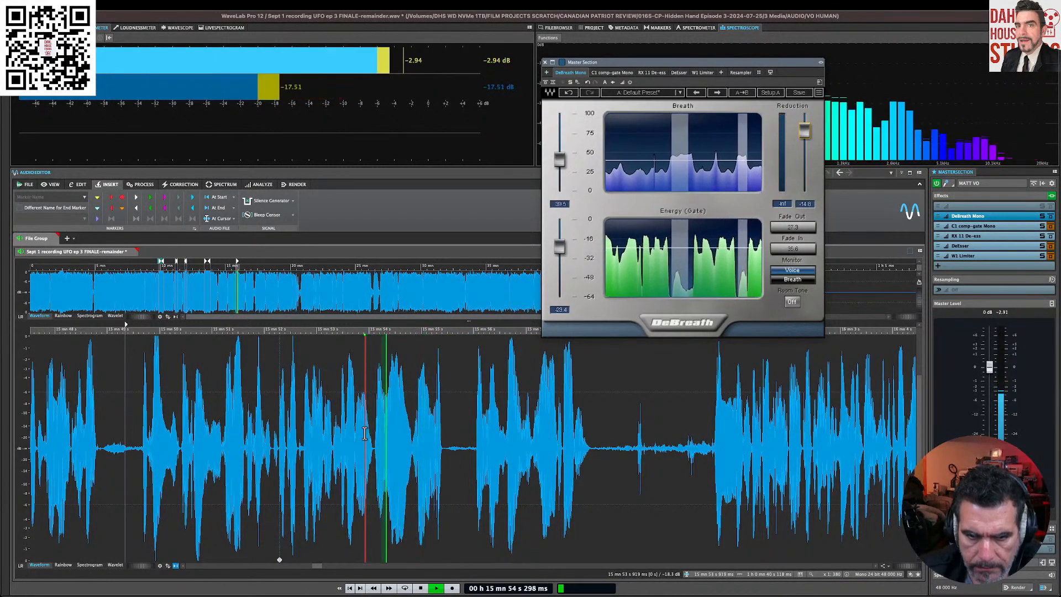
pyautogui.press('space')
pyautogui.moveTo(375, 443); pyautogui.dragTo(474, 452)
pyautogui.press('Delete')
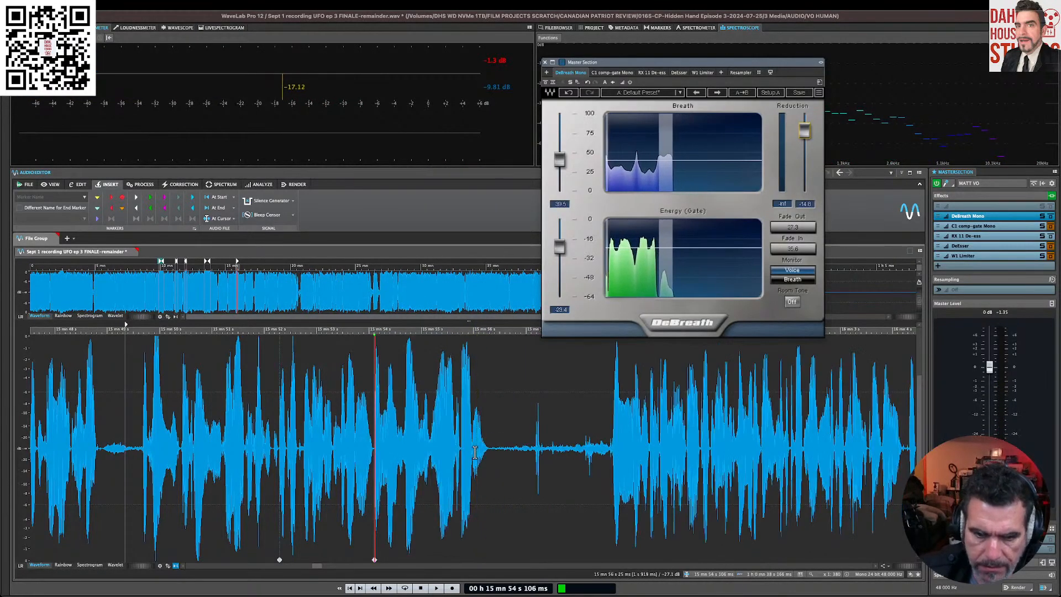
# Step: Play across the last cut and replace the noisy gap from about 15 min 56.5 s to 15 min 58.6 s with silence
pyautogui.press('space')
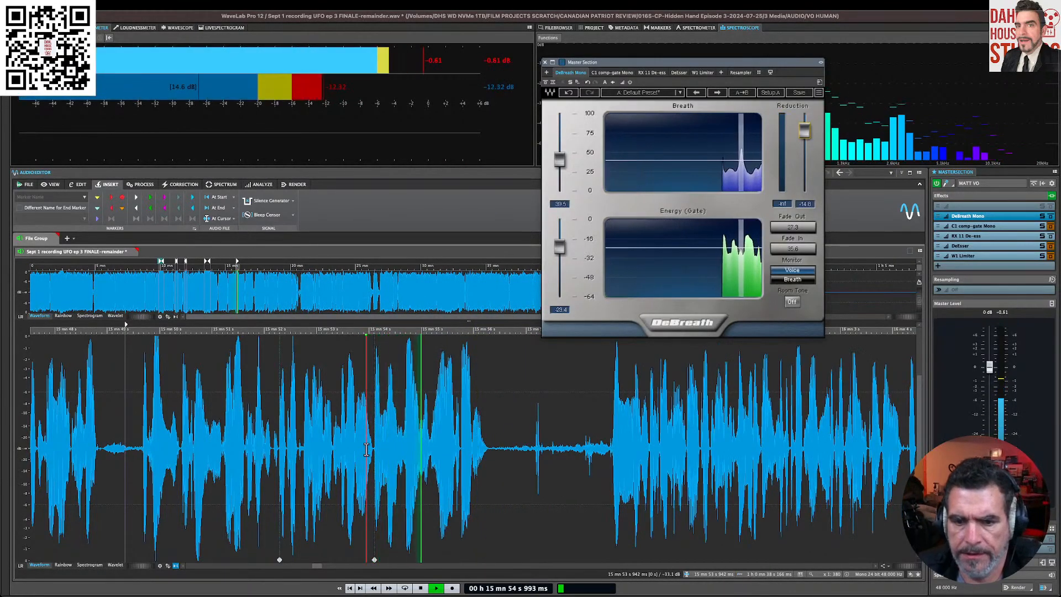
pyautogui.moveTo(368, 448); pyautogui.dragTo(478, 463)
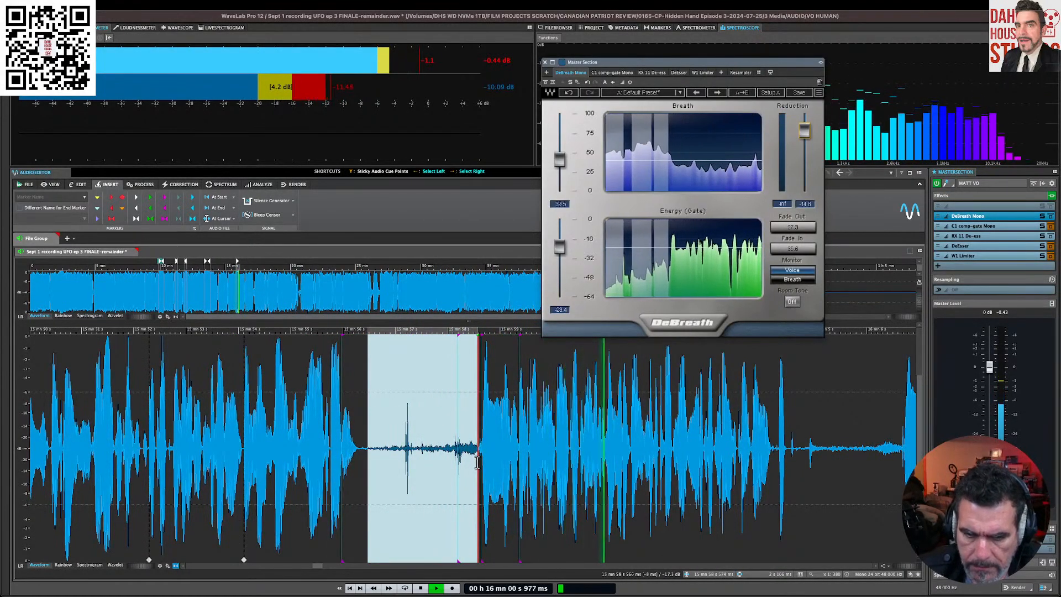
pyautogui.hotkey('ctrl', 'BackSpace')
pyautogui.press('space')
# Step: Insert a white region end marker in the silence at about 15 min 57.2 s and select the audio between the two markers
pyautogui.click(406, 328)
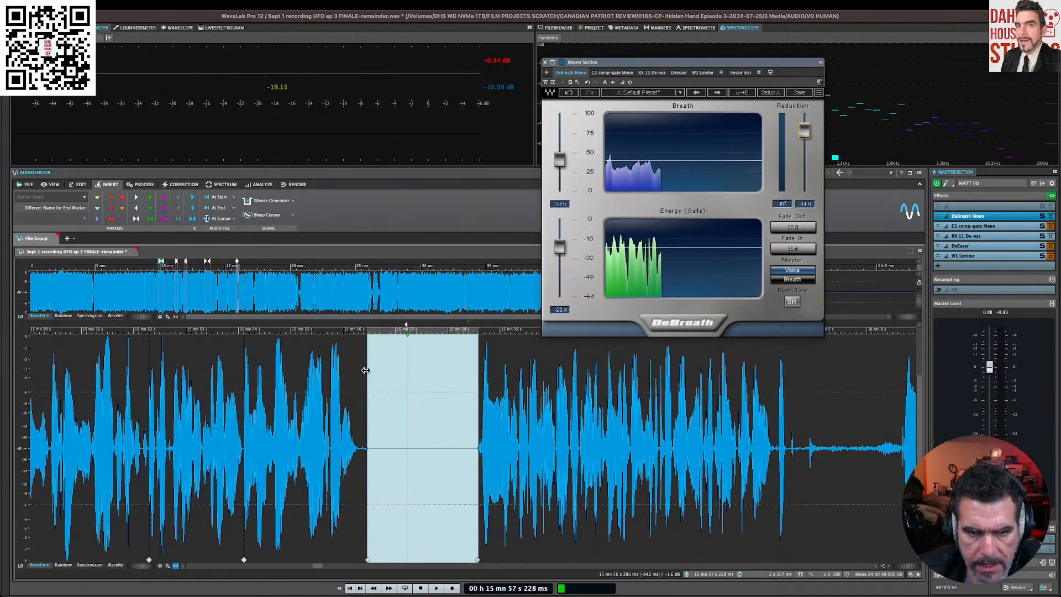
pyautogui.scroll(2, 365, 376)
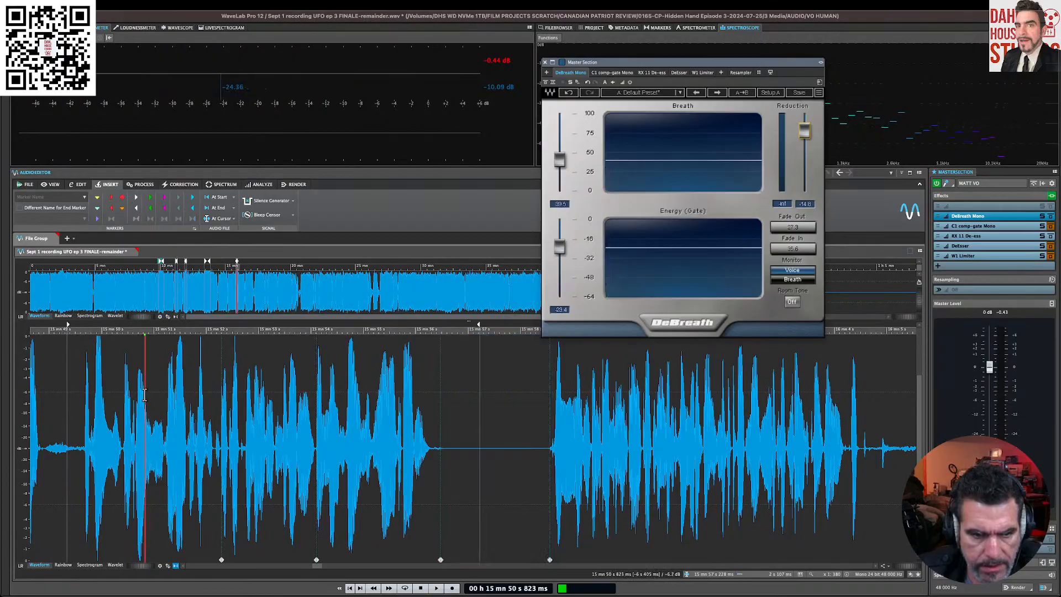
pyautogui.doubleClick(145, 393)
pyautogui.click(249, 467)
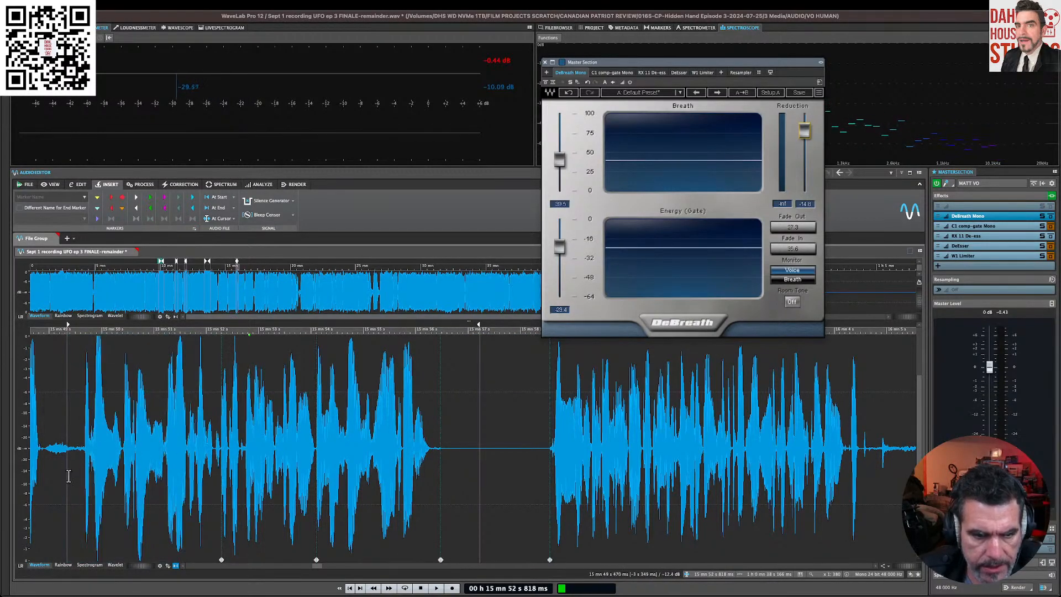
pyautogui.moveTo(66, 476); pyautogui.dragTo(480, 469)
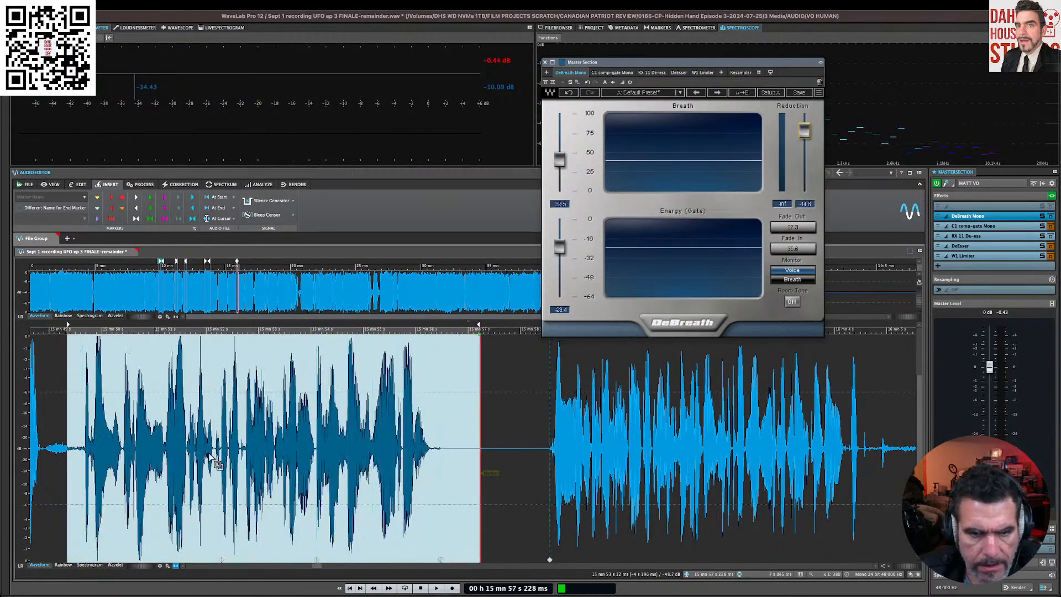
# Step: Play from about 15 min 58.2 s and delete the passage from about 15 min 58.6 s to 16 min 8.4 s
pyautogui.click(529, 439)
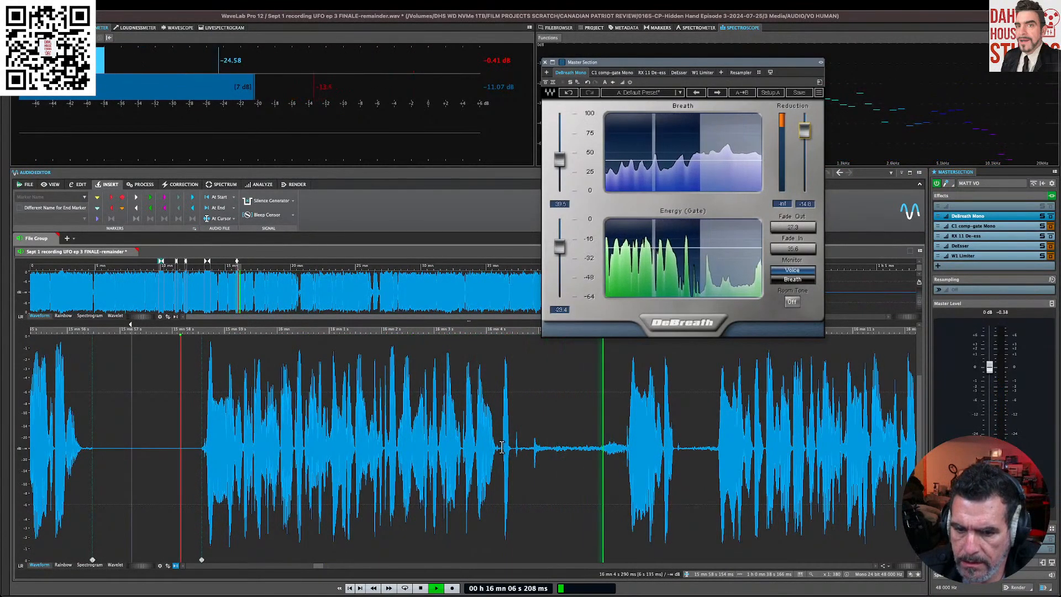
pyautogui.moveTo(501, 447); pyautogui.dragTo(590, 450)
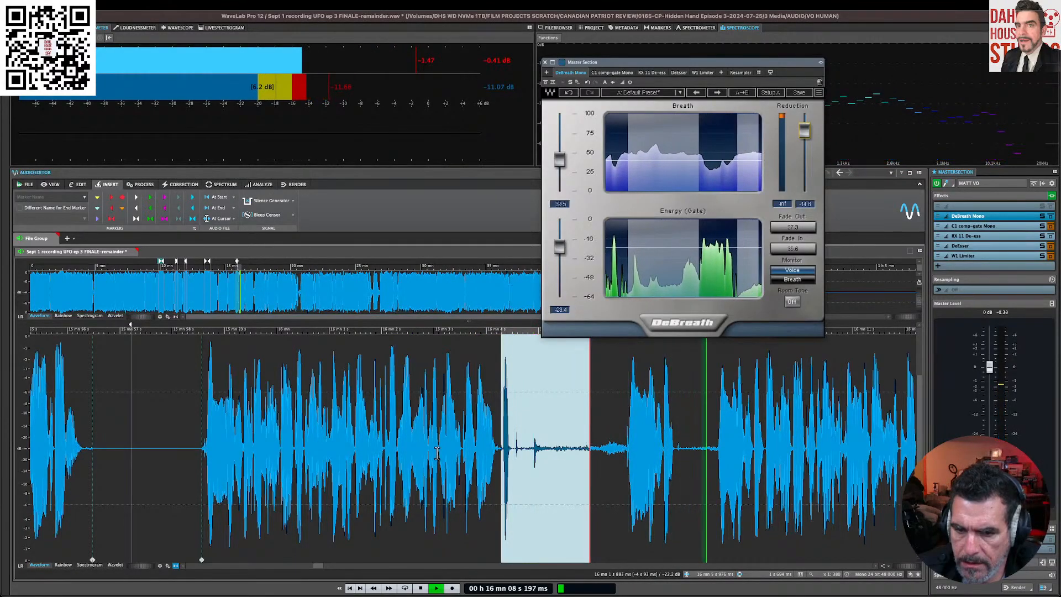
pyautogui.click(718, 445)
pyautogui.moveTo(718, 445); pyautogui.dragTo(200, 450)
pyautogui.press('Delete')
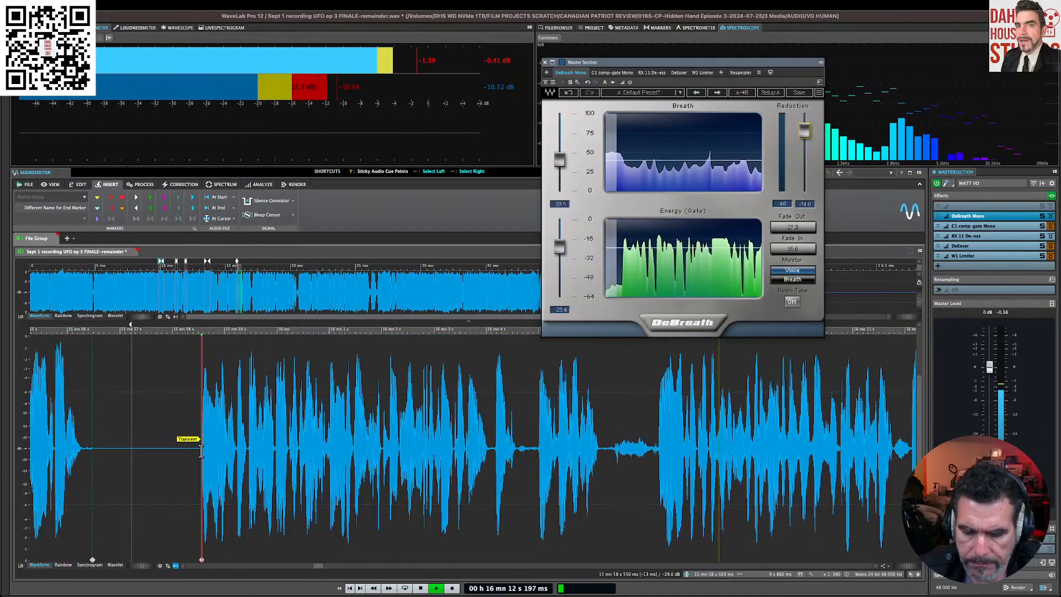
# Step: Audition the voice-over from about 15 min 58.6 s and again from about 16 min 4.5 s, and close the DeBreath plug-in window
pyautogui.press('space')
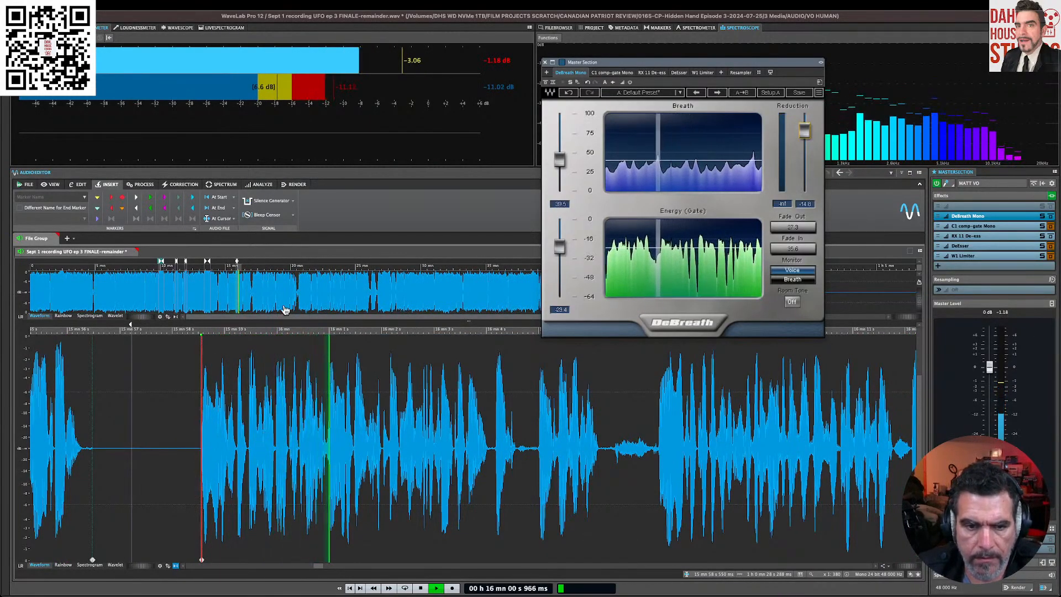
pyautogui.press('super+Tab')
pyautogui.press('super+Tab')
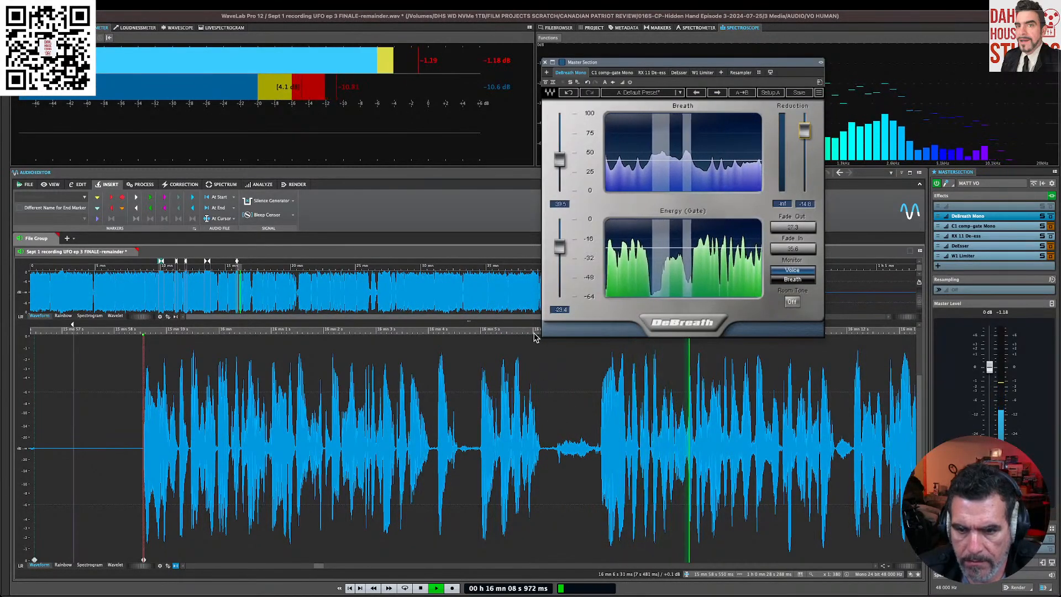
pyautogui.click(455, 333)
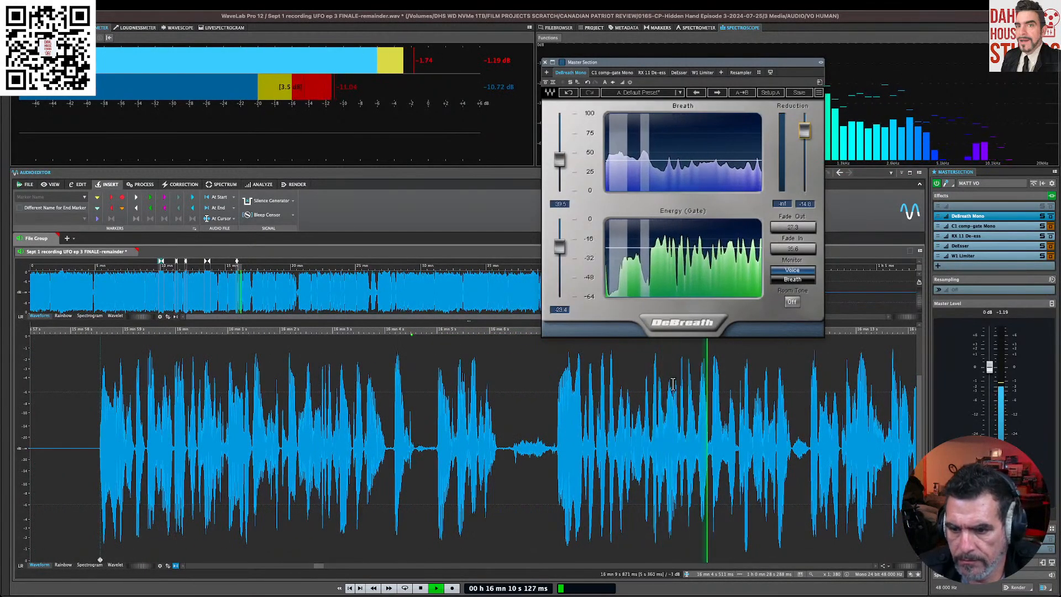
pyautogui.press('space')
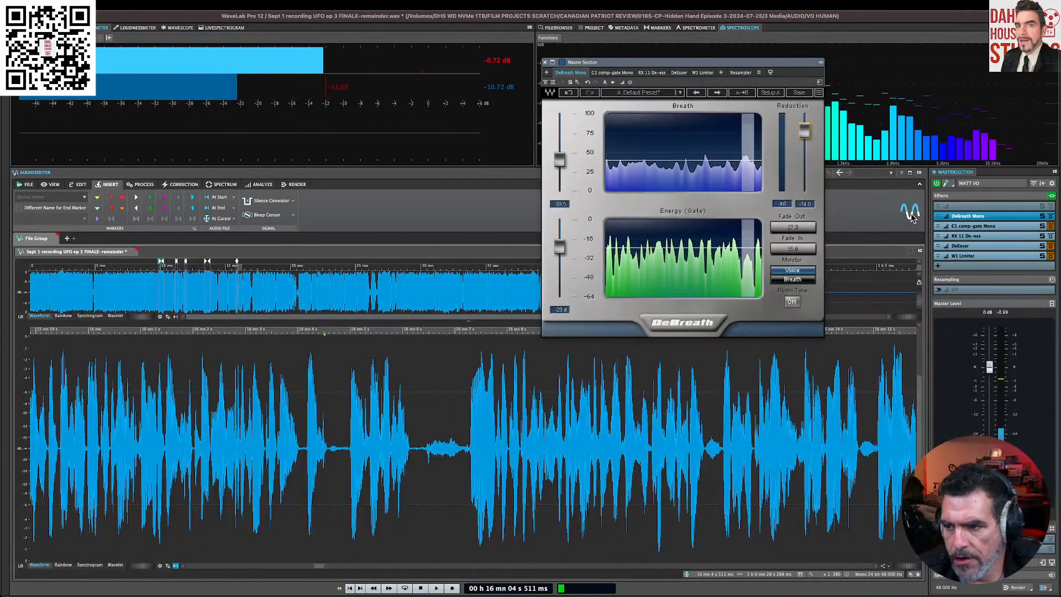
pyautogui.press('space')
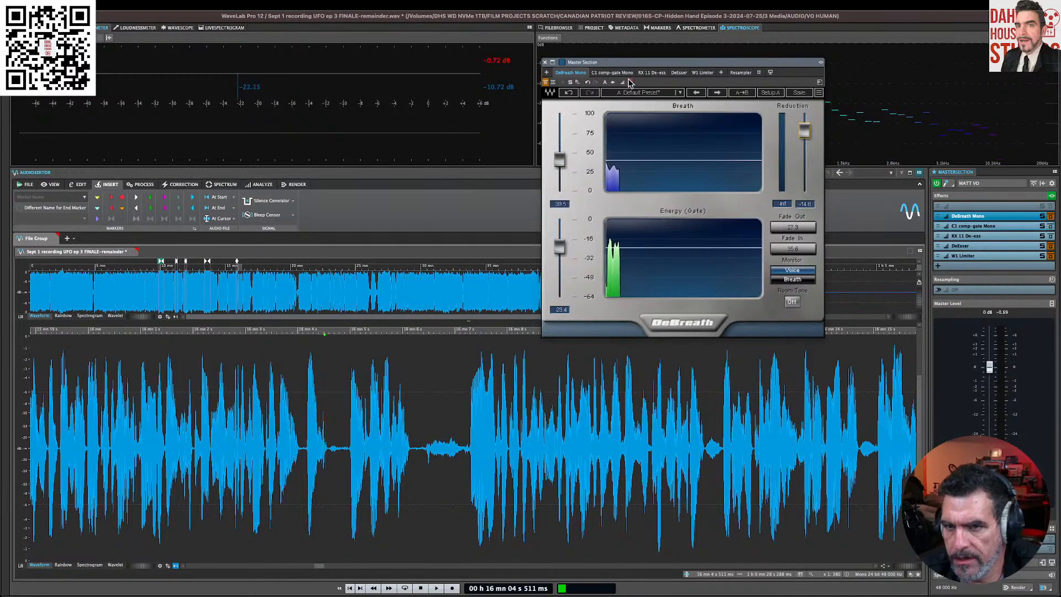
pyautogui.click(545, 62)
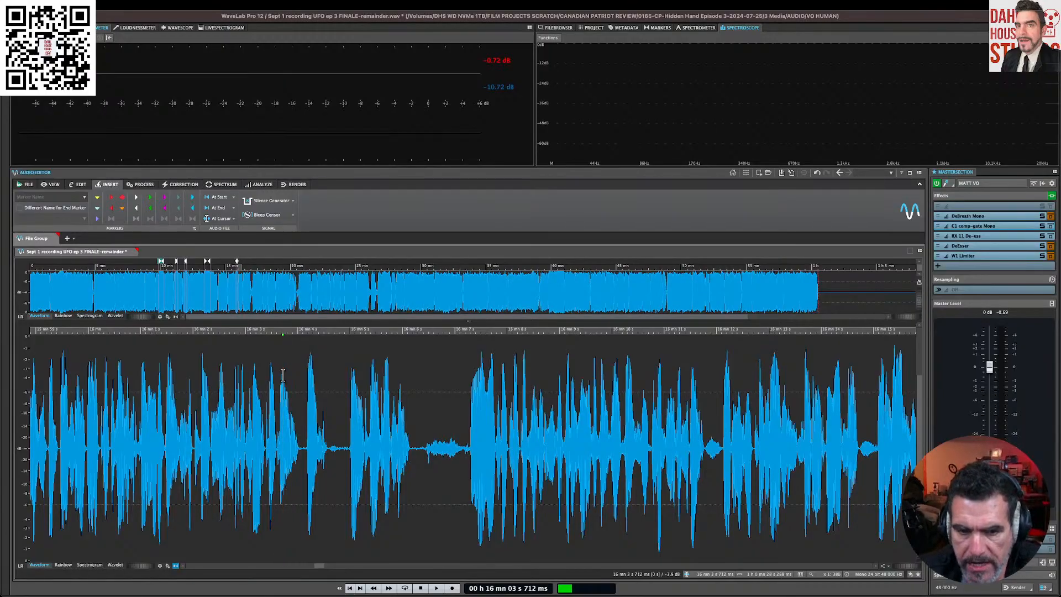
# Step: Play from about 16 min 3.7 s and set the W1 Limiter's threshold to about -3 dB and its ceiling to -0.7 dB
pyautogui.press('space')
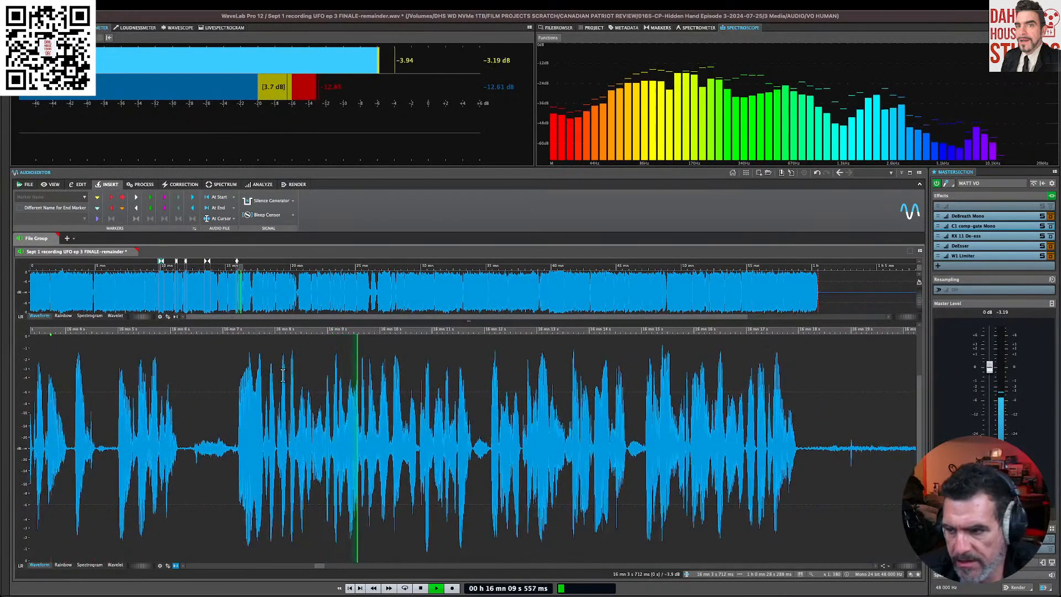
pyautogui.press('space')
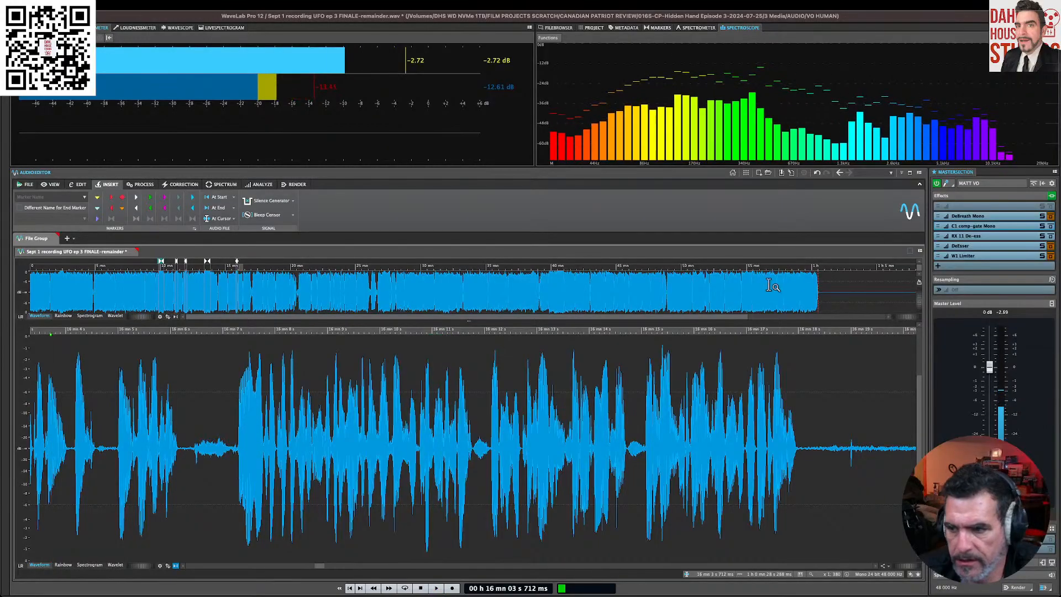
pyautogui.click(1006, 256)
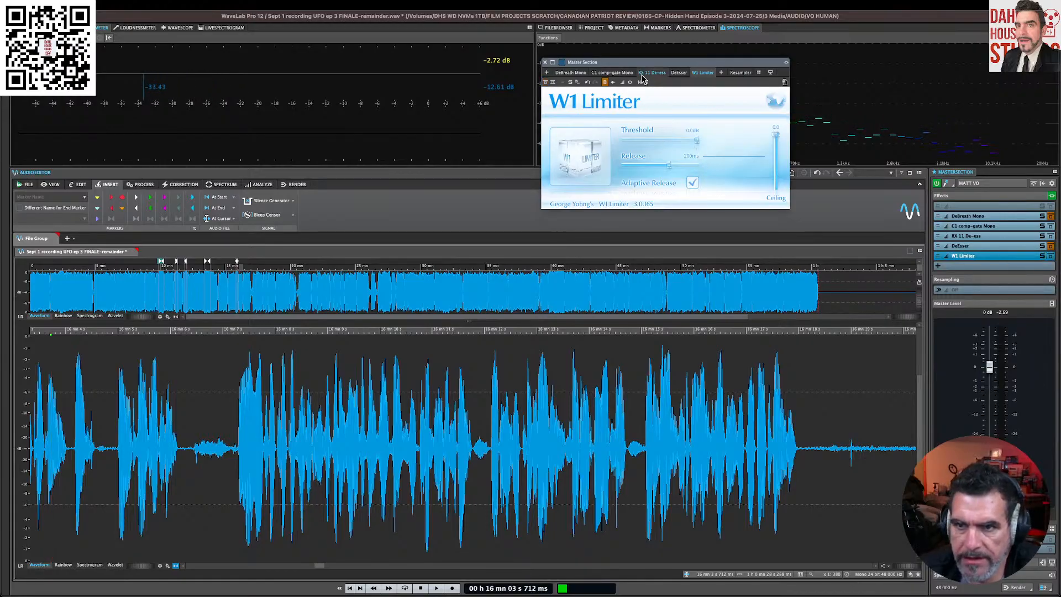
pyautogui.moveTo(645, 67); pyautogui.dragTo(694, 87)
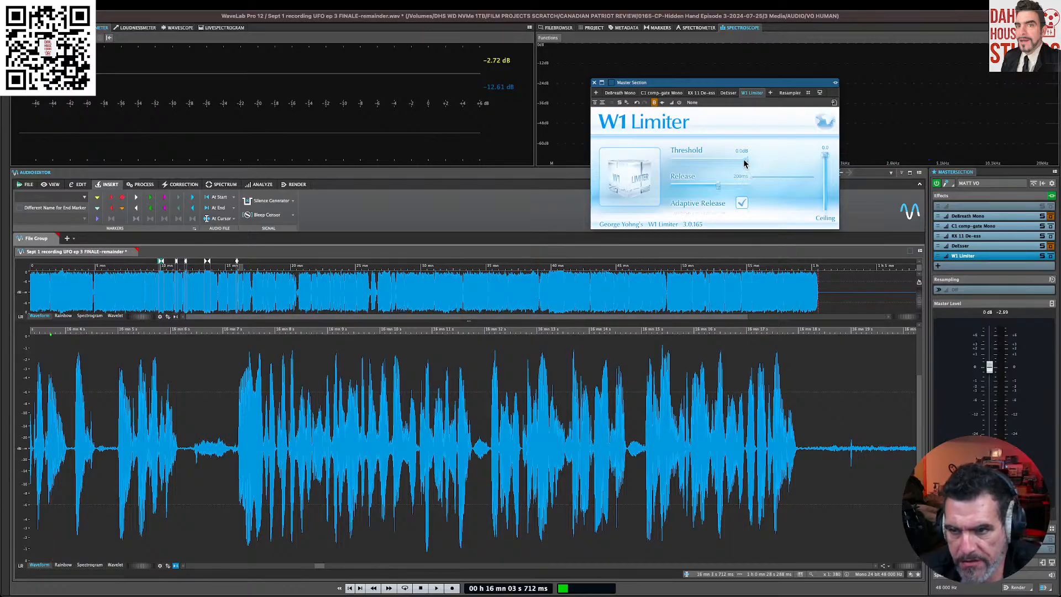
pyautogui.press('space')
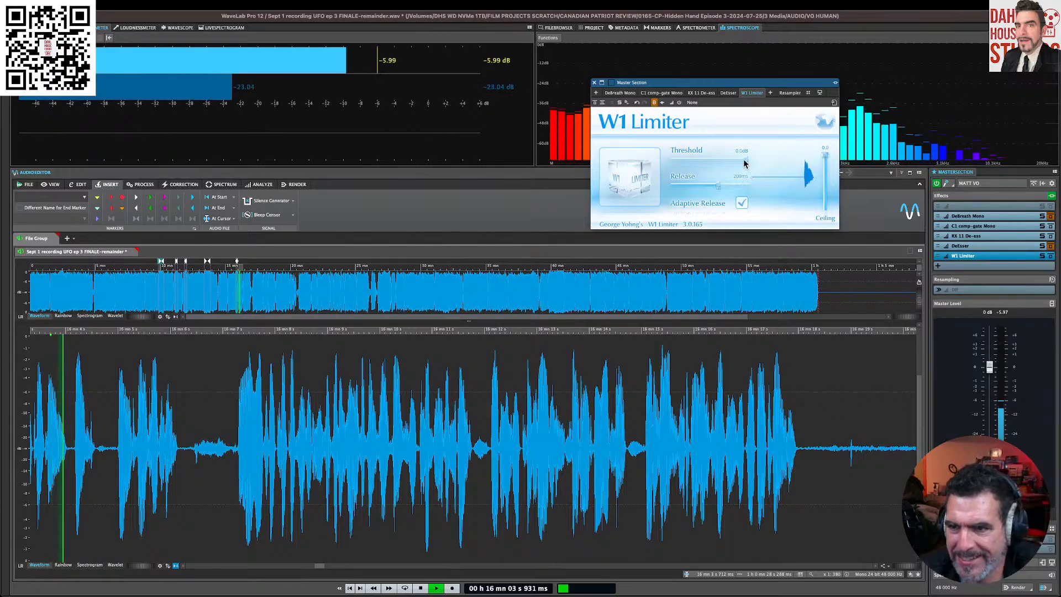
pyautogui.moveTo(743, 160); pyautogui.dragTo(730, 160)
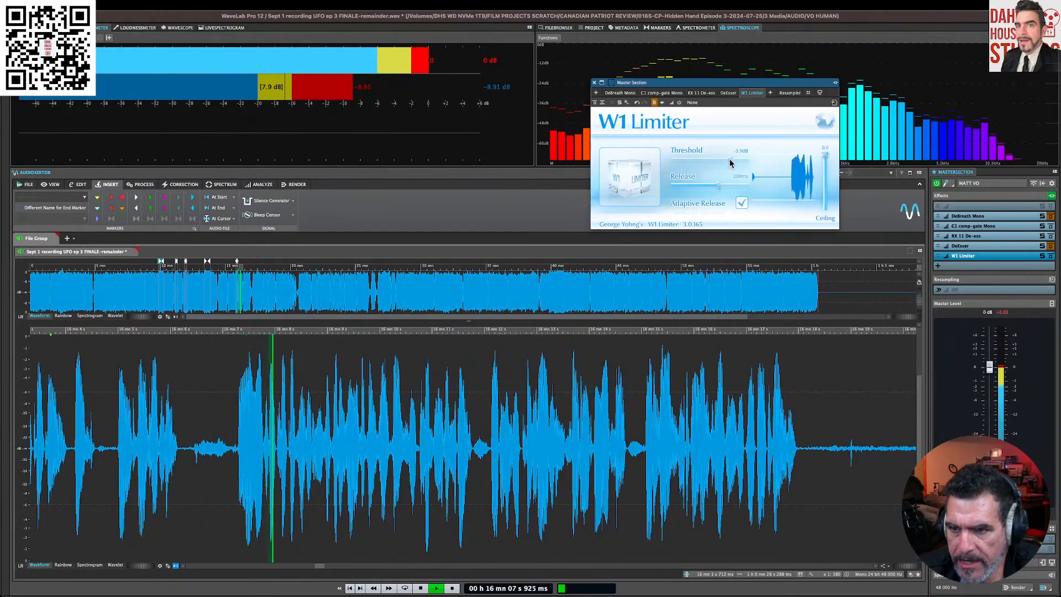
pyautogui.moveTo(730, 160); pyautogui.dragTo(733, 159)
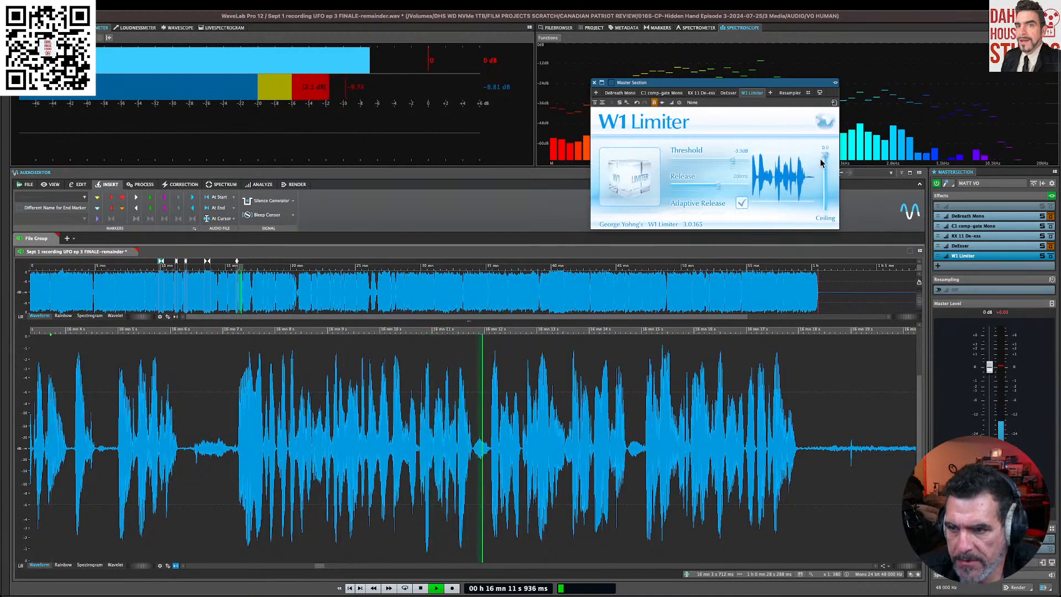
pyautogui.moveTo(825, 156); pyautogui.dragTo(827, 161)
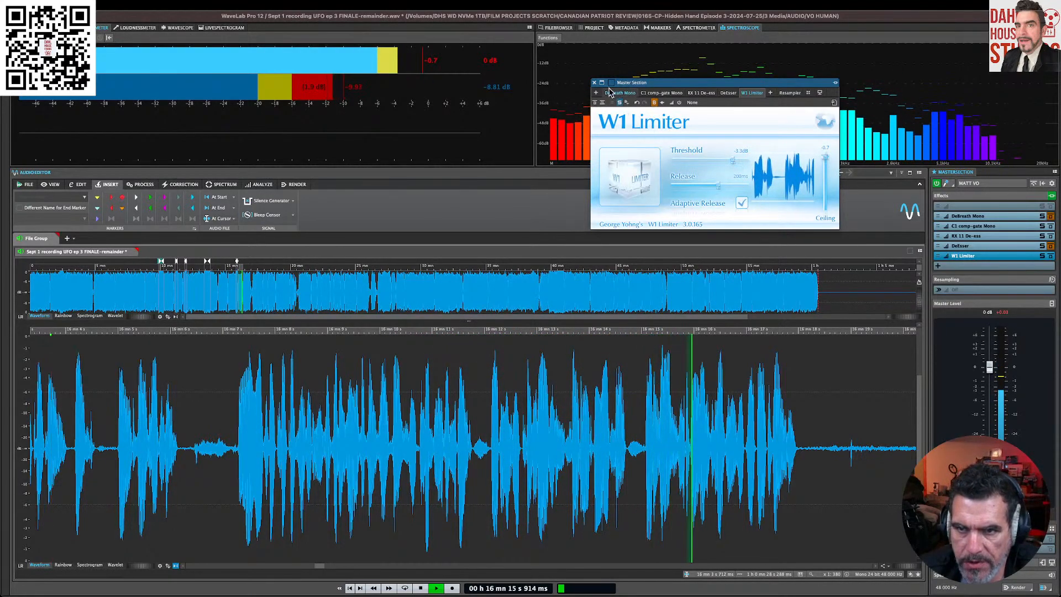
pyautogui.click(594, 82)
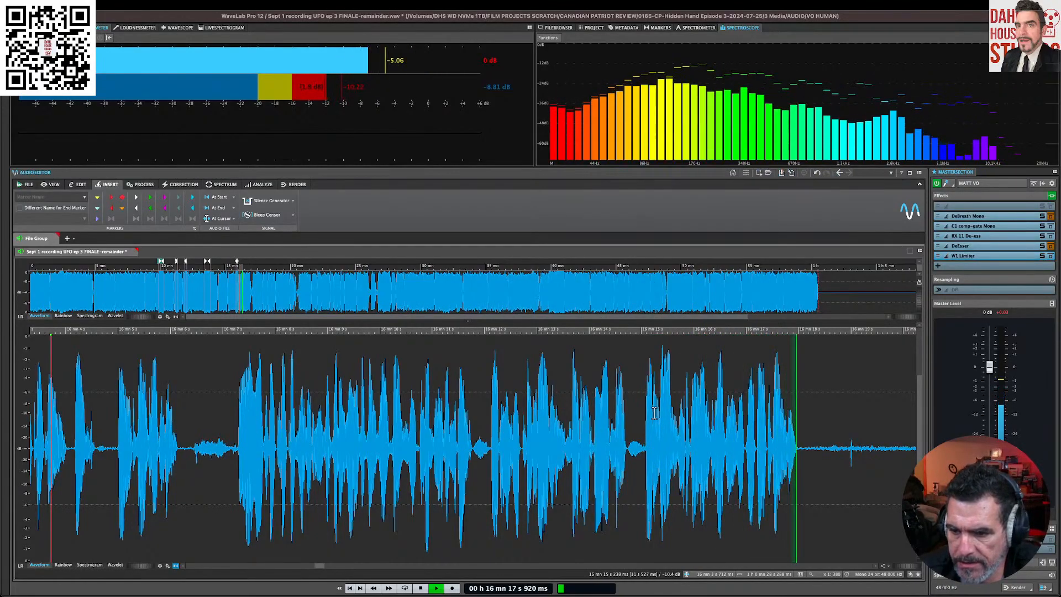
# Step: Replace the noisy gap from about 16 min 18.2 s to 16 min 23.2 s with silence
pyautogui.moveTo(516, 420); pyautogui.dragTo(780, 445)
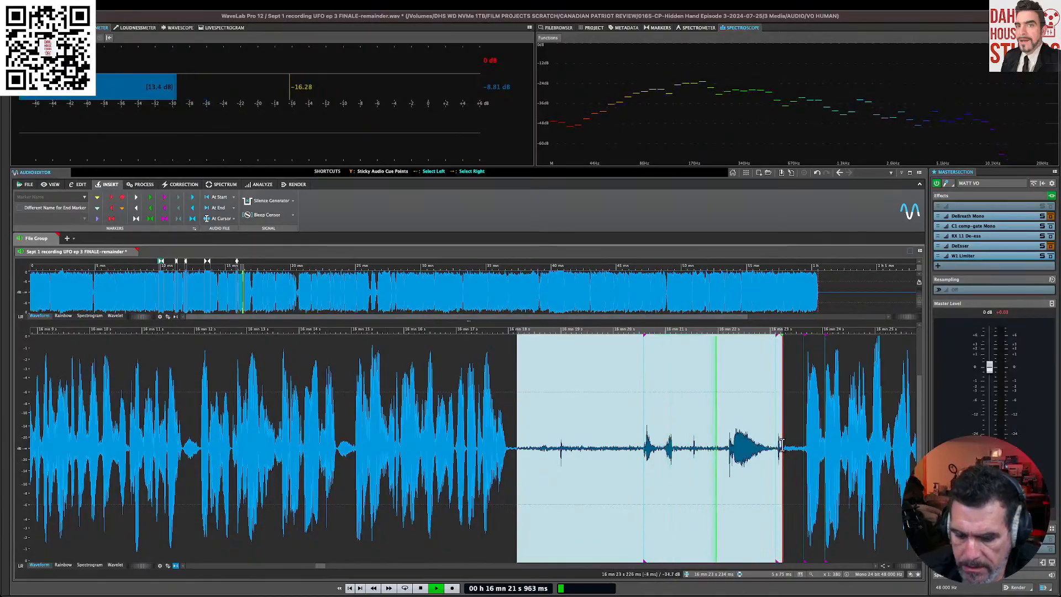
pyautogui.press('super+m')
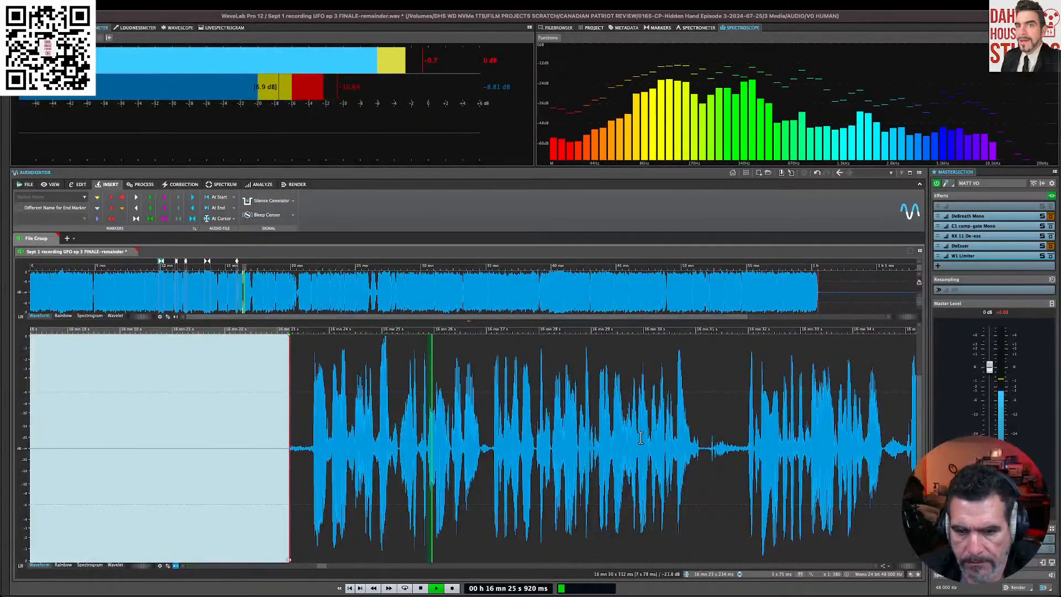
pyautogui.scroll(-2, 520, 447)
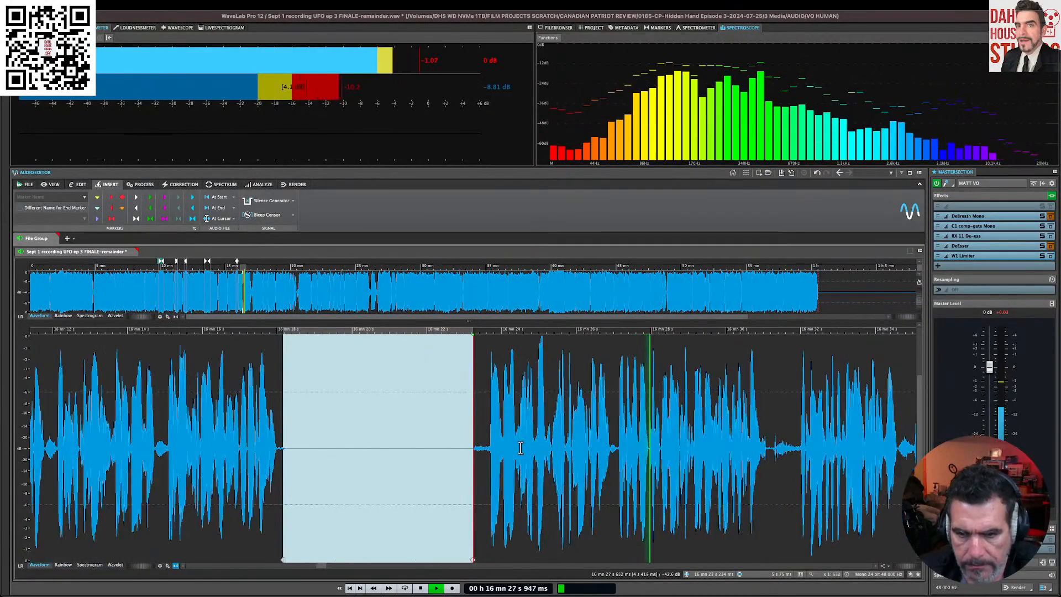
pyautogui.scroll(2, 520, 448)
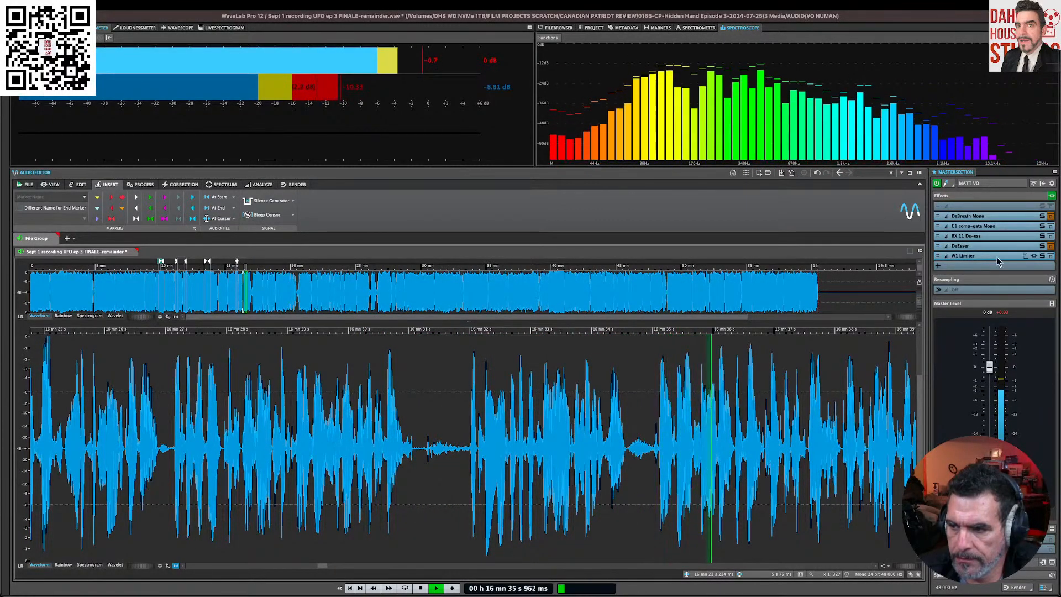
# Step: Audition the following narration in sections, starting from about 16 min 18.2 s, 16 min 37.2 s and 16 min 42.4 s
pyautogui.hscroll(4, 659, 428)
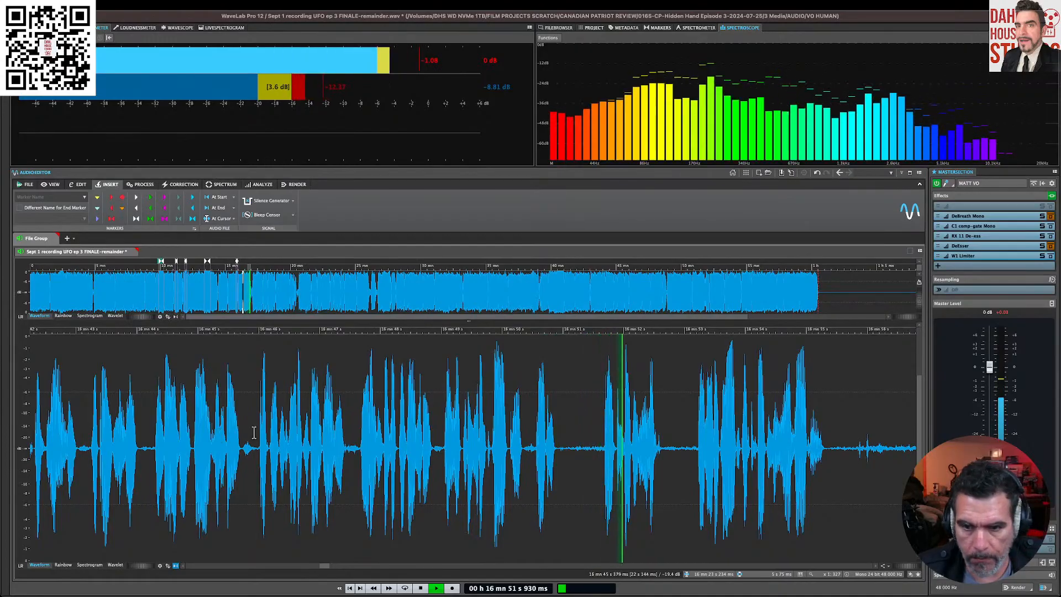
pyautogui.press('space')
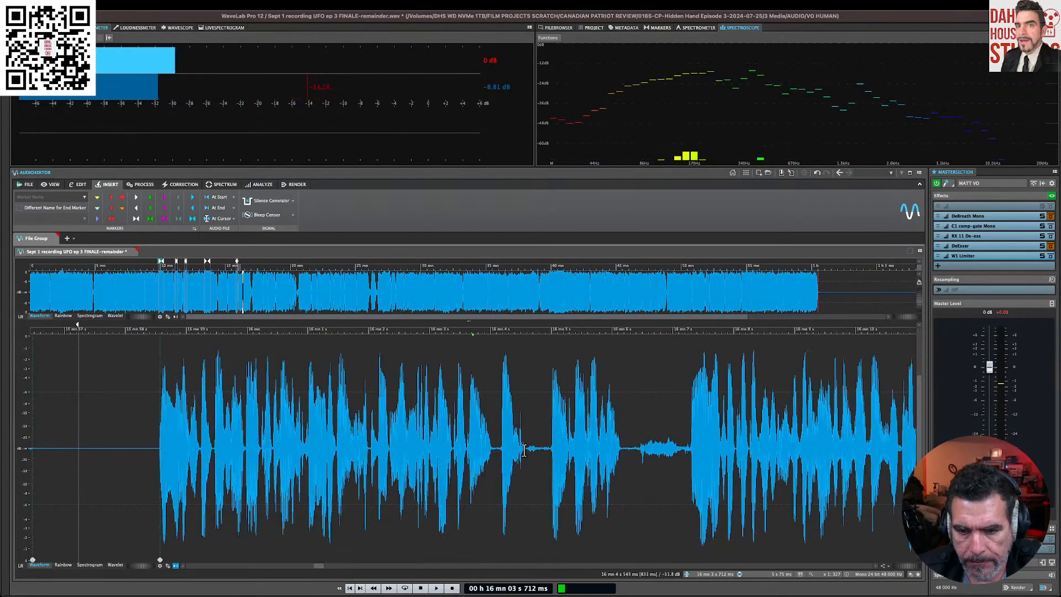
pyautogui.hscroll(3, 523, 450)
pyautogui.press('space')
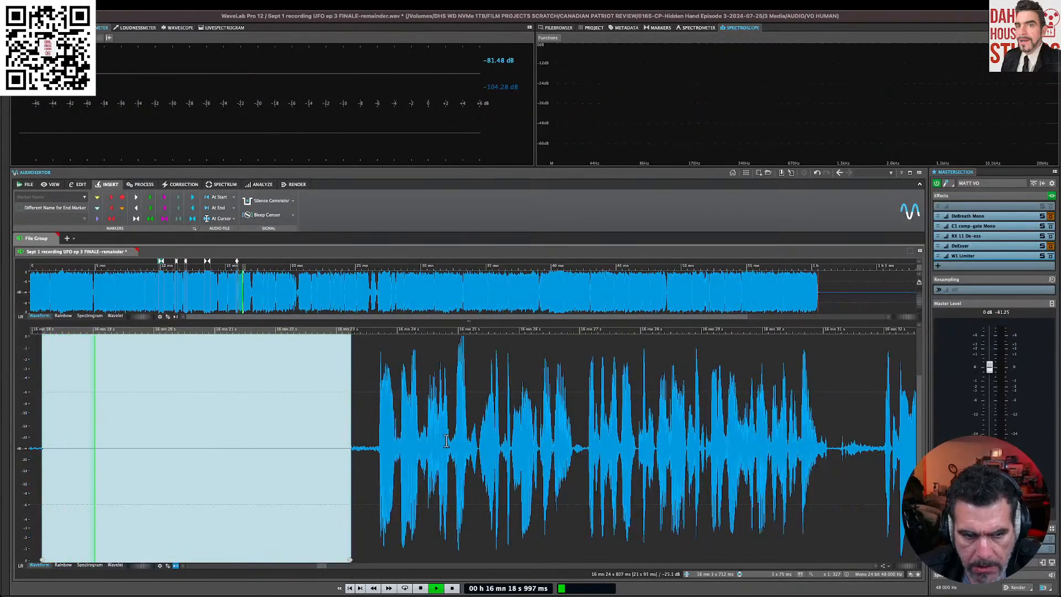
pyautogui.hscroll(15, 578, 434)
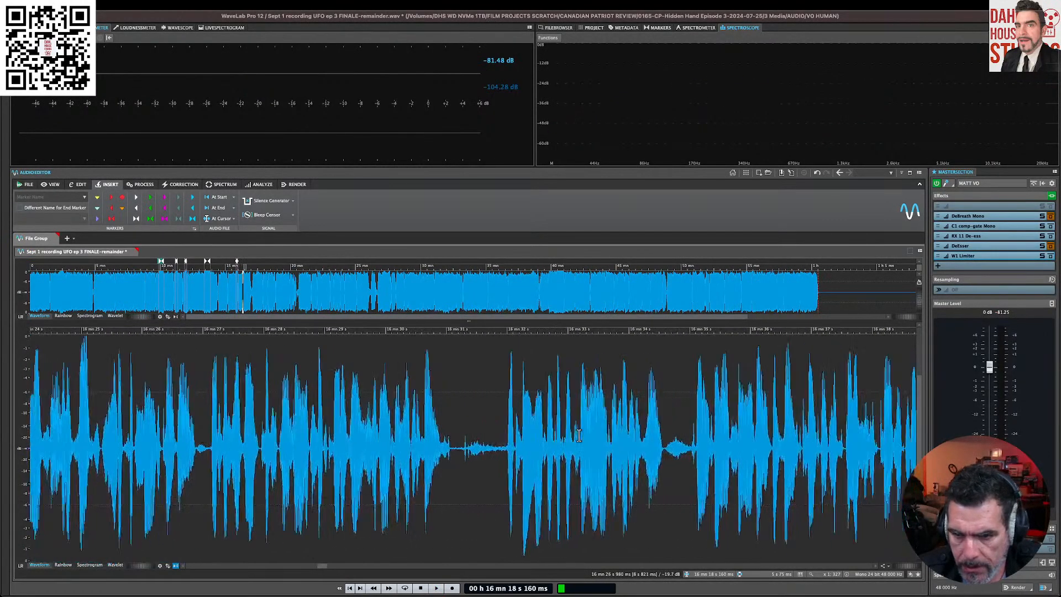
pyautogui.click(578, 435)
pyautogui.press('space')
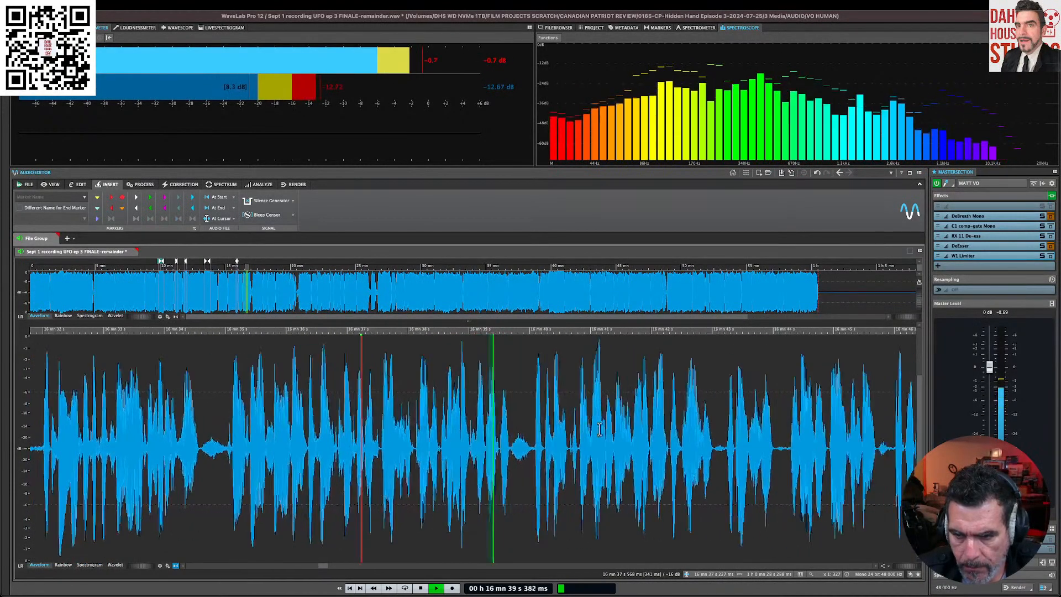
pyautogui.click(545, 438)
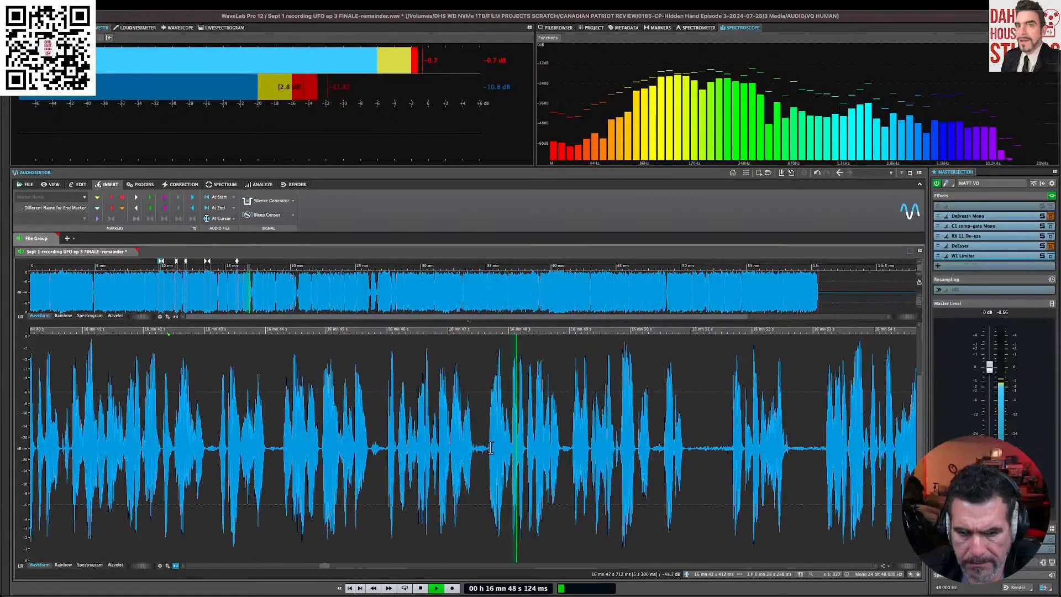
# Step: Play from about 16 min 50.1 s and delete the passage from about 16 min 50.5 s to 16 min 53.2 s
pyautogui.click(635, 441)
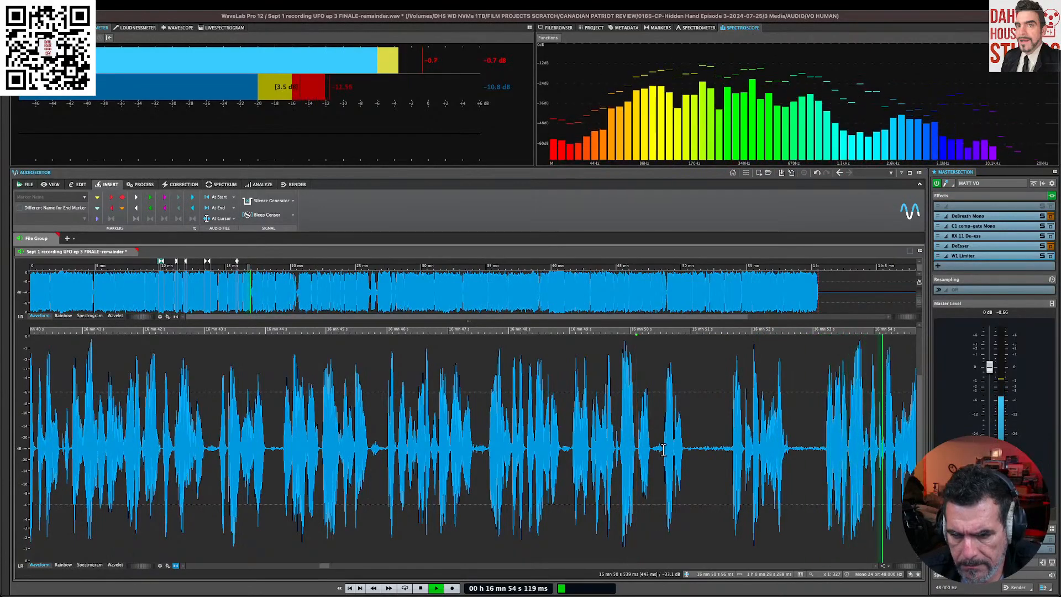
pyautogui.press('space')
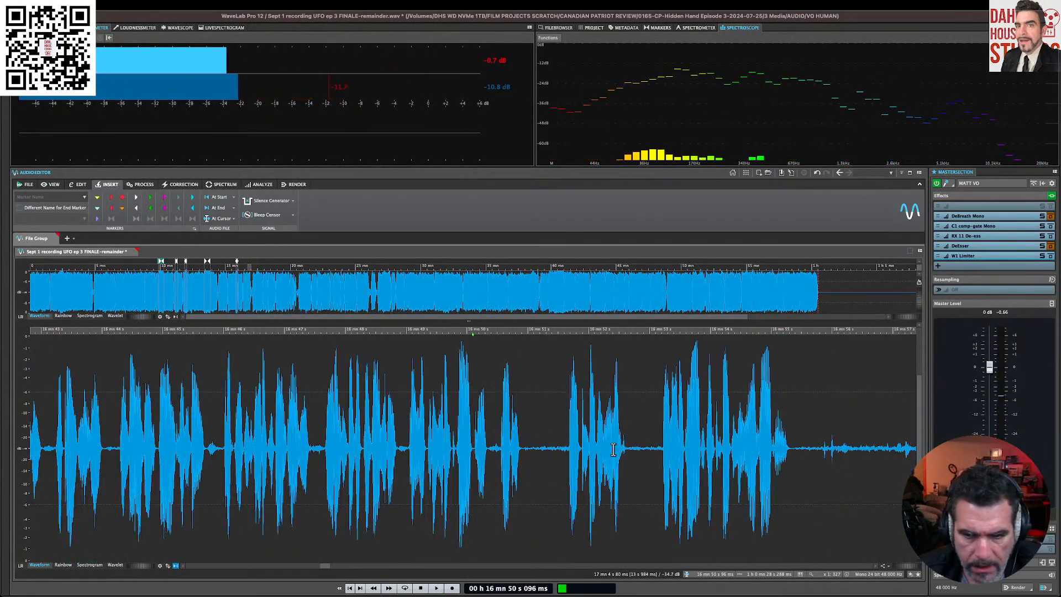
pyautogui.press('space')
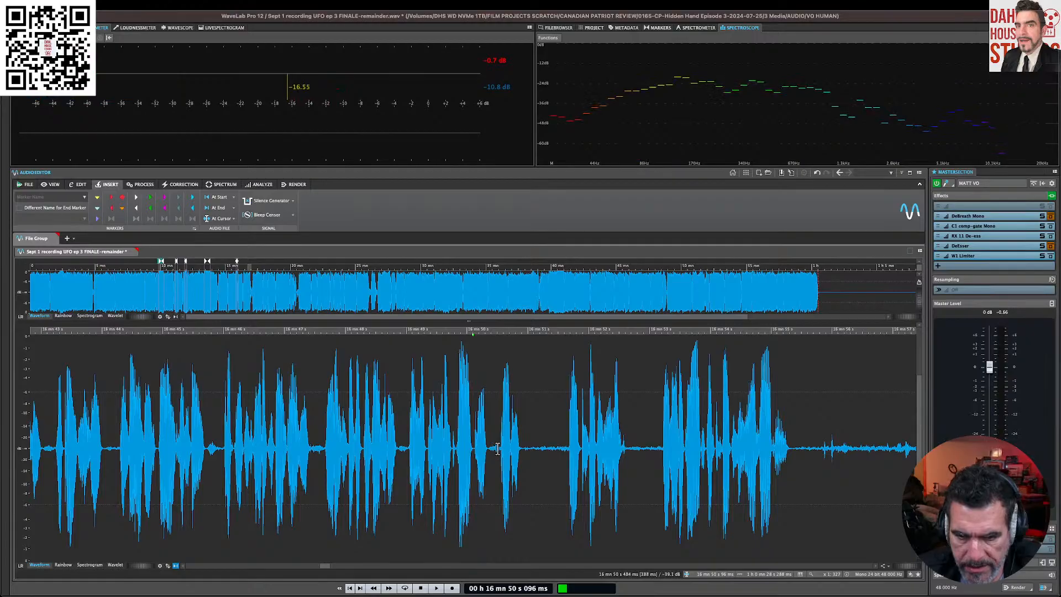
pyautogui.moveTo(498, 449); pyautogui.dragTo(660, 474)
pyautogui.press('Delete')
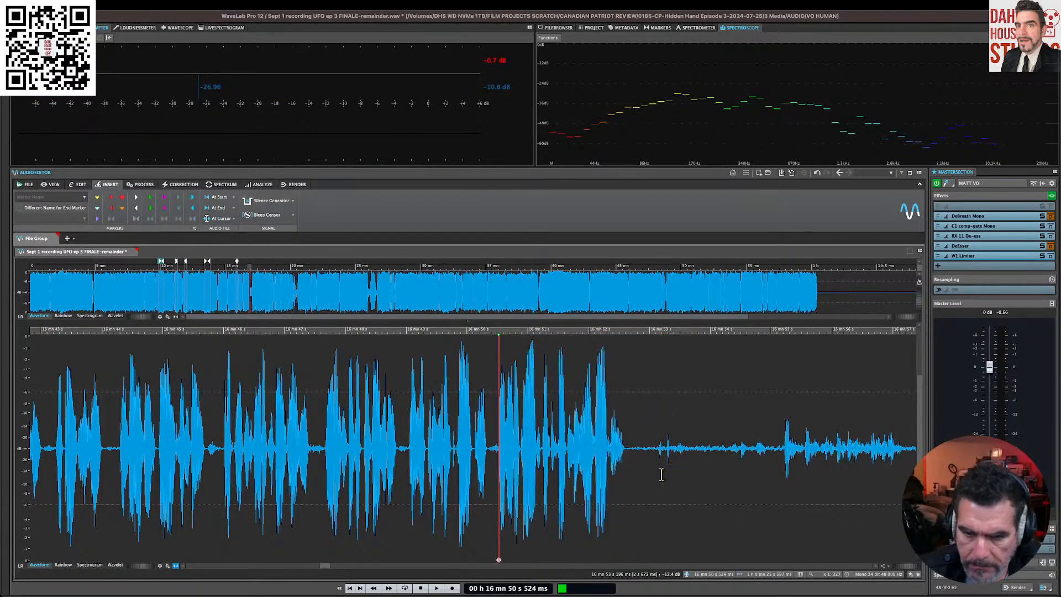
# Step: Play across the last cut from about 16 min 49.7 s and delete the noise from about 16 min 52.7 s to 16 min 55.1 s
pyautogui.press('space')
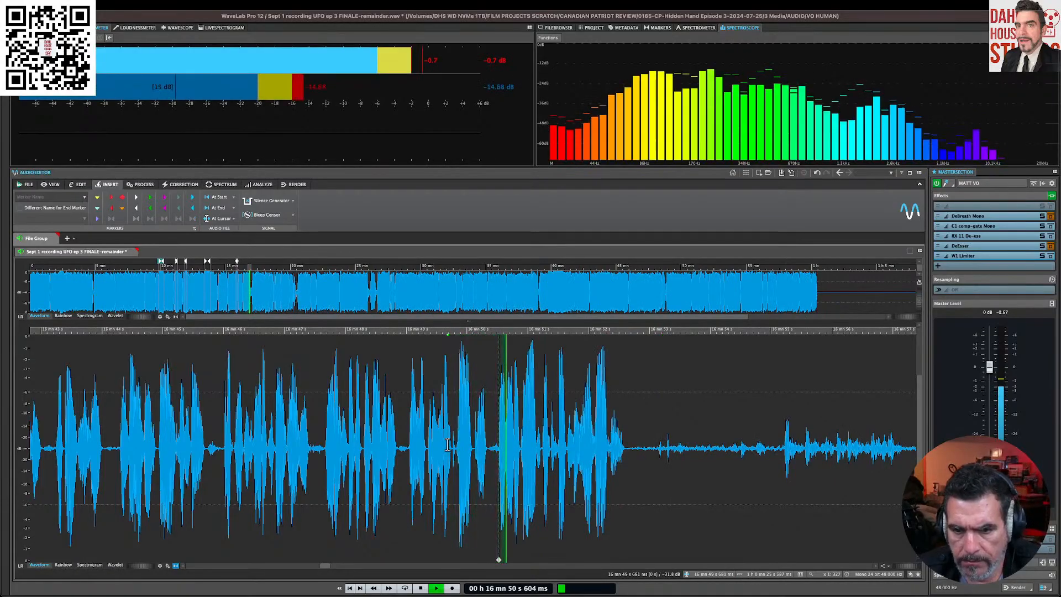
pyautogui.press('space')
pyautogui.moveTo(586, 445); pyautogui.dragTo(736, 461)
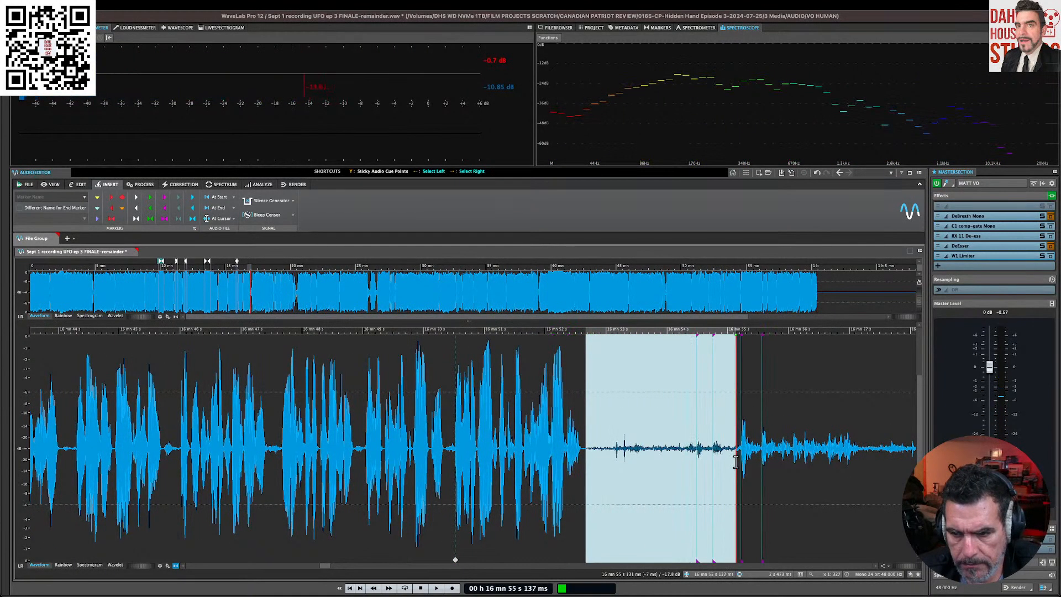
pyautogui.press('Delete')
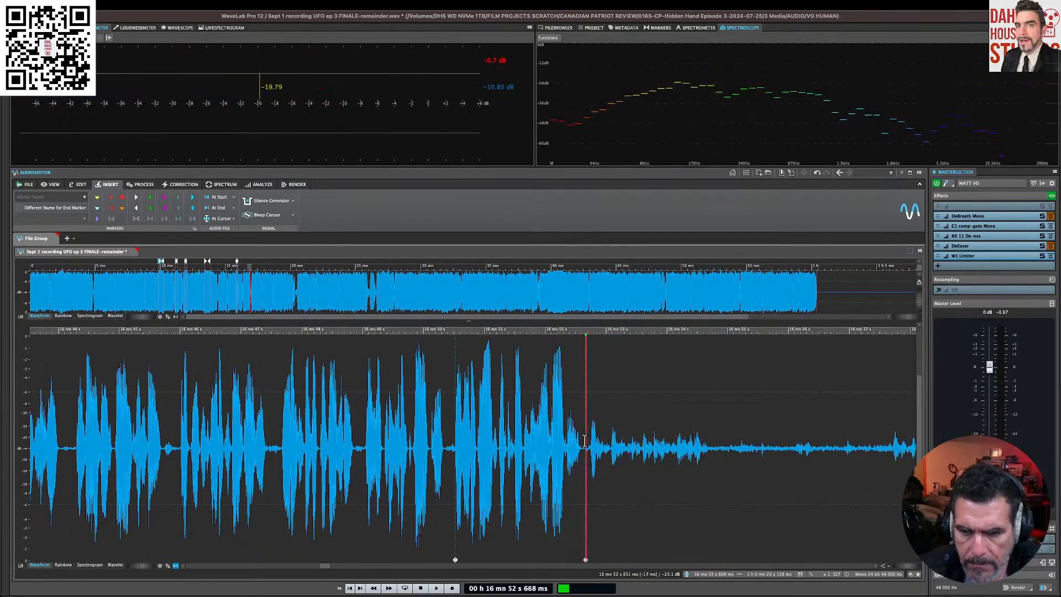
# Step: Delete the remaining low-level noise from about 16 min 52.7 s to 17 min 0.6 s
pyautogui.press('space')
pyautogui.press('Down')
pyautogui.press('Down')
pyautogui.press('Down')
pyautogui.press('Down')
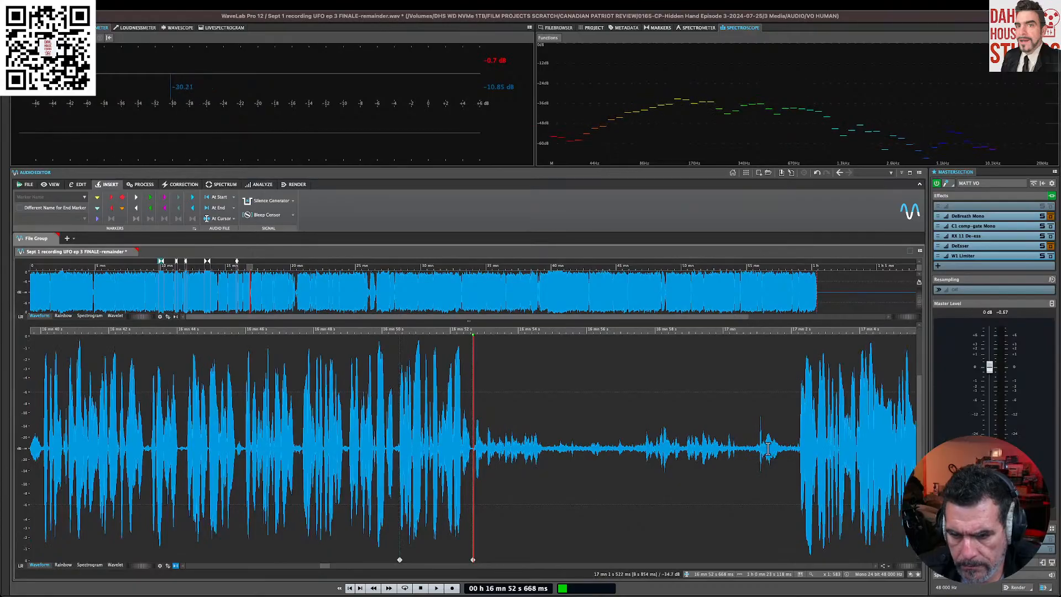
pyautogui.moveTo(744, 449); pyautogui.dragTo(473, 448)
pyautogui.press('Delete')
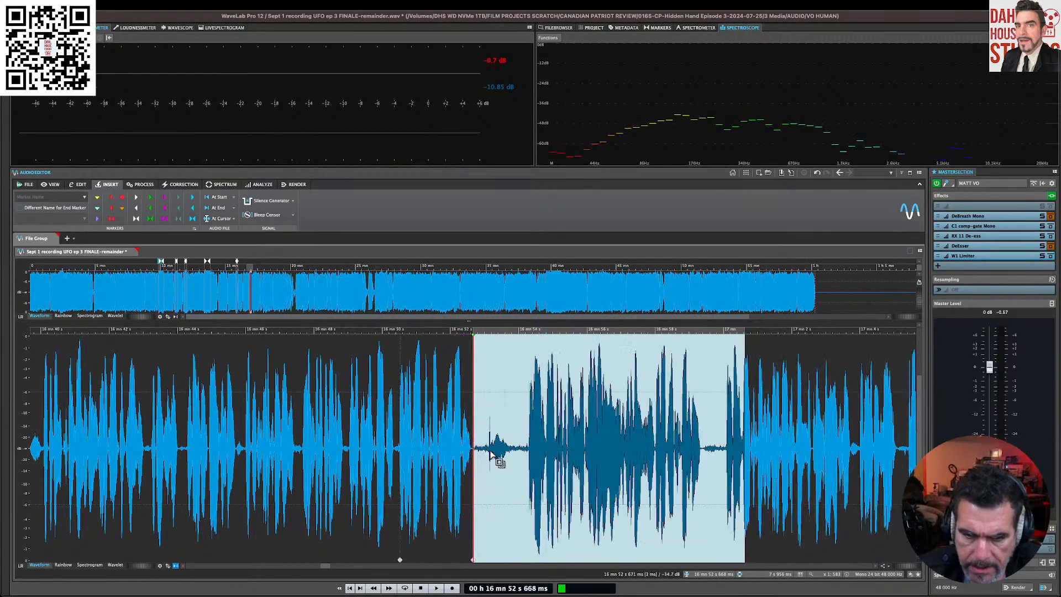
# Step: Silence the noise from about 16 min 52.6 s to 16 min 54.3 s and audition the result on both sides
pyautogui.moveTo(528, 445); pyautogui.dragTo(475, 445)
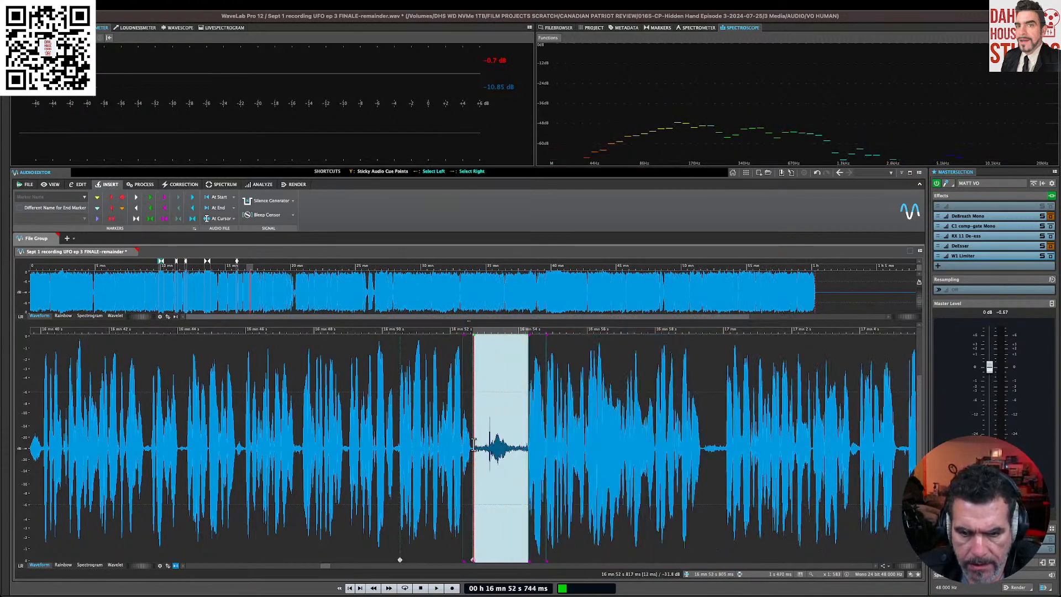
pyautogui.hotkey('ctrl', 'BackSpace')
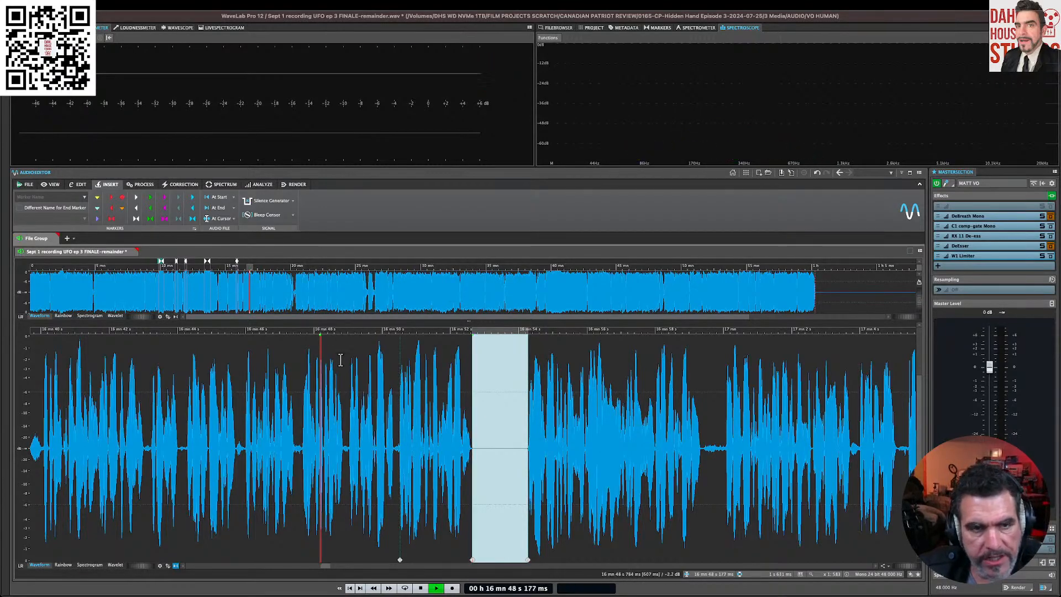
pyautogui.press('space')
pyautogui.click(526, 403)
pyautogui.press('space')
pyautogui.press('space')
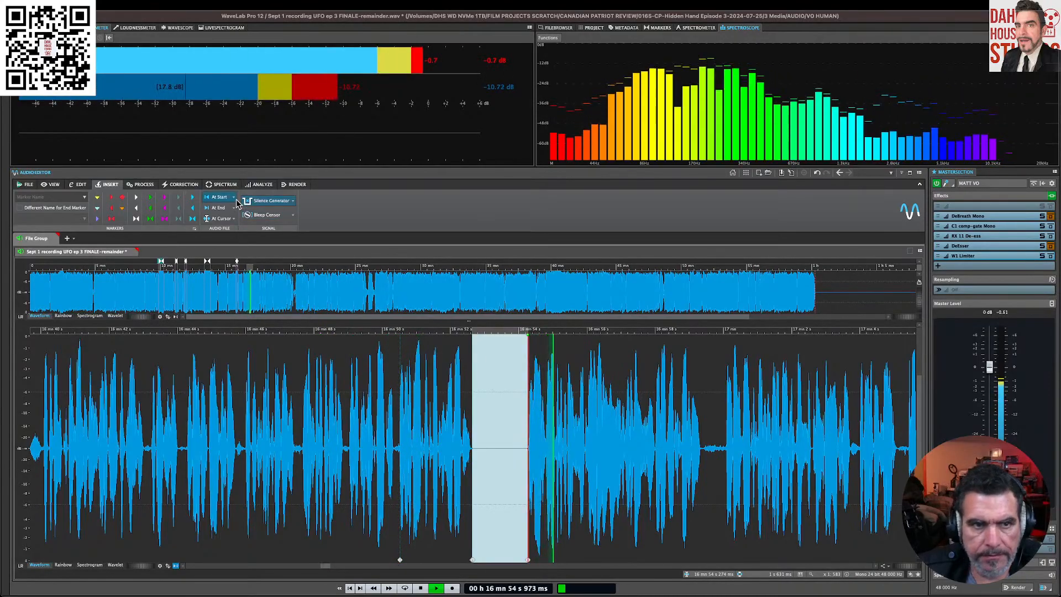
# Step: Play on from about 16 min 54.3 s and compare the voice in the loudness, waveform, live spectrogram, spectrometer and spectroscope displays
pyautogui.click(47, 27)
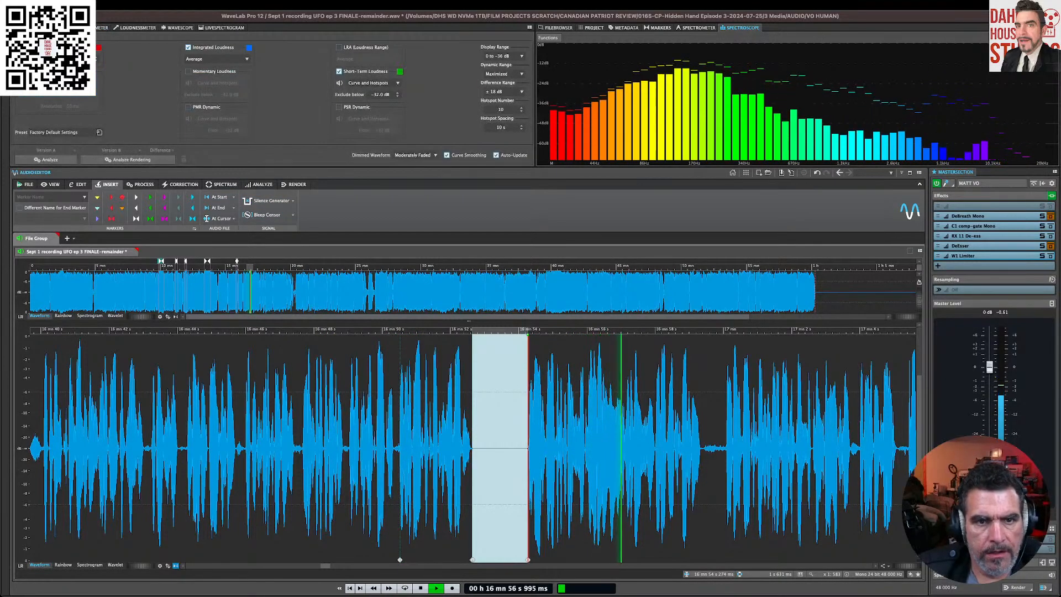
pyautogui.click(138, 27)
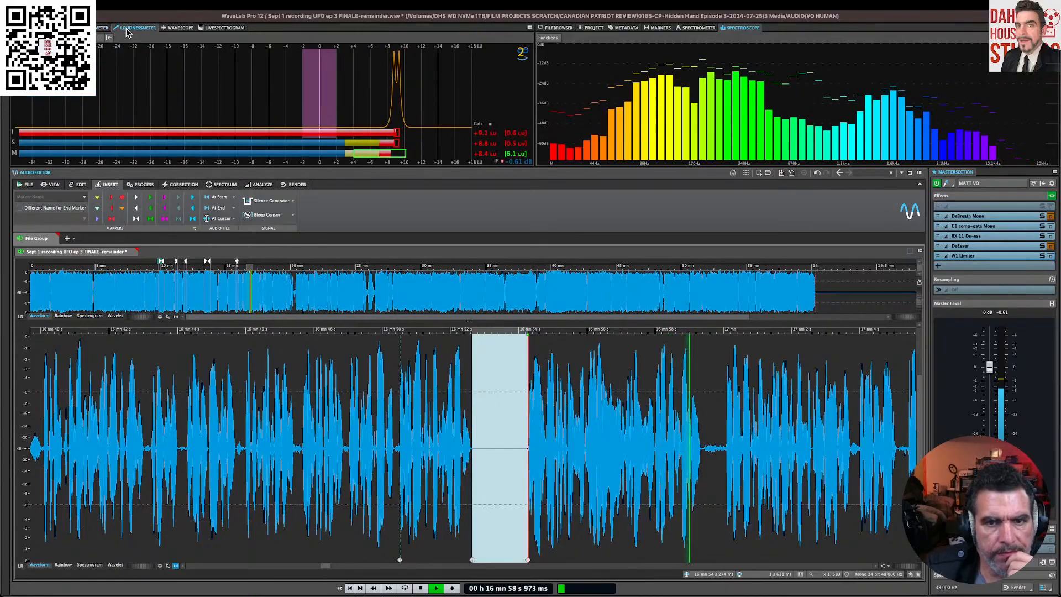
pyautogui.click(172, 30)
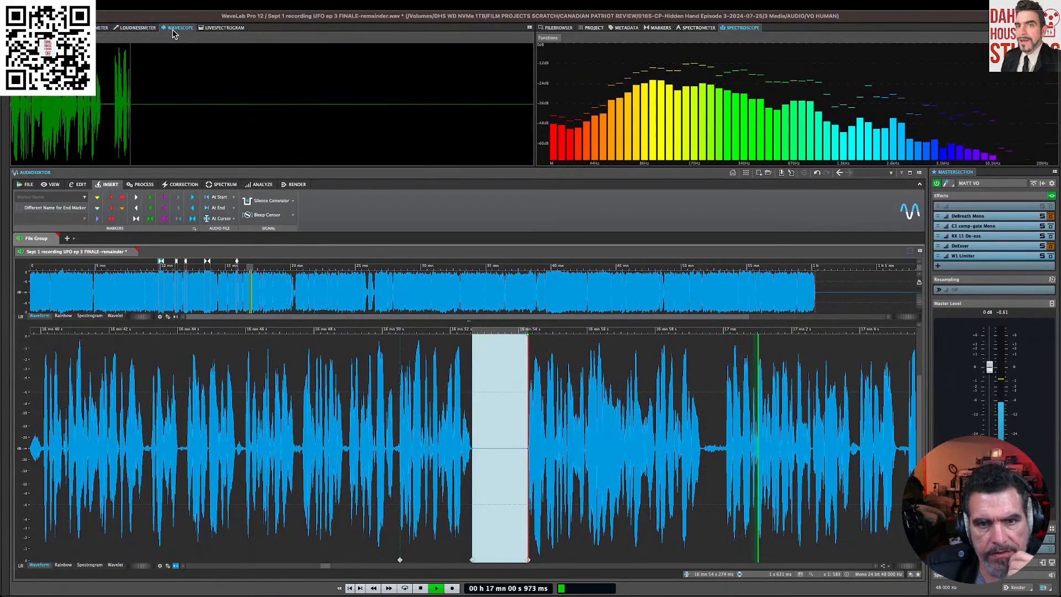
pyautogui.click(211, 29)
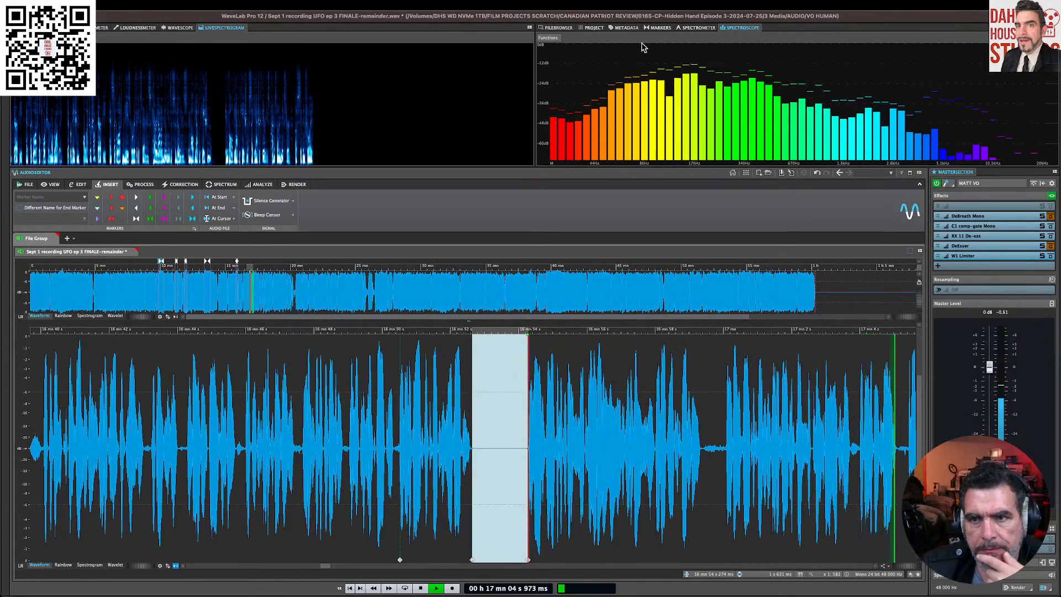
pyautogui.click(697, 28)
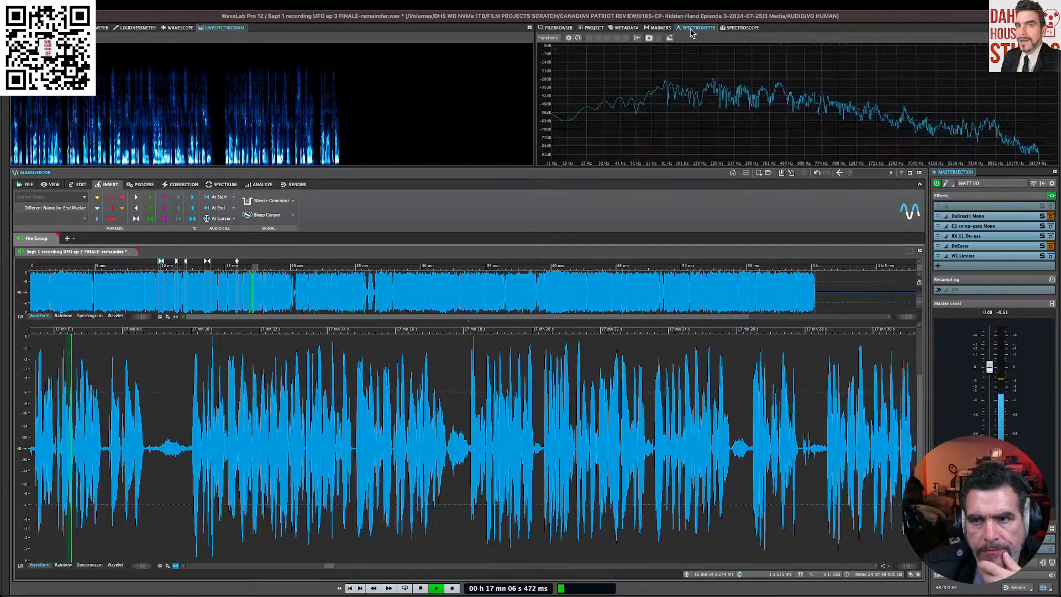
pyautogui.click(729, 31)
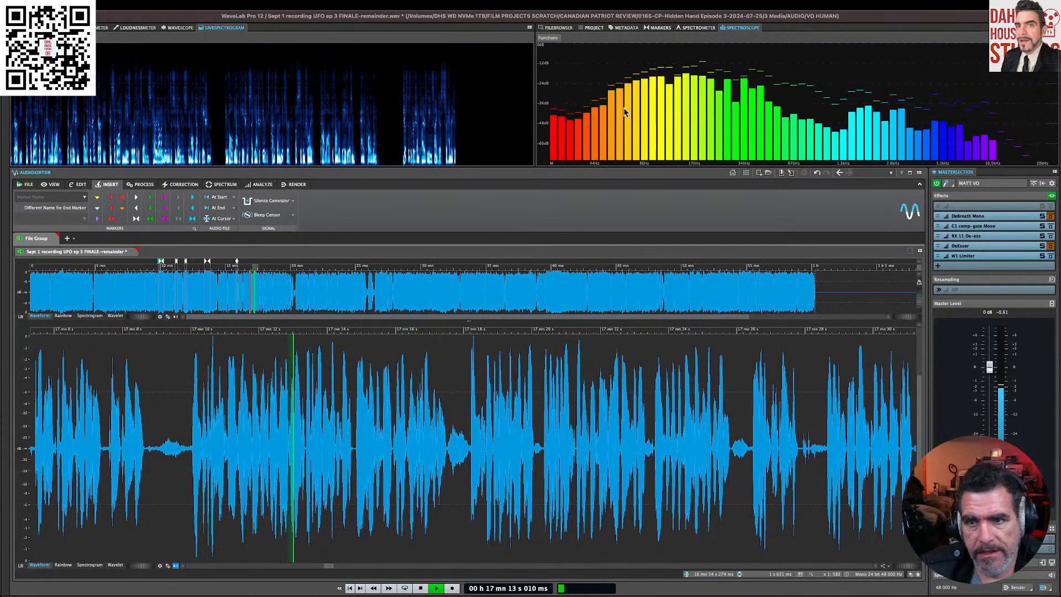
pyautogui.press('space')
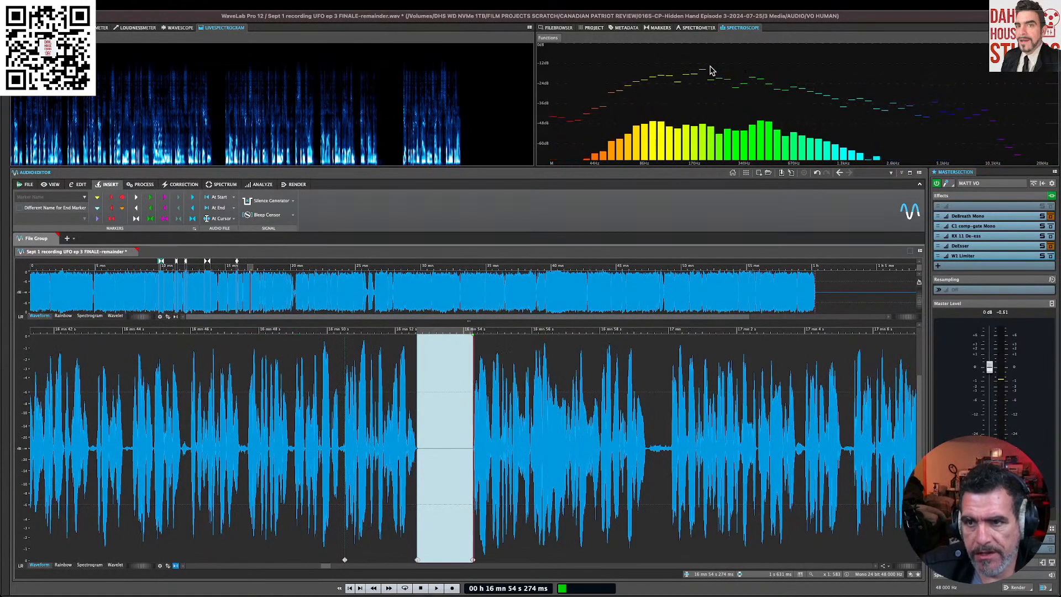
pyautogui.press('space')
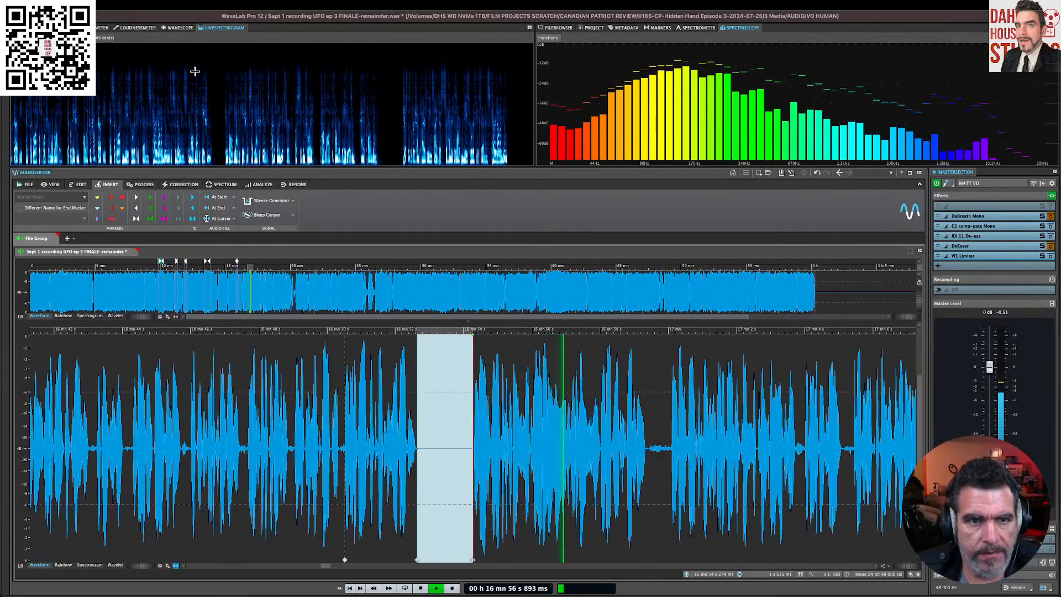
pyautogui.click(180, 28)
pyautogui.click(135, 28)
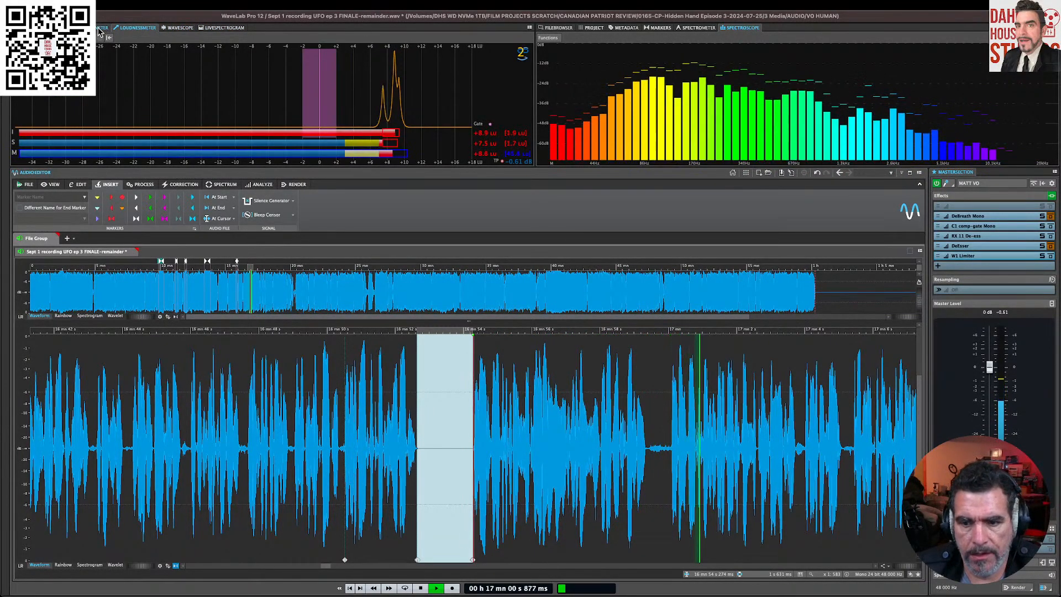
# Step: Play from about 16 min 57.9 s, delete the passage from about 16 min 58.0 s to 17 min 0.1 s and play across the cut
pyautogui.click(551, 415)
pyautogui.click(598, 420)
pyautogui.press('space')
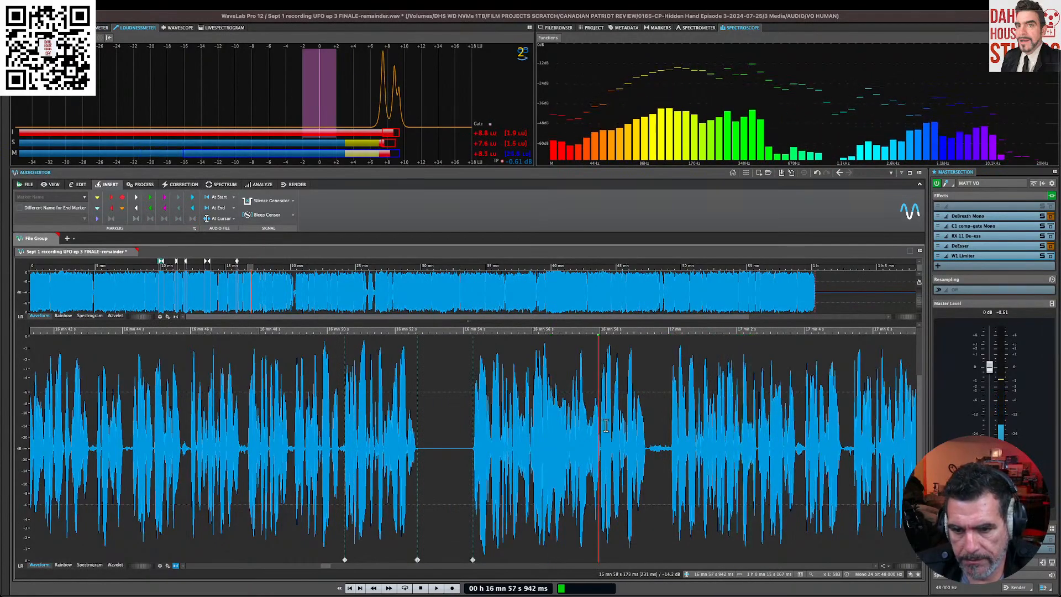
pyautogui.press('space')
pyautogui.press('Up')
pyautogui.press('Up')
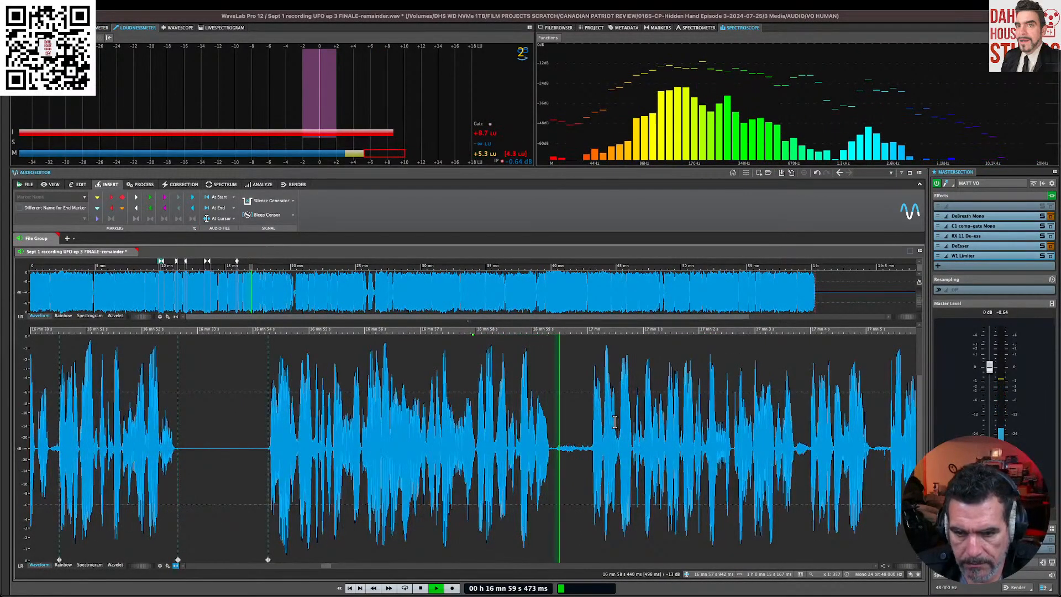
pyautogui.press('space')
pyautogui.moveTo(475, 443); pyautogui.dragTo(588, 455)
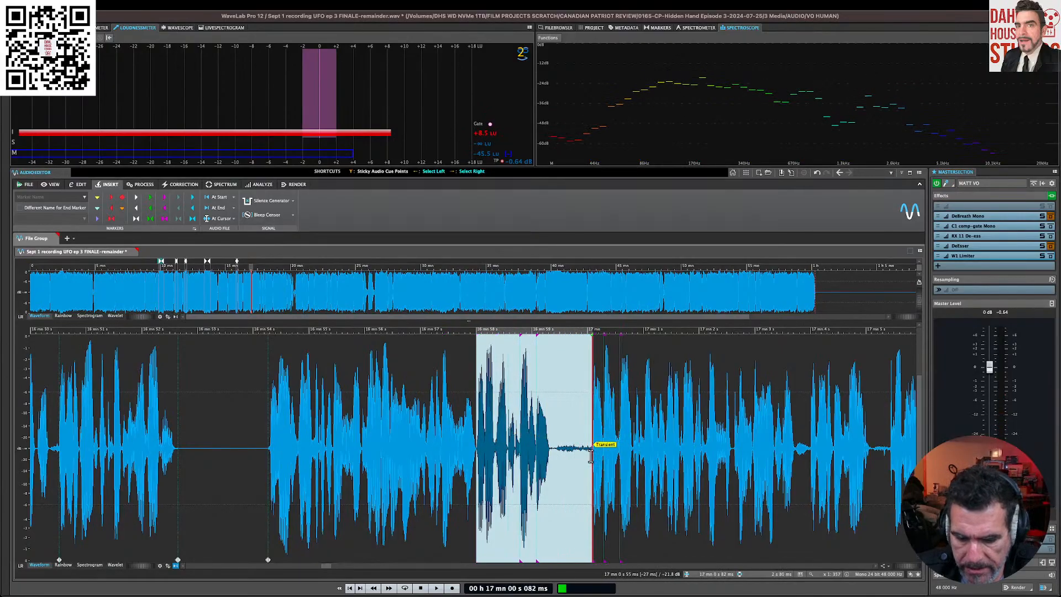
pyautogui.press('Delete')
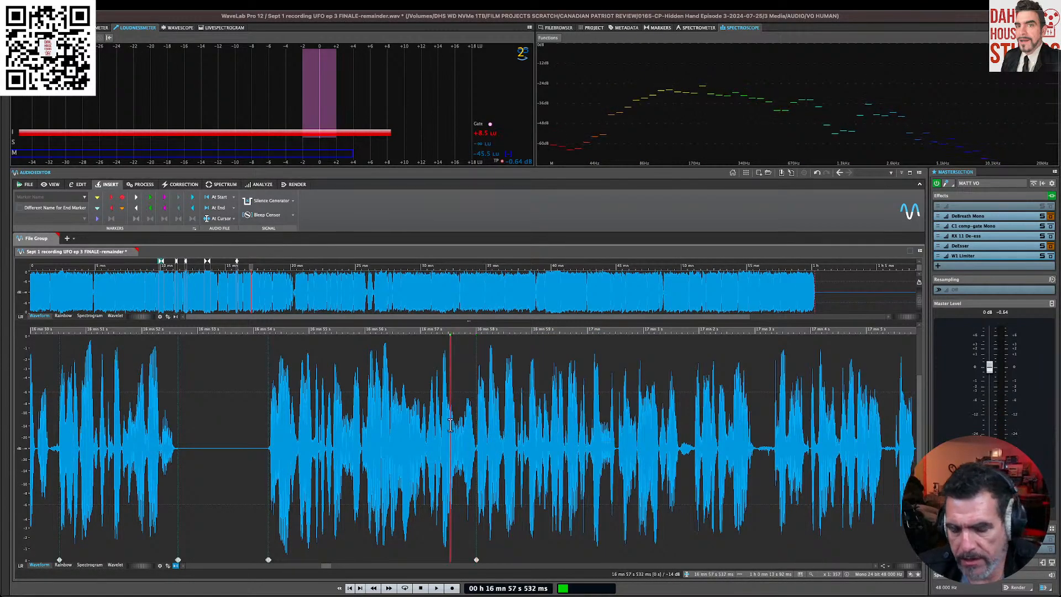
pyautogui.press('space')
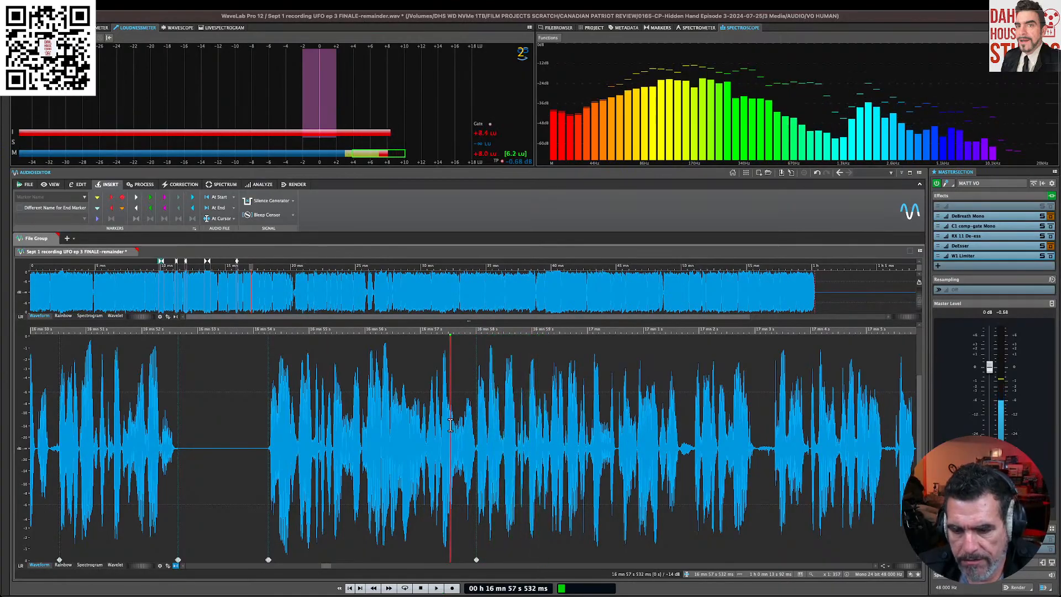
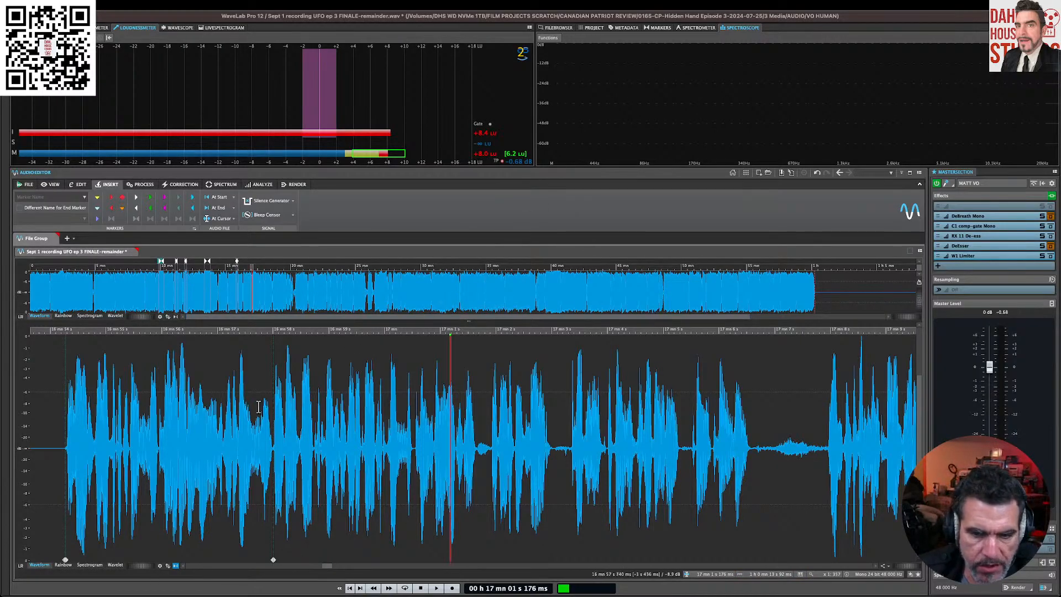
# Step: Audition the narration after the last cut repeatedly from about 17 min 0.9 s at a closer zoom
pyautogui.press('Down')
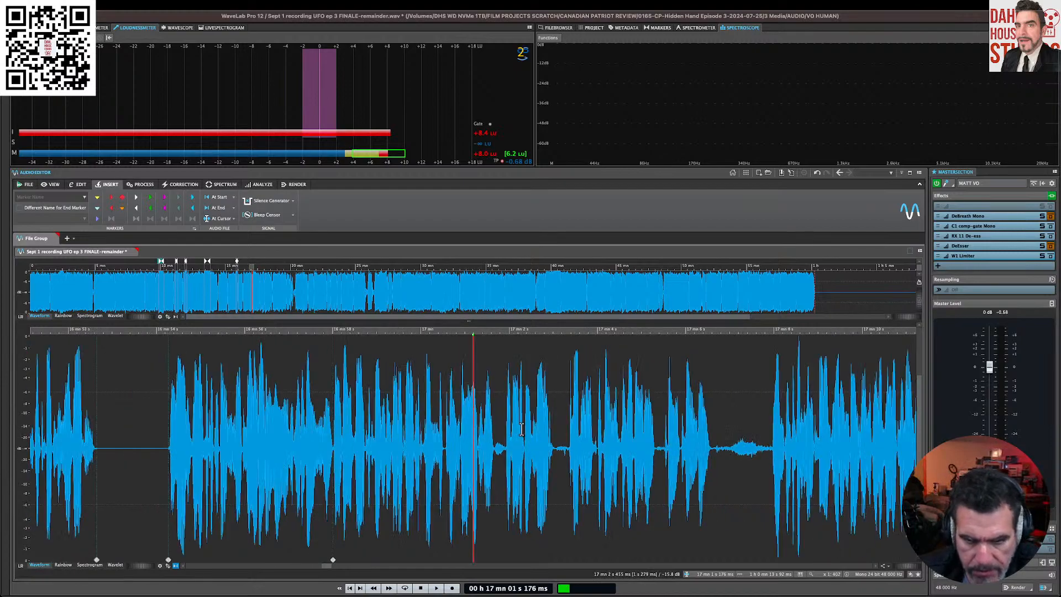
pyautogui.press('Up')
pyautogui.press('Up')
pyautogui.press('Up')
pyautogui.press('Up')
pyautogui.press('Up')
pyautogui.press('Down')
pyautogui.press('Down')
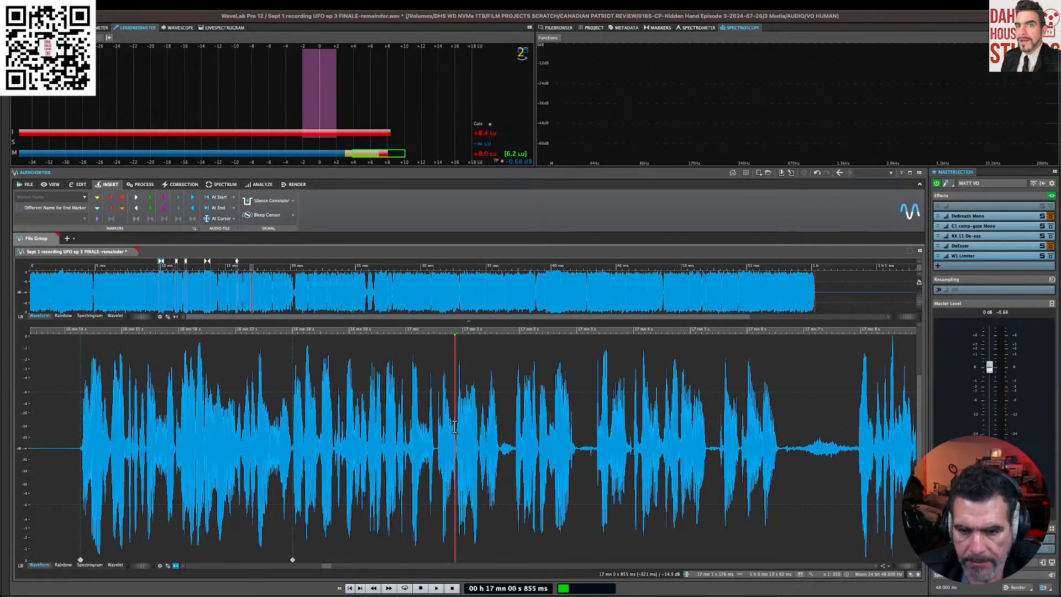
pyautogui.press('space')
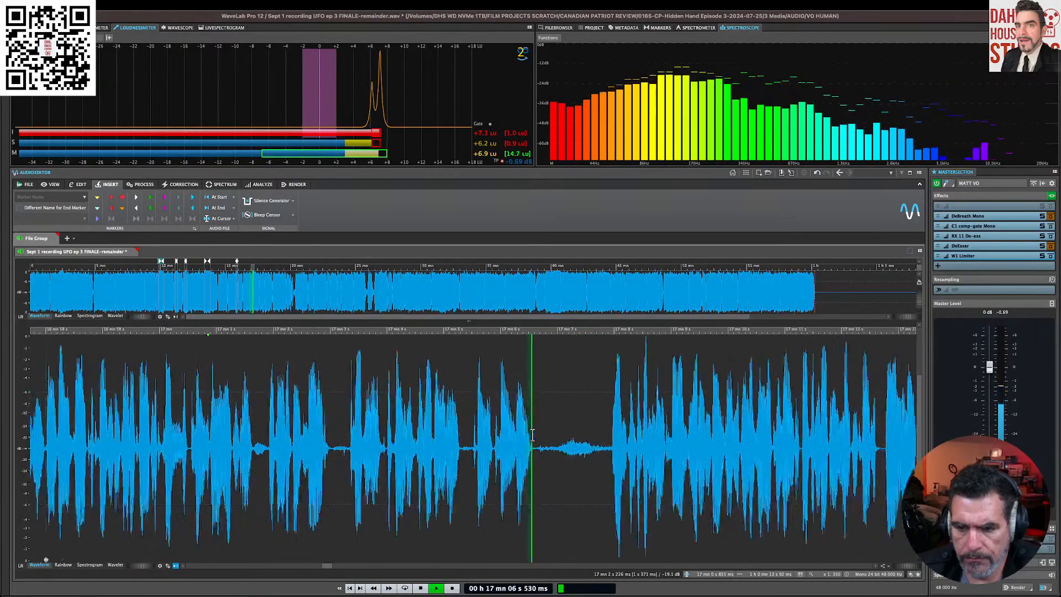
pyautogui.press('space')
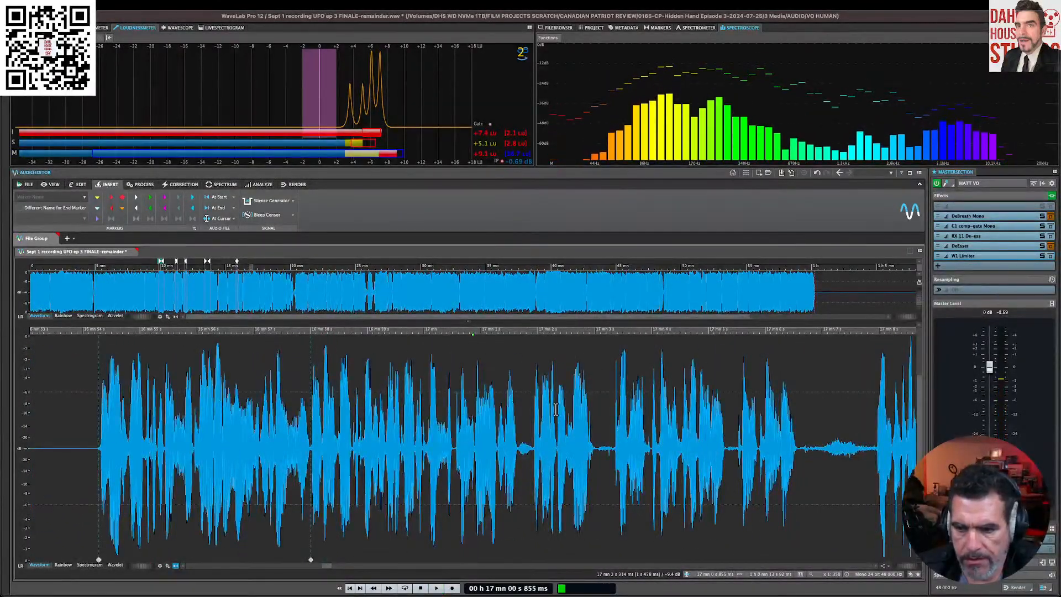
pyautogui.press('space')
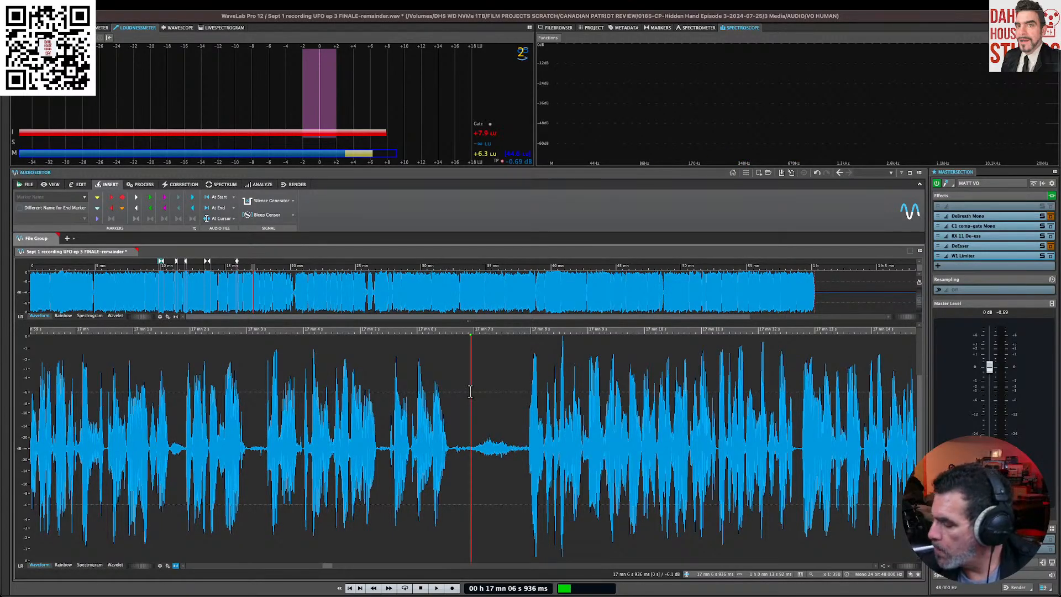
# Step: Play from about 17 min 6.9 s and delete the passage from about 17 min 24.3 s to 17 min 26.5 s
pyautogui.press('space')
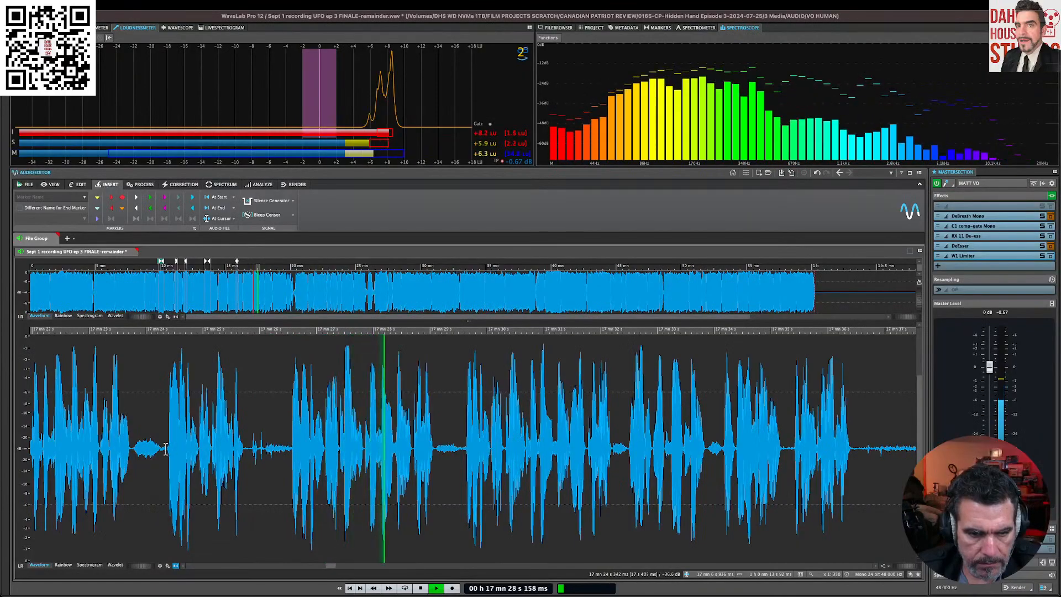
pyautogui.moveTo(165, 449); pyautogui.dragTo(288, 461)
pyautogui.press('Delete')
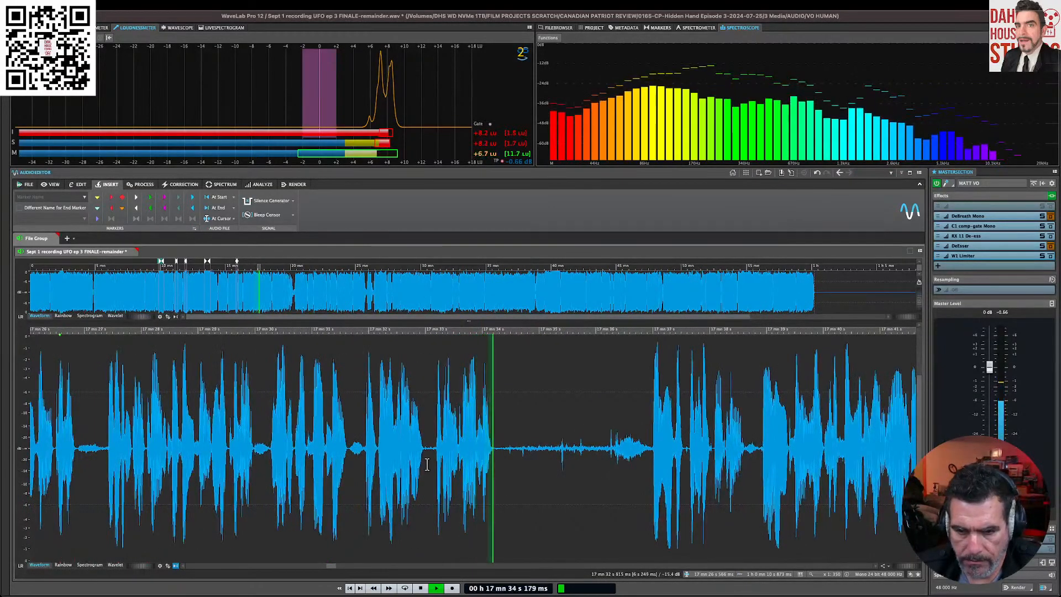
# Step: Silence the noise from about 17 min 34.3 s to 17 min 37.0 s and play from about 17 min 36.8 s
pyautogui.moveTo(499, 439); pyautogui.dragTo(653, 470)
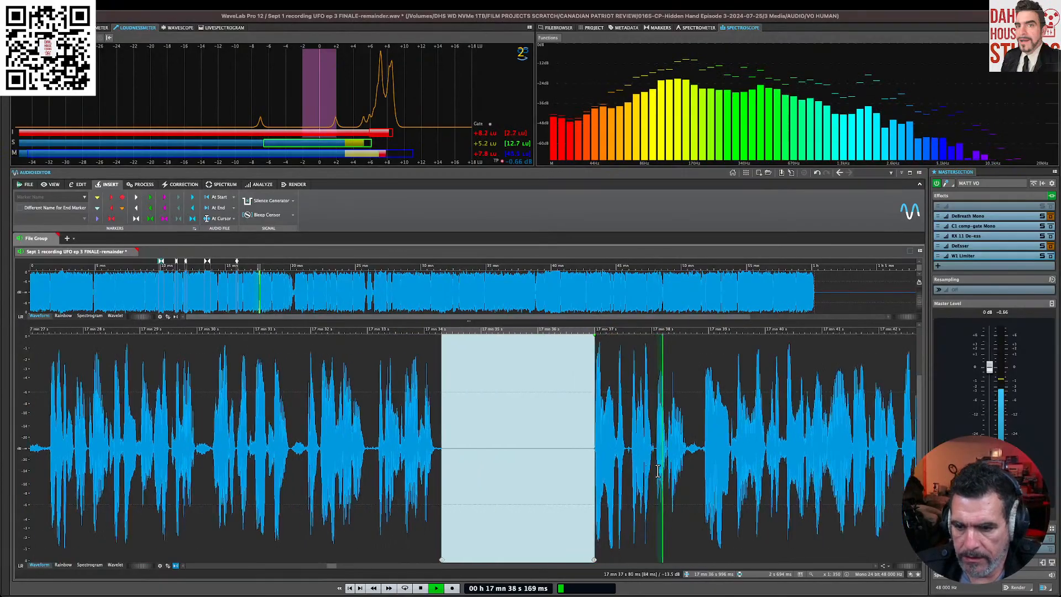
pyautogui.click(465, 437)
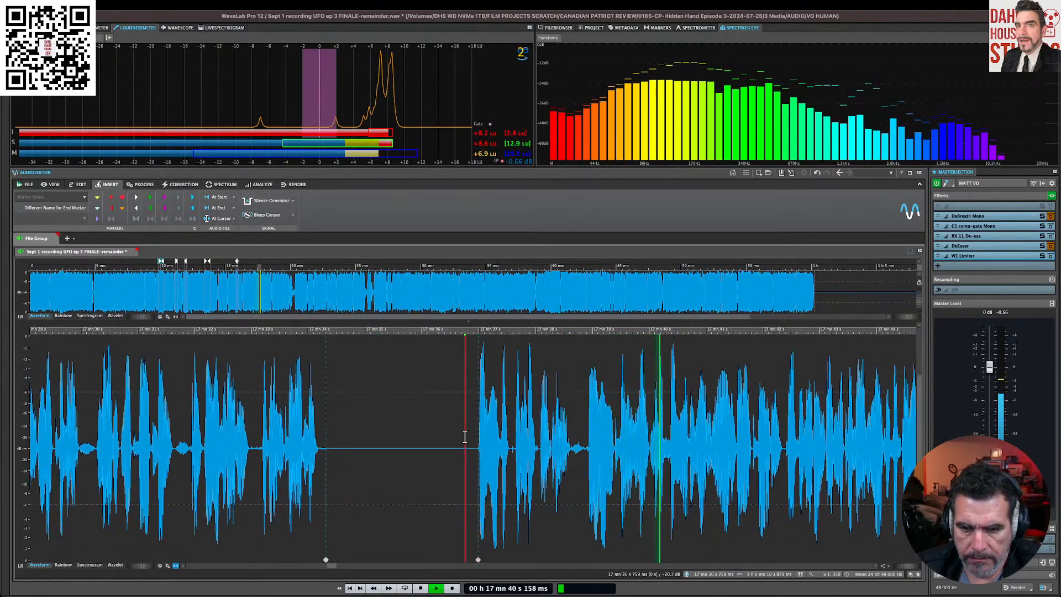
pyautogui.press('space')
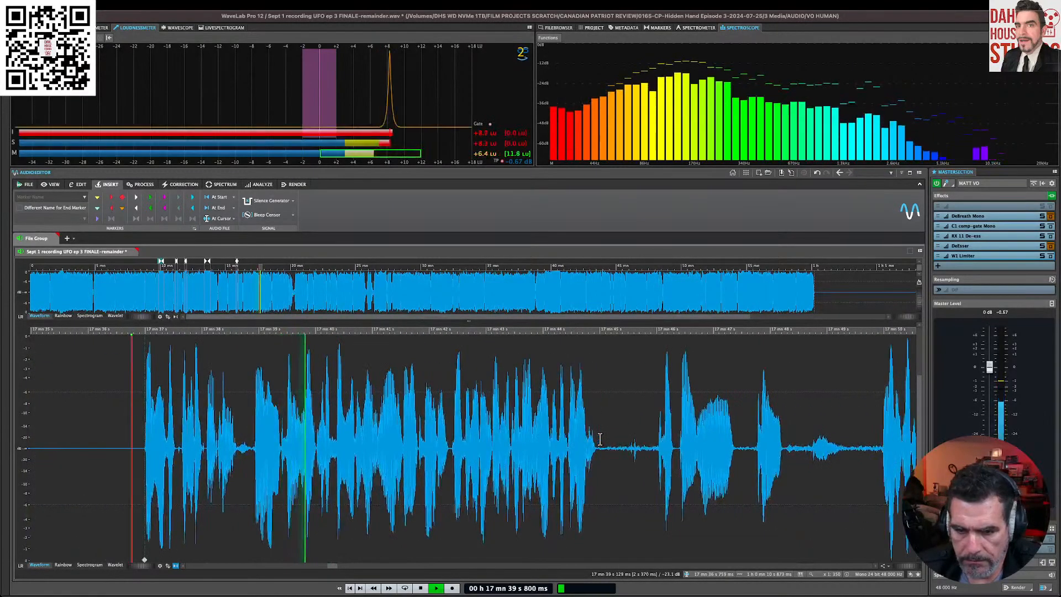
# Step: Play from about 17 min 44.0 s and silence the passage from about 17 min 45.4 s to 17 min 49.8 s
pyautogui.click(541, 446)
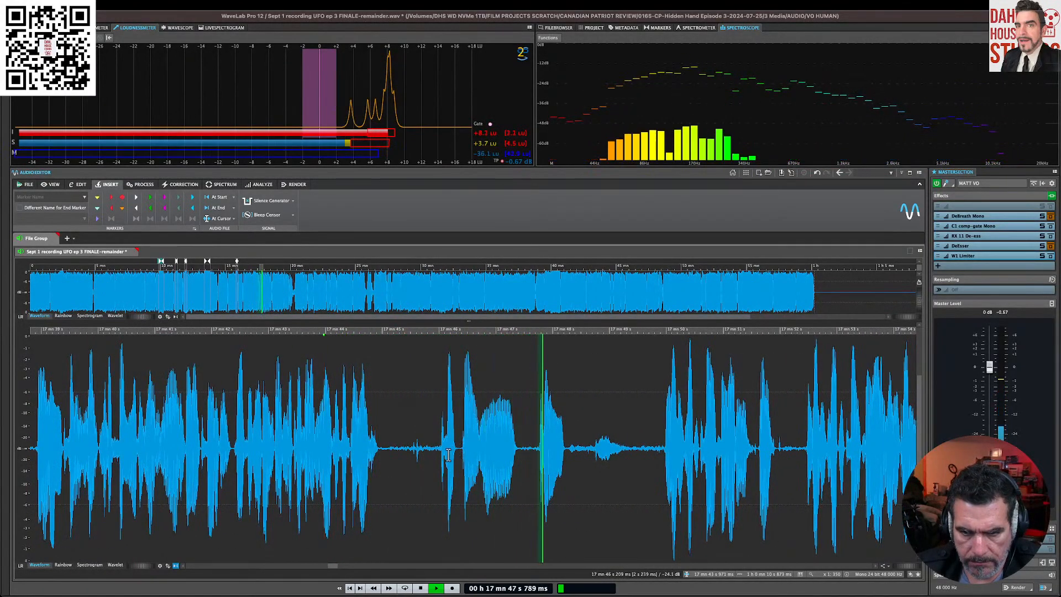
pyautogui.moveTo(407, 473); pyautogui.dragTo(655, 479)
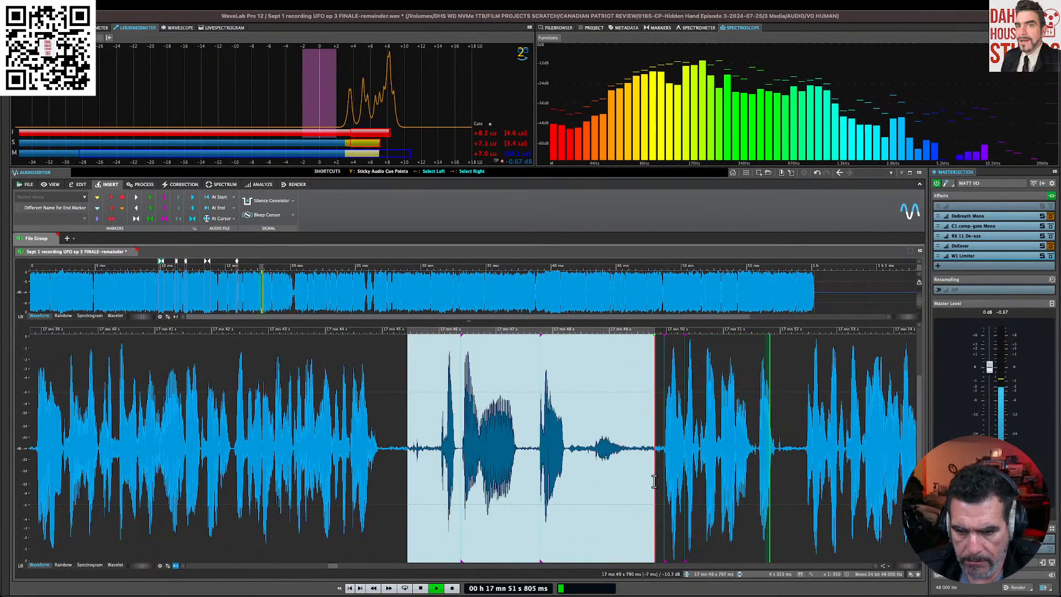
pyautogui.press('space')
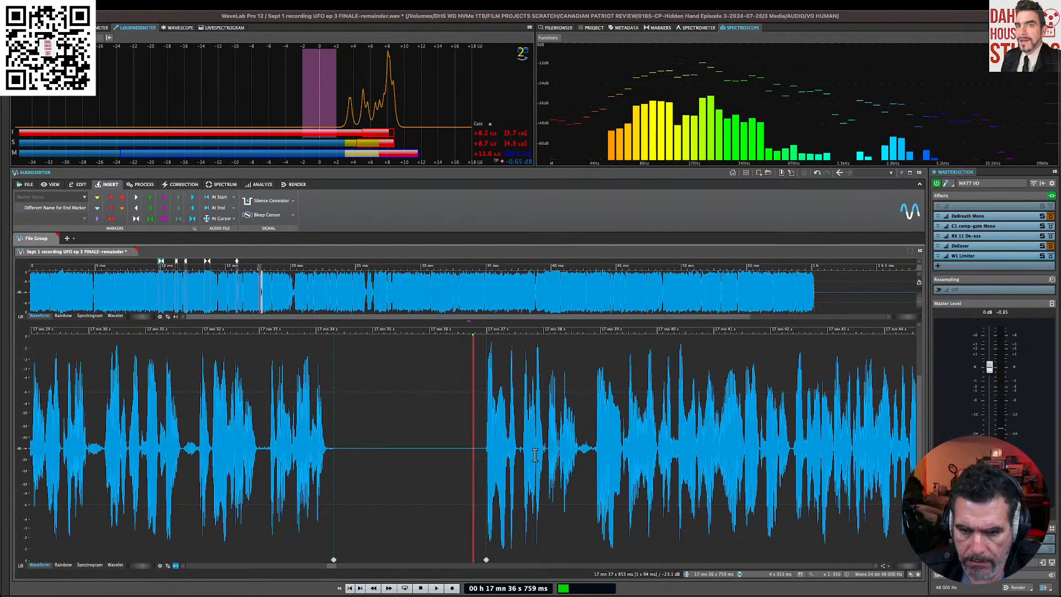
# Step: Play from about 17 min 49.9 s and delete the passage from about 17 min 49.8 s to 17 min 52.4 s
pyautogui.hscroll(10, 534, 454)
pyautogui.click(639, 452)
pyautogui.press('space')
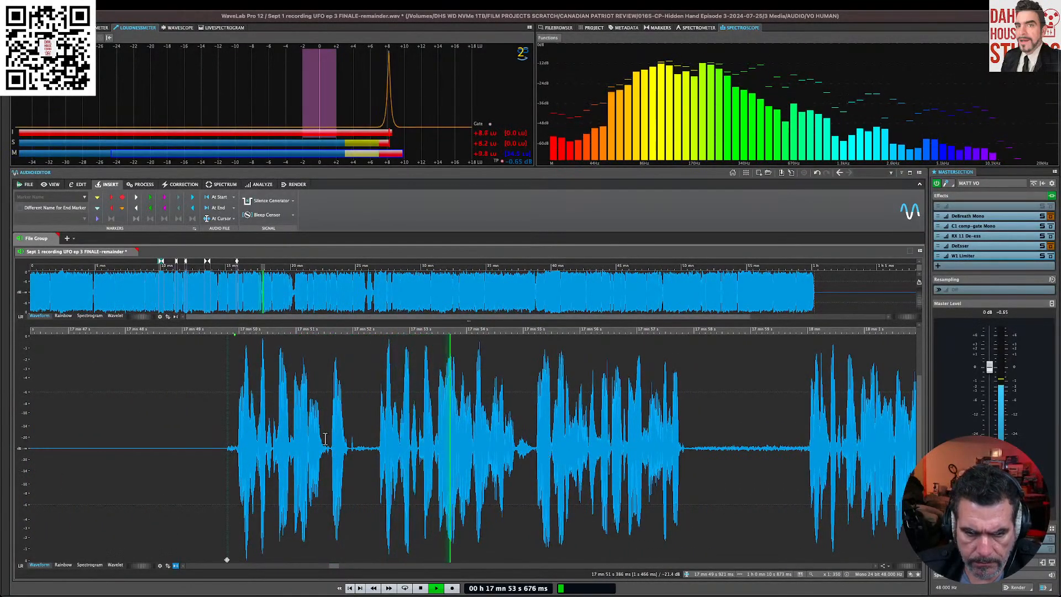
pyautogui.moveTo(378, 442); pyautogui.dragTo(226, 448)
pyautogui.press('Delete')
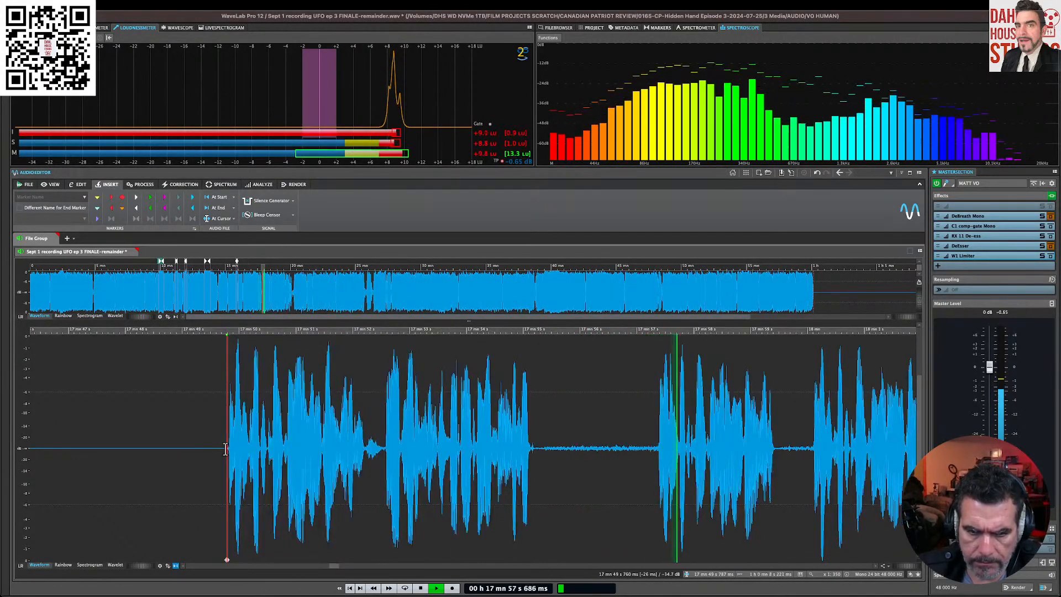
# Step: Play from about 17 min 54.0 s and delete the passage from about 17 min 49.8 s to 18 min 0.1 s
pyautogui.click(465, 418)
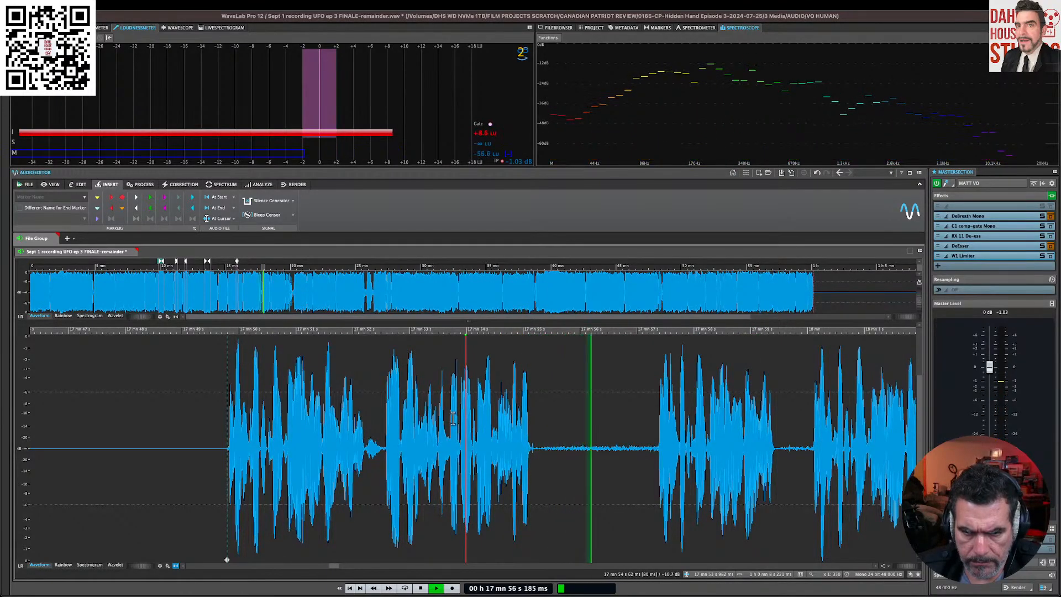
pyautogui.moveTo(656, 440); pyautogui.dragTo(227, 446)
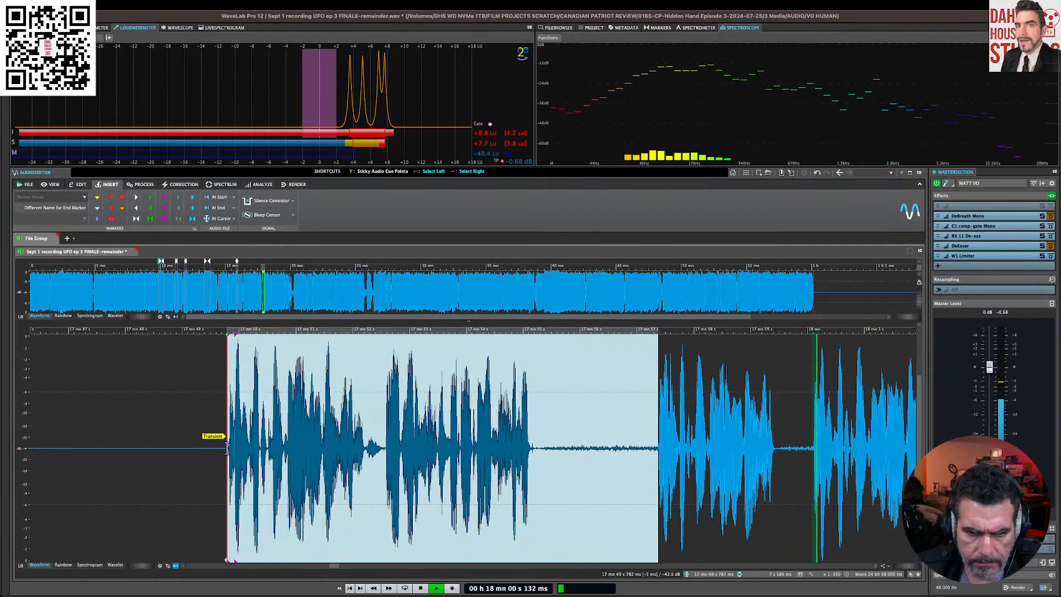
pyautogui.press('space')
pyautogui.moveTo(658, 456); pyautogui.dragTo(807, 480)
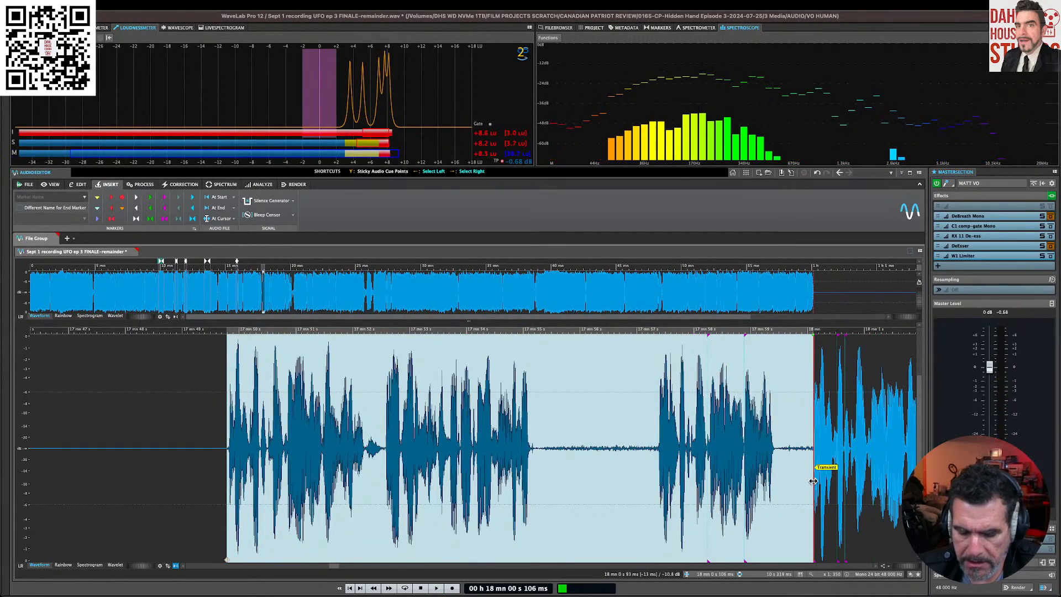
pyautogui.press('Delete')
# Step: Play across the new cut and delete the passage from about 17 min 49.8 s to 17 min 53.2 s
pyautogui.press('space')
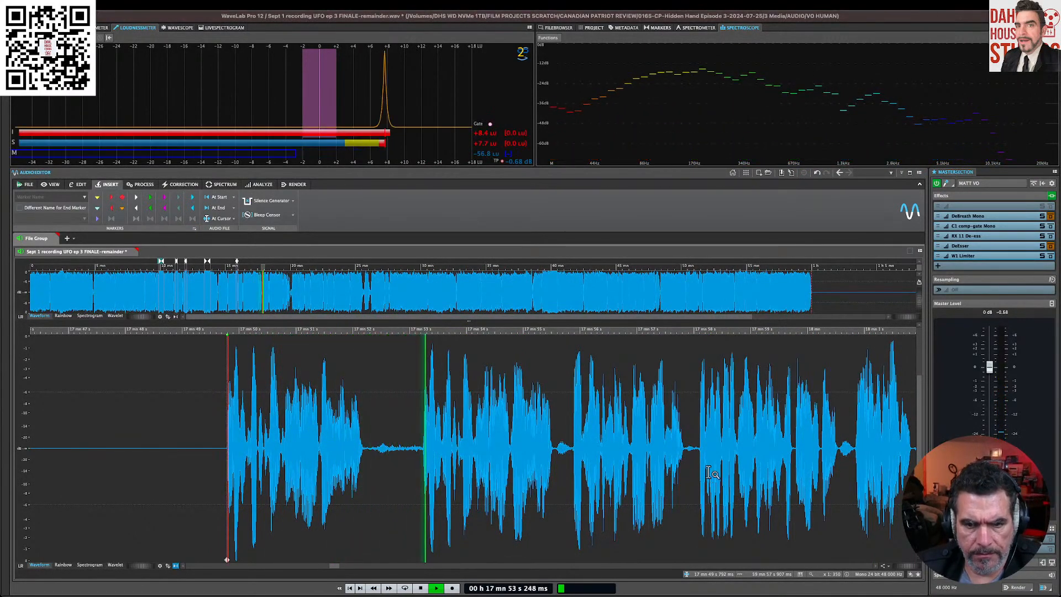
pyautogui.moveTo(421, 446); pyautogui.dragTo(226, 444)
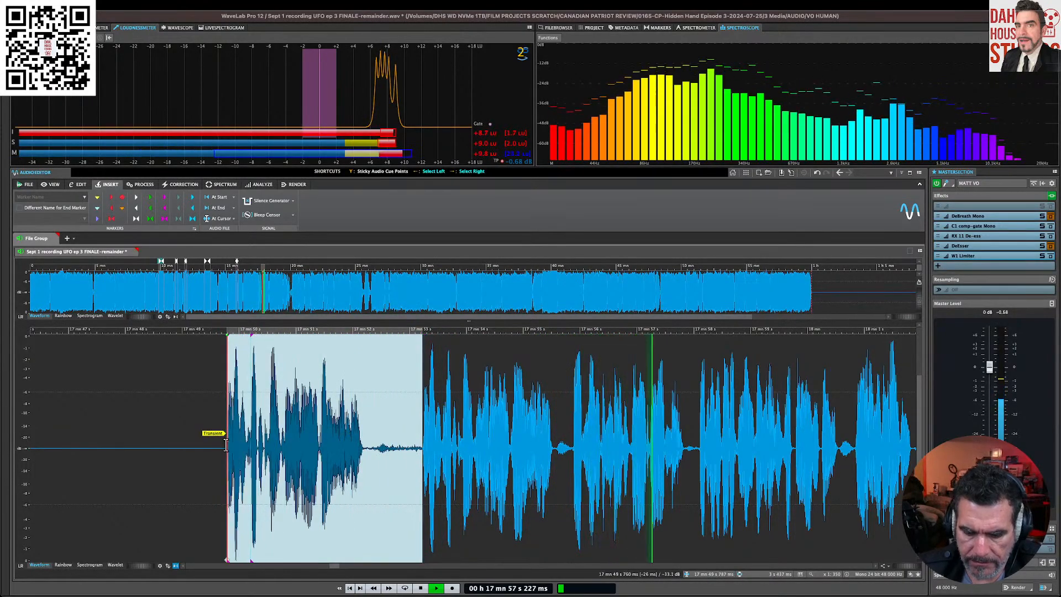
pyautogui.press('Delete')
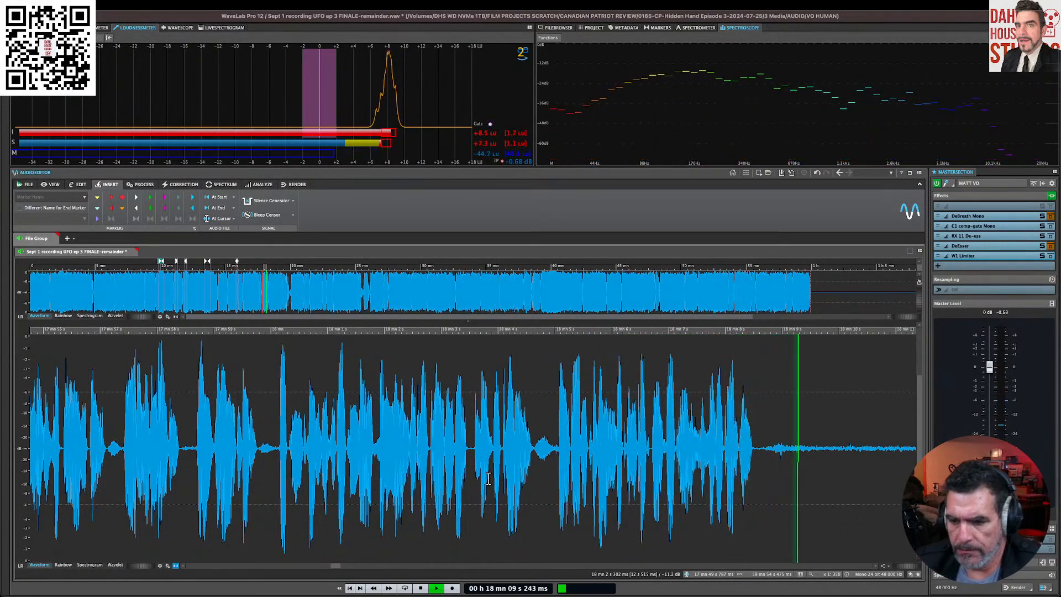
# Step: Play from about 18 min 8.6 s and 18 min 17.5 s, and delete the passage from about 18 min 11.4 s to 18 min 22.3 s
pyautogui.click(762, 442)
pyautogui.hscroll(7, 762, 442)
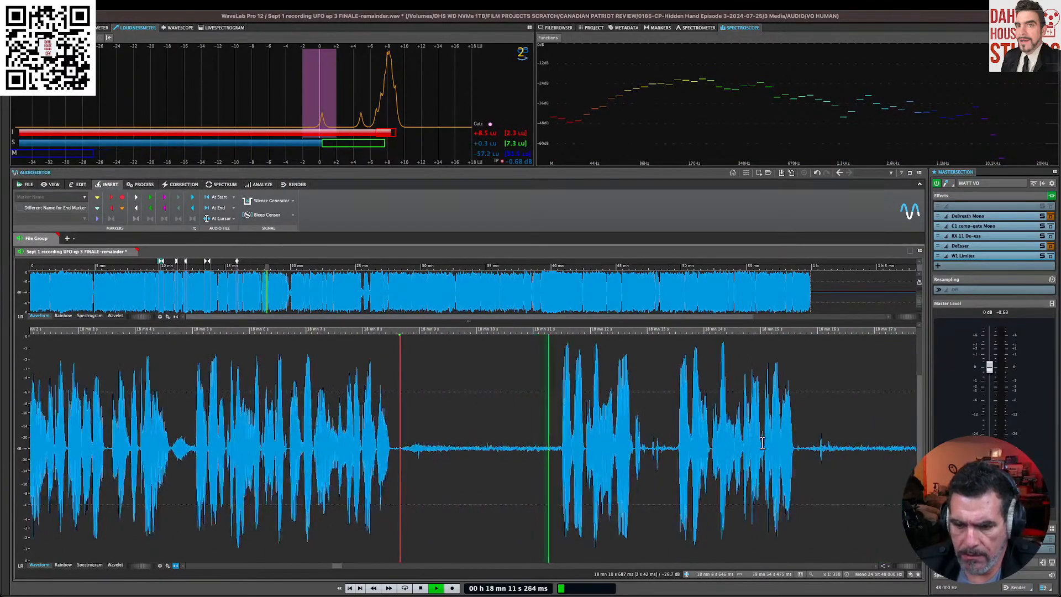
pyautogui.hscroll(3, 573, 436)
pyautogui.hscroll(1, 573, 436)
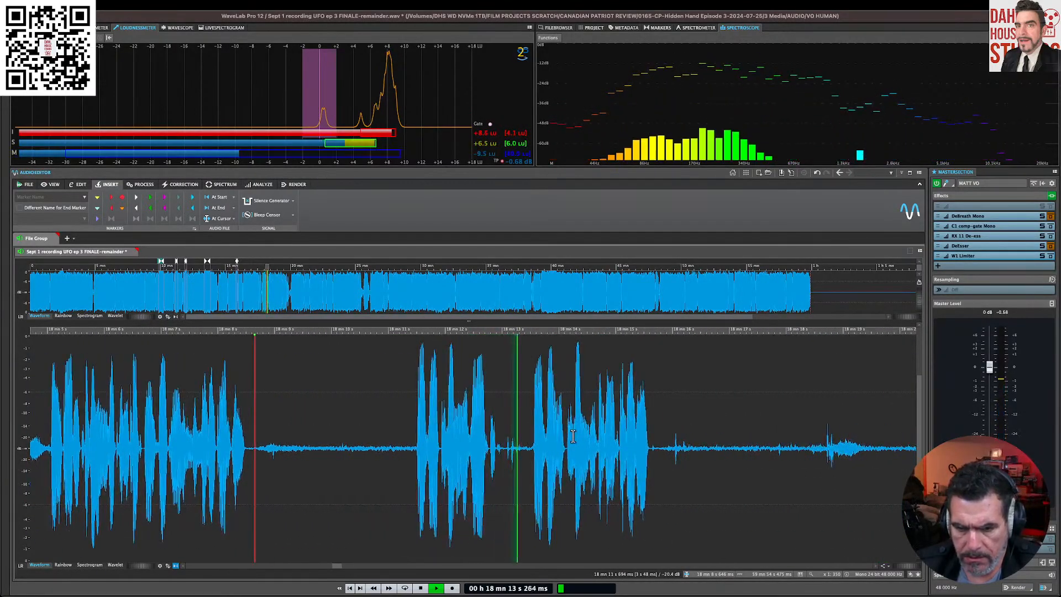
pyautogui.hscroll(3, 436, 443)
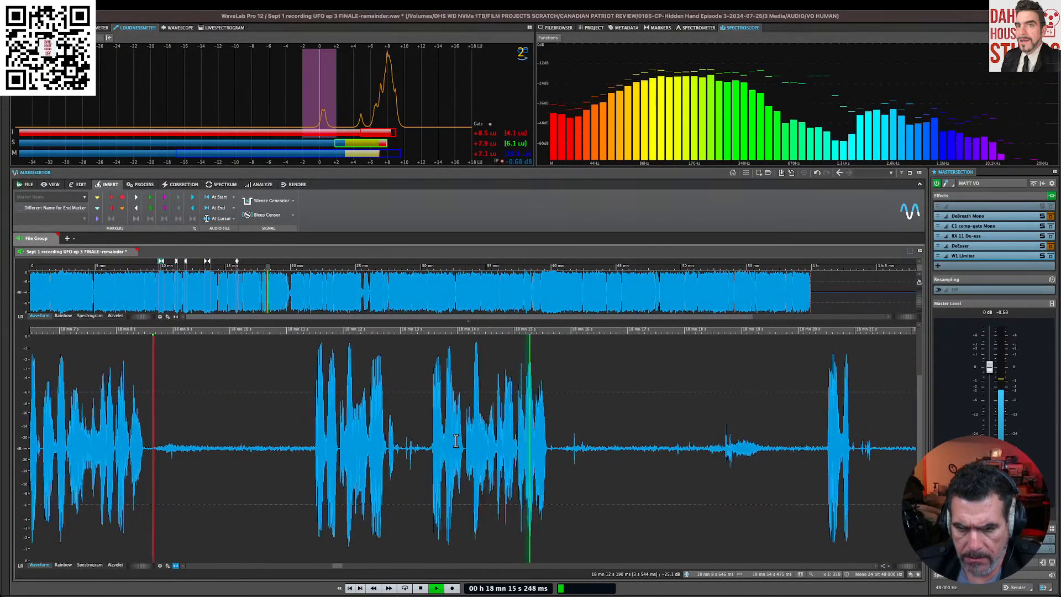
pyautogui.hscroll(-7, 455, 441)
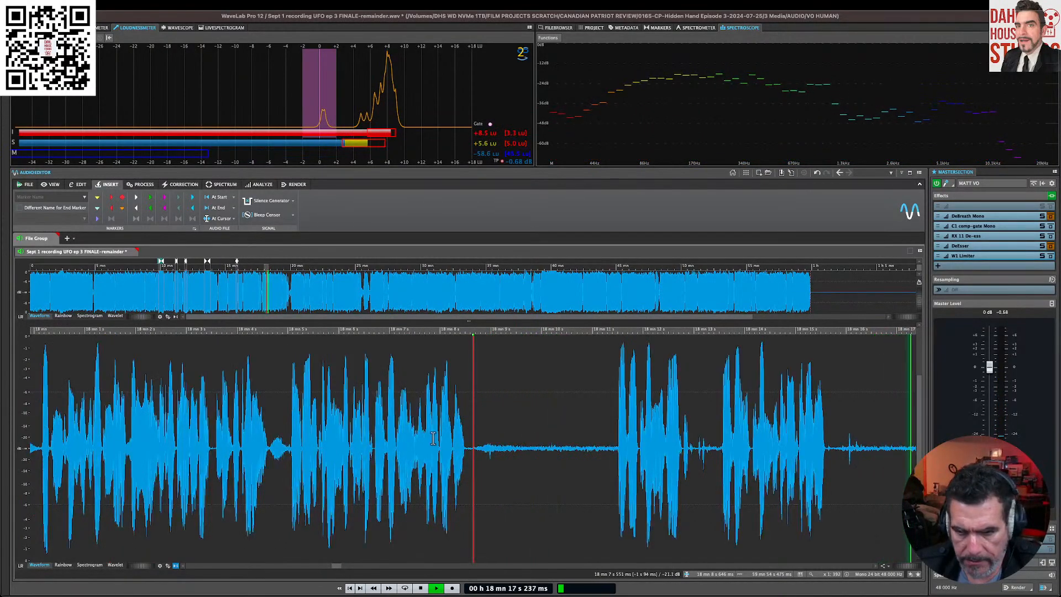
pyautogui.click(48, 428)
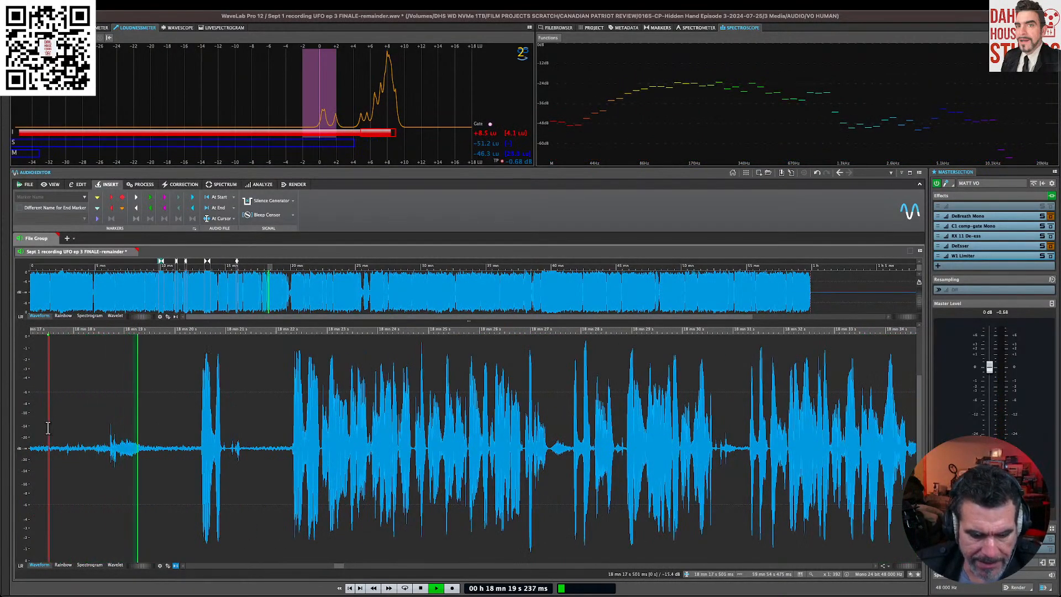
pyautogui.press('Down')
pyautogui.press('Down')
pyautogui.press('Down')
pyautogui.press('space')
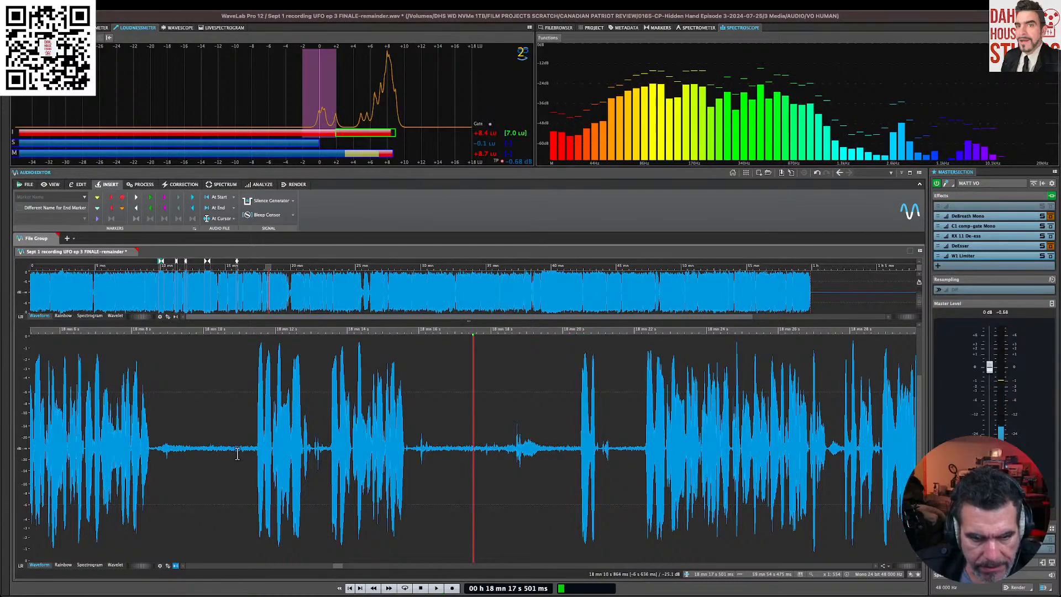
pyautogui.moveTo(256, 448); pyautogui.dragTo(632, 488)
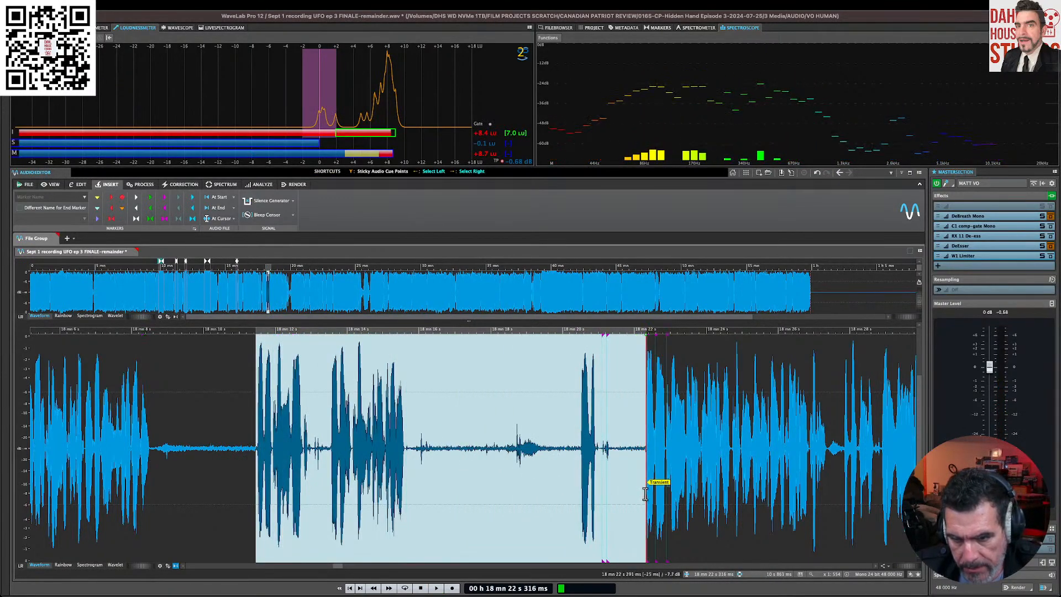
pyautogui.press('Delete')
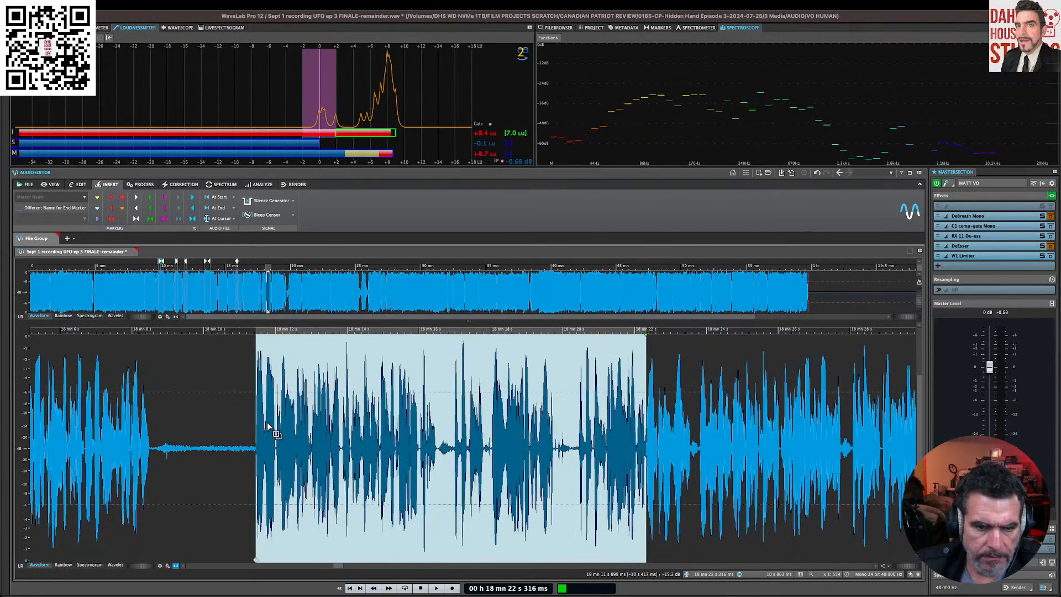
# Step: Play from about 18 min 11.3 s and 18 min 17.8 s, and delete the passage from about 18 min 17.0 s to 18 min 20.5 s
pyautogui.click(253, 413)
pyautogui.press('space')
pyautogui.hscroll(1, 296, 416)
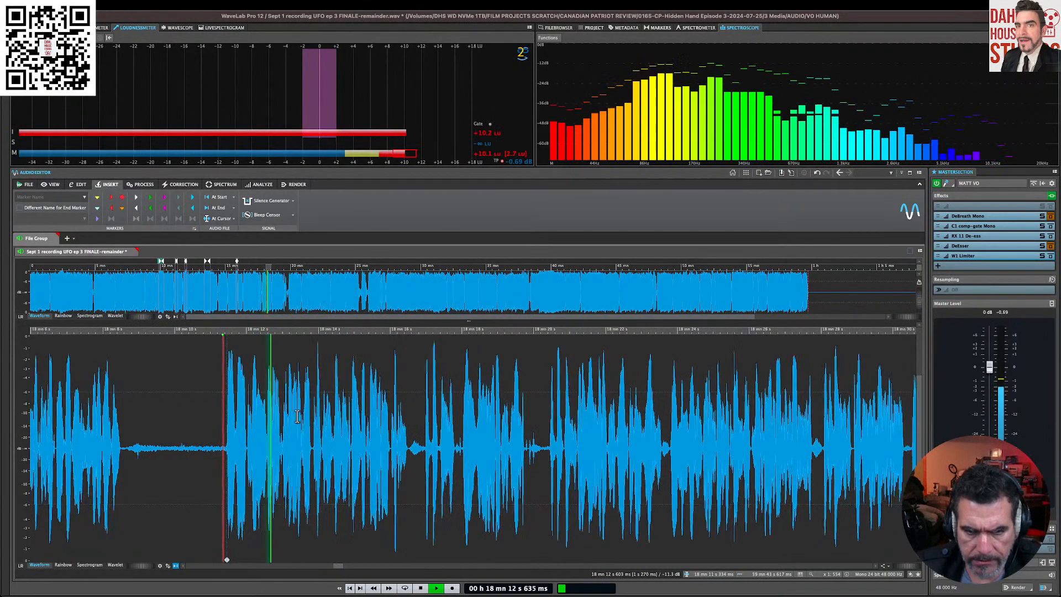
pyautogui.hscroll(2, 297, 416)
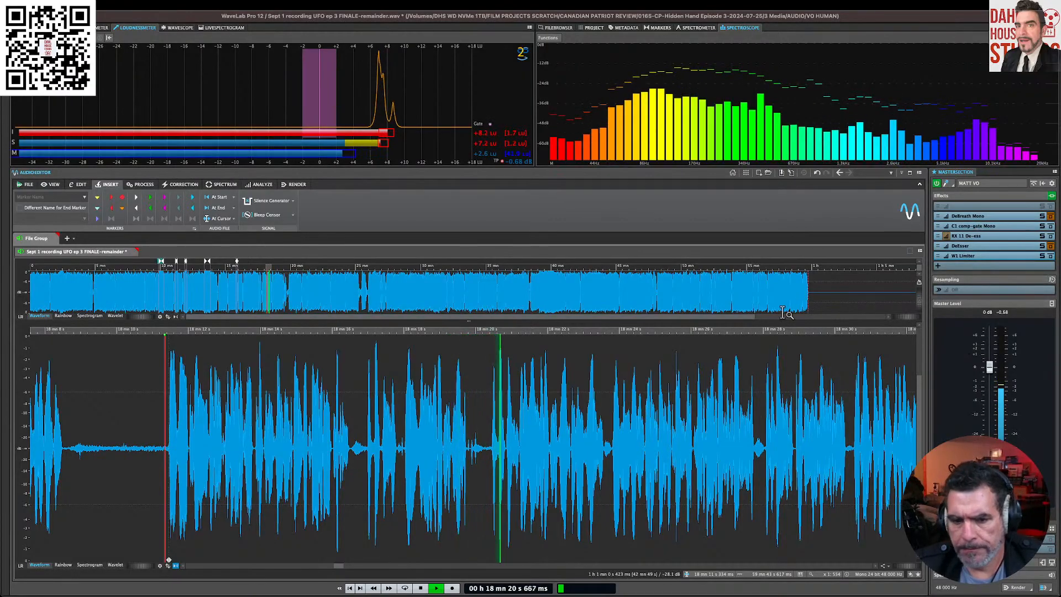
pyautogui.click(397, 453)
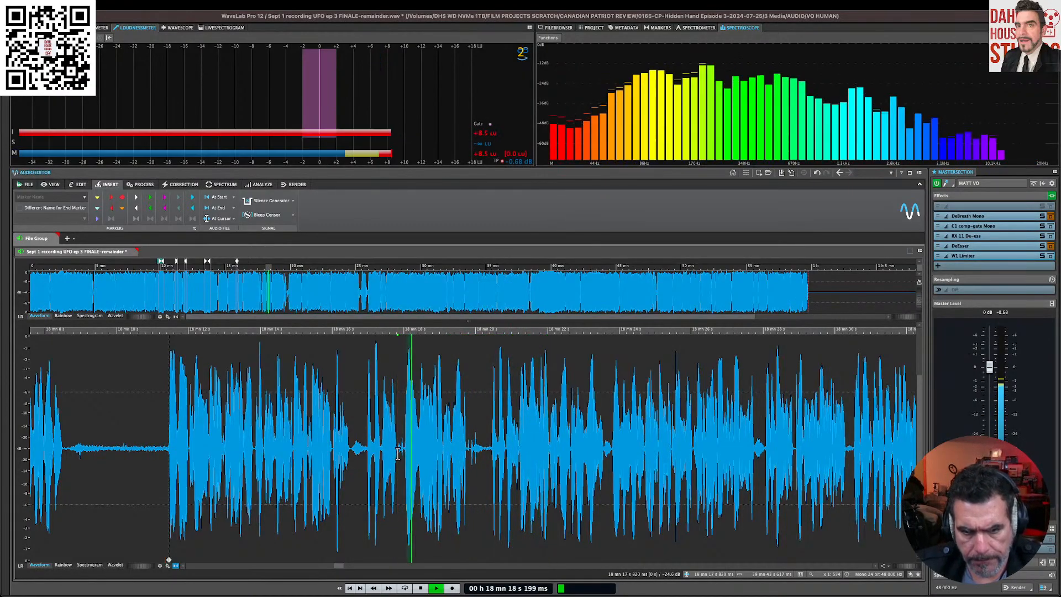
pyautogui.moveTo(366, 446); pyautogui.dragTo(490, 456)
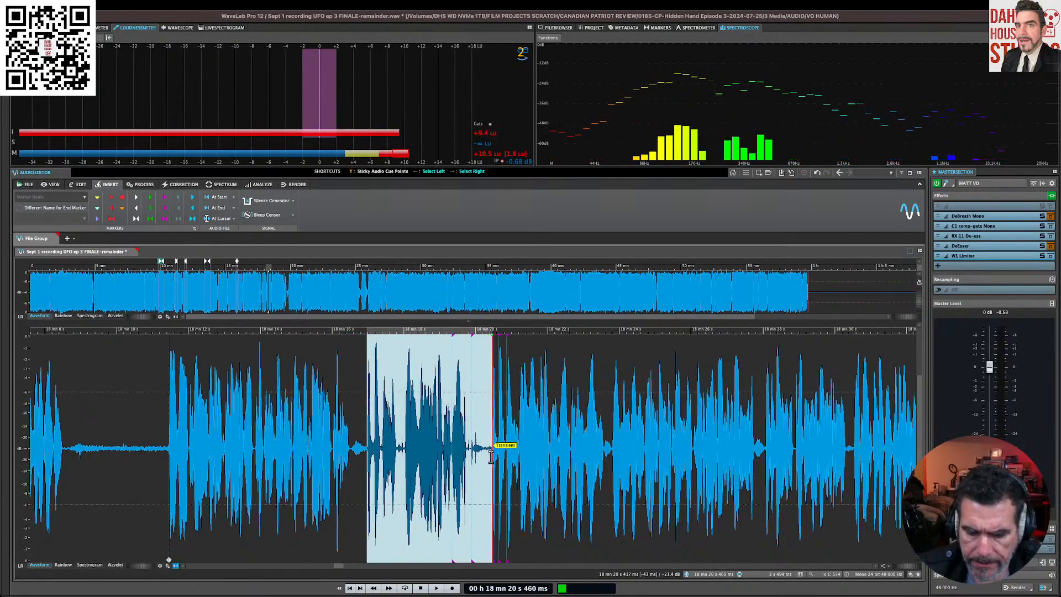
pyautogui.press('Delete')
# Step: Play from about 18 min 19.3 s and 18 min 39.8 s, and delete the passage from about 18 min 39.1 s to 18 min 44.8 s
pyautogui.press('space')
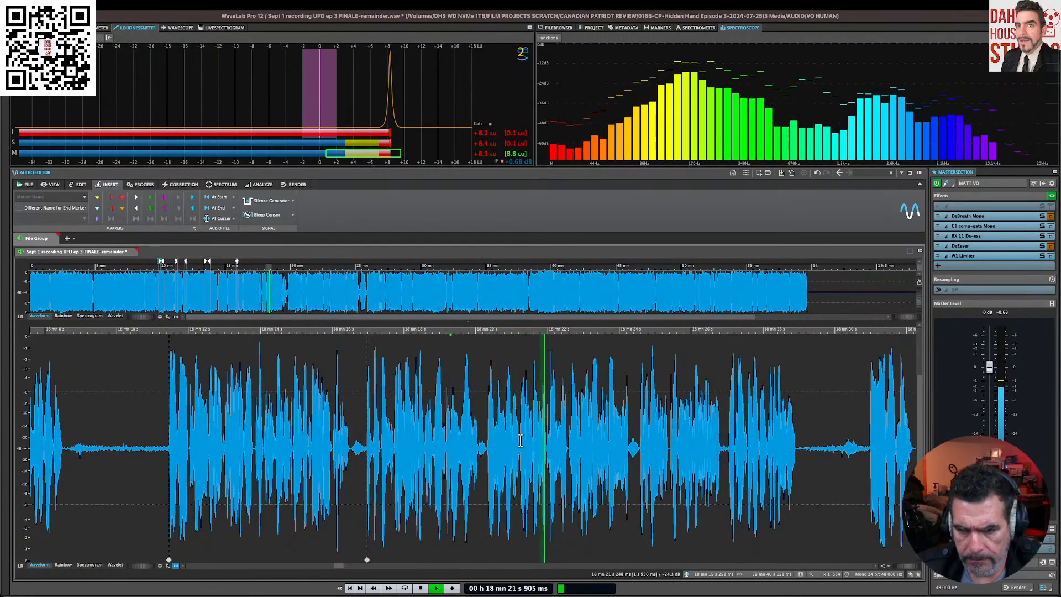
pyautogui.hscroll(3, 470, 439)
pyautogui.hscroll(4, 520, 440)
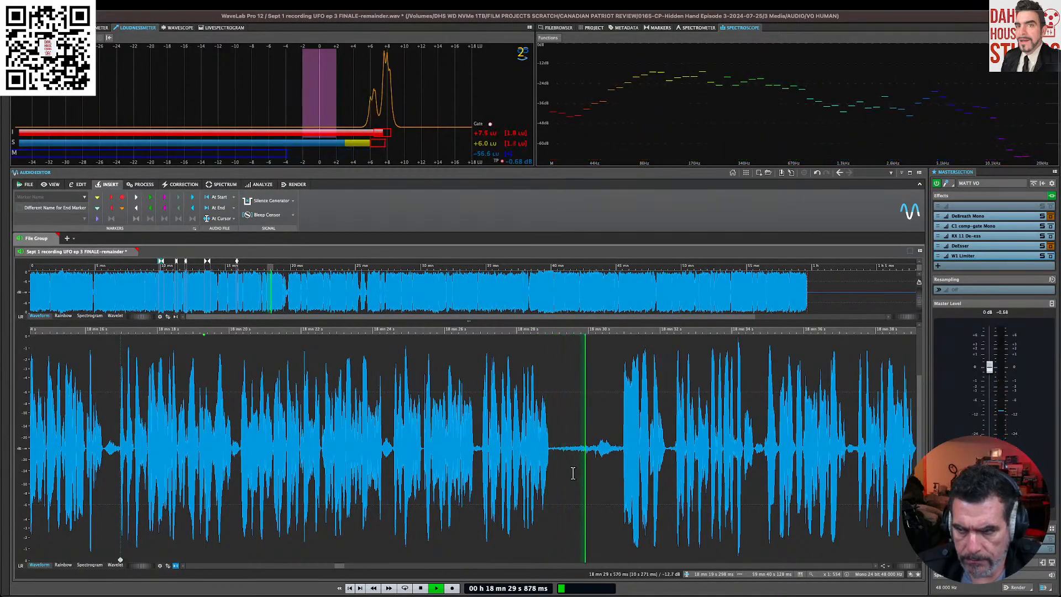
pyautogui.hscroll(4, 569, 480)
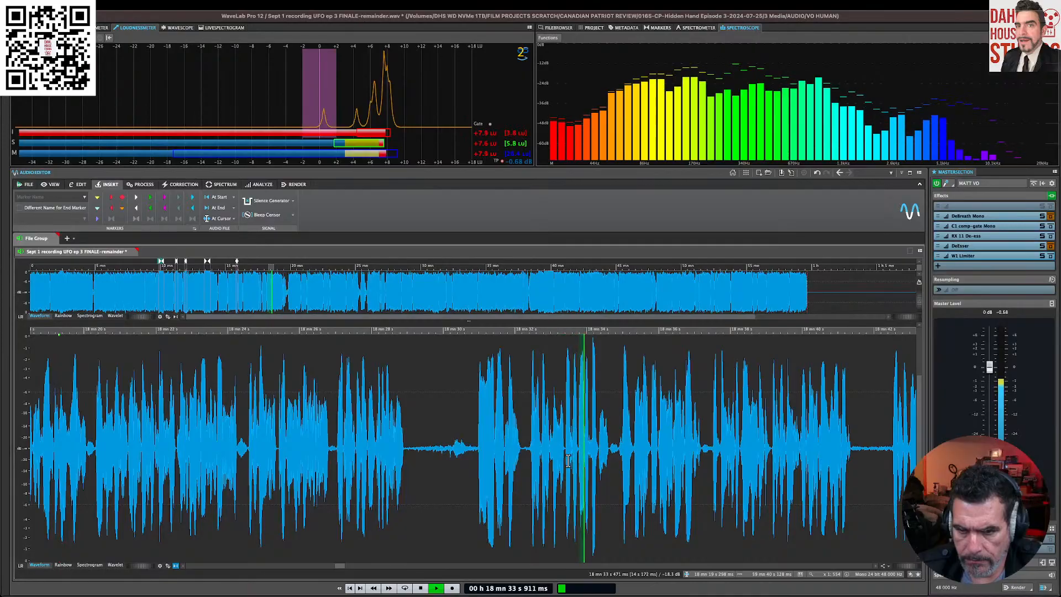
pyautogui.hscroll(1, 567, 460)
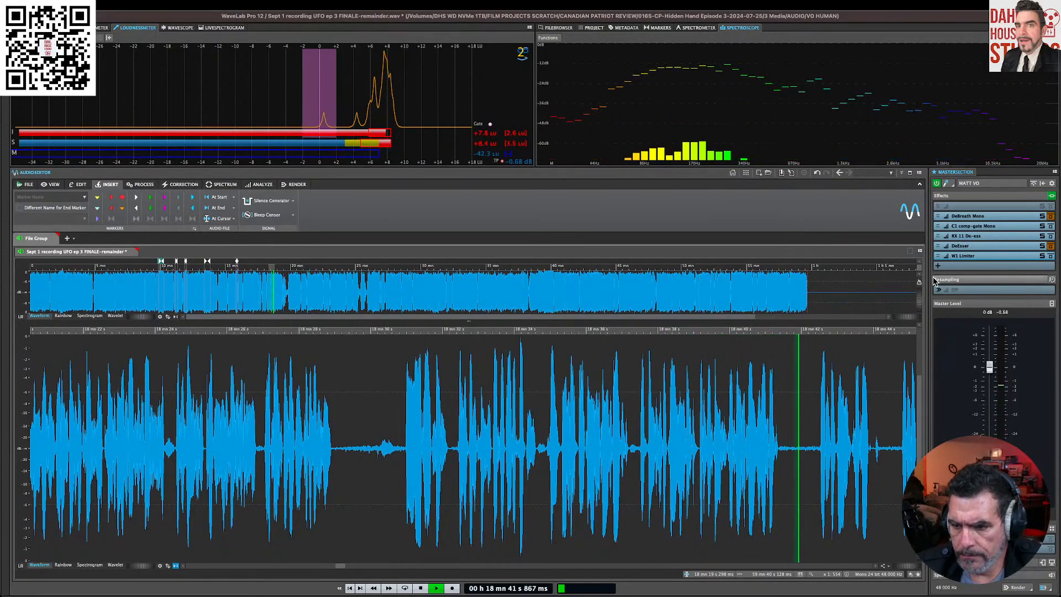
pyautogui.click(722, 454)
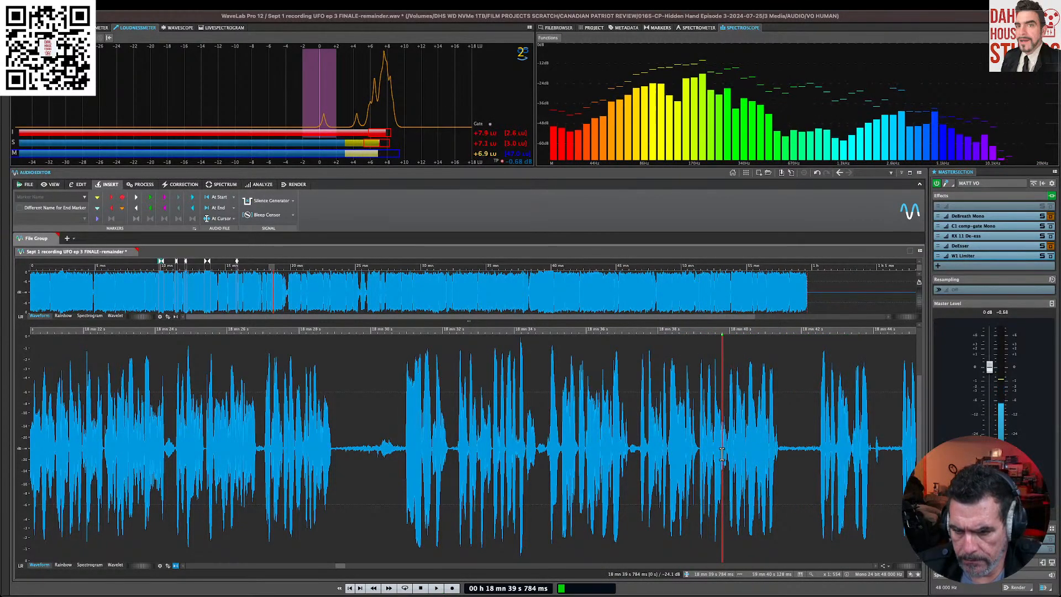
pyautogui.press('space')
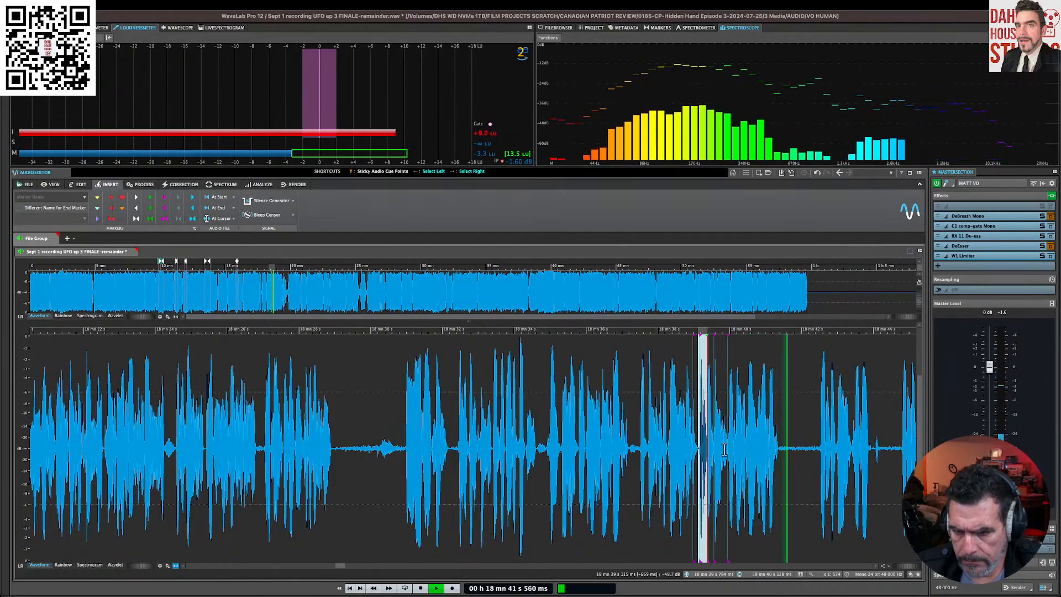
pyautogui.keyDown('shift'); pyautogui.click(822, 460); pyautogui.keyUp('shift')
pyautogui.moveTo(822, 460); pyautogui.dragTo(900, 471)
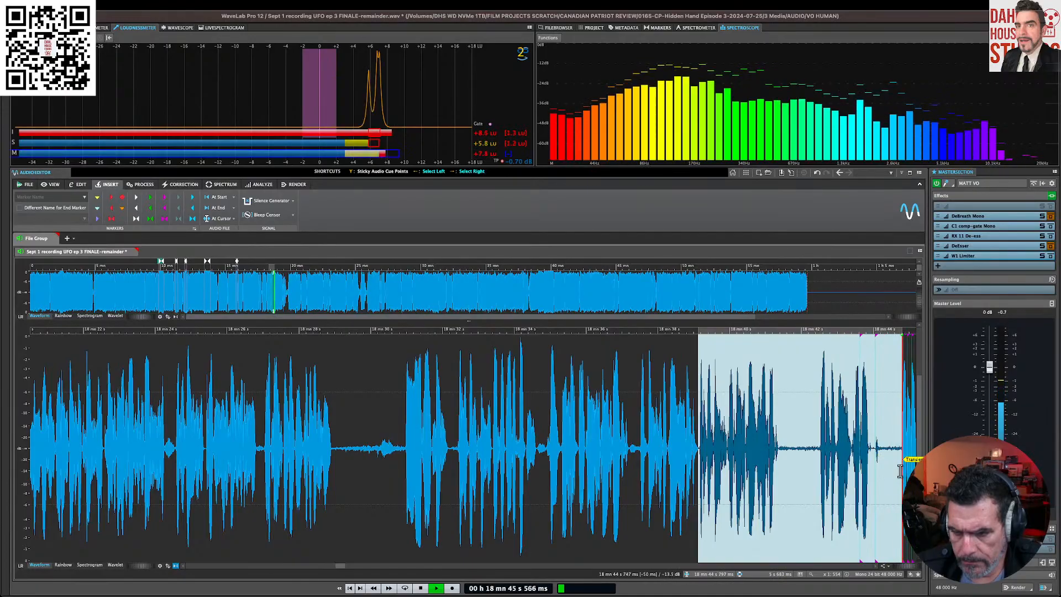
pyautogui.hscroll(4, 900, 470)
pyautogui.press('Delete')
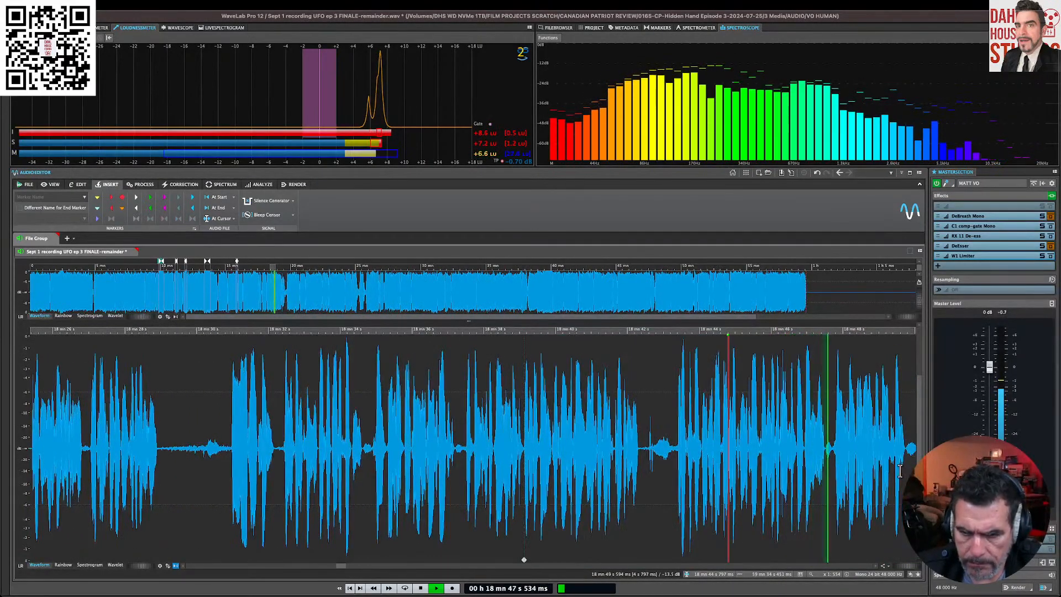
# Step: Play briefly from about 18 min 42.5 s and move the effects above W1 Limiter up one slot, from DeBreath Mono through DeEsser
pyautogui.click(644, 438)
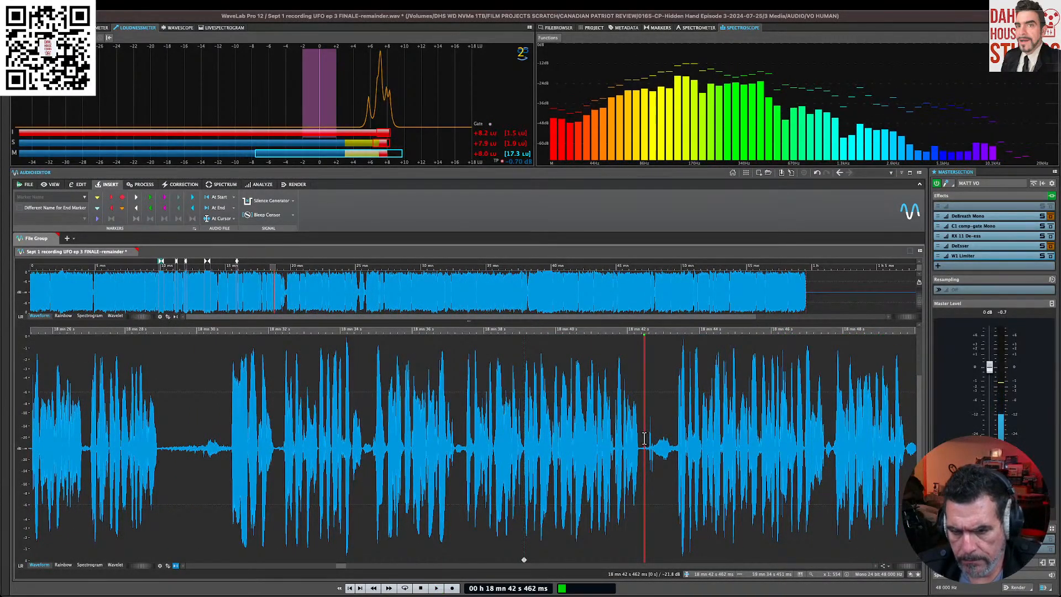
pyautogui.press('space')
pyautogui.press('space')
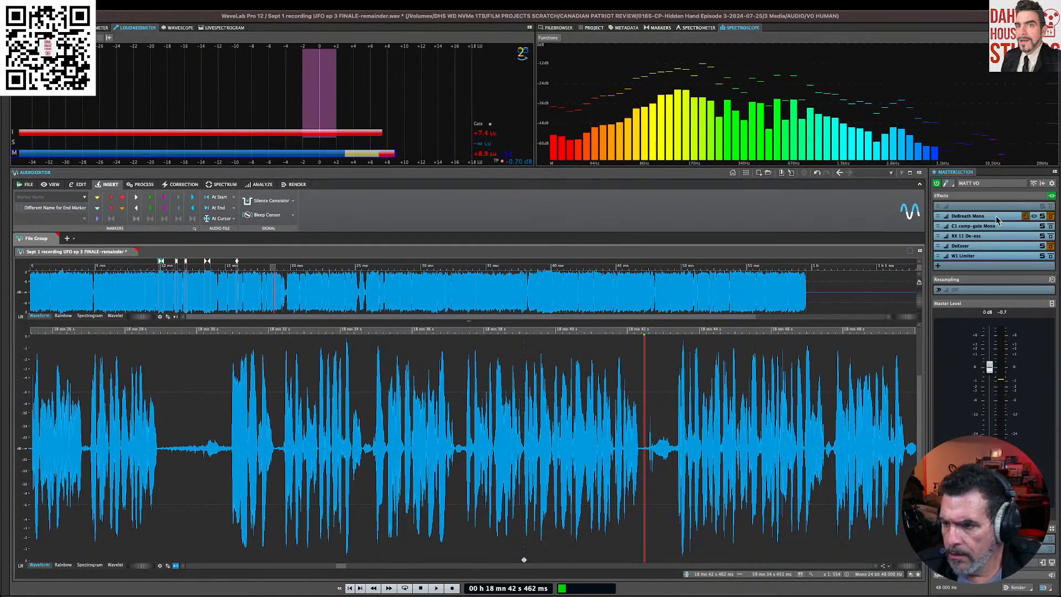
pyautogui.moveTo(994, 211); pyautogui.dragTo(984, 217)
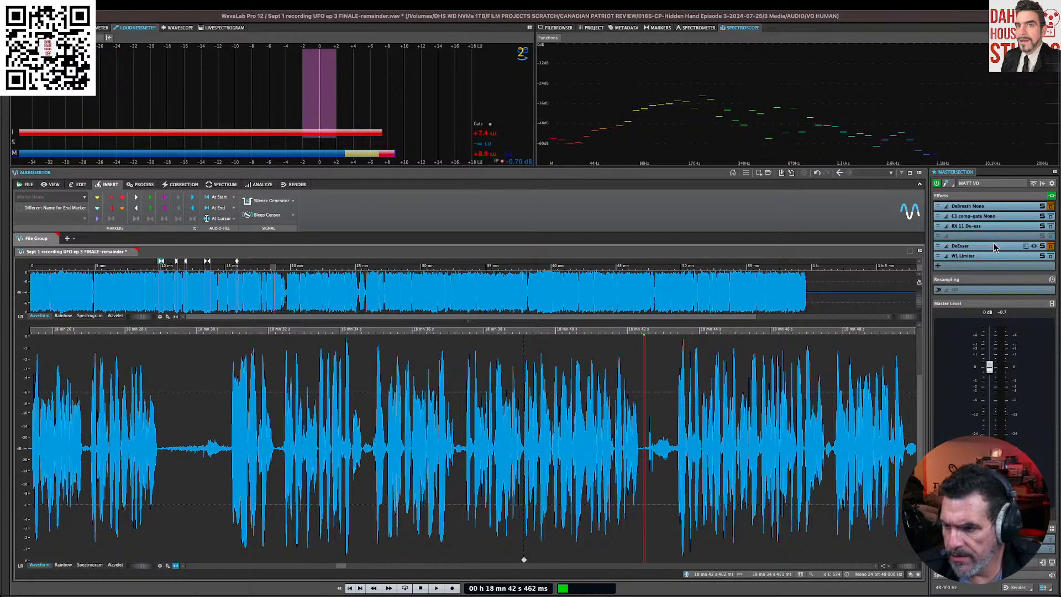
pyautogui.moveTo(994, 239); pyautogui.dragTo(994, 236)
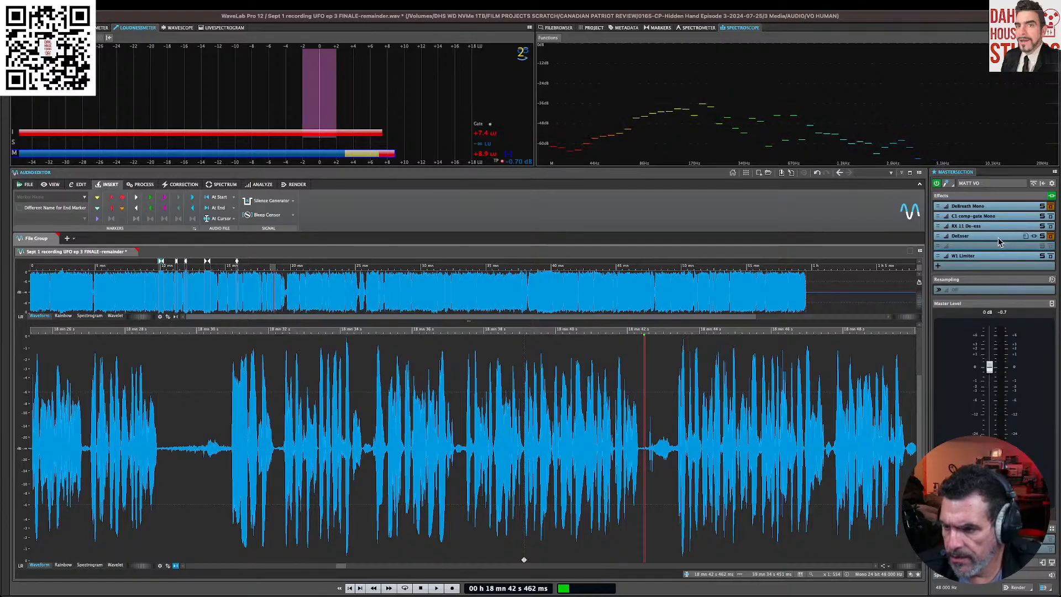
# Step: Insert the accentize DialogueEnhance2 effect in the empty slot before W1 Limiter and play from about 18 min 42.5 s
pyautogui.click(986, 243)
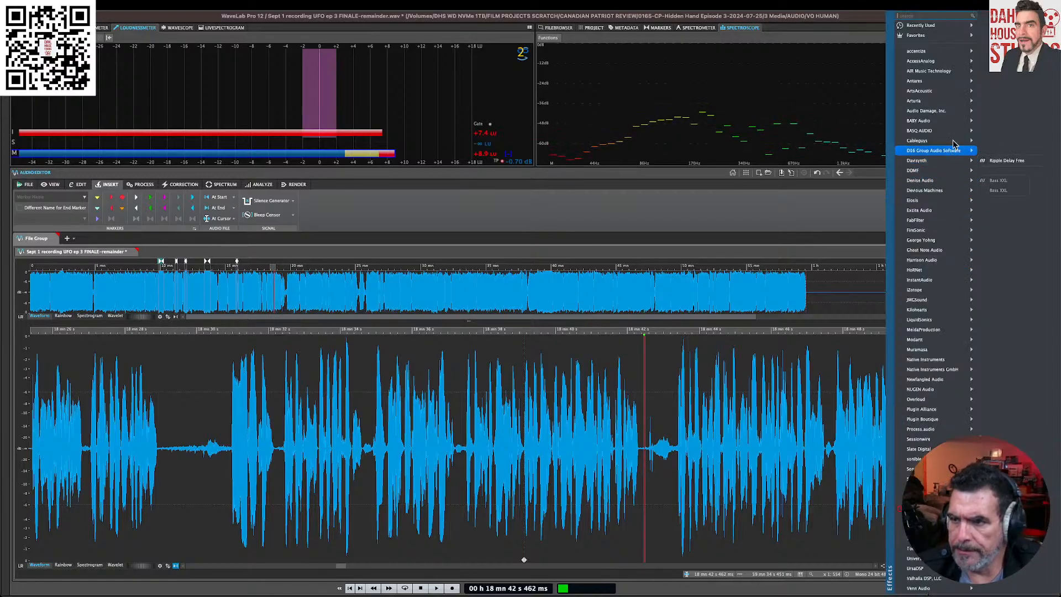
pyautogui.moveTo(951, 55)
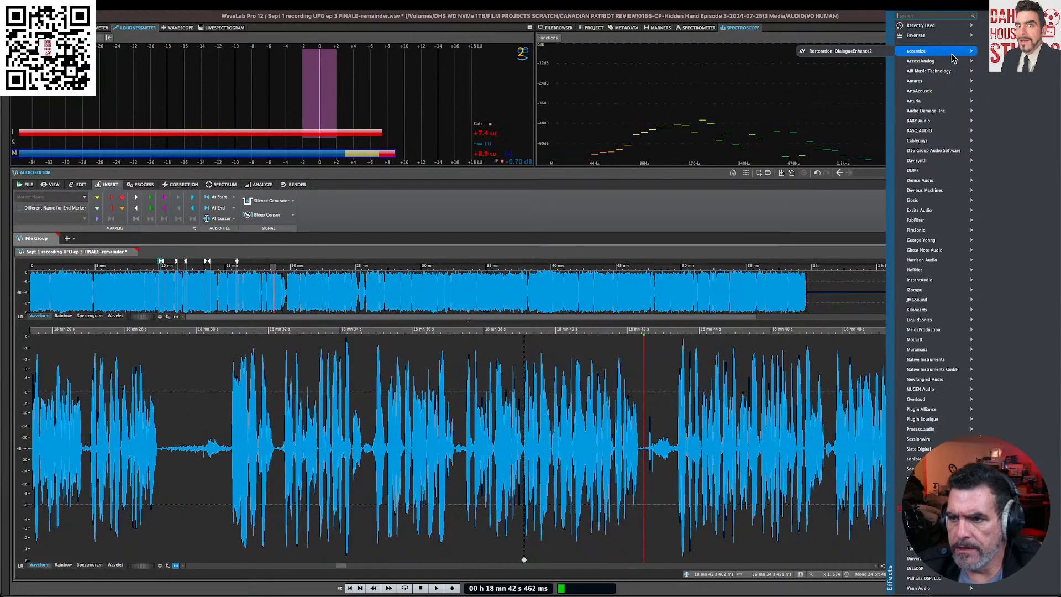
pyautogui.click(871, 53)
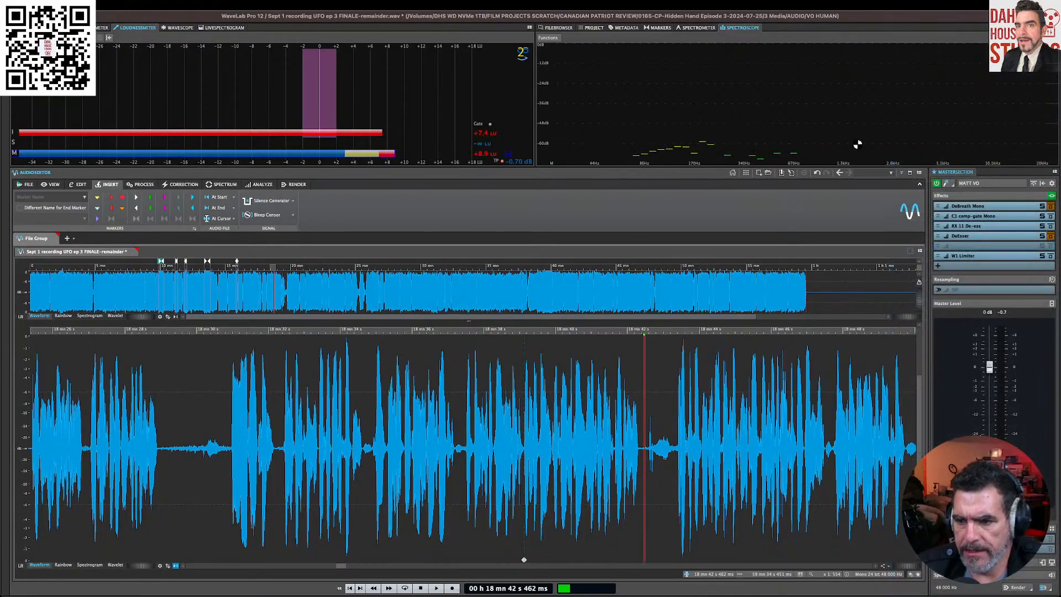
pyautogui.moveTo(787, 85); pyautogui.dragTo(586, 92)
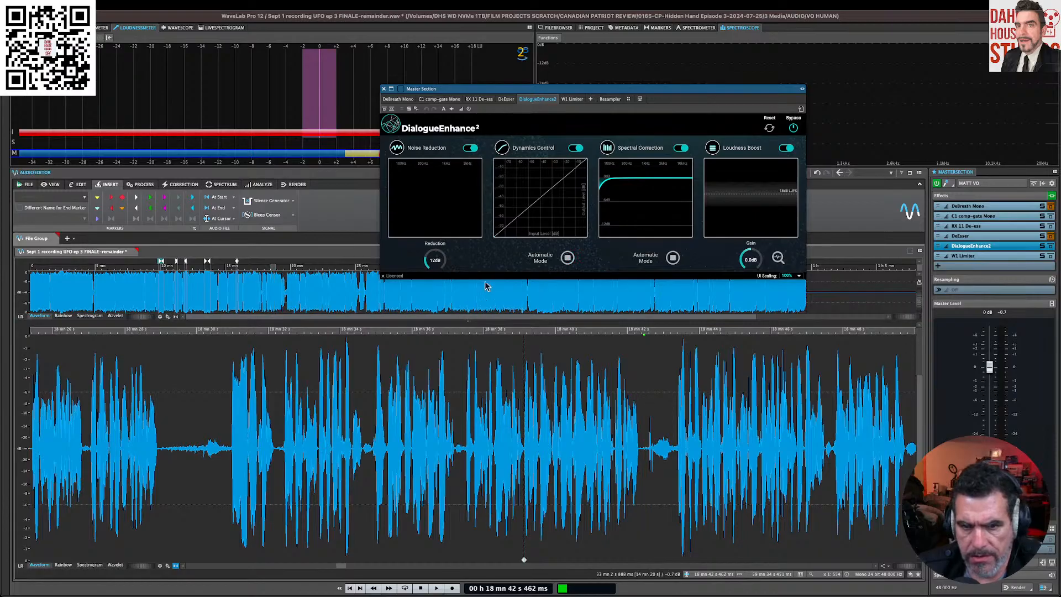
pyautogui.press('space')
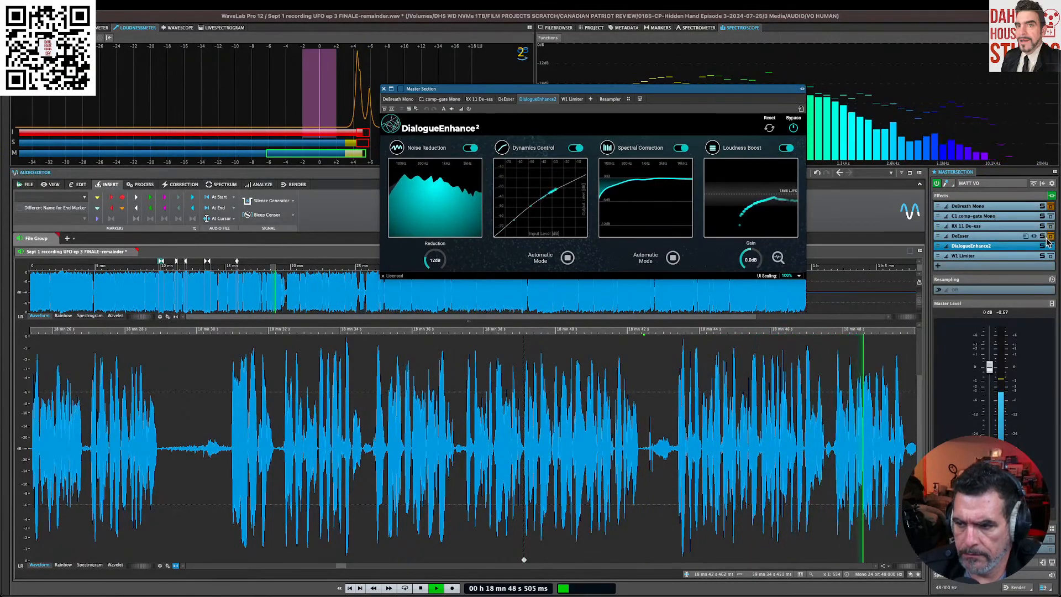
# Step: Compare DialogueEnhance2 bypassed and active, switch Spectral Correction out of automatic mode, and adjust the middle of its curve
pyautogui.click(794, 130)
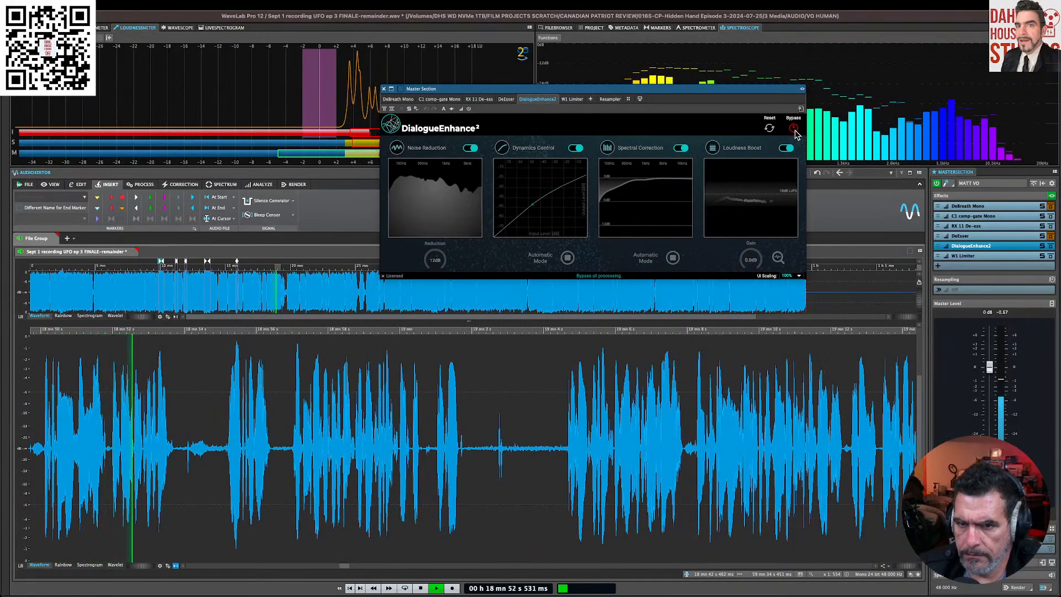
pyautogui.click(794, 130)
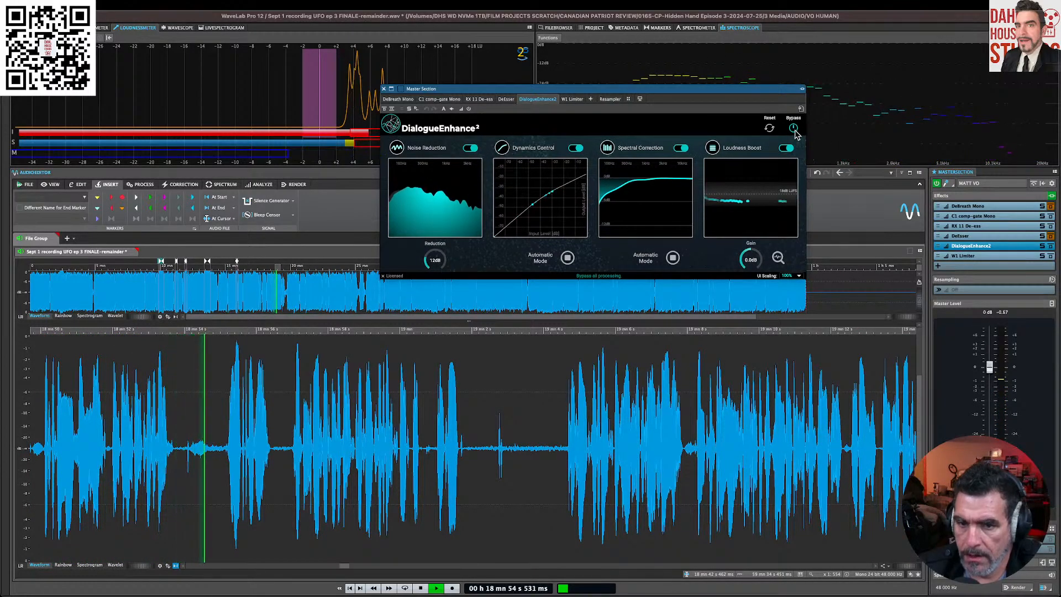
pyautogui.click(673, 257)
pyautogui.moveTo(624, 193)
pyautogui.mouseDown()
pyautogui.moveTo(612, 184)
pyautogui.moveTo(642, 184)
pyautogui.mouseUp()
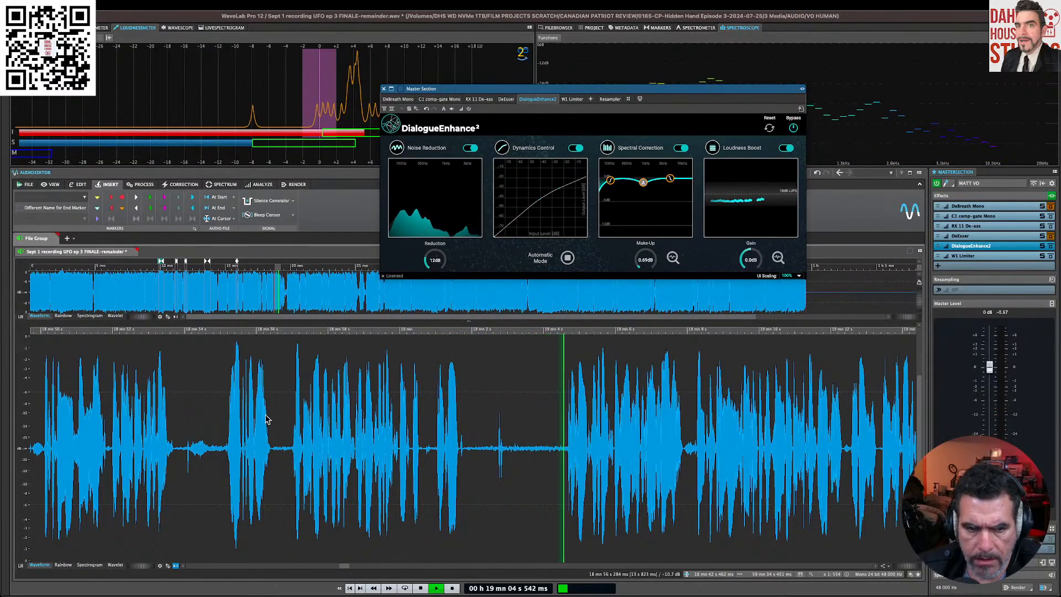
# Step: Play from about 18 min 51.6 s and raise DialogueEnhance2's Loudness Boost gain to 3.7 dB
pyautogui.click(99, 423)
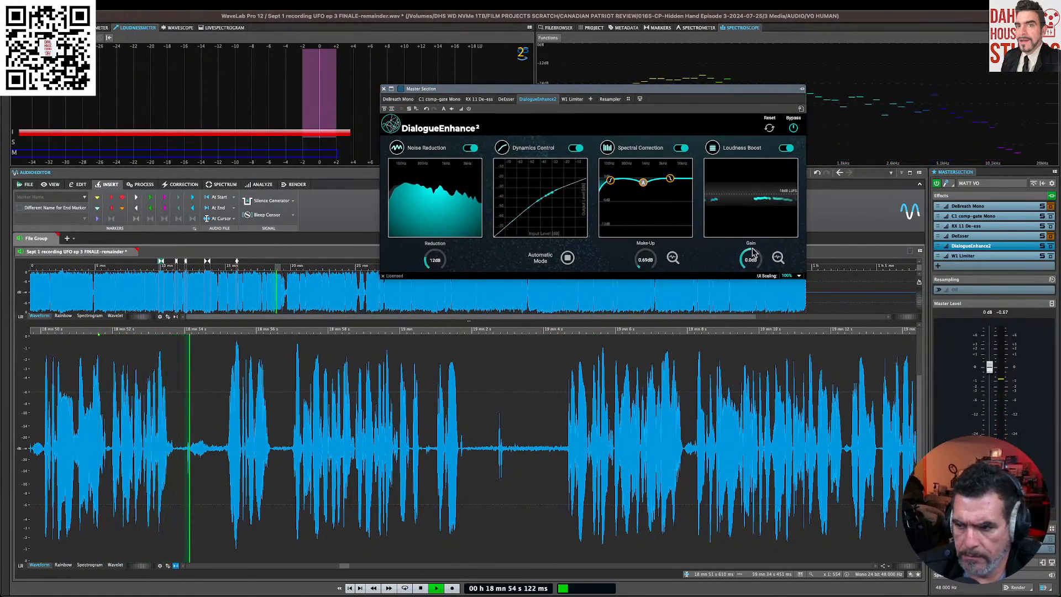
pyautogui.moveTo(750, 258); pyautogui.dragTo(750, 255)
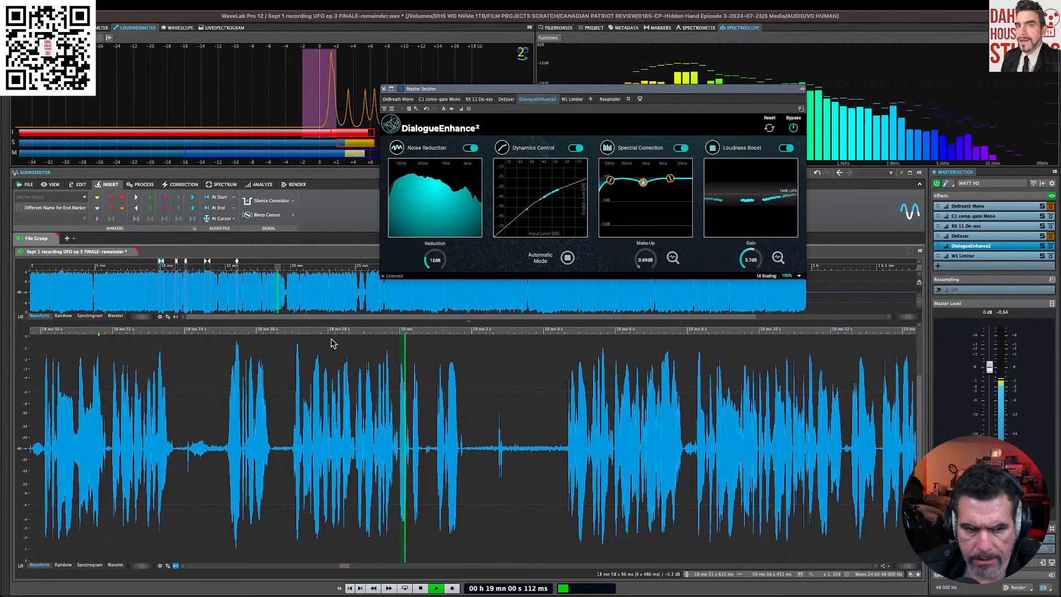
# Step: Play from about 18 min 51.4 s and delete the passage from about 18 min 55.2 s to 19 min 4.6 s
pyautogui.click(90, 408)
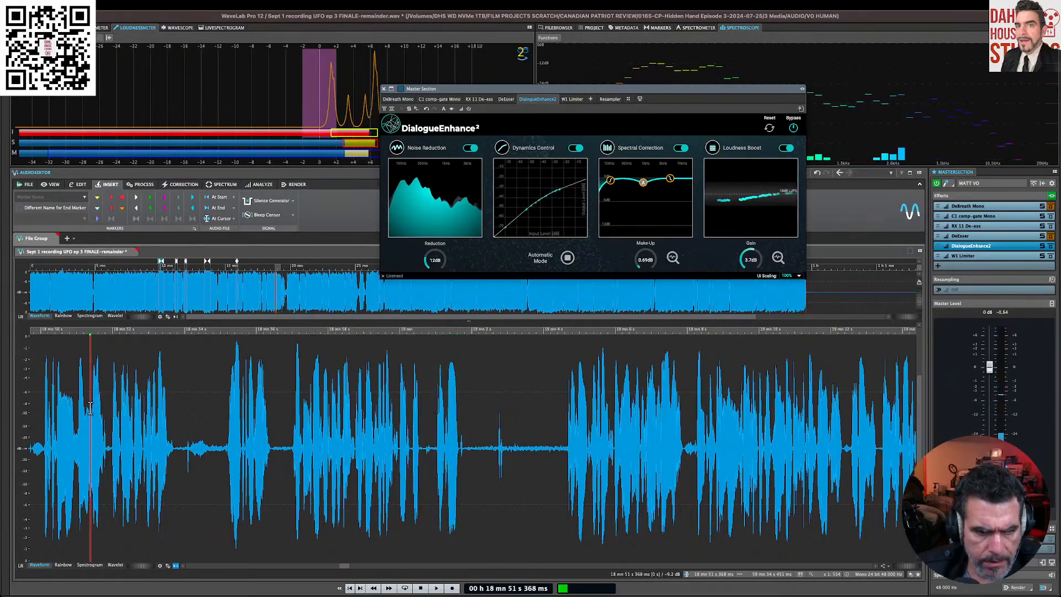
pyautogui.press('space')
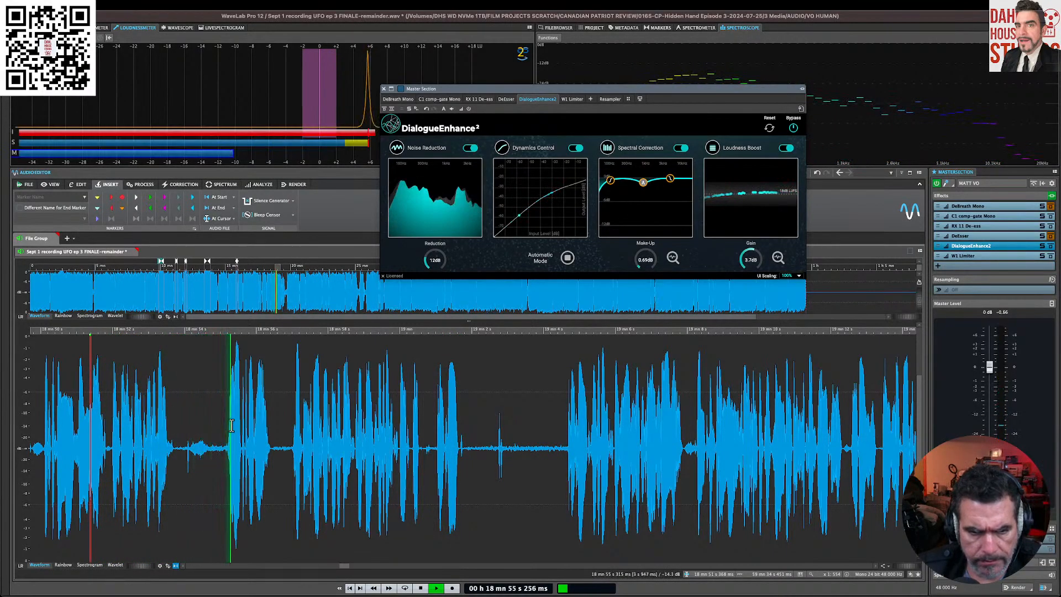
pyautogui.moveTo(230, 427); pyautogui.dragTo(567, 453)
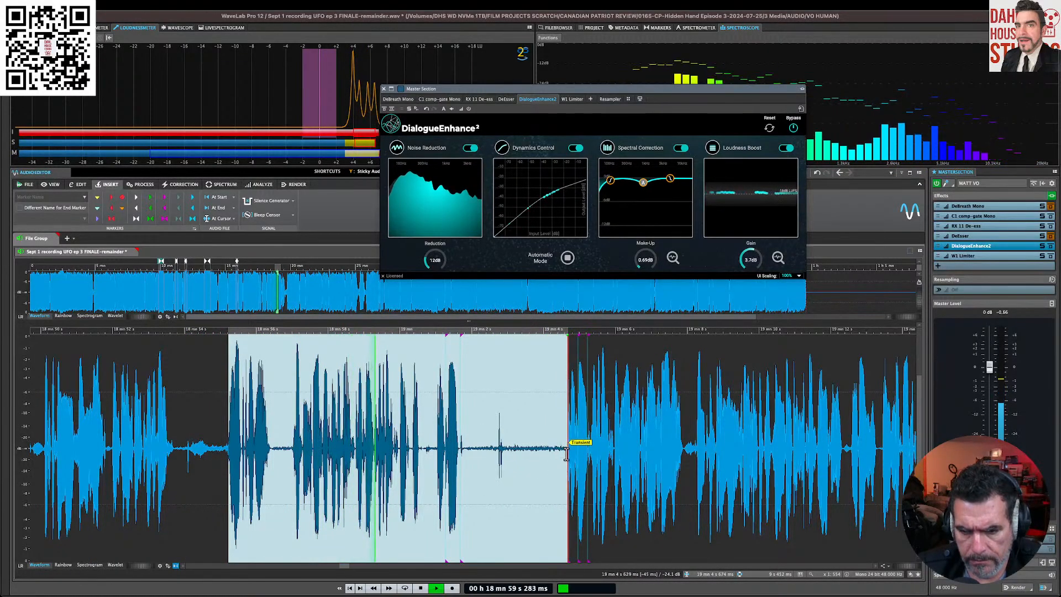
pyautogui.press('Delete')
# Step: Play across the cut at about 18 min 55.2 s and turn off DialogueEnhance2's Dynamics Control module
pyautogui.click(226, 403)
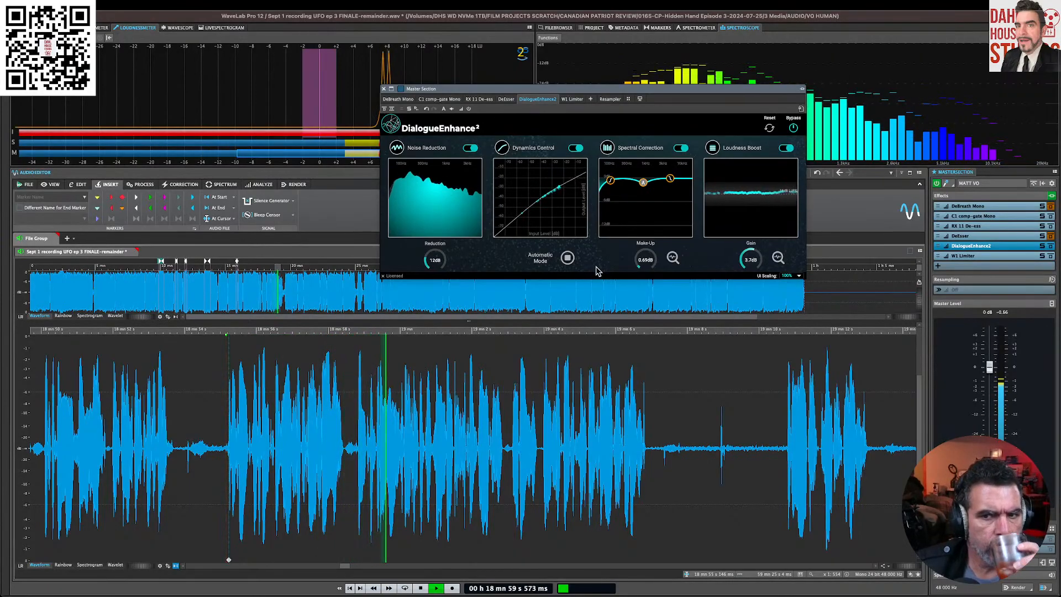
pyautogui.click(575, 147)
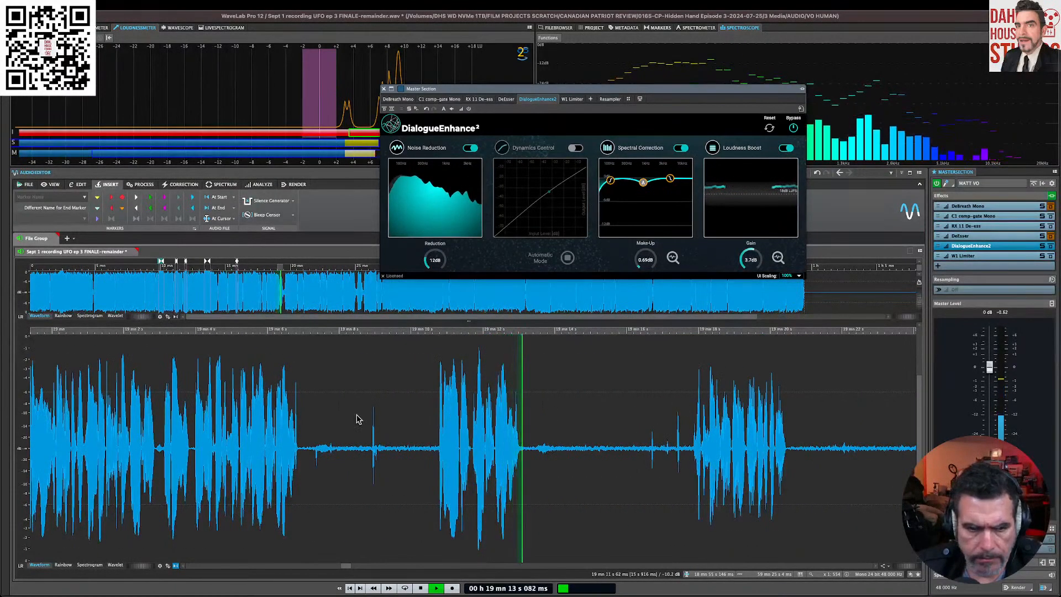
# Step: Play from about 19 min 2.4 s and delete the passage from about 19 min 5.5 s to 19 min 10.8 s
pyautogui.click(138, 424)
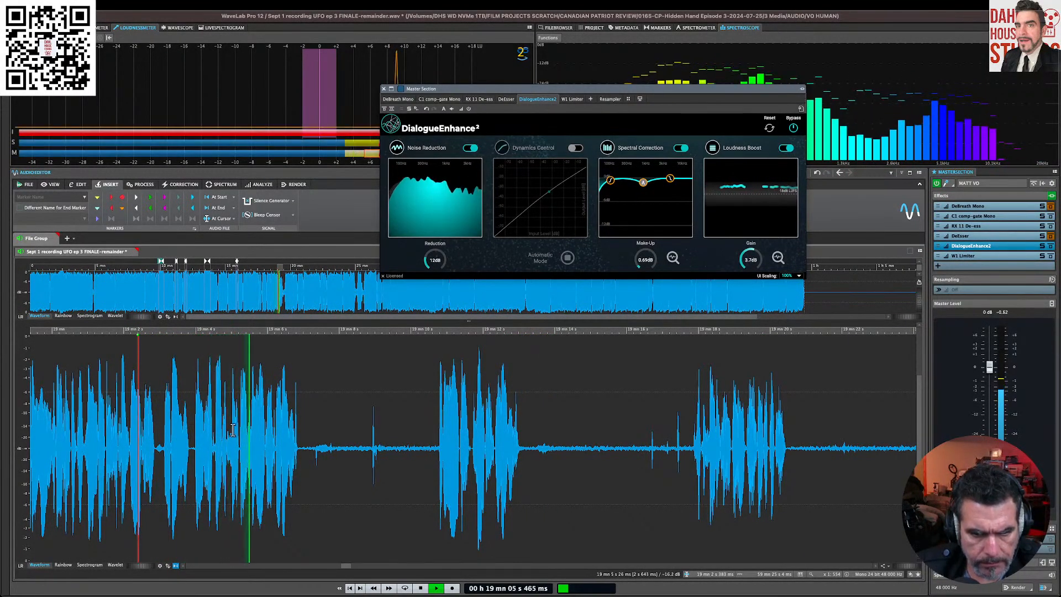
pyautogui.press('space')
pyautogui.moveTo(251, 431); pyautogui.dragTo(441, 447)
pyautogui.press('Delete')
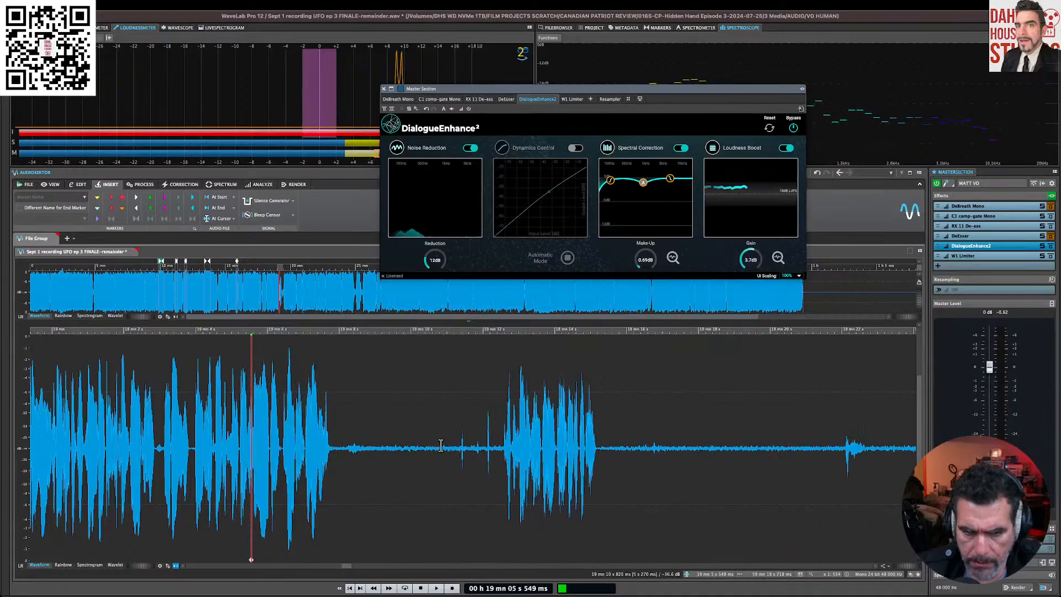
# Step: Play the isolated phrase from about 19 min 12.1 s
pyautogui.click(485, 423)
pyautogui.press('space')
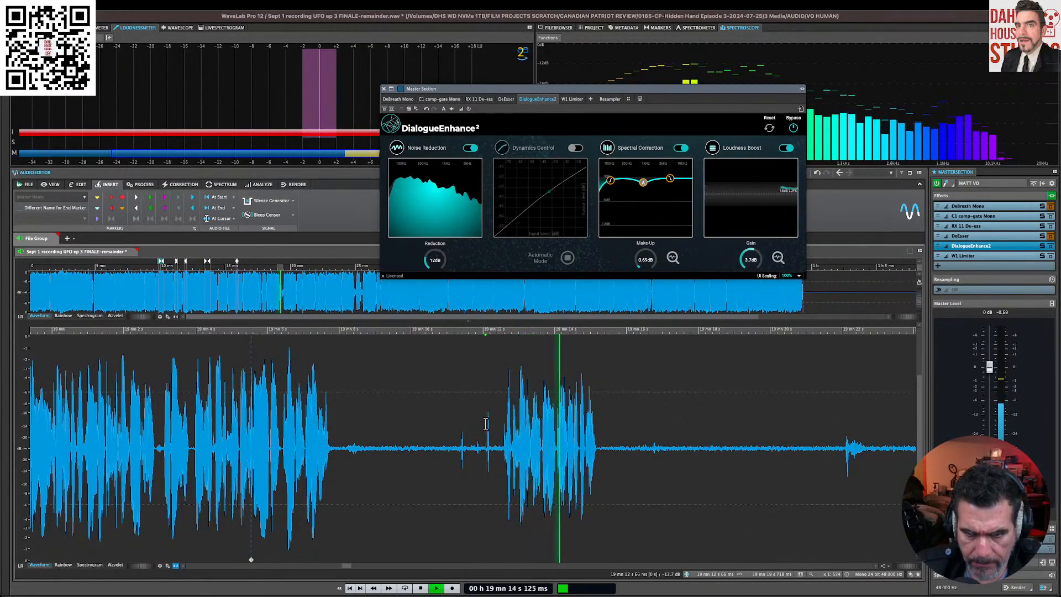
pyautogui.press('space')
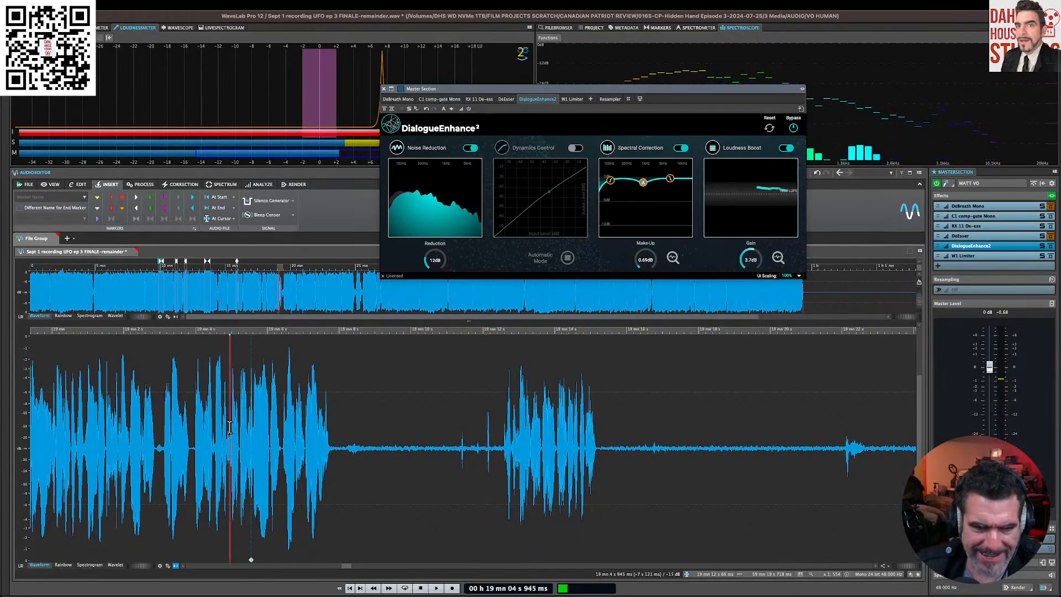
# Step: Play from about 19 min 4.9 s and 19 min 4.5 s, and delete the brief sliver of audio at about 19 min 5.5 s
pyautogui.press('space')
pyautogui.press('space')
pyautogui.press('Up')
pyautogui.press('Up')
pyautogui.press('Up')
pyautogui.press('Up')
pyautogui.press('Up')
pyautogui.press('Up')
pyautogui.press('Up')
pyautogui.press('Up')
pyautogui.press('Up')
pyautogui.press('Up')
pyautogui.press('Up')
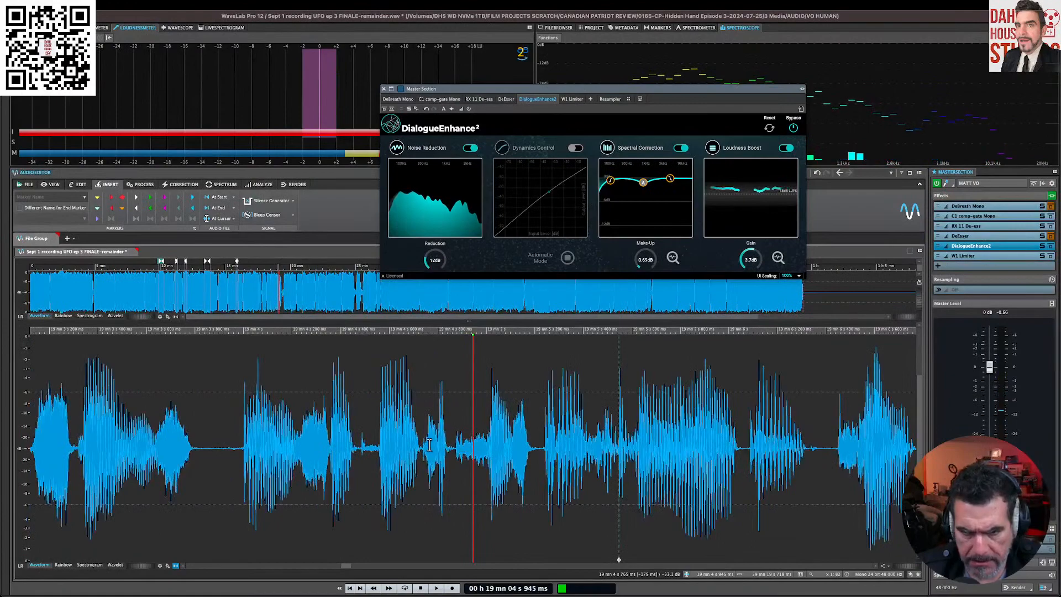
pyautogui.click(354, 445)
pyautogui.press('space')
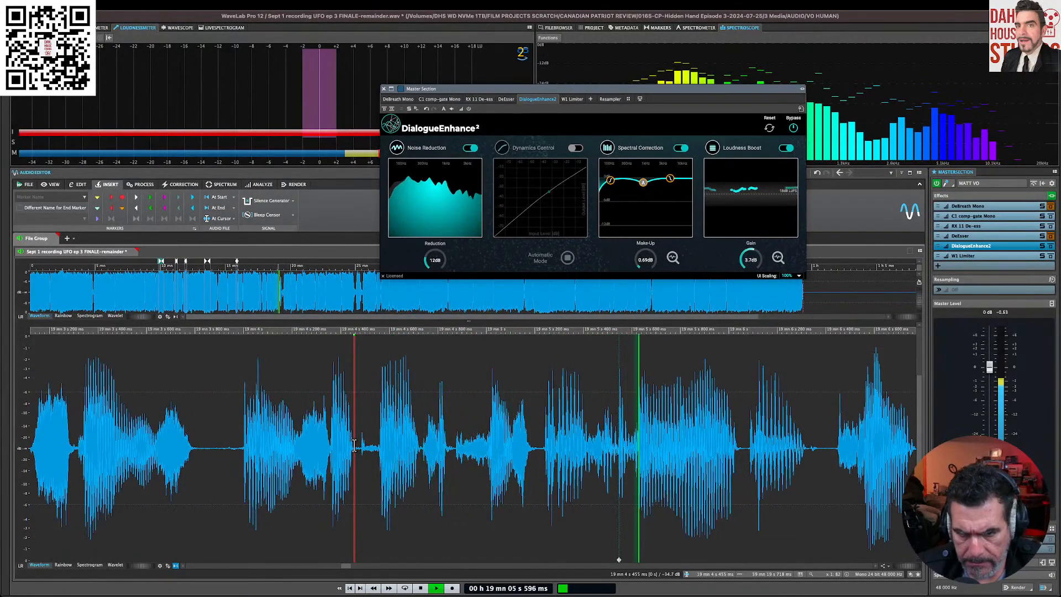
pyautogui.press('space')
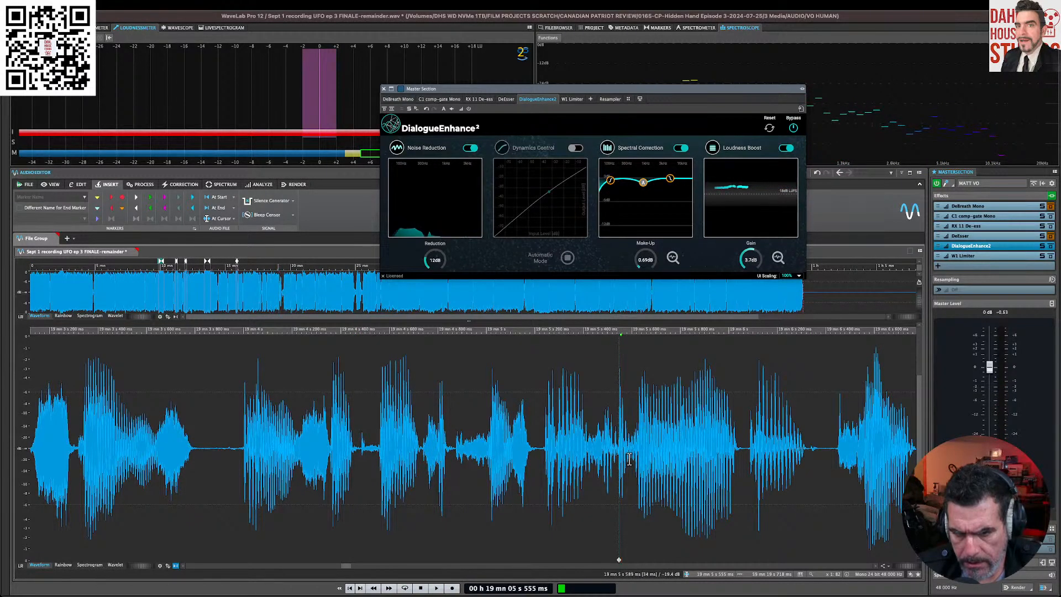
pyautogui.moveTo(628, 458); pyautogui.dragTo(616, 461)
pyautogui.press('Delete')
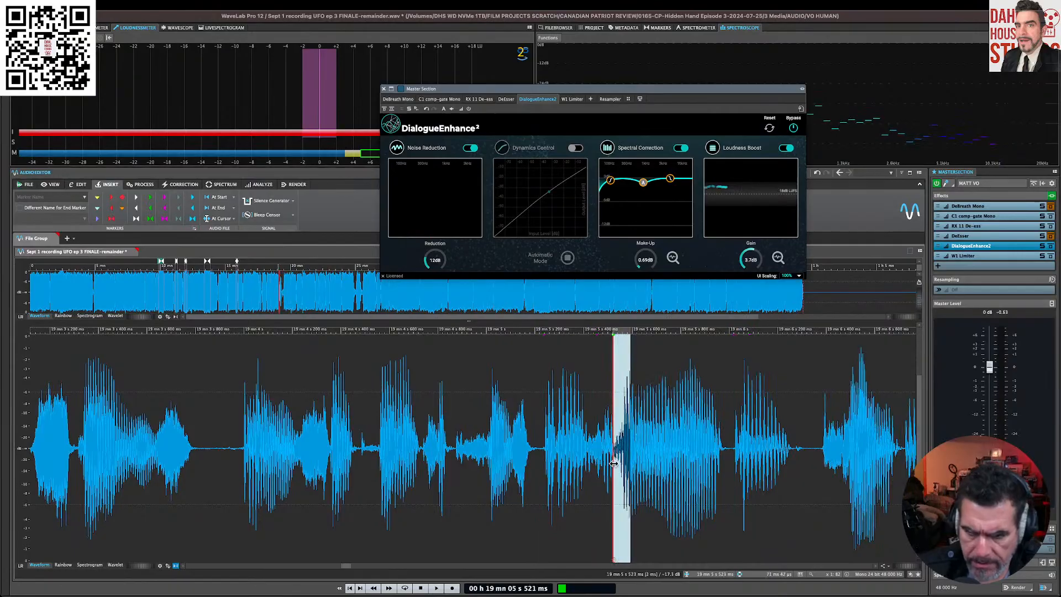
# Step: Play across the trimmed cut from about 19 min 4.7 s
pyautogui.click(405, 429)
pyautogui.press('space')
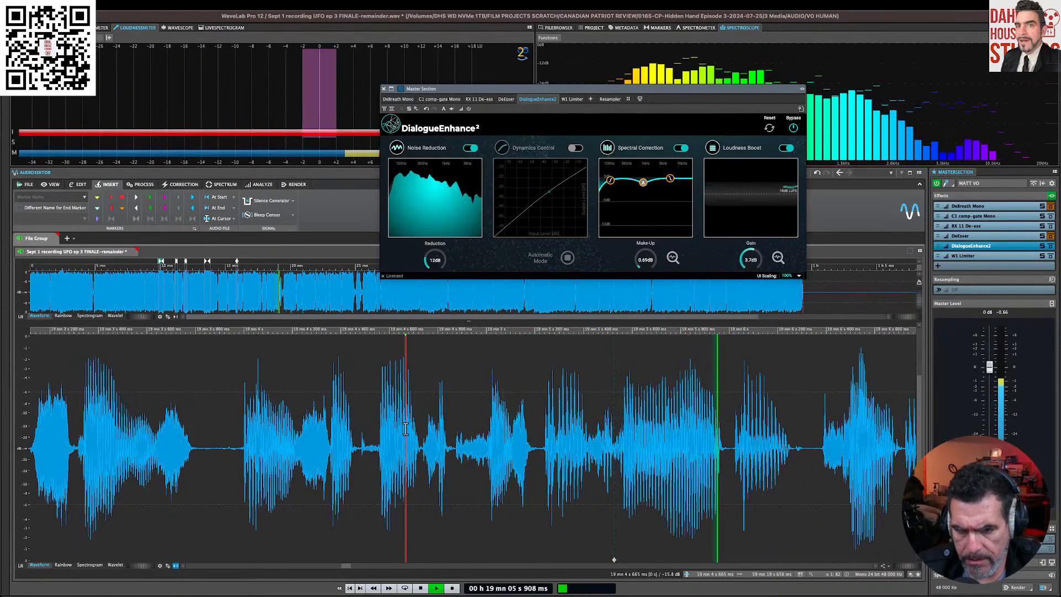
pyautogui.press('Down')
pyautogui.press('Down')
pyautogui.press('Down')
pyautogui.press('Down')
pyautogui.press('Down')
pyautogui.press('Down')
pyautogui.press('Down')
pyautogui.press('Down')
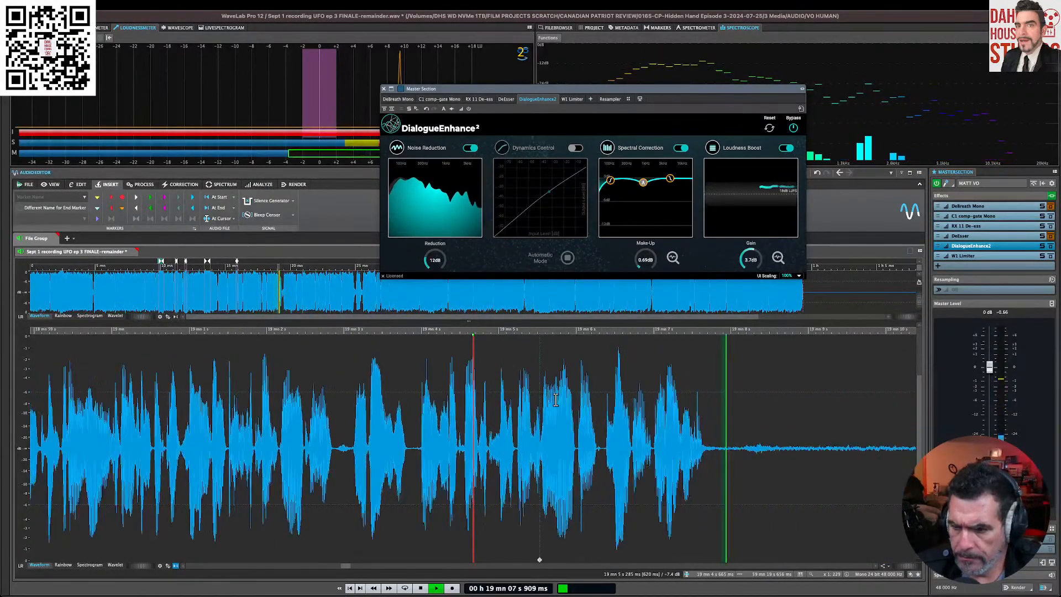
pyautogui.press('Down')
pyautogui.press('Down')
pyautogui.press('Down')
pyautogui.press('space')
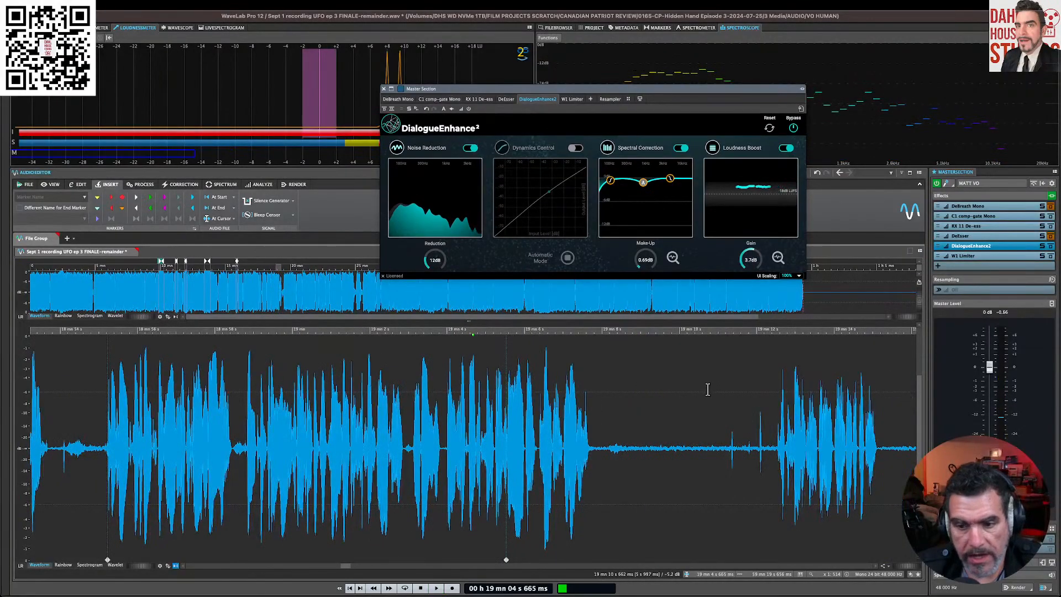
# Step: Delete the isolated phrase and surrounding noise from about 19 min 9.2 s to 19 min 29.5 s
pyautogui.press('Down')
pyautogui.press('Down')
pyautogui.press('Down')
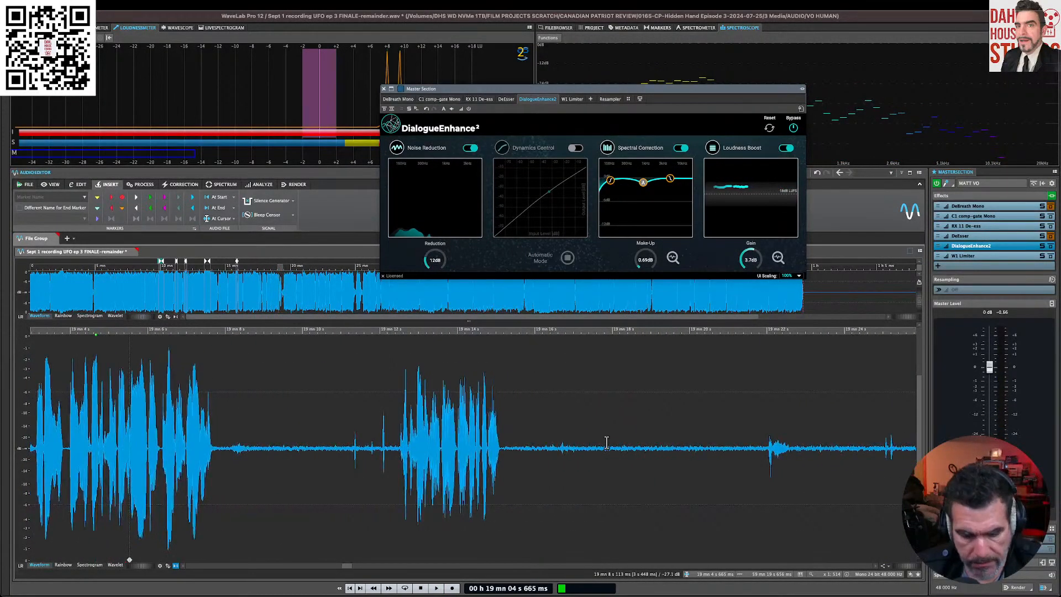
pyautogui.press('Down')
pyautogui.press('Down')
pyautogui.press('Down')
pyautogui.press('Down')
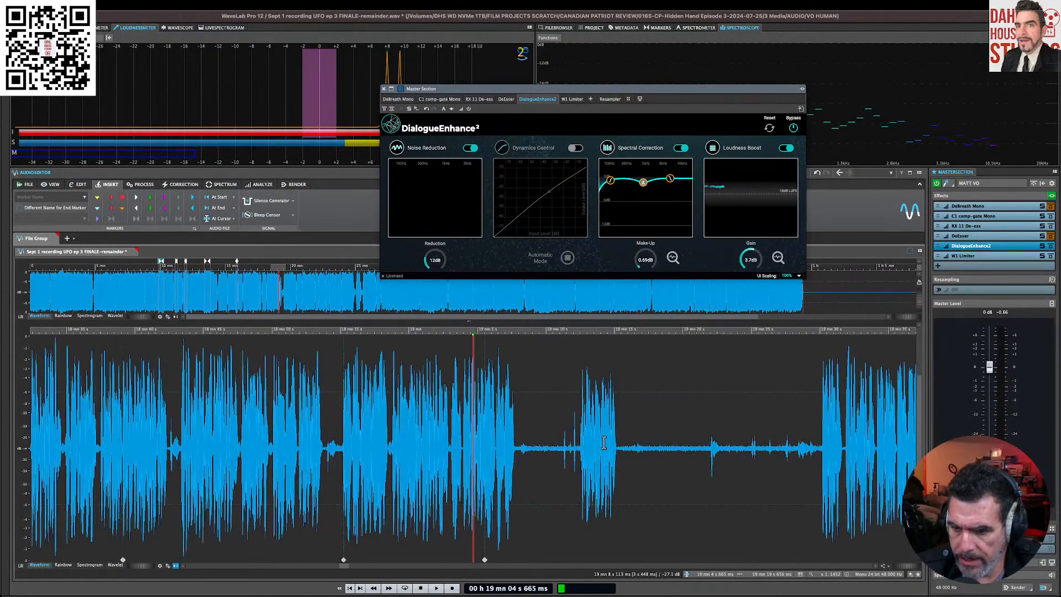
pyautogui.moveTo(538, 450); pyautogui.dragTo(811, 473)
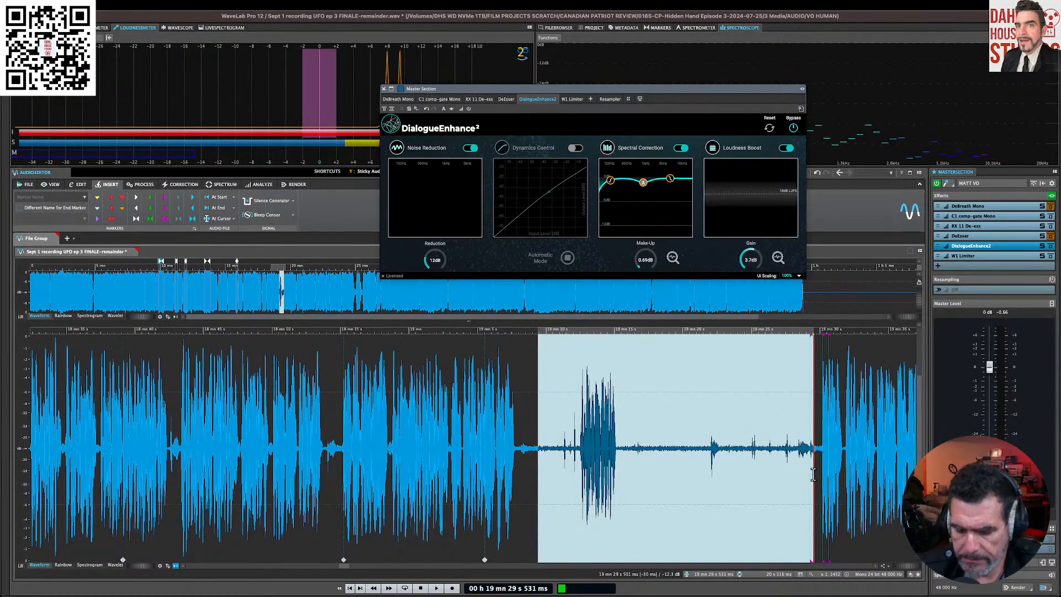
pyautogui.press('Delete')
# Step: Play from about 19 min 7.8 s and compare the sound with DialogueEnhance2 bypassed and active
pyautogui.click(515, 449)
pyautogui.press('space')
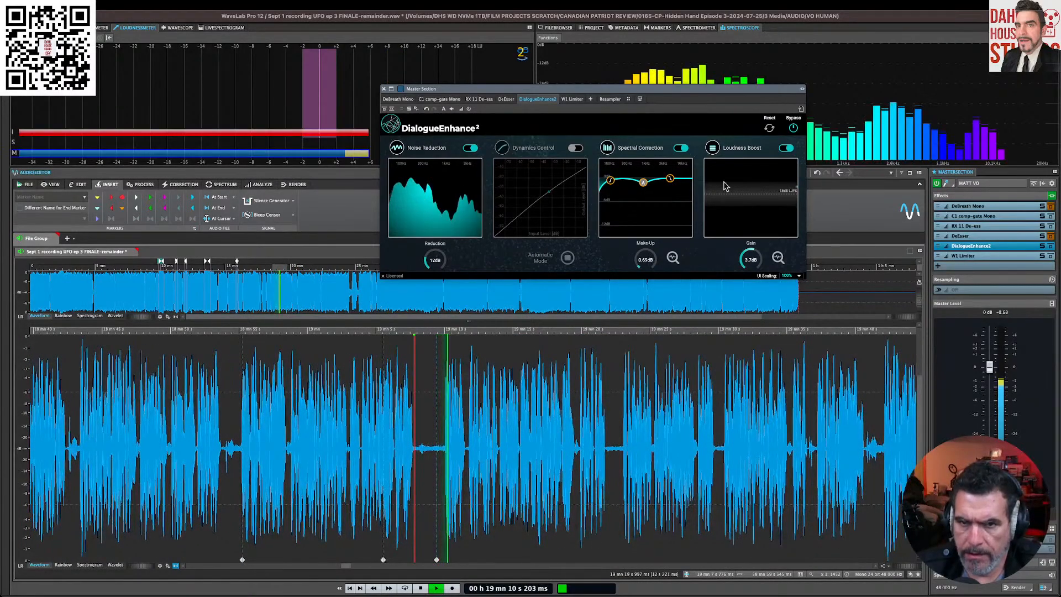
pyautogui.click(794, 129)
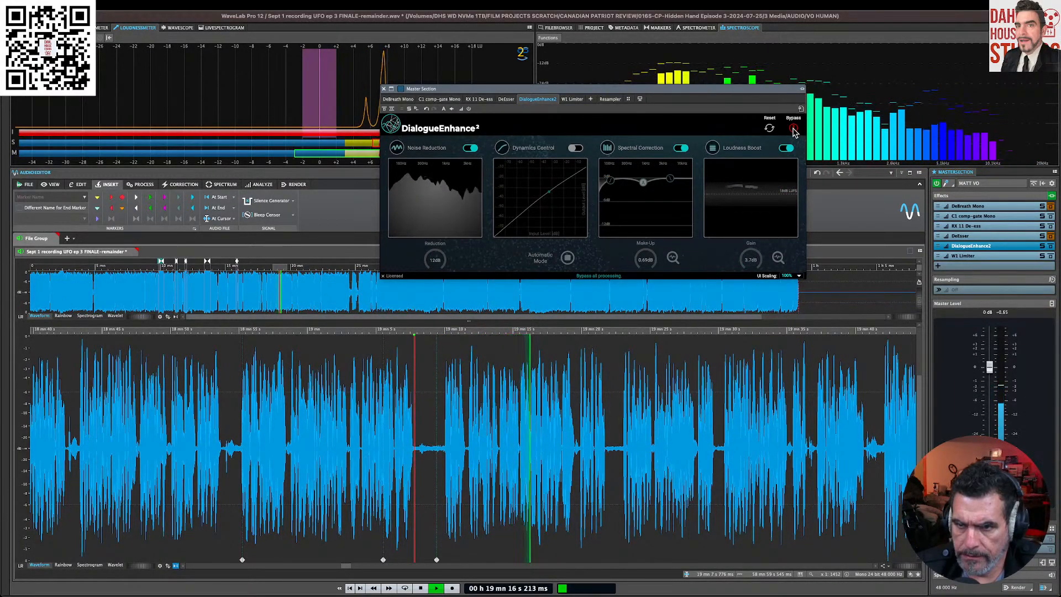
pyautogui.click(794, 128)
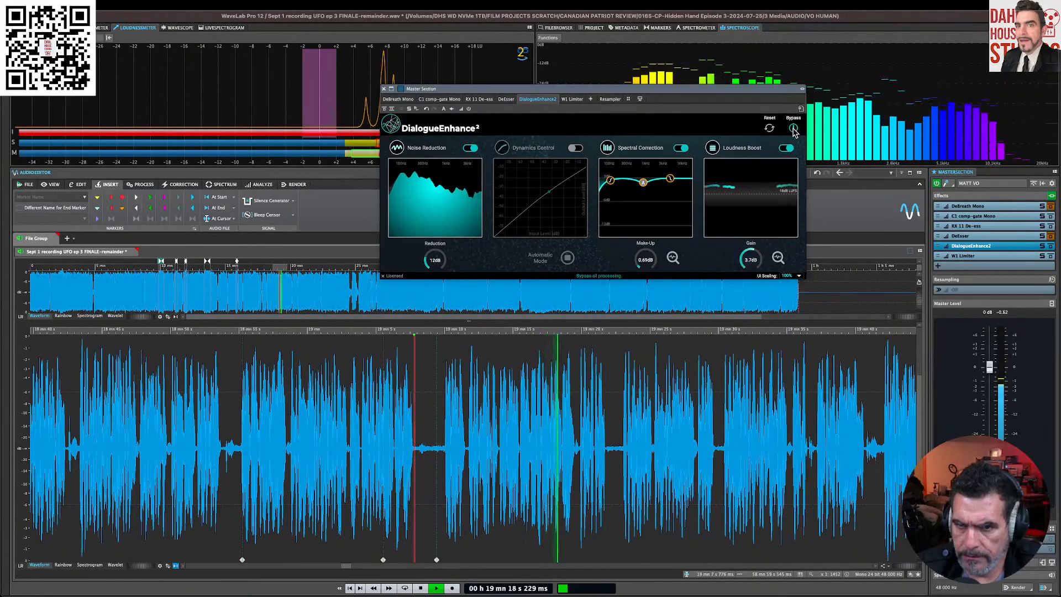
# Step: Turn off DialogueEnhance2's Noise Reduction and Spectral Correction modules, comparing Loudness Boost off and on during playback
pyautogui.click(471, 149)
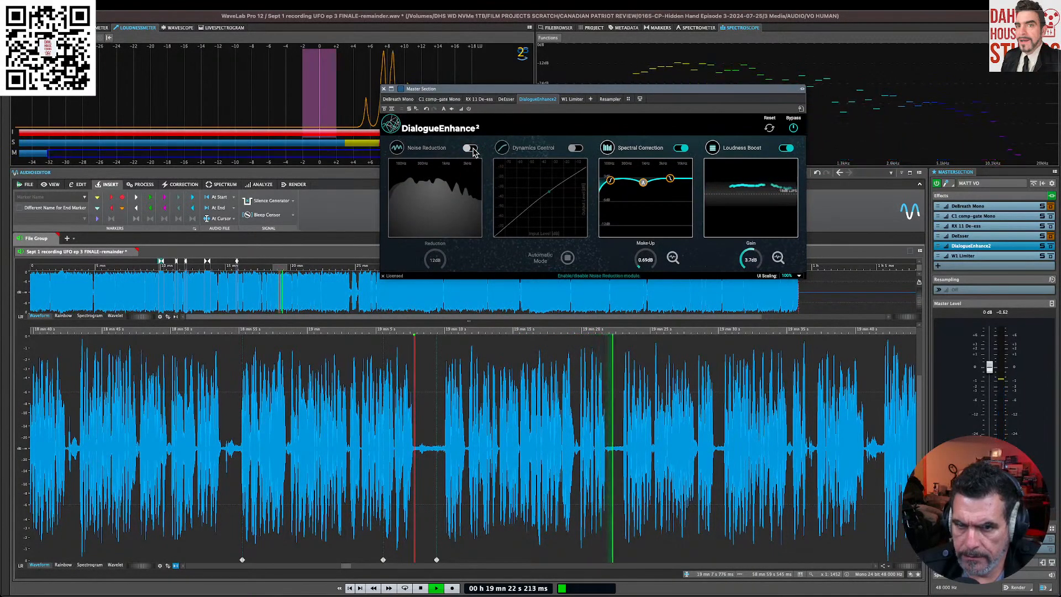
pyautogui.click(785, 148)
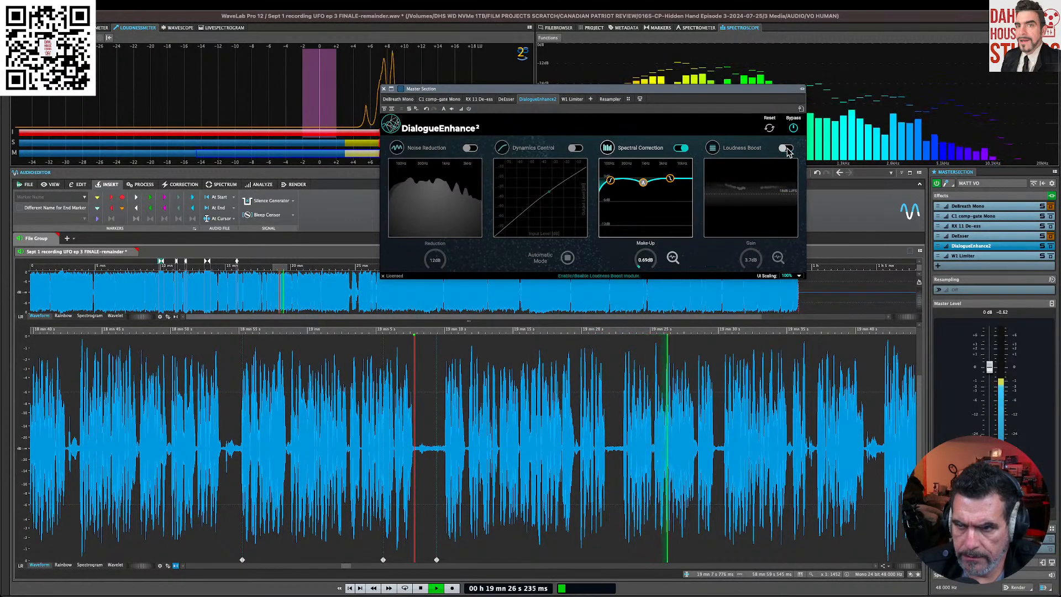
pyautogui.click(785, 148)
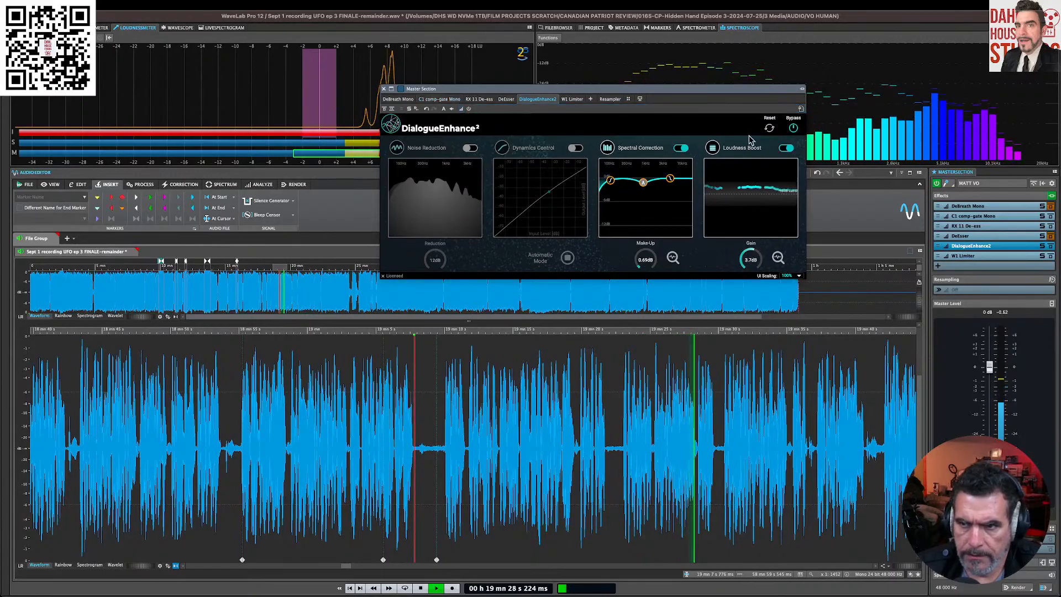
pyautogui.click(681, 148)
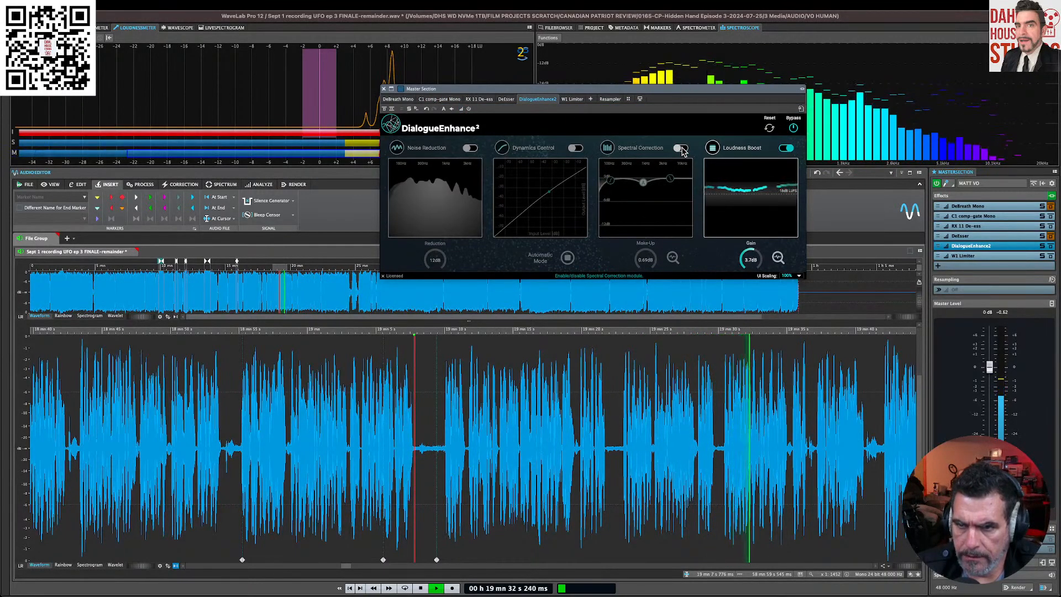
pyautogui.click(681, 148)
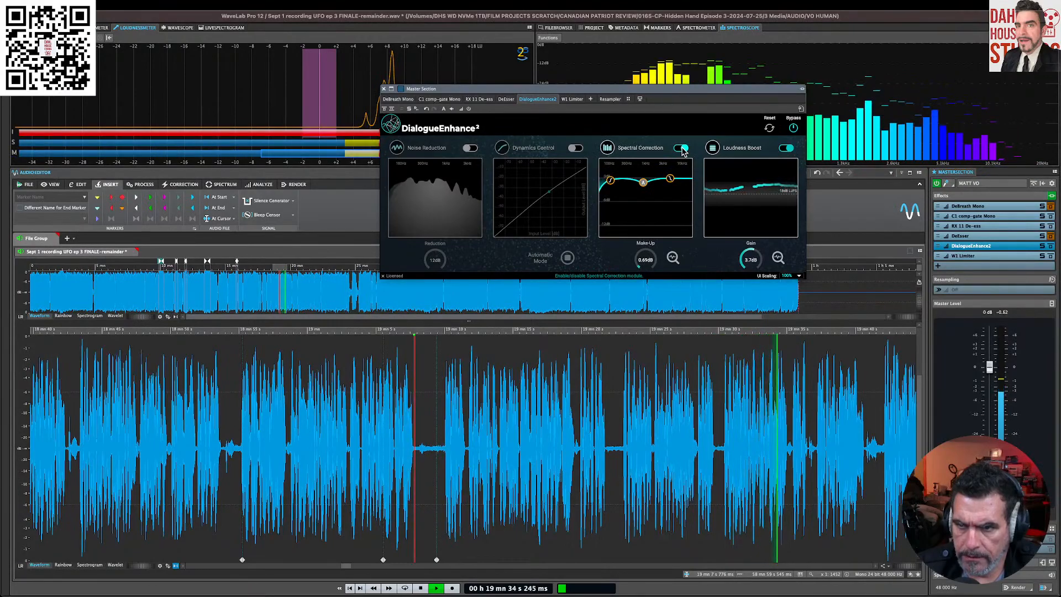
pyautogui.click(680, 148)
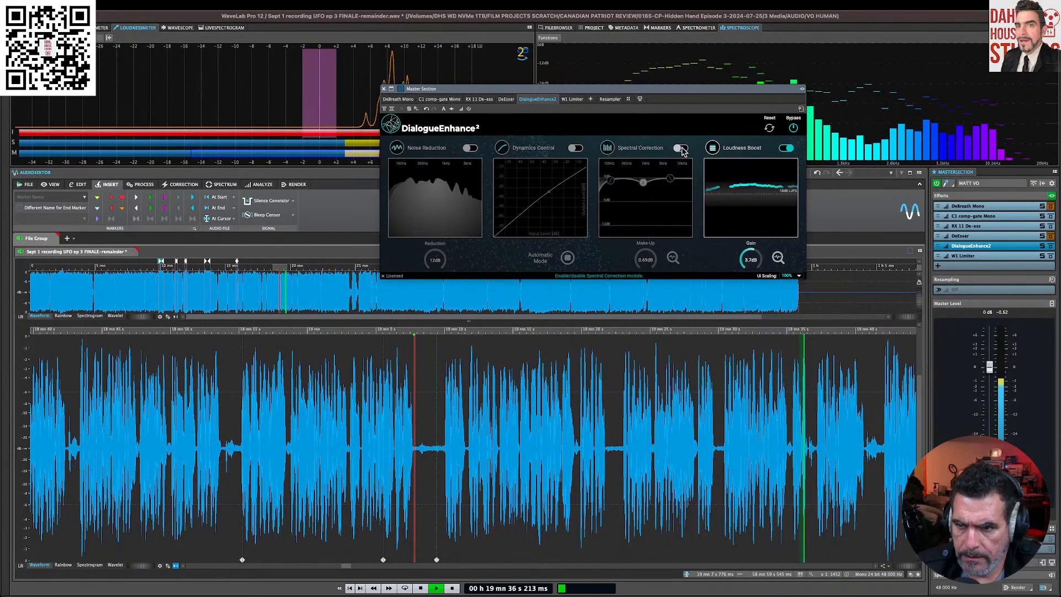
pyautogui.press('space')
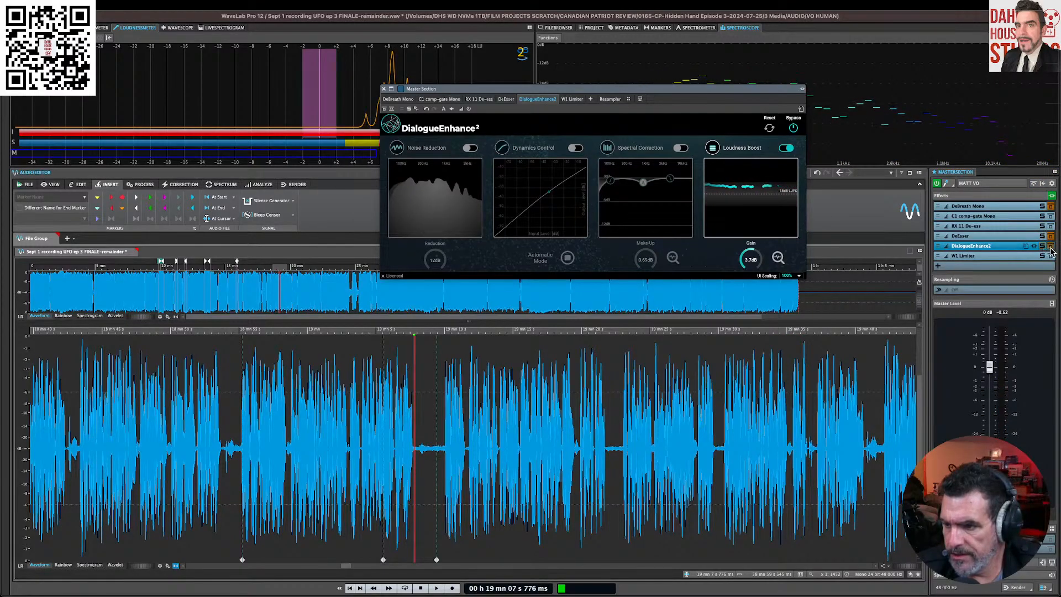
# Step: Close the plug-in window and play from about 19 min 9.3 s
pyautogui.click(413, 89)
pyautogui.click(385, 90)
pyautogui.press('space')
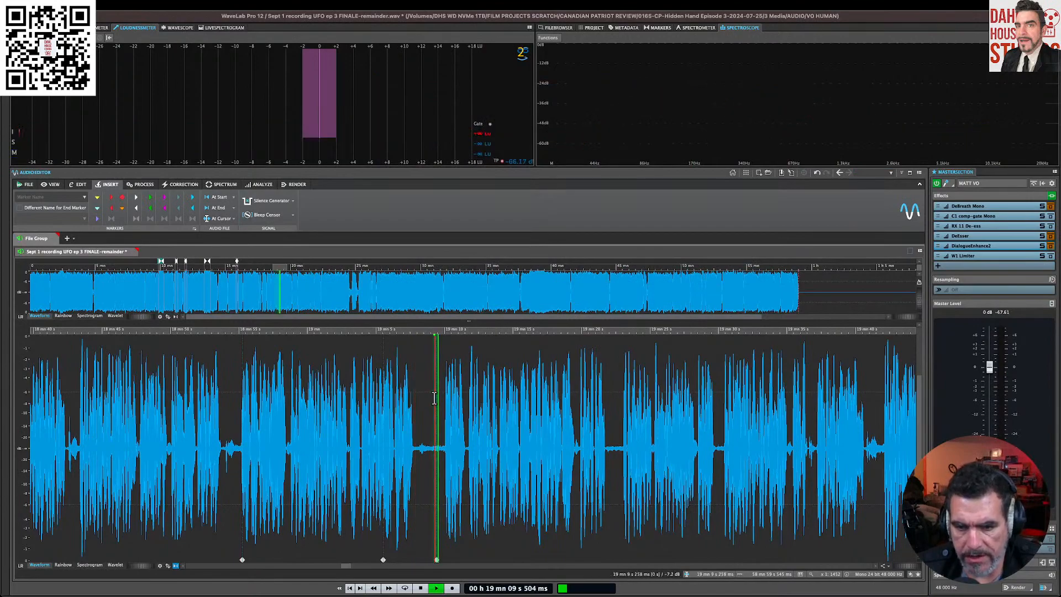
# Step: Listen onward from about 19 min 9.3 s, and replay the passage from about 19 min 19.9 s
pyautogui.press('Up')
pyautogui.press('Up')
pyautogui.press('Up')
pyautogui.press('Up')
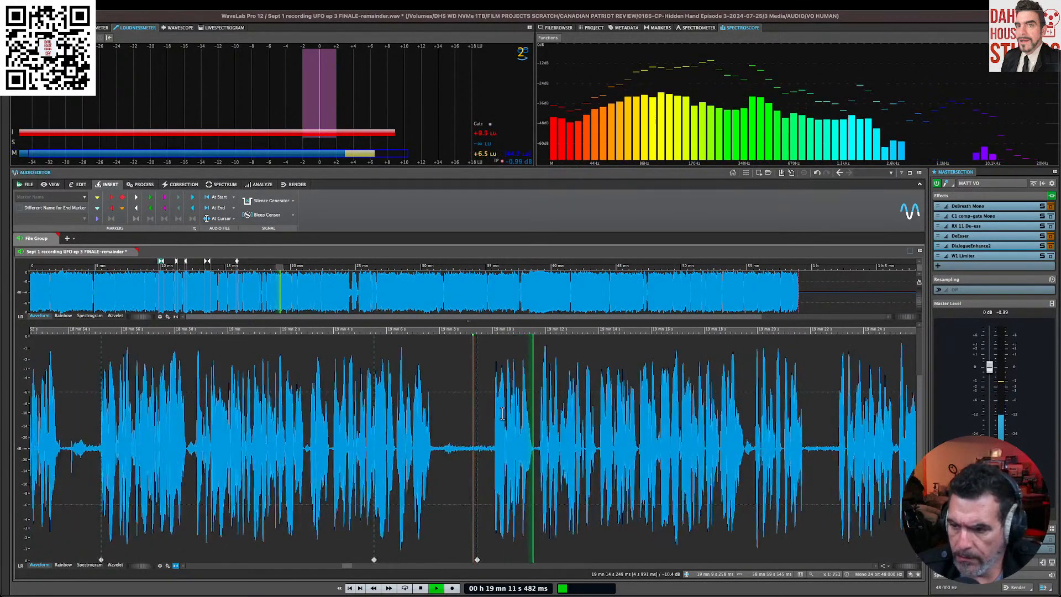
pyautogui.press('Down')
pyautogui.press('Down')
pyautogui.press('Down')
pyautogui.press('Up')
pyautogui.press('Up')
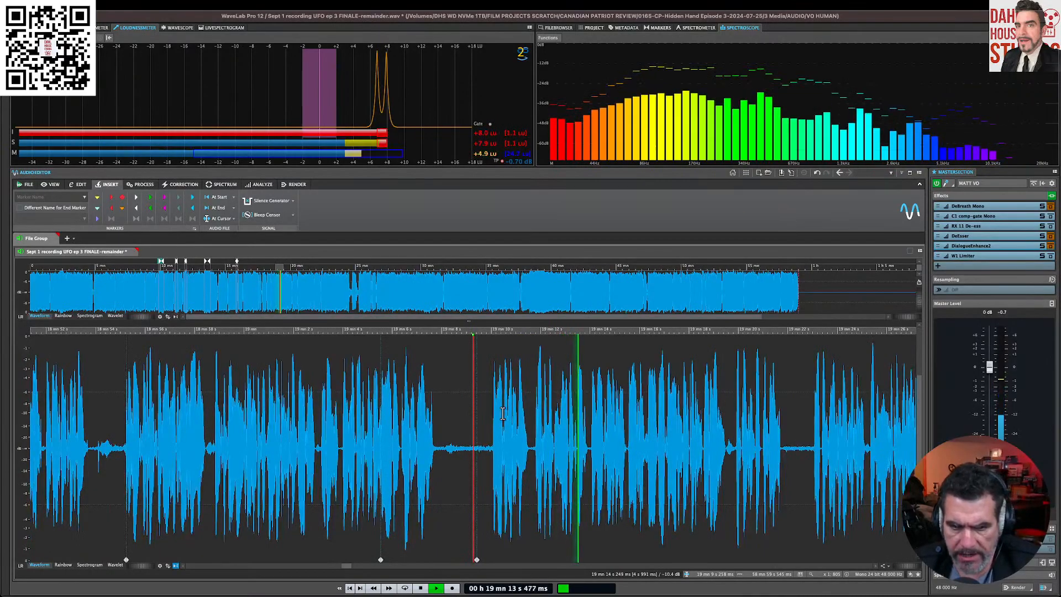
pyautogui.press('Down')
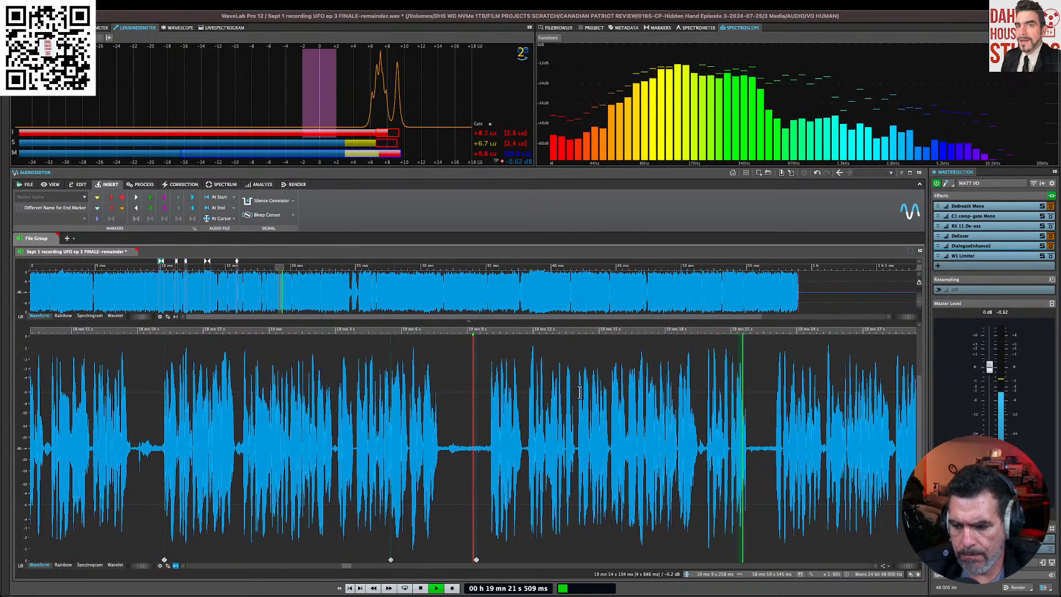
pyautogui.click(706, 441)
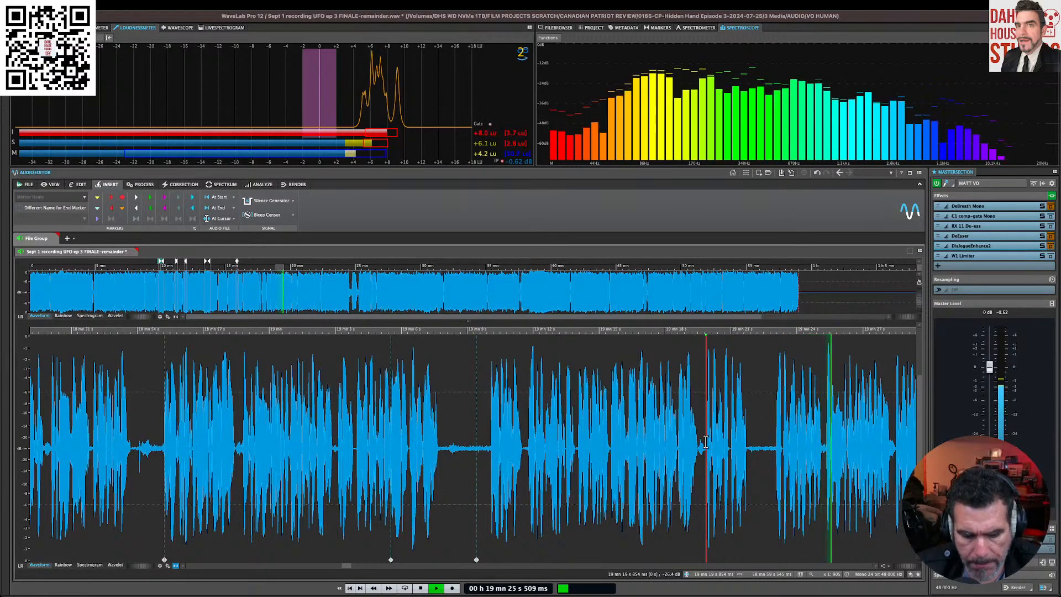
pyautogui.press('space')
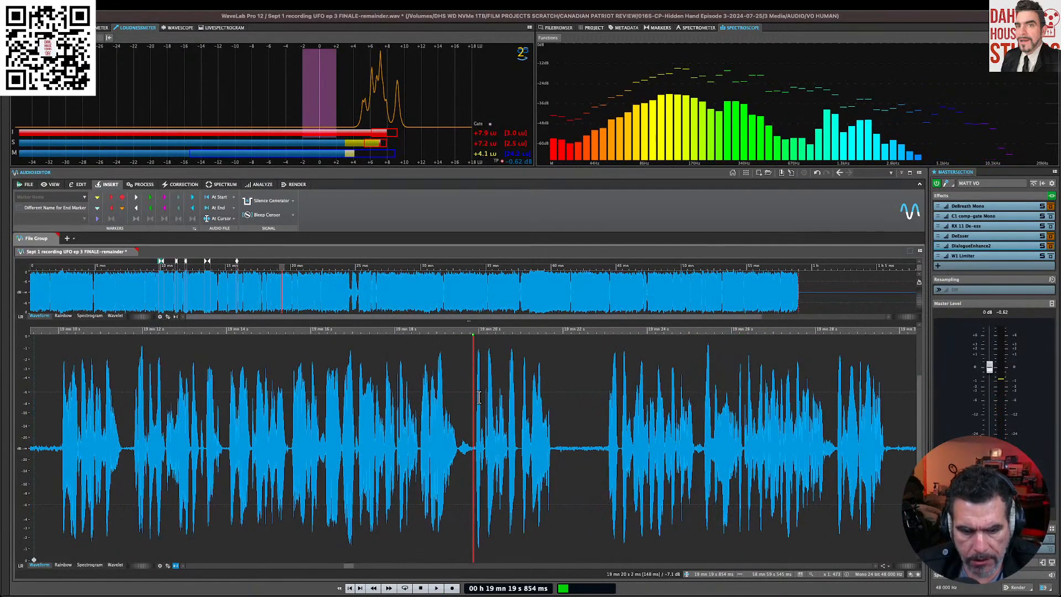
pyautogui.scroll(3, 479, 397)
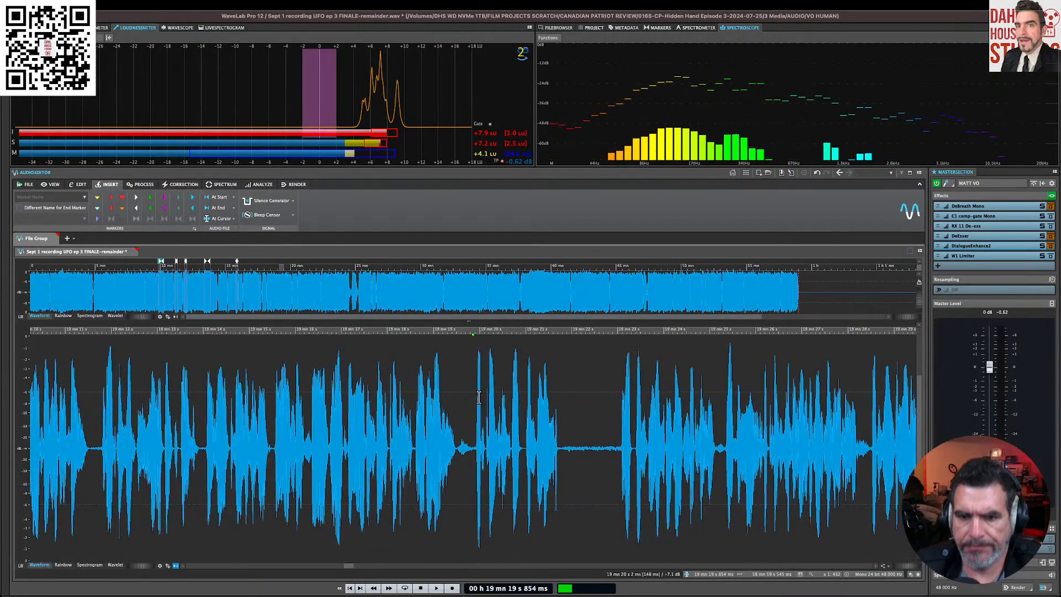
pyautogui.scroll(1, 479, 397)
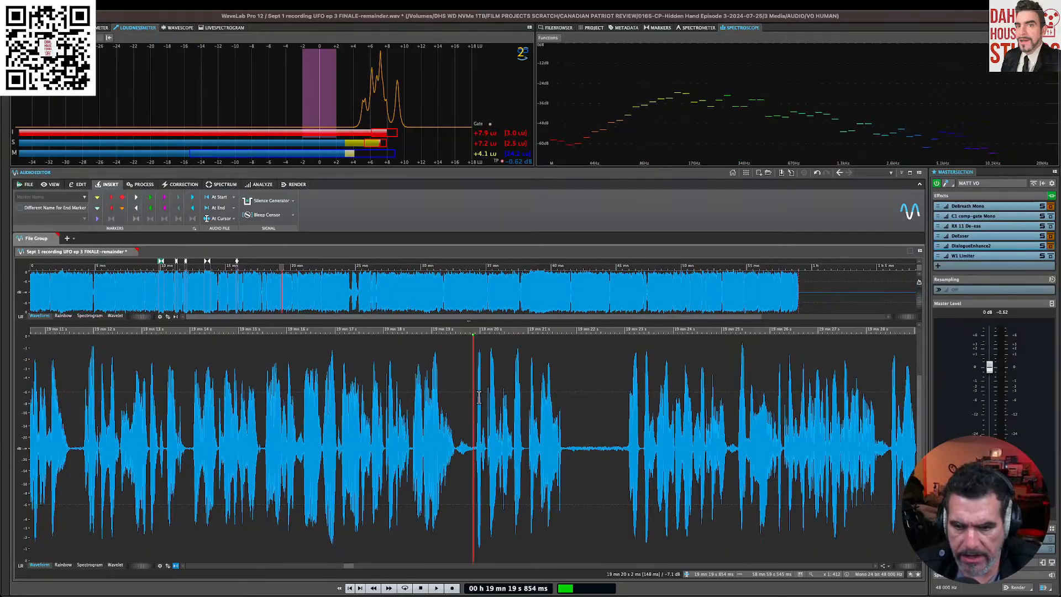
pyautogui.press('space')
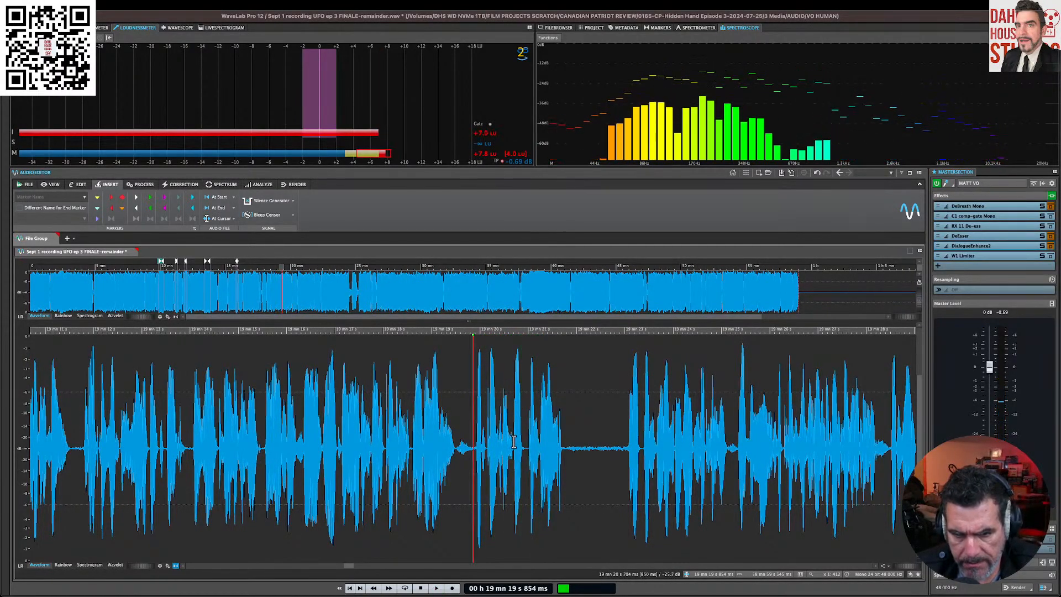
# Step: Delete the section from about 19 min 20.7 s to 19 min 23.1 s and play from about 19 min 19.8 s
pyautogui.moveTo(514, 441); pyautogui.dragTo(628, 450)
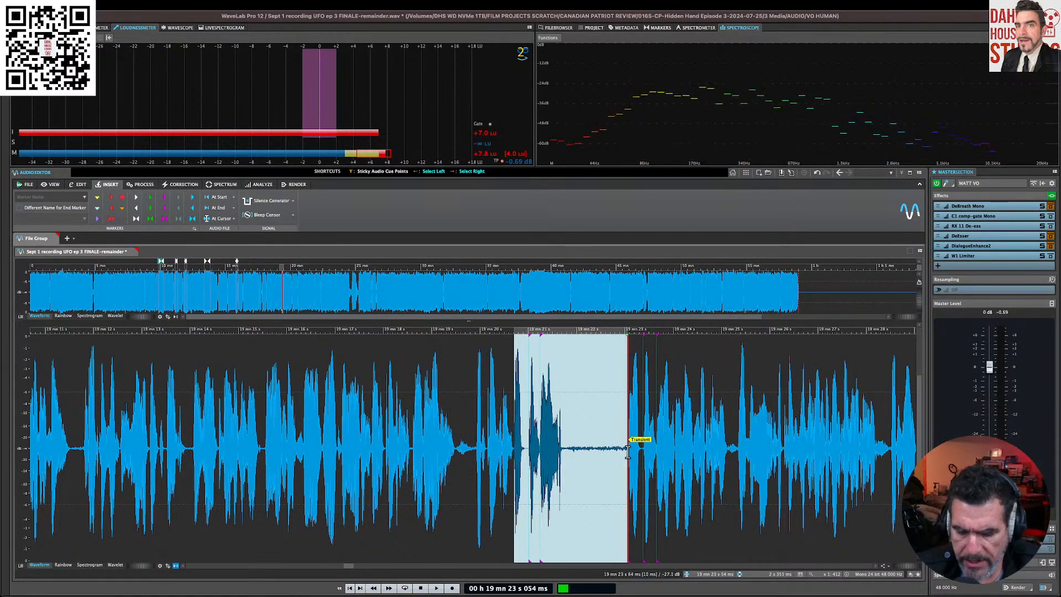
pyautogui.press('Delete')
pyautogui.click(473, 436)
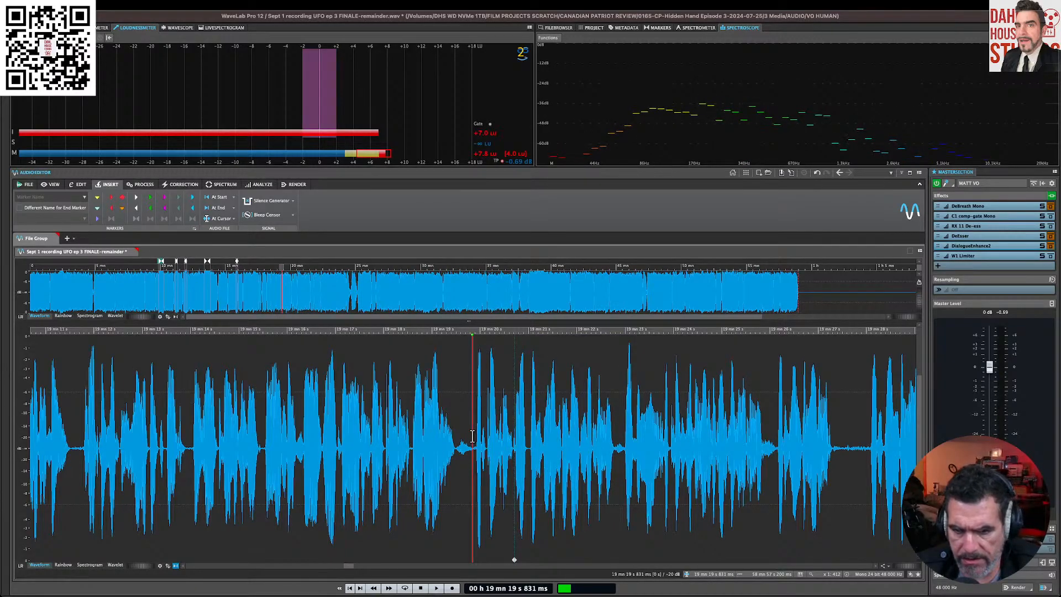
pyautogui.press('space')
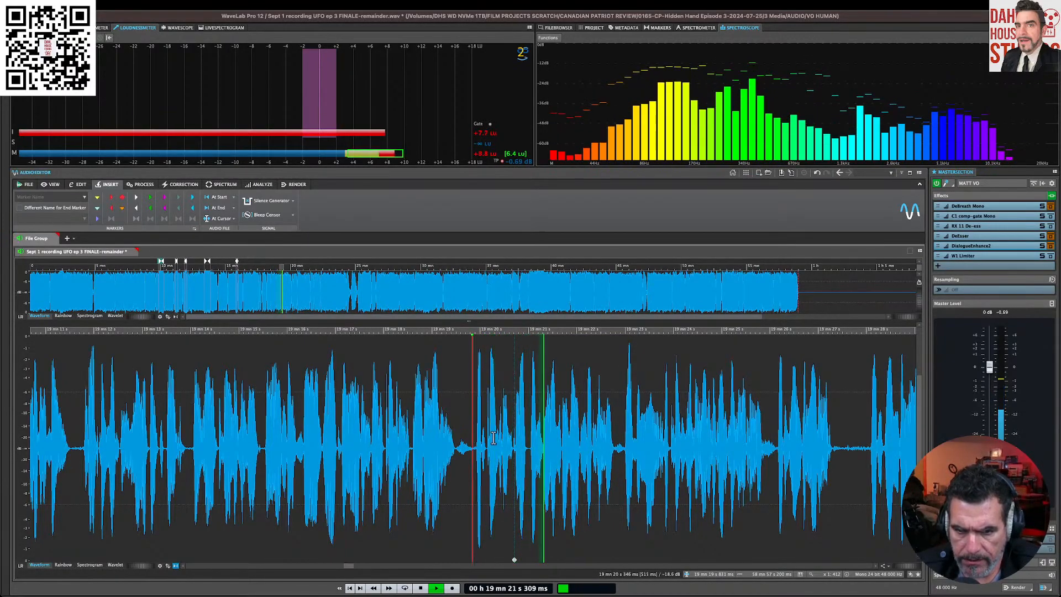
# Step: Trim the roughly 11 ms sliver at the edit point near 19 min 20.7 s and play from about 19 min 19.8 s
pyautogui.press('Up')
pyautogui.press('Up')
pyautogui.press('Up')
pyautogui.press('Up')
pyautogui.press('Up')
pyautogui.press('Up')
pyautogui.press('Up')
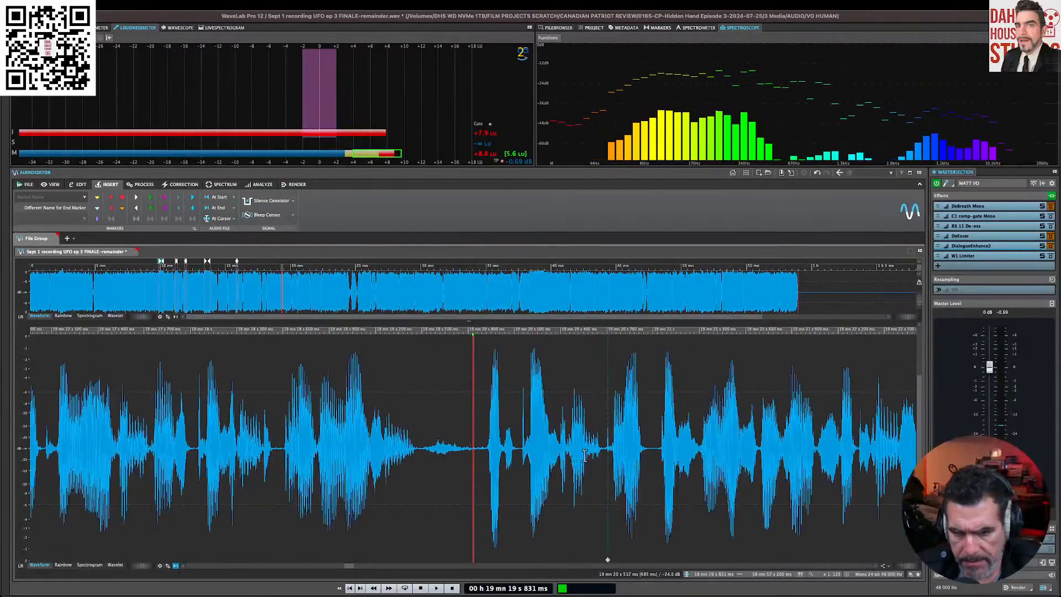
pyautogui.moveTo(611, 446); pyautogui.dragTo(607, 446)
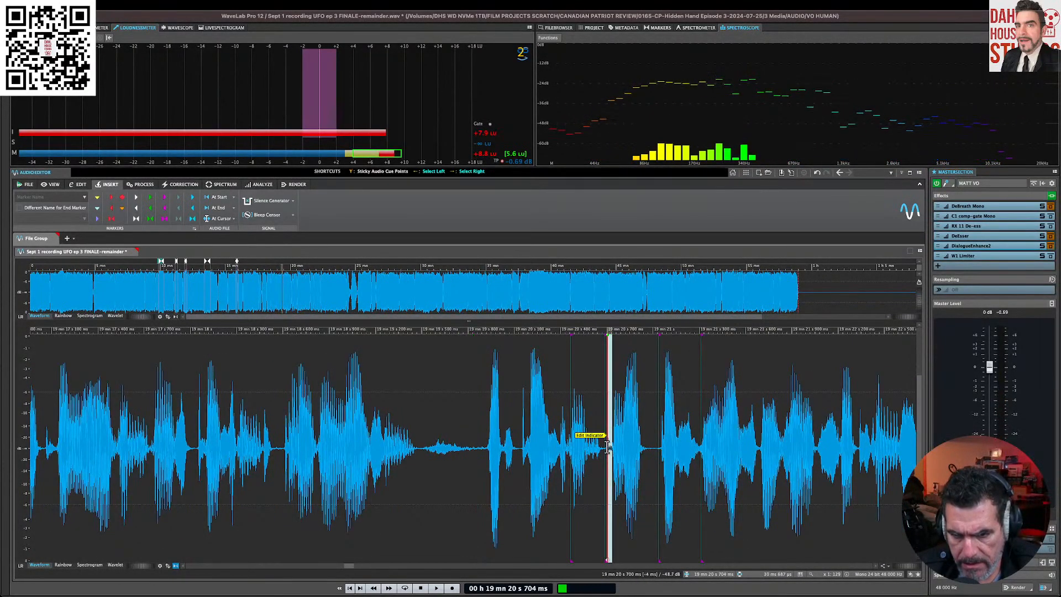
pyautogui.click(471, 431)
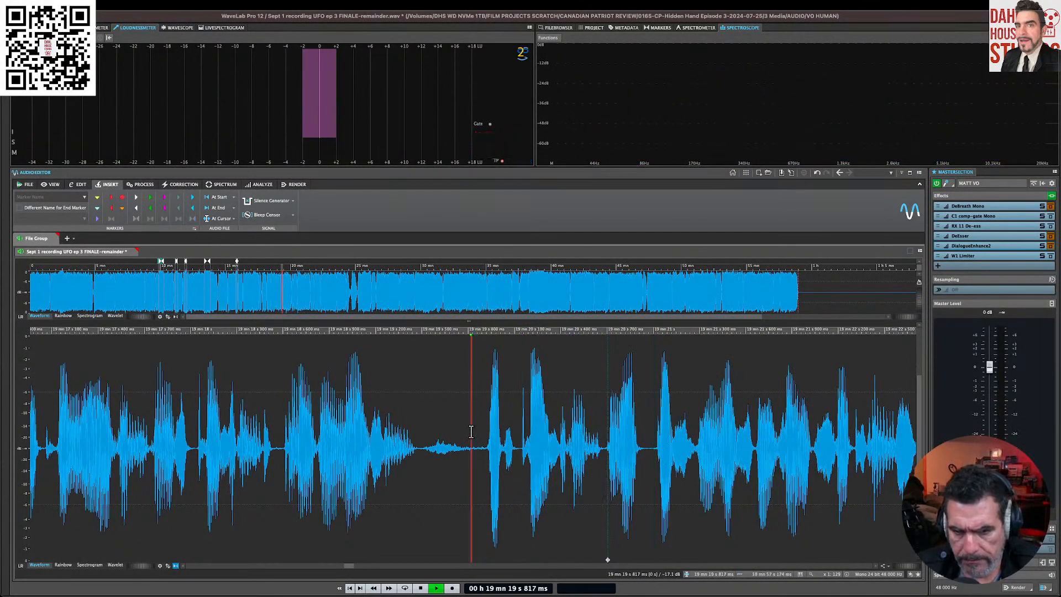
pyautogui.press('space')
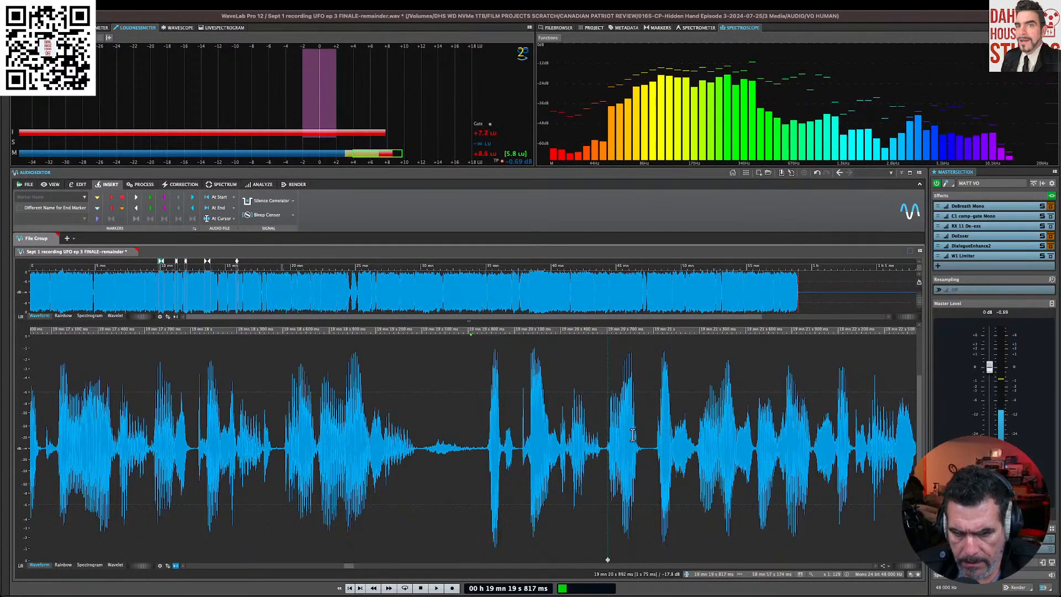
# Step: Delete a further sliver across the edit point near 19 min 20.7 s and replay from about 19 min 19.5 s
pyautogui.moveTo(604, 439); pyautogui.dragTo(609, 440)
pyautogui.press('Delete')
pyautogui.click(426, 425)
pyautogui.press('space')
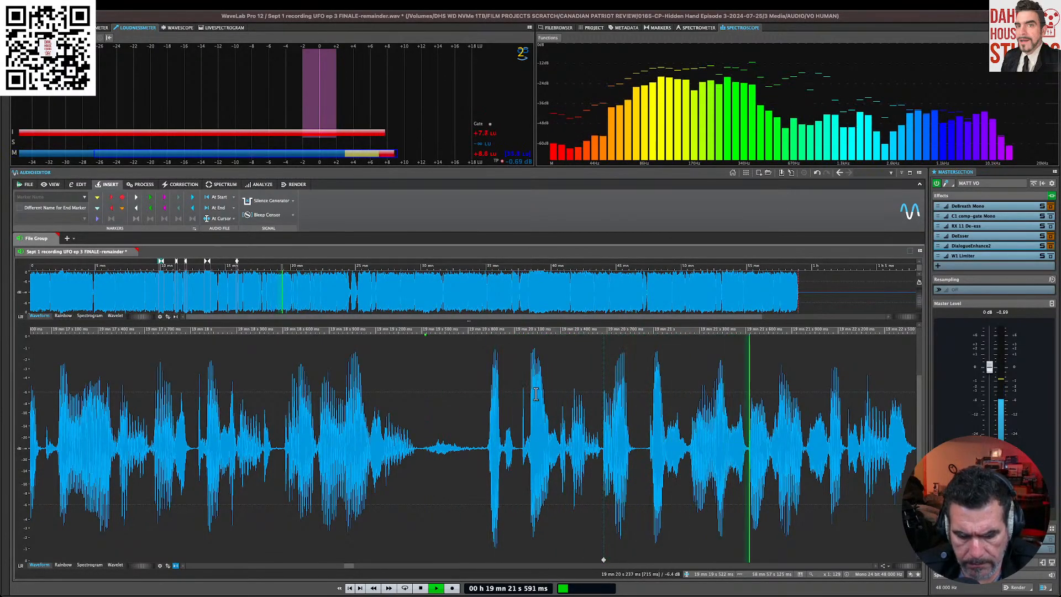
# Step: Listen on and delete the short phrase from about 19 min 26.1 s to 19 min 28.0 s
pyautogui.press('Down')
pyautogui.press('Down')
pyautogui.press('Down')
pyautogui.press('Down')
pyautogui.press('Down')
pyautogui.press('Down')
pyautogui.press('Down')
pyautogui.press('Down')
pyautogui.press('Down')
pyautogui.press('Down')
pyautogui.press('Down')
pyautogui.press('Down')
pyautogui.press('Down')
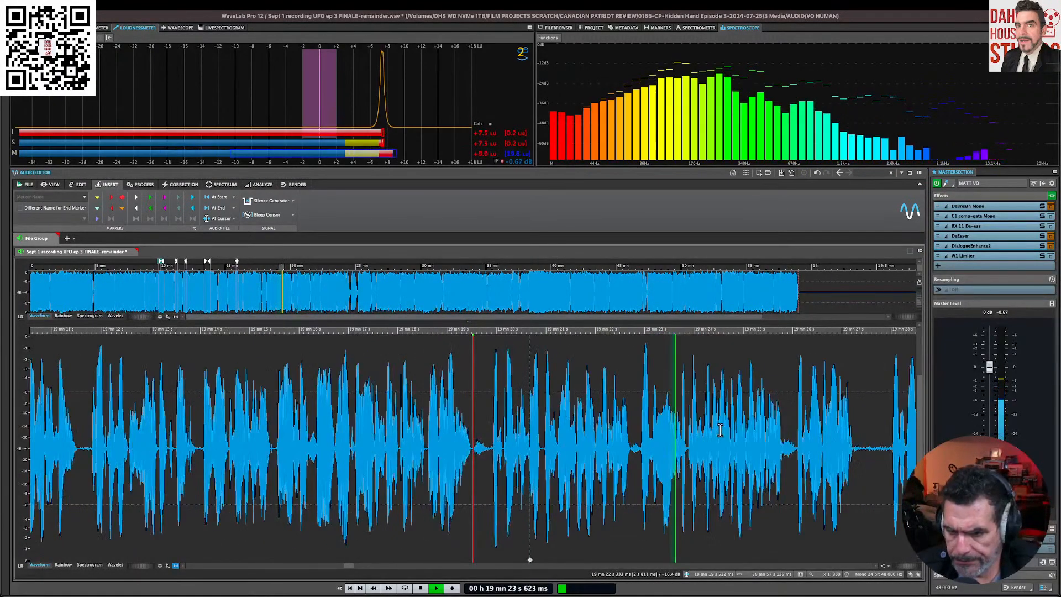
pyautogui.press('Right')
pyautogui.press('Right')
pyautogui.press('Right')
pyautogui.press('Right')
pyautogui.press('Right')
pyautogui.press('Right')
pyautogui.press('Right')
pyautogui.press('Right')
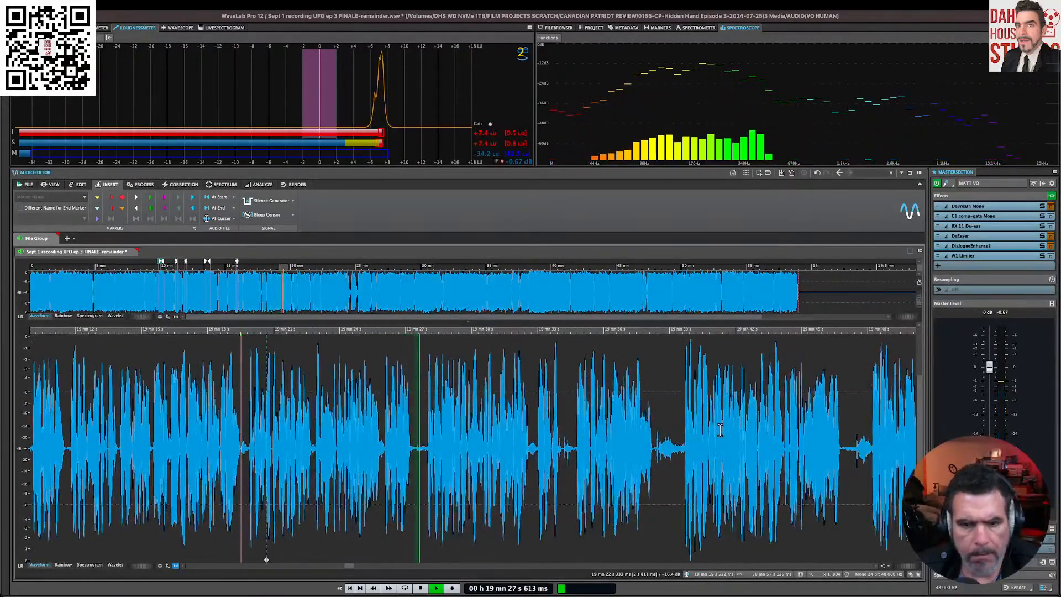
pyautogui.moveTo(384, 449); pyautogui.dragTo(426, 455)
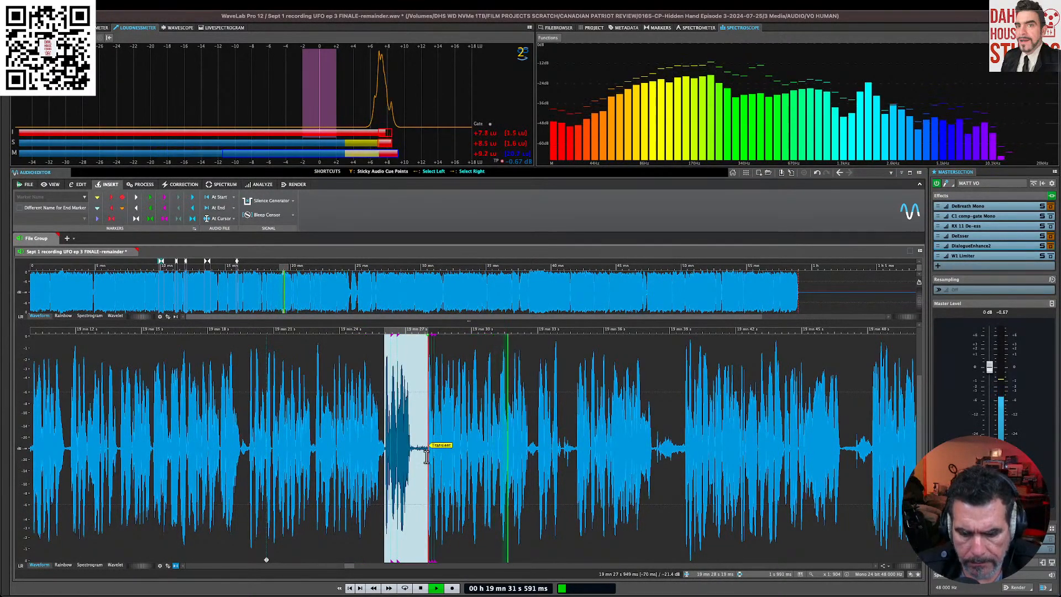
pyautogui.click(426, 455)
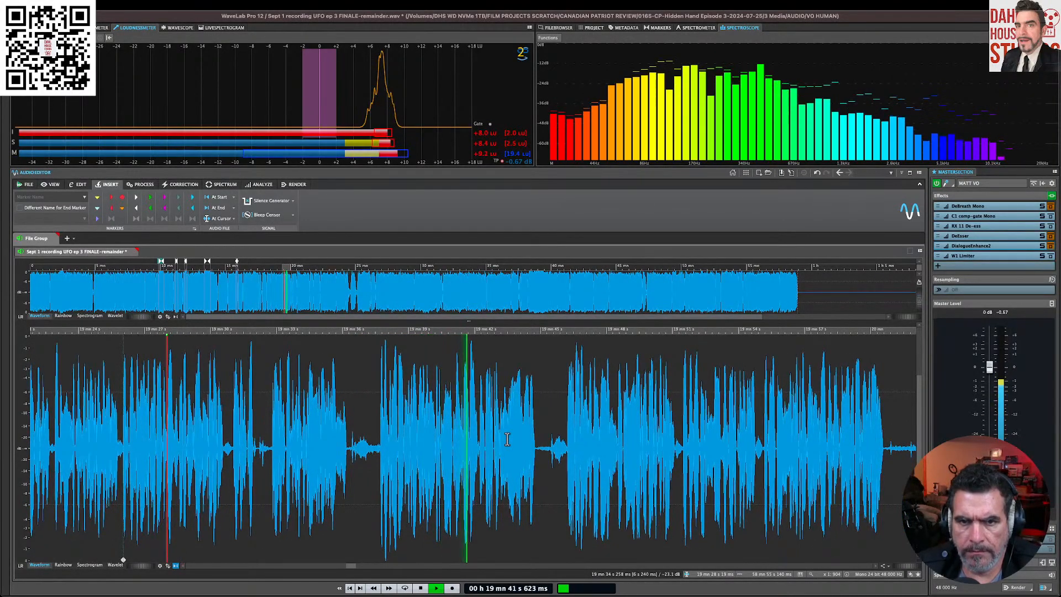
# Step: View the Wavescope and Live Spectrogram during playback, then show the Level Meter in their place
pyautogui.click(181, 28)
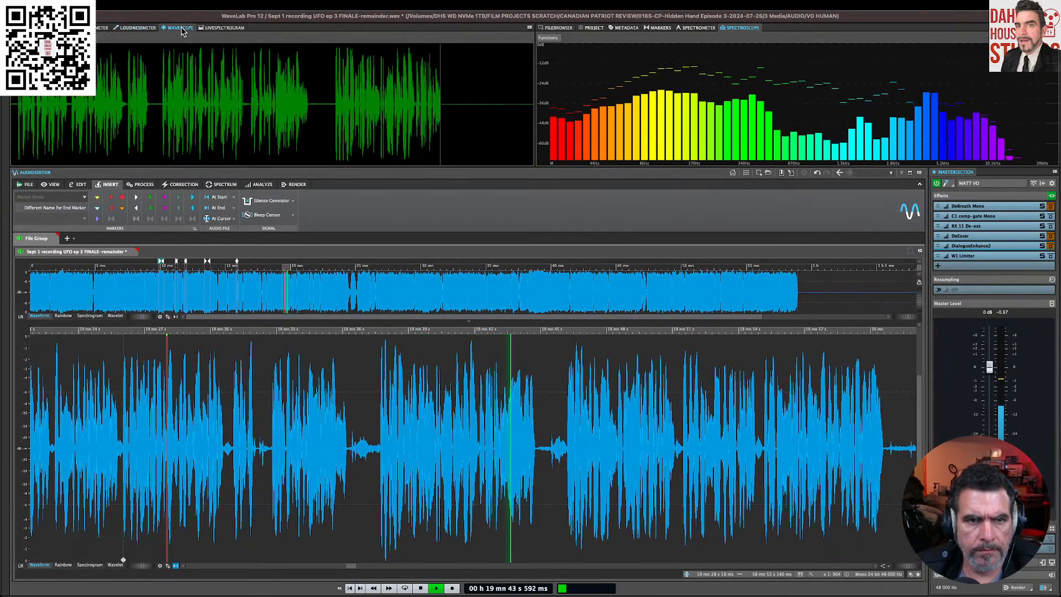
pyautogui.click(223, 28)
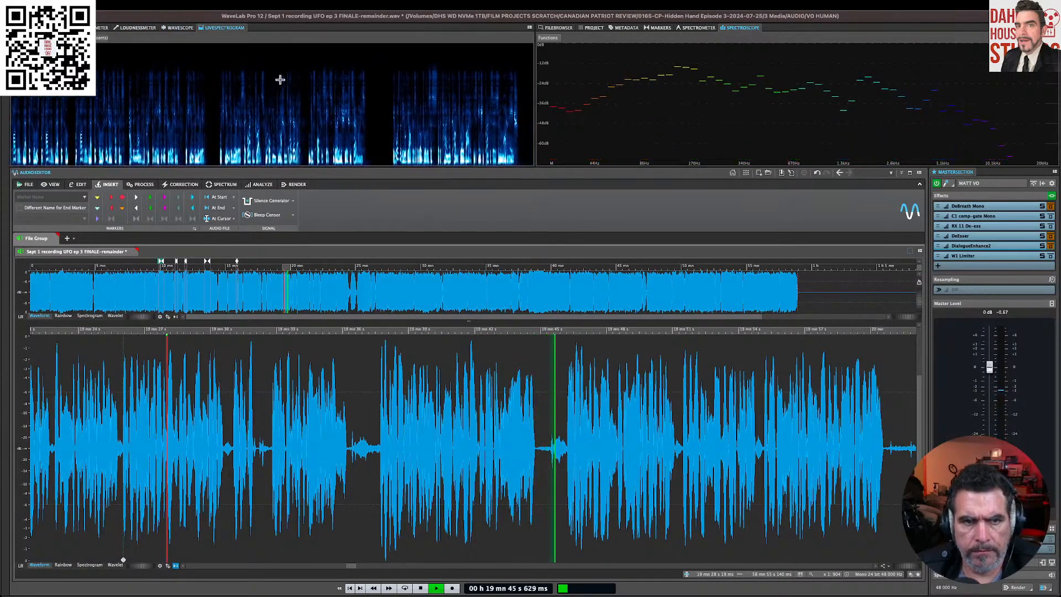
pyautogui.click(98, 29)
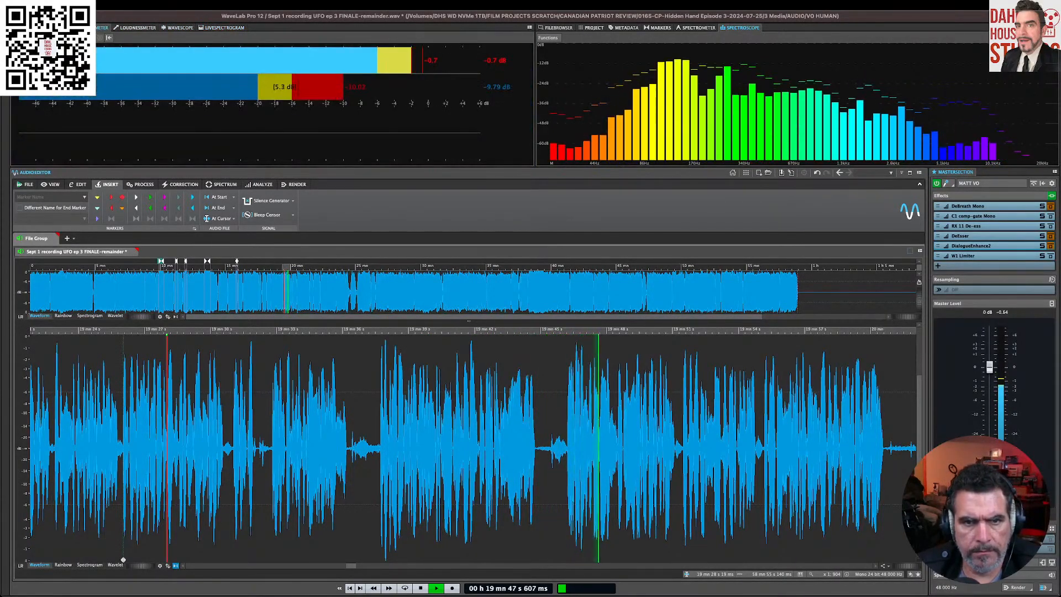
# Step: Review the Level/Pan Meter settings and close them without applying changes
pyautogui.rightClick(339, 132)
pyautogui.click(376, 225)
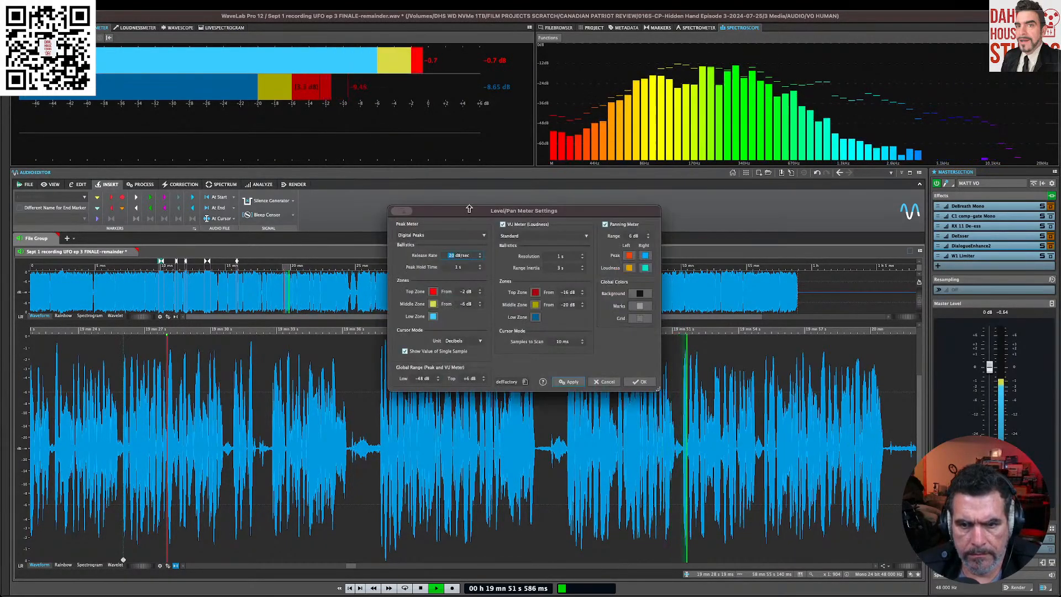
pyautogui.moveTo(464, 215); pyautogui.dragTo(490, 198)
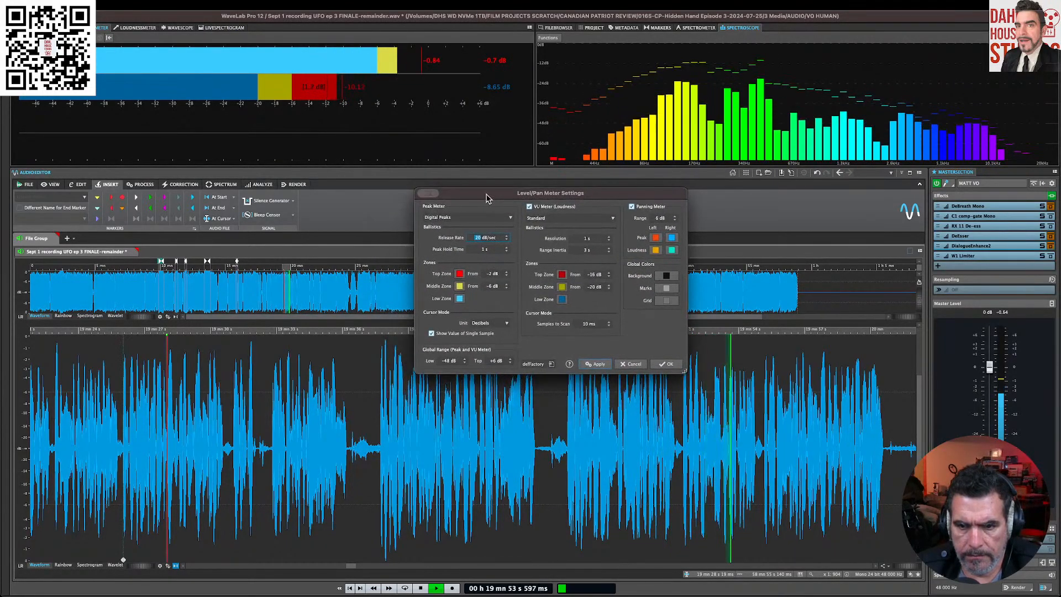
pyautogui.click(623, 365)
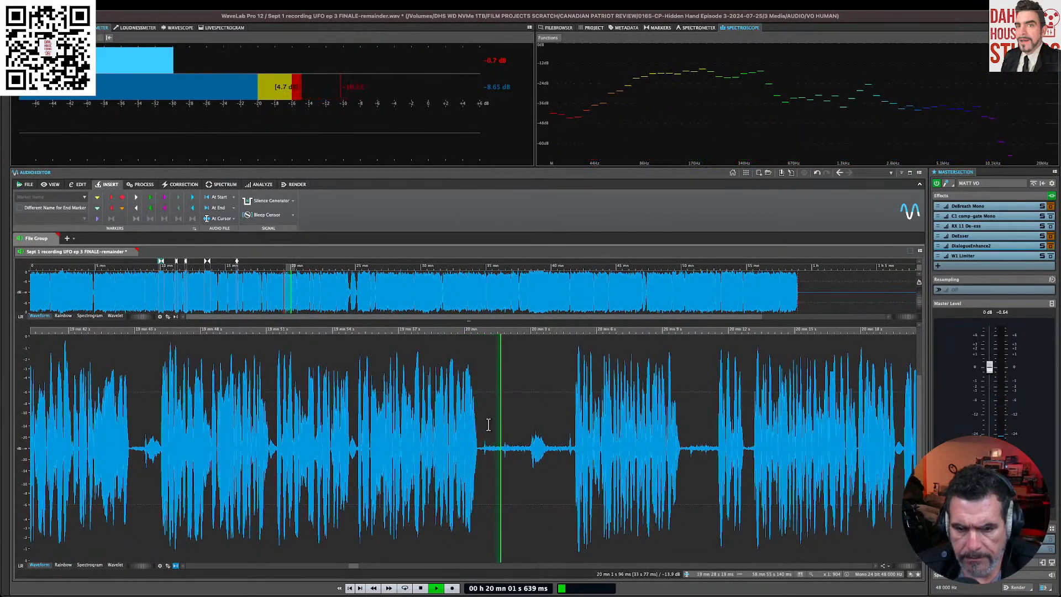
# Step: Delete the noise from about 20 min 1.1 s to 3.7 s and the short phrase from about 20 min 8.8 s to 10.5 s
pyautogui.moveTo(488, 426); pyautogui.dragTo(546, 439)
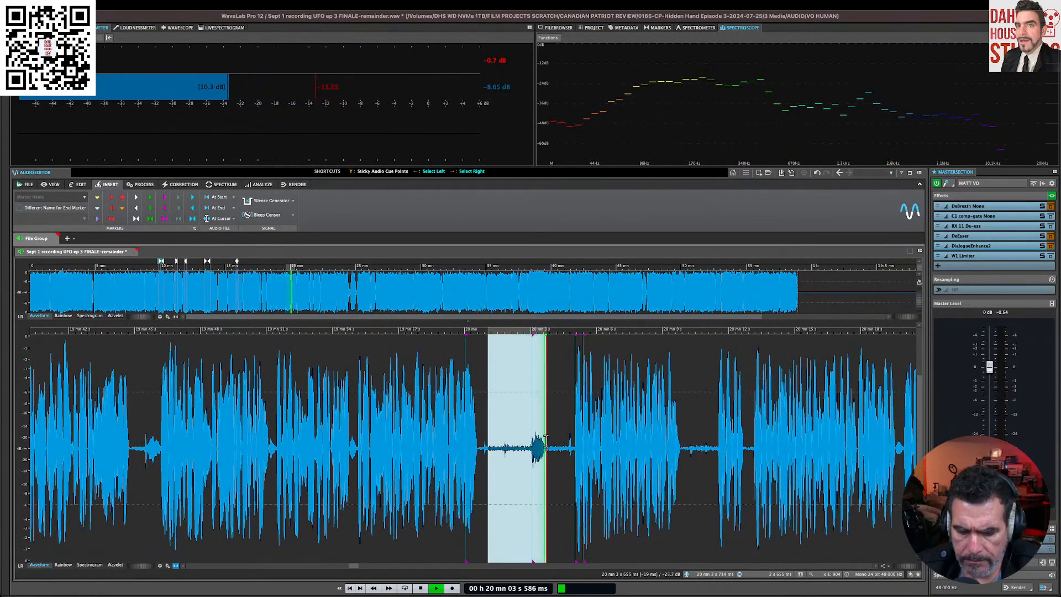
pyautogui.press('Delete')
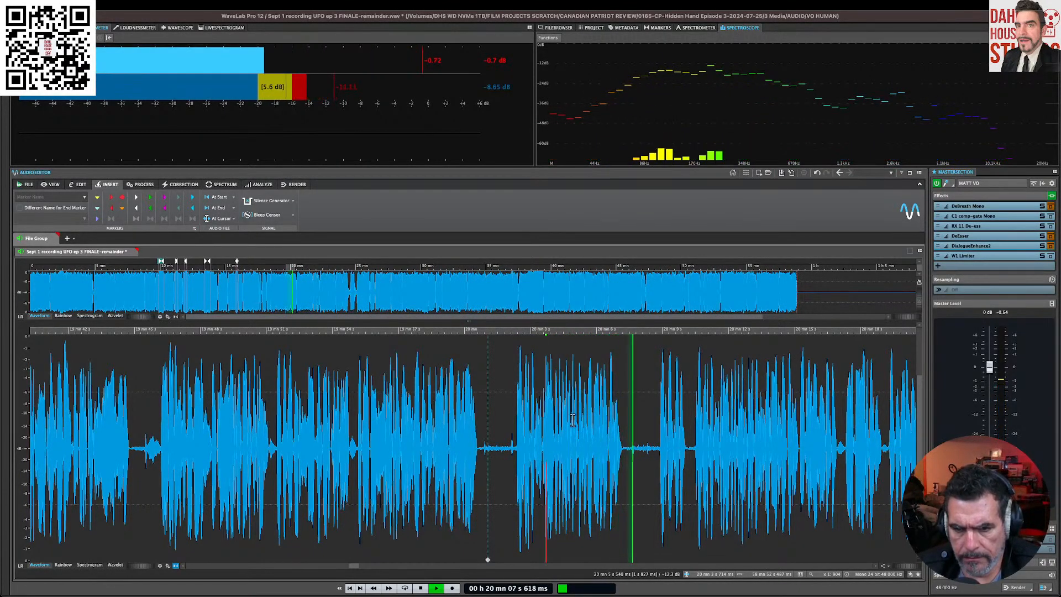
pyautogui.hscroll(1, 553, 423)
pyautogui.hscroll(2, 553, 423)
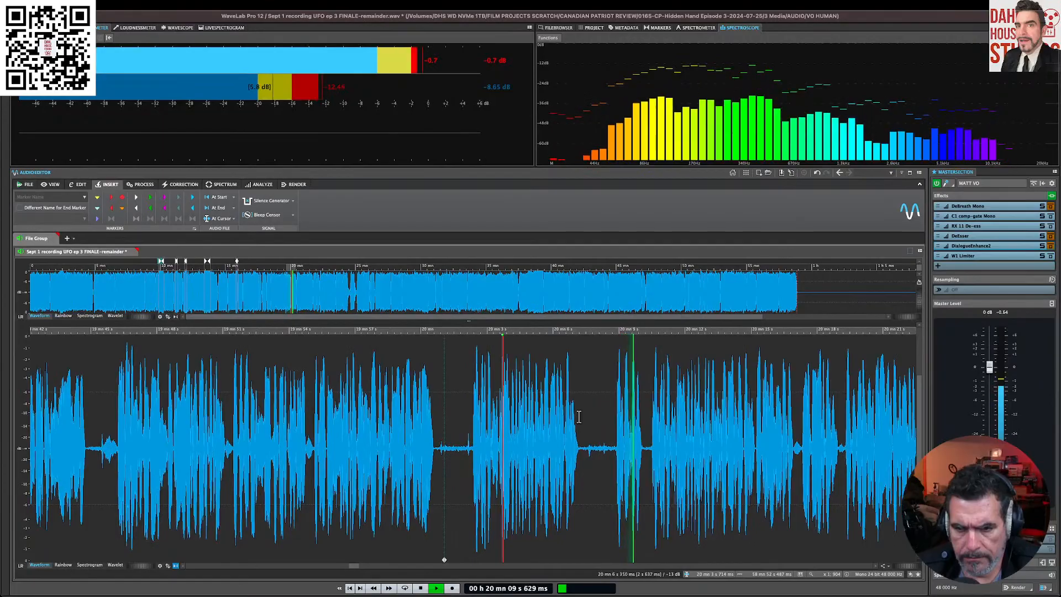
pyautogui.hscroll(1, 612, 395)
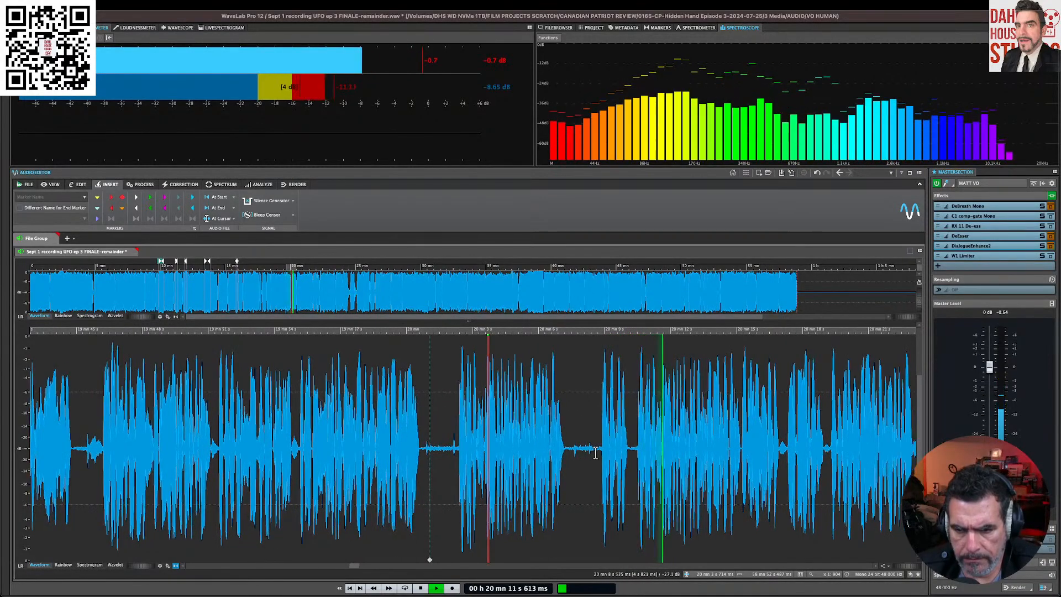
pyautogui.moveTo(600, 449); pyautogui.dragTo(637, 453)
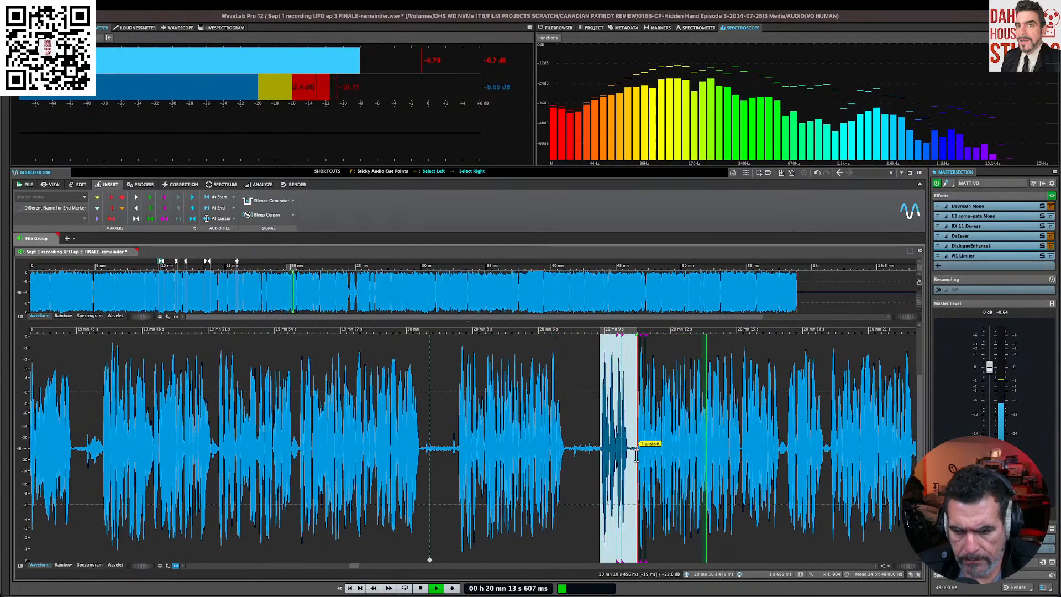
pyautogui.click(636, 453)
# Step: Compare the two takes by playing briefly from about 20 min 2.2 s and from about 20 min 8.9 s
pyautogui.click(455, 383)
pyautogui.press('space')
pyautogui.press('space')
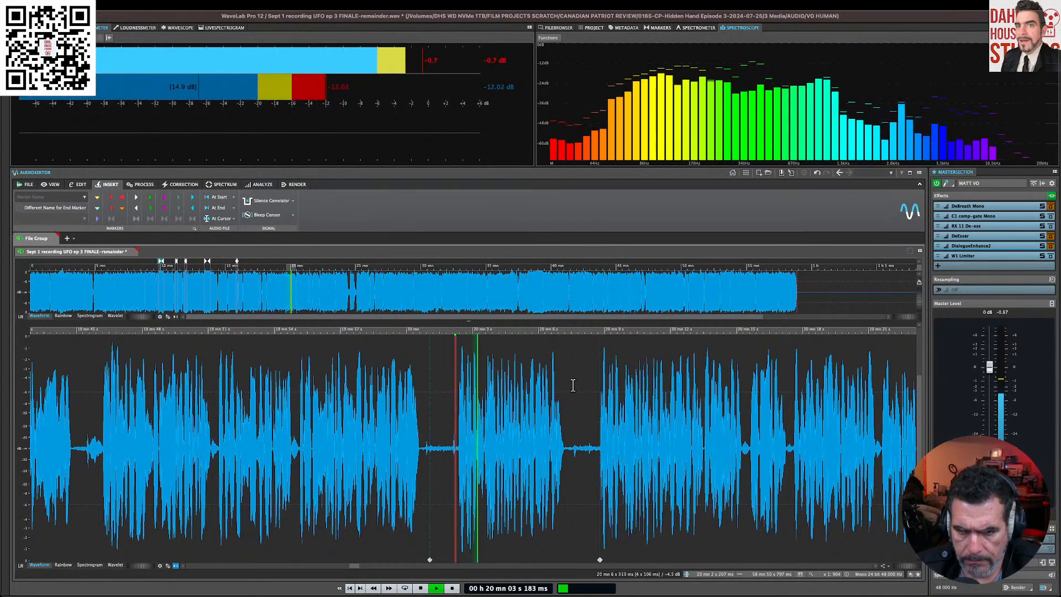
pyautogui.click(602, 398)
pyautogui.press('space')
pyautogui.press('space')
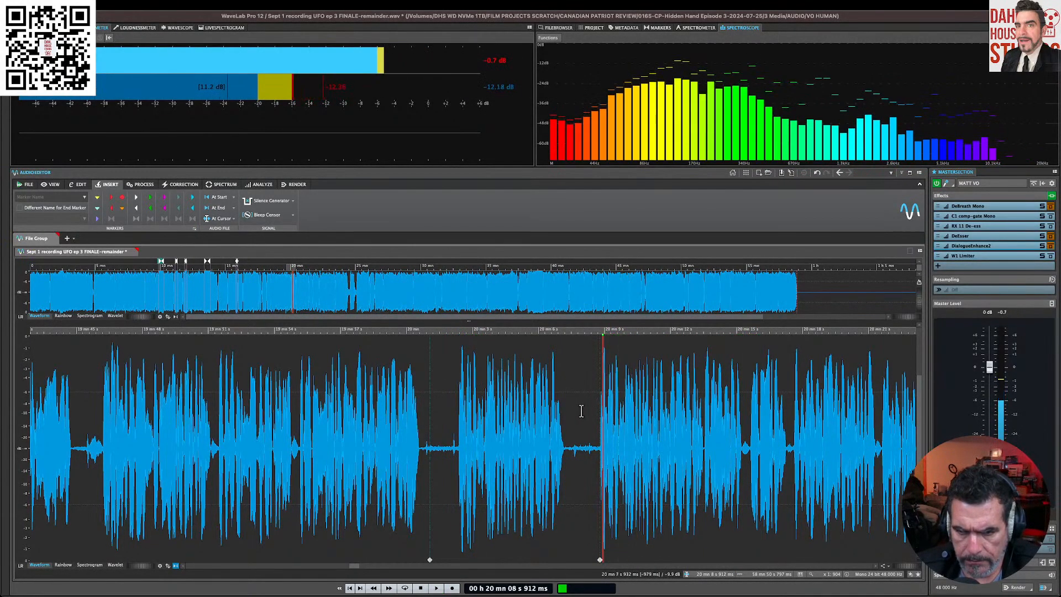
# Step: Delete the whole take between the two edit points, about 20 min 1.1 s to 20 min 8.8 s, and resume playback
pyautogui.click(569, 504)
pyautogui.doubleClick(529, 485)
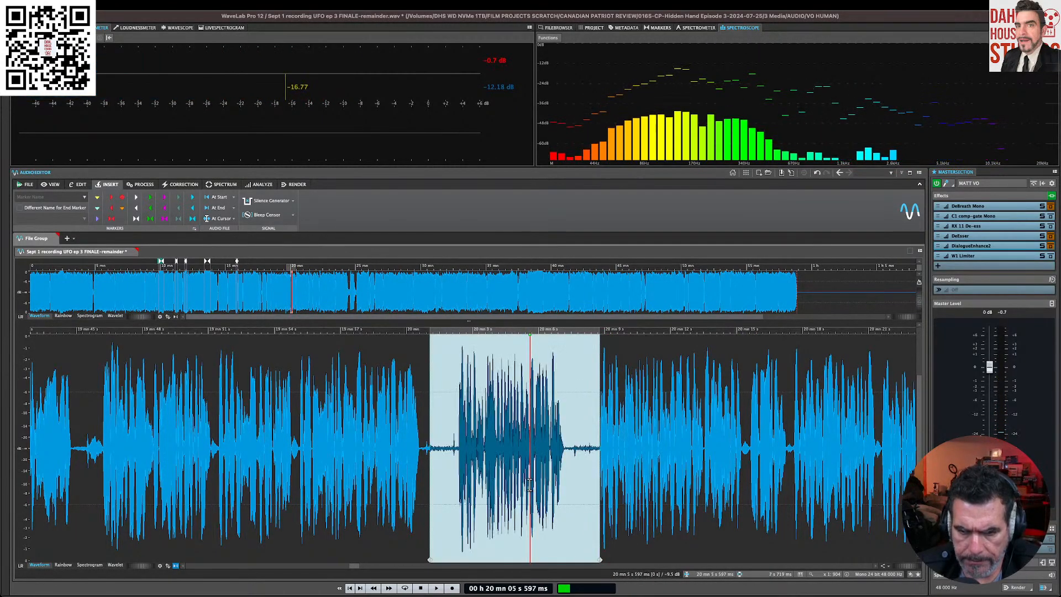
pyautogui.press('Delete')
pyautogui.press('space')
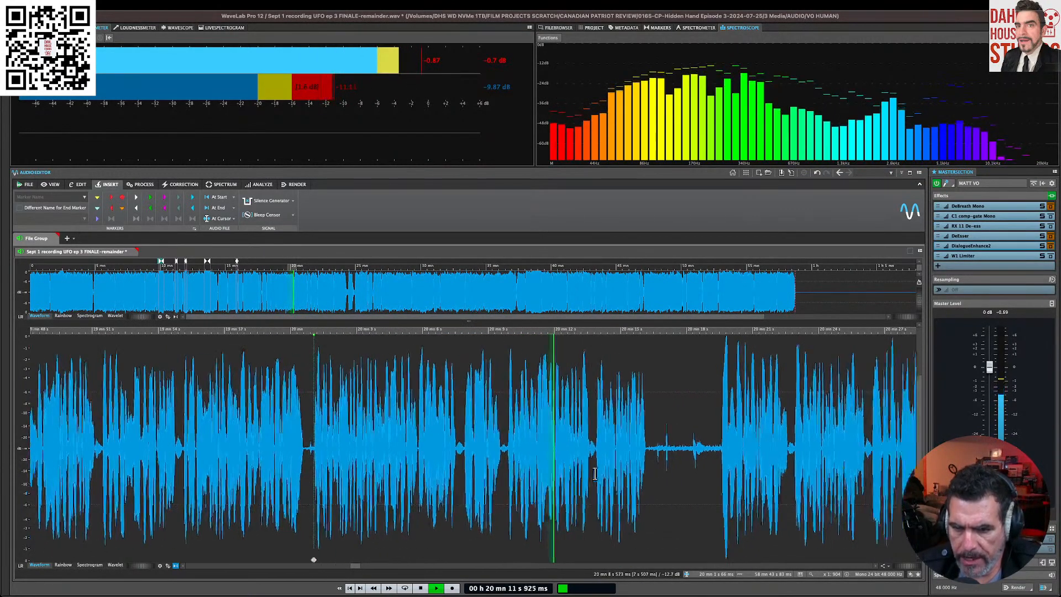
# Step: Mute the noise in the pause from about 20 min 16.4 s to 19.4 s
pyautogui.moveTo(563, 464); pyautogui.dragTo(630, 459)
pyautogui.press('super+m')
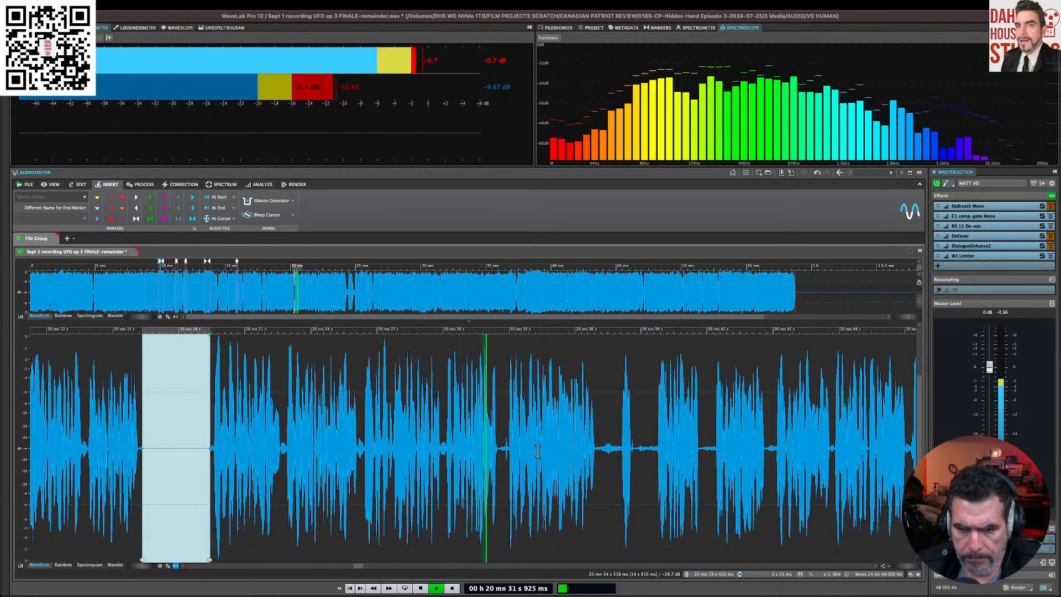
# Step: Try deleting the passage from about 20 min 31.5 s to 33.0 s, play across the join, and undo the deletion
pyautogui.click(475, 447)
pyautogui.scroll(3, 486, 447)
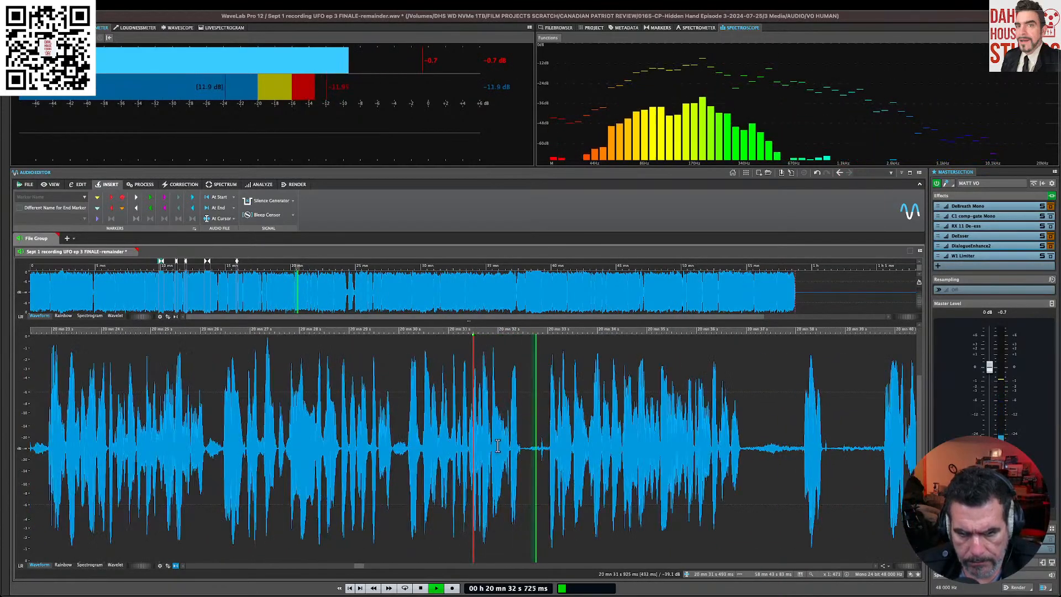
pyautogui.scroll(1, 493, 447)
pyautogui.press('space')
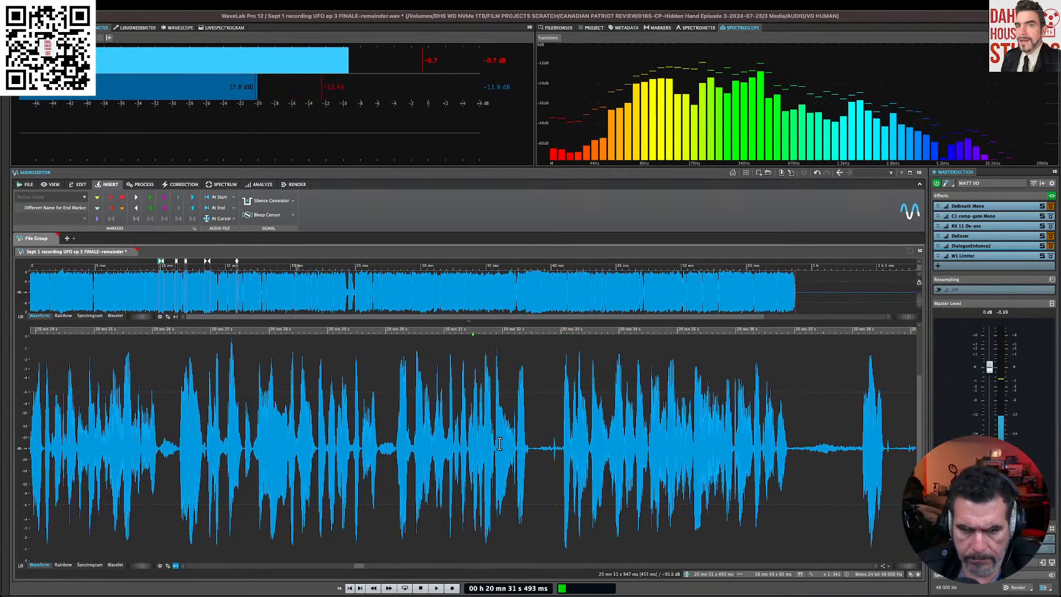
pyautogui.keyDown('shift'); pyautogui.click(561, 450); pyautogui.keyUp('shift')
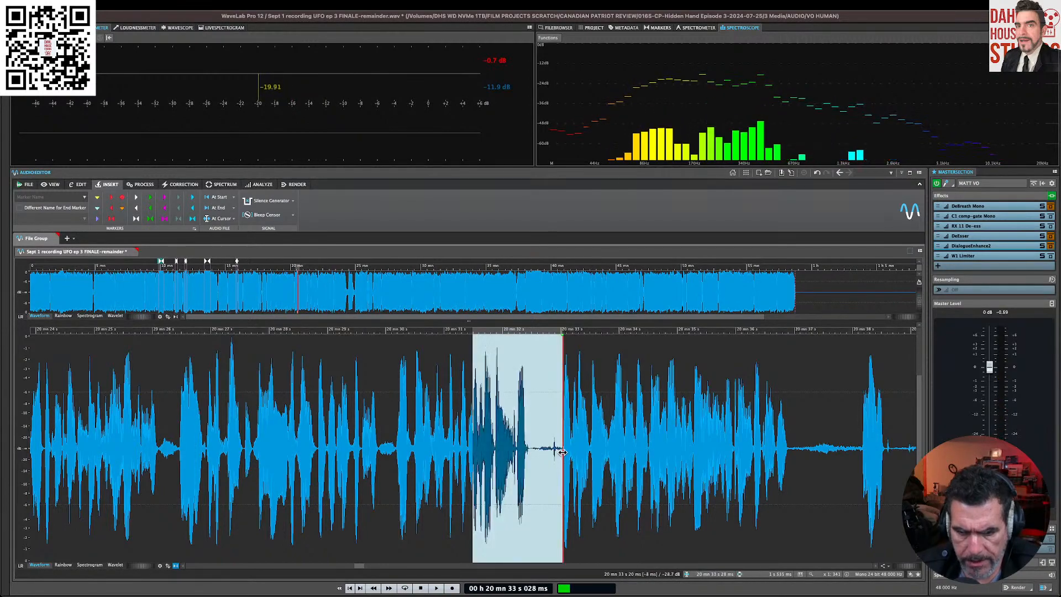
pyautogui.press('Delete')
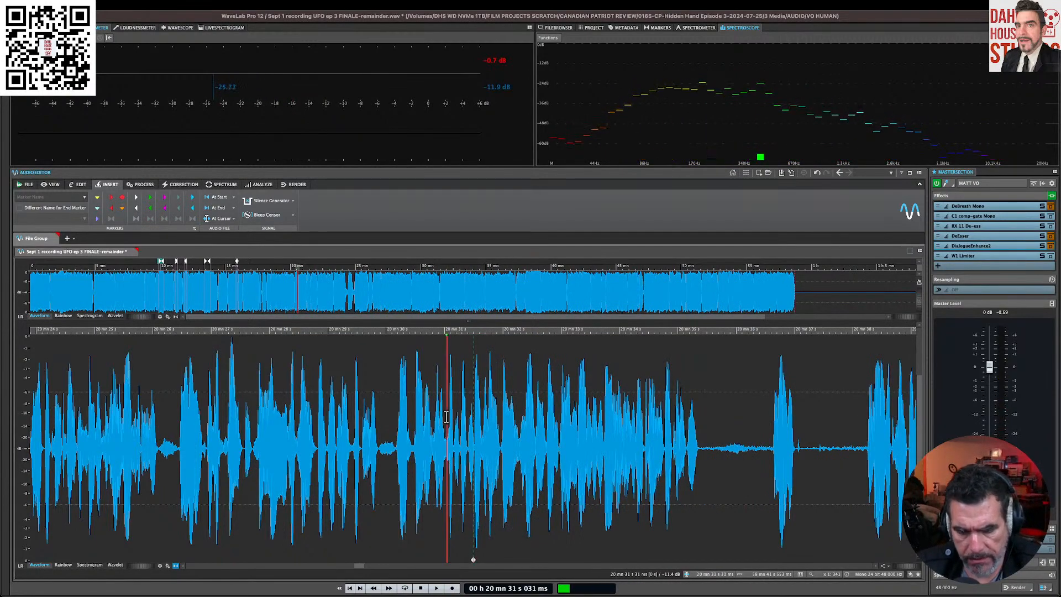
pyautogui.press('space')
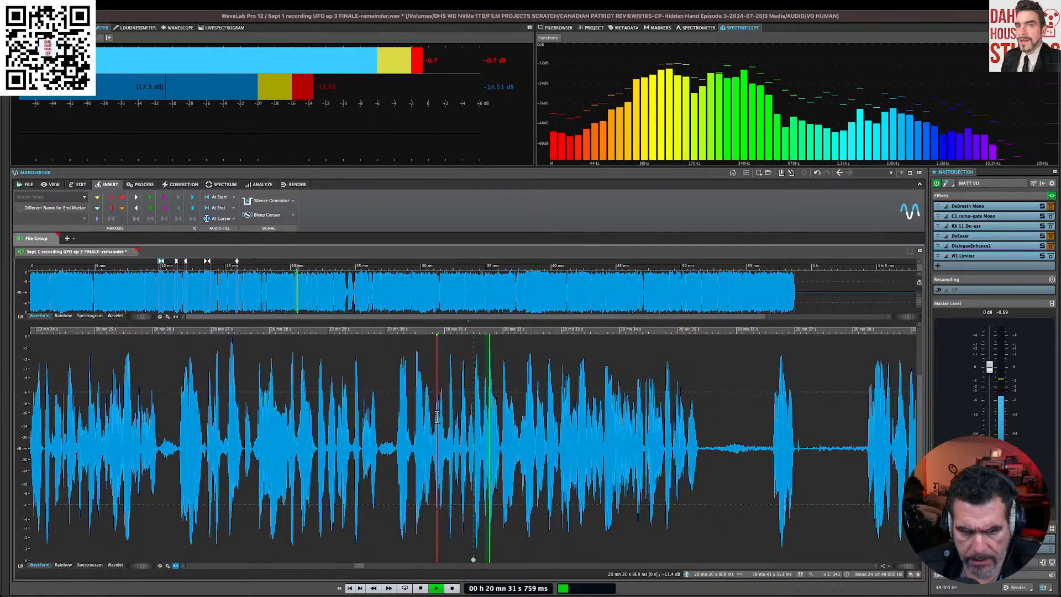
pyautogui.scroll(1, 437, 415)
pyautogui.scroll(4, 526, 426)
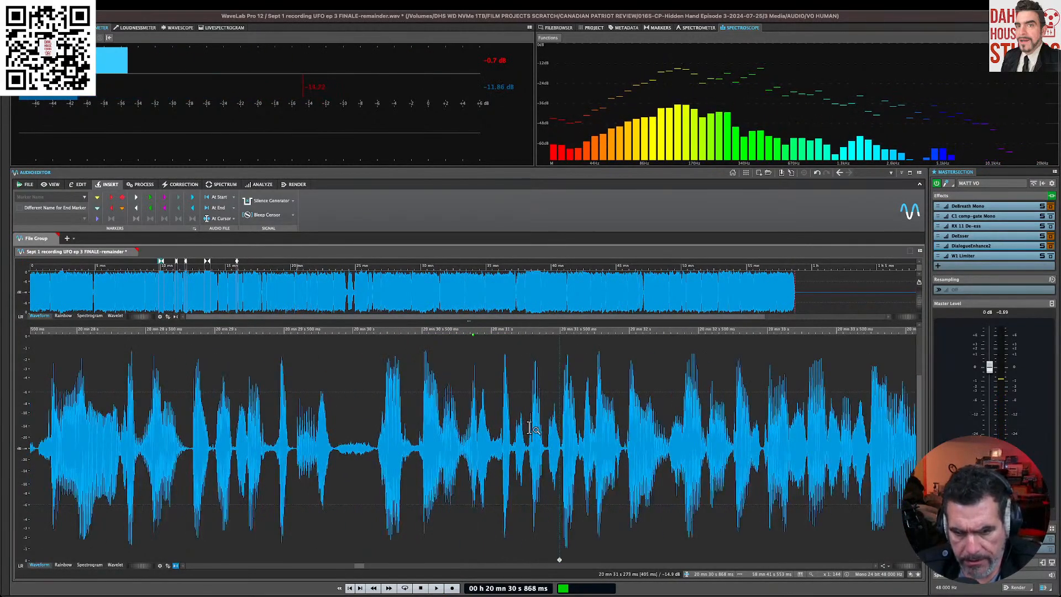
pyautogui.hotkey('ctrl', 'z')
# Step: Play the passage from about 20 min 31.0 s, 31.1 s and 32.3 s to locate the cut points for the repeated words
pyautogui.press('space')
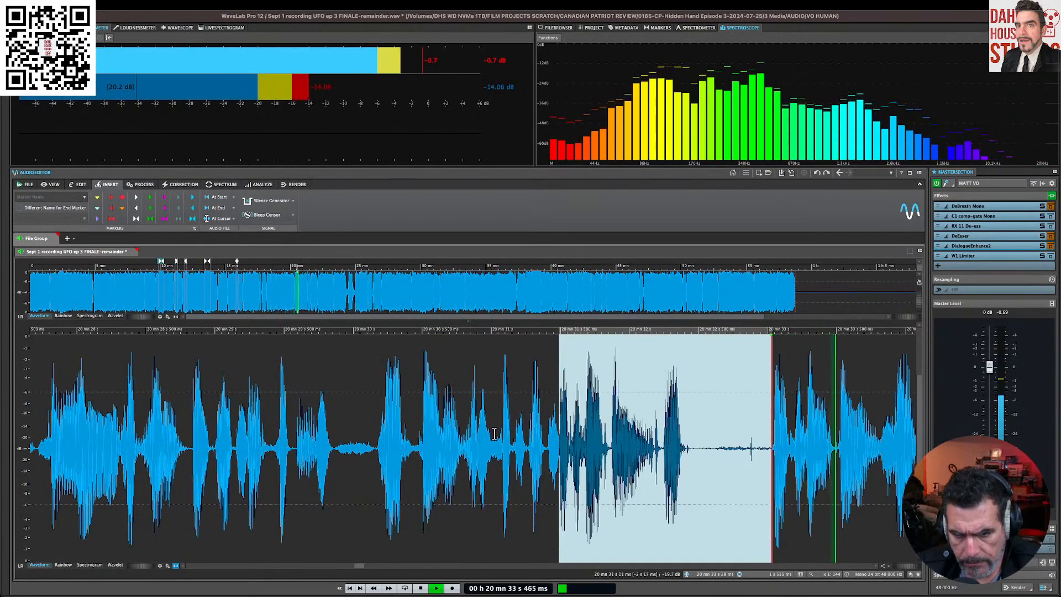
pyautogui.click(493, 433)
pyautogui.press('space')
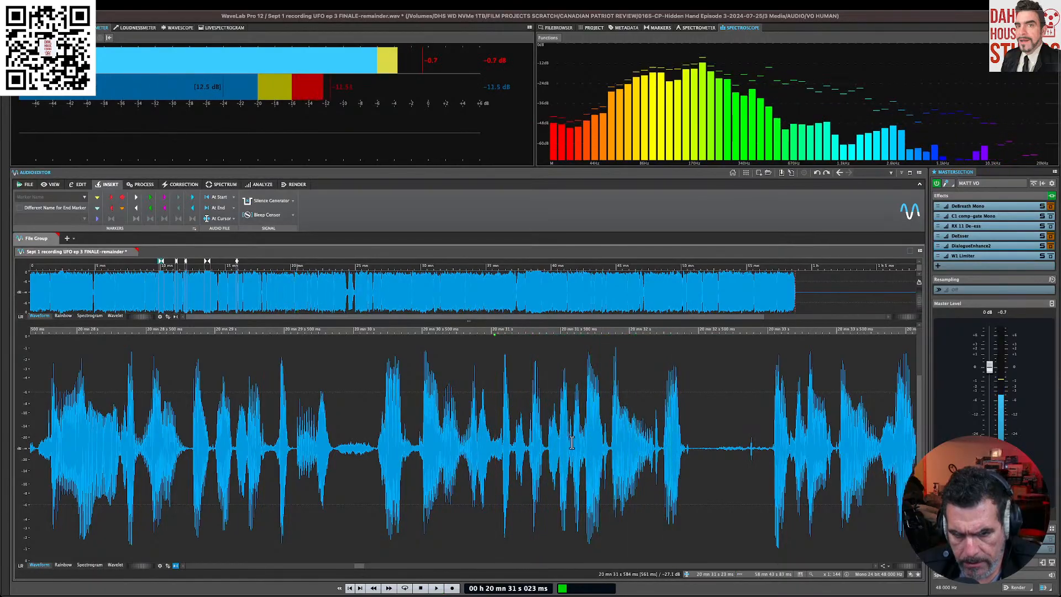
pyautogui.press('space')
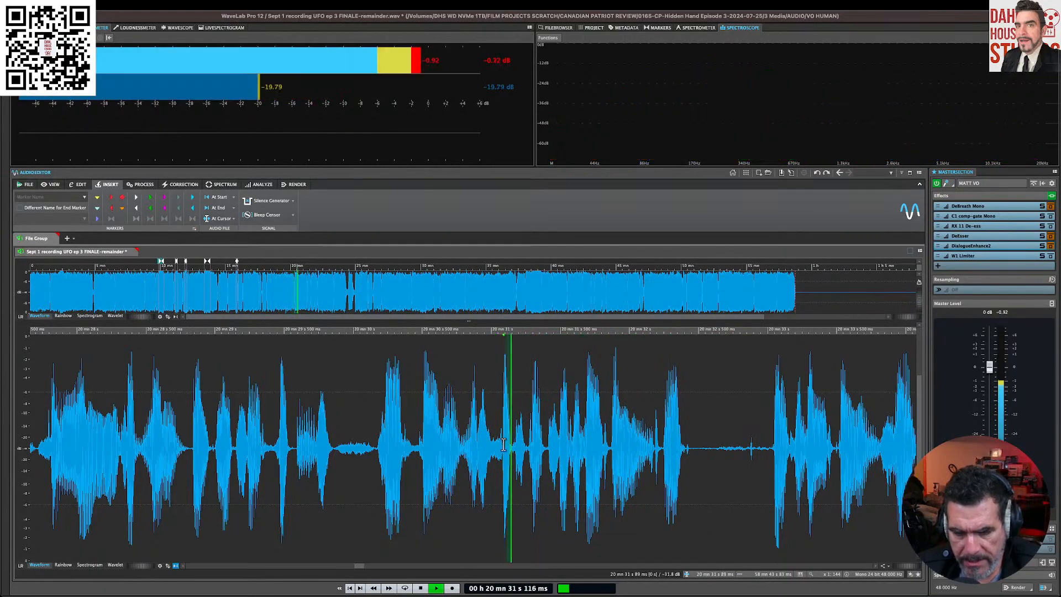
pyautogui.press('space')
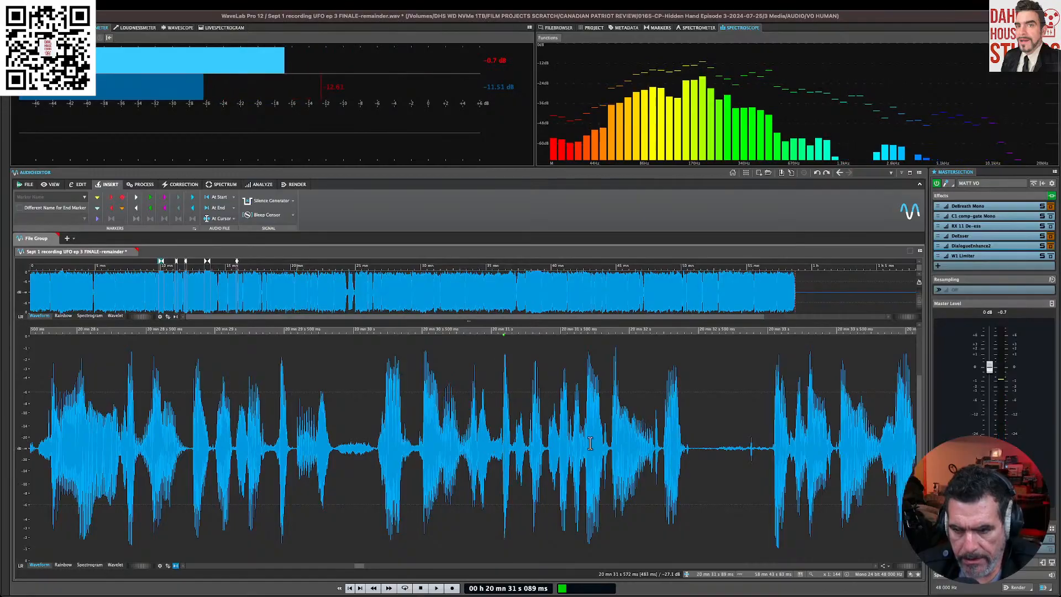
pyautogui.click(674, 446)
pyautogui.press('space')
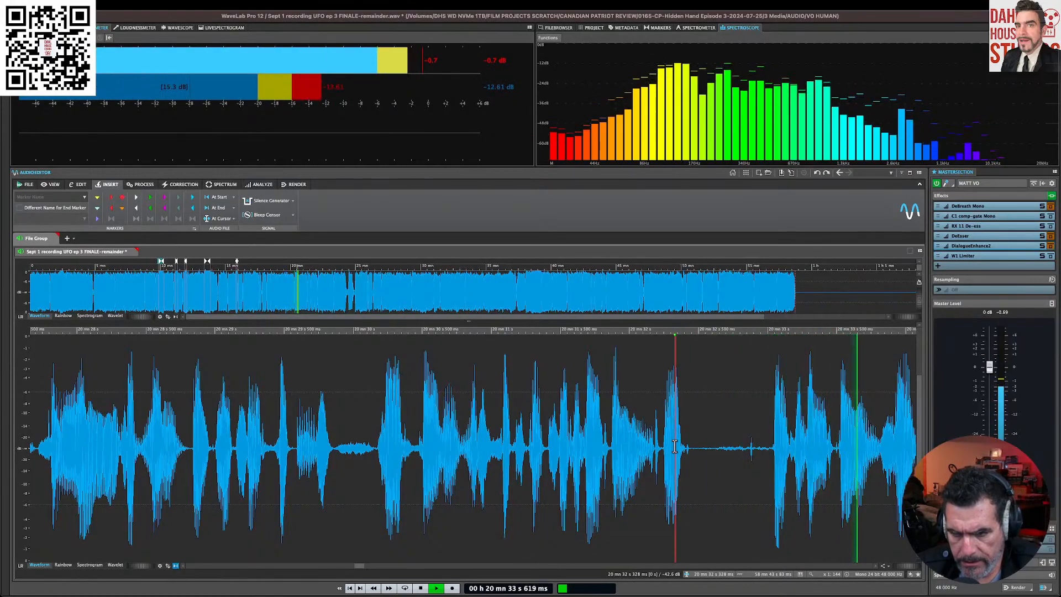
pyautogui.press('space')
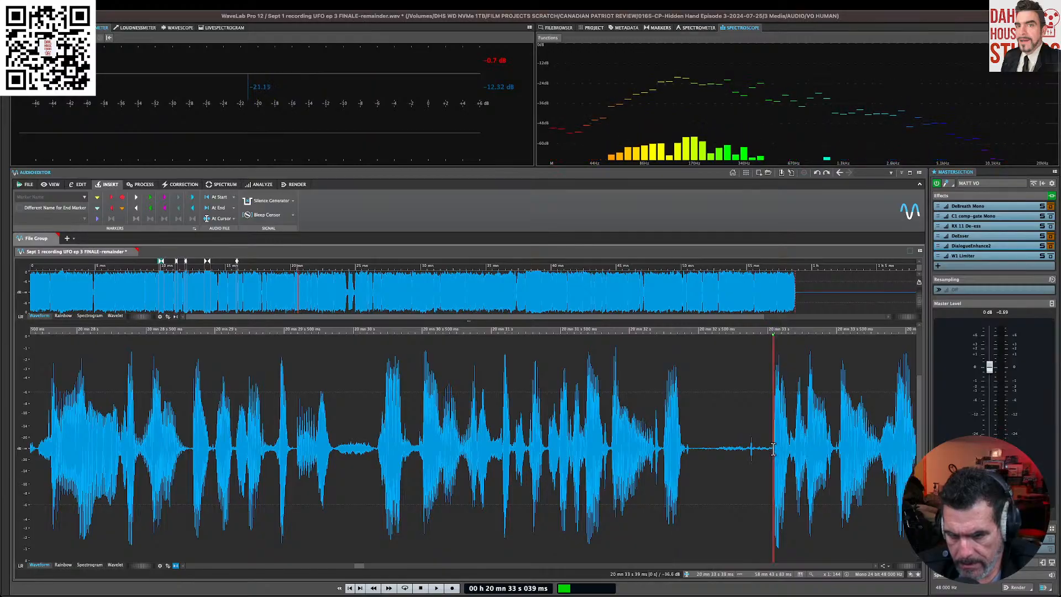
# Step: Delete the repeated words from about 20 min 31.5 s to 33.0 s, auditioning the selection first, and play the join from about 31.2 s
pyautogui.moveTo(773, 449); pyautogui.dragTo(570, 454)
pyautogui.press('space')
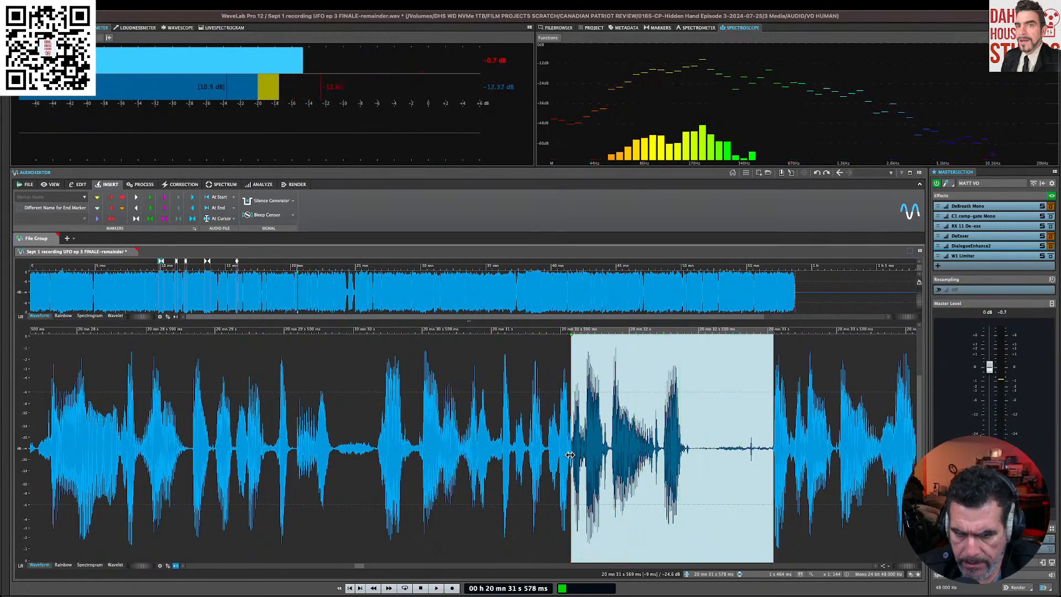
pyautogui.press('space')
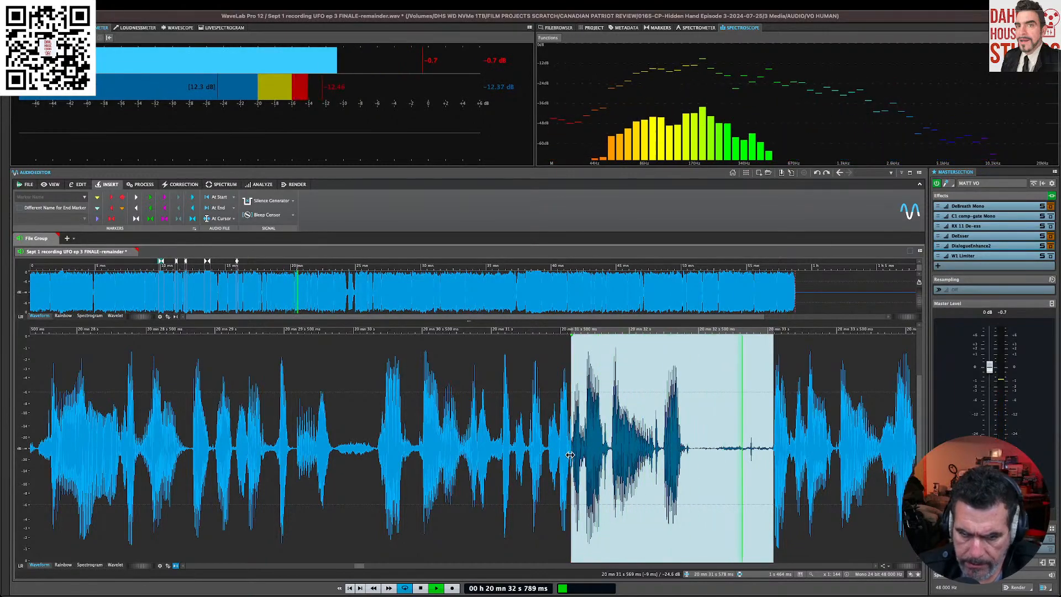
pyautogui.moveTo(569, 454); pyautogui.dragTo(559, 454)
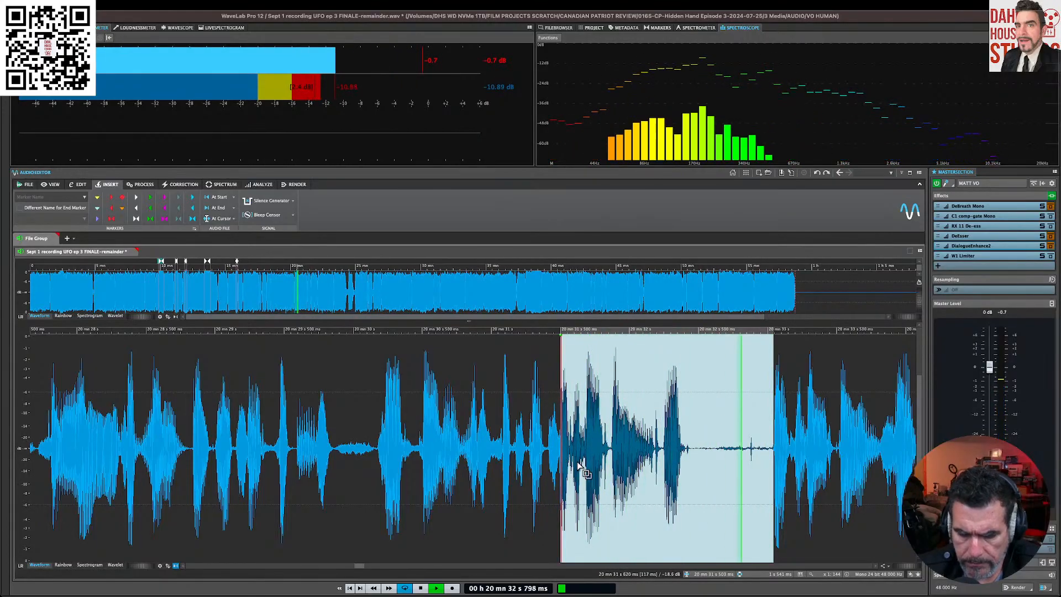
pyautogui.press('Delete')
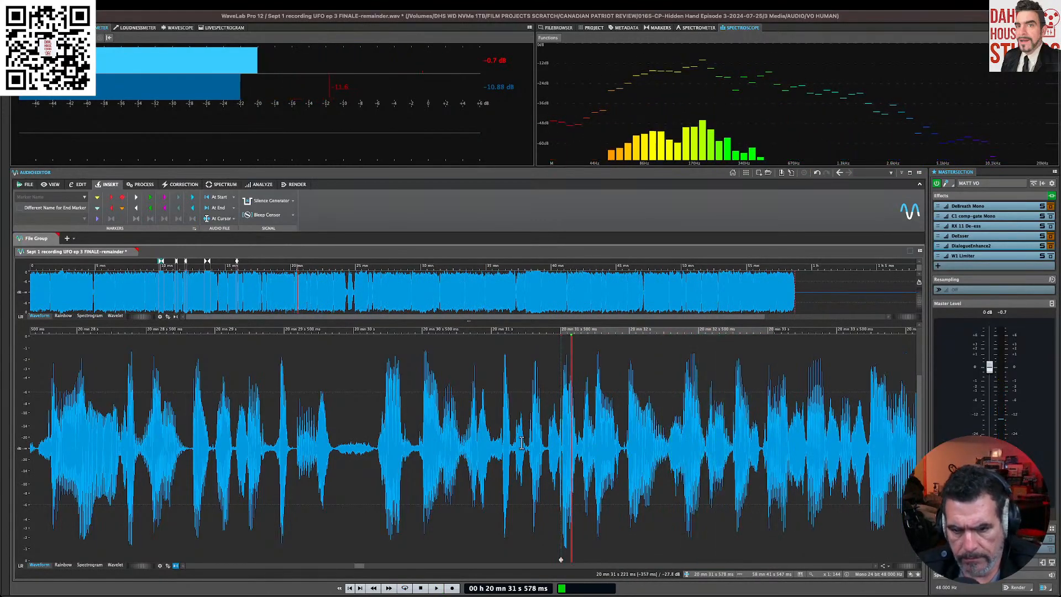
pyautogui.click(521, 444)
pyautogui.press('space')
# Step: Delete the false start and short phrase from about 20 min 36.7 s to 40.9 s and play on from the join
pyautogui.scroll(-1, 684, 431)
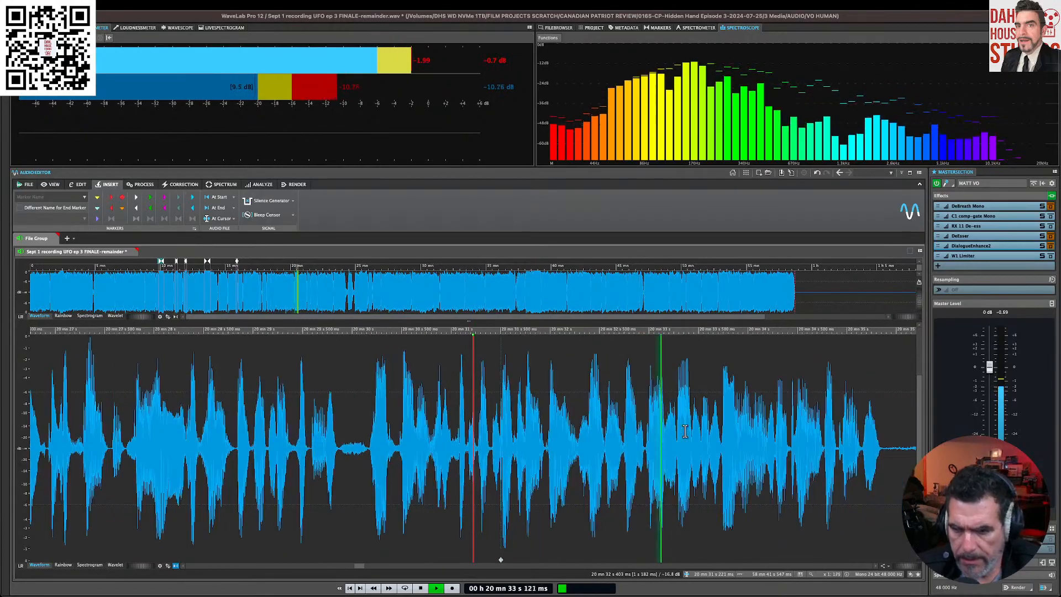
pyautogui.scroll(-2, 756, 414)
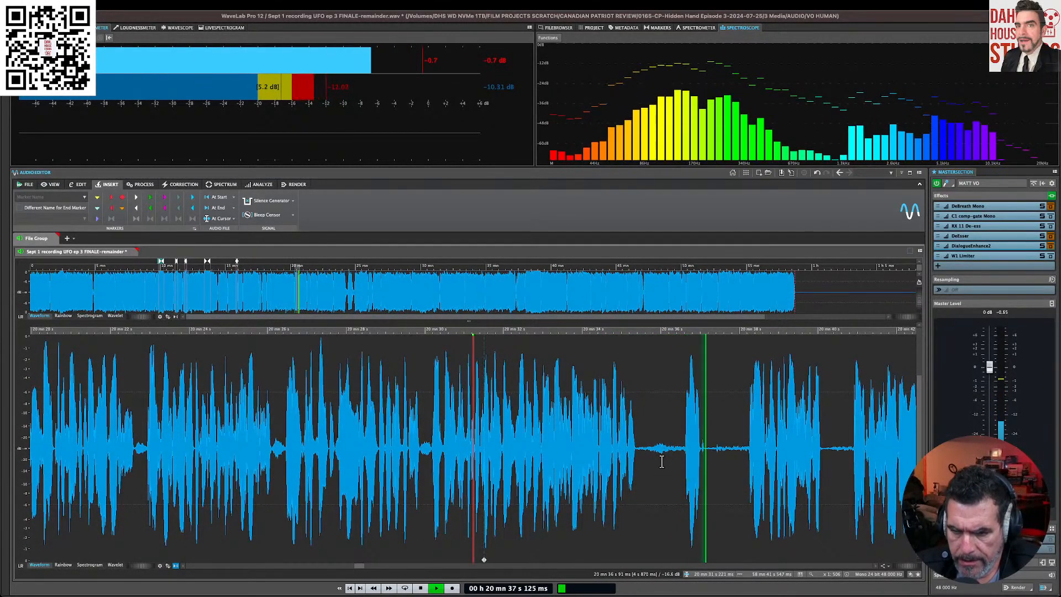
pyautogui.moveTo(684, 449); pyautogui.dragTo(749, 453)
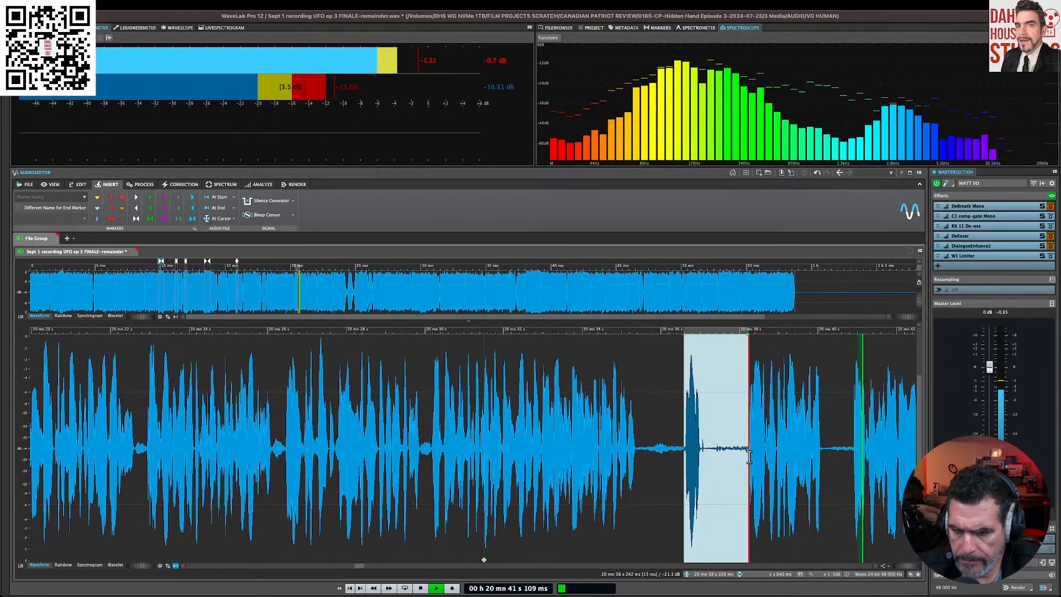
pyautogui.keyDown('shift'); pyautogui.click(852, 451); pyautogui.keyUp('shift')
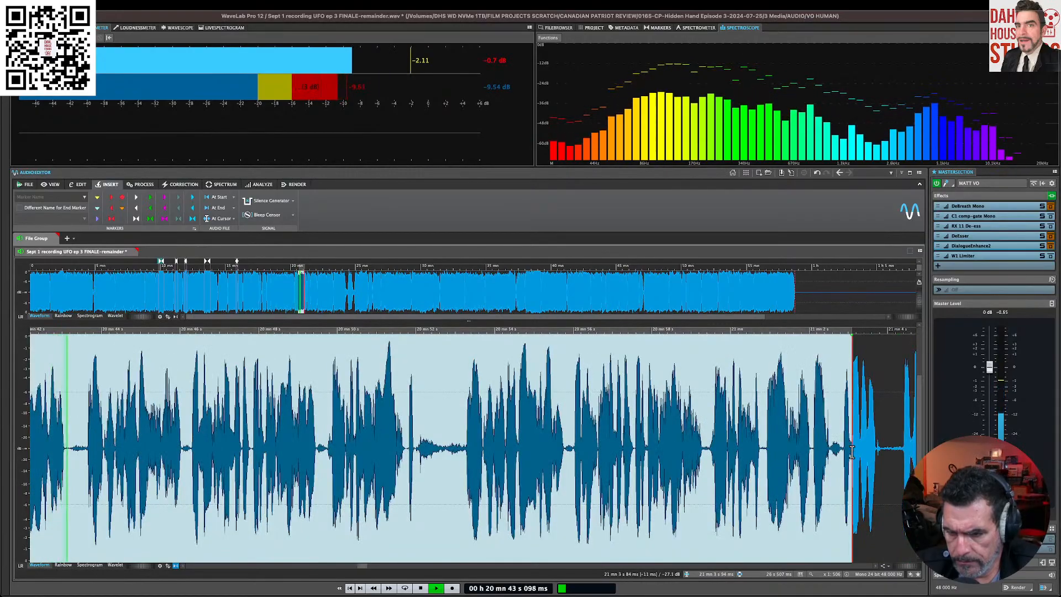
pyautogui.press('space')
pyautogui.hscroll(2, 823, 458)
pyautogui.hscroll(2, 823, 457)
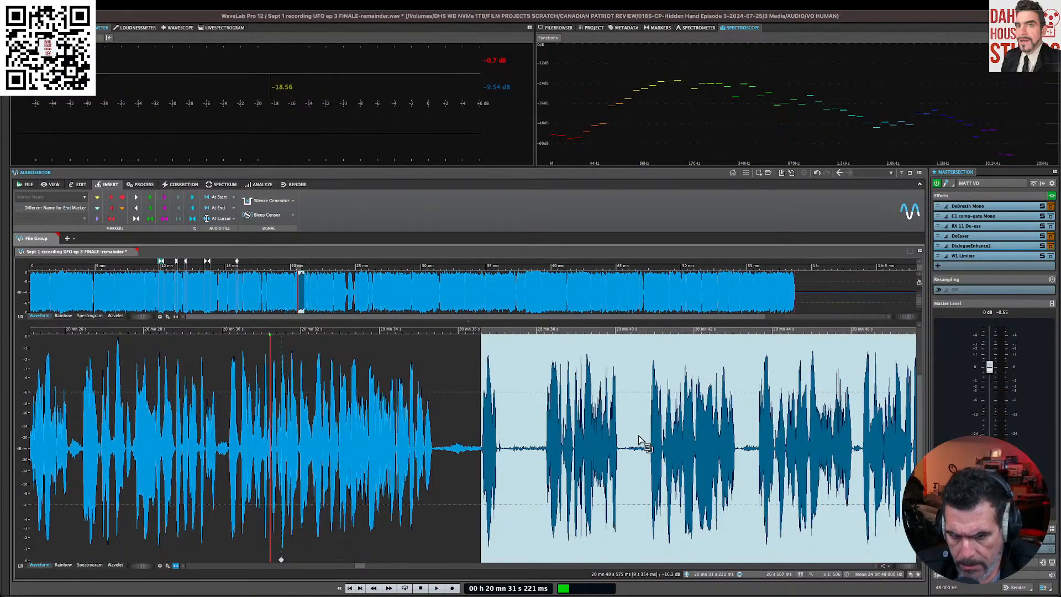
pyautogui.moveTo(650, 451); pyautogui.dragTo(475, 440)
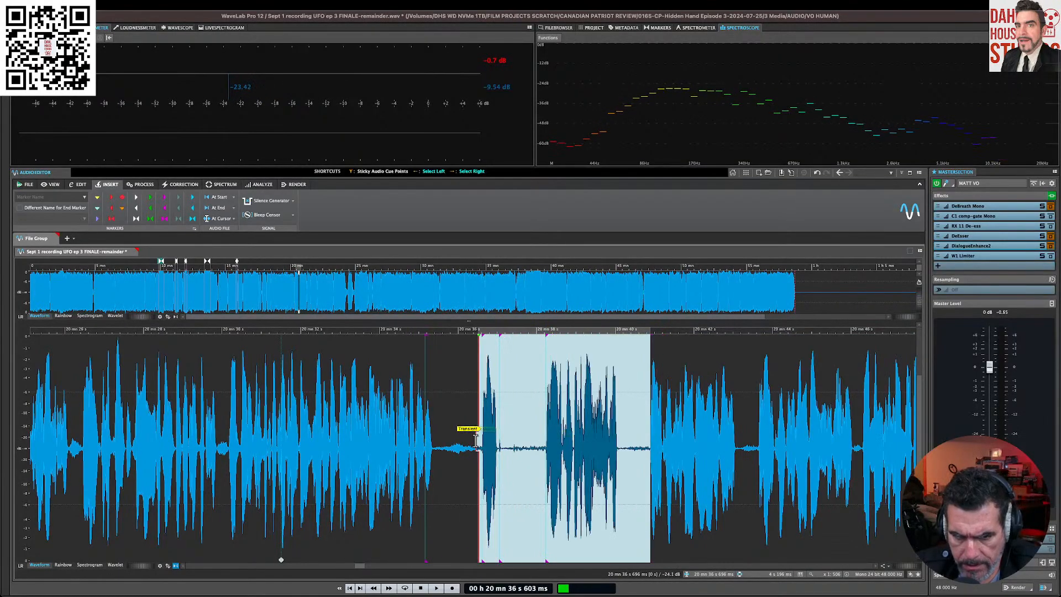
pyautogui.press('Delete')
pyautogui.press('space')
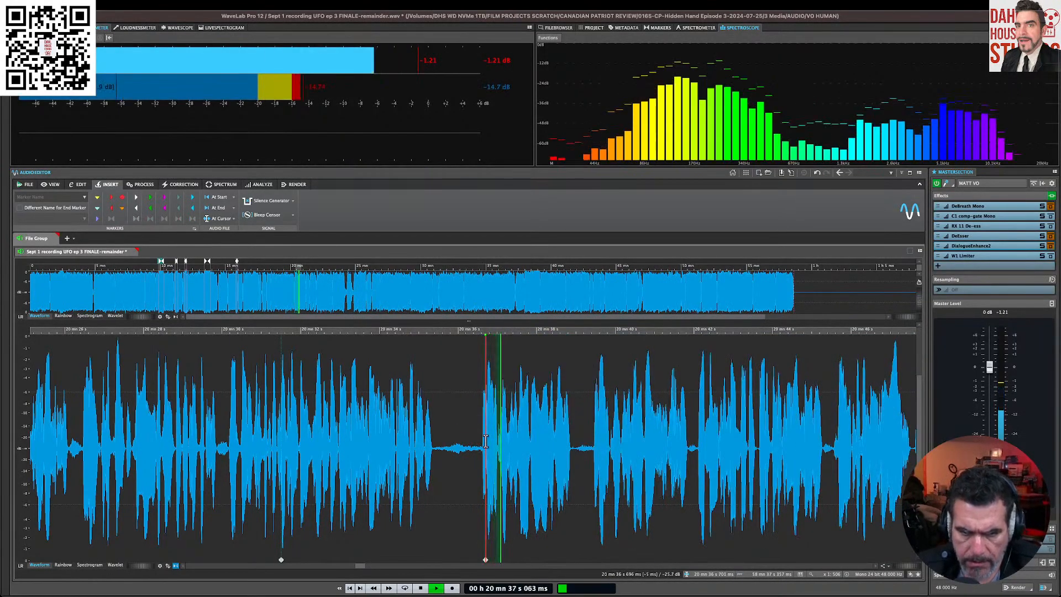
# Step: Play from about 20 min 36.1 s and delete the short phrase from about 20 min 36.6 s to 39.4 s
pyautogui.click(466, 431)
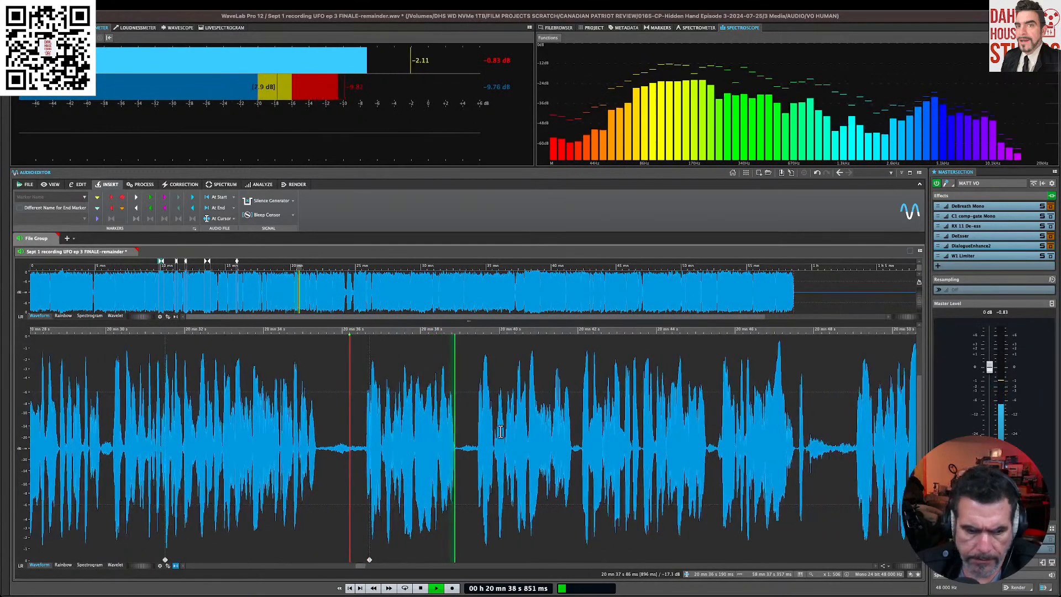
pyautogui.moveTo(404, 442); pyautogui.dragTo(293, 444)
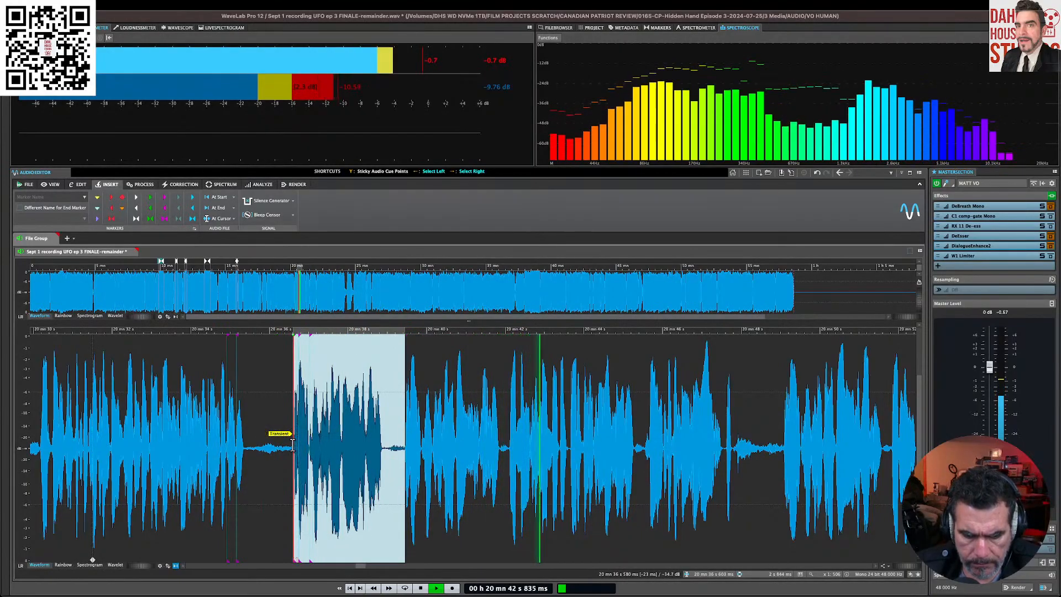
pyautogui.press('Delete')
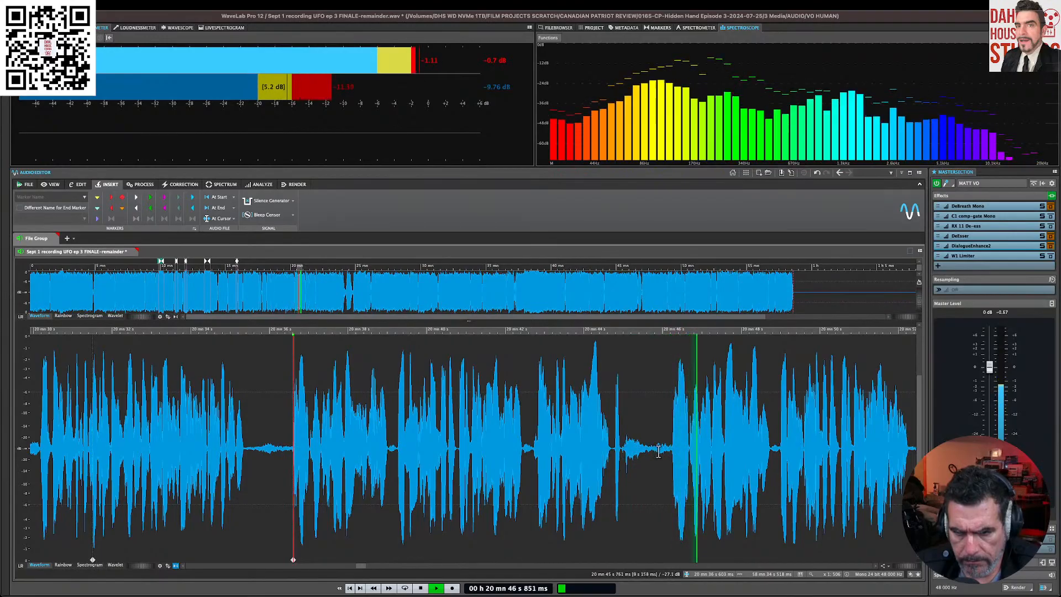
# Step: Delete the whole take from about 20 min 36.6 s to 46.2 s and play on from the cut
pyautogui.moveTo(672, 449); pyautogui.dragTo(297, 433)
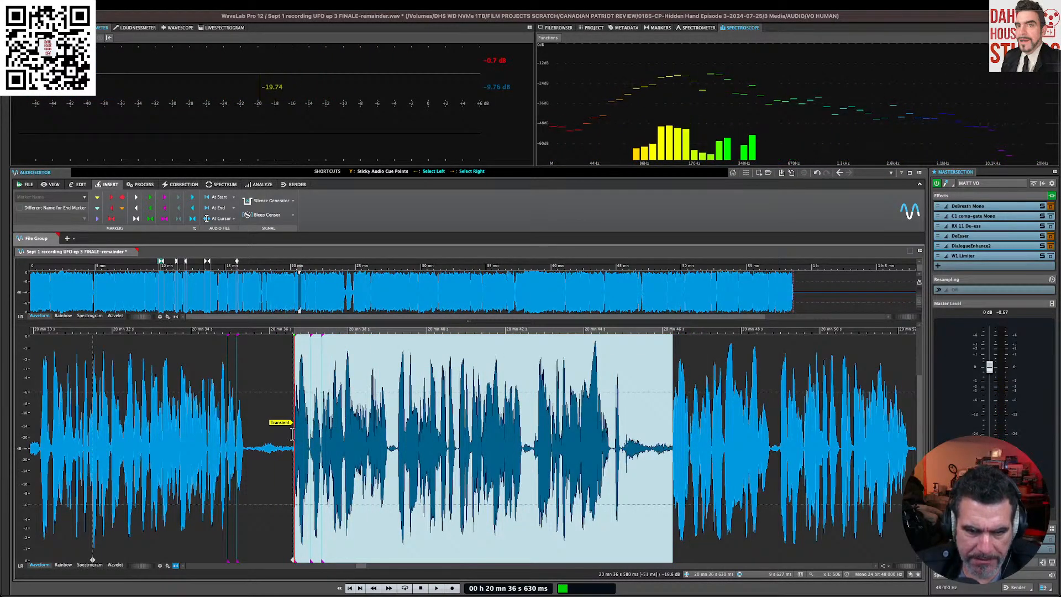
pyautogui.press('Delete')
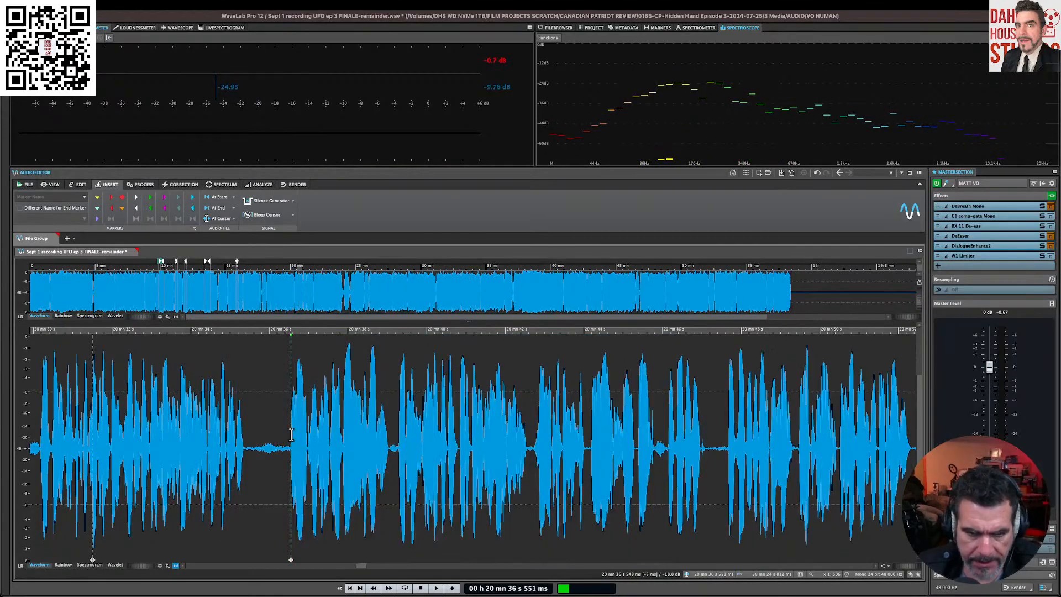
pyautogui.press('space')
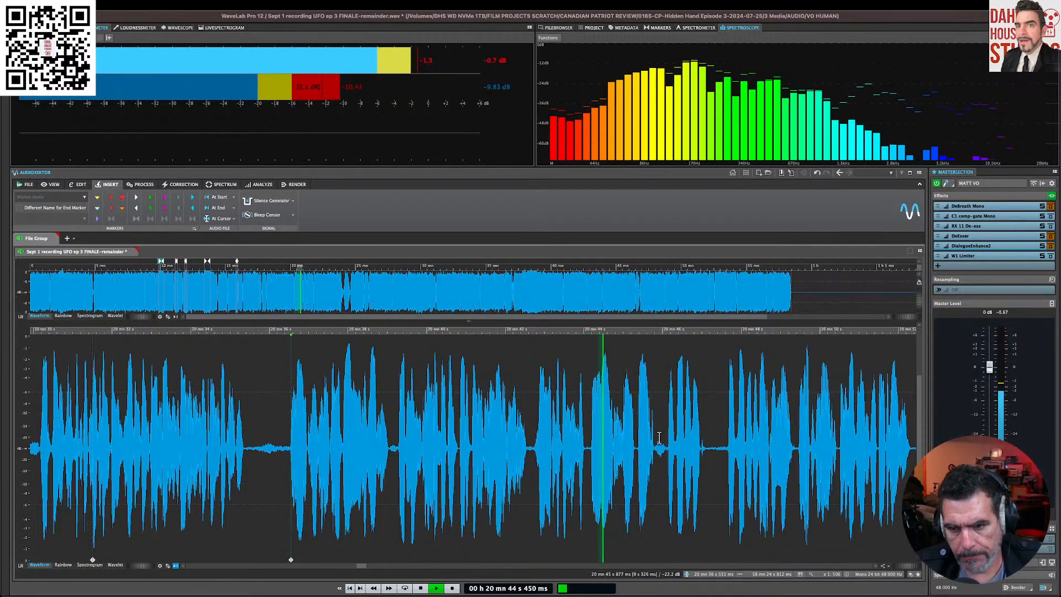
# Step: Delete the short phrase and pause from about 20 min 46.1 s to 47.7 s, and play on from the cut
pyautogui.click(698, 436)
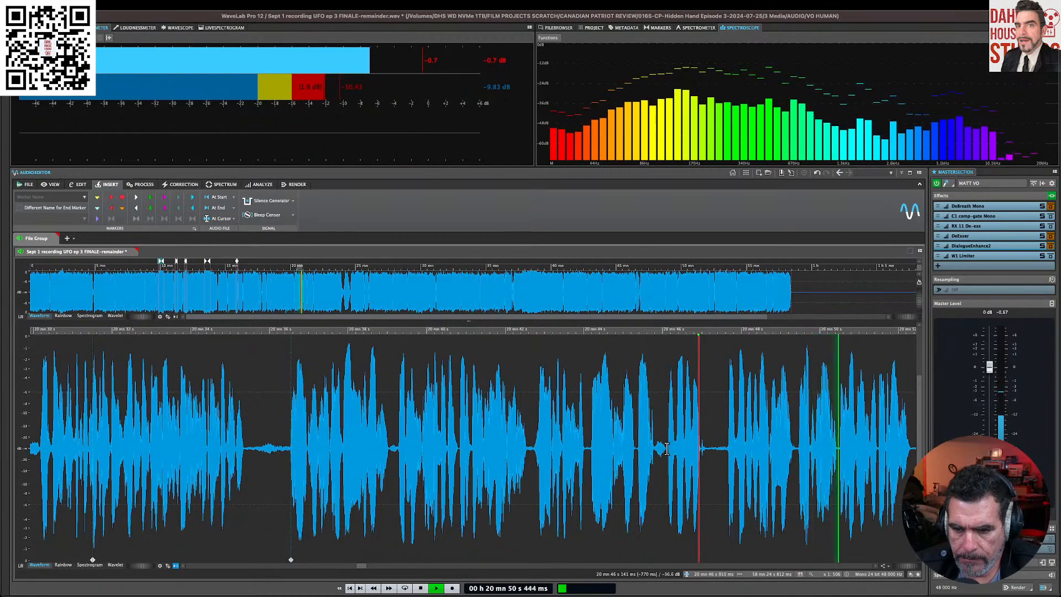
pyautogui.press('space')
pyautogui.moveTo(666, 447); pyautogui.dragTo(728, 455)
pyautogui.press('Delete')
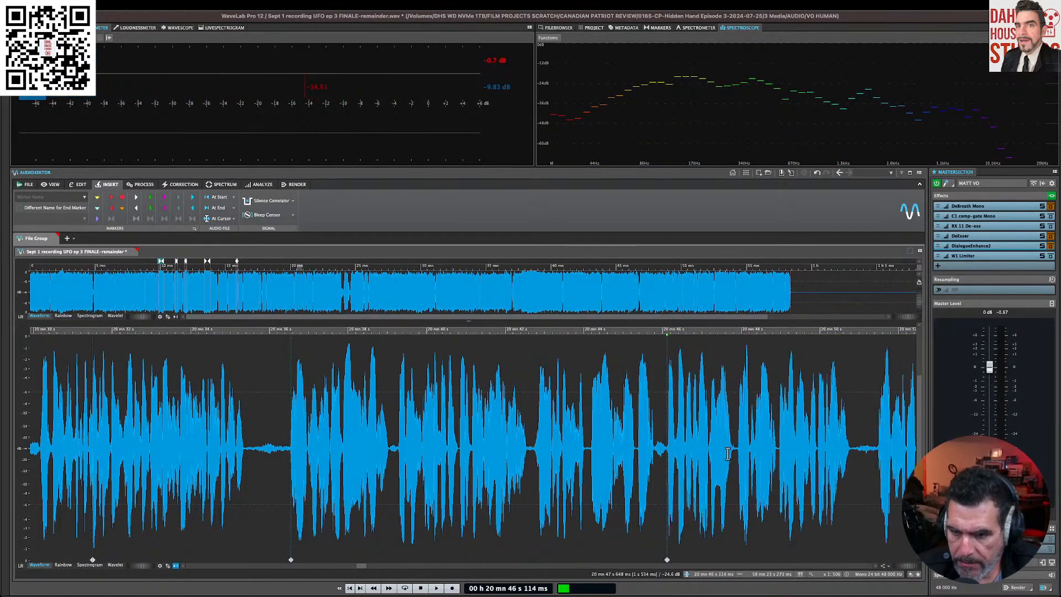
pyautogui.hscroll(5, 727, 453)
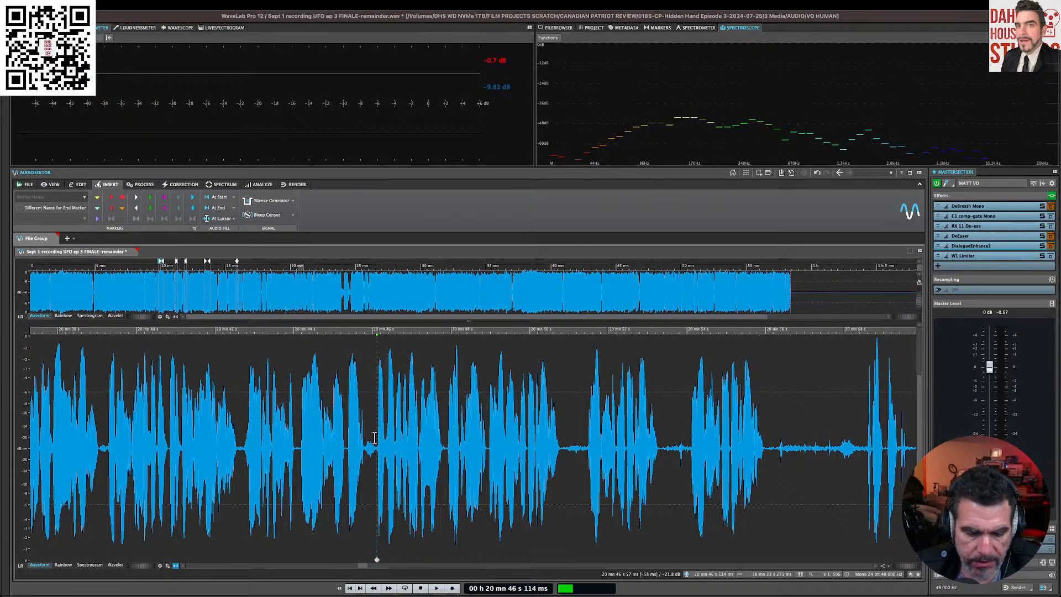
pyautogui.press('space')
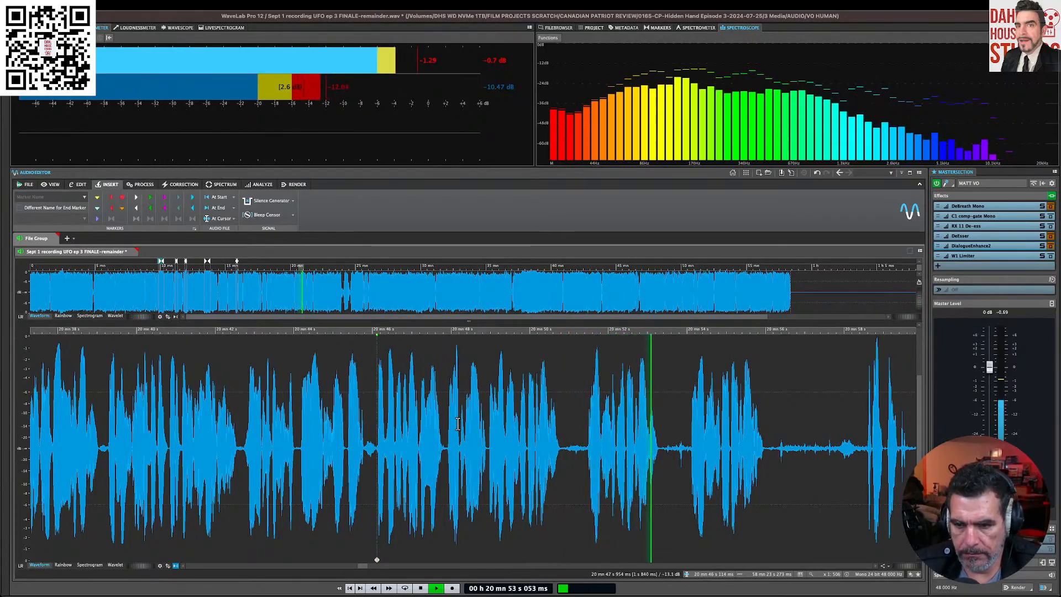
# Step: Play from about 20 min 48.8 s and delete the passage from about 20 min 48.9 s to 54.1 s
pyautogui.click(481, 450)
pyautogui.press('space')
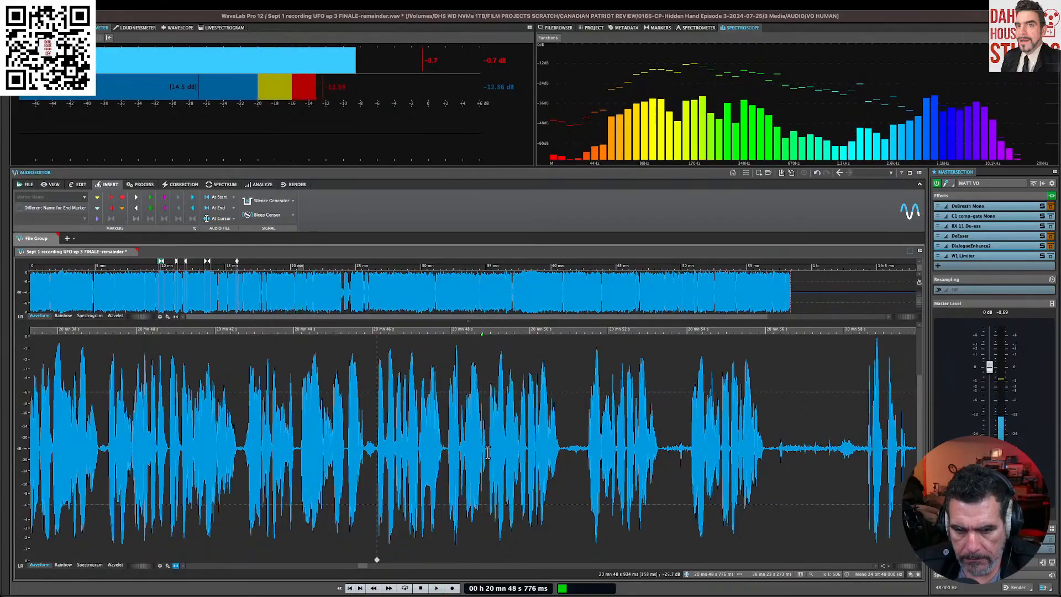
pyautogui.moveTo(487, 451); pyautogui.dragTo(691, 461)
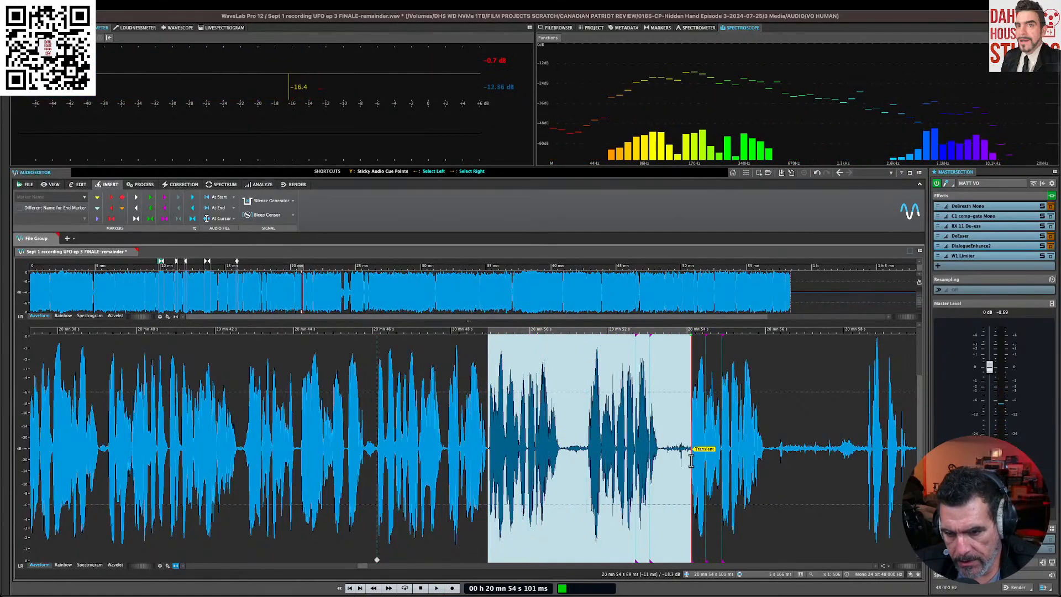
pyautogui.press('Delete')
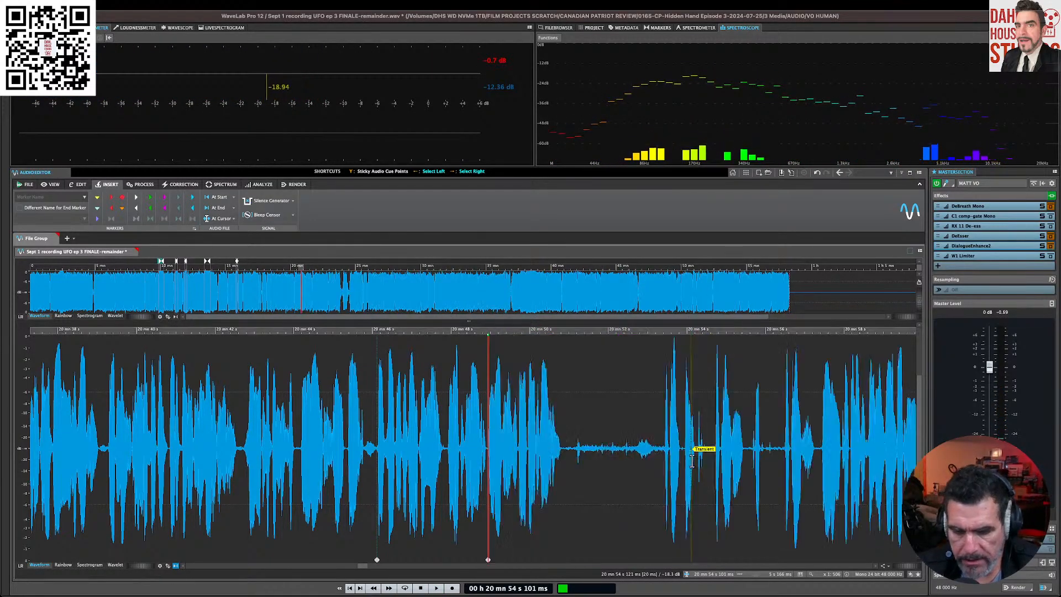
# Step: Listen to the last cut at about 20 mn 48 s and undo it
pyautogui.click(455, 444)
pyautogui.press('space')
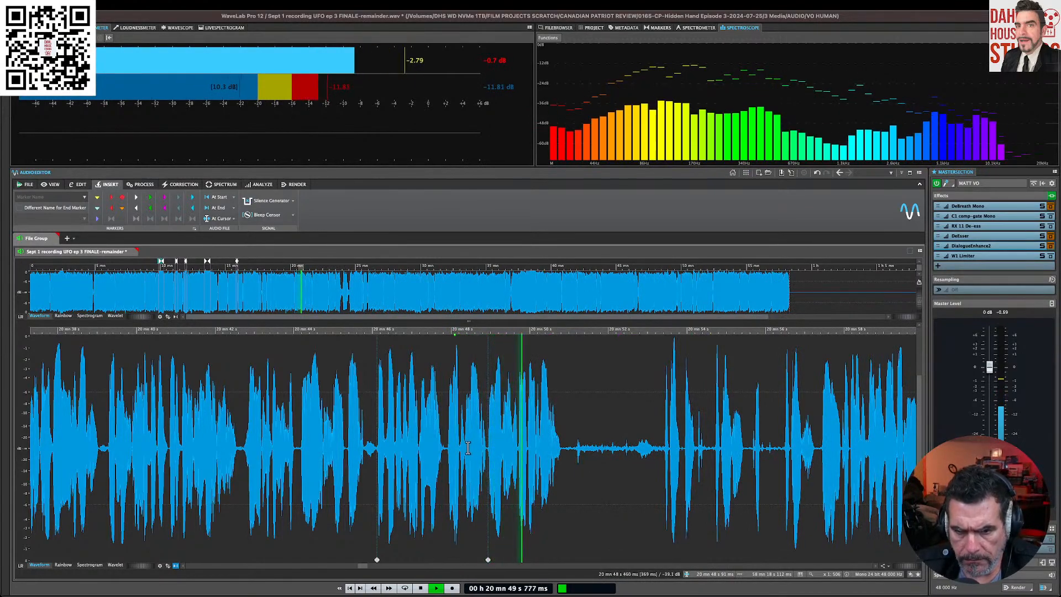
pyautogui.press('space')
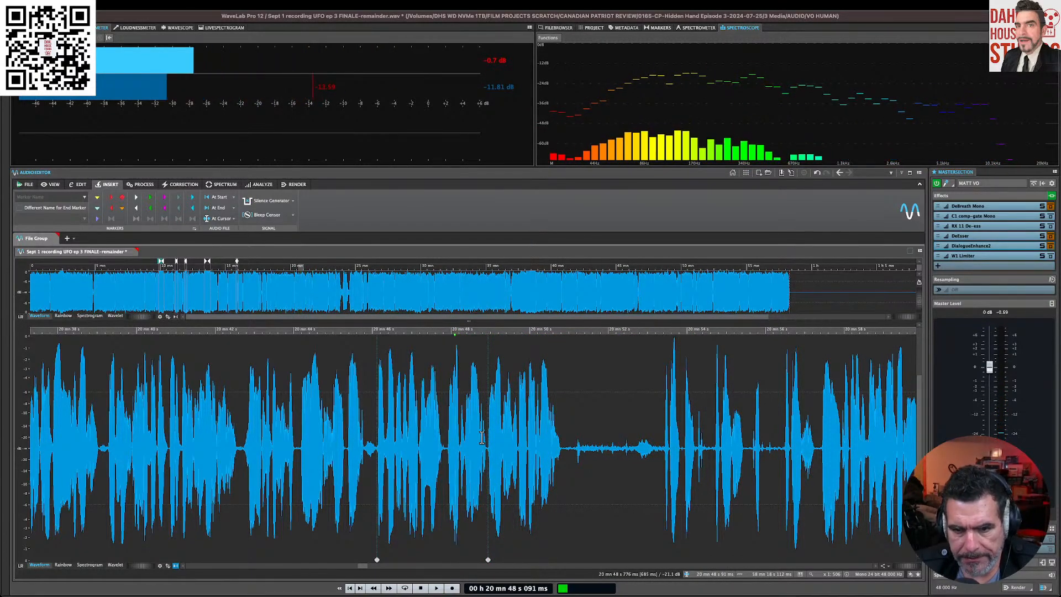
pyautogui.press('super+z')
# Step: Replay the passage from about 20 mn 48 s and delete about 2.5 seconds of speech starting at 20 mn 48 s 971 ms
pyautogui.click(467, 435)
pyautogui.press('space')
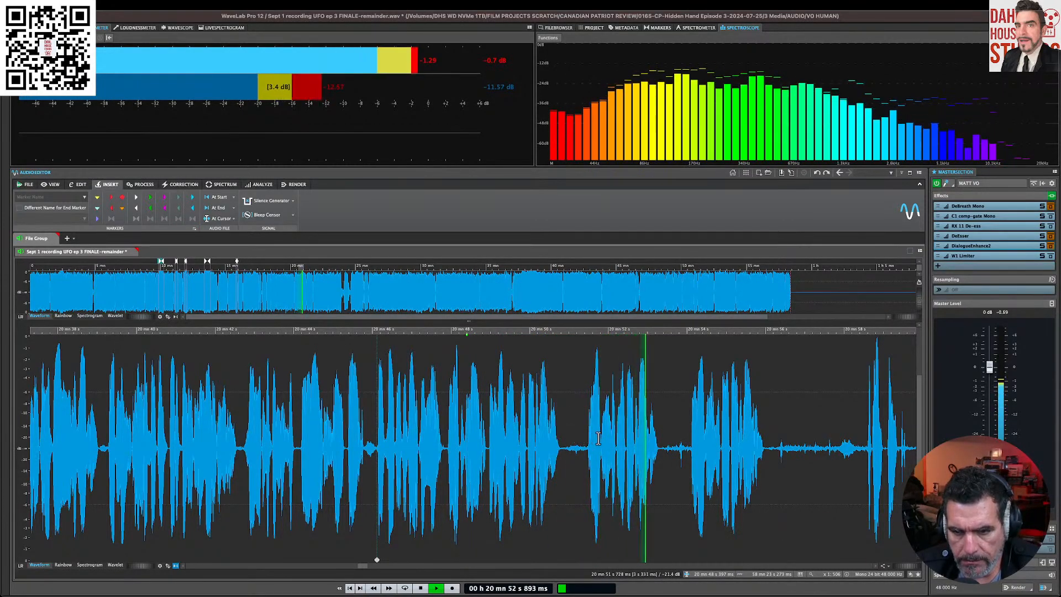
pyautogui.press('space')
pyautogui.moveTo(490, 446); pyautogui.dragTo(587, 450)
pyautogui.press('Delete')
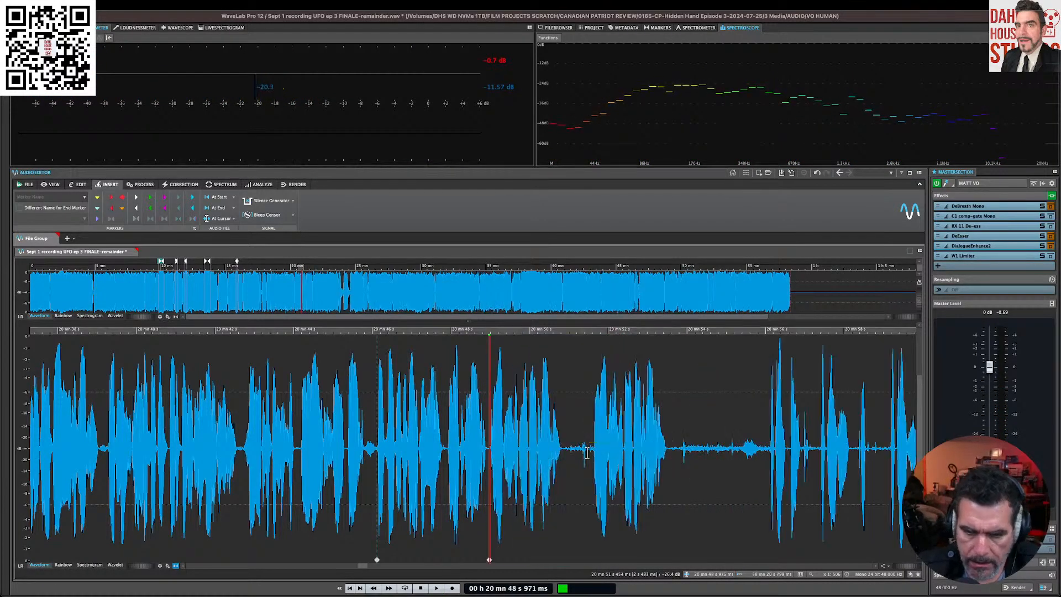
# Step: Check the join near 20 mn 49 s and delete the short phrase from about 20 mn 51.6 s to 20 mn 53 s 478 ms
pyautogui.press('space')
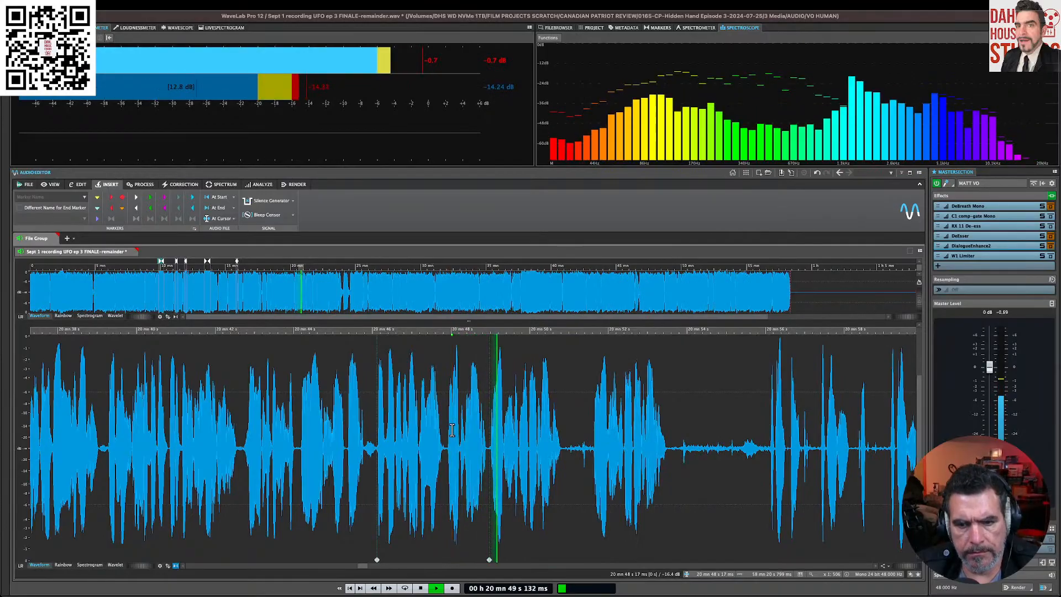
pyautogui.press('space')
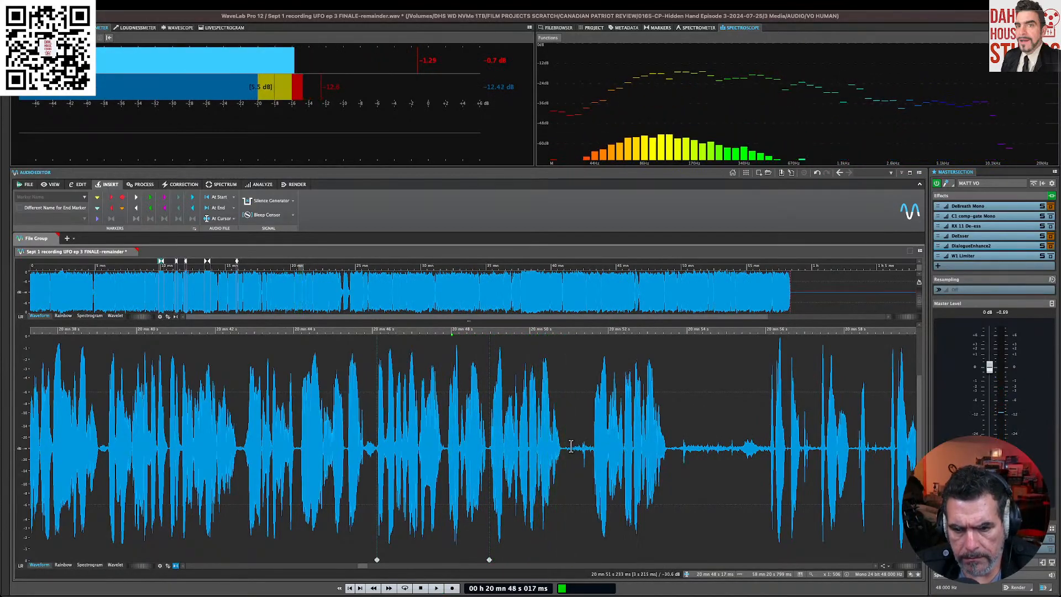
pyautogui.moveTo(592, 448); pyautogui.dragTo(666, 456)
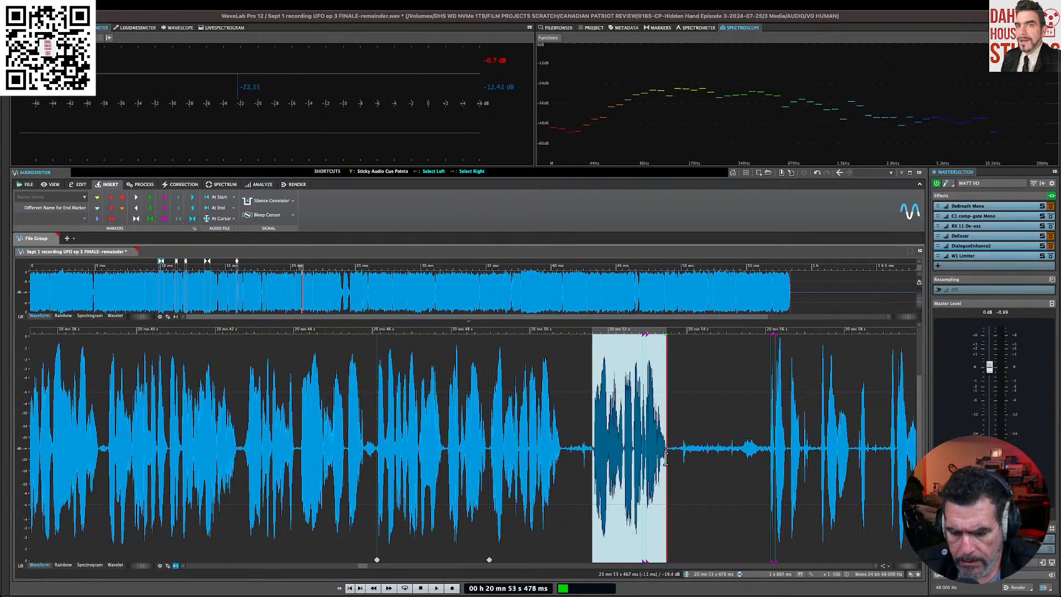
pyautogui.press('Delete')
# Step: Silence the pause from about 20 mn 51.1 s to 20 mn 53 s 996 ms and play on from inside it
pyautogui.moveTo(573, 438); pyautogui.dragTo(686, 471)
pyautogui.press('super+m')
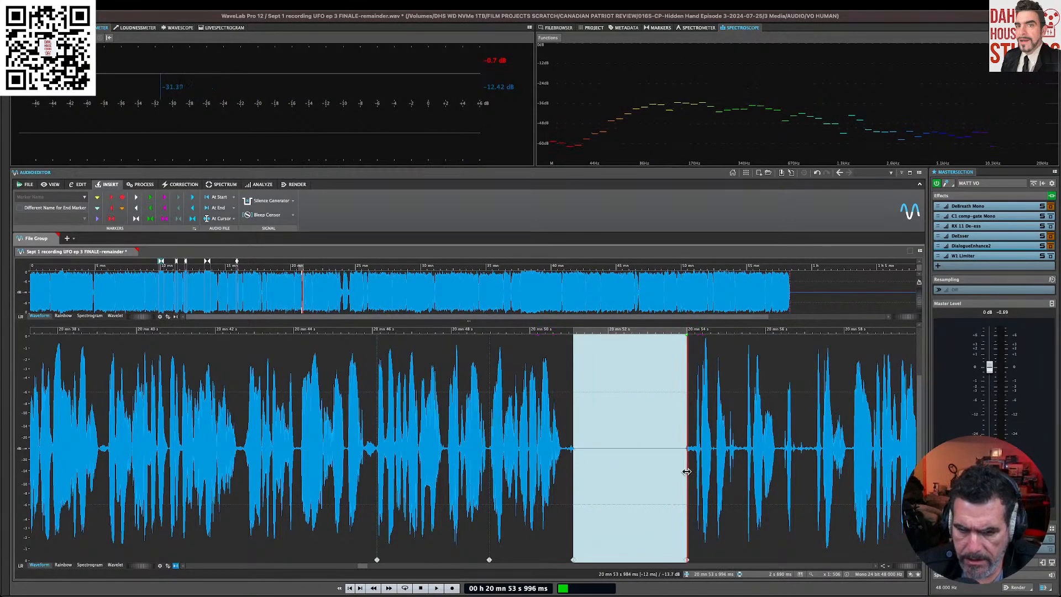
pyautogui.click(656, 459)
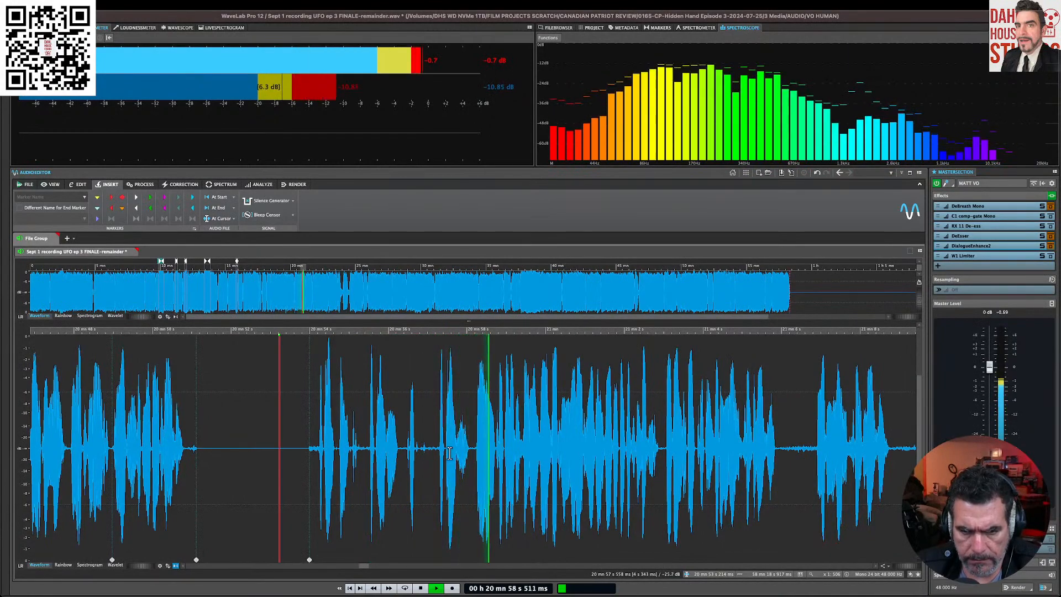
# Step: Delete about 2.8 seconds of speech right after the silenced pause, starting at 20 mn 53 s 884 ms
pyautogui.click(418, 447)
pyautogui.moveTo(418, 446); pyautogui.dragTo(308, 447)
pyautogui.press('Delete')
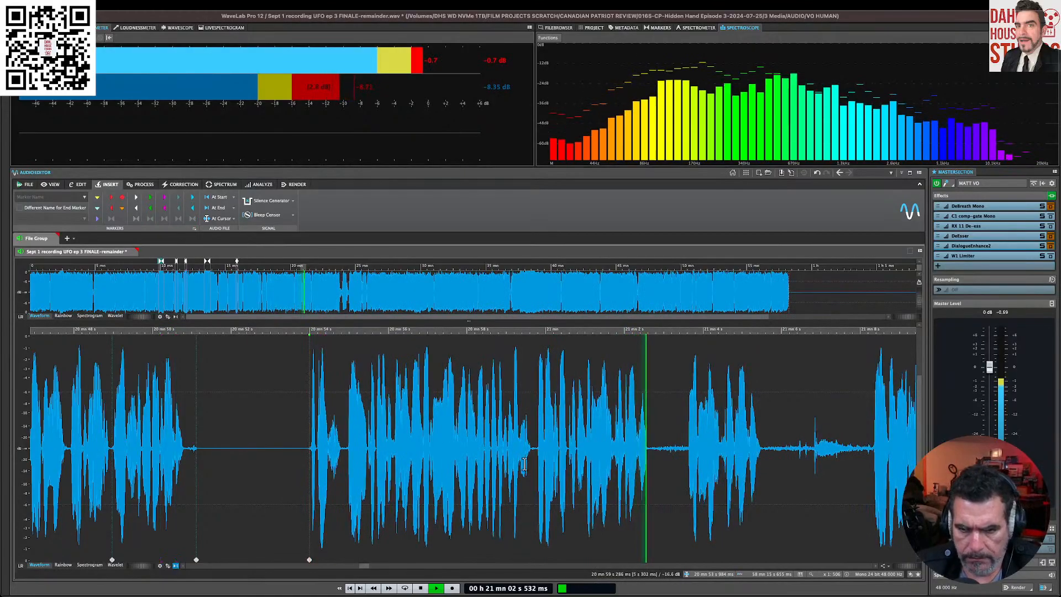
# Step: Review the speech around 21 mn 1 s and delete about 2.6 seconds ending at 21 mn 3 s 620 ms
pyautogui.hscroll(3, 610, 457)
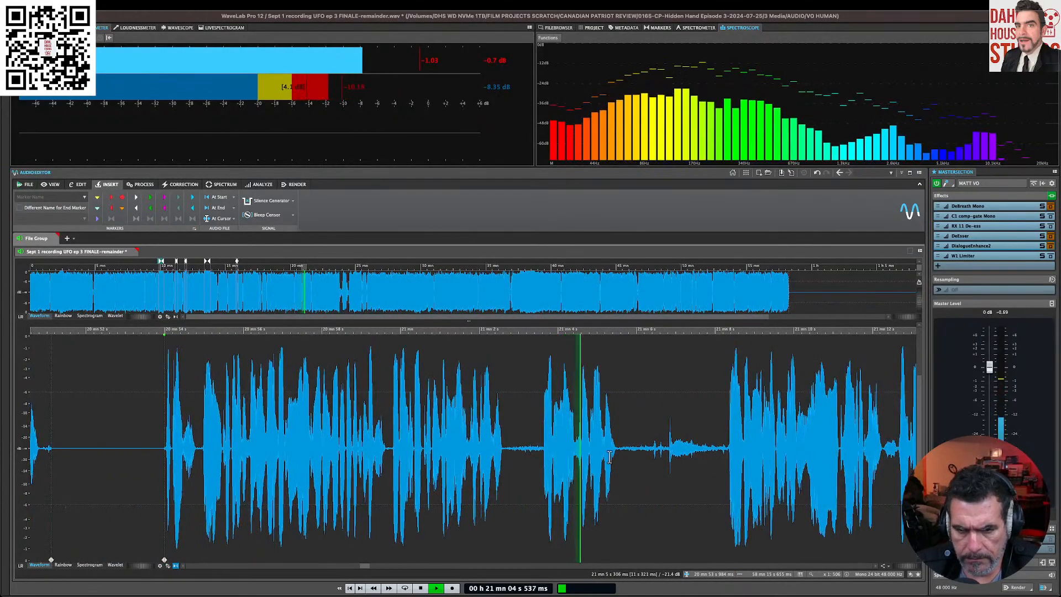
pyautogui.click(421, 453)
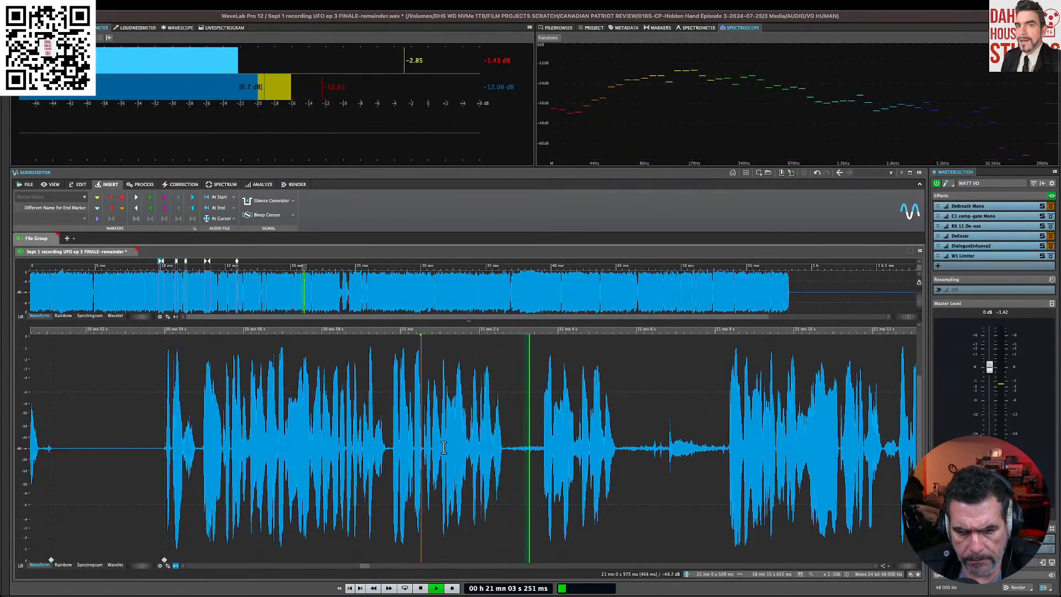
pyautogui.click(404, 447)
pyautogui.press('Up')
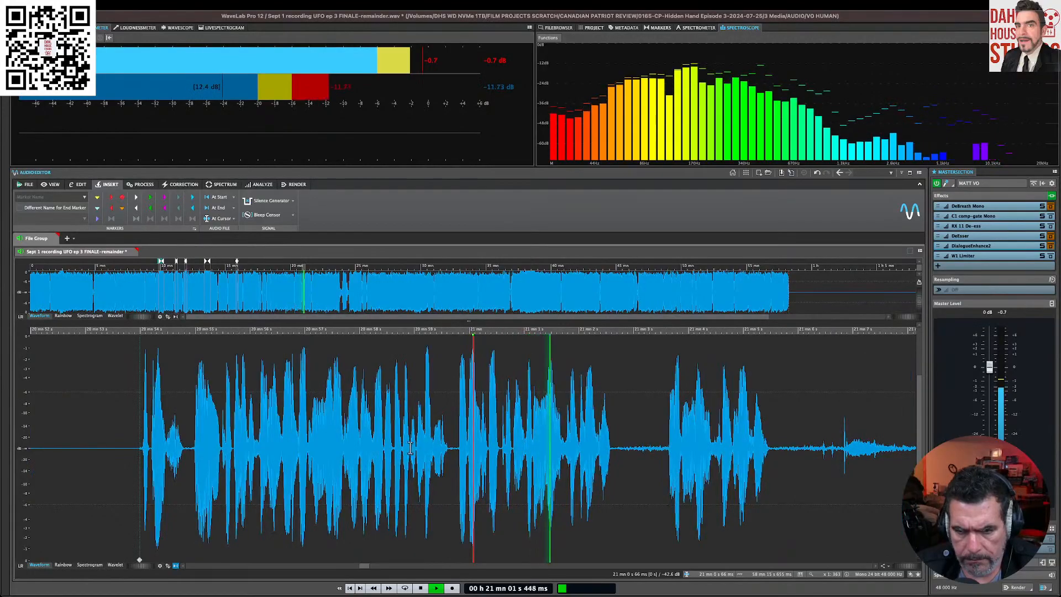
pyautogui.moveTo(525, 444); pyautogui.dragTo(667, 464)
pyautogui.press('Delete')
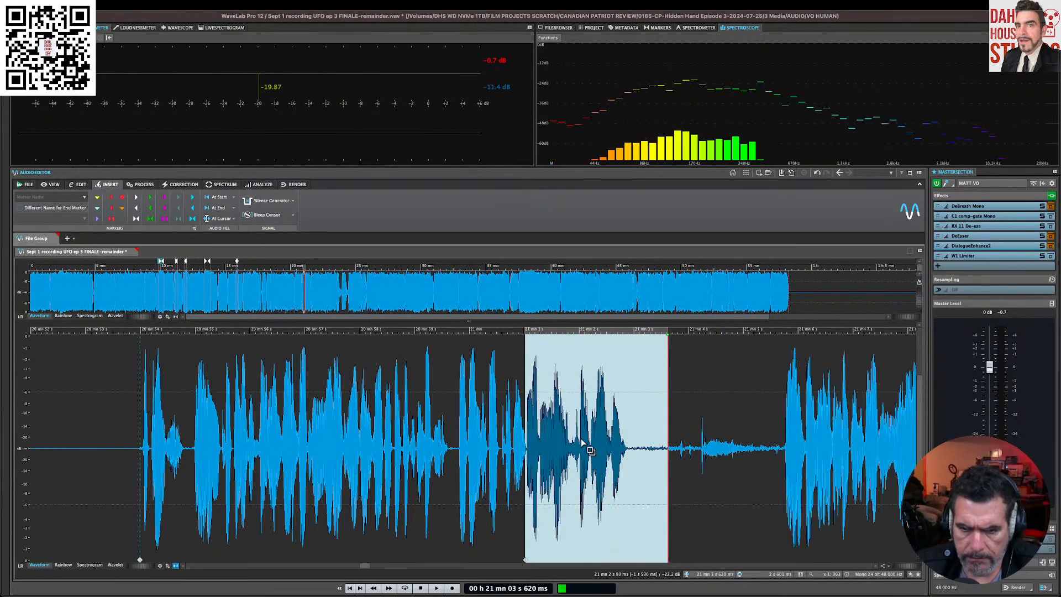
# Step: Replay the join from about 21 mn 0.2 s and silence about 2 seconds of the noisy pause near 21 mn 4 s
pyautogui.click(481, 427)
pyautogui.press('space')
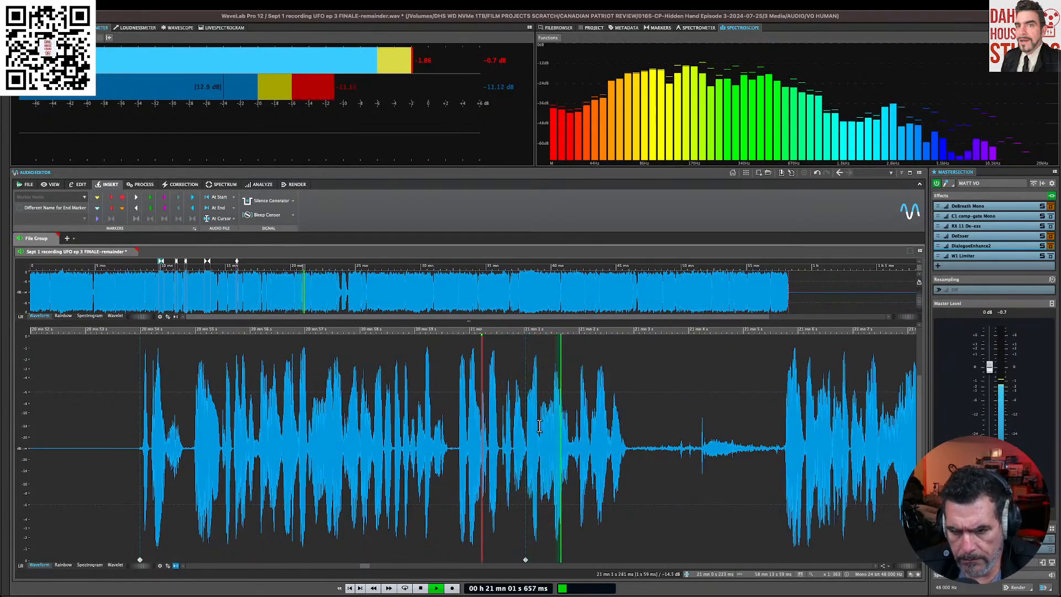
pyautogui.moveTo(515, 440); pyautogui.dragTo(627, 457)
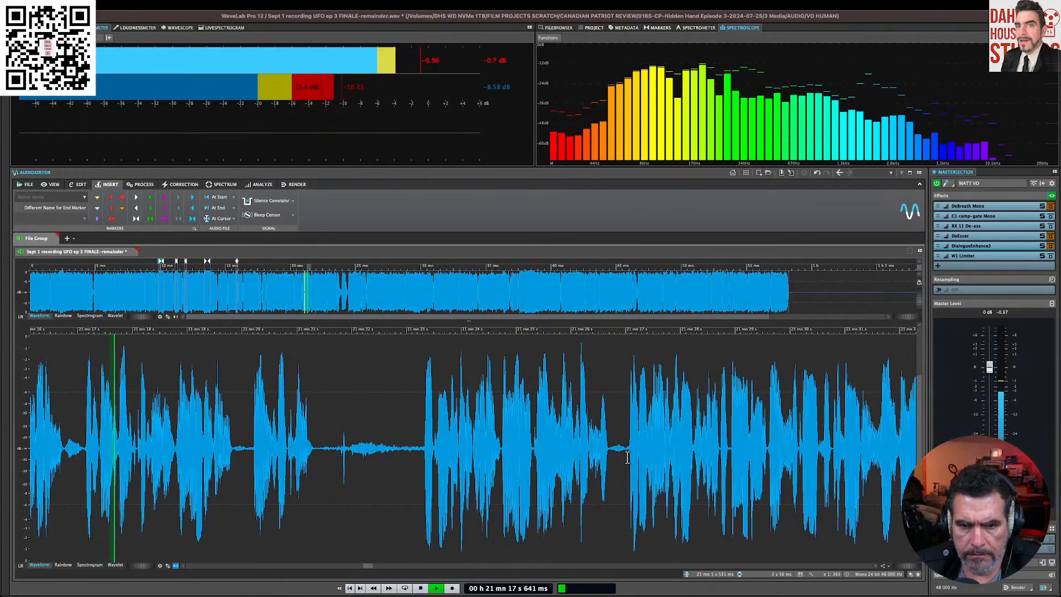
pyautogui.press('space')
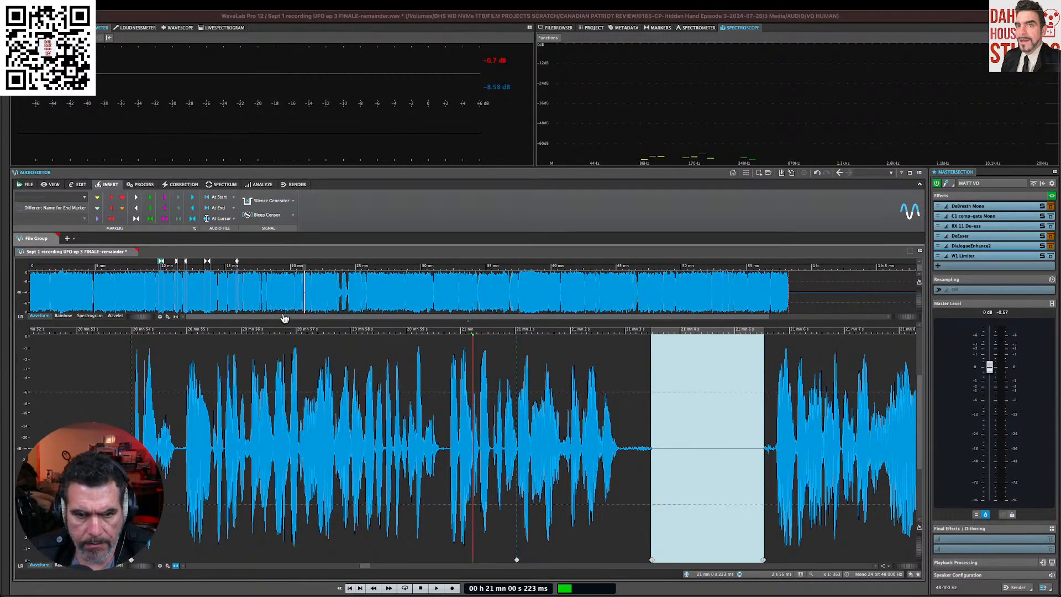
# Step: Play on past the silenced pause and delete about 3 seconds starting near 21 mn 34.7 s, including the short false start
pyautogui.hscroll(10, 663, 431)
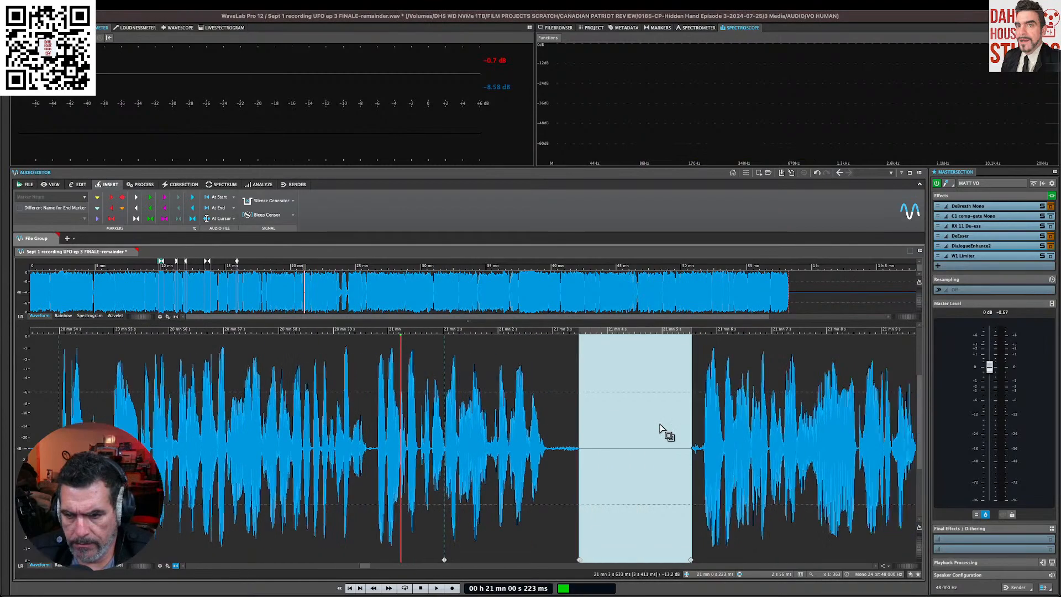
pyautogui.click(641, 426)
pyautogui.press('space')
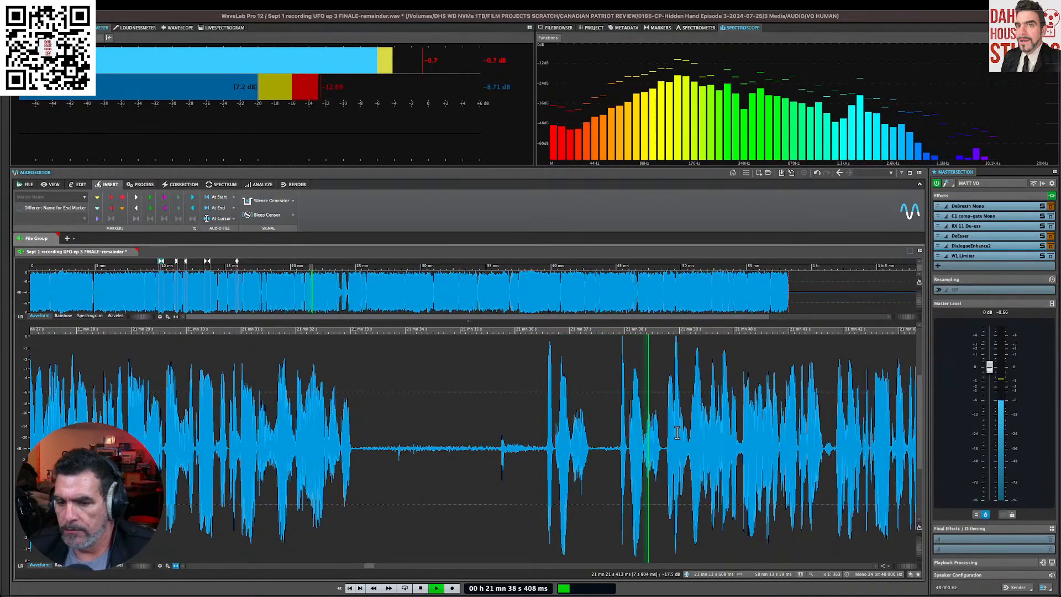
pyautogui.moveTo(450, 446); pyautogui.dragTo(618, 461)
pyautogui.press('space')
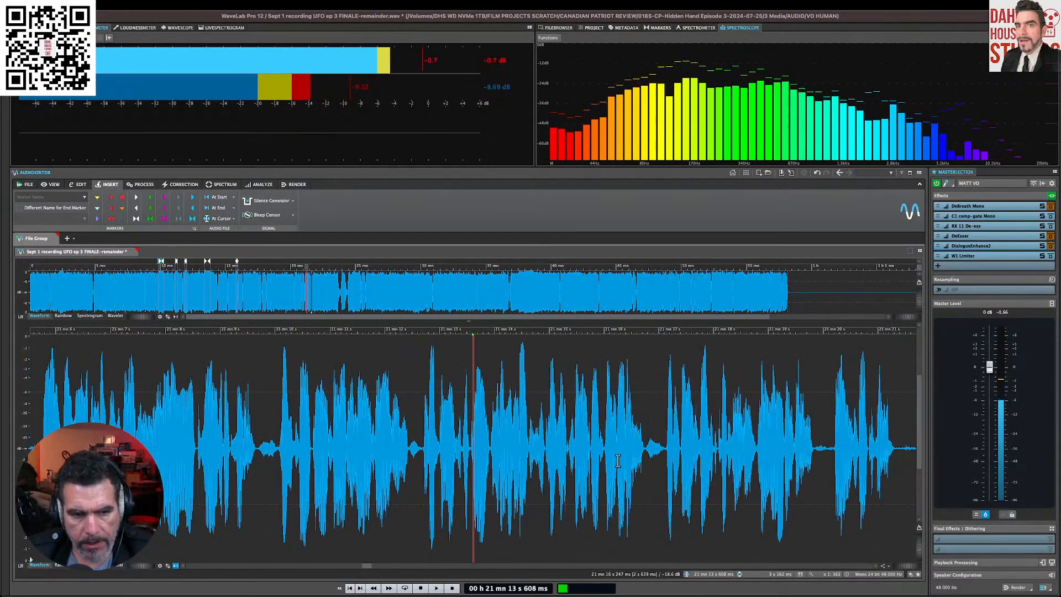
# Step: Examine the join at 21 mn 34 s 731 ms by playing the start of the phrase repeatedly
pyautogui.scroll(-10, 506, 458)
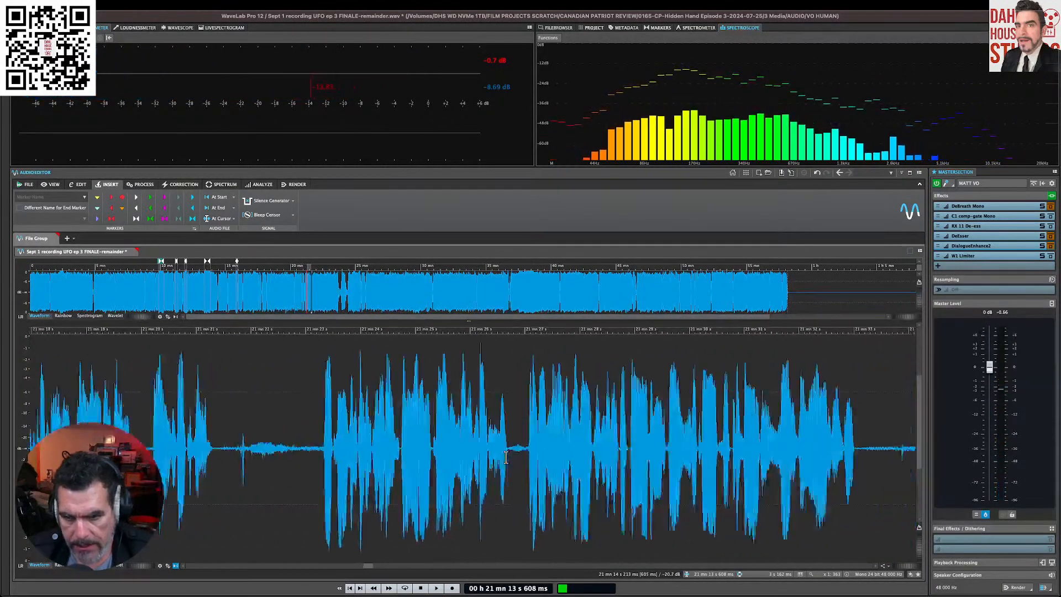
pyautogui.click(480, 462)
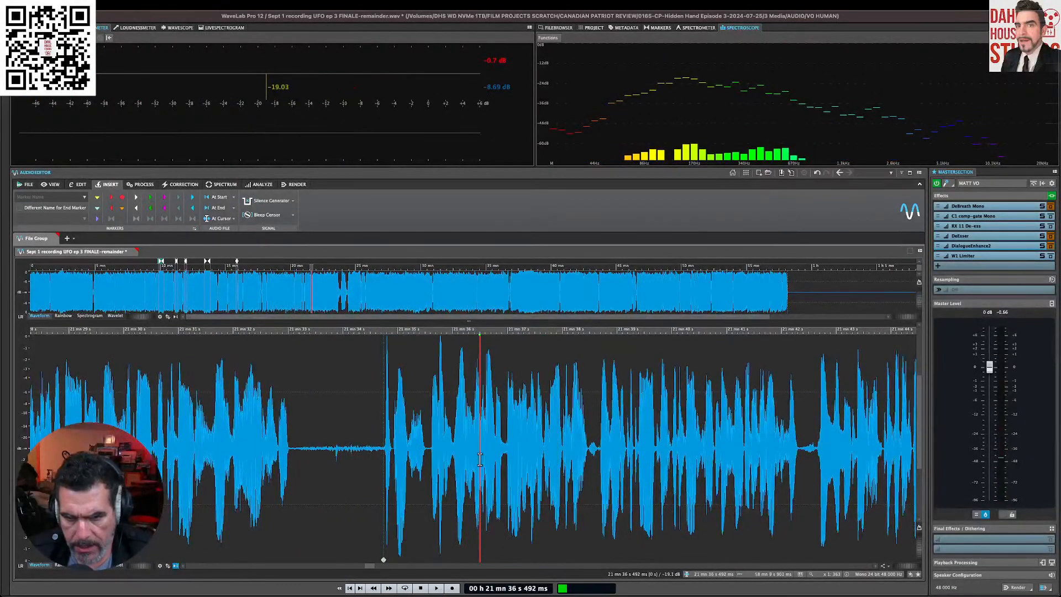
pyautogui.click(411, 414)
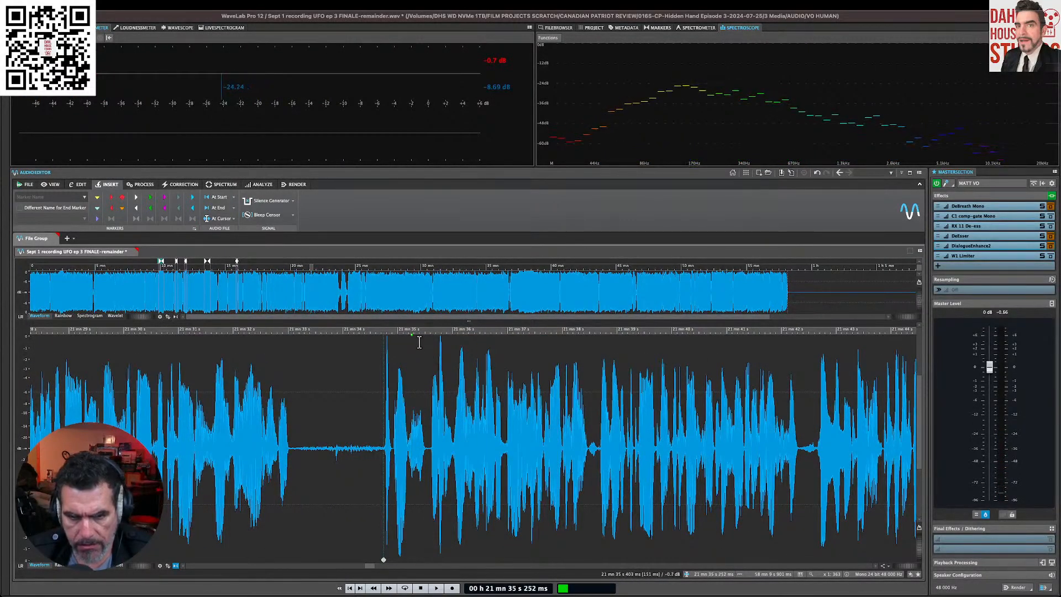
pyautogui.moveTo(413, 335); pyautogui.dragTo(450, 331)
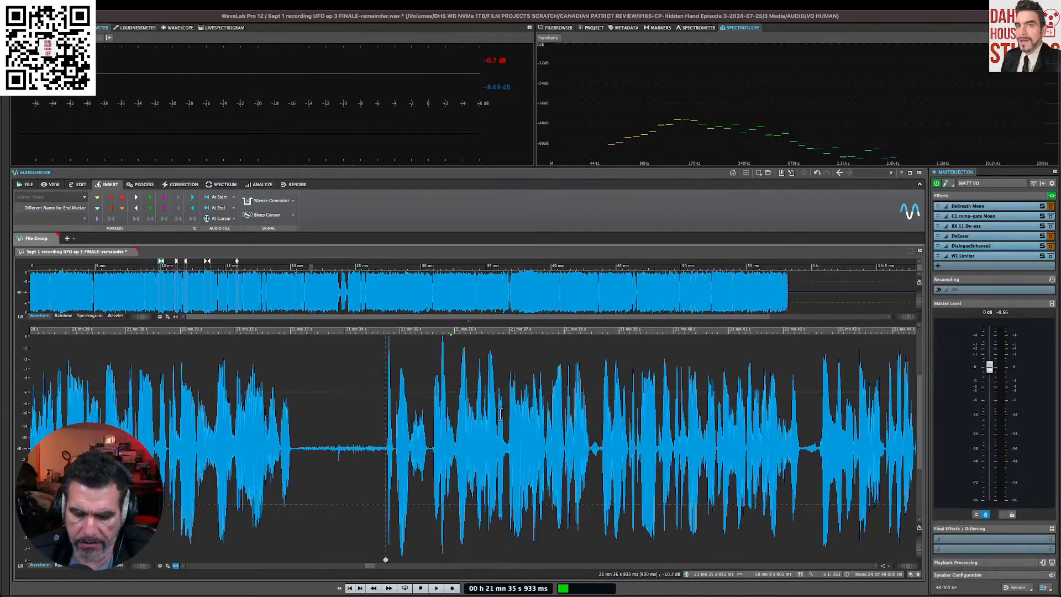
pyautogui.click(354, 332)
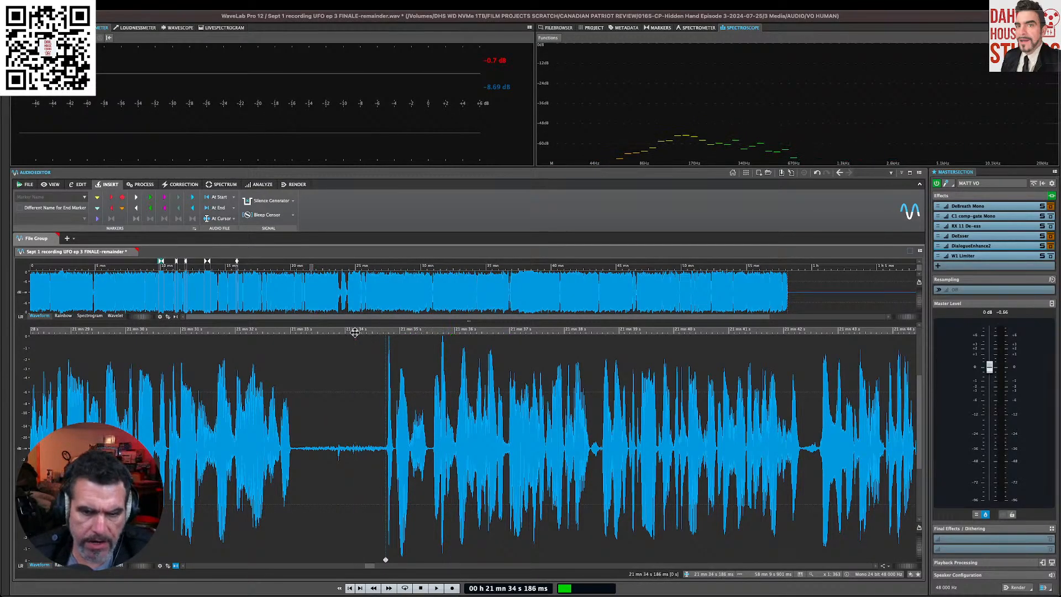
pyautogui.moveTo(399, 331); pyautogui.dragTo(472, 334)
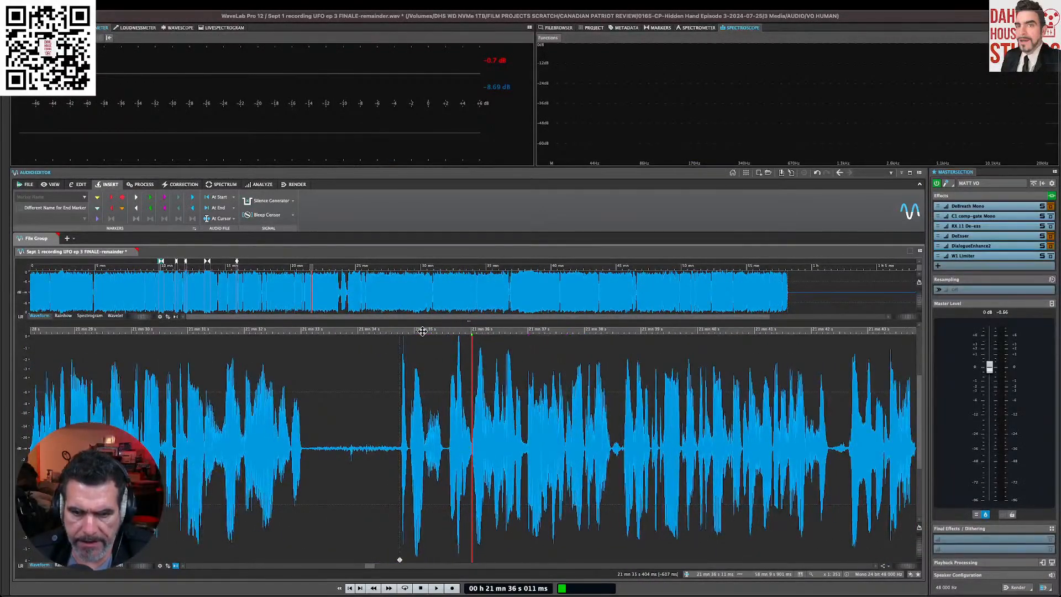
pyautogui.click(399, 345)
pyautogui.press('space')
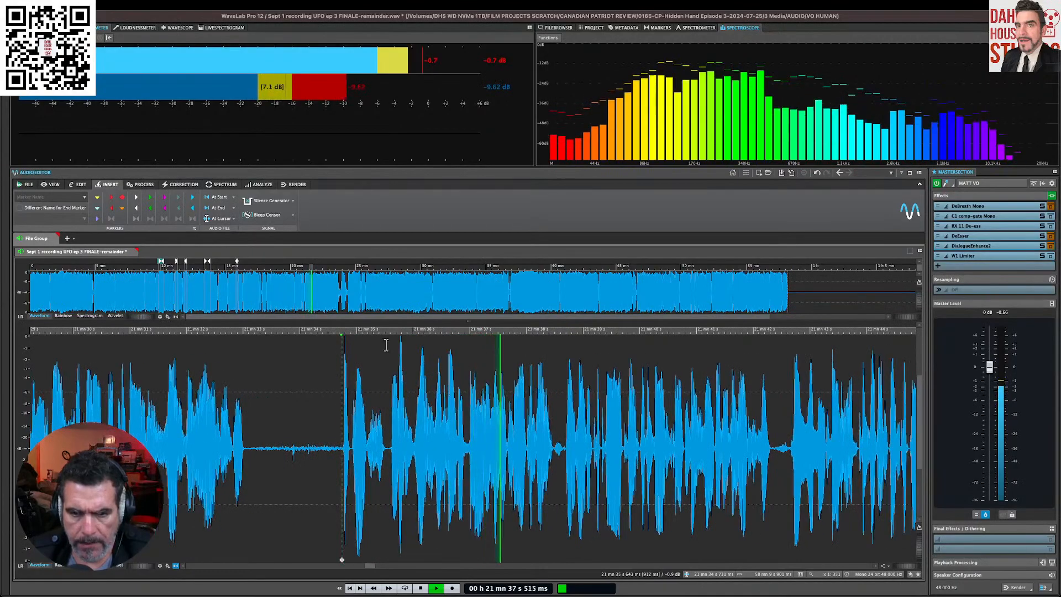
pyautogui.press('space')
pyautogui.press('space')
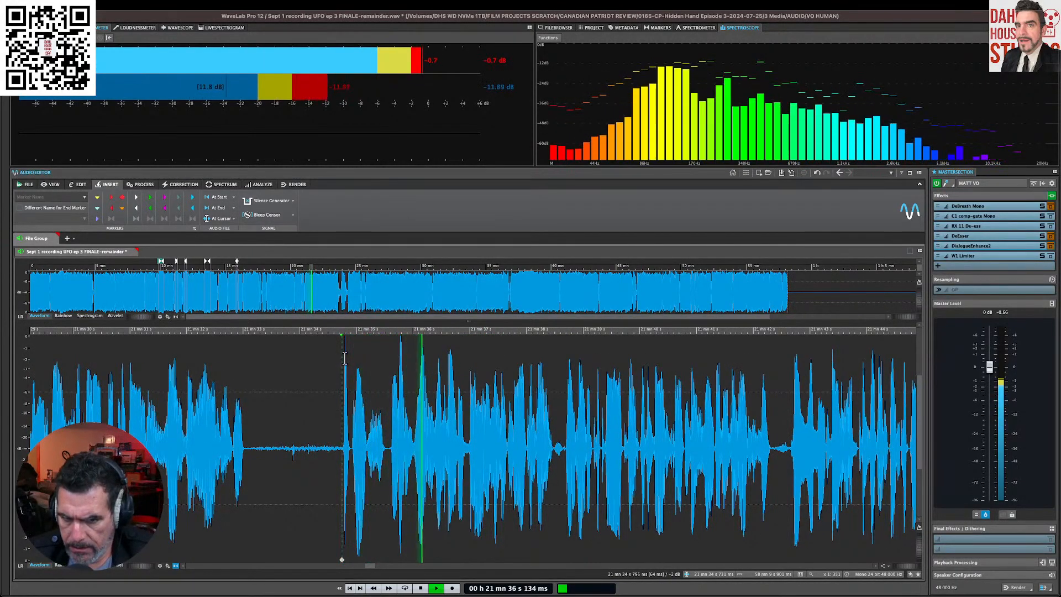
pyautogui.press('space')
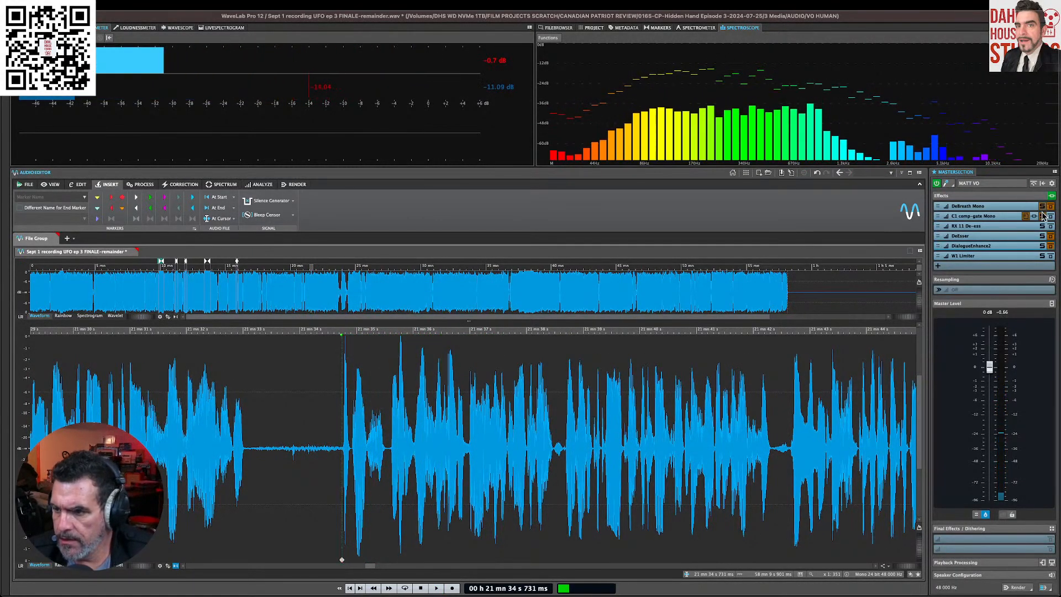
# Step: Bypass the C1 comp-gate Mono and W1 Limiter effects, replaying the phrase from 21 mn 34 s 731 ms after each change
pyautogui.press('space')
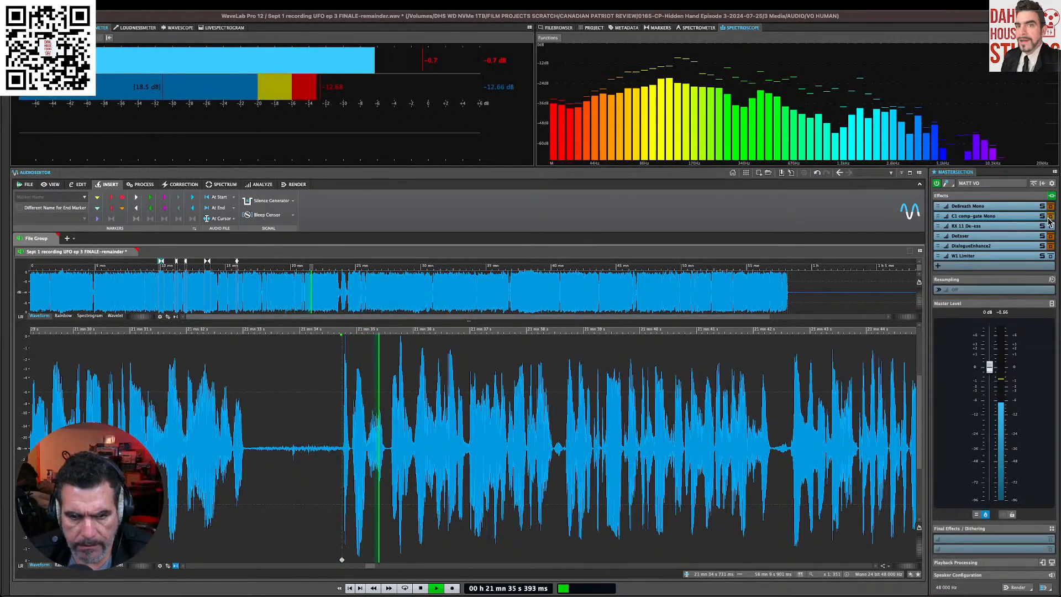
pyautogui.press('space')
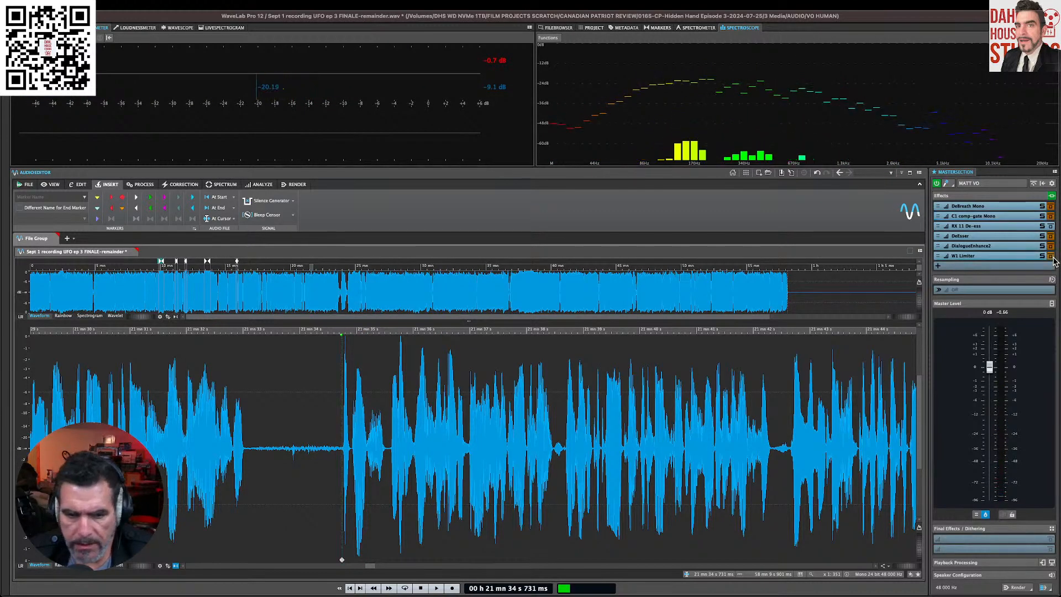
pyautogui.press('space')
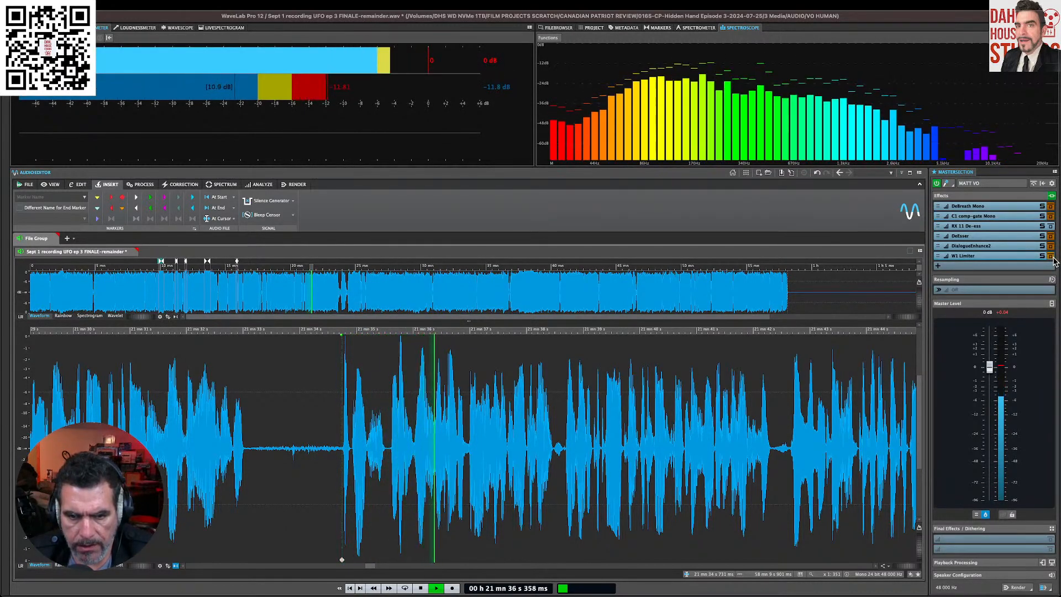
# Step: Bypass RX 11 De-ess and the whole master effects chain, and replay the phrase from 21 mn 34 s 731 ms
pyautogui.press('space')
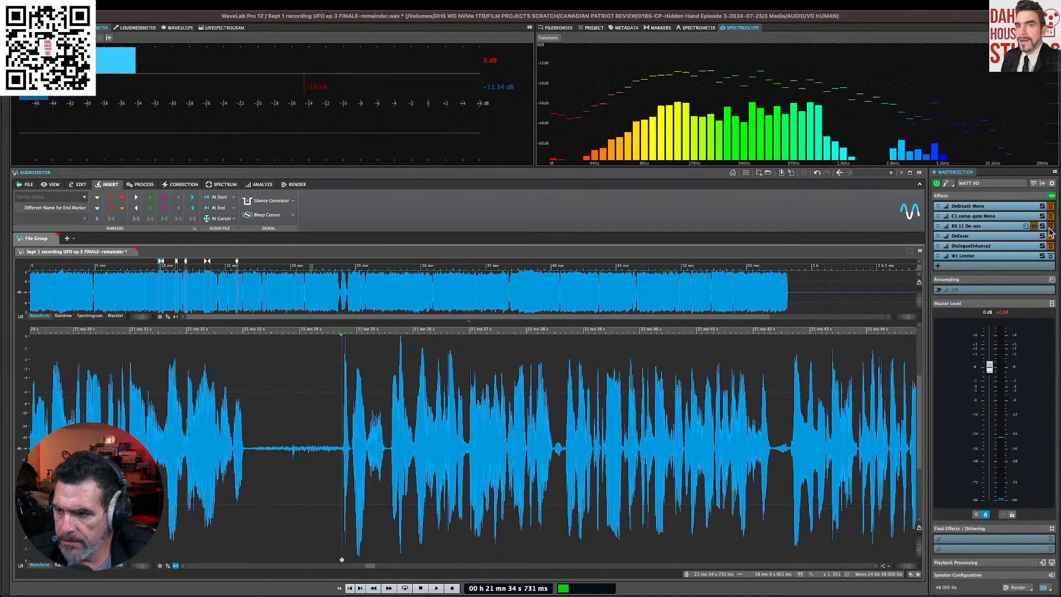
pyautogui.click(1049, 227)
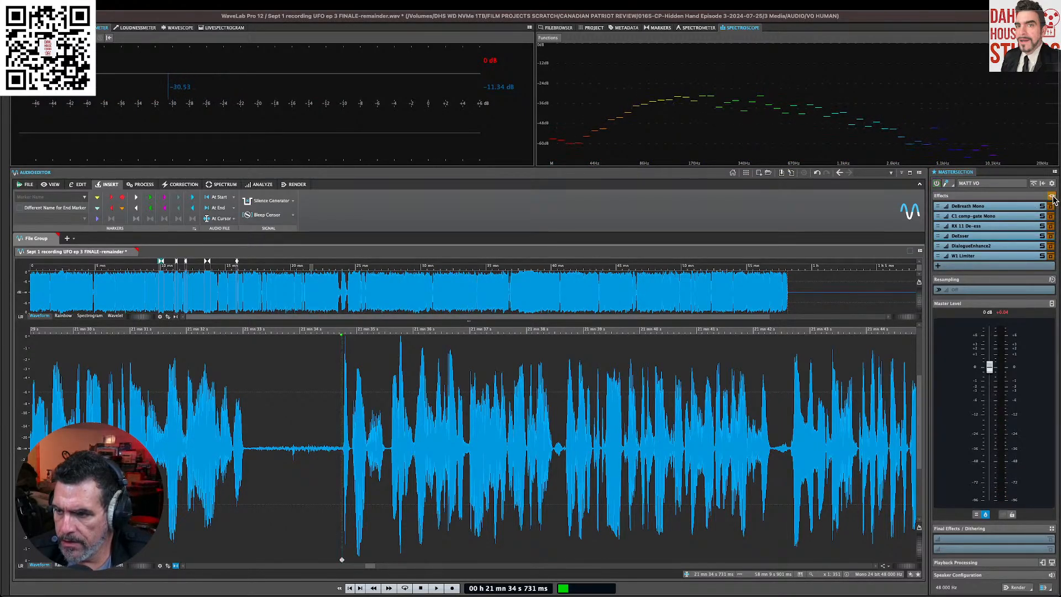
pyautogui.press('space')
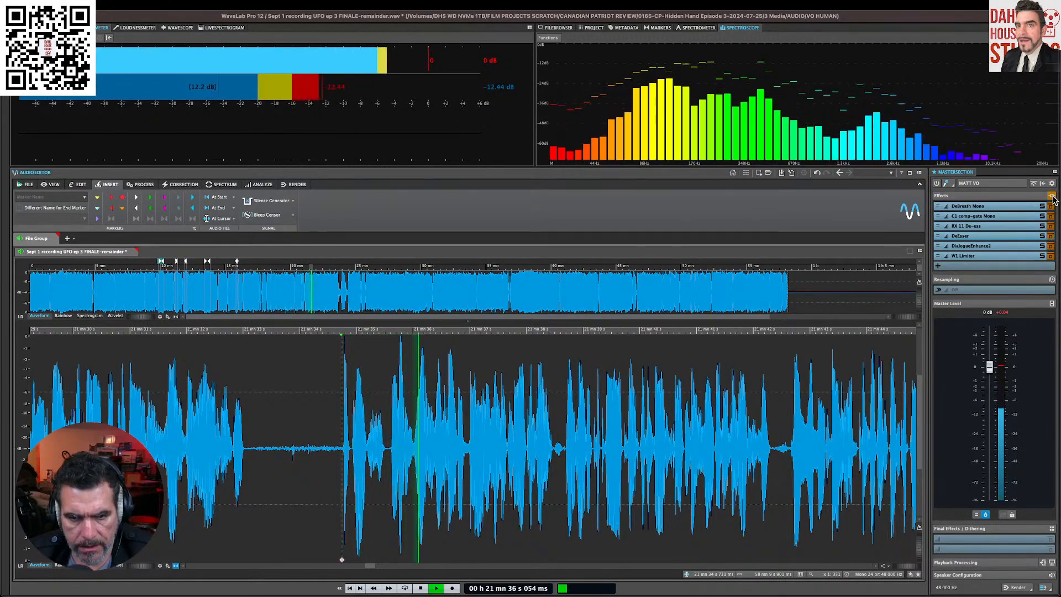
# Step: Bypass DeBreath Mono, RX 11 De-ess, DeEsser and DialogueEnhance2 in the master effects, and replay the phrase from 21 mn 34 s 731 ms
pyautogui.press('space')
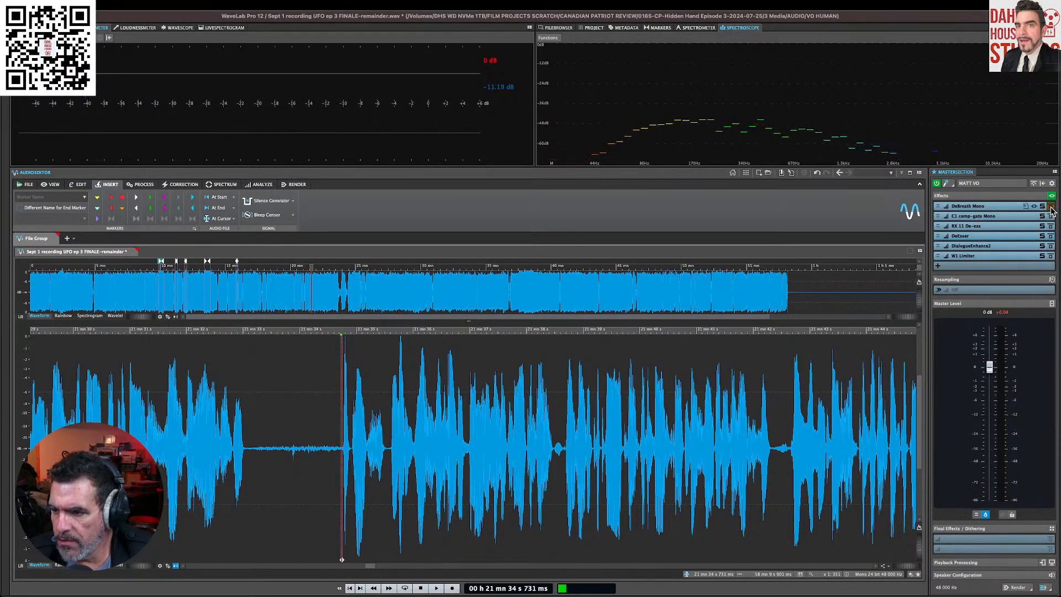
pyautogui.click(1050, 207)
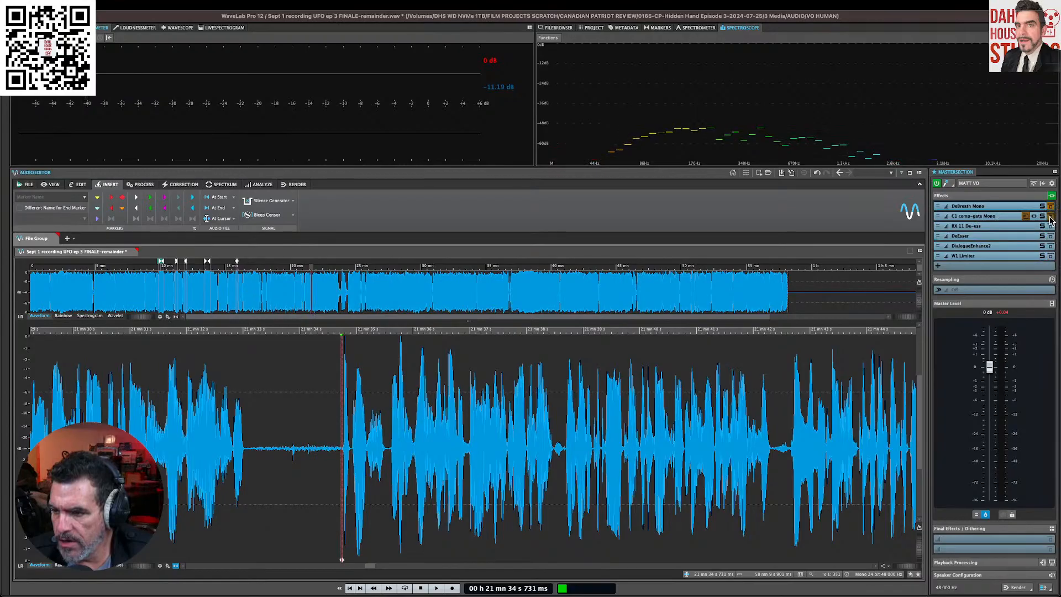
pyautogui.click(1051, 226)
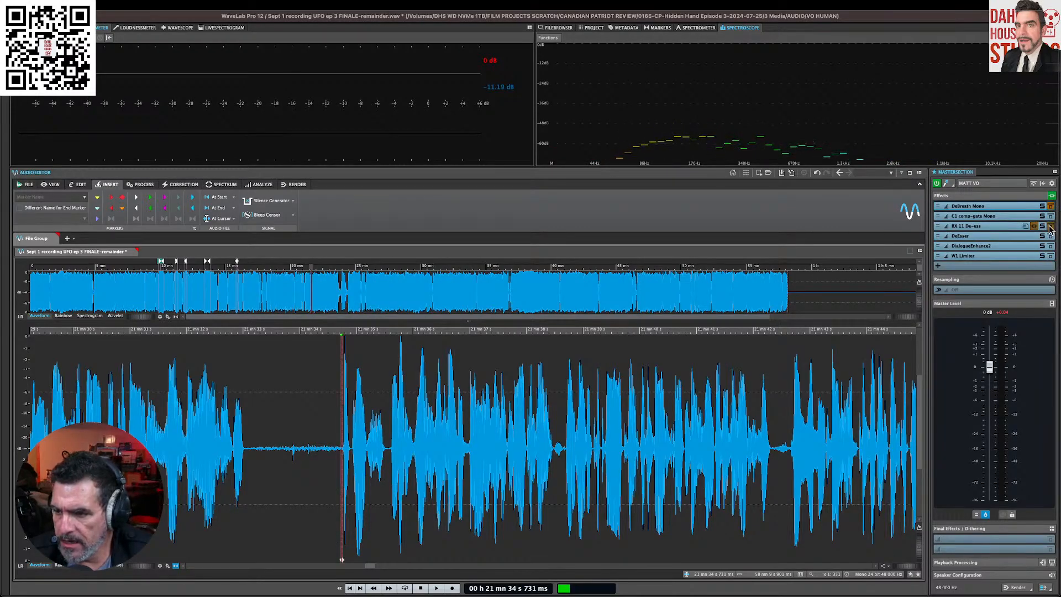
pyautogui.click(1050, 237)
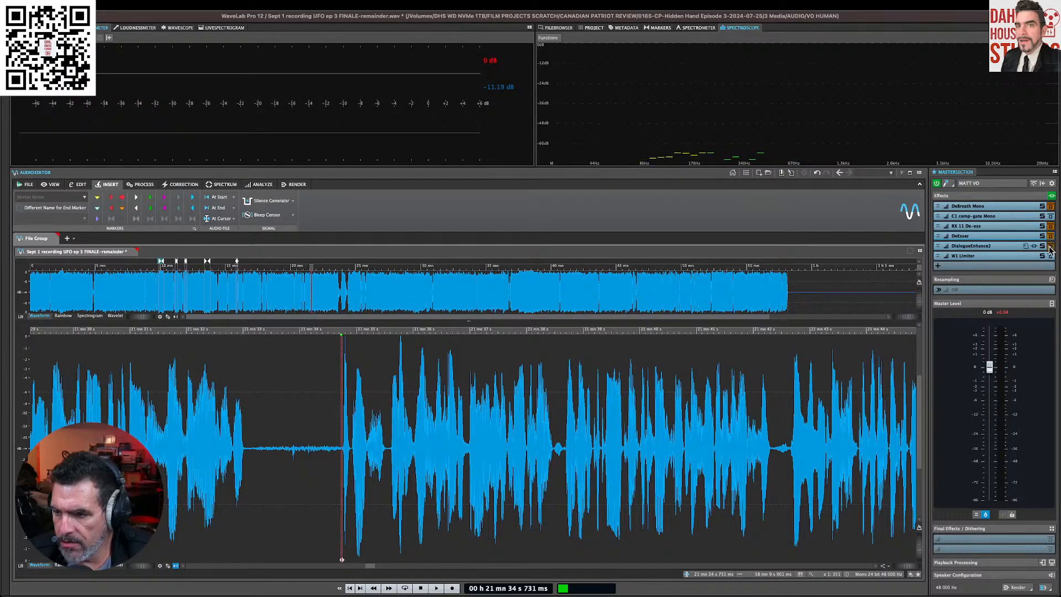
pyautogui.click(1049, 246)
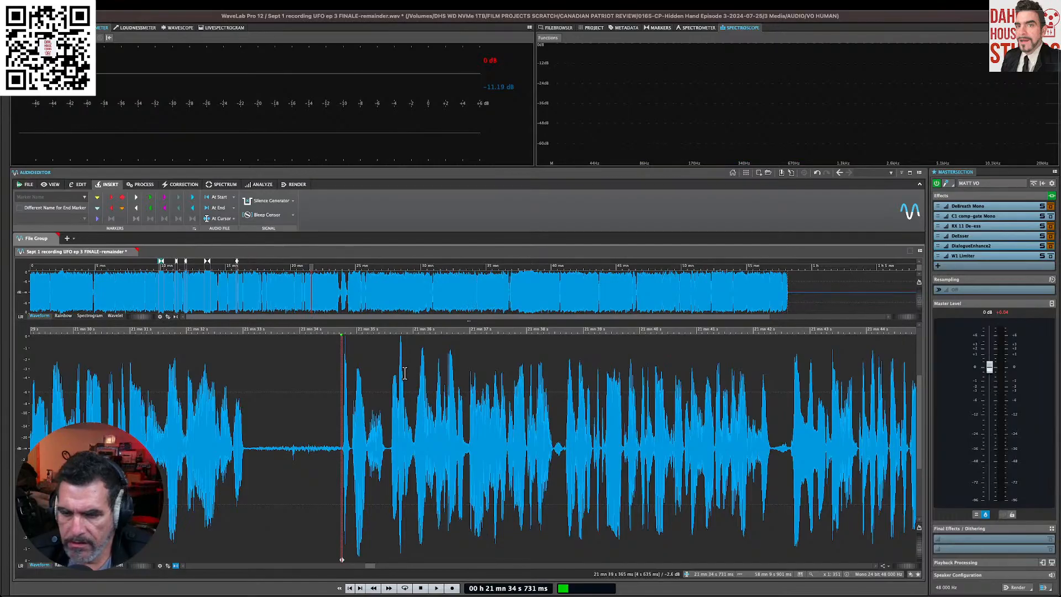
pyautogui.press('space')
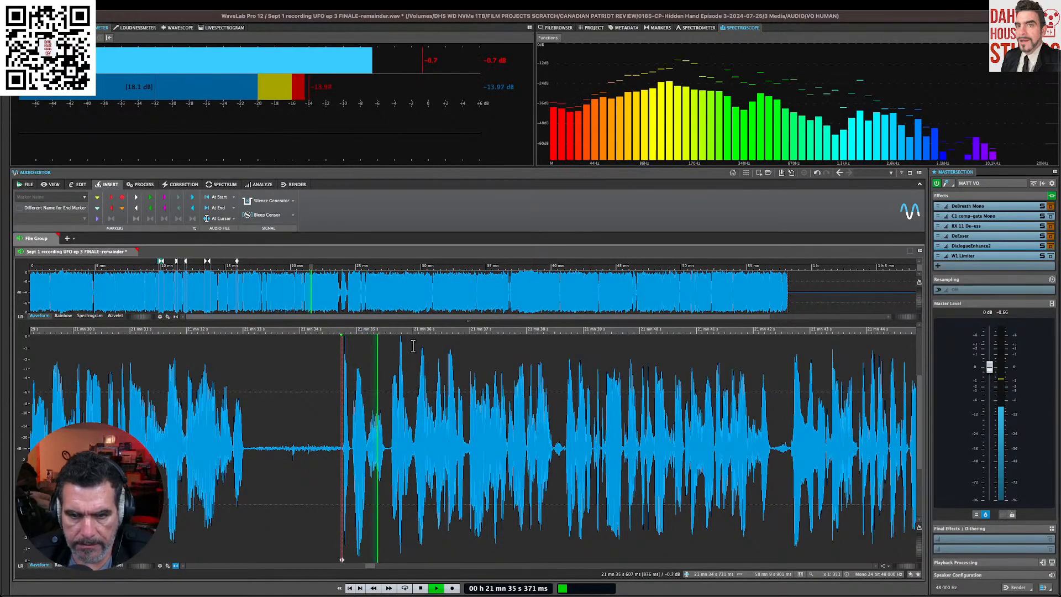
# Step: Remove the DeBreath Mono, DeEsser and DialogueEnhance2 plug-ins from the master effects chain
pyautogui.rightClick(983, 224)
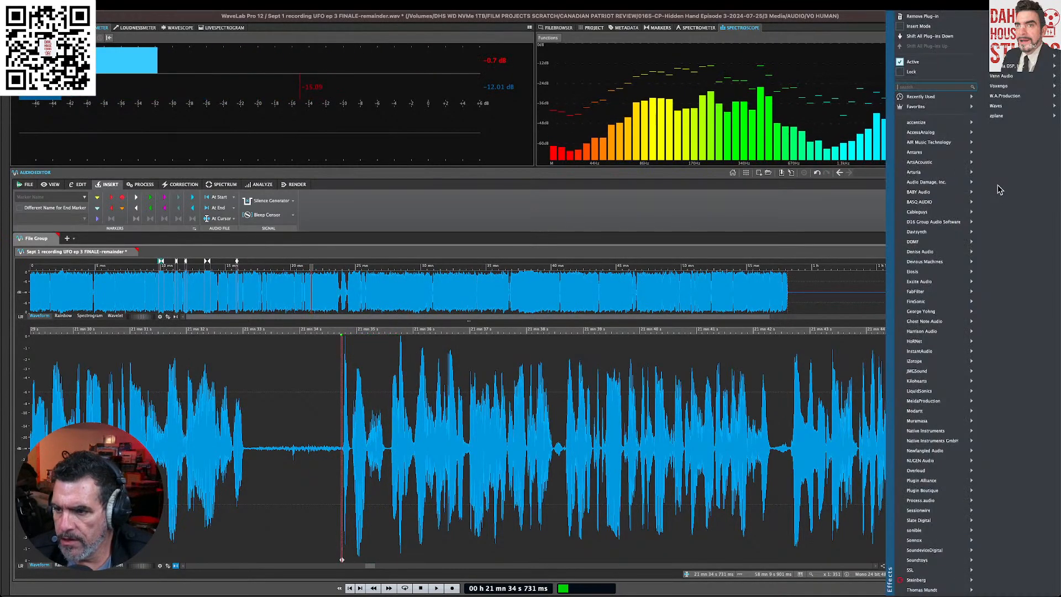
pyautogui.click(921, 17)
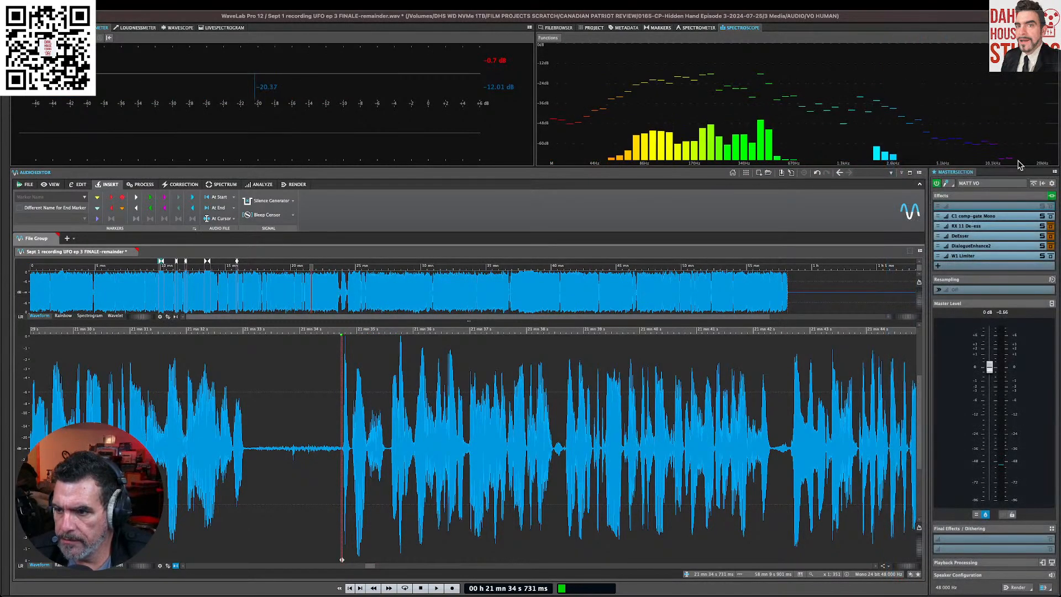
pyautogui.rightClick(1018, 215)
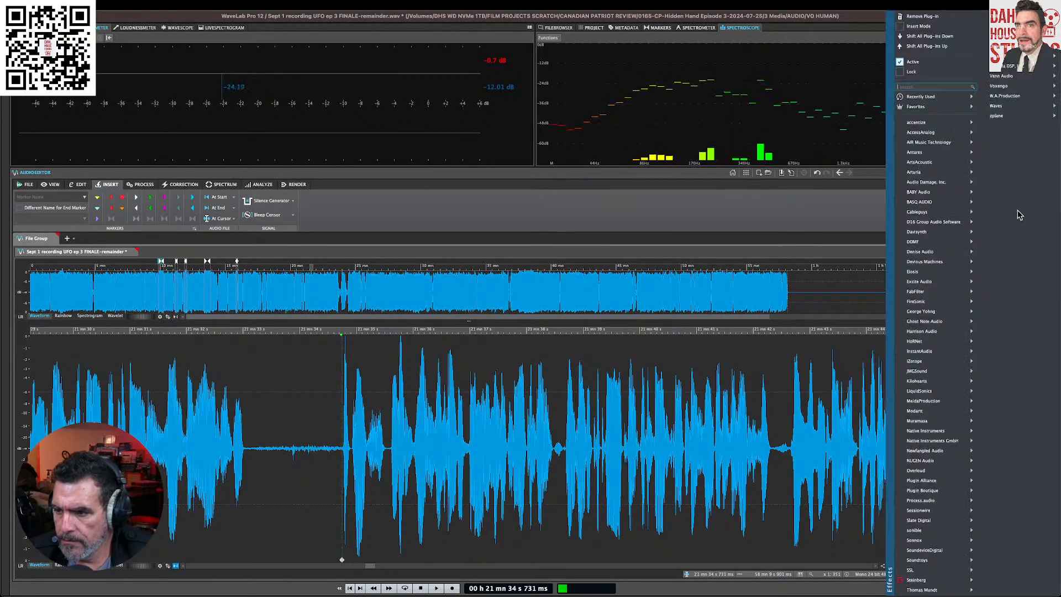
pyautogui.click(813, 110)
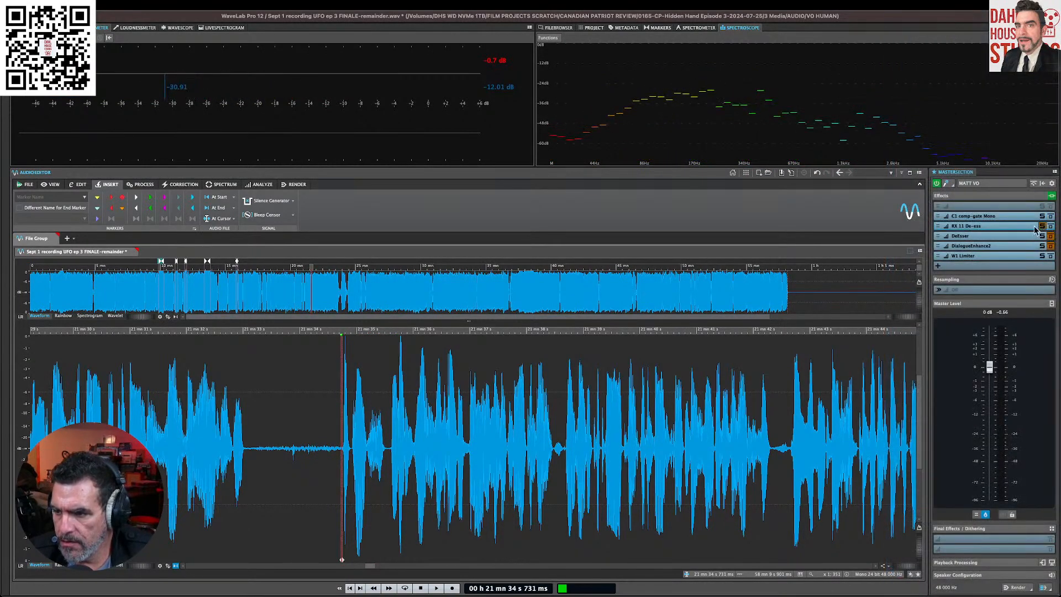
pyautogui.rightClick(1005, 240)
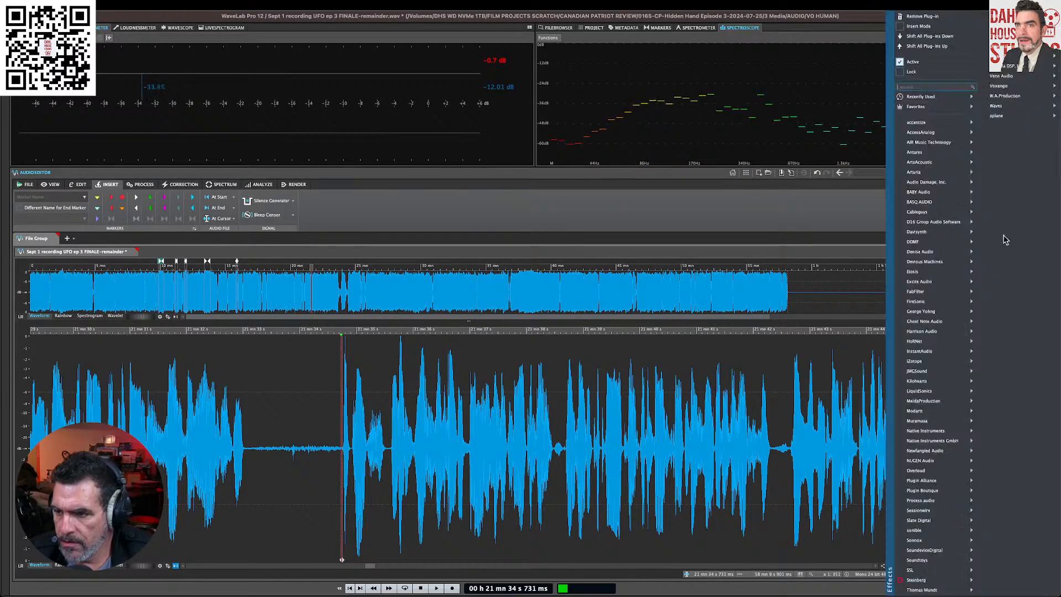
pyautogui.click(920, 17)
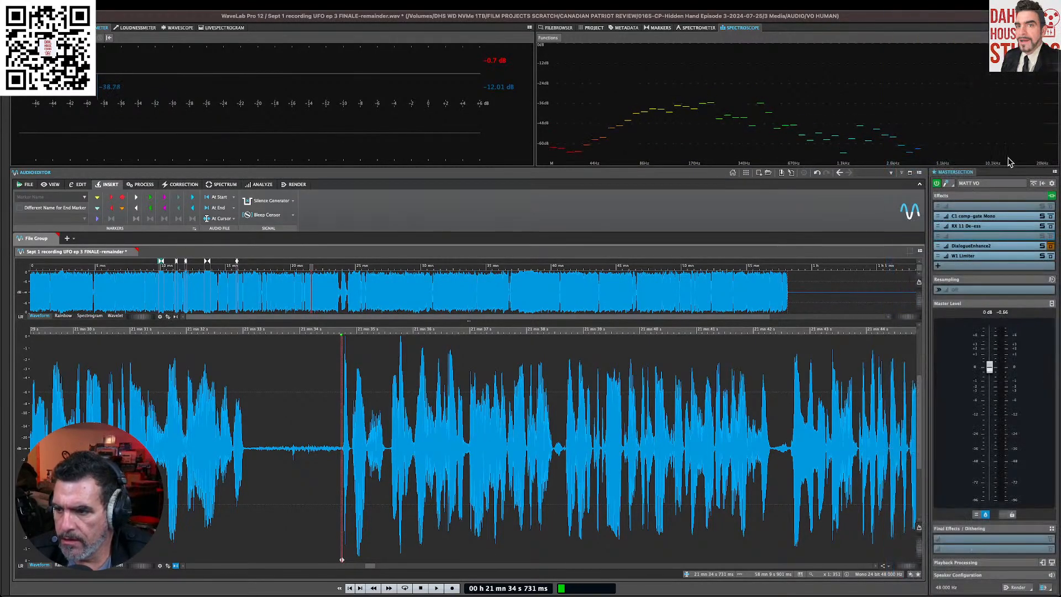
pyautogui.rightClick(990, 249)
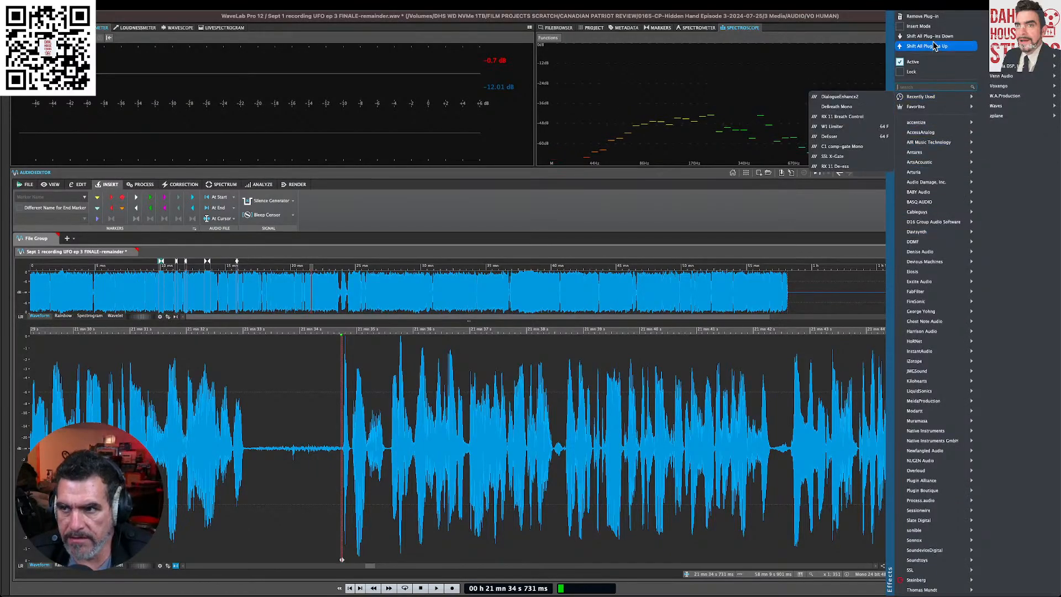
pyautogui.click(921, 16)
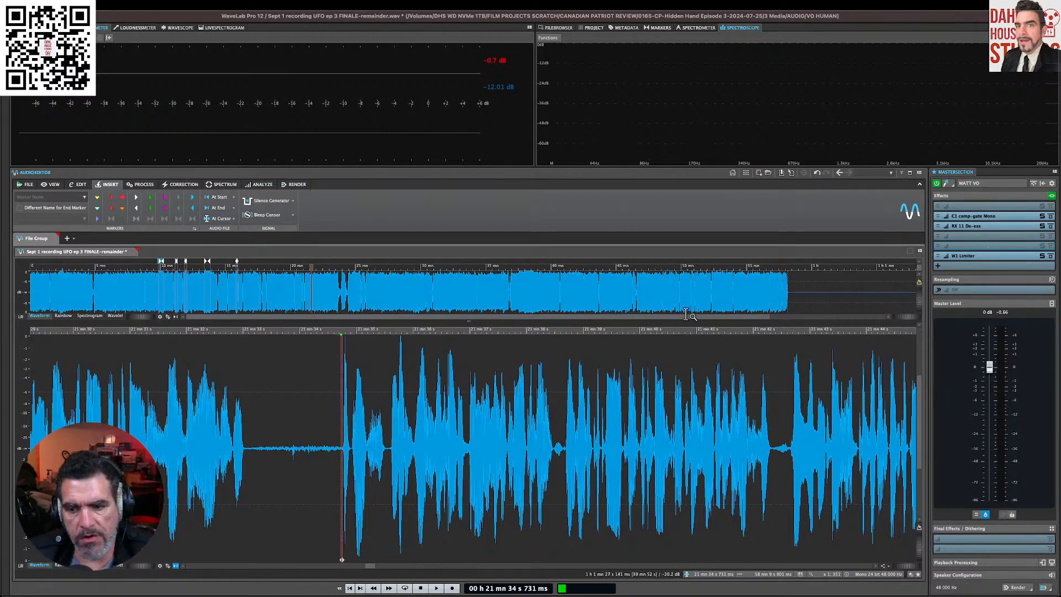
# Step: Play the phrase from just before its onset at 21 mn 34 s 685 ms through the reduced effects chain
pyautogui.click(339, 429)
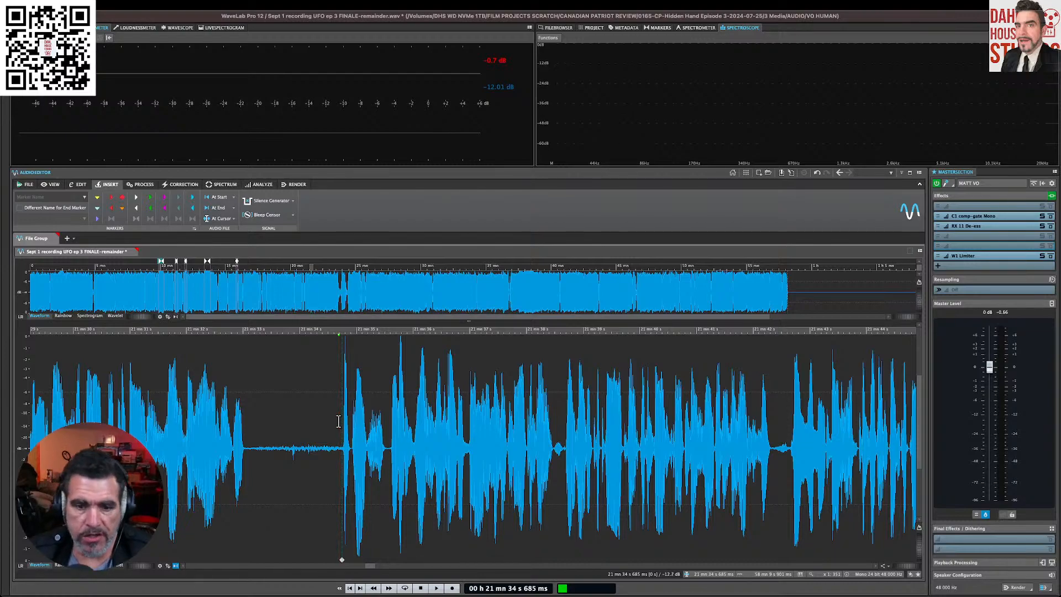
pyautogui.press('space')
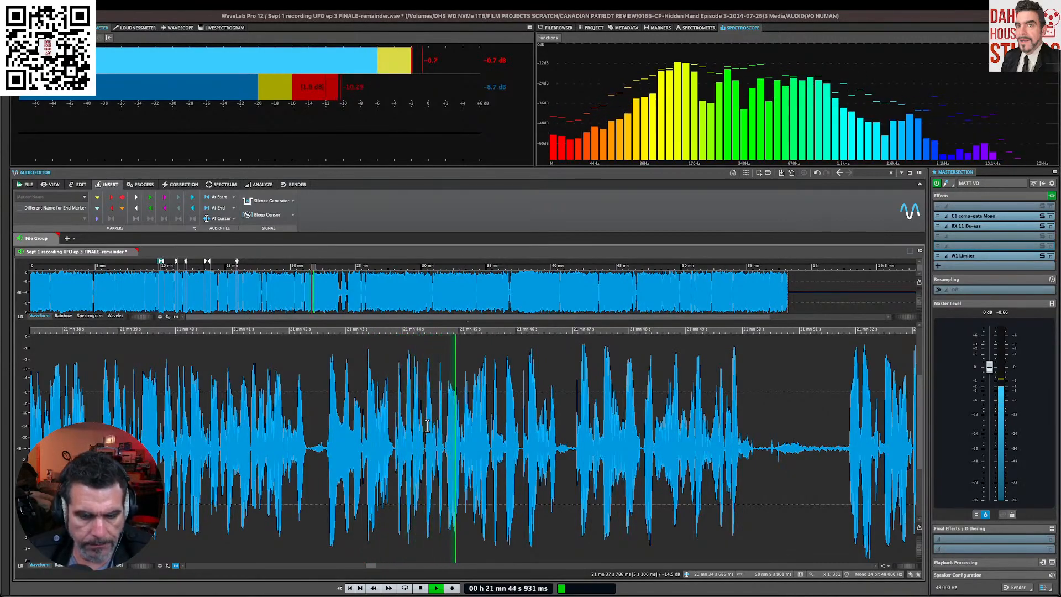
pyautogui.press('space')
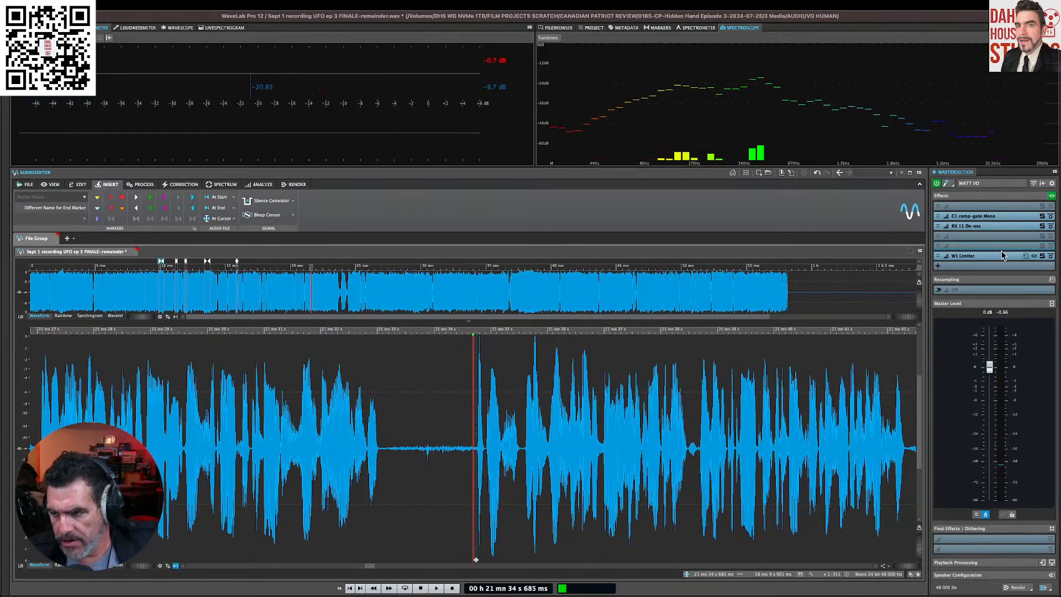
# Step: Toggle the bypass of the whole master effects chain on and off several times, leaving the effects active
pyautogui.click(1050, 196)
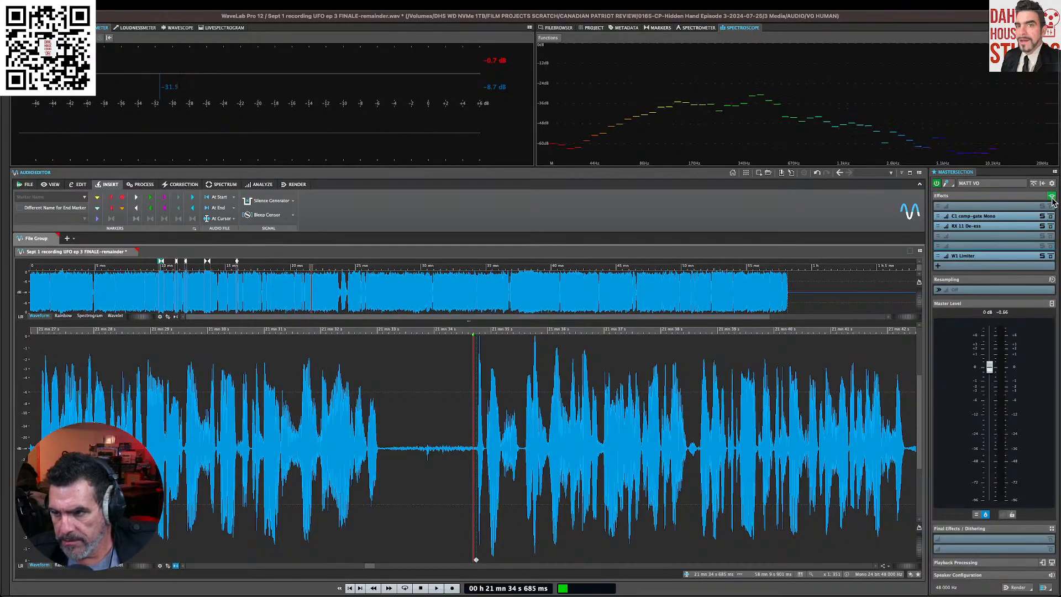
pyautogui.click(1051, 196)
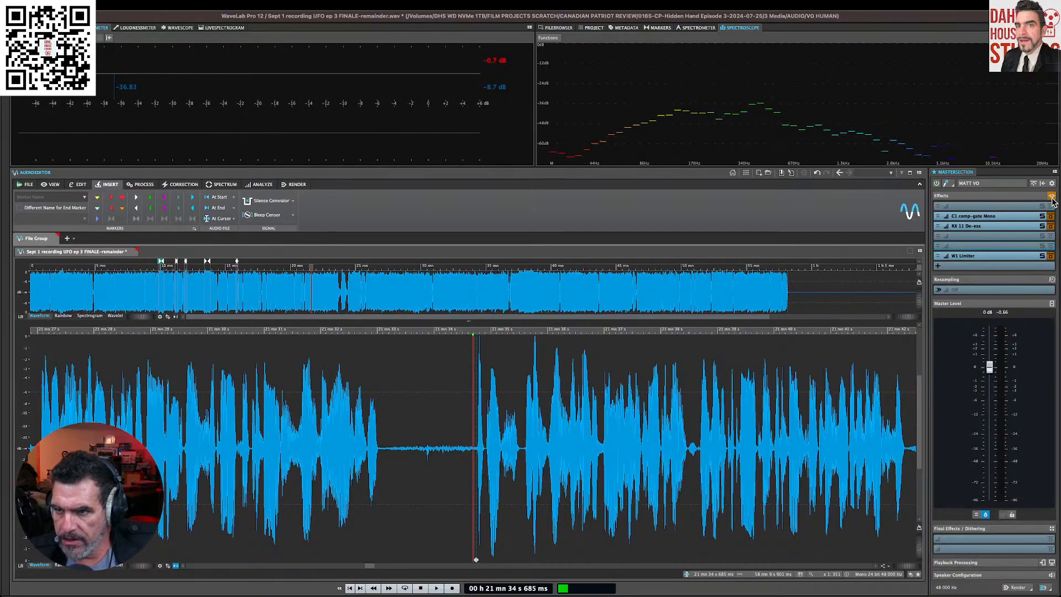
pyautogui.click(1051, 197)
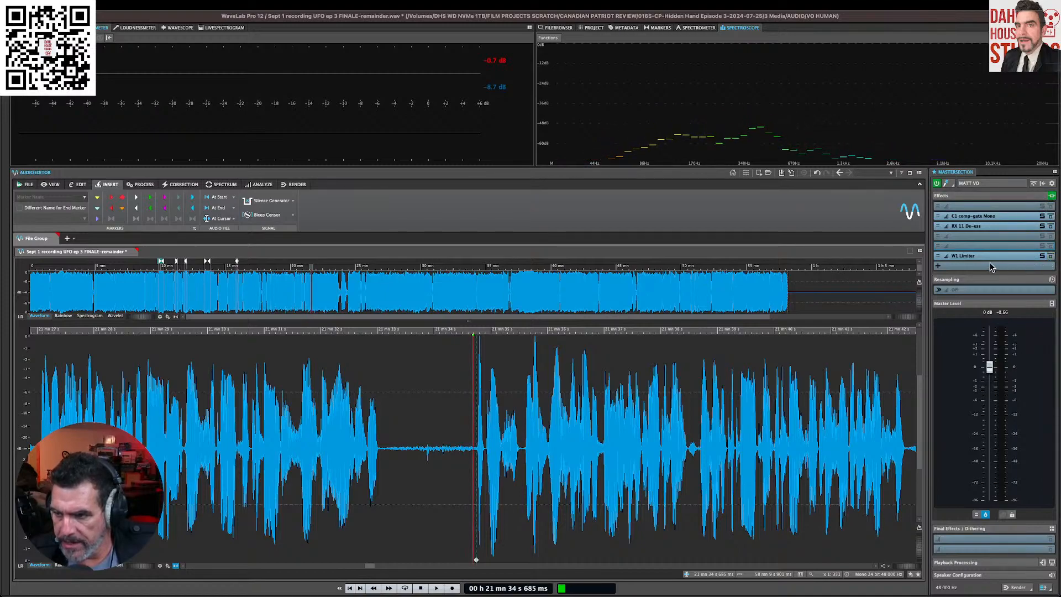
pyautogui.click(1052, 197)
pyautogui.click(1052, 196)
pyautogui.click(1052, 196)
pyautogui.click(1052, 196)
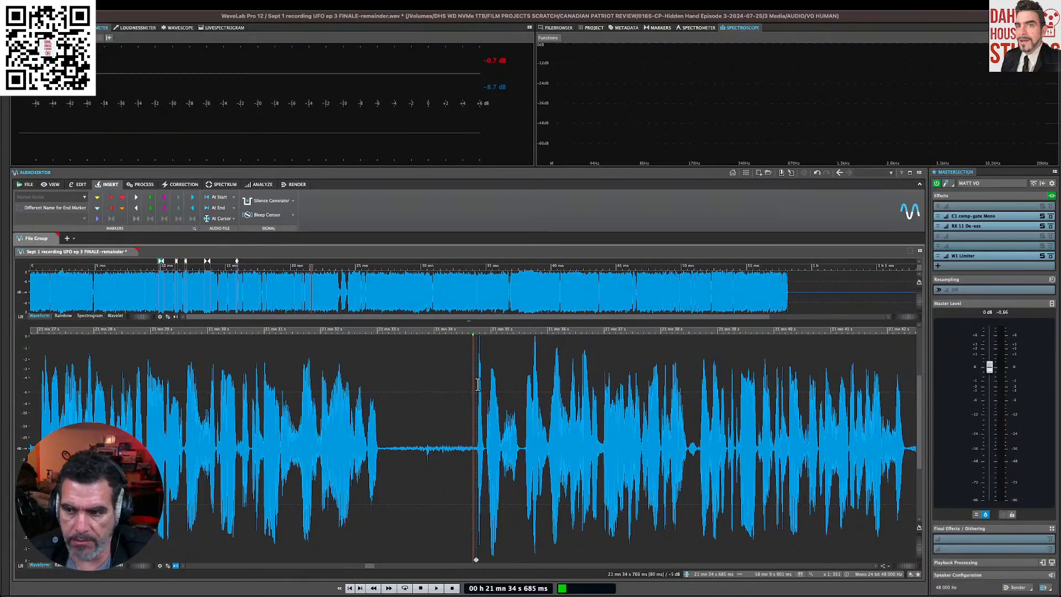
pyautogui.click(967, 248)
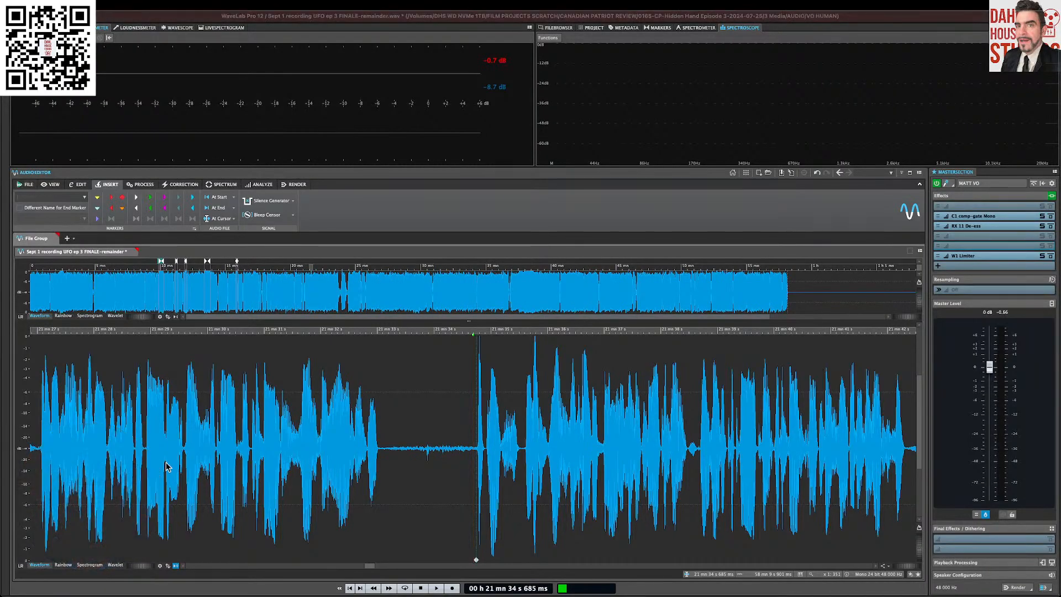
# Step: Play on and delete the unwanted take of about 4 seconds ending at 22 mn 10 s 064 ms
pyautogui.press('space')
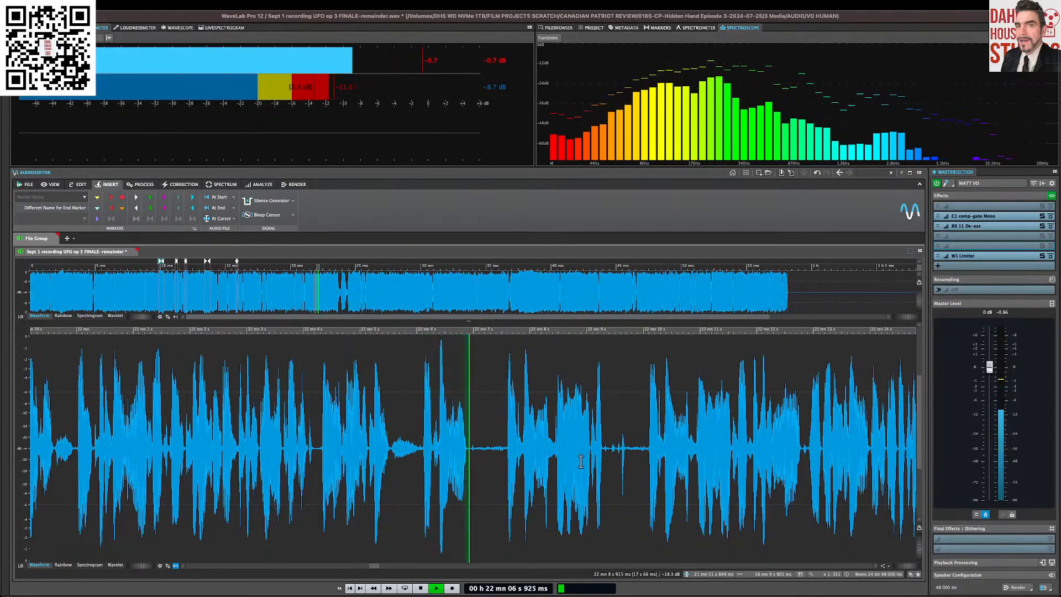
pyautogui.moveTo(422, 447); pyautogui.dragTo(648, 469)
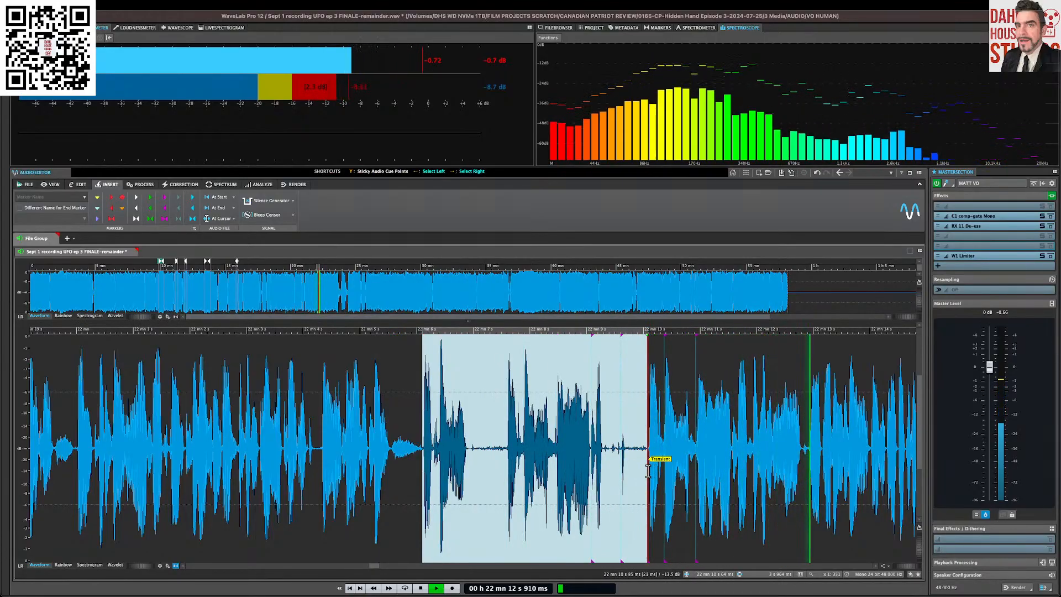
pyautogui.press('Delete')
pyautogui.hscroll(8, 647, 470)
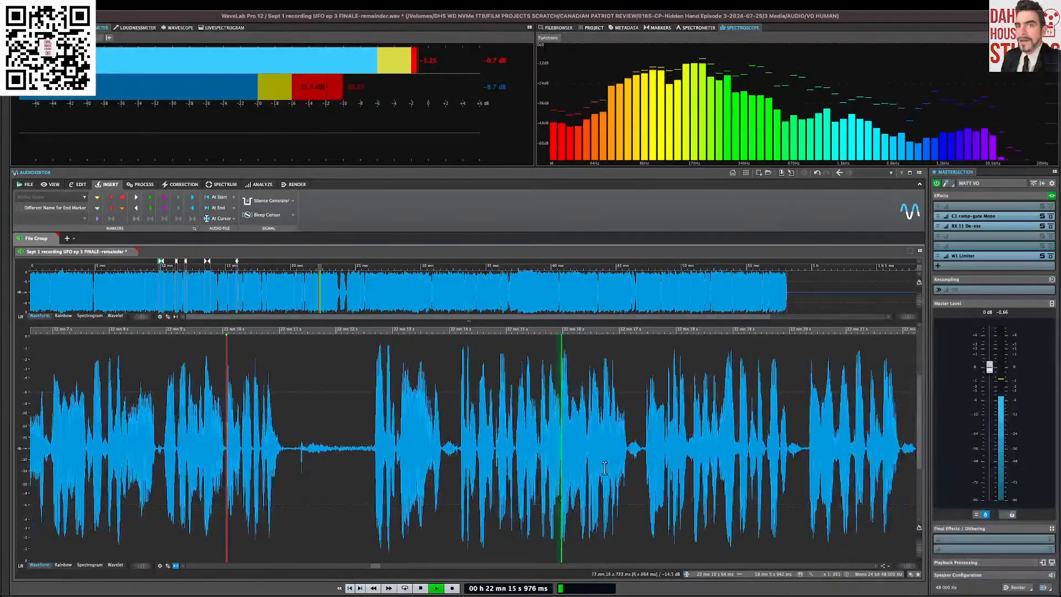
# Step: Play the start of the phrase after the pause from 22 mn 12 s 535 ms
pyautogui.click(367, 453)
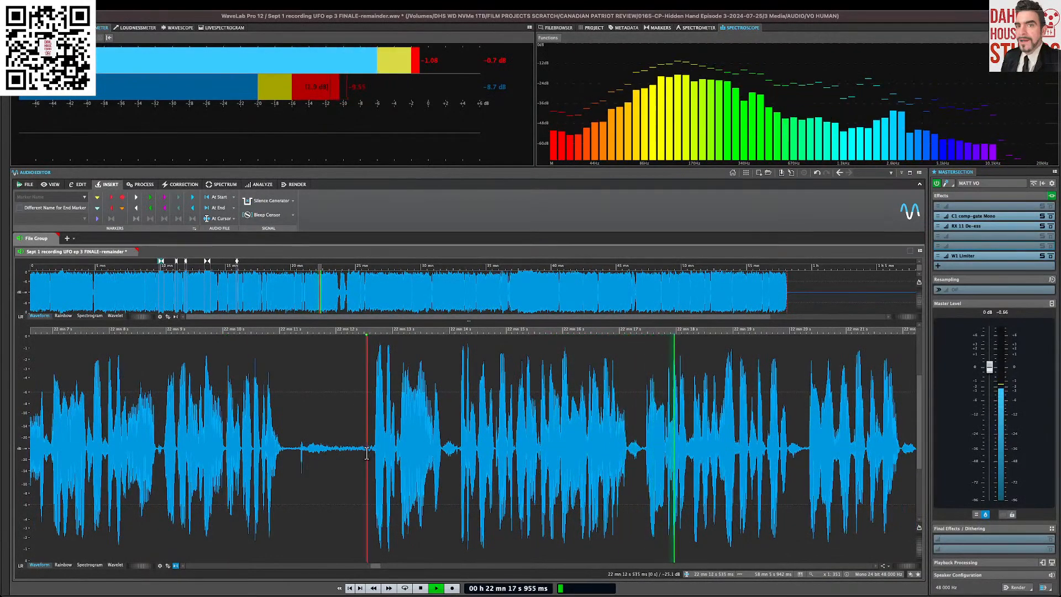
pyautogui.press('space')
pyautogui.press('space')
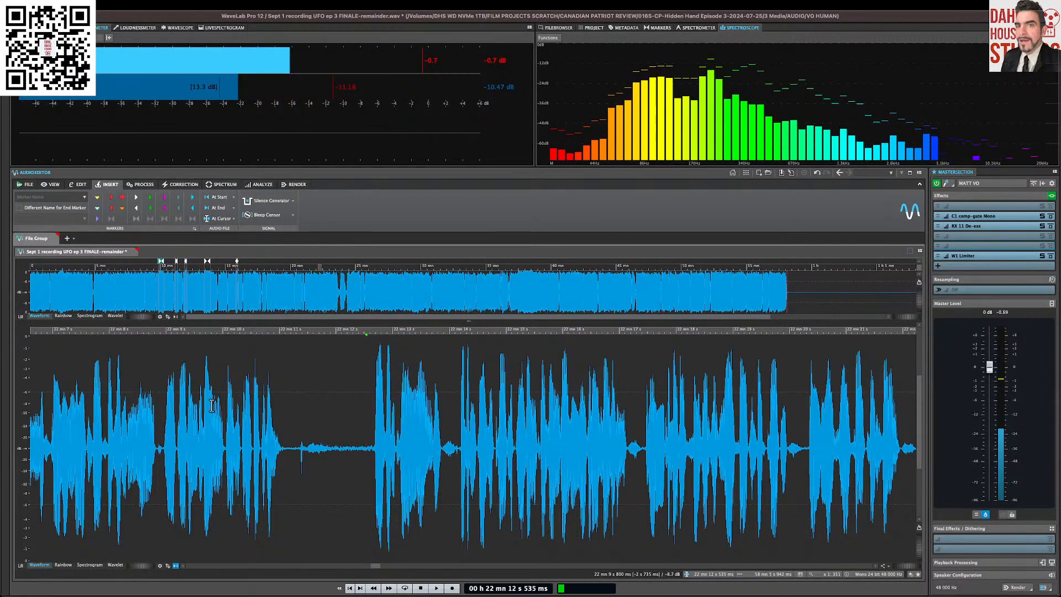
# Step: Undo the last deletion to check the removed take, and delete the same selection again
pyautogui.hscroll(-2, 212, 405)
pyautogui.hscroll(-2, 212, 405)
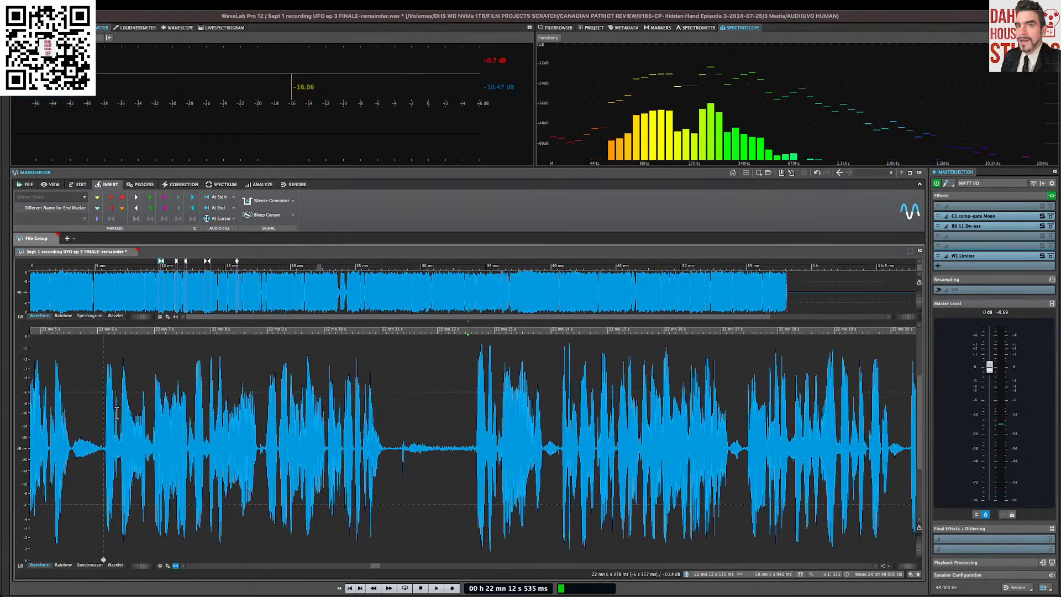
pyautogui.hotkey('ctrl', 'z')
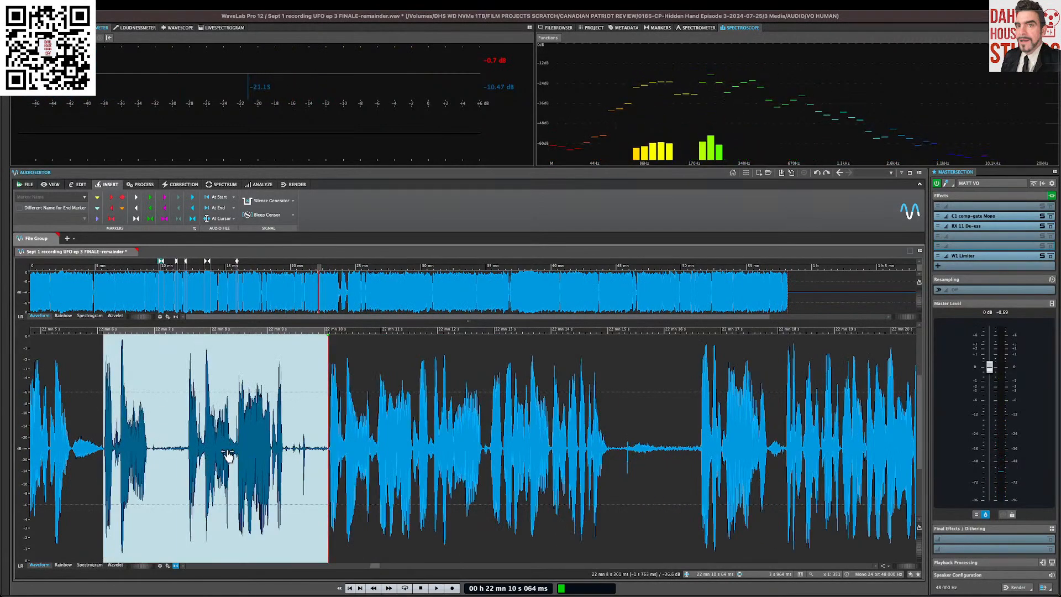
pyautogui.press('Delete')
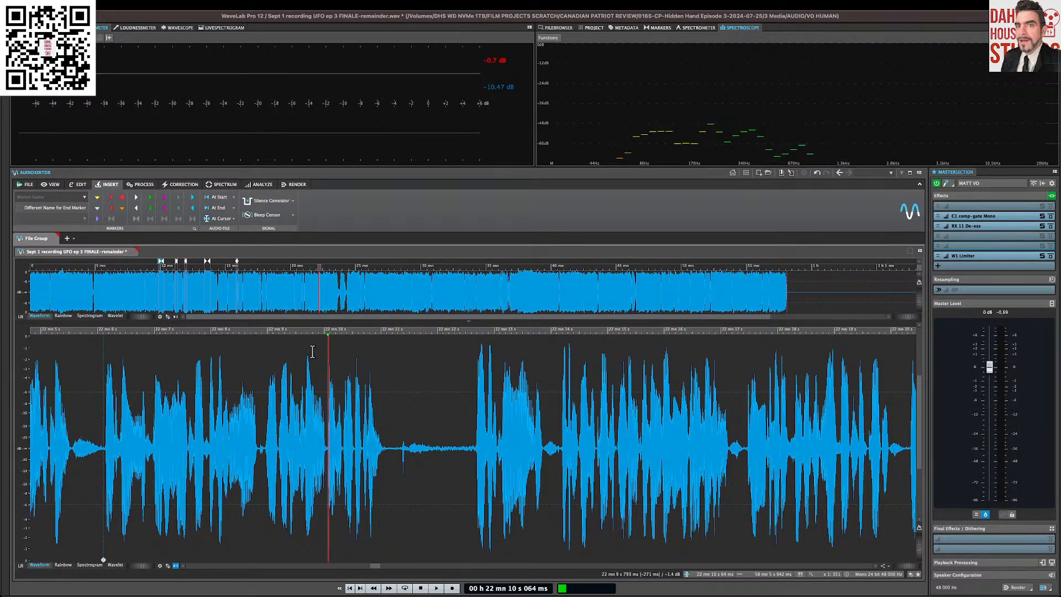
# Step: Switch playback to Scroll View while playing on from 22 mn 10 s 064 ms, and stop with the cursor in the pause at 22 mn 27 s 094 ms
pyautogui.press('space')
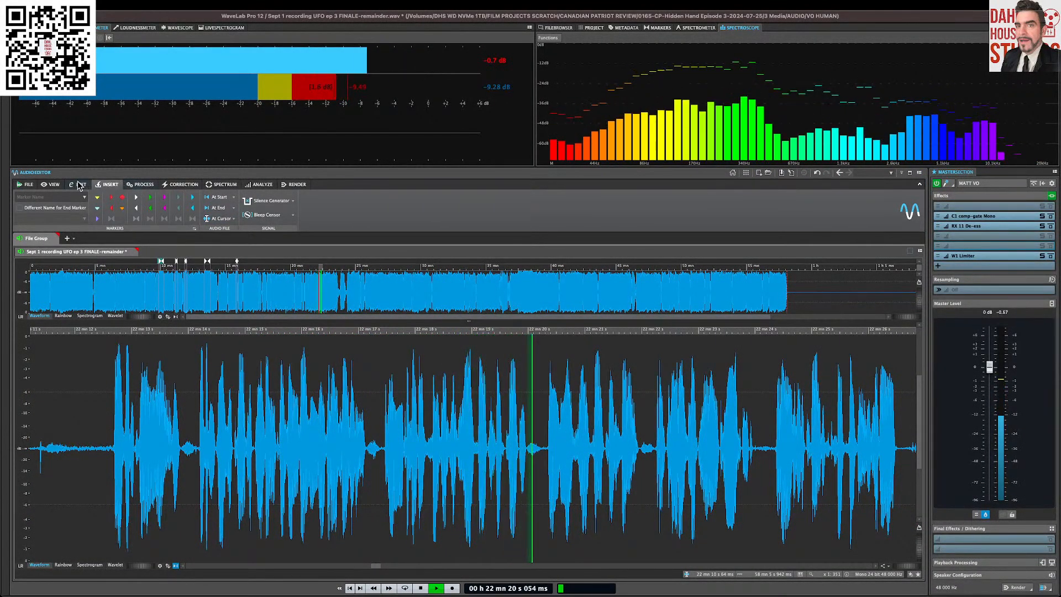
pyautogui.click(54, 185)
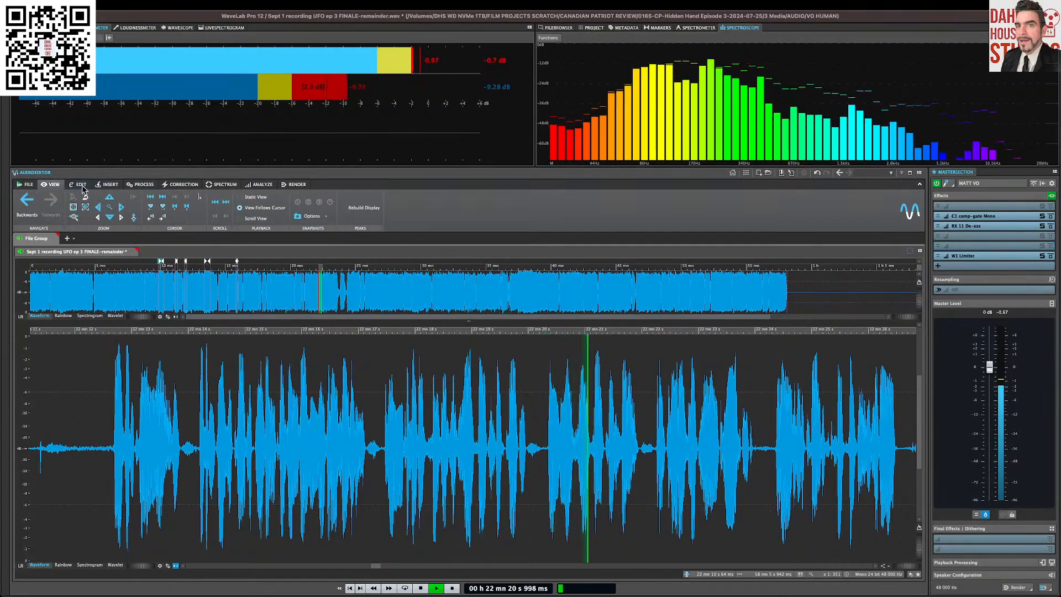
pyautogui.click(255, 219)
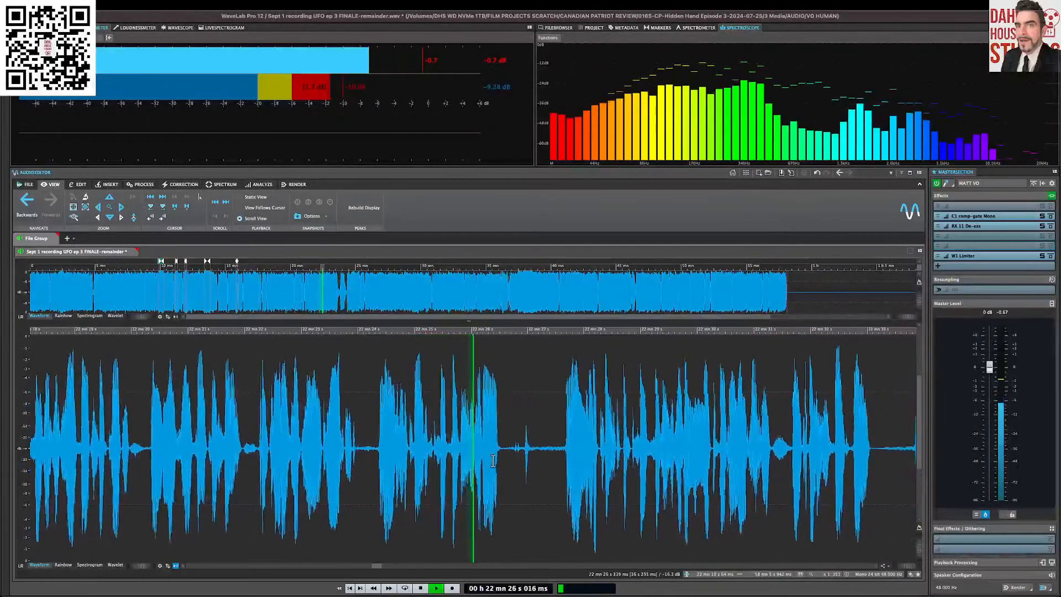
pyautogui.click(449, 434)
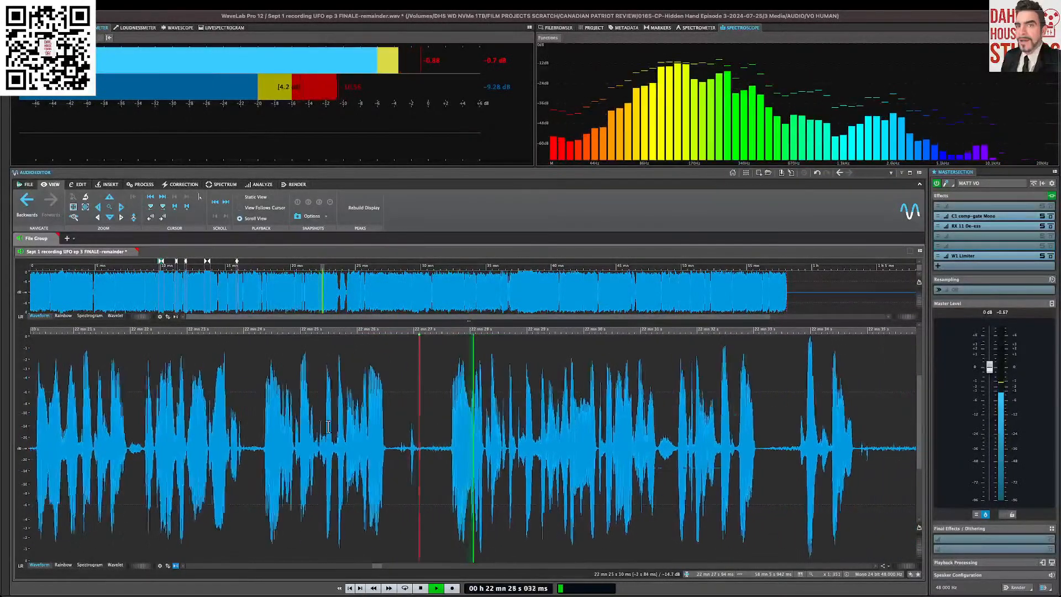
pyautogui.press('space')
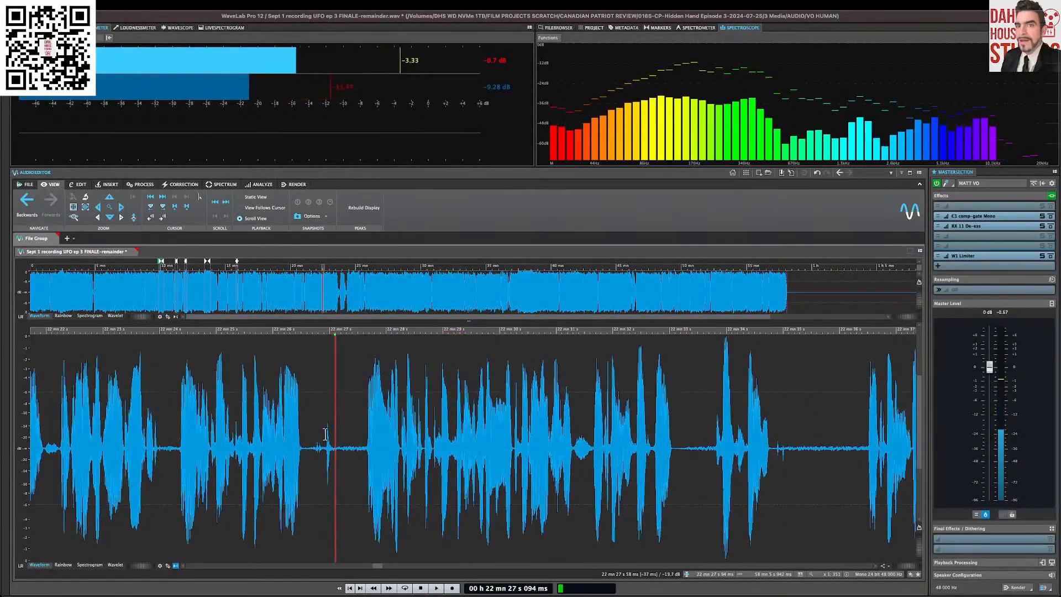
# Step: Delete the unwanted take of about 3.3 seconds starting at 22 mn 24 s 350 ms and play on
pyautogui.moveTo(179, 433); pyautogui.dragTo(367, 462)
pyautogui.press('Delete')
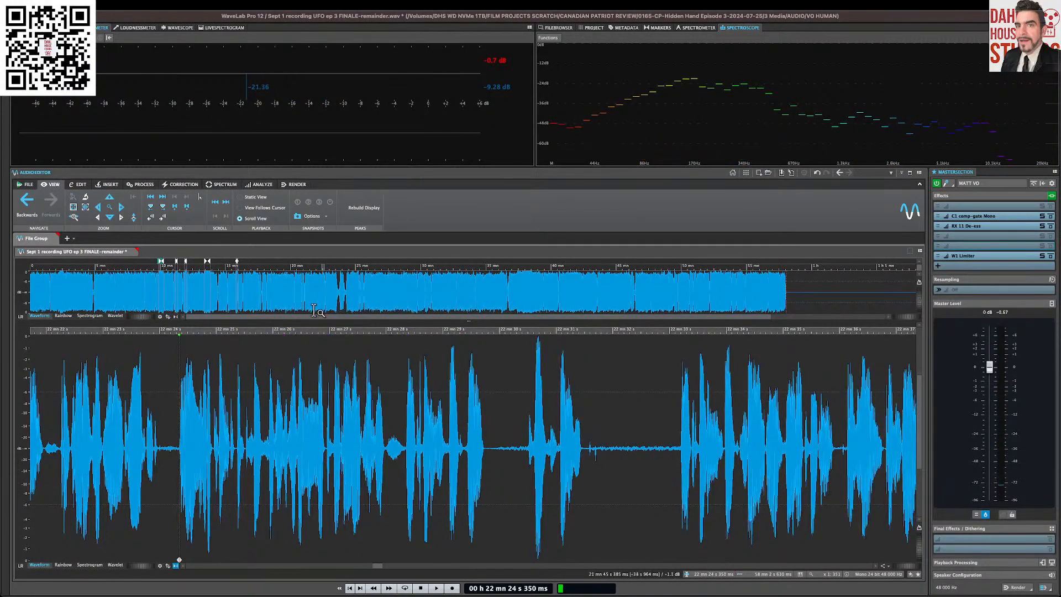
pyautogui.press('space')
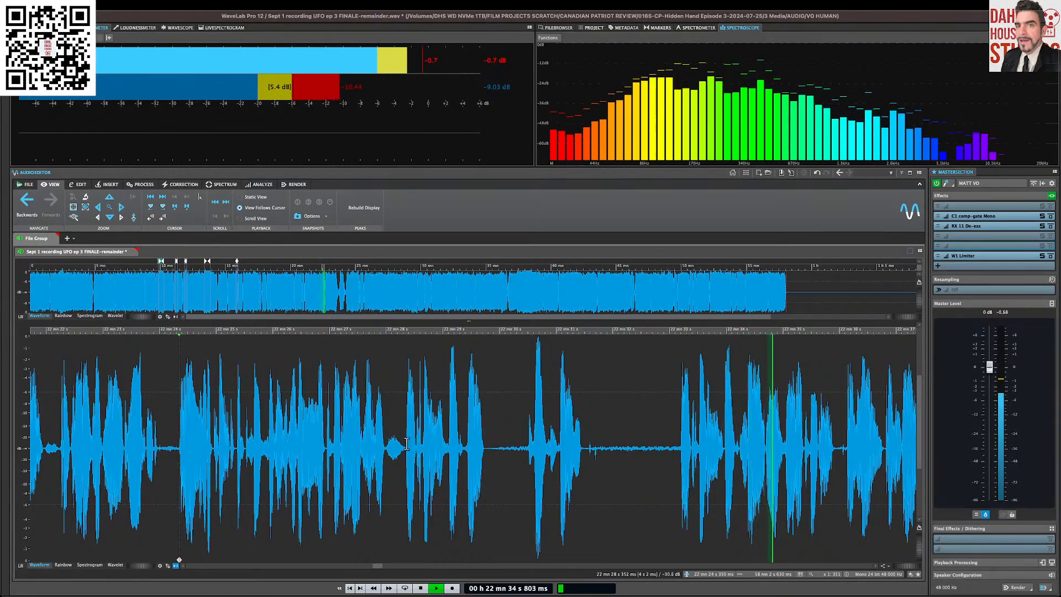
# Step: Delete the unwanted take of about 4.8 seconds ending at 22 mn 33 s 166 ms, and play from 22 mn 35 s 540 ms
pyautogui.moveTo(405, 431); pyautogui.dragTo(679, 451)
pyautogui.press('Delete')
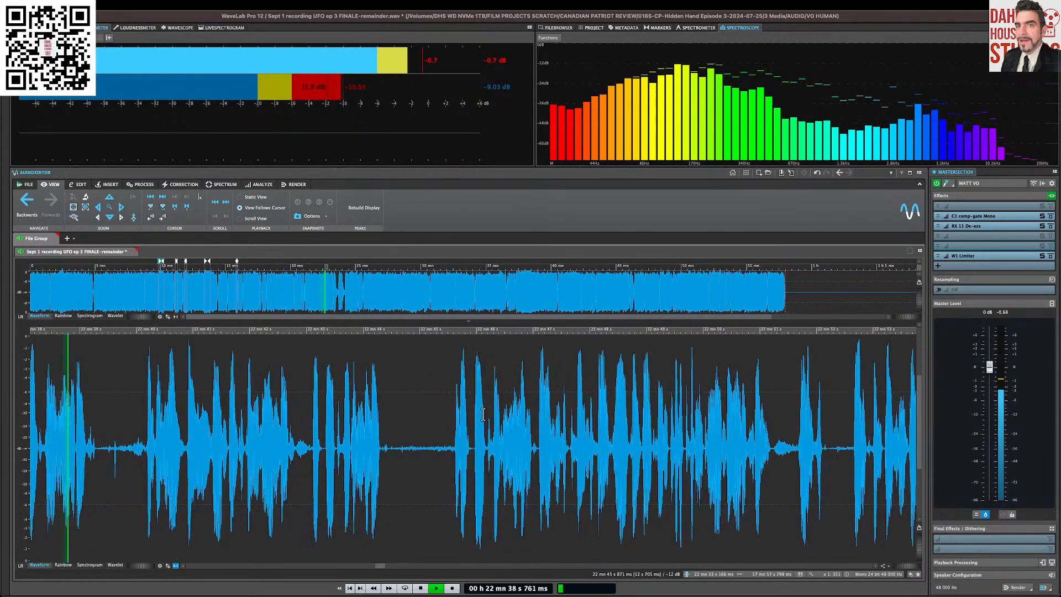
pyautogui.hscroll(-6, 490, 413)
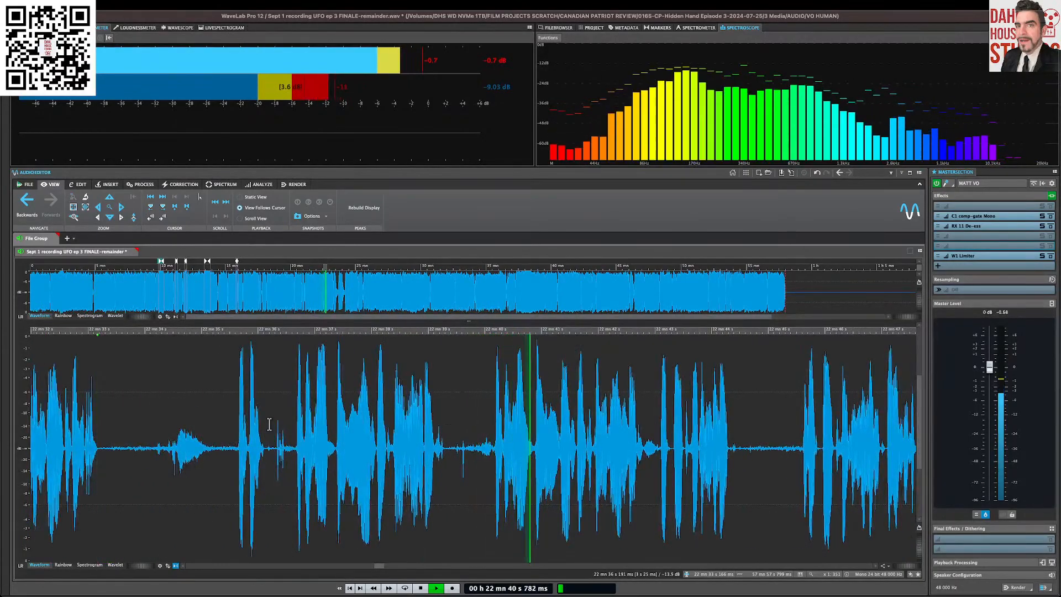
pyautogui.click(232, 425)
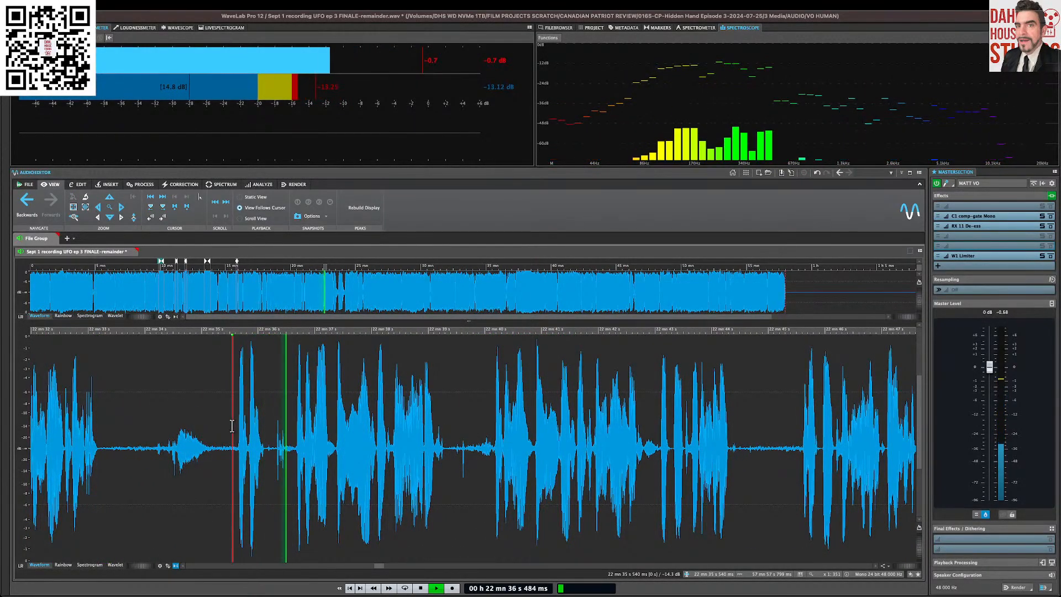
# Step: Try deleting the take of about 7.5 seconds ending at 22 mn 43 s 107 ms, listen on, and undo the deletion
pyautogui.moveTo(237, 428); pyautogui.dragTo(661, 462)
pyautogui.press('Delete')
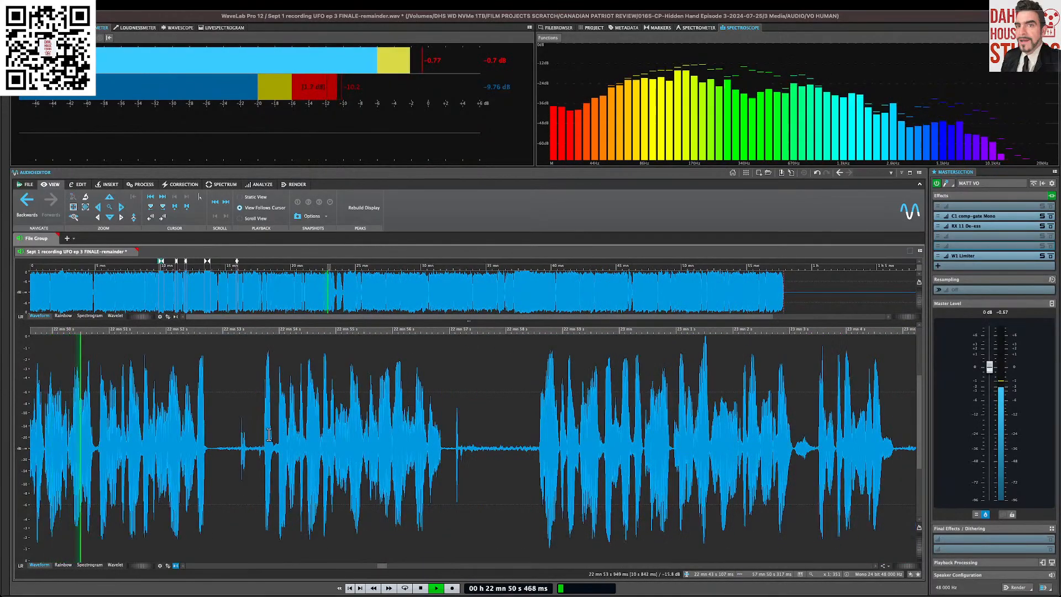
pyautogui.press('space')
pyautogui.press('space')
pyautogui.click(366, 438)
pyautogui.press('super+z')
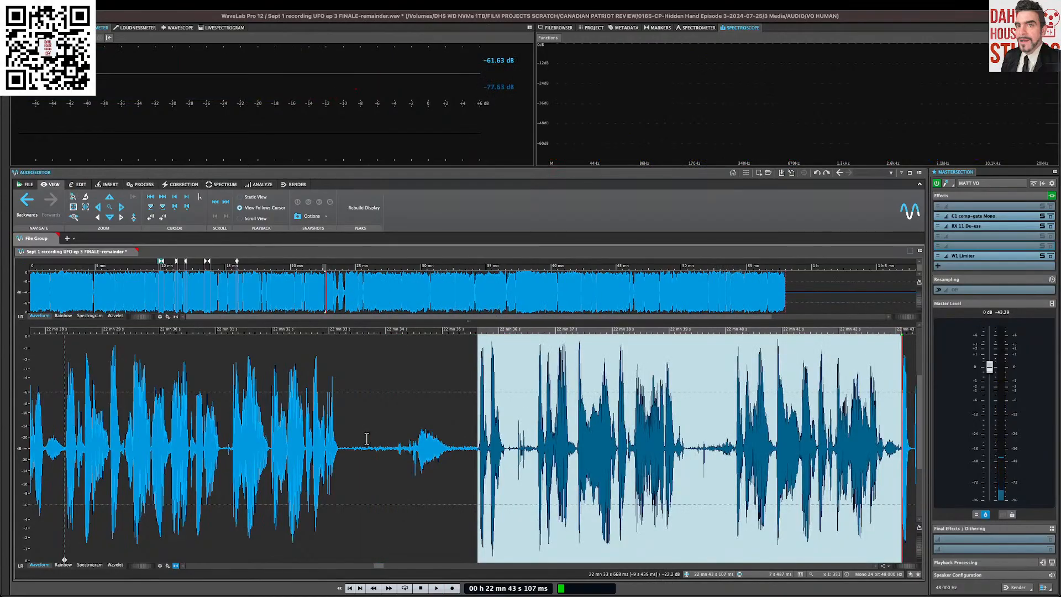
# Step: Listen again to the phrases after the pause and delete the unwanted take of about 4.5 seconds starting at 22 mn 35 s 605 ms
pyautogui.click(447, 431)
pyautogui.press('space')
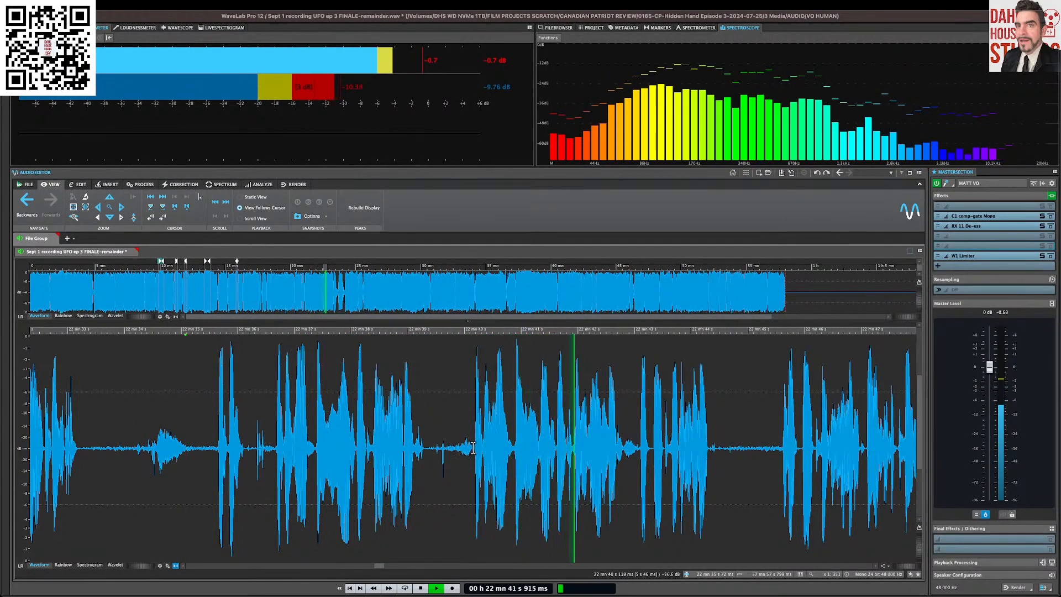
pyautogui.moveTo(473, 446); pyautogui.dragTo(219, 437)
pyautogui.press('Delete')
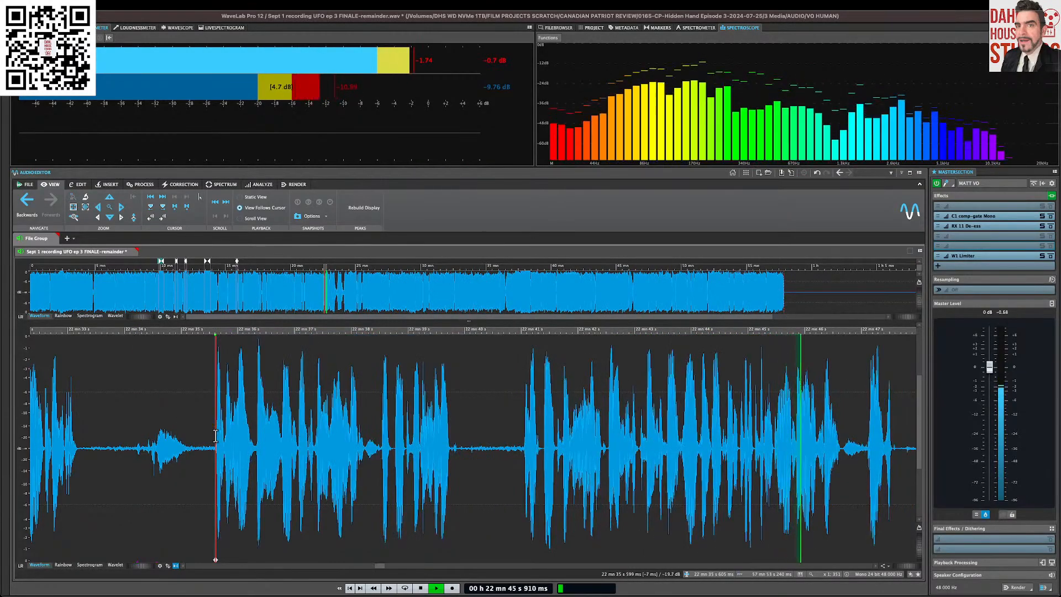
# Step: Listen around the following pause and from 22 mn 37 s 836 ms, and delete about 2.5 seconds starting at 22 mn 38 s 536 ms
pyautogui.click(464, 432)
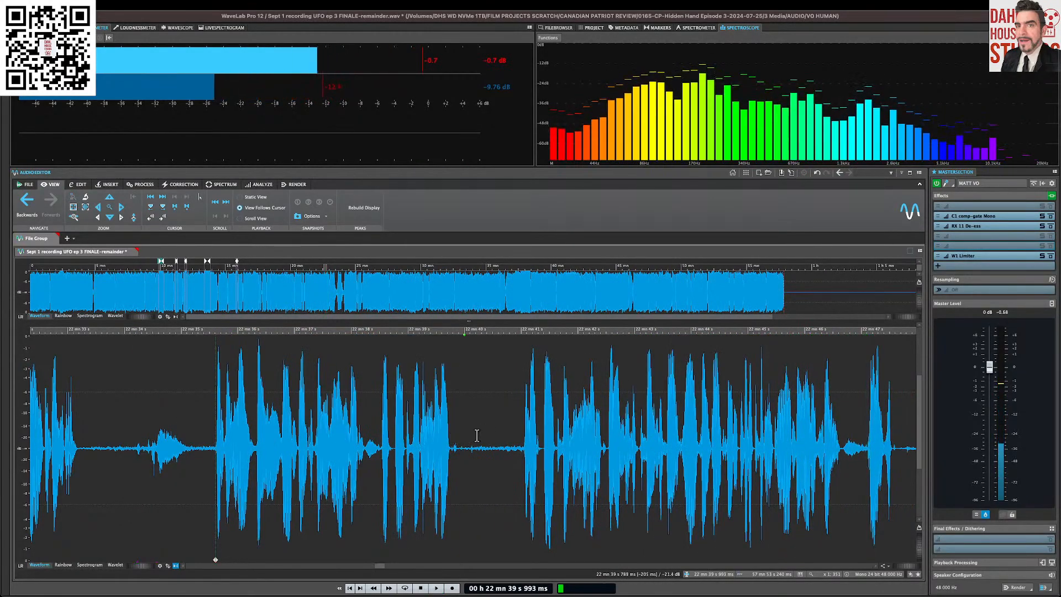
pyautogui.press('space')
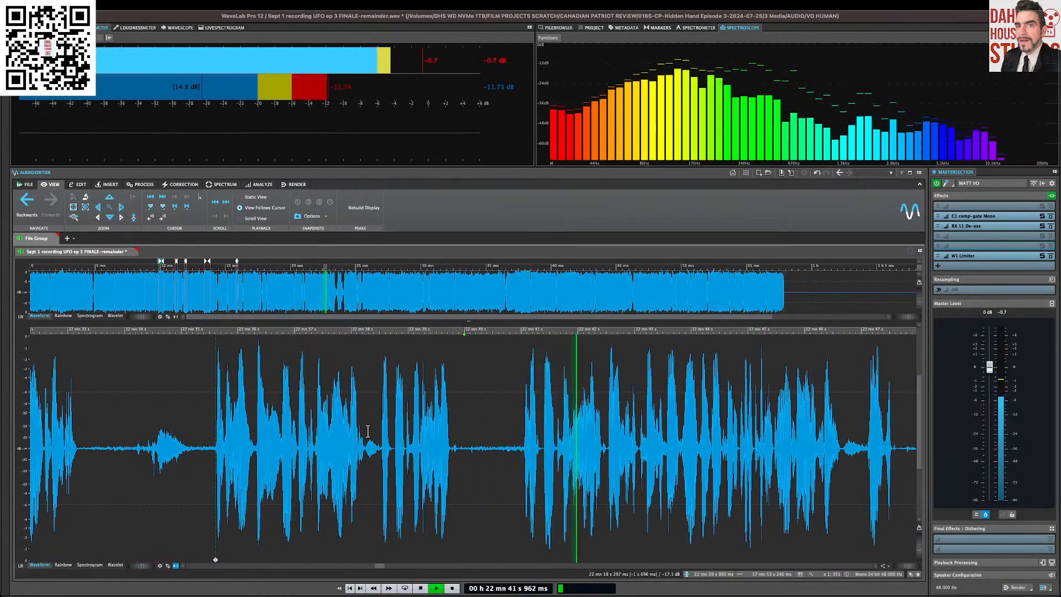
pyautogui.click(342, 429)
pyautogui.press('space')
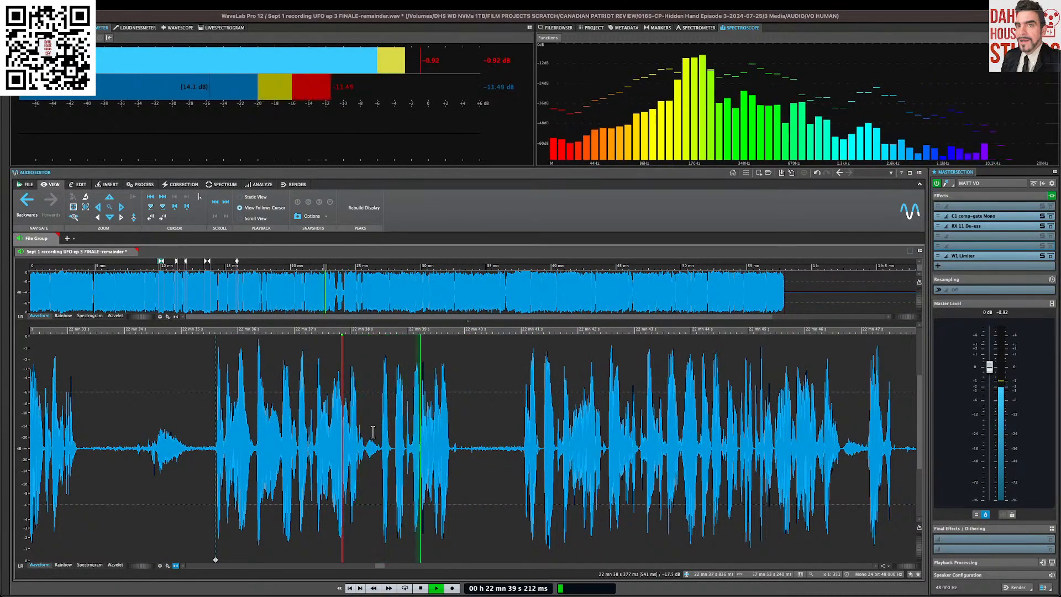
pyautogui.moveTo(381, 444); pyautogui.dragTo(522, 451)
pyautogui.press('Delete')
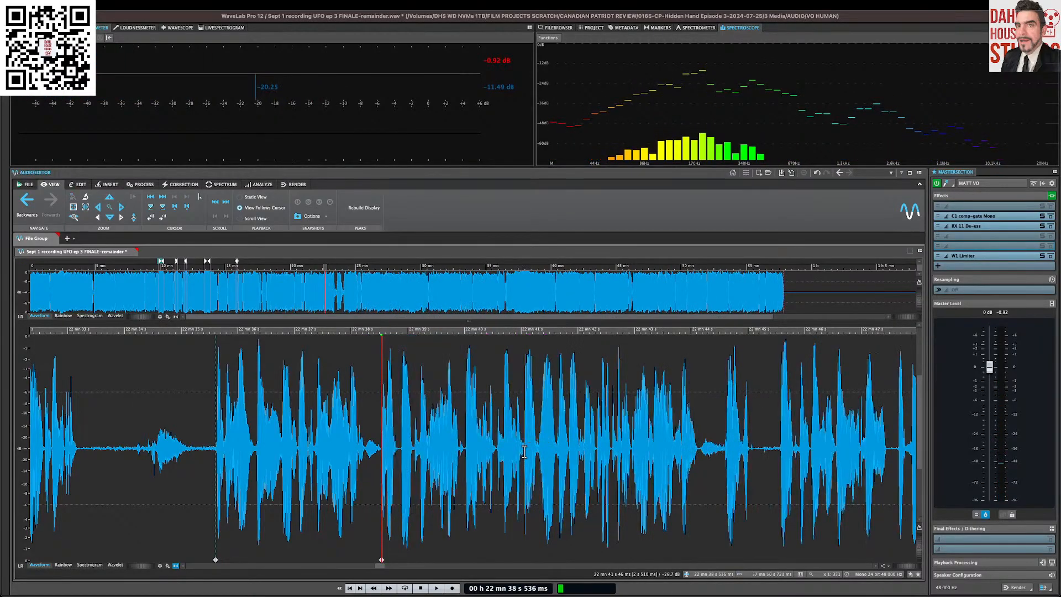
# Step: Play on and delete the unwanted take of about 4.8 seconds ending at 22 mn 49 s 363 ms
pyautogui.press('space')
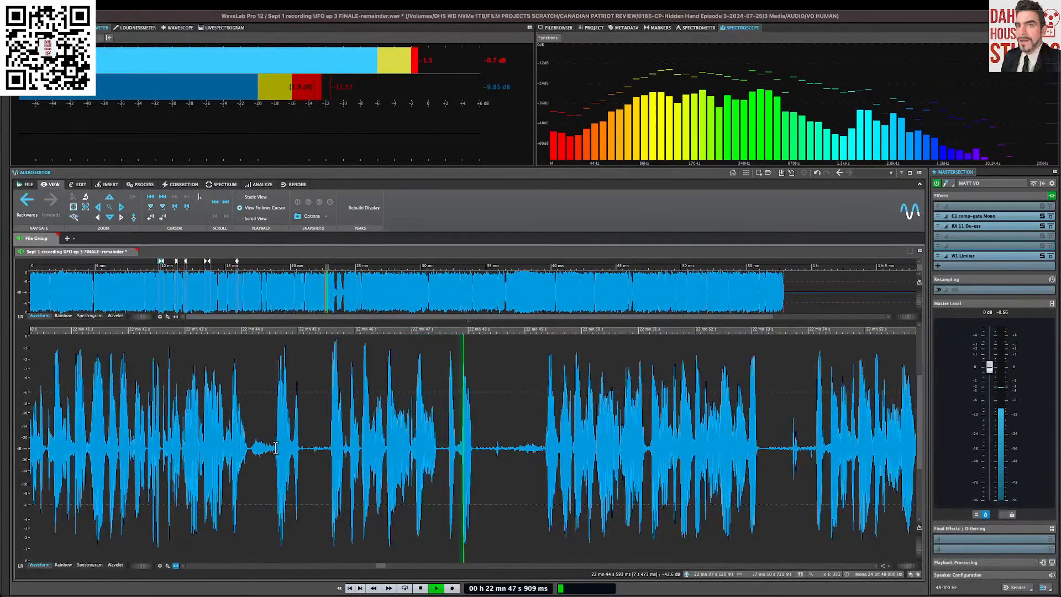
pyautogui.moveTo(275, 446); pyautogui.dragTo(546, 484)
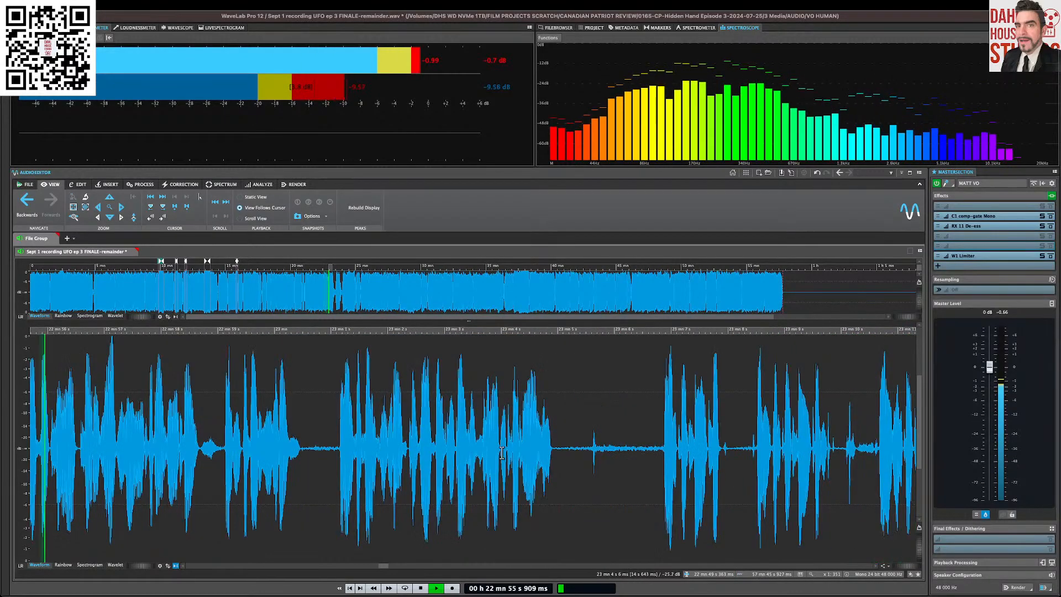
# Step: Replay the phrase from 22 mn 45 s 668 ms and delete the take of about 3 seconds starting at 22 mn 46 s 368 ms
pyautogui.hscroll(-10, 394, 432)
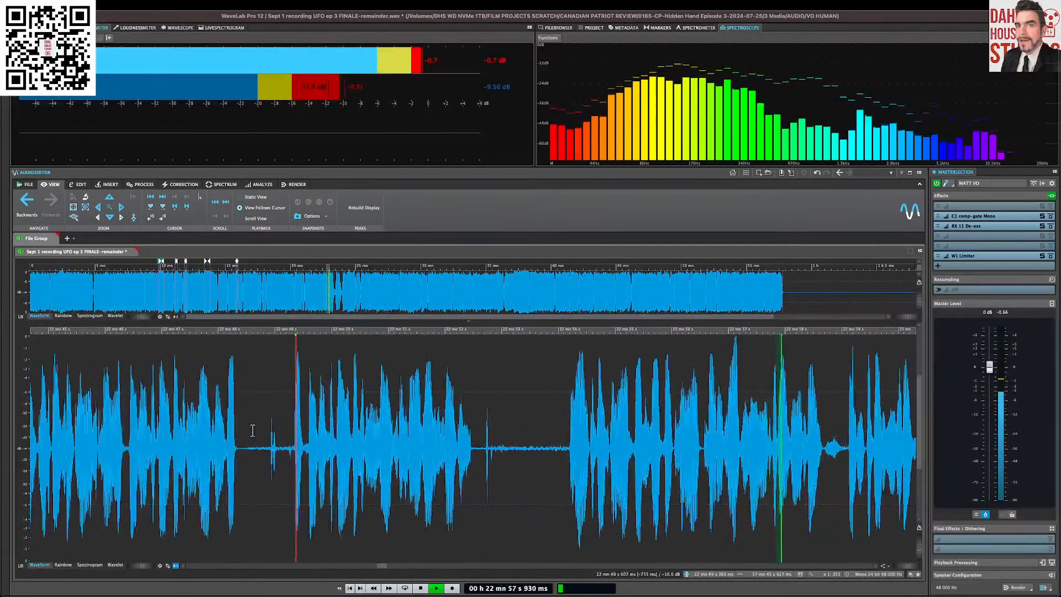
pyautogui.click(208, 433)
pyautogui.click(135, 435)
pyautogui.press('space')
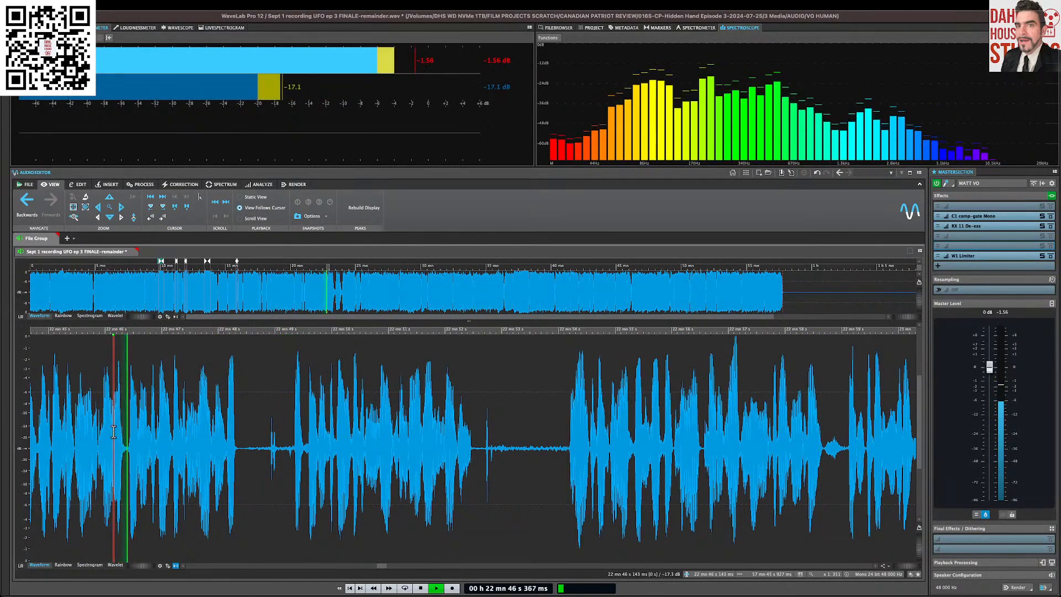
pyautogui.click(86, 433)
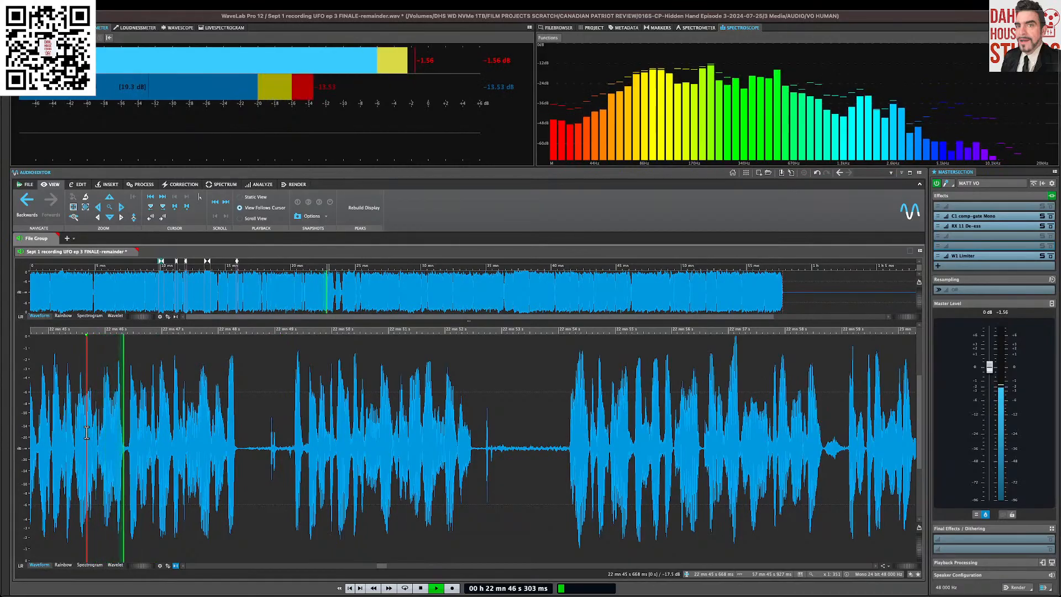
pyautogui.moveTo(126, 445); pyautogui.dragTo(295, 453)
pyautogui.press('Delete')
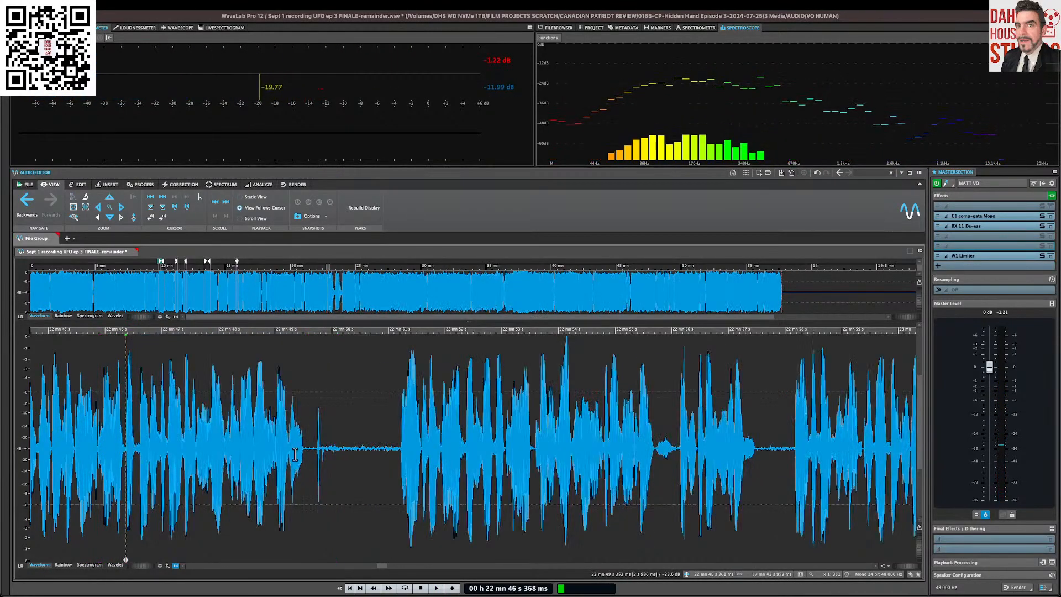
# Step: Play the join from 22 mn 45 s 477 ms and trim about 0.24 seconds of leftover audio at 22 mn 46 s 368 ms
pyautogui.press('space')
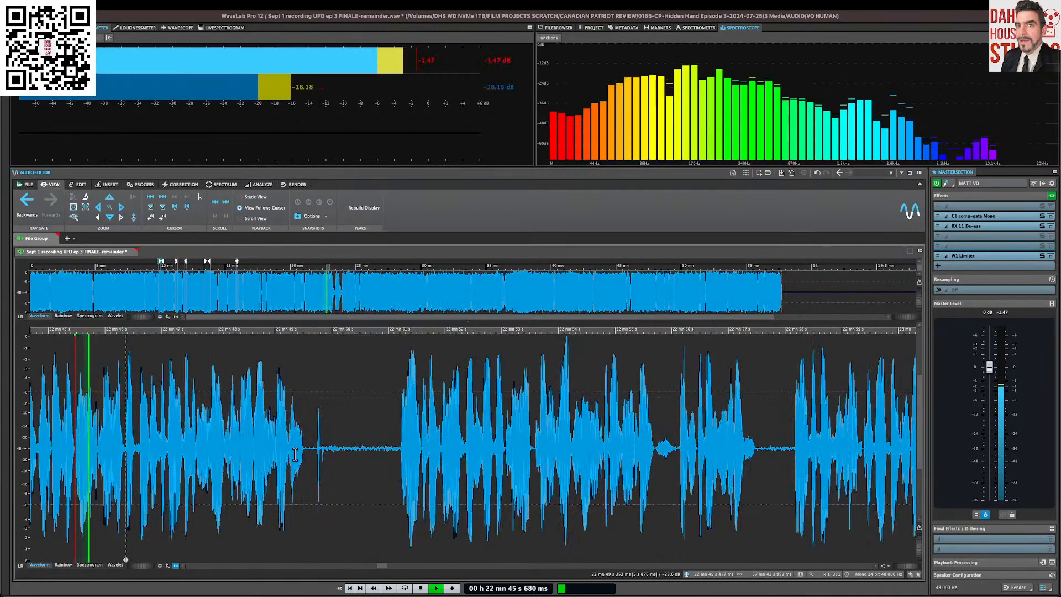
pyautogui.press('space')
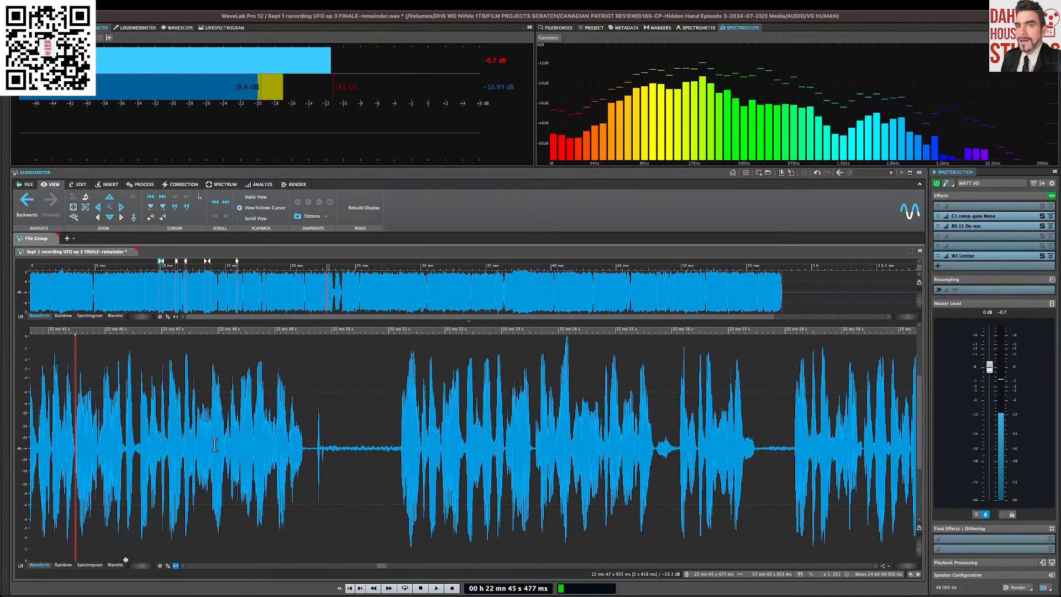
pyautogui.click(136, 447)
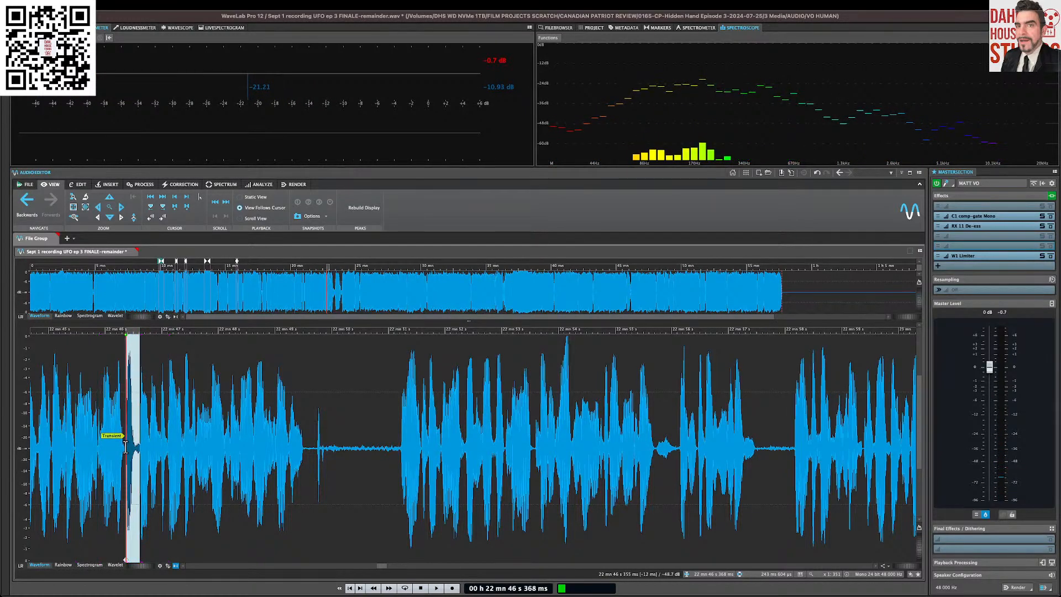
pyautogui.press('Delete')
# Step: Play the trimmed join and silence about 526 ms of noise in the pause just before 22 mn 50 s
pyautogui.press('space')
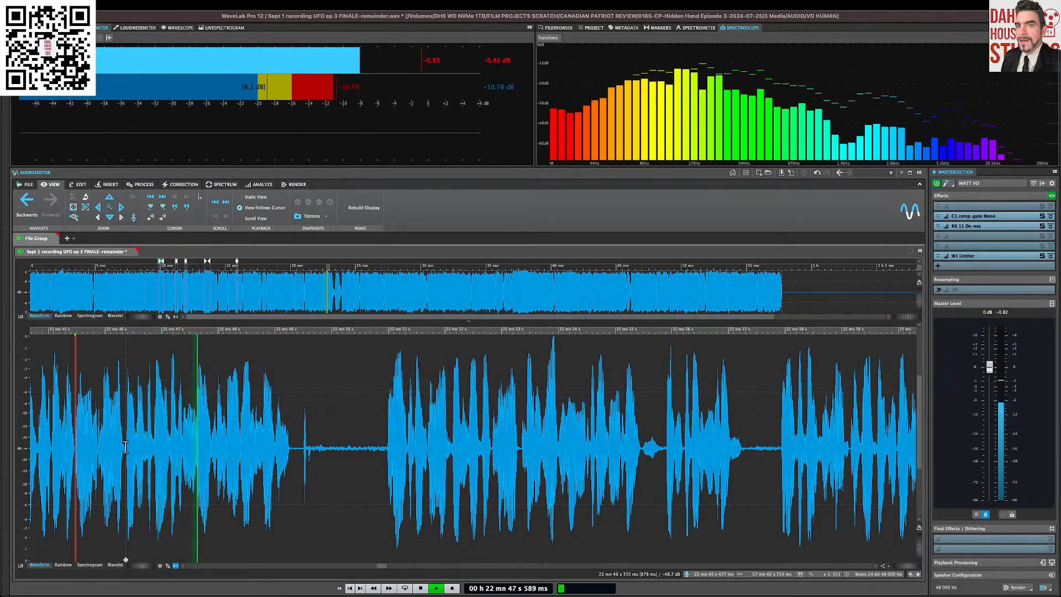
pyautogui.click(300, 447)
pyautogui.moveTo(301, 448); pyautogui.dragTo(328, 450)
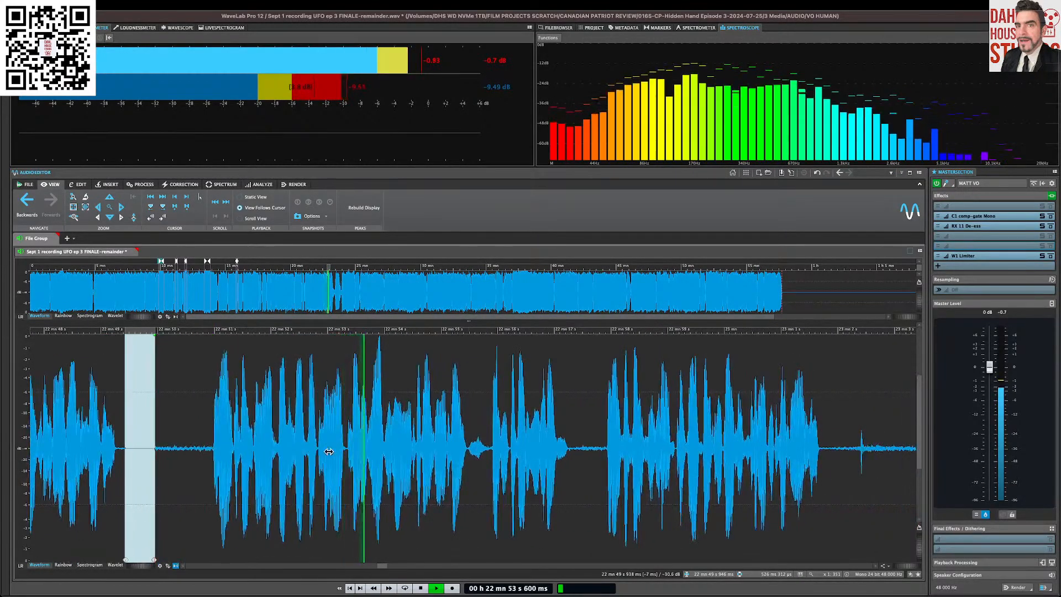
# Step: Play on and delete the unwanted take of about 2 seconds ending at 22 mn 57 s 925 ms
pyautogui.click(831, 456)
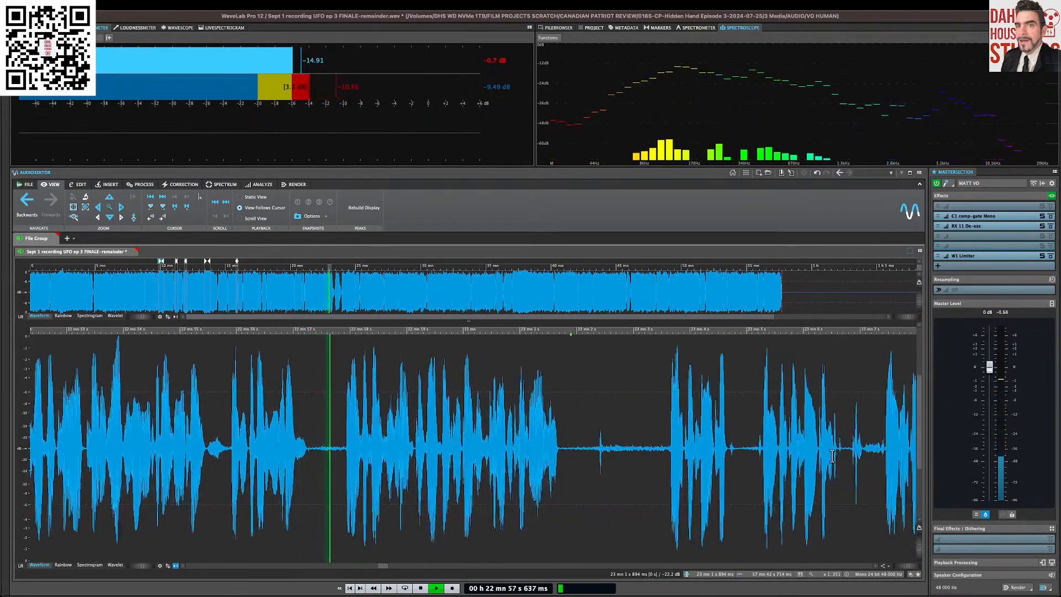
pyautogui.moveTo(230, 450); pyautogui.dragTo(344, 457)
pyautogui.press('Delete')
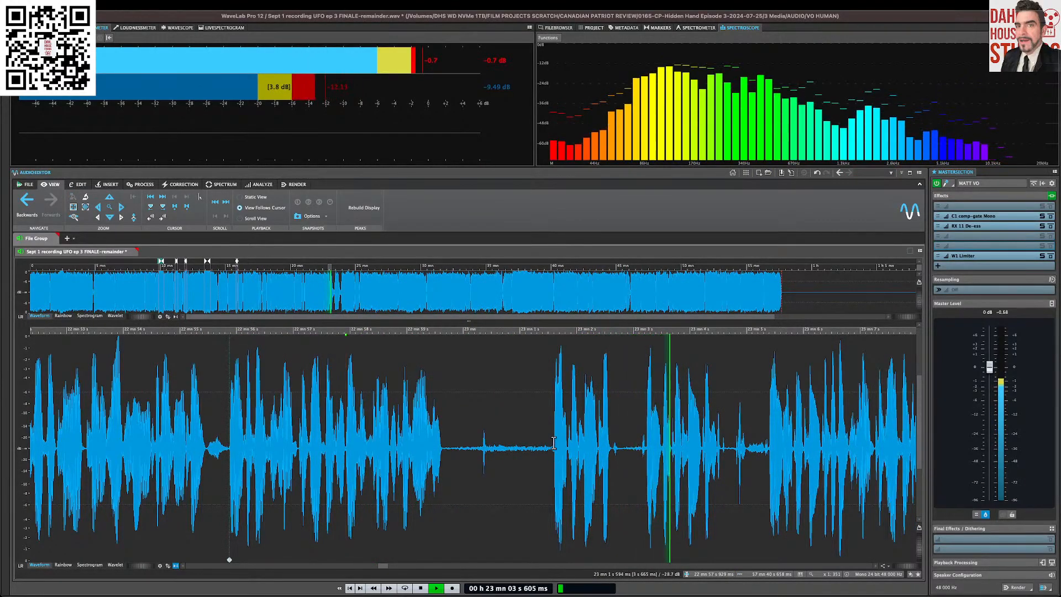
# Step: Delete the unwanted take from 23 mn 1 s 594 ms to 23 mn 5 s 382 ms, and play the join from 23 mn 1 s 390 ms
pyautogui.press('space')
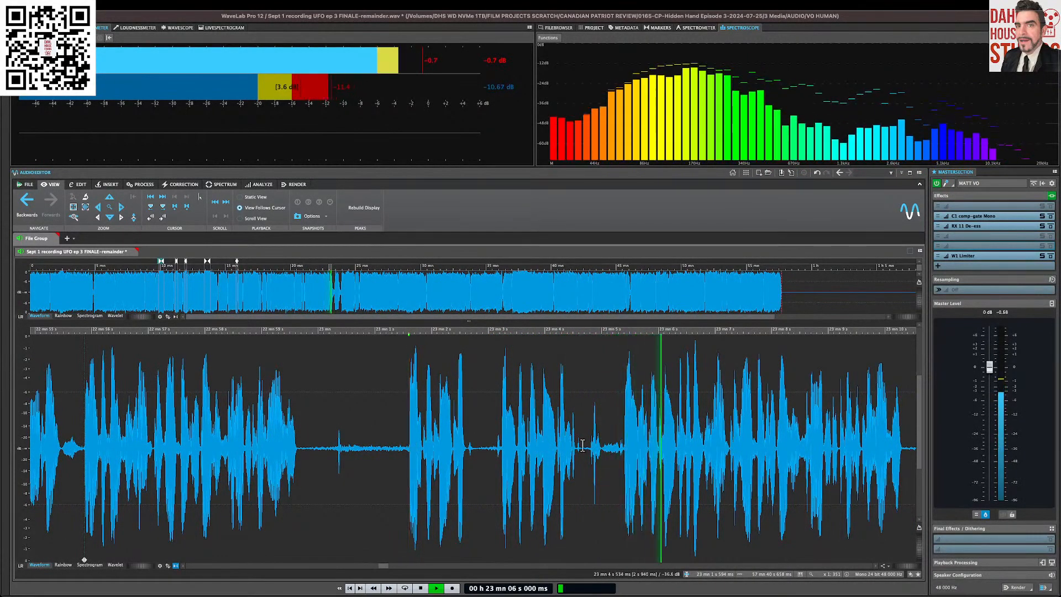
pyautogui.keyDown('shift'); pyautogui.click(622, 446); pyautogui.keyUp('shift')
pyautogui.press('Delete')
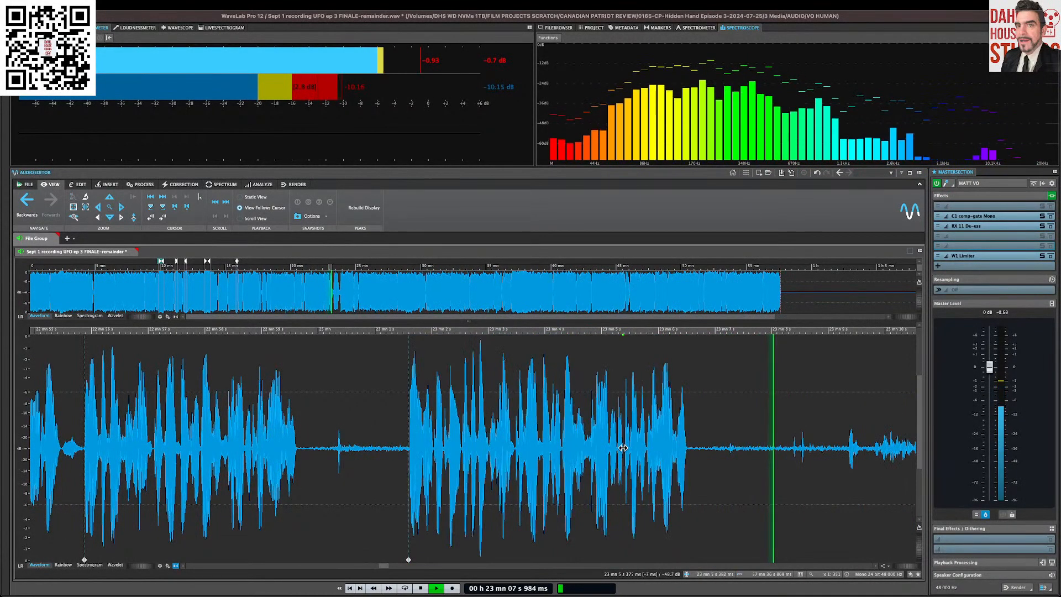
pyautogui.click(397, 423)
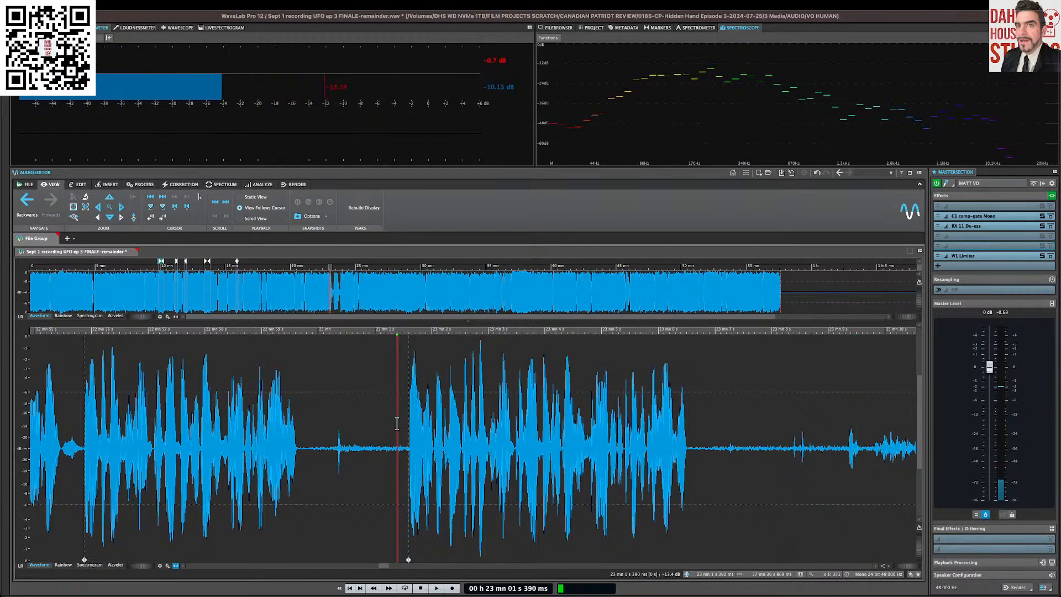
pyautogui.press('space')
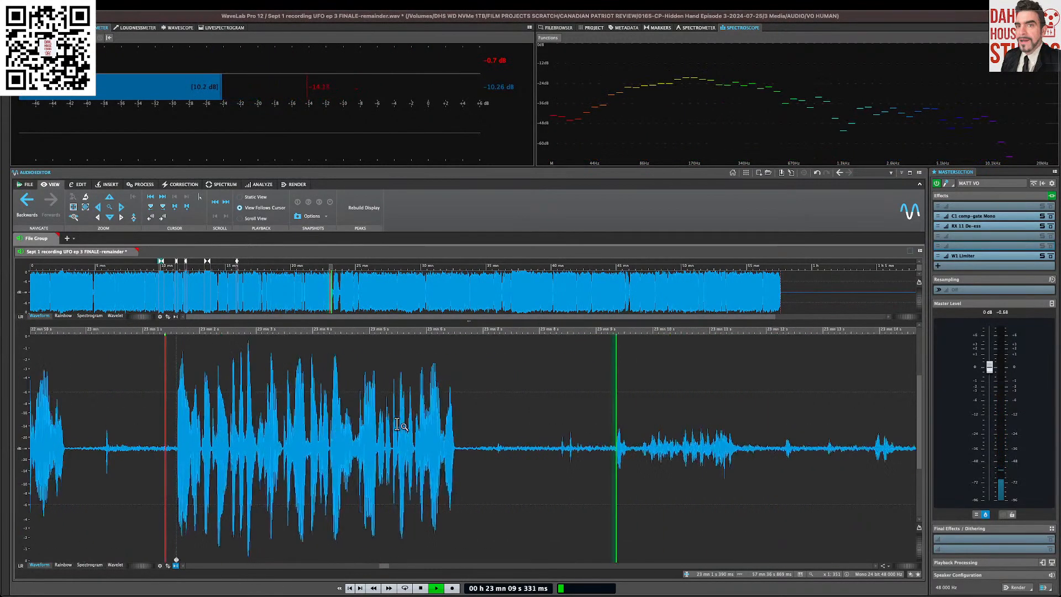
# Step: Cut about 7.4 seconds from the noisy pause at 23 mn 6 s 832 ms, silence the rest up to 23 mn 14 s 601 ms, and play on
pyautogui.scroll(-2, 401, 425)
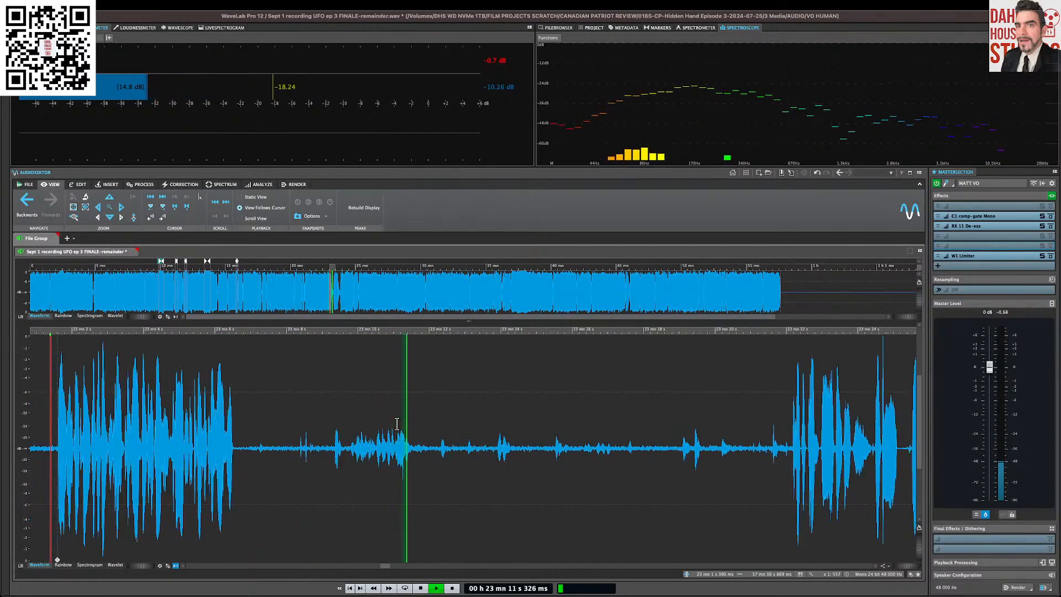
pyautogui.press('space')
pyautogui.moveTo(244, 434); pyautogui.dragTo(508, 450)
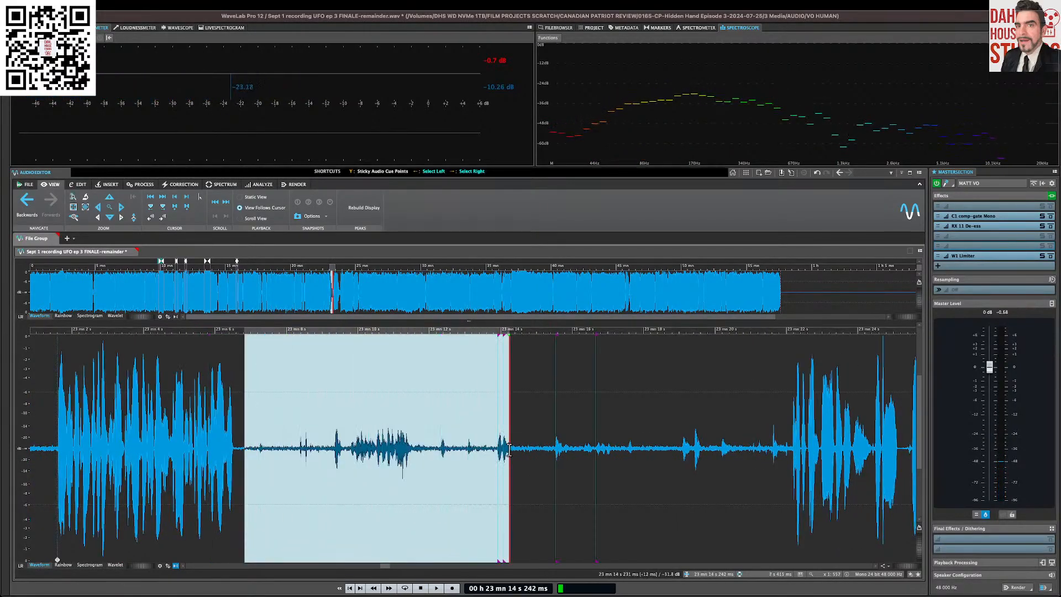
pyautogui.press('Delete')
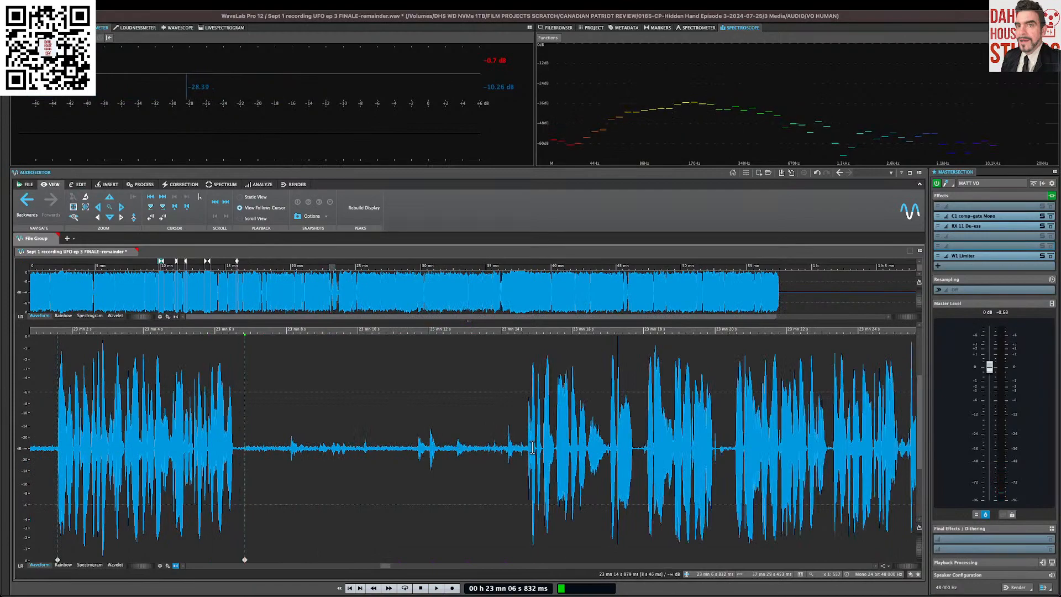
pyautogui.keyDown('shift'); pyautogui.click(521, 443); pyautogui.keyUp('shift')
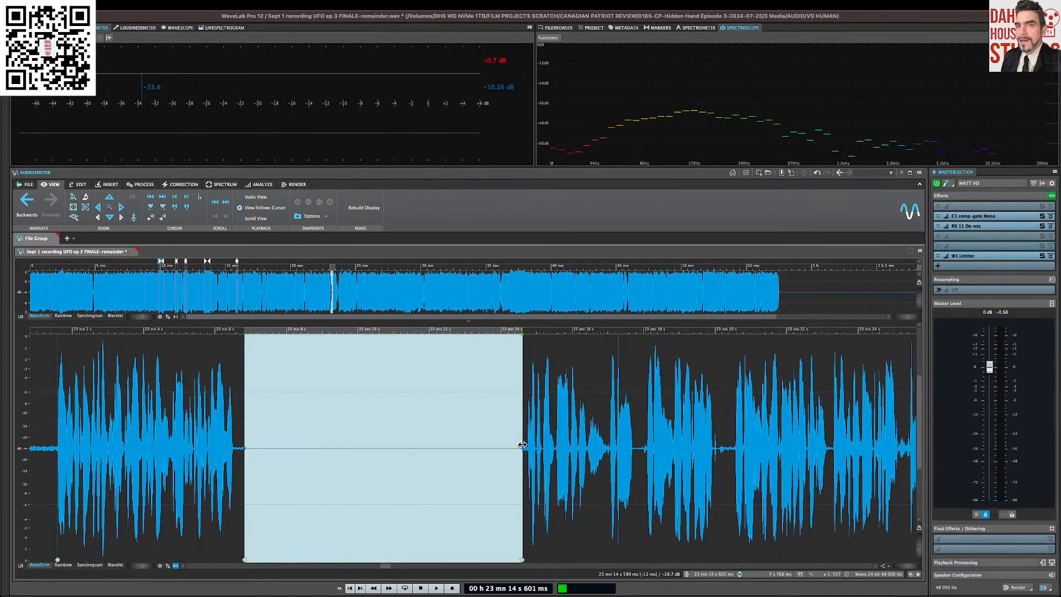
pyautogui.click(510, 430)
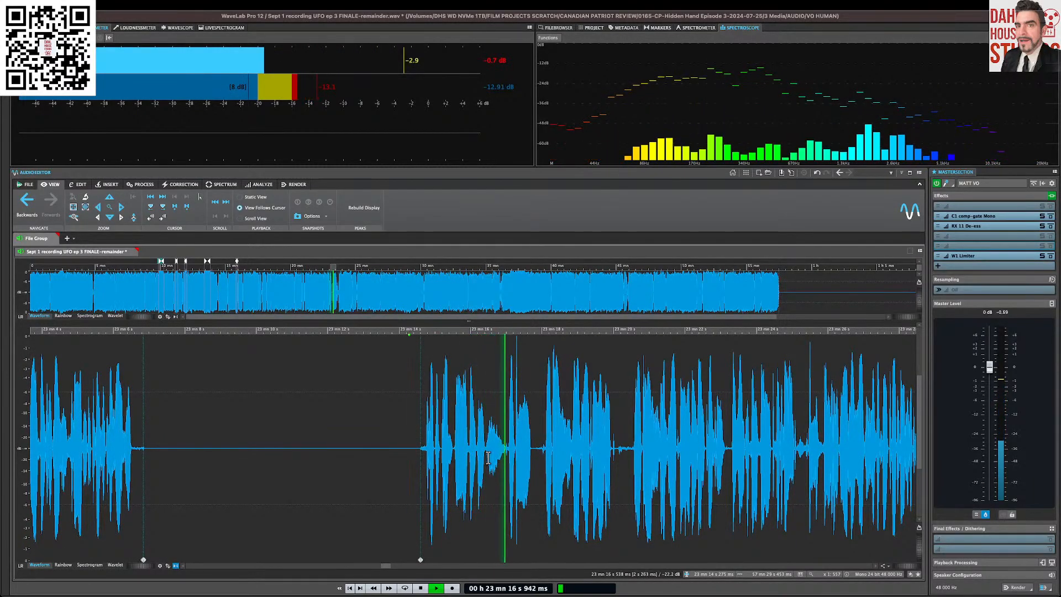
# Step: Audition around 23 mn 18 s, delete the unwanted take of about 5.9 seconds starting at 23 mn 14 s 589 ms, and play the join
pyautogui.press('space')
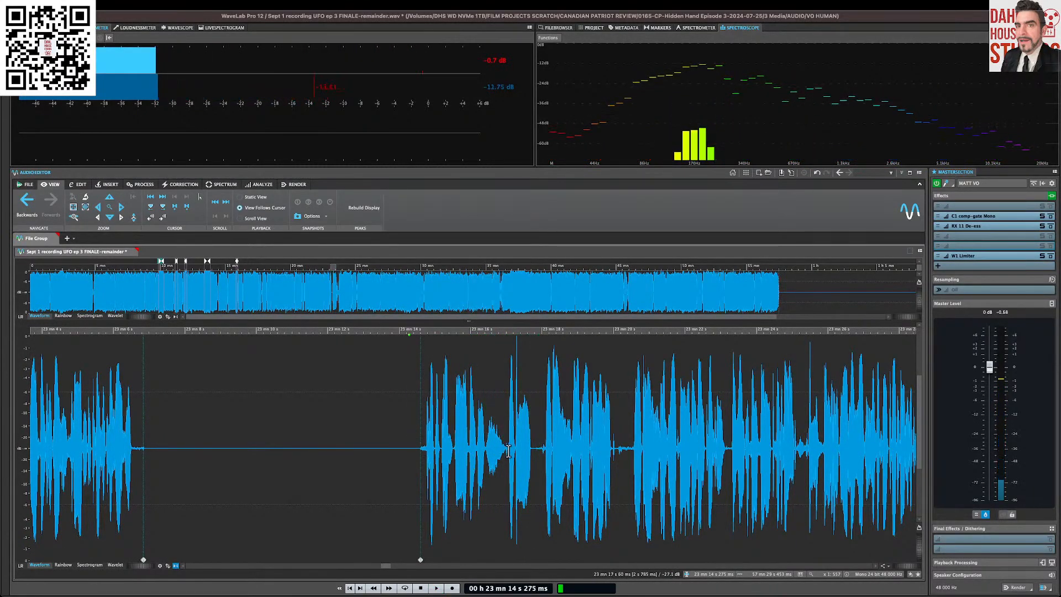
pyautogui.click(544, 450)
pyautogui.press('space')
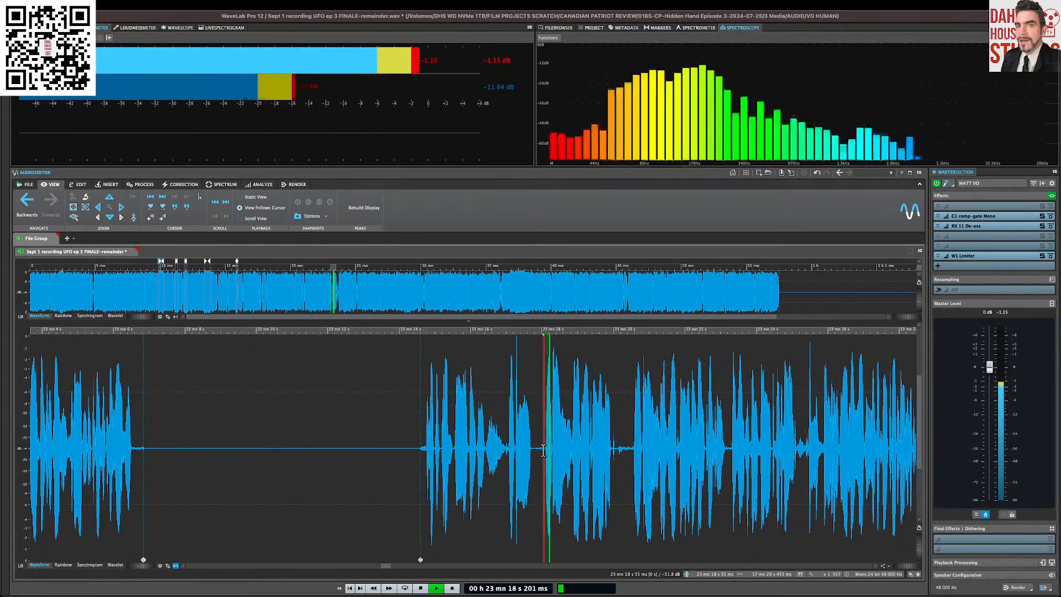
pyautogui.click(630, 447)
pyautogui.moveTo(631, 446); pyautogui.dragTo(420, 440)
pyautogui.press('Delete')
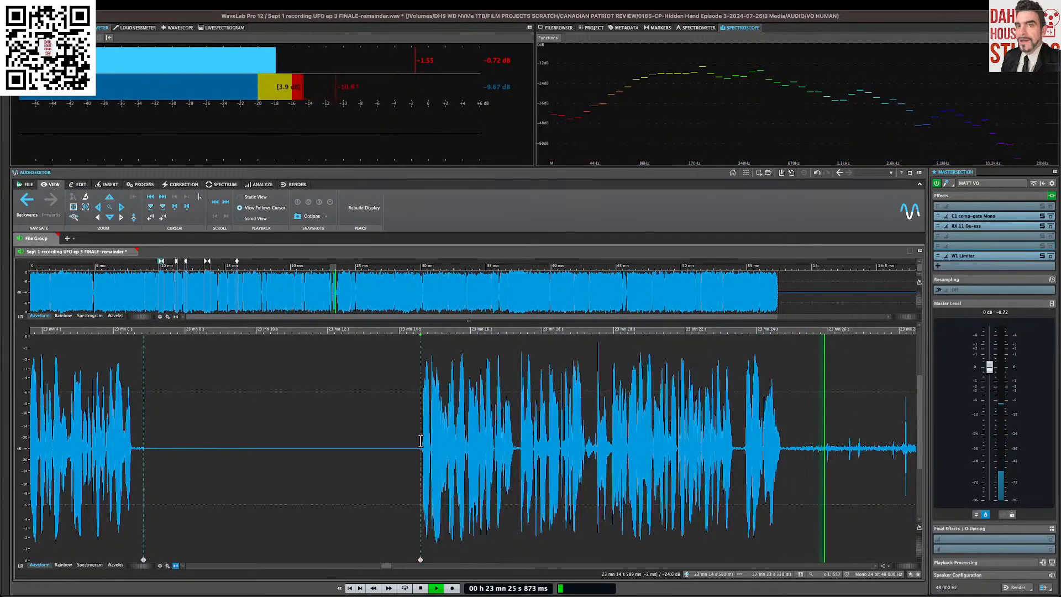
pyautogui.press('space')
pyautogui.press('space')
# Step: Silence 13 s 767 ms of noise in the pause ending at 23 mn 38 s 806 ms and play the speech following it
pyautogui.hscroll(7, 420, 440)
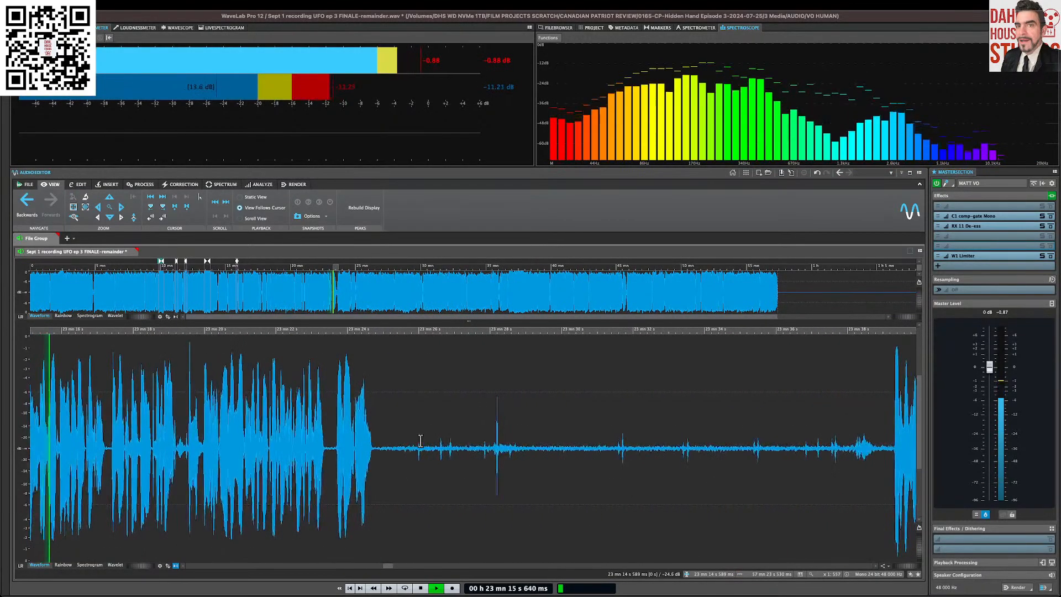
pyautogui.moveTo(385, 447); pyautogui.dragTo(875, 479)
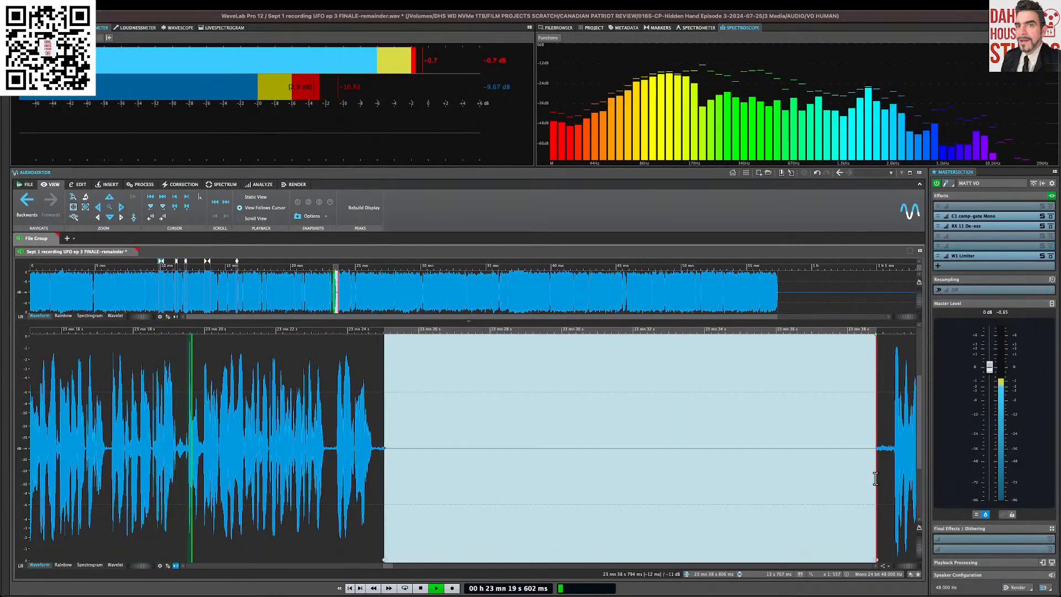
pyautogui.hscroll(5, 828, 473)
pyautogui.scroll(-2, 828, 473)
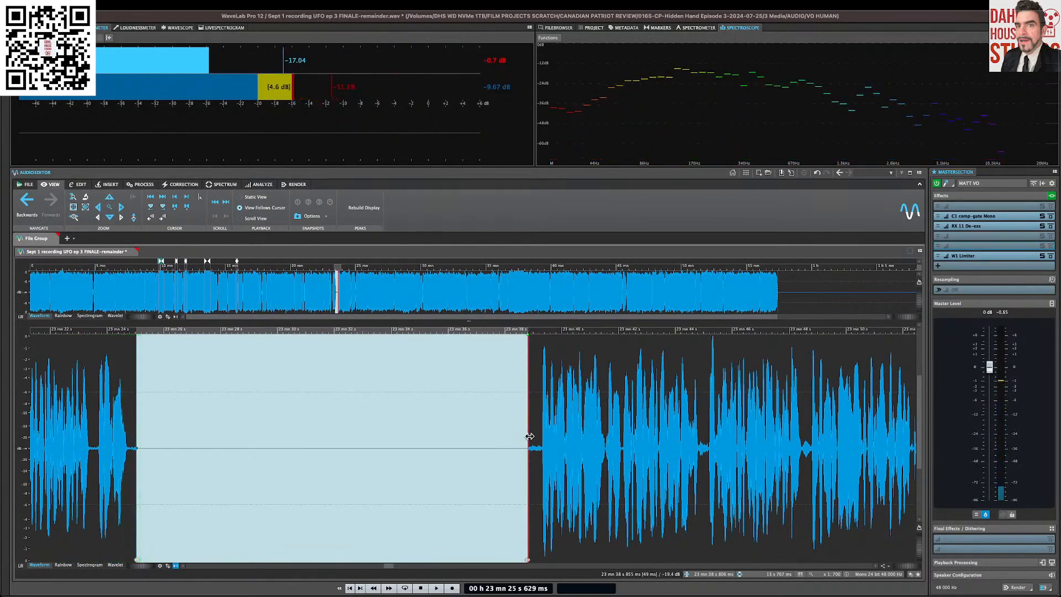
pyautogui.click(529, 436)
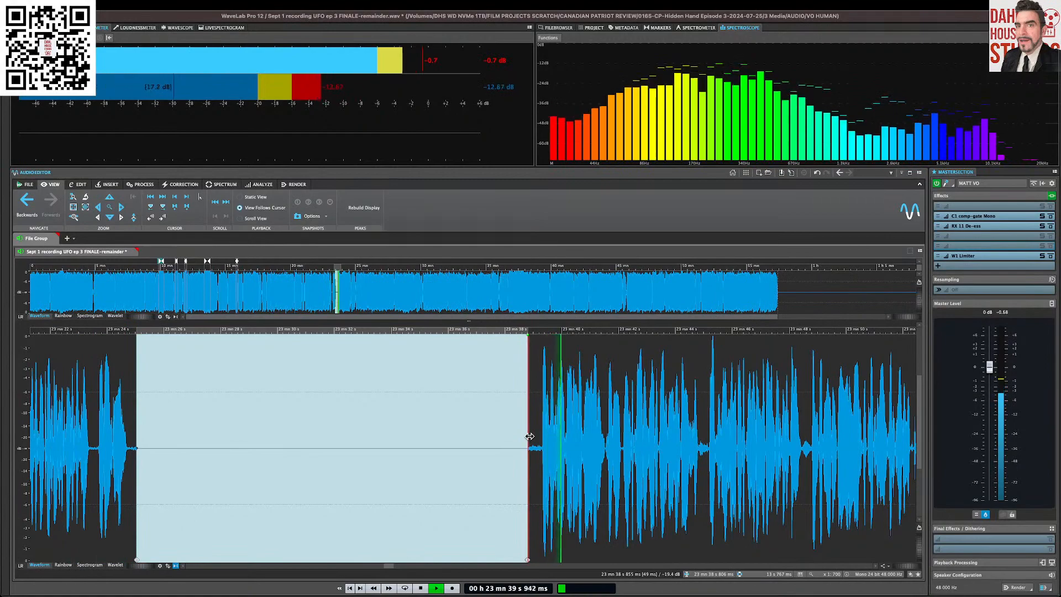
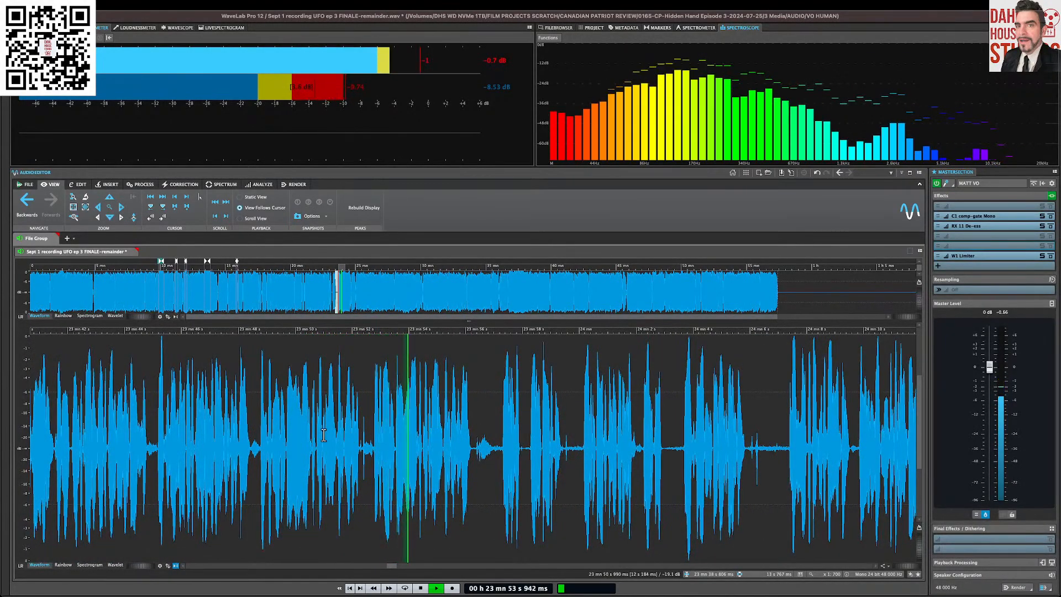
# Step: Replay the speech around 23 mn 50 s, delete the unwanted take of about 4 seconds ending at 23 mn 52 s 785 ms, and play on
pyautogui.click(323, 434)
pyautogui.click(306, 432)
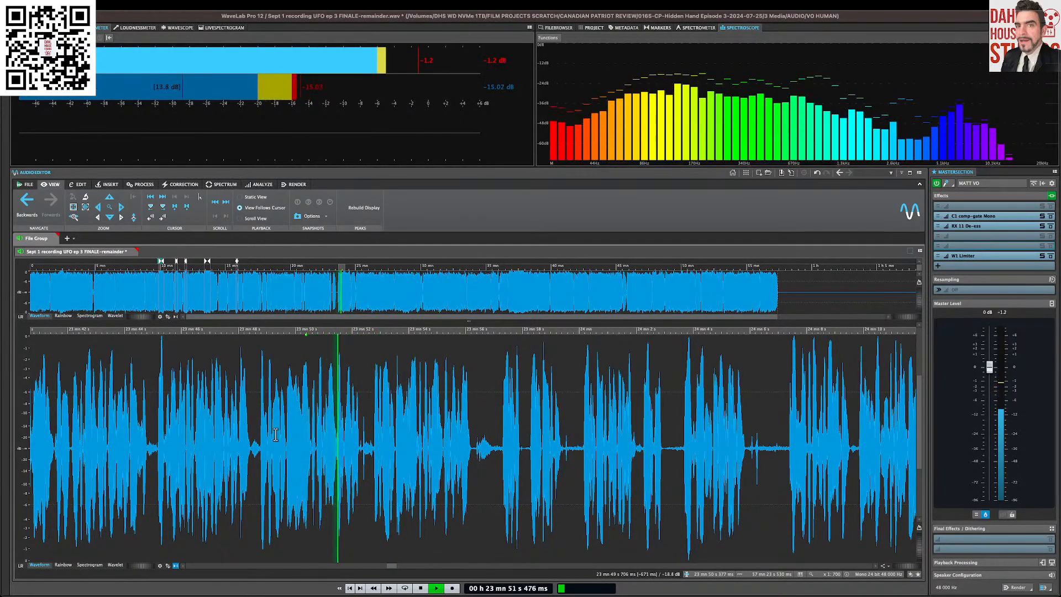
pyautogui.press('space')
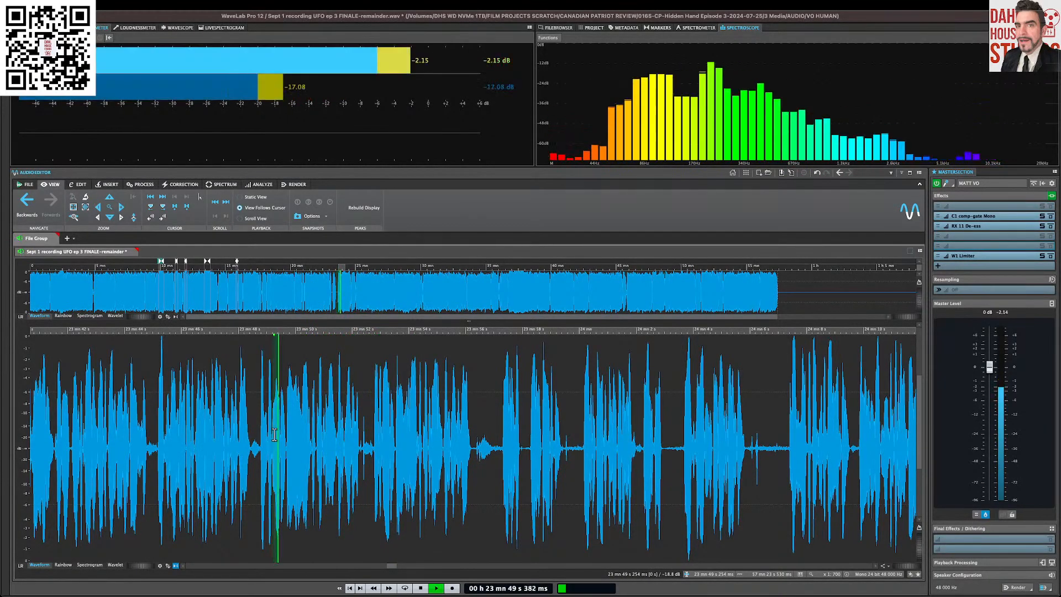
pyautogui.moveTo(261, 436); pyautogui.dragTo(373, 450)
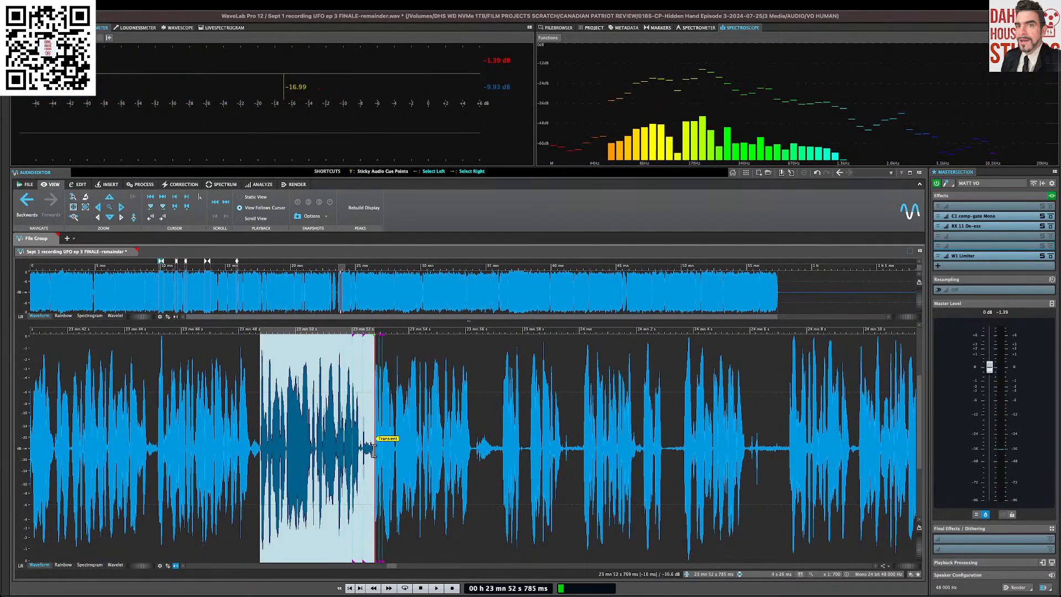
pyautogui.press('Delete')
pyautogui.press('space')
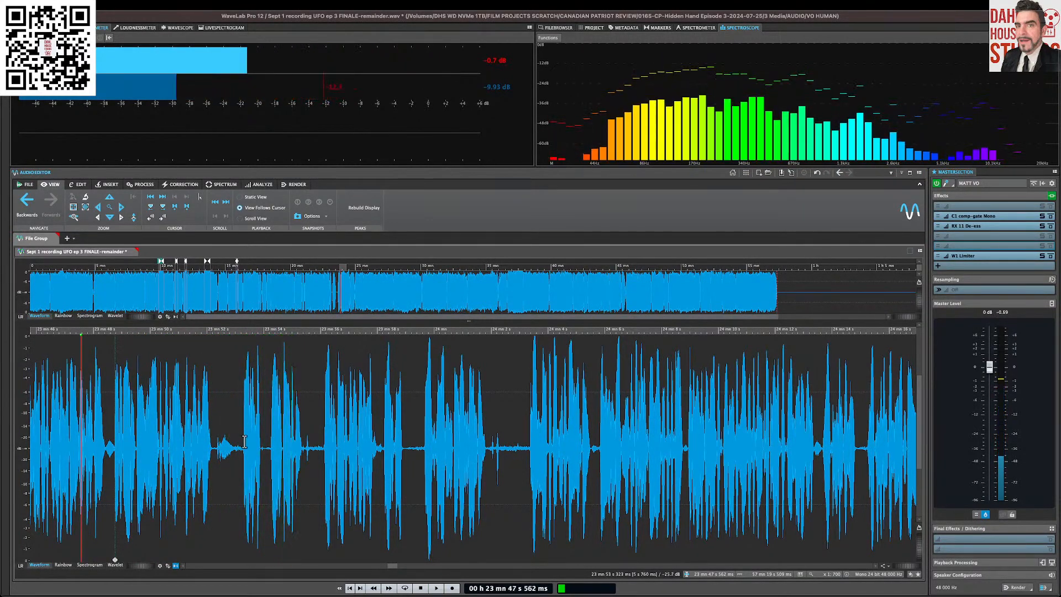
# Step: Delete the unwanted take of about 2.8 seconds from 23 mn 53 s 284 ms to 23 mn 56 s 112 ms and play the join
pyautogui.moveTo(243, 436); pyautogui.dragTo(323, 447)
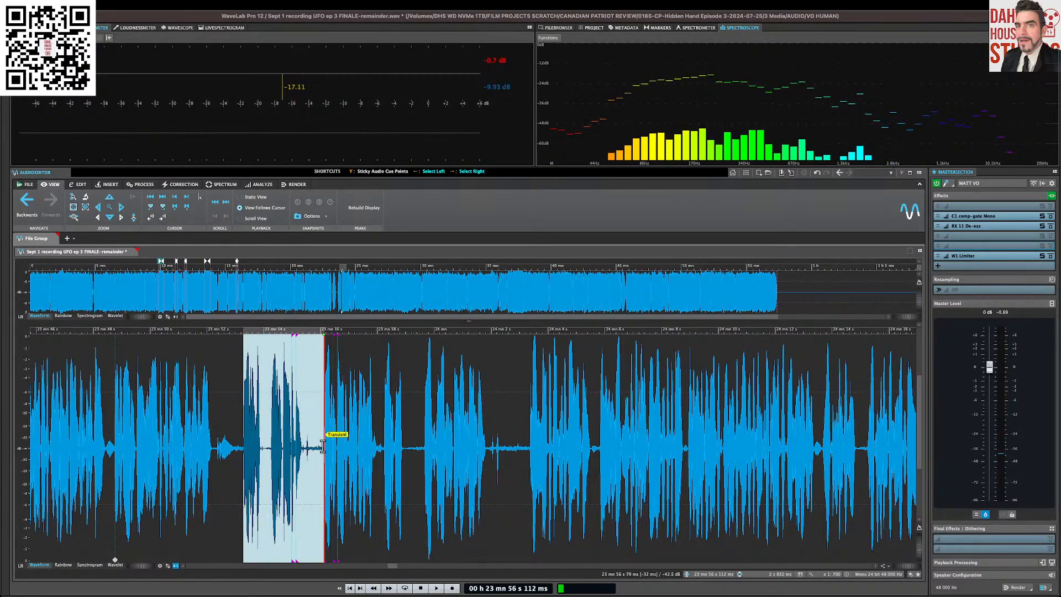
pyautogui.press('Delete')
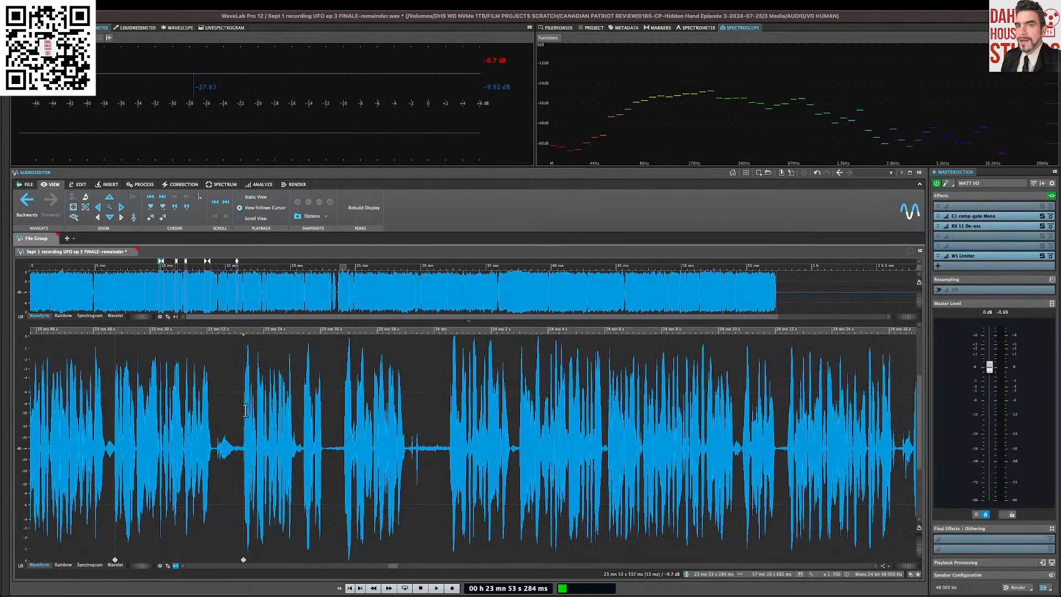
pyautogui.press('space')
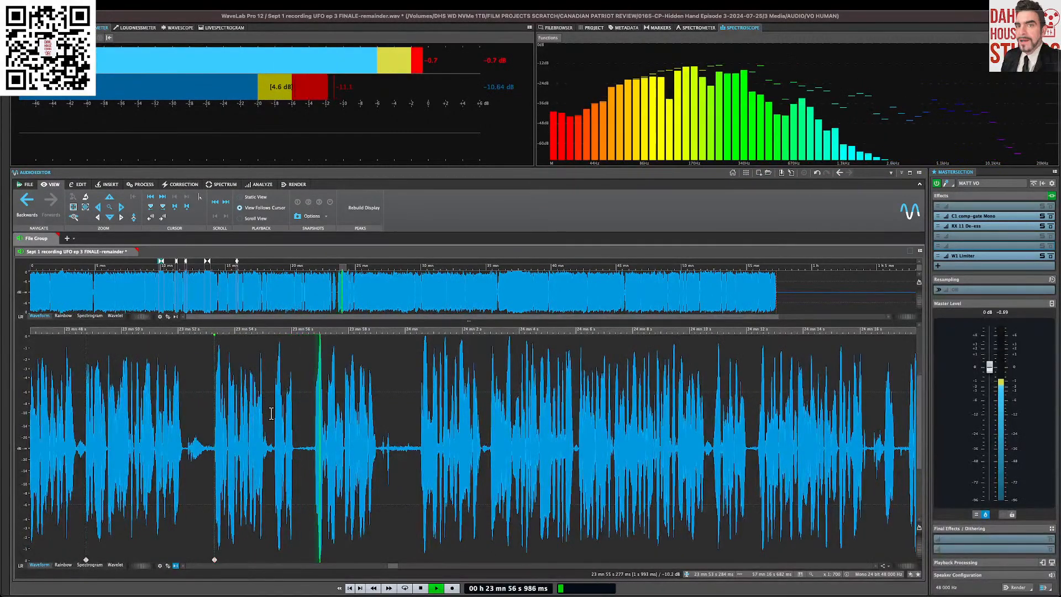
# Step: Delete the unwanted phrase of 1 s 430 ms ending at 23 mn 56 s 810 ms and check playback
pyautogui.moveTo(275, 414); pyautogui.dragTo(313, 437)
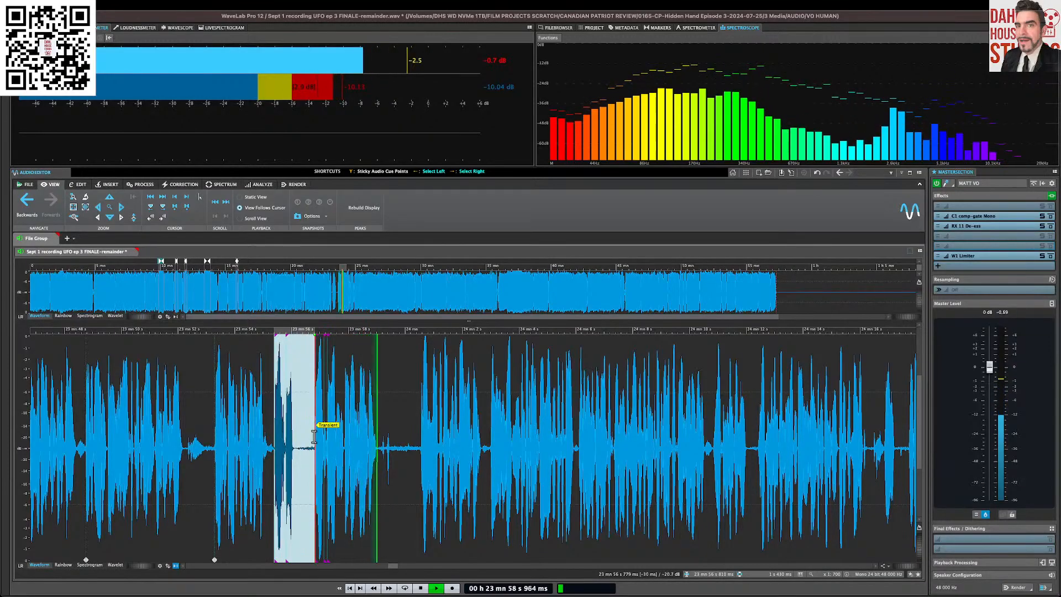
pyautogui.press('Delete')
pyautogui.press('space')
# Step: Insert a region start marker in the pause at 23 mn 58 s 369 ms and play the speech after it
pyautogui.click(361, 329)
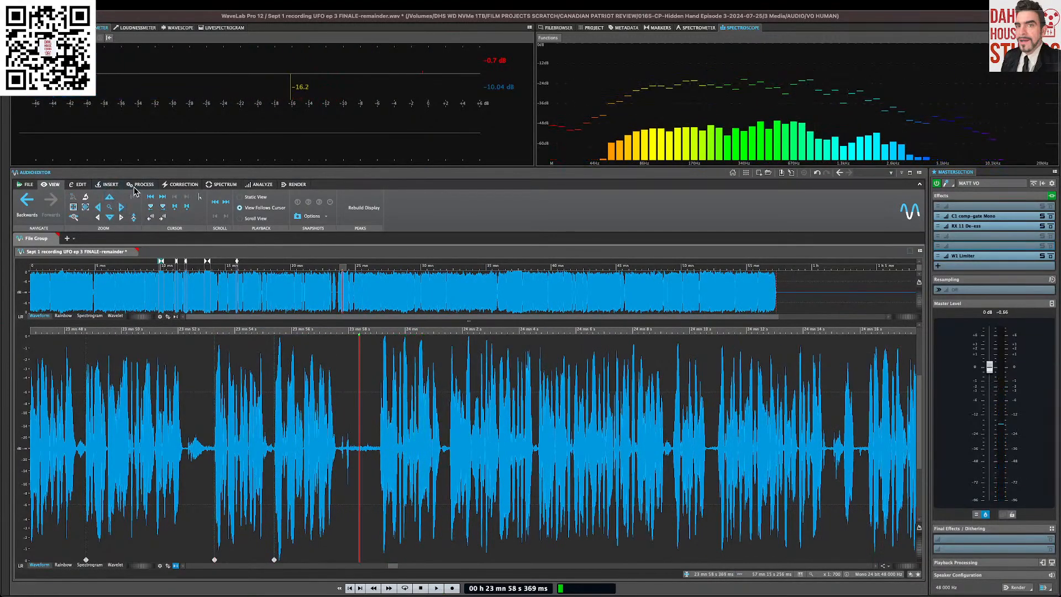
pyautogui.click(110, 185)
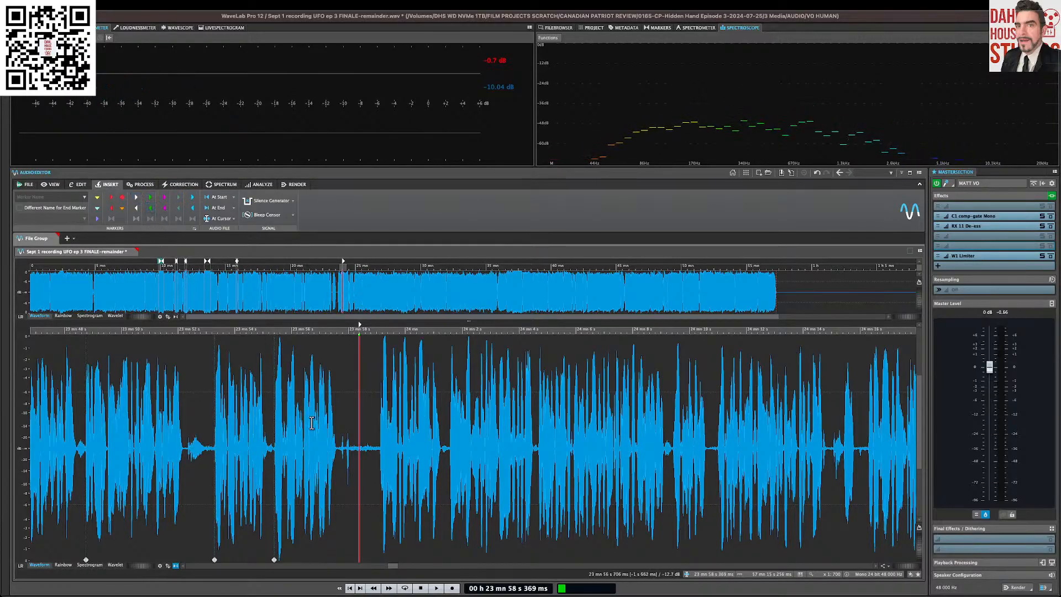
pyautogui.hscroll(5, 311, 422)
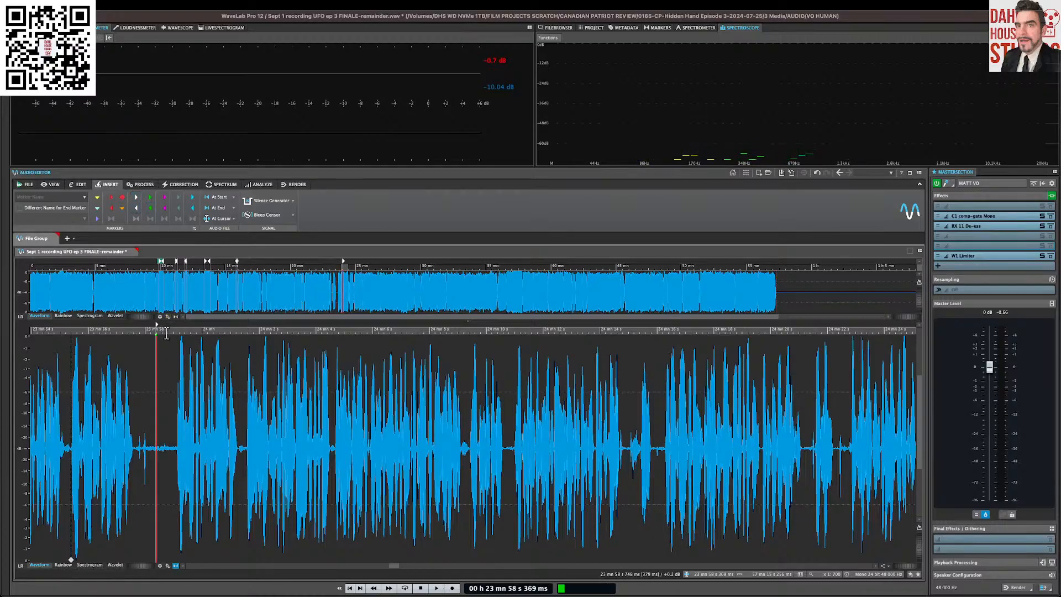
pyautogui.press('space')
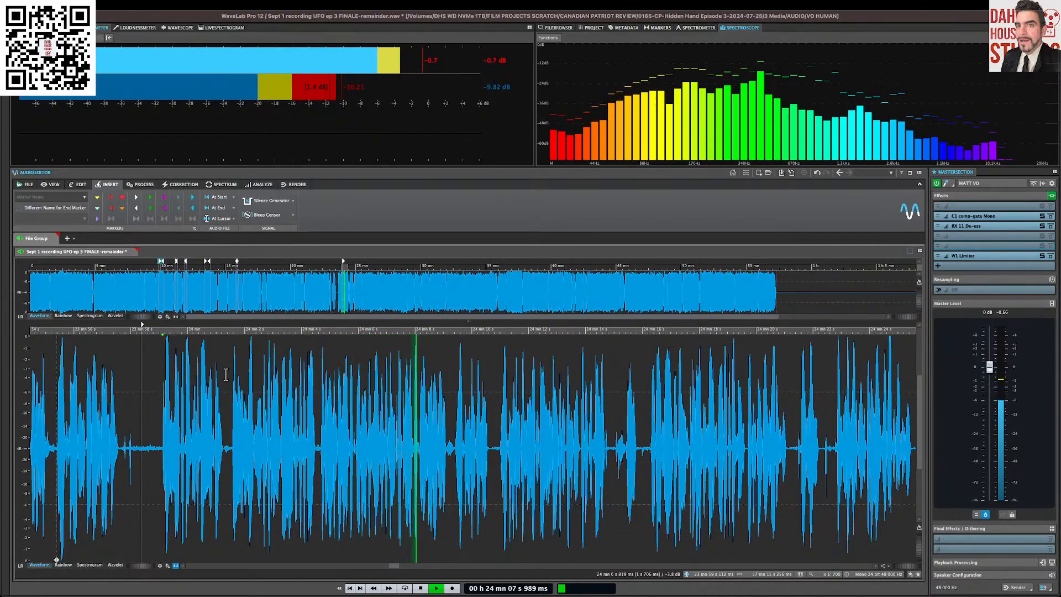
pyautogui.click(74, 239)
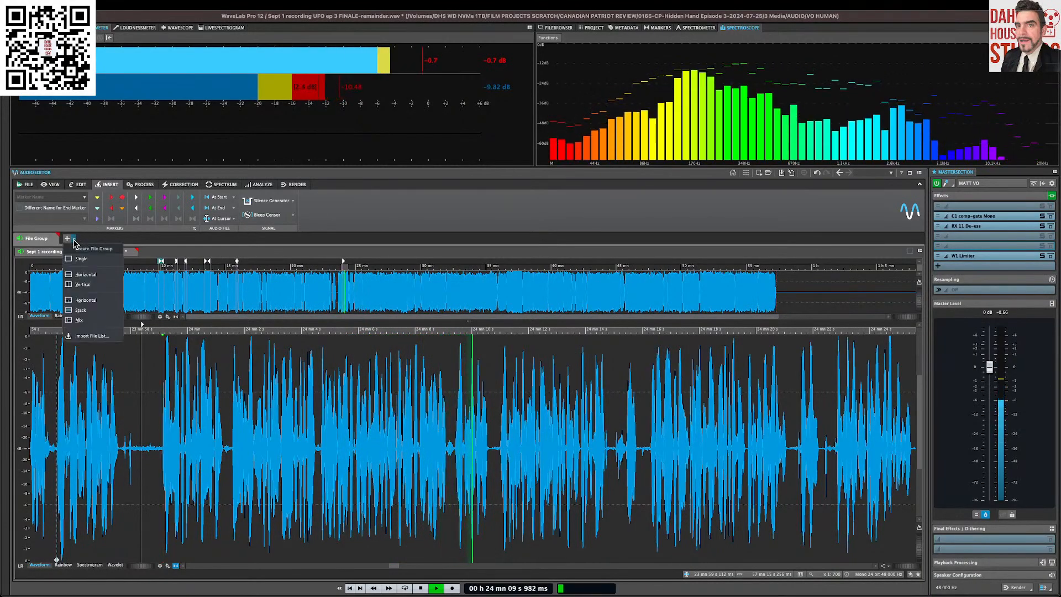
pyautogui.click(134, 240)
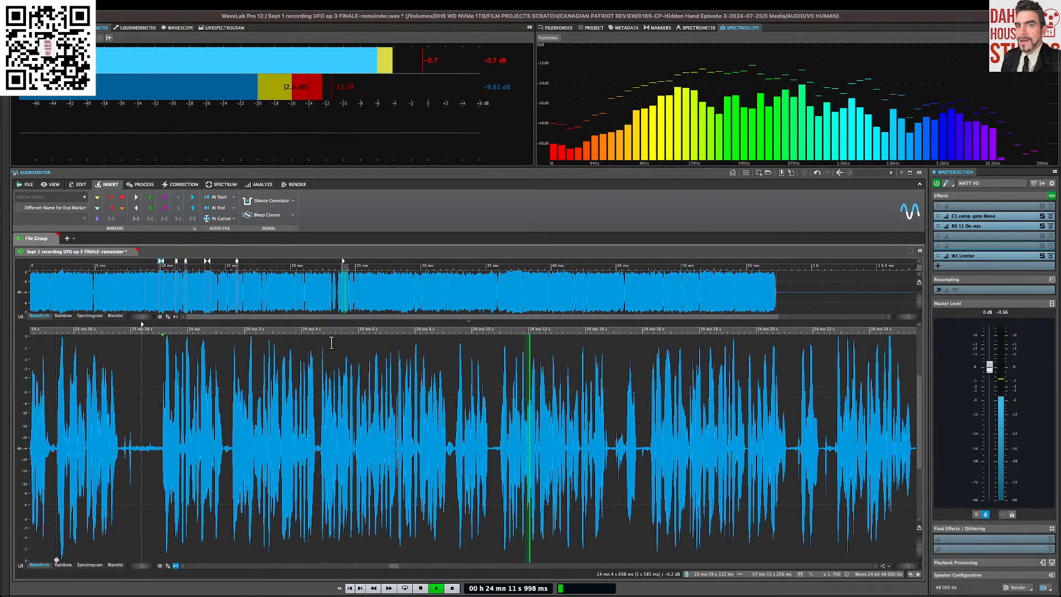
# Step: Delete the unwanted take of about 1.6 seconds ending near 24 mn 10 s 989 ms and play the speech after the join
pyautogui.moveTo(453, 447); pyautogui.dragTo(498, 455)
pyautogui.press('Delete')
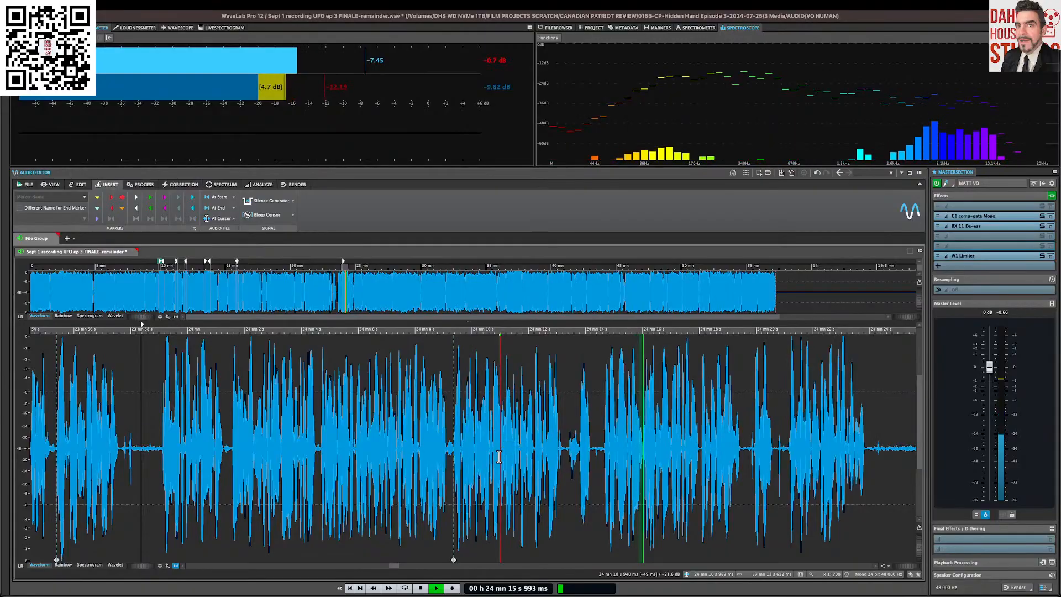
pyautogui.click(523, 440)
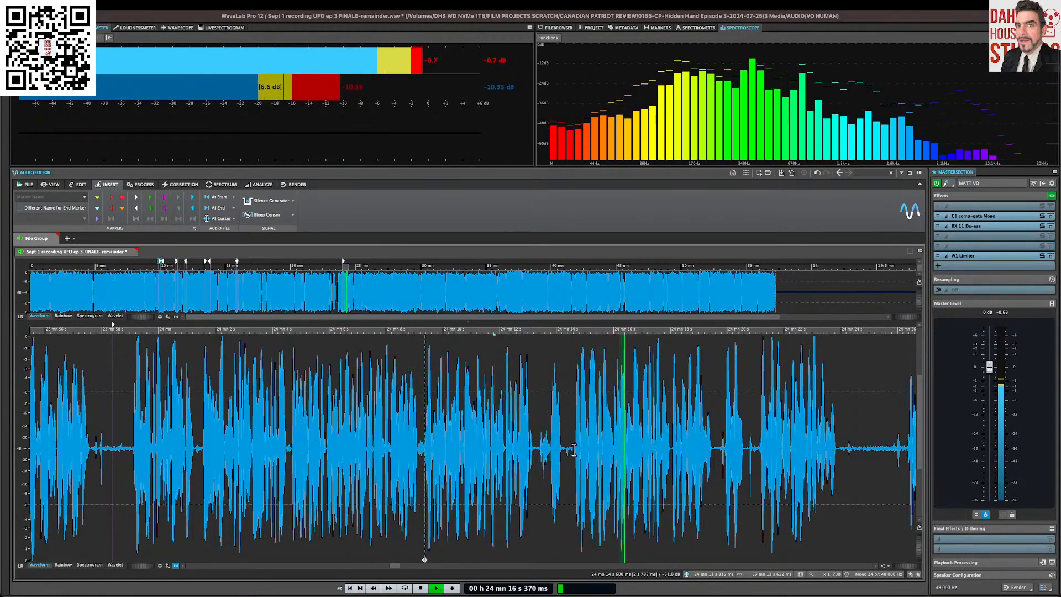
pyautogui.press('space')
# Step: Delete about 840 ms of unwanted speech starting at 24 mn 13 s 803 ms and play from 24 mn 12 s 937 ms
pyautogui.click(537, 449)
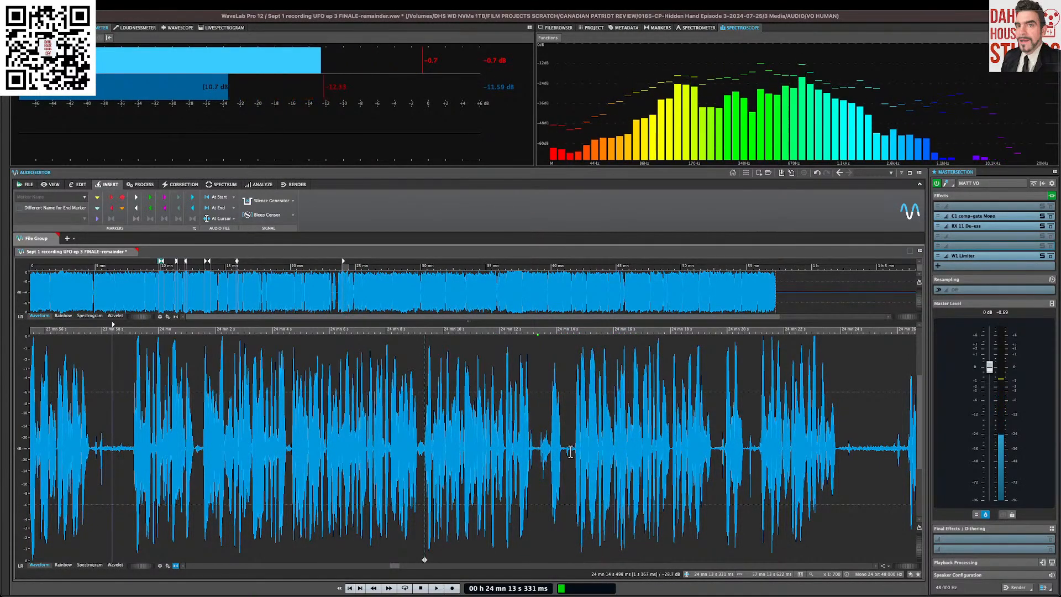
pyautogui.moveTo(575, 450); pyautogui.dragTo(552, 448)
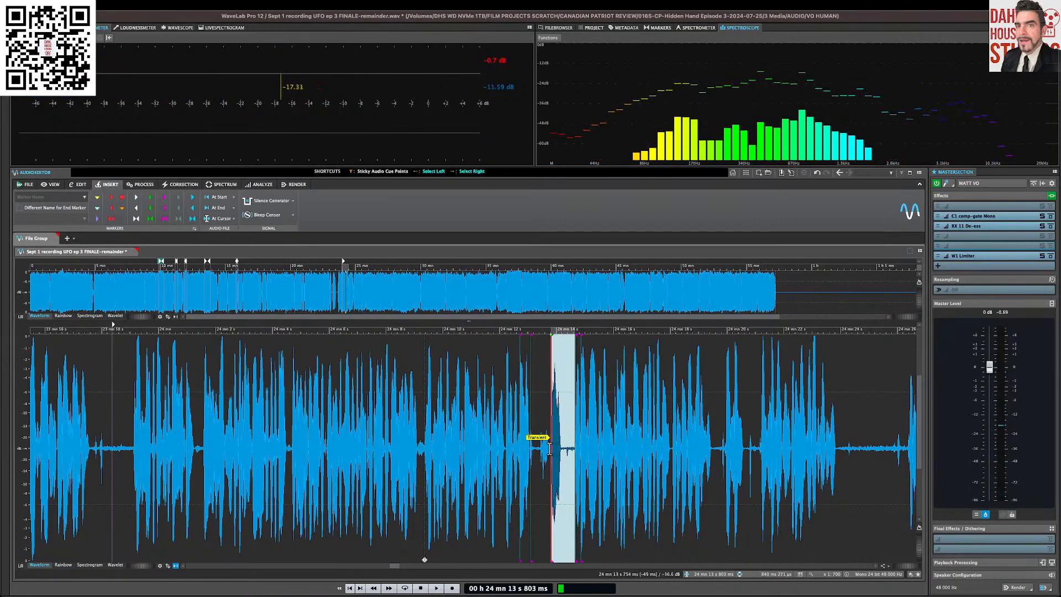
pyautogui.press('Delete')
pyautogui.click(526, 447)
pyautogui.press('space')
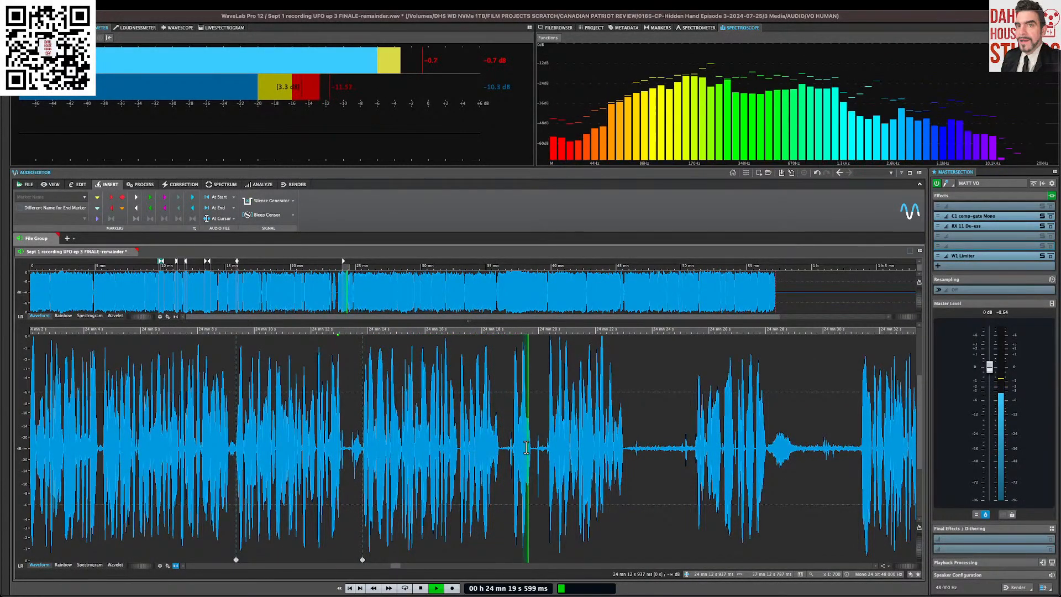
# Step: Delete the unwanted take of about 1.3 seconds ending near 24 mn 20 s and play the speech after the join
pyautogui.moveTo(509, 448); pyautogui.dragTo(546, 455)
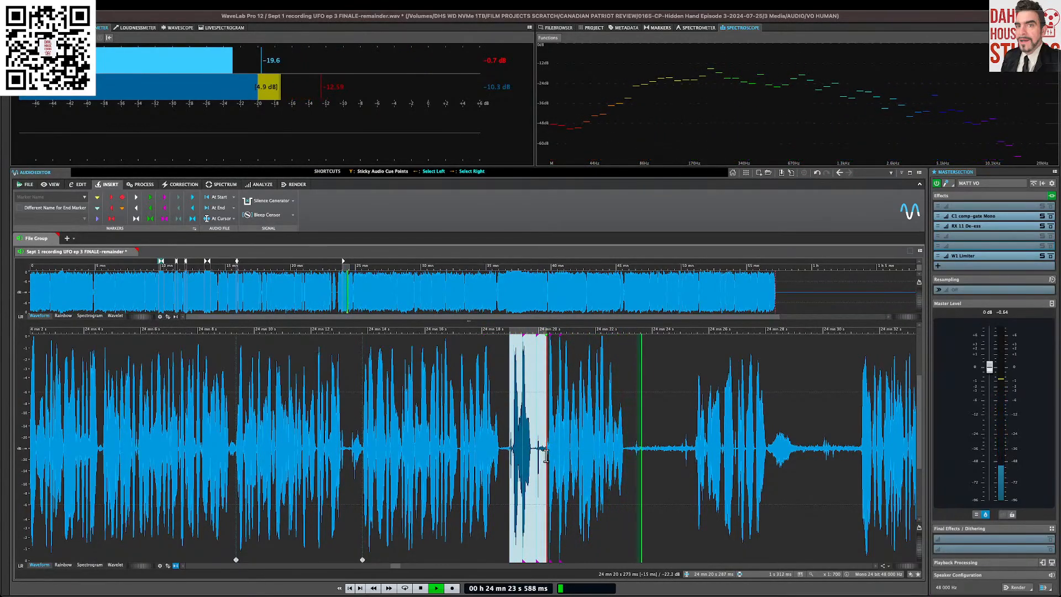
pyautogui.press('Delete')
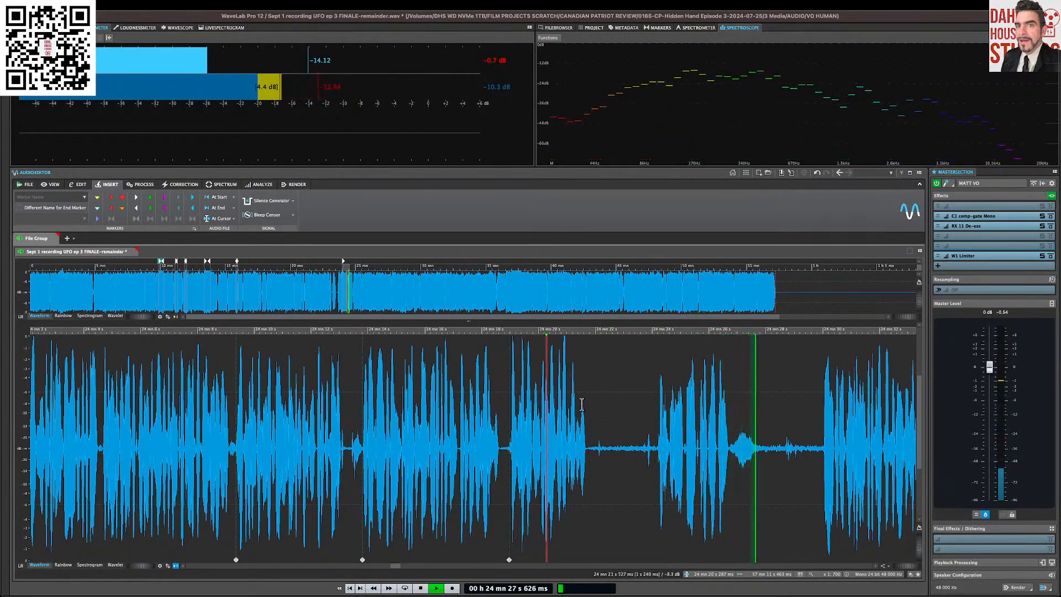
pyautogui.moveTo(520, 386); pyautogui.dragTo(584, 336)
pyautogui.press('space')
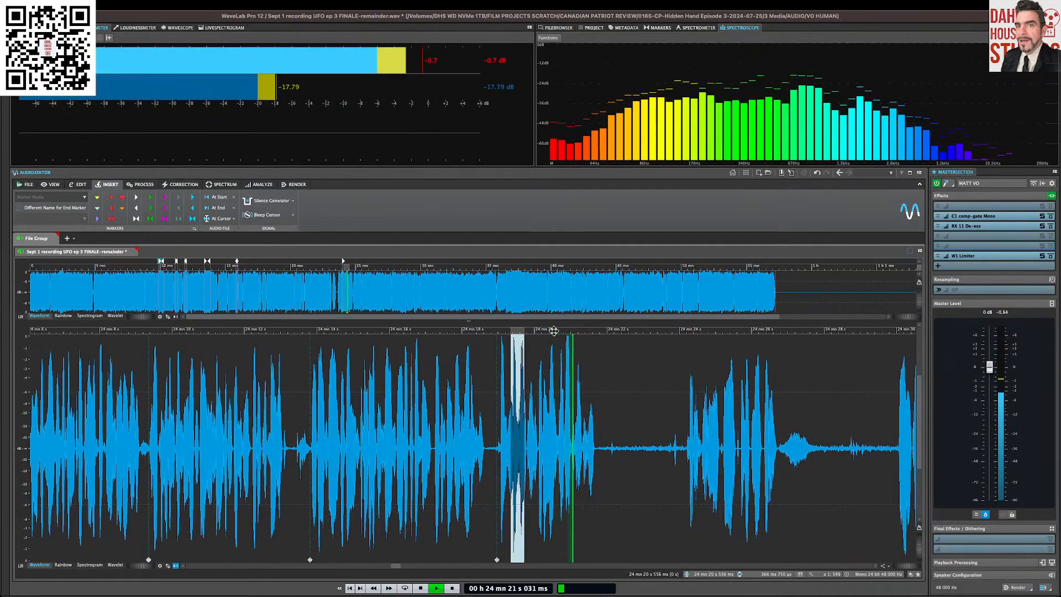
pyautogui.press('space')
# Step: Insert a region end marker at 24 mn 22 s 54 ms and silence about 7.4 seconds from there
pyautogui.click(608, 330)
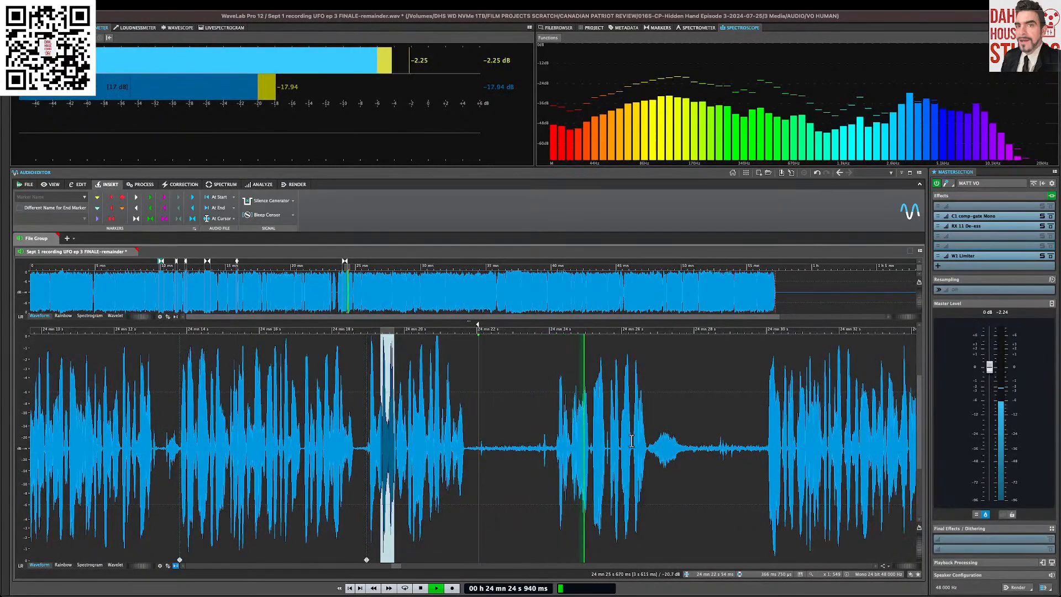
pyautogui.moveTo(748, 420); pyautogui.dragTo(478, 446)
pyautogui.hotkey('ctrl', 'BackSpace')
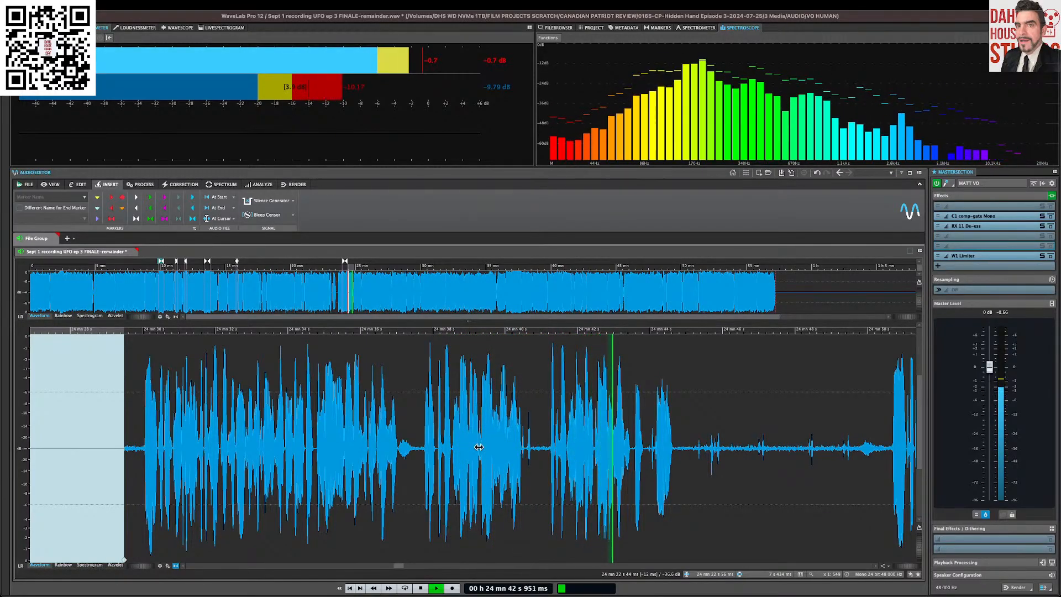
# Step: Delete the unwanted take of about 12.9 seconds ending at 24 mn 50 s 673 ms and play the join from 24 mn 37 s 462 ms
pyautogui.moveTo(424, 445); pyautogui.dragTo(891, 474)
pyautogui.press('Delete')
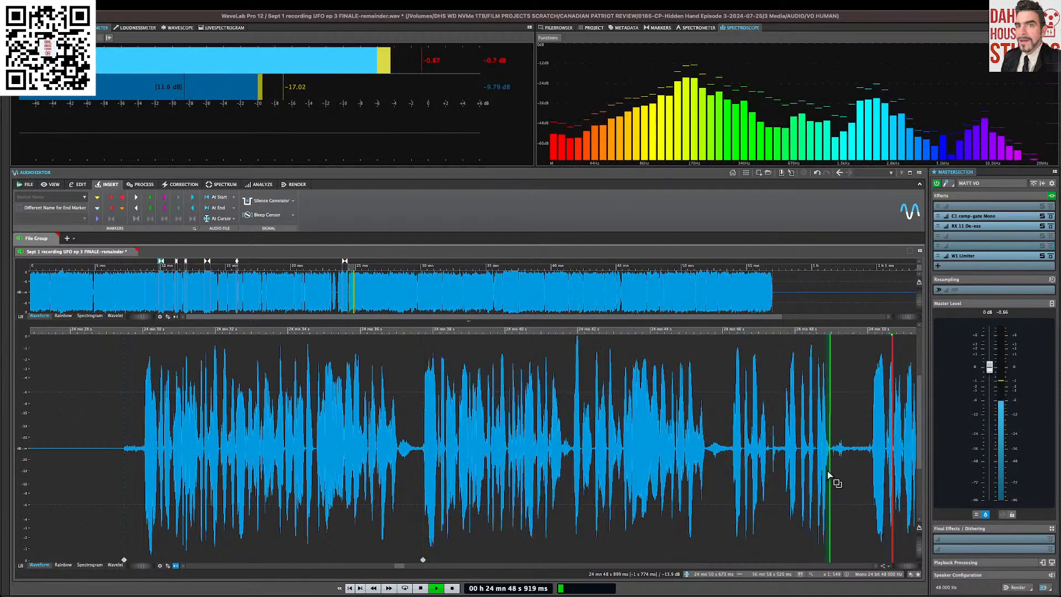
pyautogui.click(413, 433)
pyautogui.press('space')
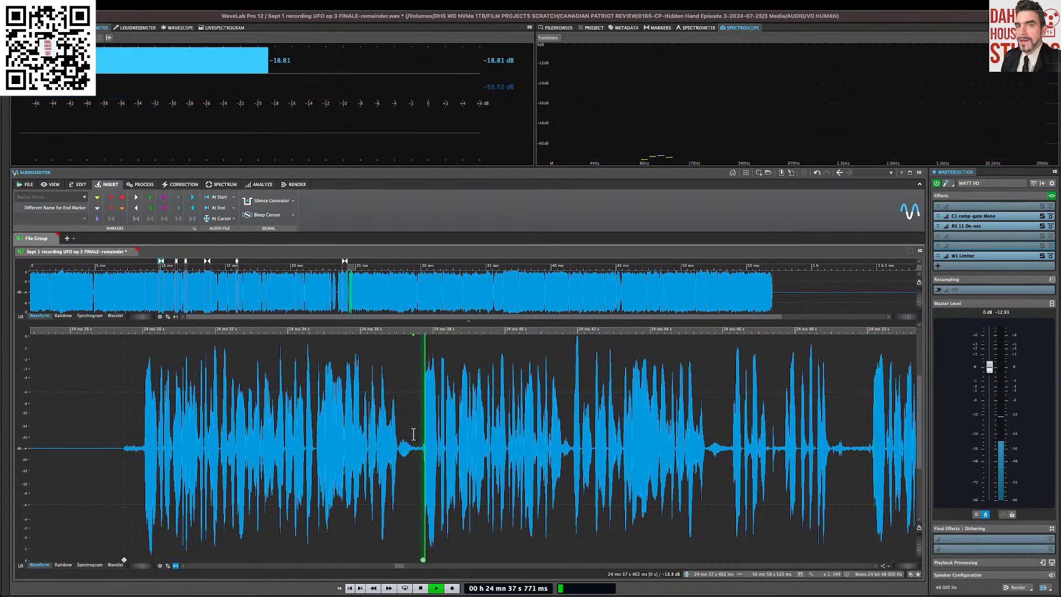
pyautogui.hscroll(1, 437, 431)
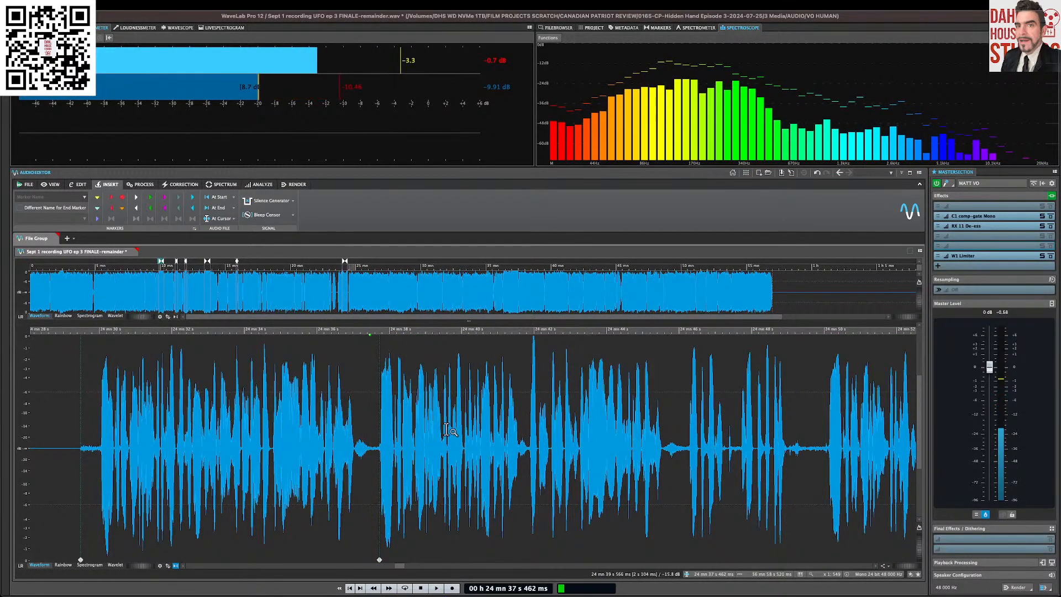
# Step: Delete the marked take of about 8.2 seconds ending at 24 mn 37 s 462 ms and play across the join
pyautogui.doubleClick(286, 486)
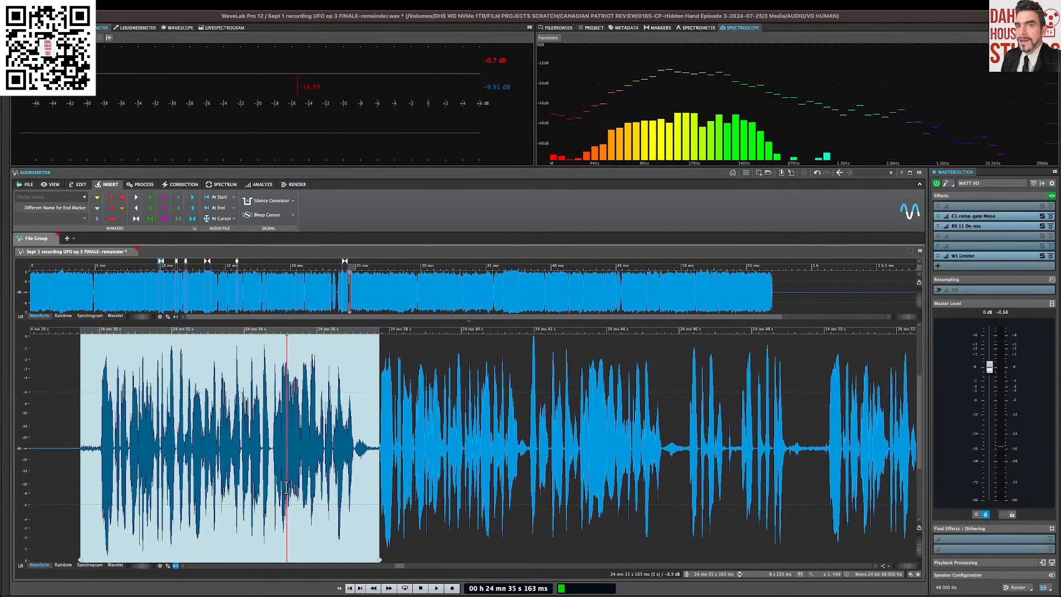
pyautogui.press('Delete')
pyautogui.press('space')
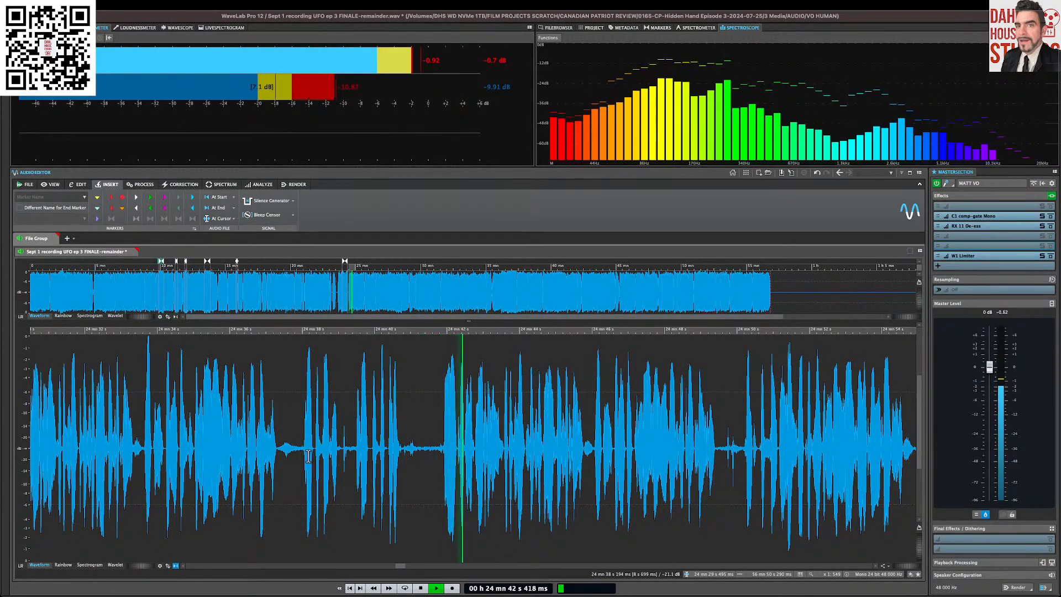
# Step: Delete the unwanted take of about 12 seconds ending near 24 mn 42 s and play the speech from 24 mn 31 s 209 ms
pyautogui.moveTo(446, 451); pyautogui.dragTo(39, 448)
pyautogui.press('Delete')
pyautogui.click(95, 442)
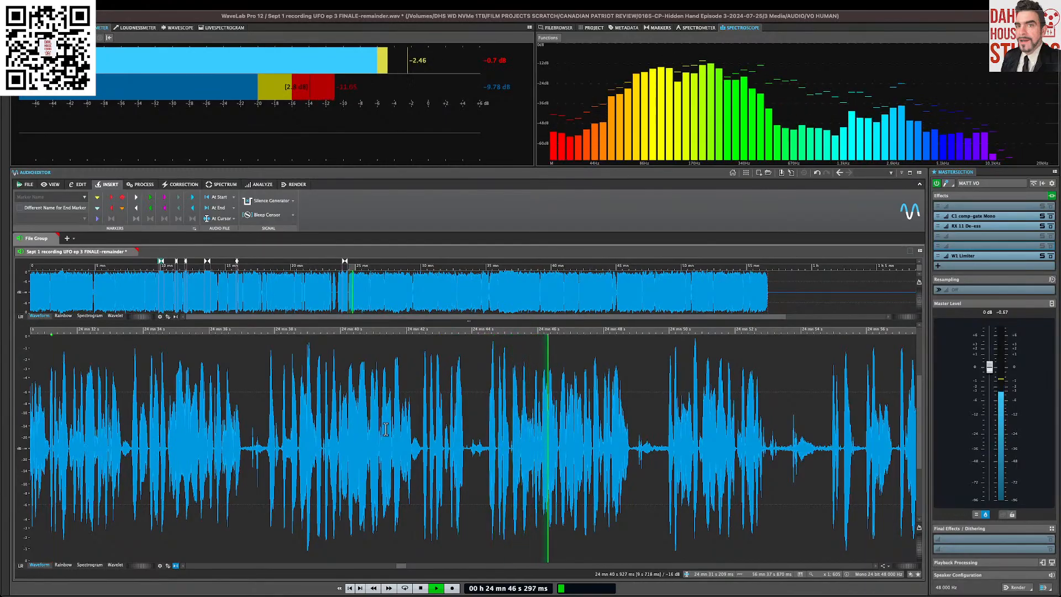
# Step: Delete the repeated phrase of about 2 seconds ending near 24 mn 44 s 470 ms and play the join from 24 mn 42 s 149 ms
pyautogui.moveTo(422, 430); pyautogui.dragTo(477, 436)
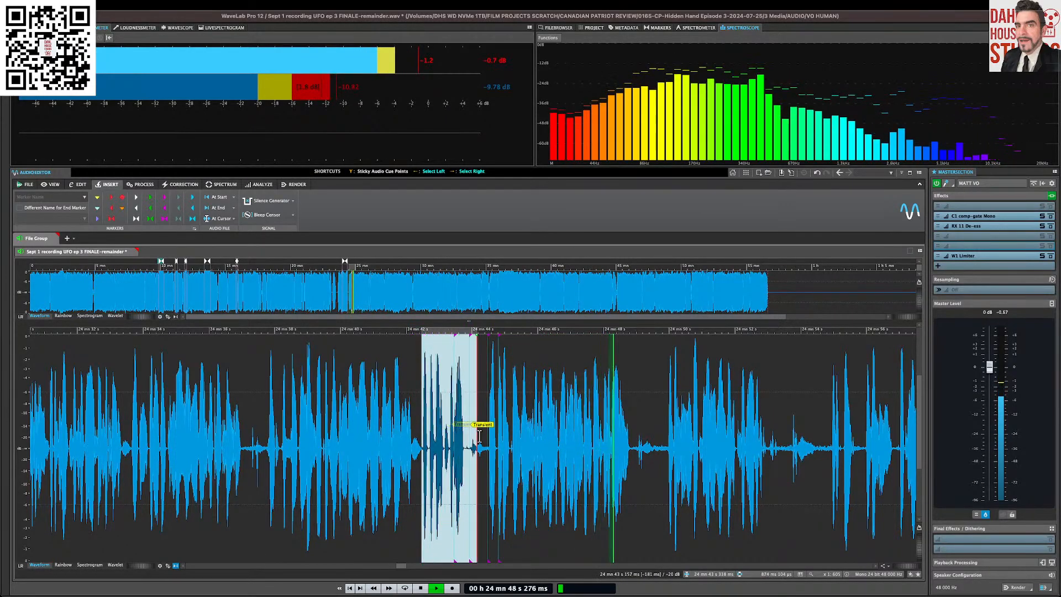
pyautogui.press('Delete')
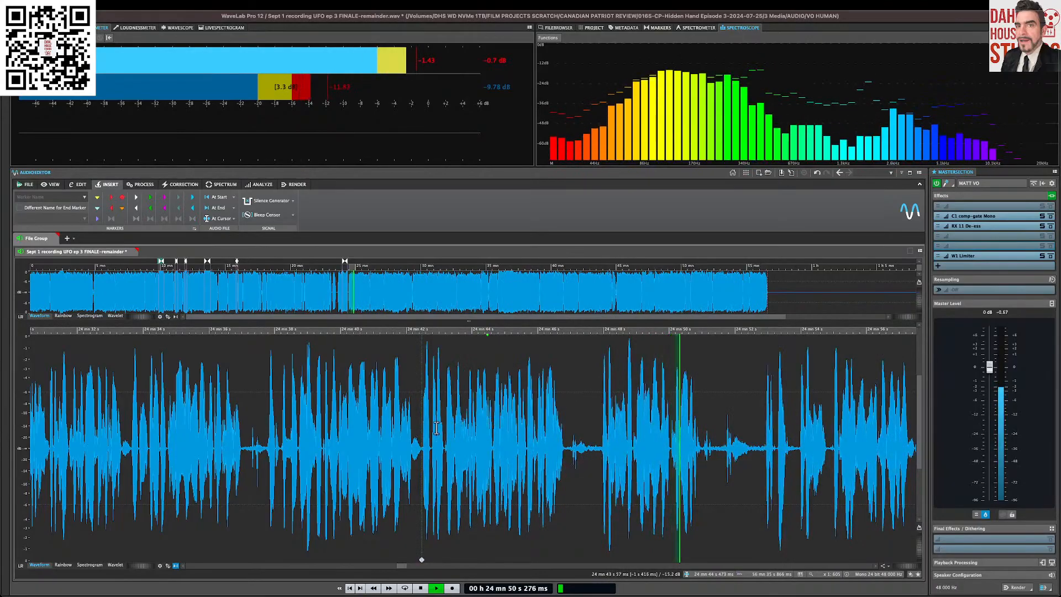
pyautogui.press('space')
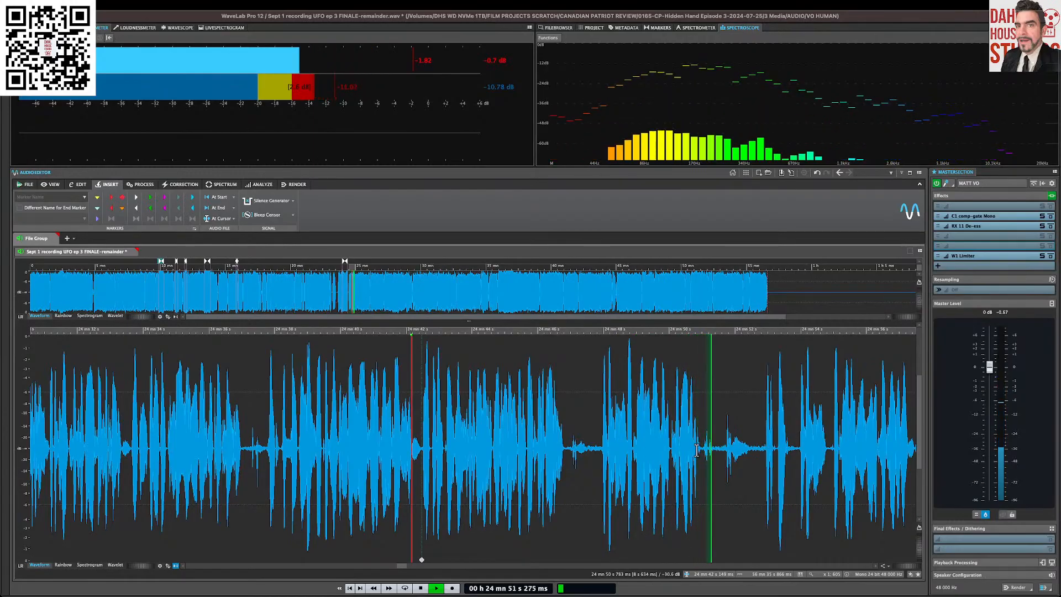
# Step: Delete the unwanted take of about 6 seconds starting at 24 mn 47 s 968 ms and play from the join
pyautogui.hscroll(1, 748, 466)
pyautogui.click(748, 466)
pyautogui.press('space')
pyautogui.moveTo(784, 449); pyautogui.dragTo(587, 450)
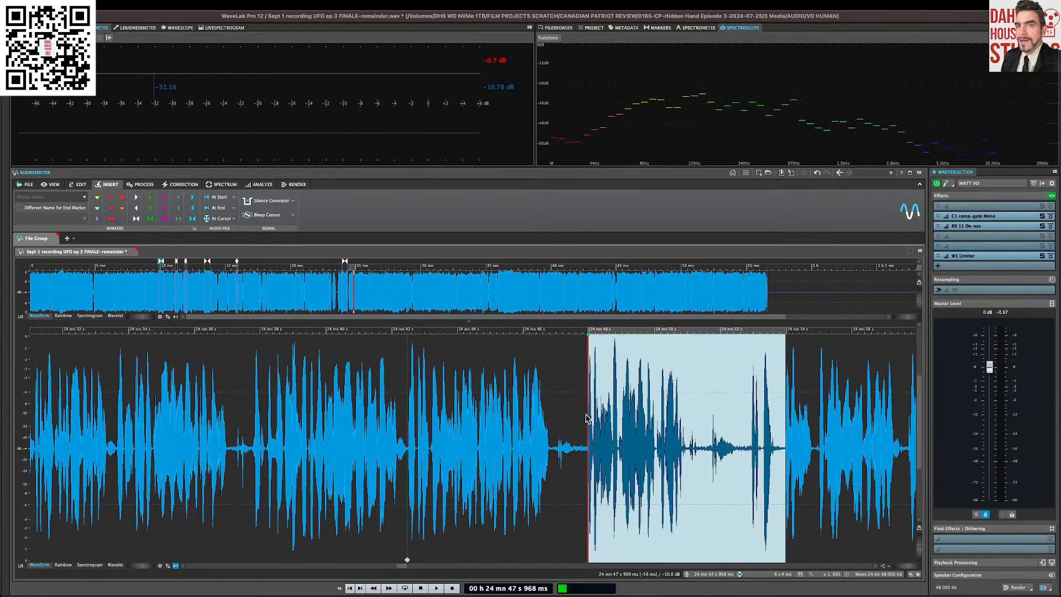
pyautogui.press('Delete')
pyautogui.press('space')
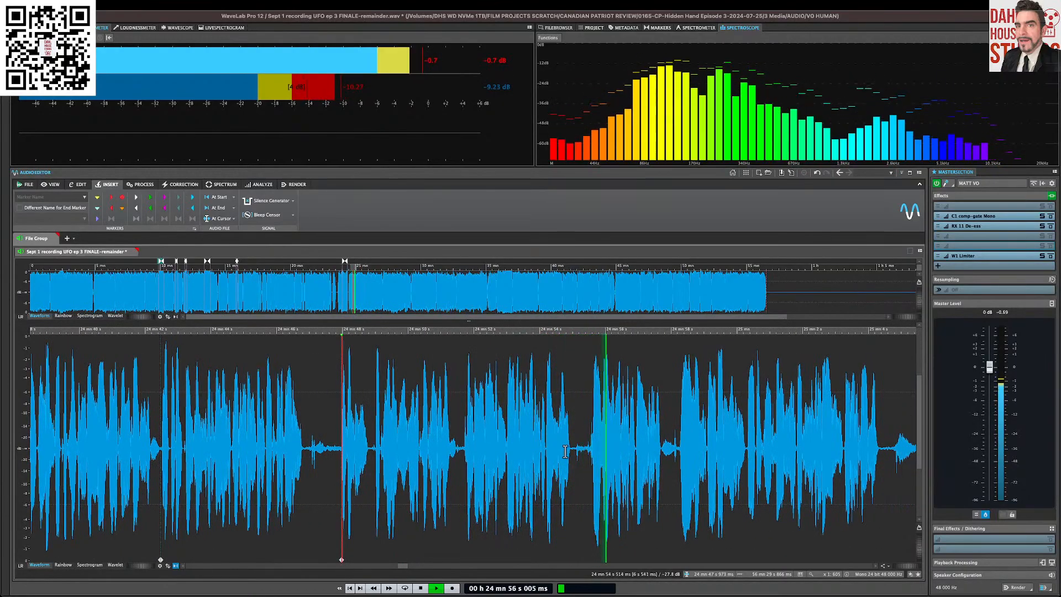
# Step: Play from 24 mn 51 s 577 ms to compare the playback view modes and set playback to View Follows Cursor
pyautogui.click(459, 436)
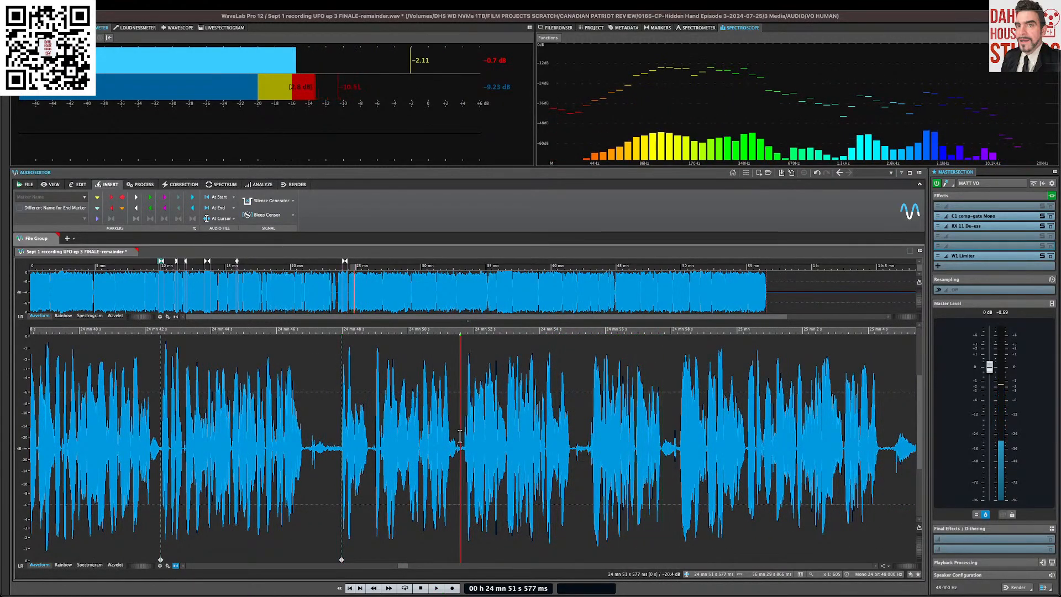
pyautogui.press('space')
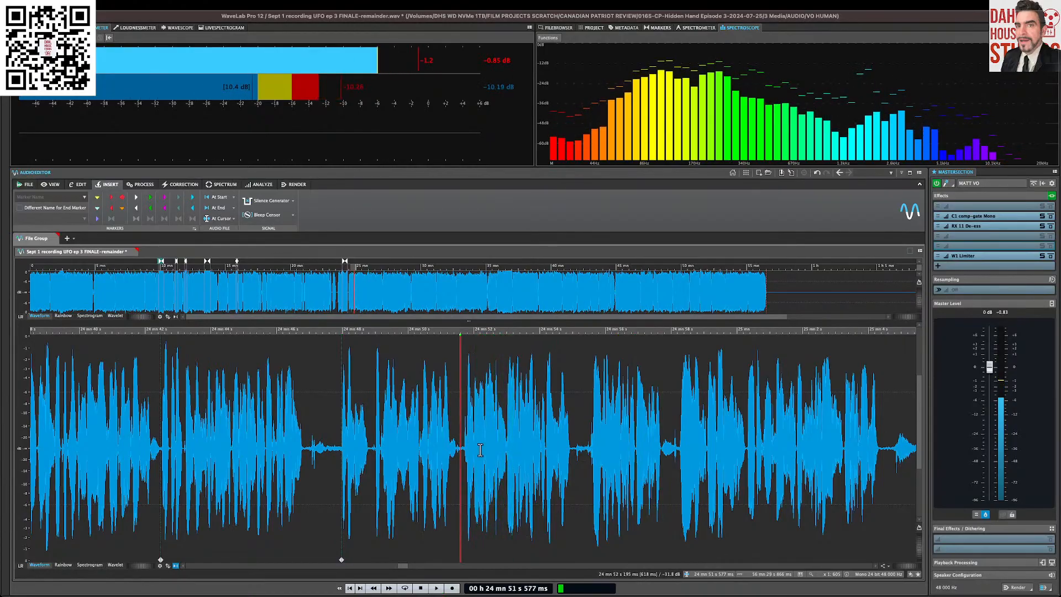
pyautogui.click(80, 184)
pyautogui.click(52, 185)
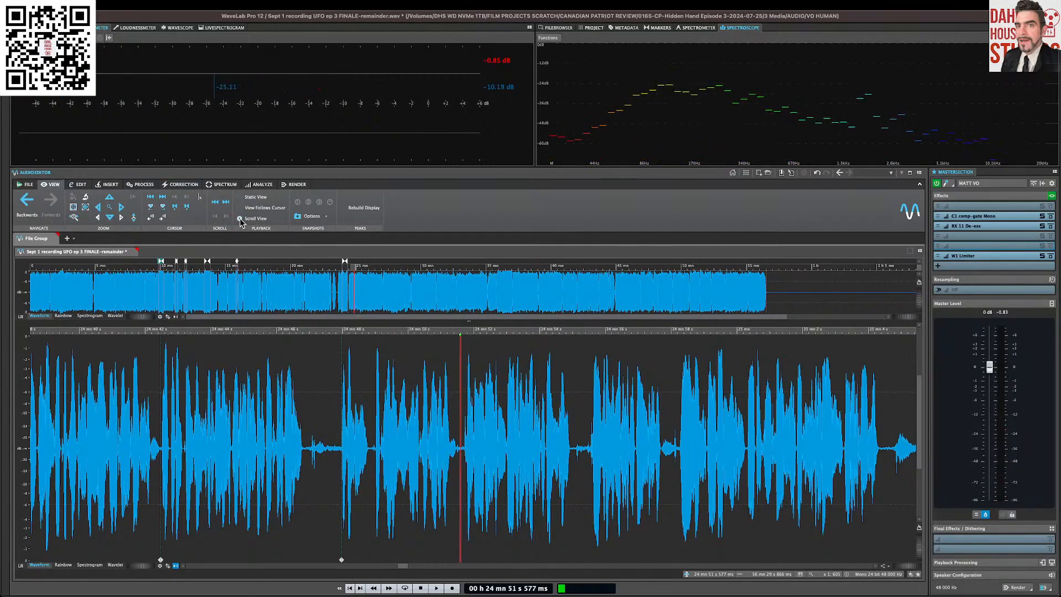
pyautogui.press('space')
pyautogui.click(241, 209)
pyautogui.press('space')
pyautogui.press('space')
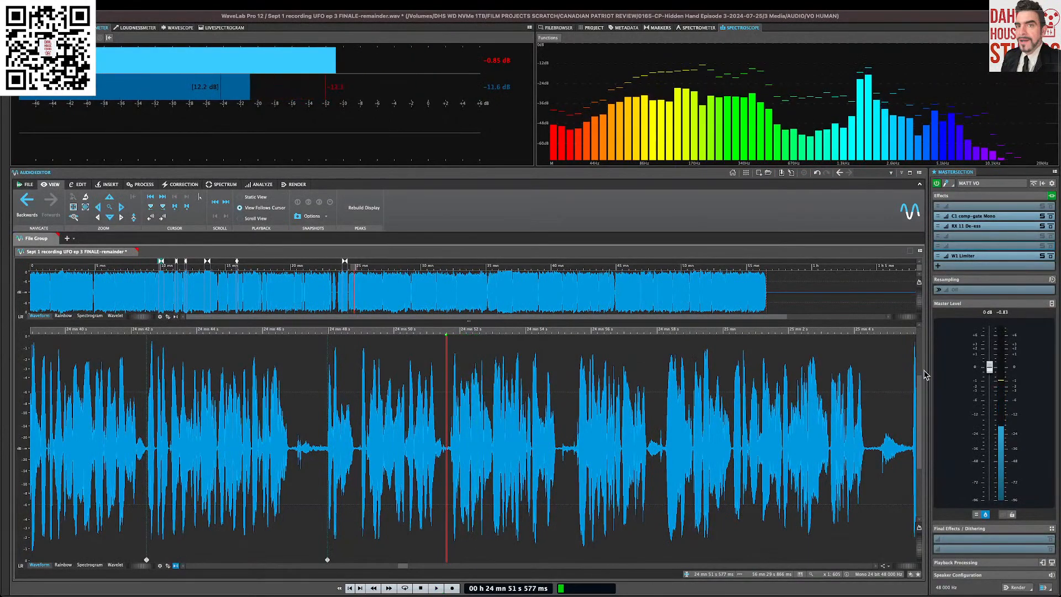
# Step: Play from 25 mn 5 s 656 ms and review the Return to Start Position on Stop options
pyautogui.click(909, 333)
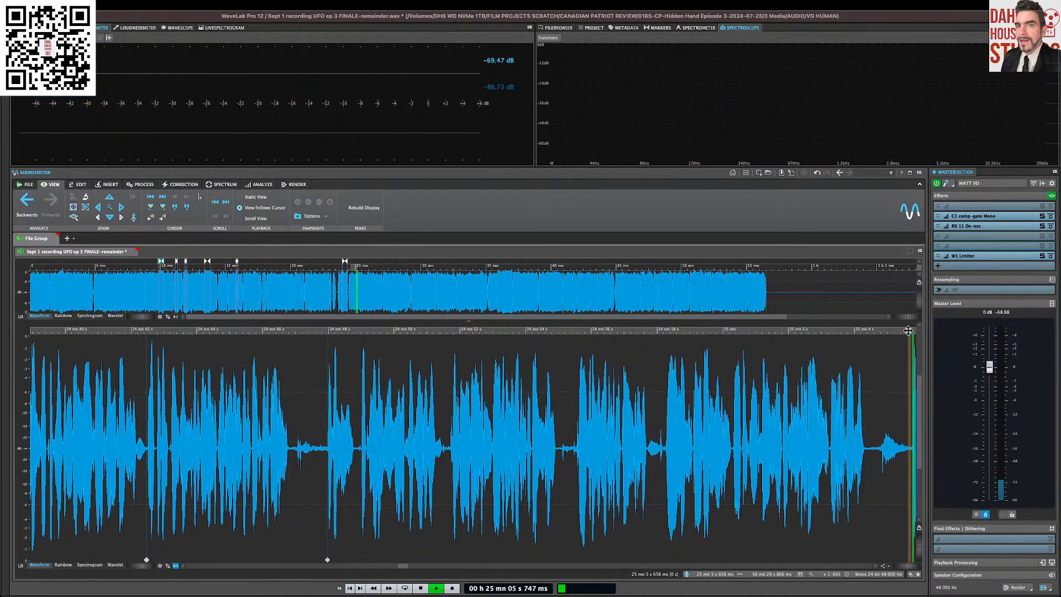
pyautogui.press('space')
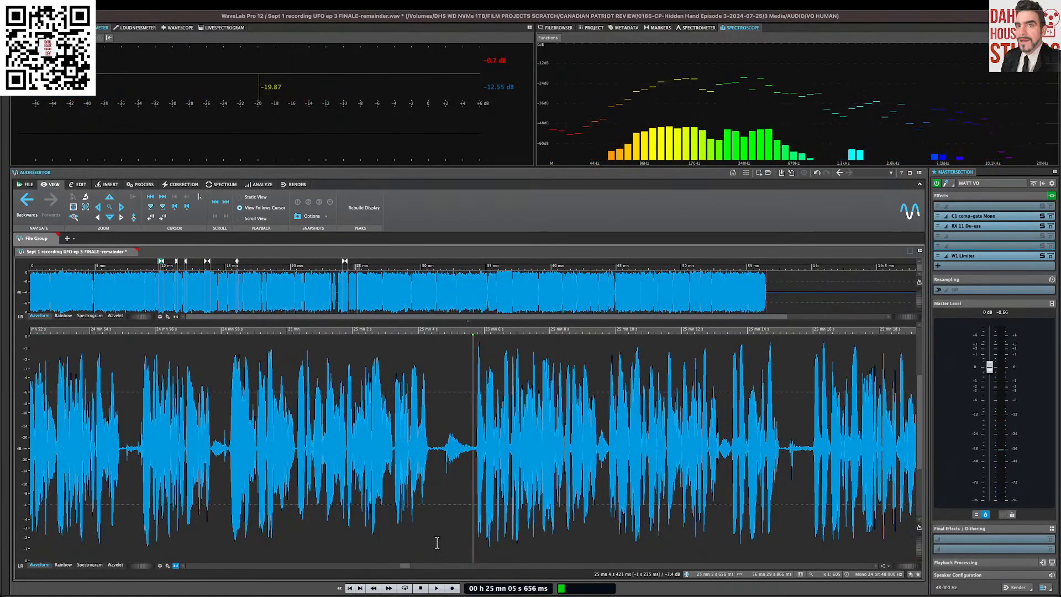
pyautogui.rightClick(421, 588)
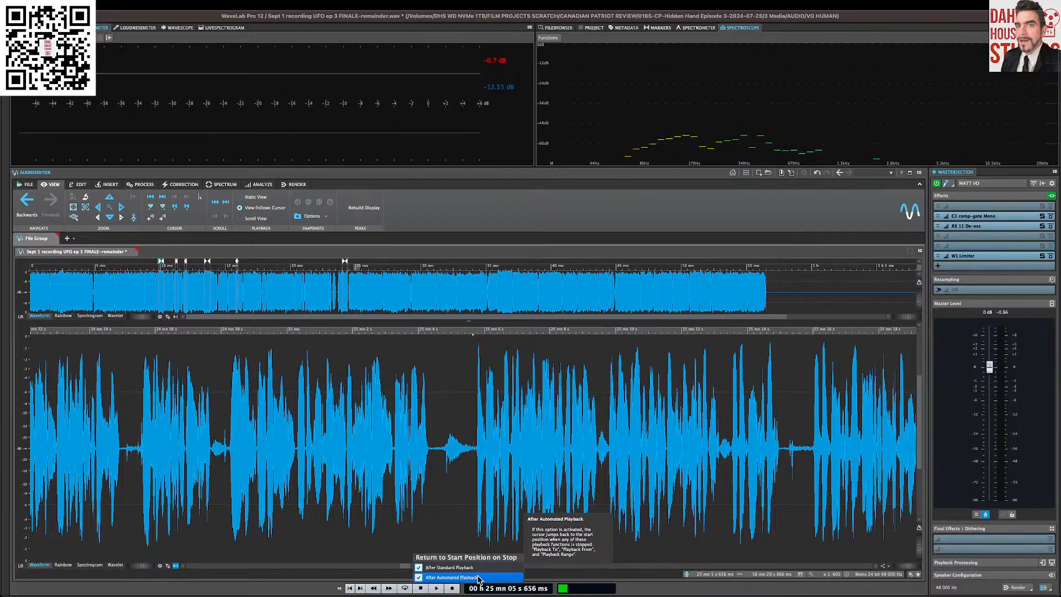
pyautogui.click(478, 490)
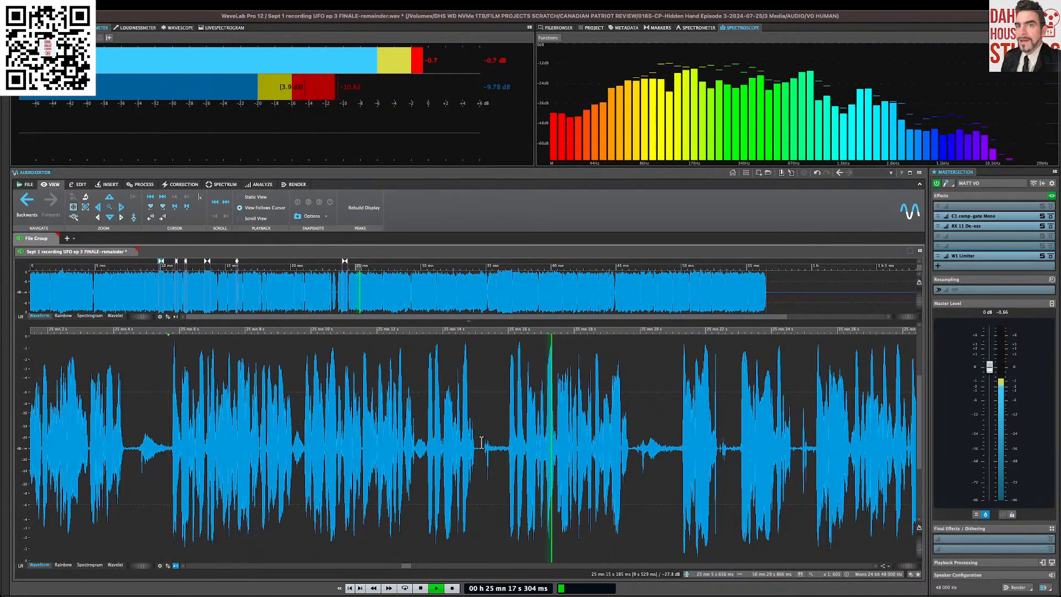
# Step: Listen around 25 mn 15 s and delete the unwanted take of about 2.5 seconds starting at 25 mn 13 s 526 ms
pyautogui.click(481, 442)
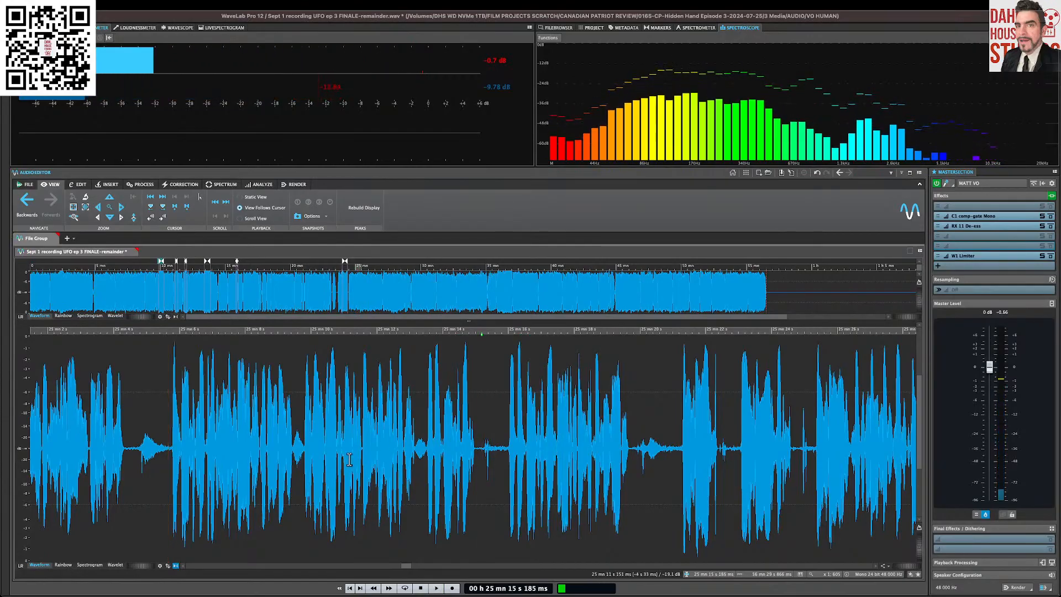
pyautogui.press('space')
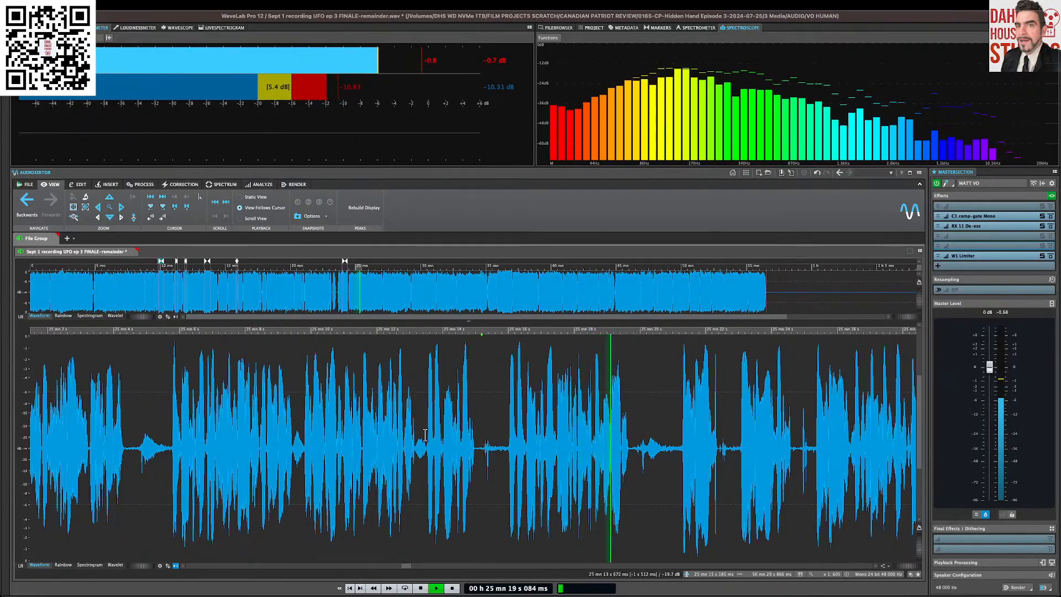
pyautogui.press('space')
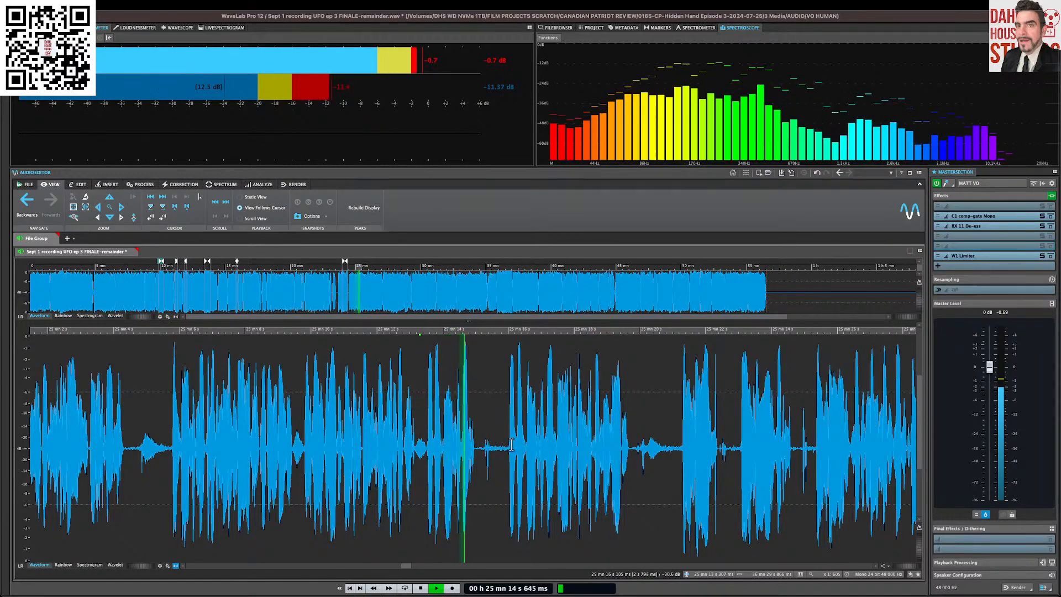
pyautogui.moveTo(509, 446); pyautogui.dragTo(424, 446)
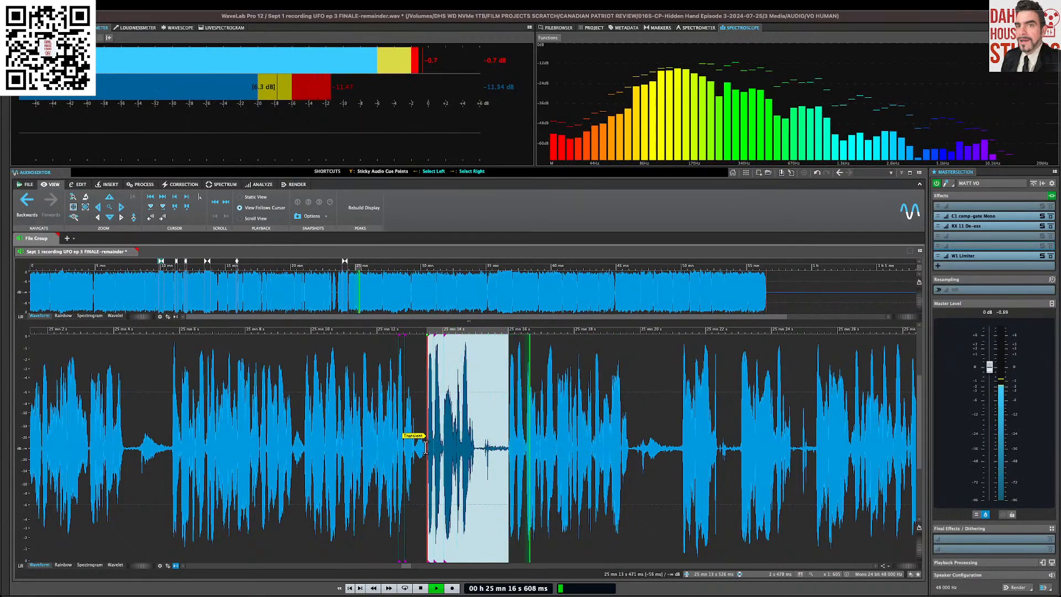
pyautogui.press('Delete')
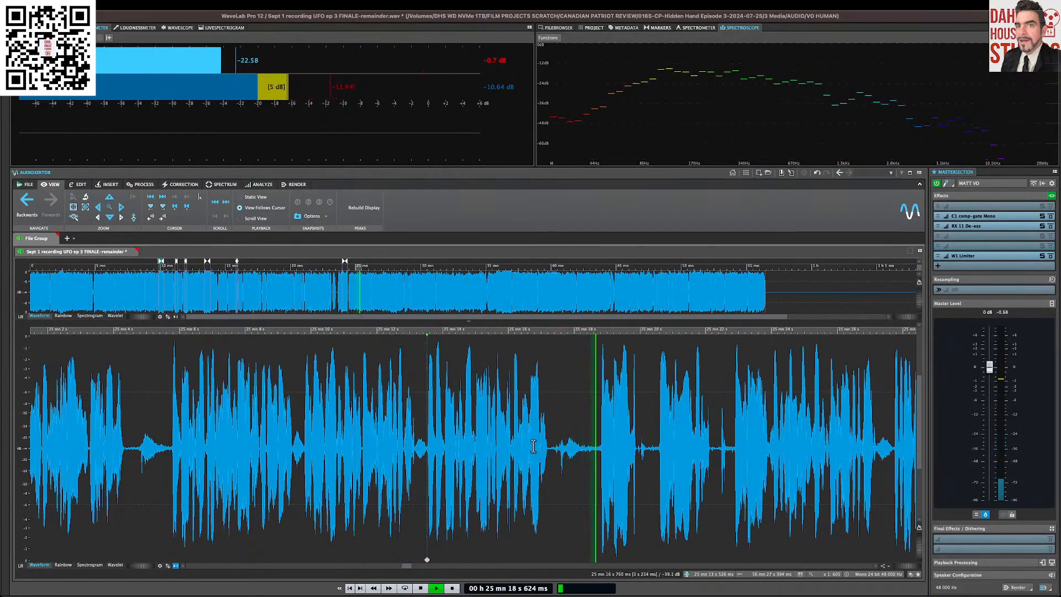
# Step: Delete the two false starts spanning about 4 seconds from 25 mn 18 s 827 ms and play from 25 mn 23 s 655 ms
pyautogui.hscroll(1, 533, 446)
pyautogui.hscroll(5, 533, 446)
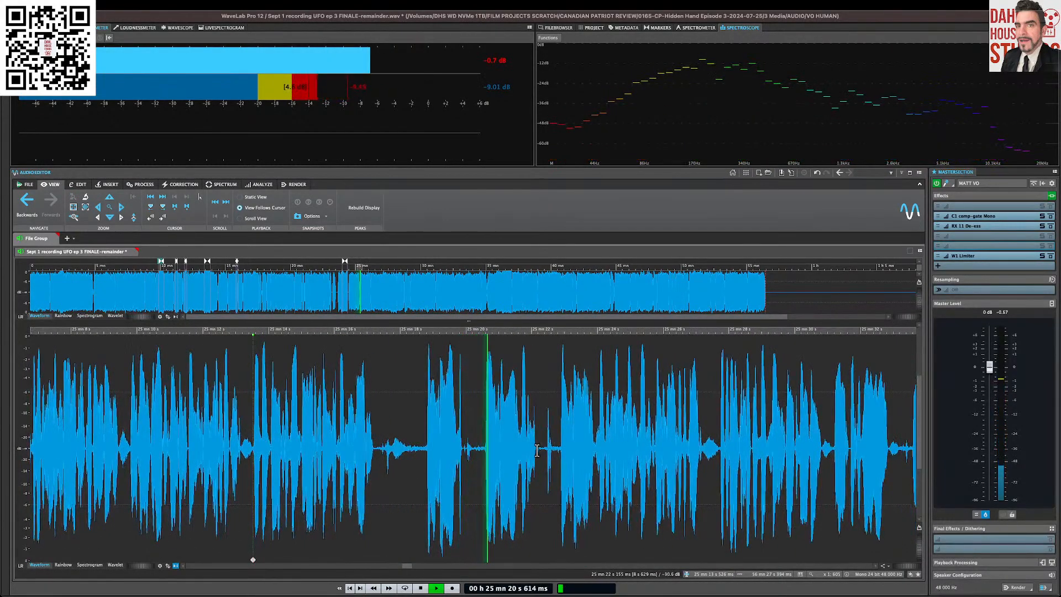
pyautogui.hscroll(2, 525, 440)
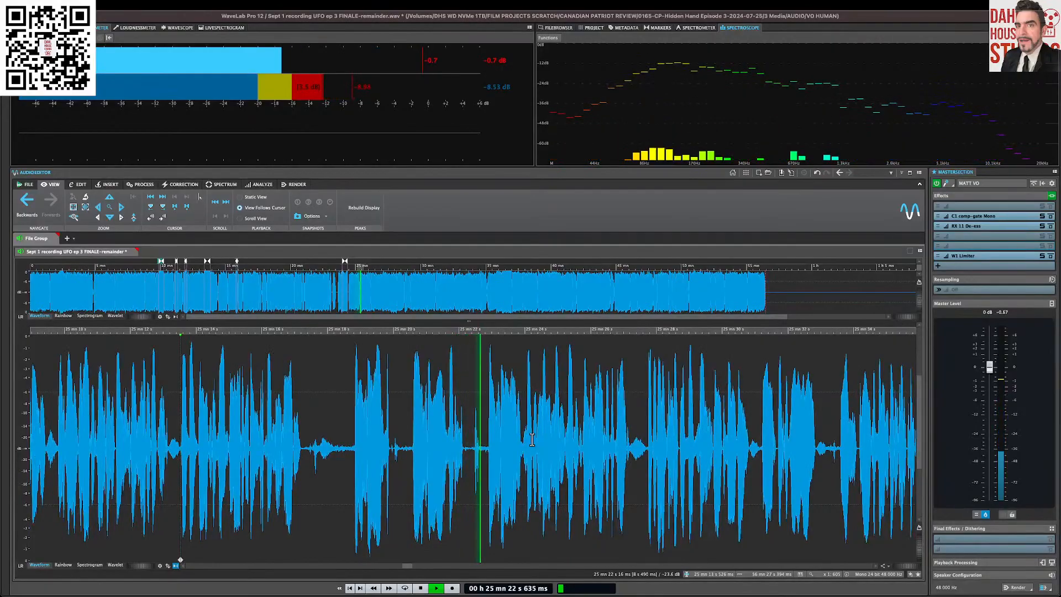
pyautogui.moveTo(486, 446); pyautogui.dragTo(355, 445)
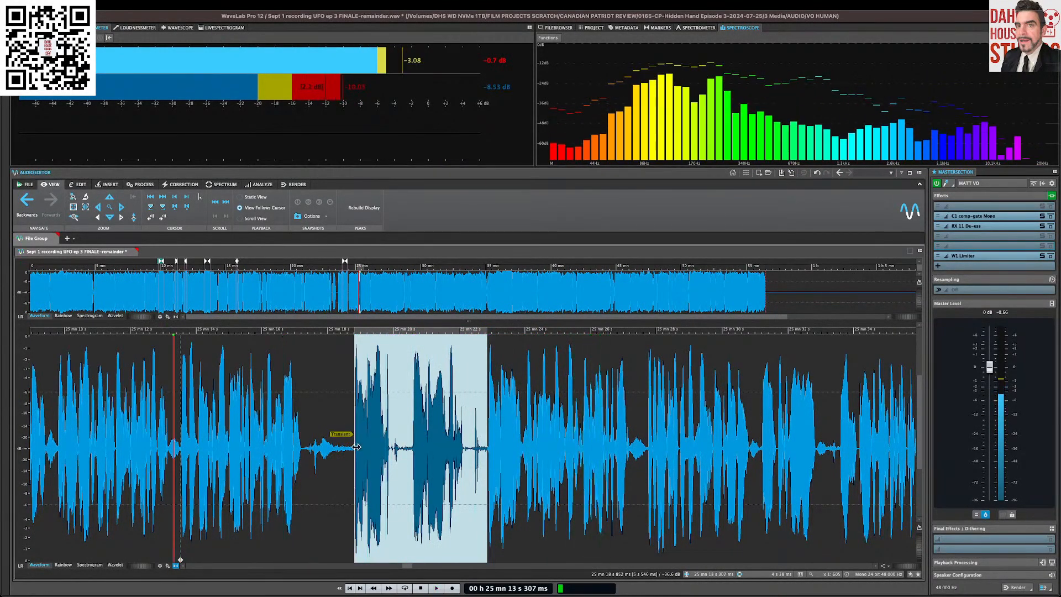
pyautogui.press('Delete')
pyautogui.hscroll(1, 355, 446)
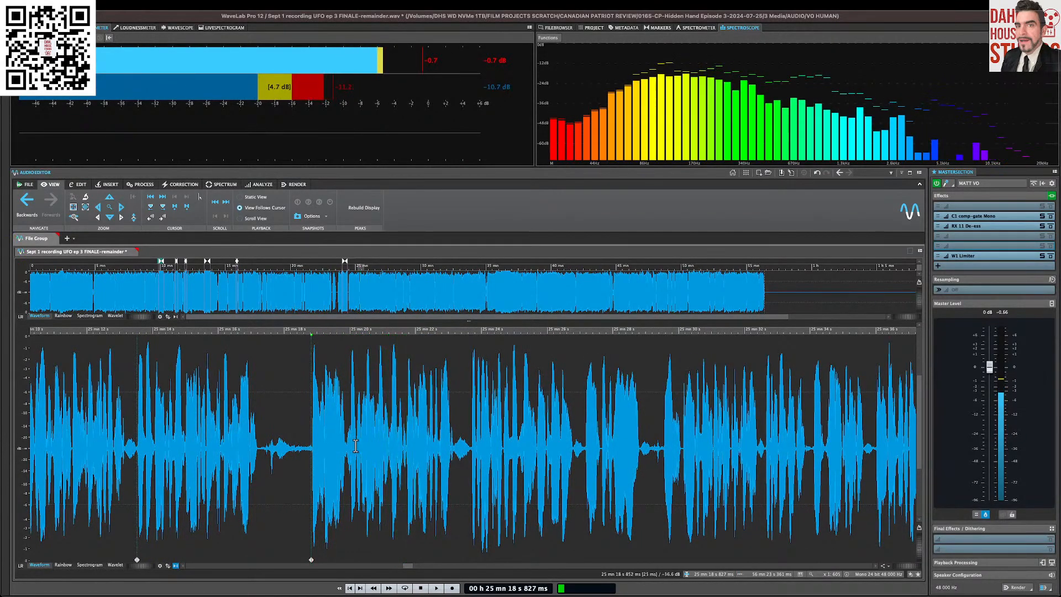
pyautogui.hscroll(3, 355, 446)
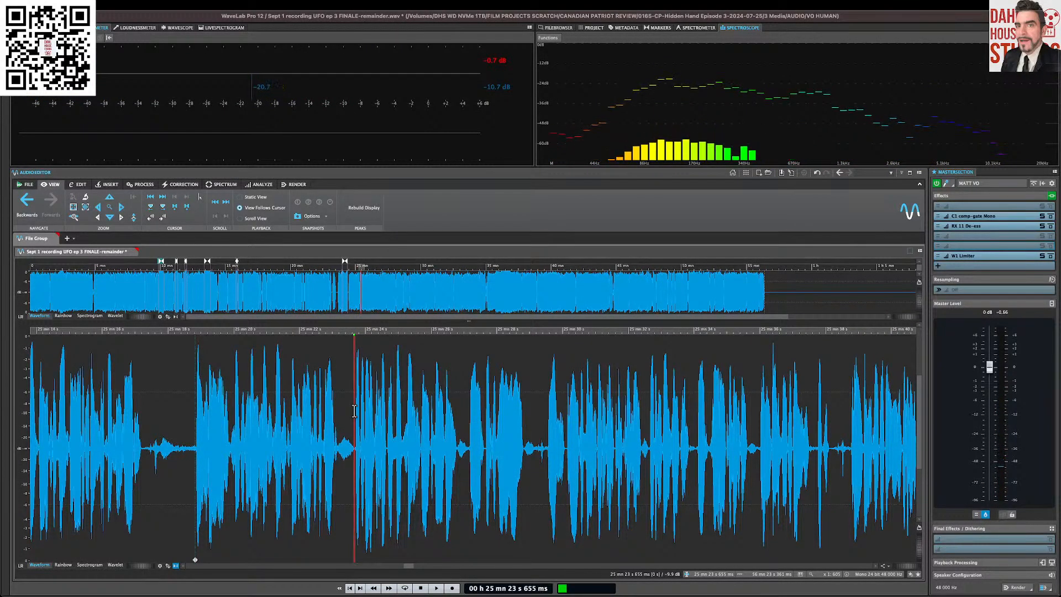
pyautogui.press('space')
pyautogui.hscroll(2, 354, 410)
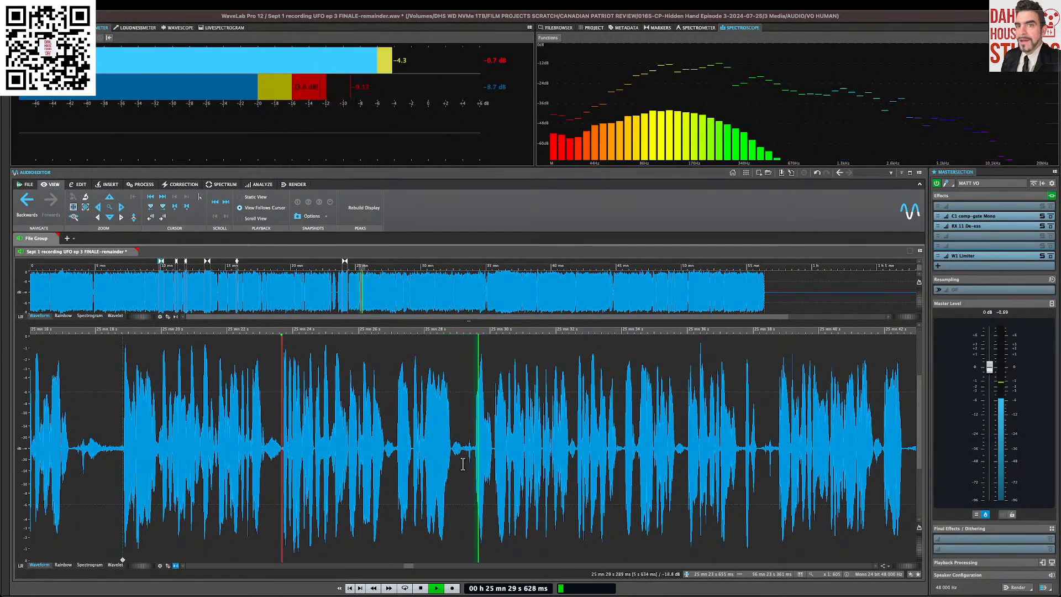
pyautogui.hscroll(2, 445, 449)
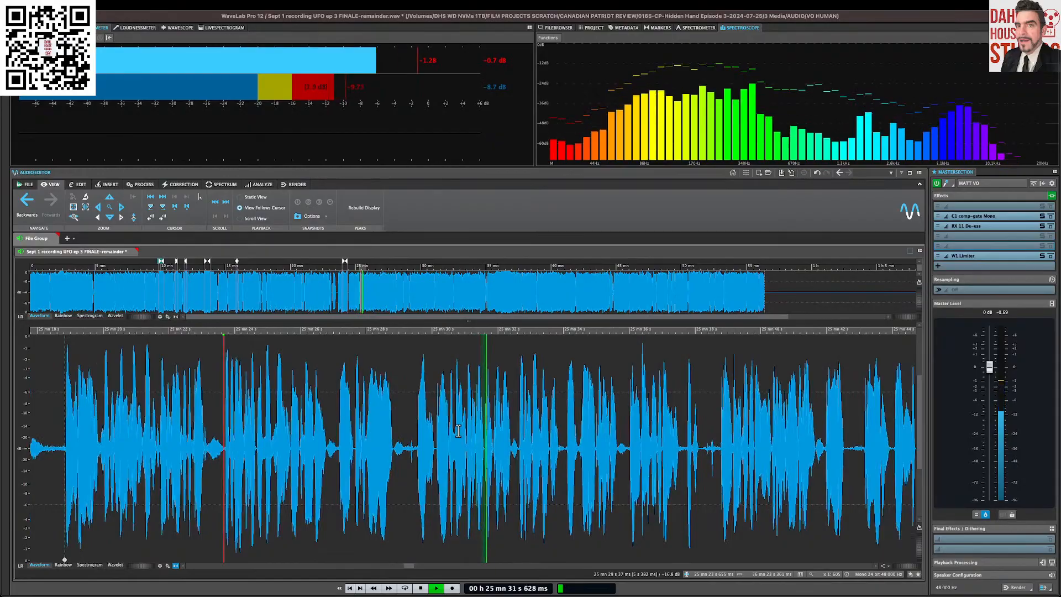
# Step: Open the W1 Limiter window and delete the unwanted take of about 2.8 seconds starting at 25 mn 35 s 982 ms
pyautogui.click(987, 257)
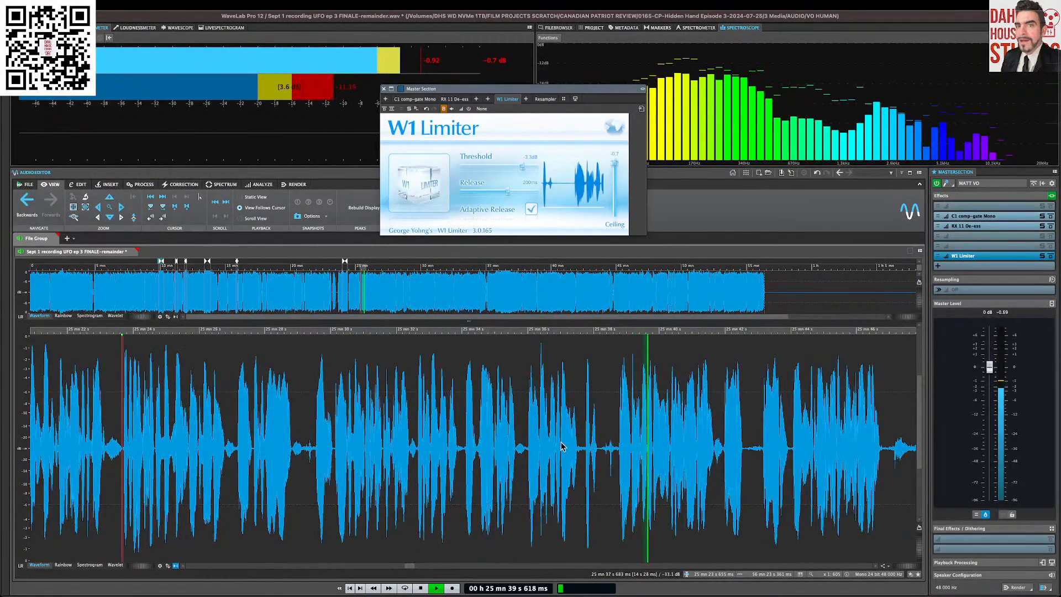
pyautogui.doubleClick(528, 445)
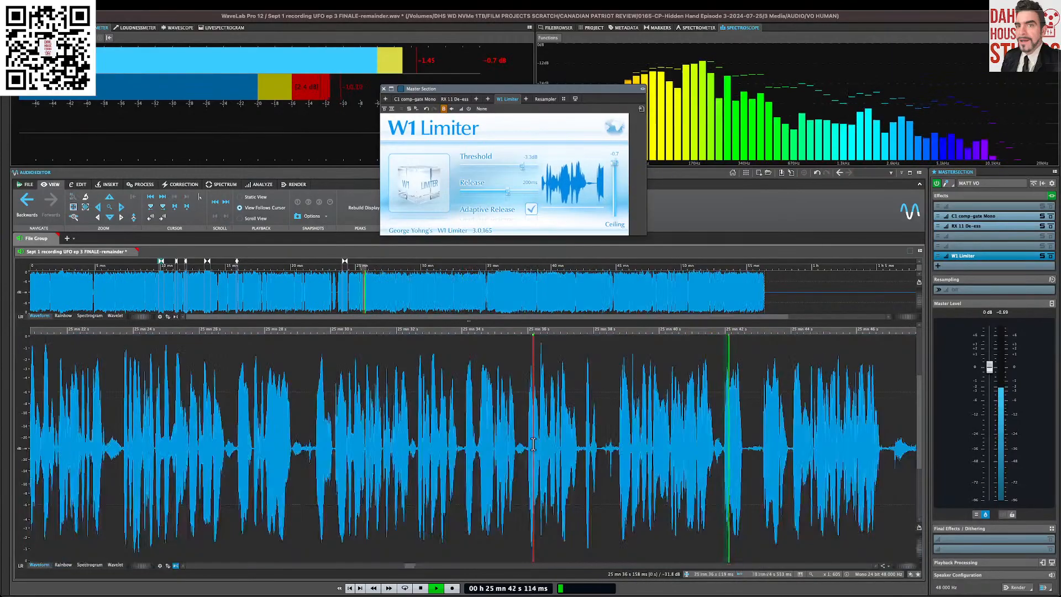
pyautogui.click(527, 445)
pyautogui.moveTo(527, 445); pyautogui.dragTo(619, 447)
pyautogui.click(619, 447)
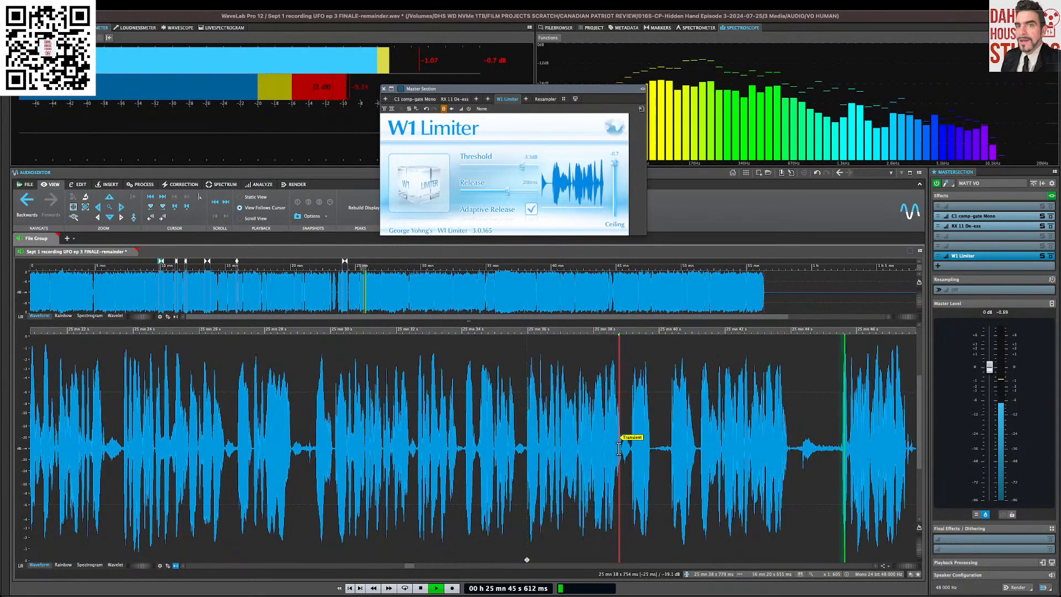
# Step: Play the join from 25 mn 35 s 982 ms and move the W1 Limiter window over the waveform overview
pyautogui.click(528, 427)
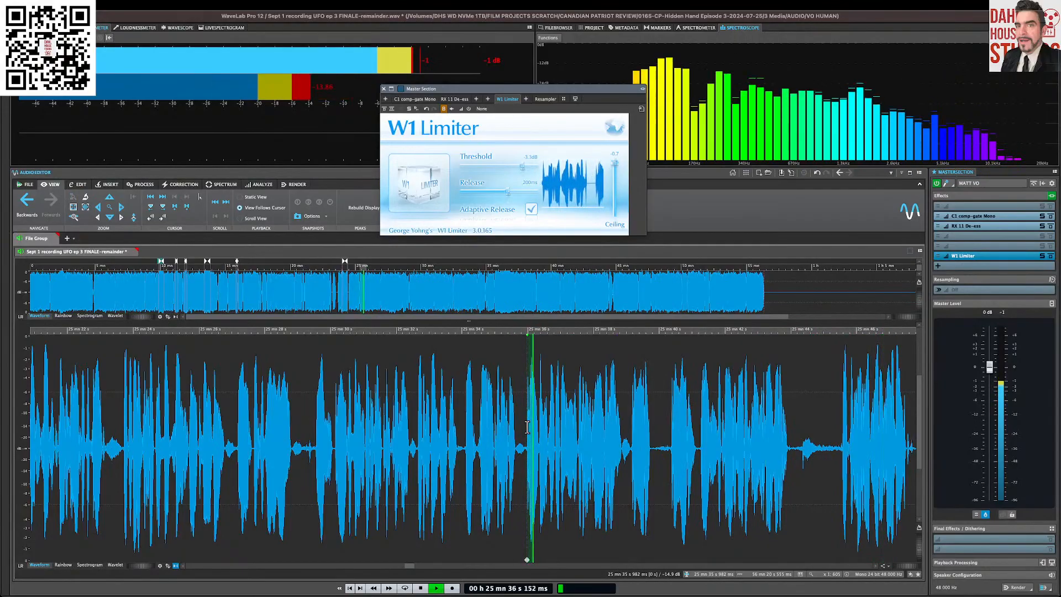
pyautogui.press('space')
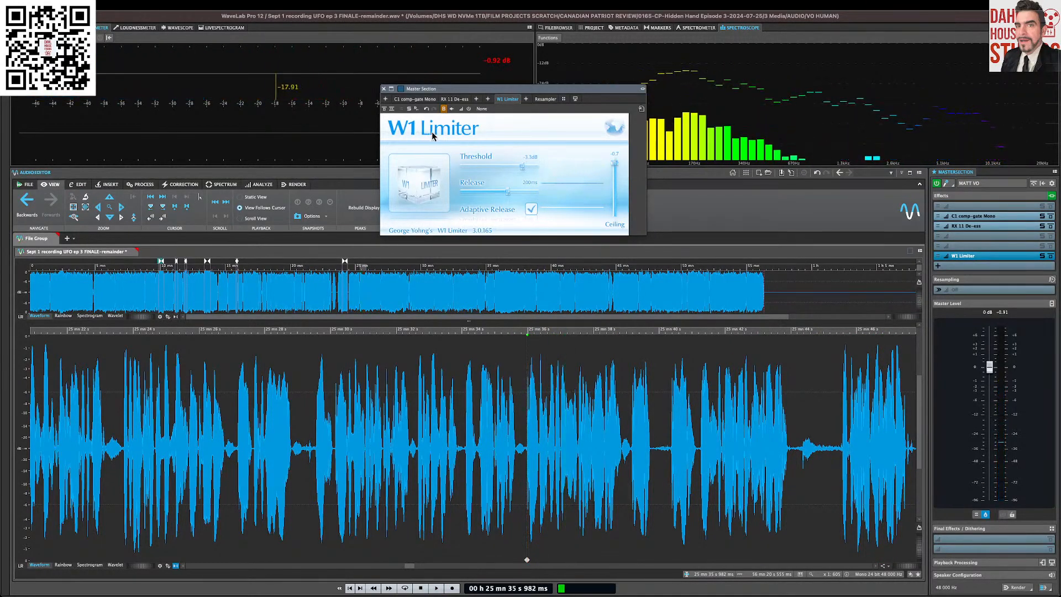
pyautogui.moveTo(520, 93); pyautogui.dragTo(667, 160)
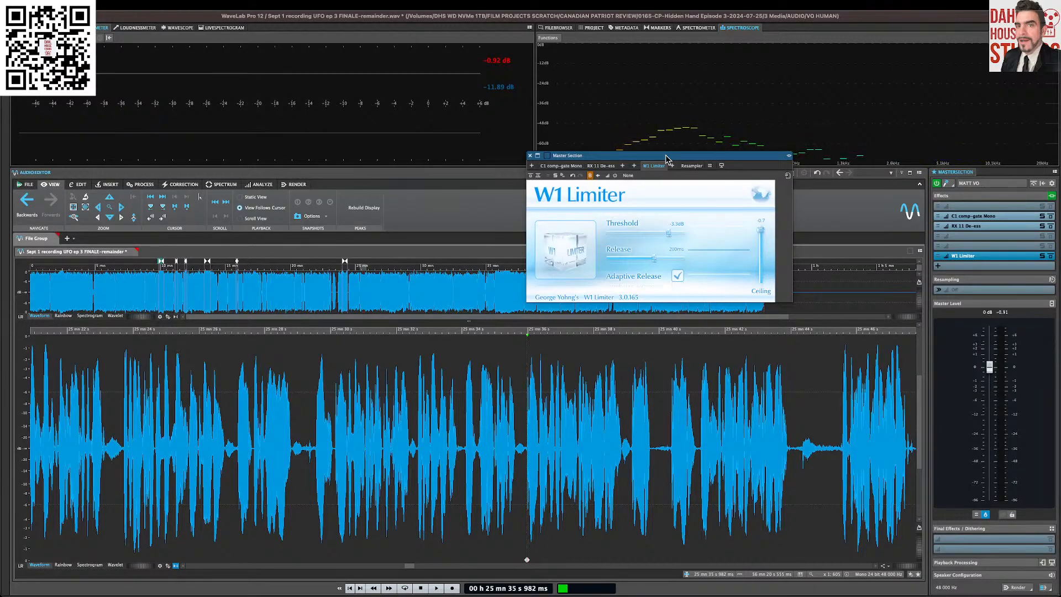
pyautogui.moveTo(665, 156); pyautogui.dragTo(670, 156)
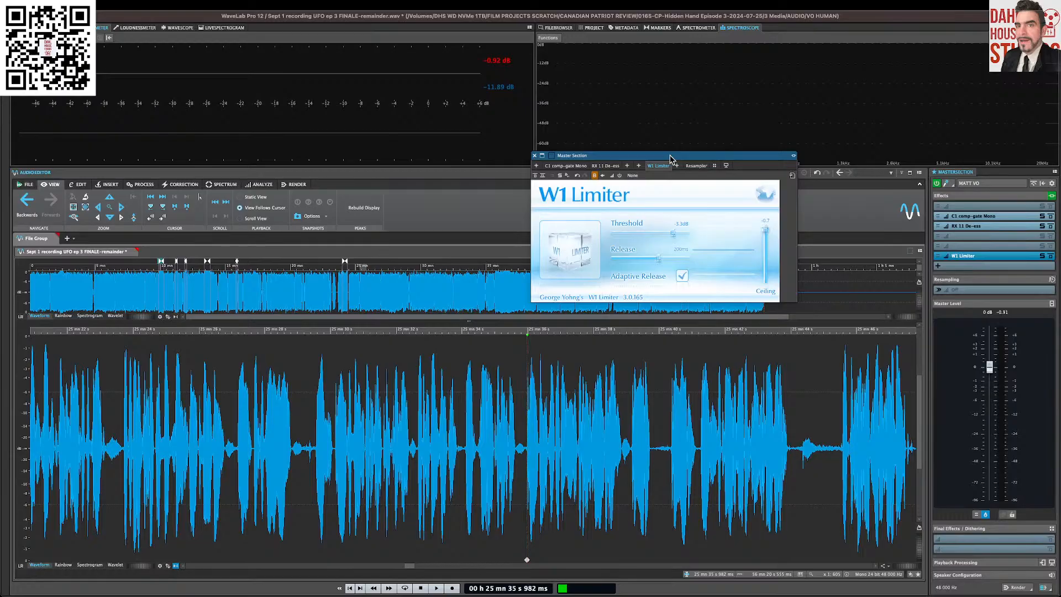
# Step: Nudge the W1 Limiter window slightly and listen to the passage from 25 mn 35 s 982 ms twice
pyautogui.moveTo(670, 156); pyautogui.dragTo(681, 157)
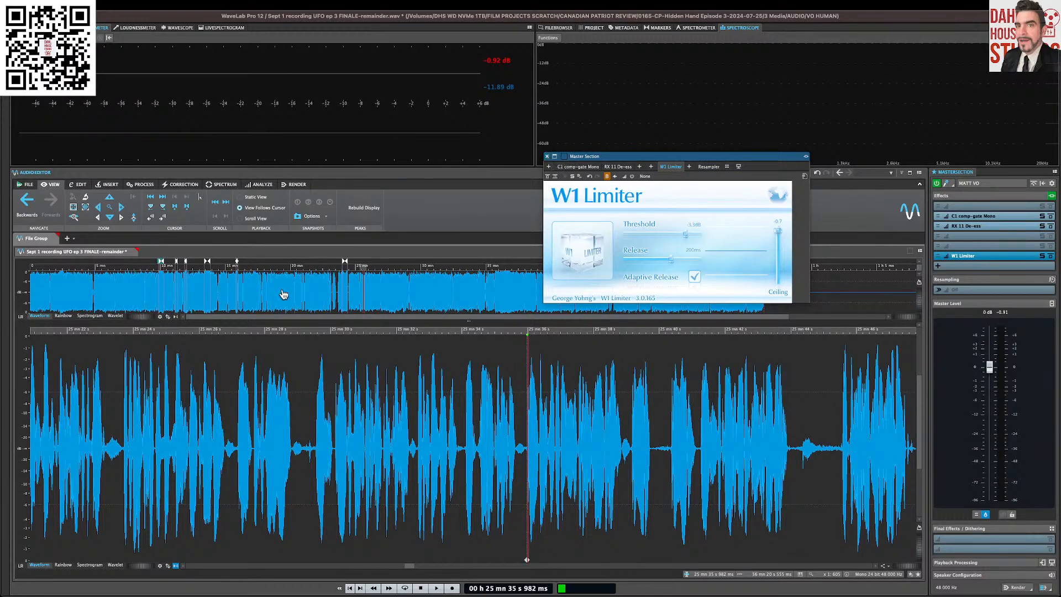
pyautogui.press('super+Tab')
pyautogui.press('super+Tab')
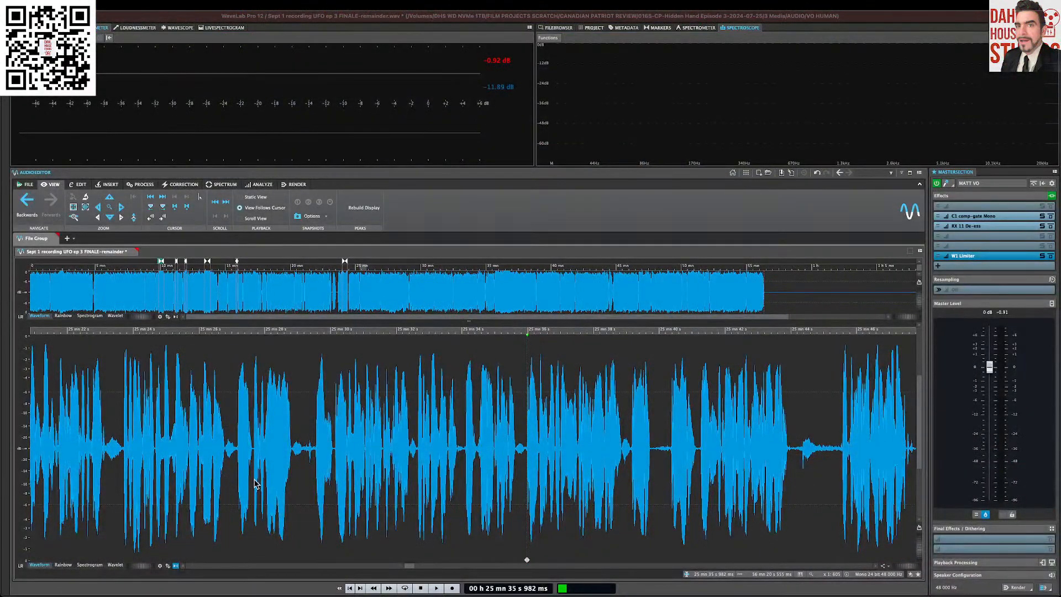
pyautogui.click(293, 303)
pyautogui.press('space')
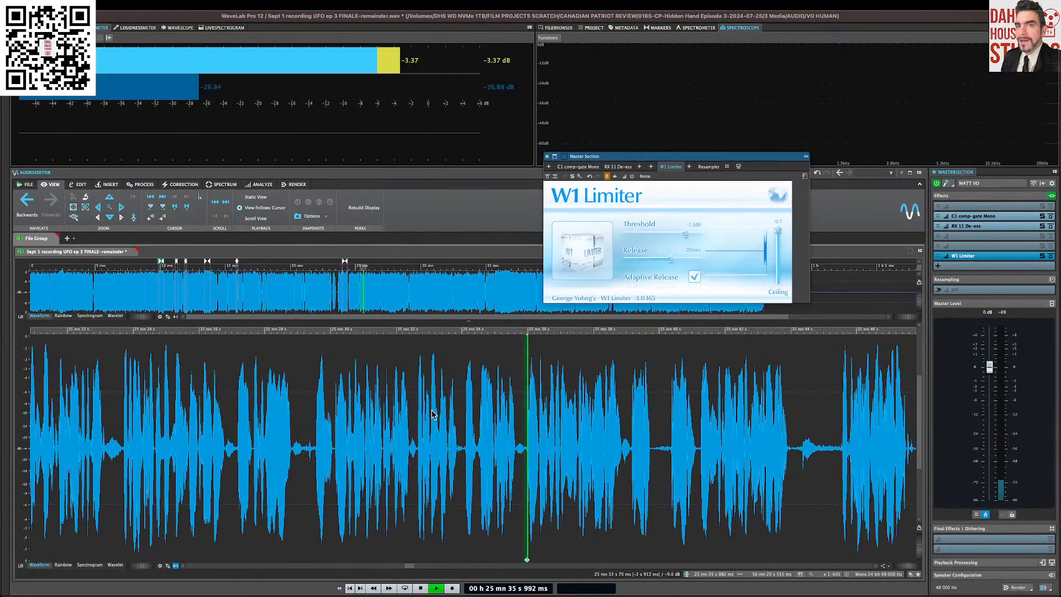
pyautogui.hscroll(3, 497, 415)
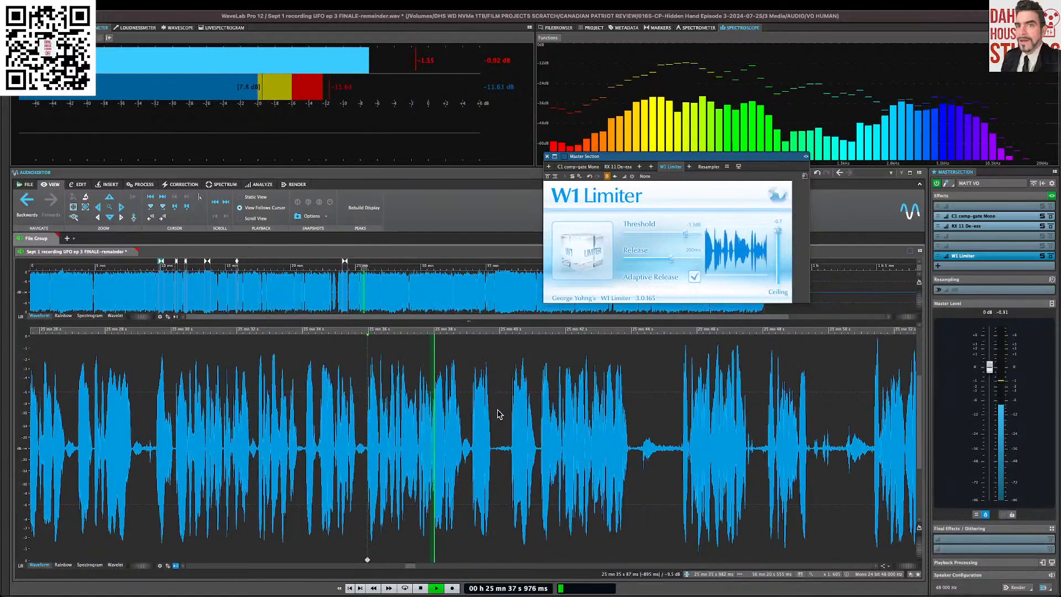
pyautogui.press('super+Tab')
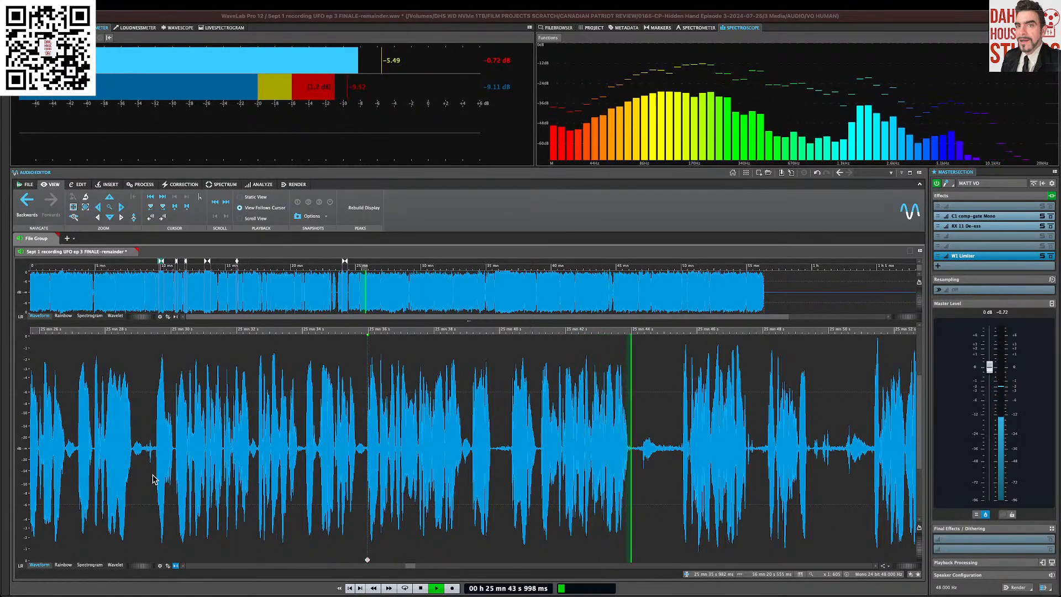
pyautogui.click(235, 479)
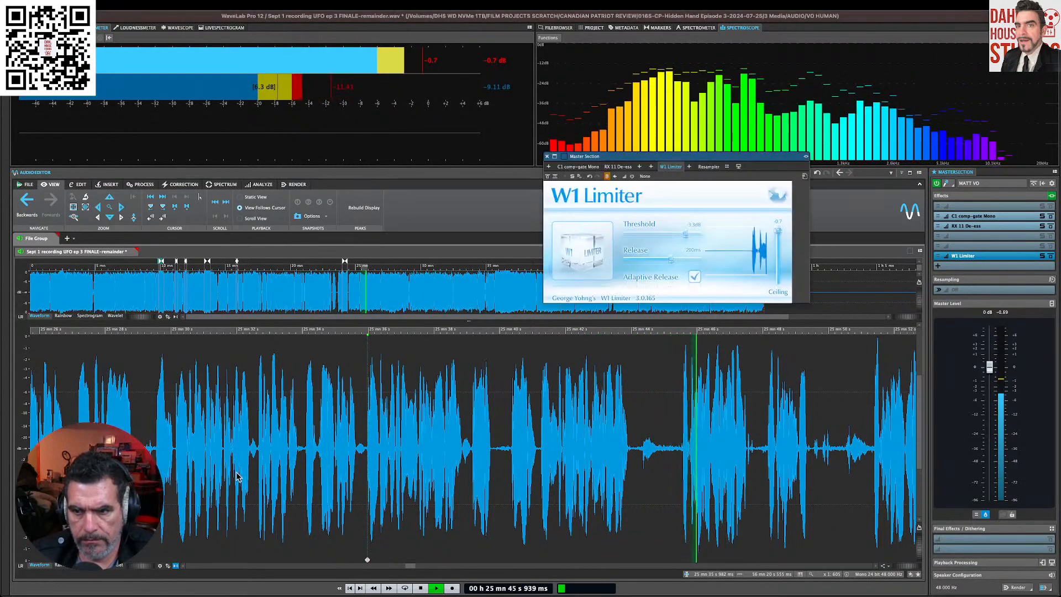
pyautogui.press('space')
pyautogui.press('space')
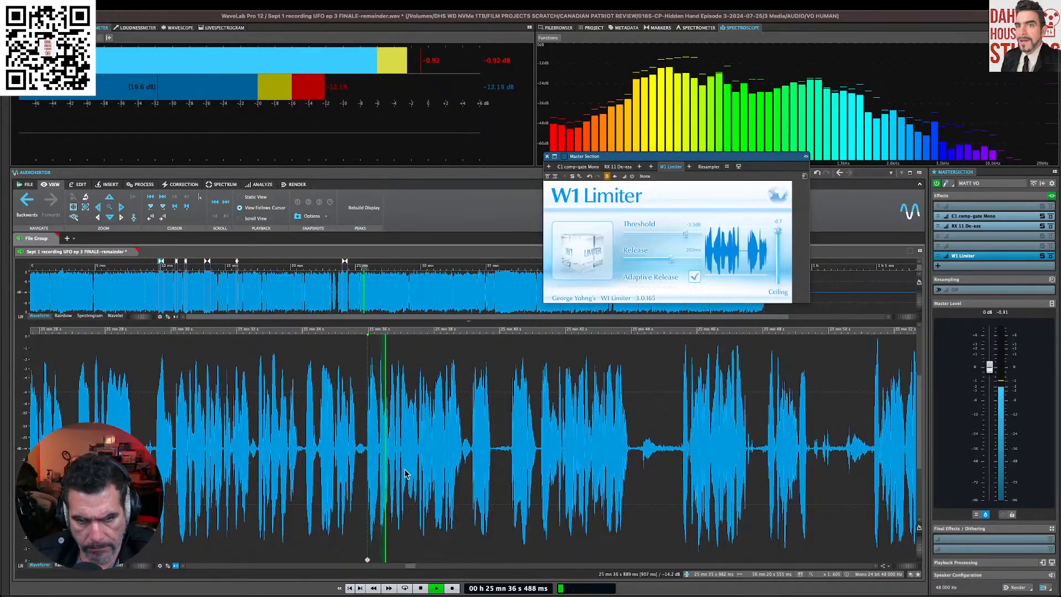
pyautogui.hscroll(1, 446, 475)
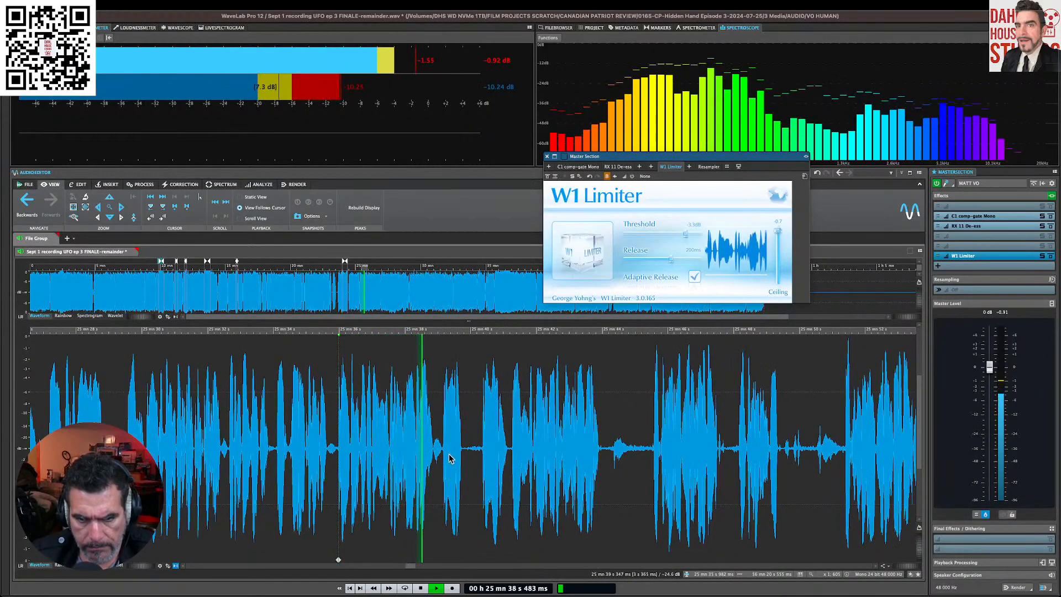
# Step: Delete the unwanted take of about 1.2 seconds starting near 25 mn 39 s 120 ms and play the join from 25 mn 38 s 686 ms
pyautogui.moveTo(442, 450); pyautogui.dragTo(483, 453)
pyautogui.press('Delete')
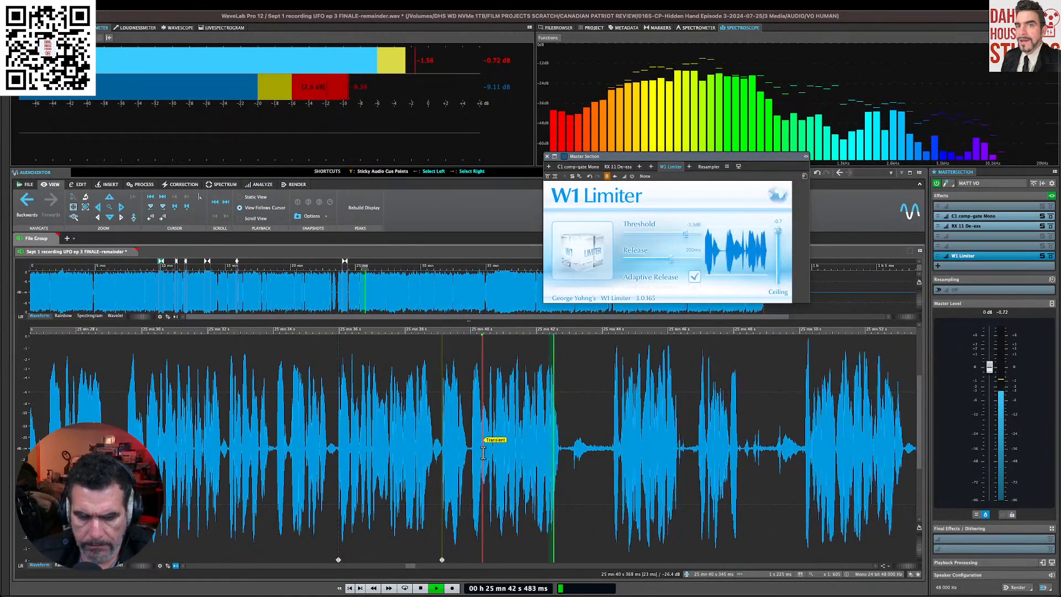
pyautogui.press('space')
pyautogui.click(427, 436)
pyautogui.press('space')
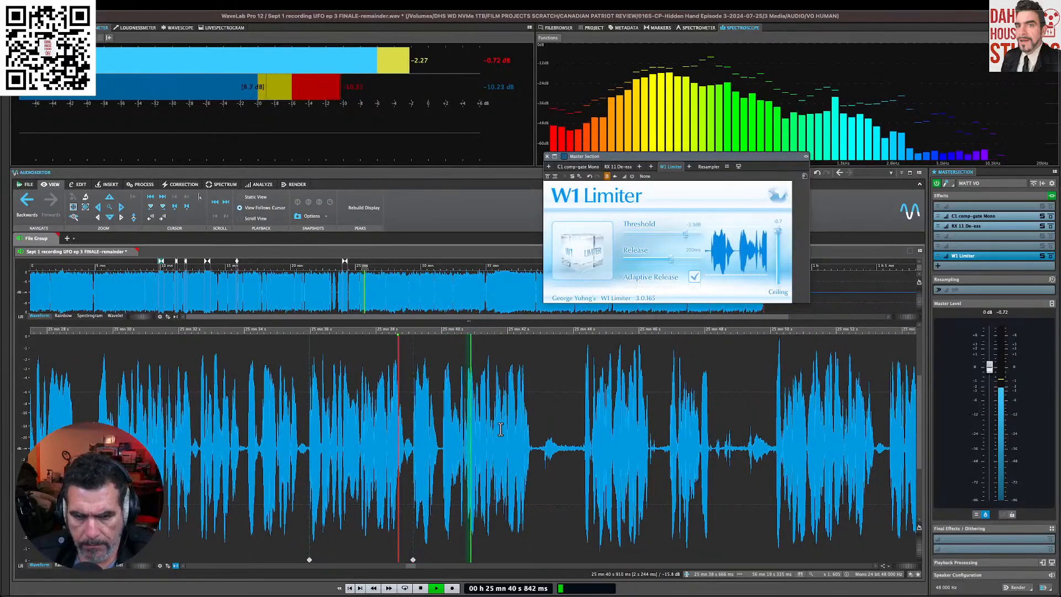
# Step: Delete the unwanted takes spanning about 5.8 seconds from 25 mn 44 s 348 ms and play the join from 25 mn 44 s 313 ms
pyautogui.press('space')
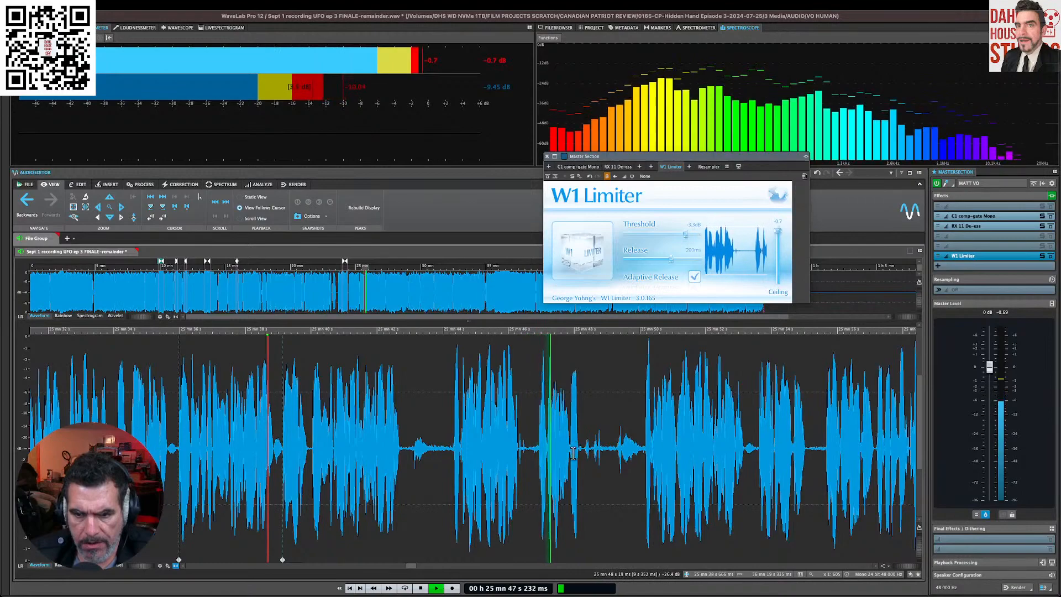
pyautogui.moveTo(644, 450); pyautogui.dragTo(454, 451)
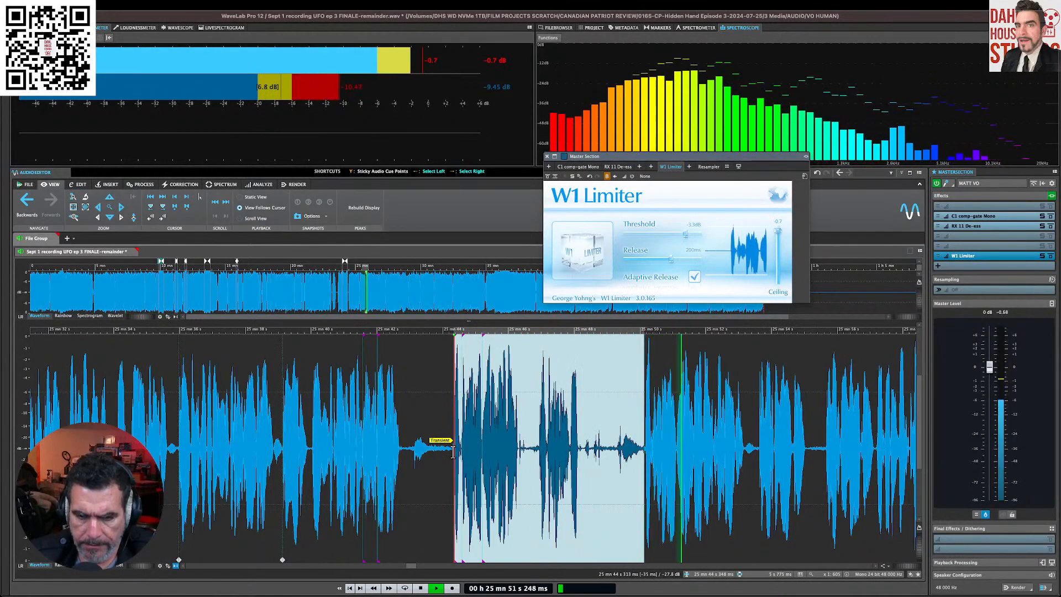
pyautogui.press('Delete')
pyautogui.click(268, 436)
pyautogui.press('Return')
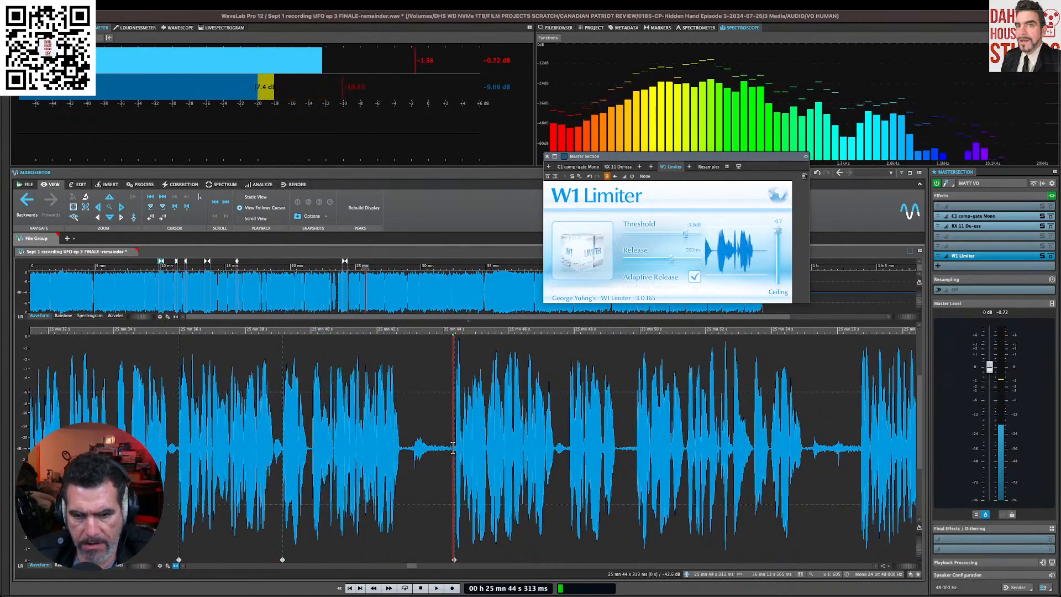
pyautogui.press('space')
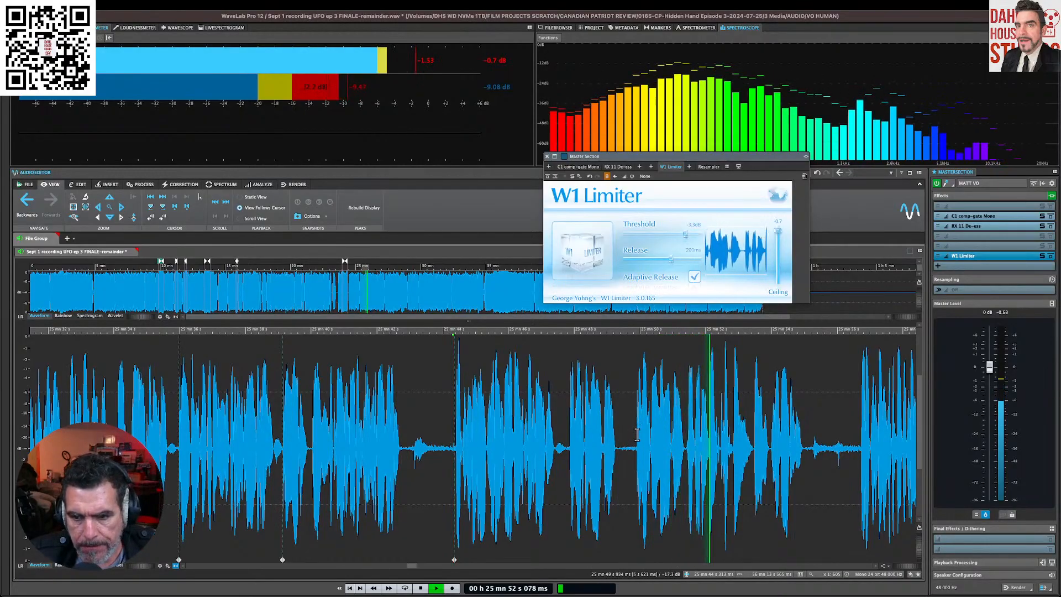
# Step: Delete the unwanted take of about 2 seconds starting at 25 mn 47 s 867 ms and play from the cut
pyautogui.moveTo(636, 435); pyautogui.dragTo(569, 442)
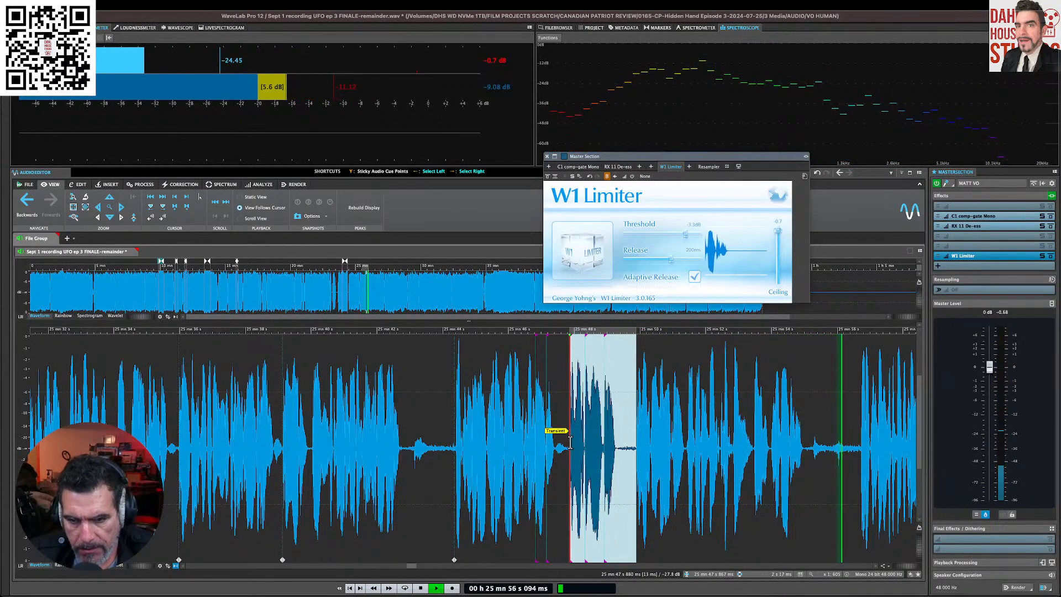
pyautogui.press('space')
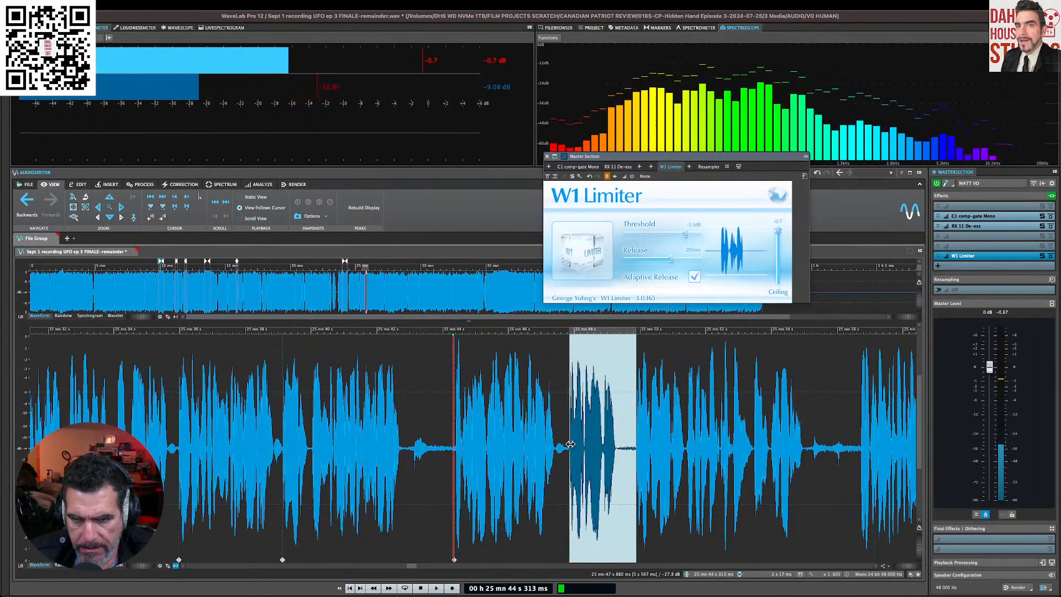
pyautogui.press('Delete')
pyautogui.press('space')
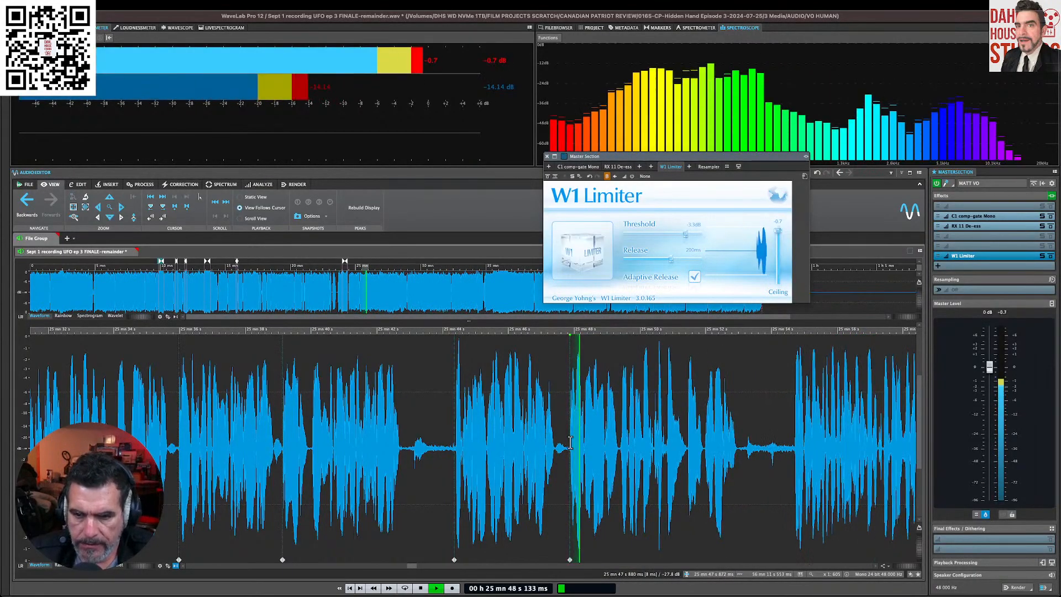
# Step: Listen on to about 25 mn 58 s and close the W1 Limiter window
pyautogui.hscroll(5, 571, 442)
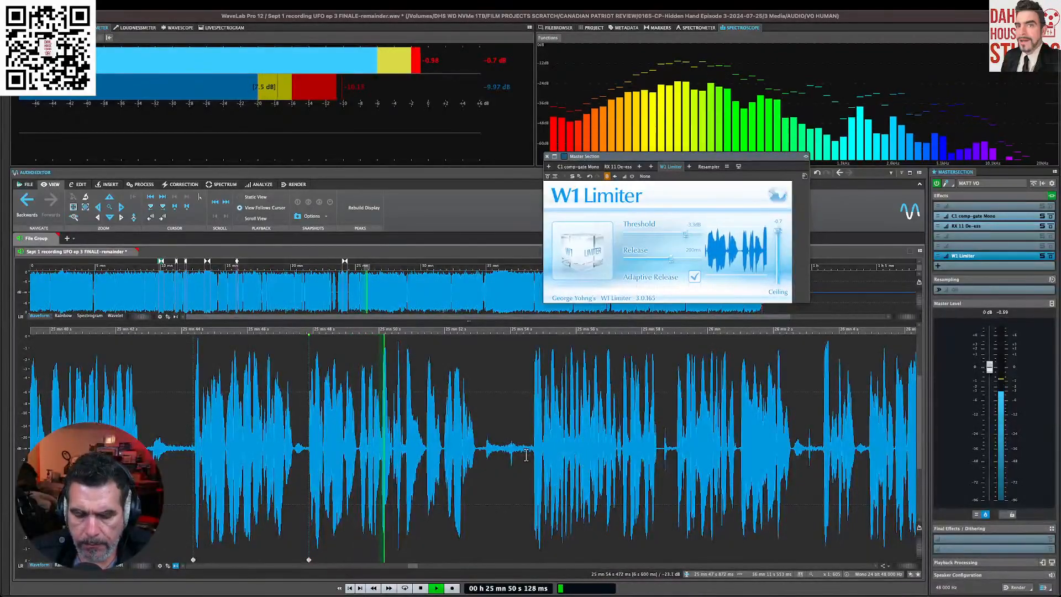
pyautogui.hscroll(2, 526, 455)
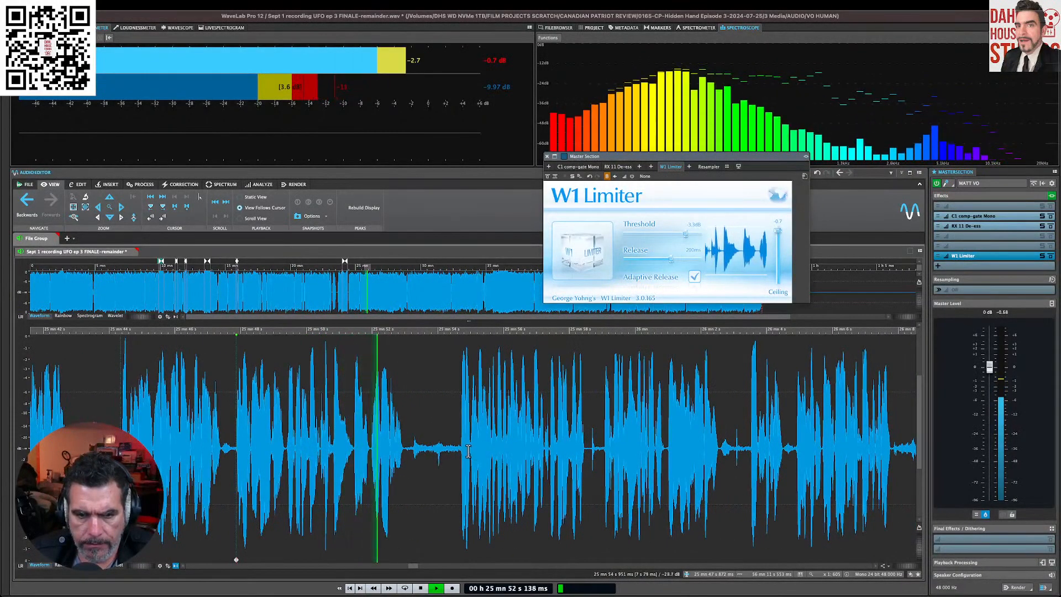
pyautogui.hscroll(1, 440, 450)
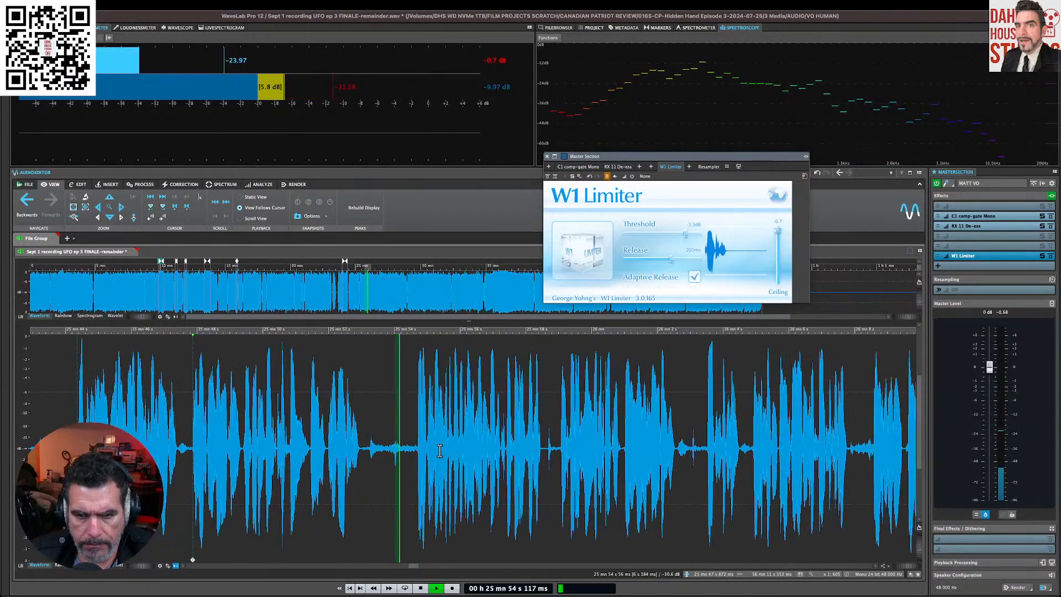
pyautogui.hscroll(1, 439, 450)
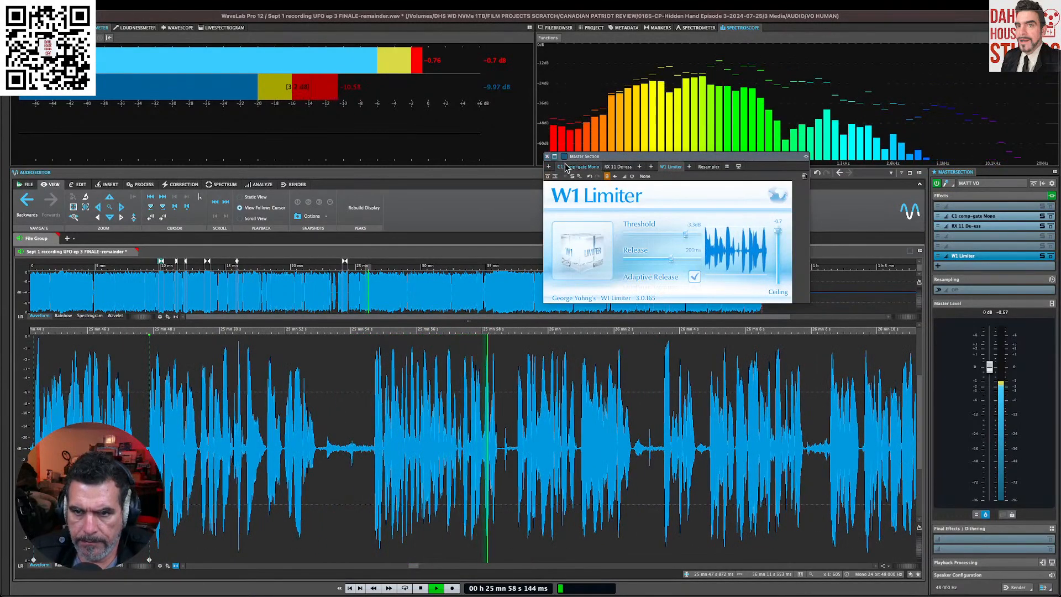
pyautogui.click(565, 166)
pyautogui.click(547, 157)
# Step: Play from 25 mn 57 s 344 ms, delete the unwanted take of about 1.6 seconds just after that point, and check the join
pyautogui.click(454, 441)
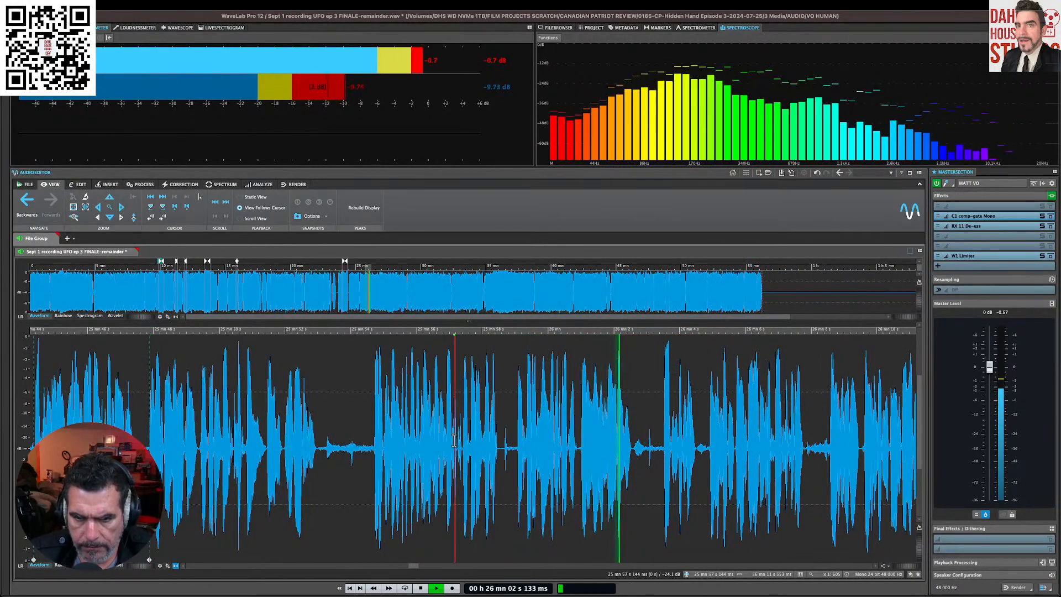
pyautogui.press('space')
pyautogui.press('space')
pyautogui.press('space')
pyautogui.moveTo(516, 447); pyautogui.dragTo(463, 447)
pyautogui.press('Delete')
pyautogui.press('space')
pyautogui.press('space')
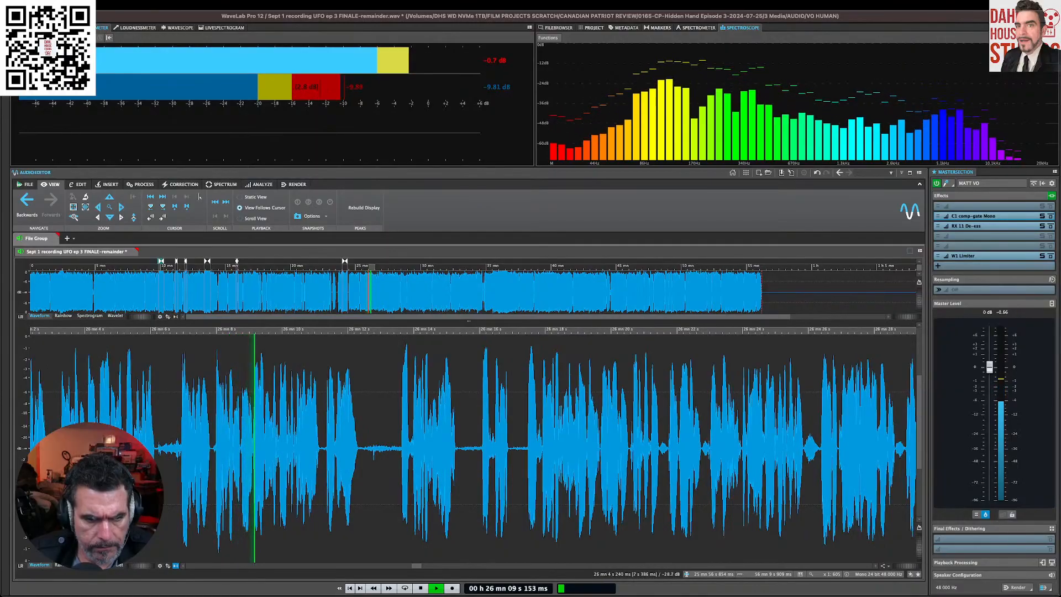
# Step: Delete the unwanted section of about 4.8 seconds from 26 mn 3 s 207 ms and play the join from 26 mn 2 s 791 ms
pyautogui.click(59, 445)
pyautogui.press('space')
pyautogui.press('space')
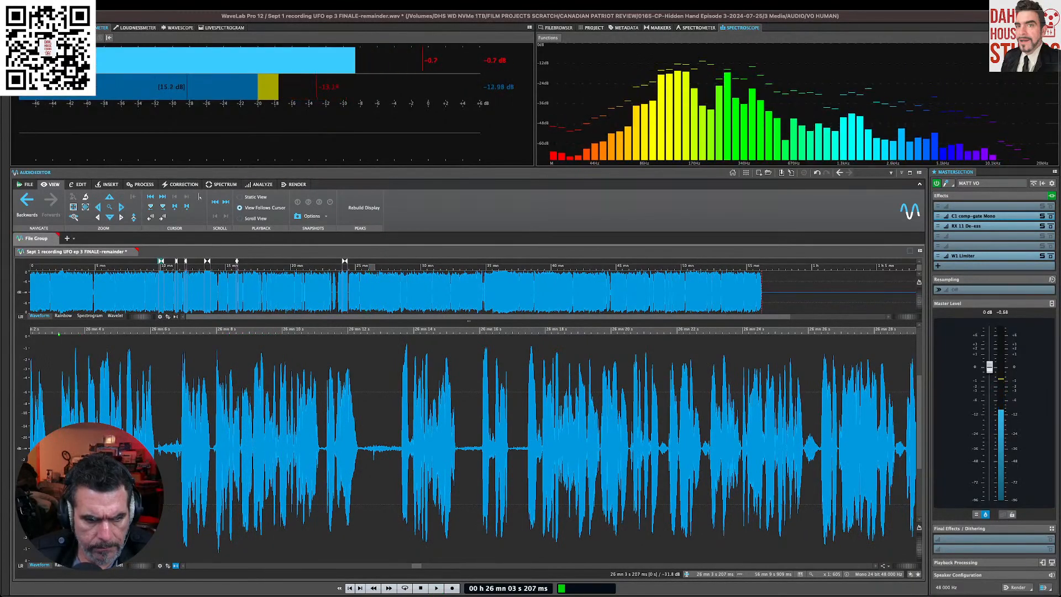
pyautogui.moveTo(59, 445); pyautogui.dragTo(217, 463)
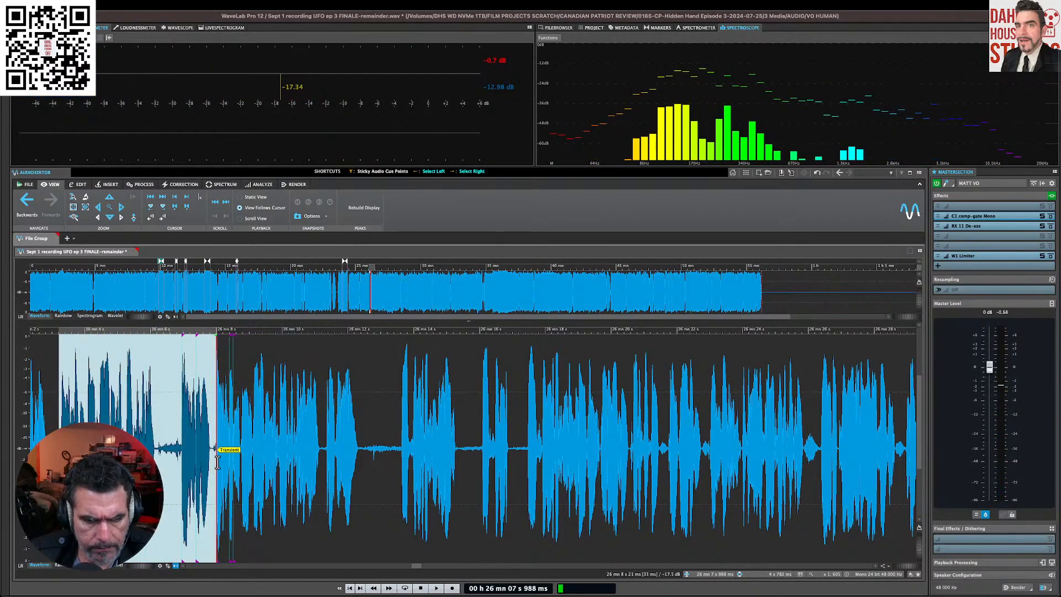
pyautogui.press('Delete')
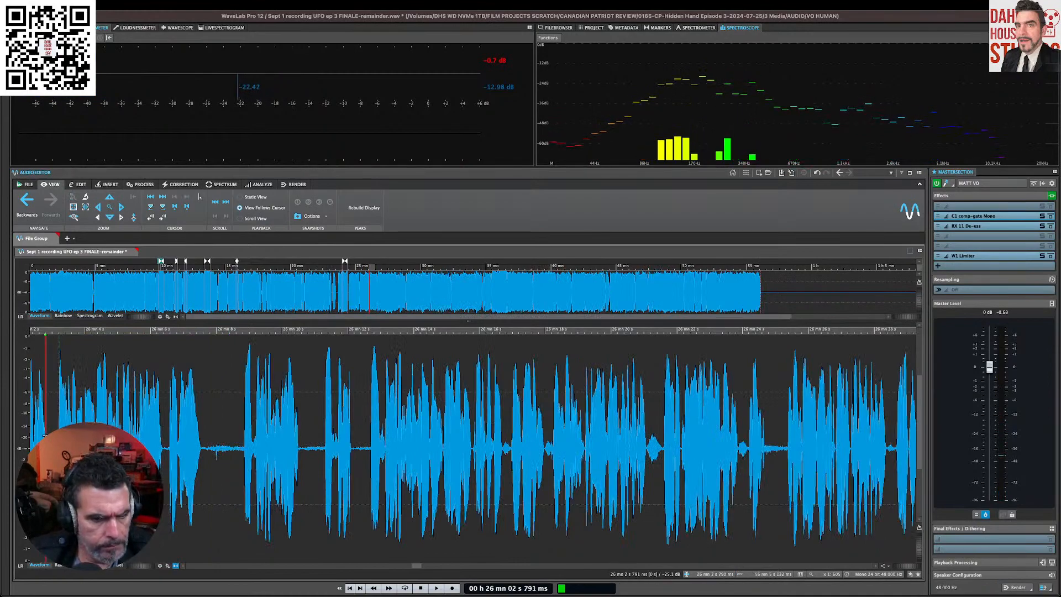
pyautogui.press('space')
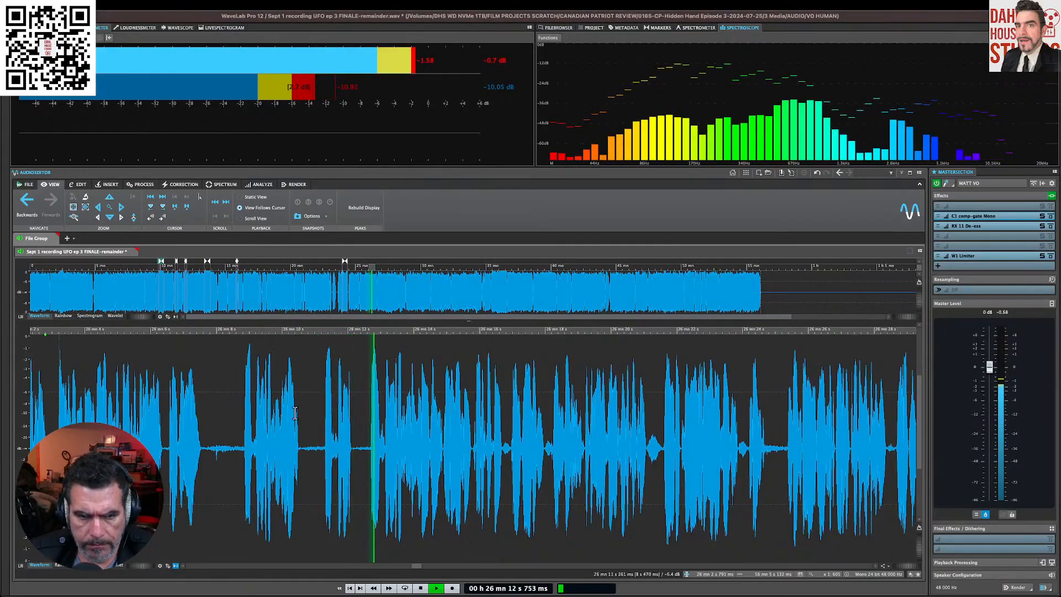
# Step: Delete the false starts spanning about 3.8 seconds from about 26 mn 8.8 s and play the join from 26 mn 8 s 210 ms
pyautogui.moveTo(243, 449); pyautogui.dragTo(370, 456)
pyautogui.press('Delete')
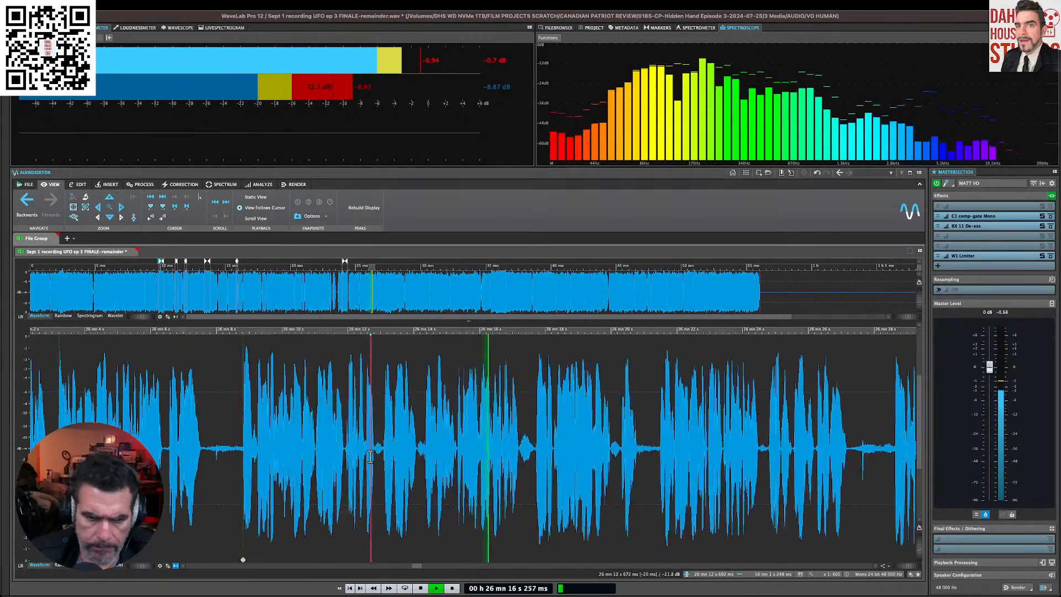
pyautogui.click(223, 425)
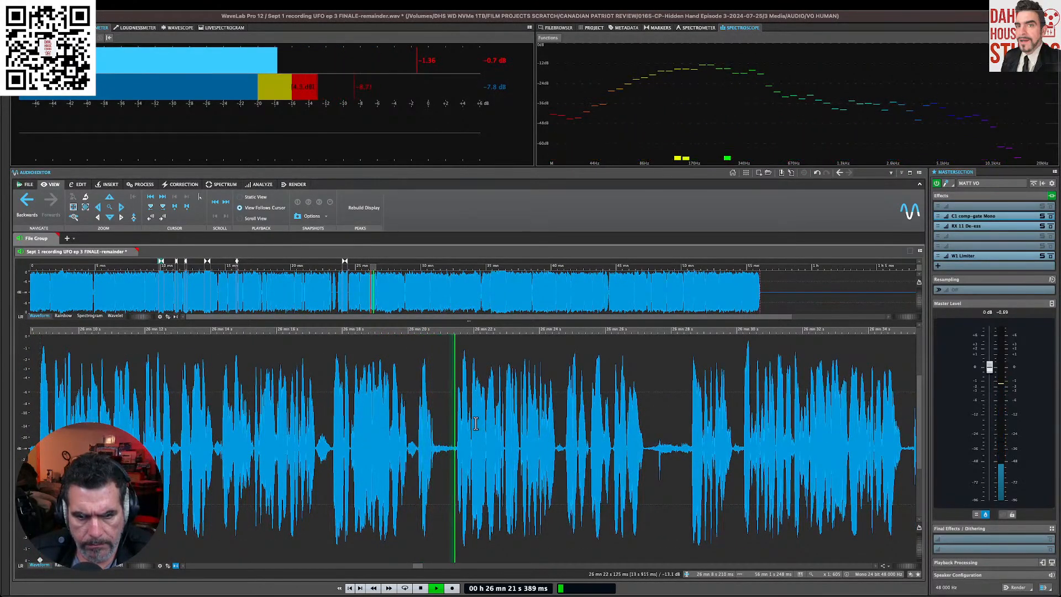
# Step: Delete the false start of about 1.2 seconds at 26 mn 20 s 247 ms and play the join from 26 mn 19 s 428 ms
pyautogui.moveTo(456, 441); pyautogui.dragTo(416, 448)
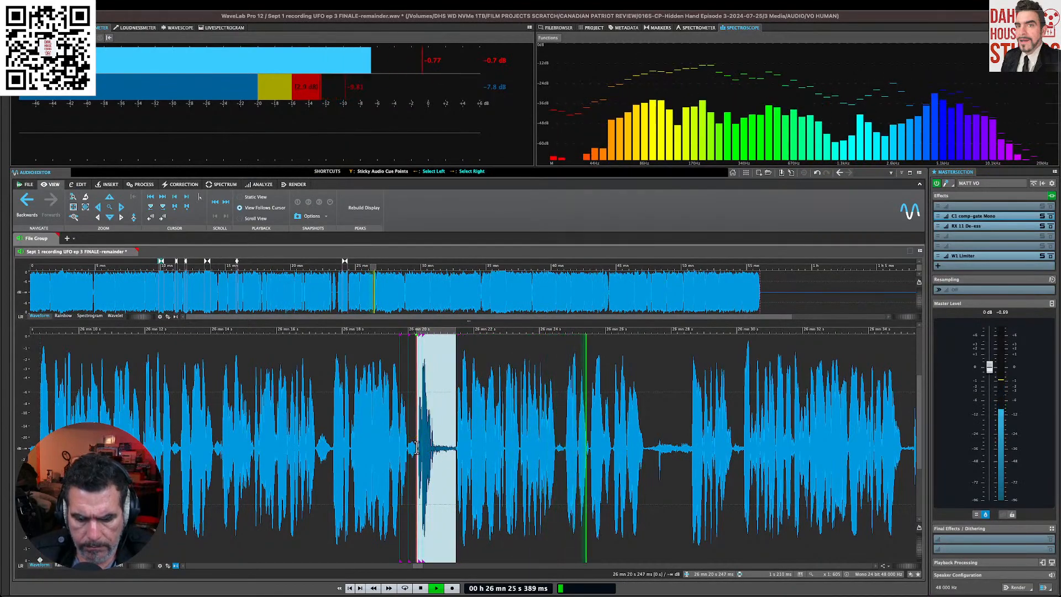
pyautogui.press('Delete')
pyautogui.click(389, 439)
pyautogui.press('space')
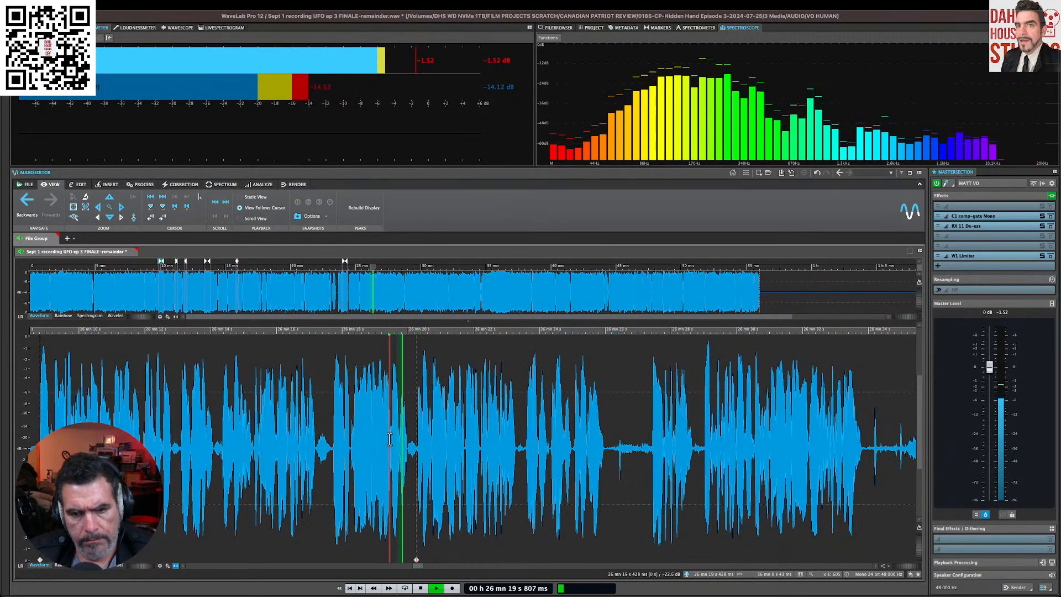
pyautogui.press('space')
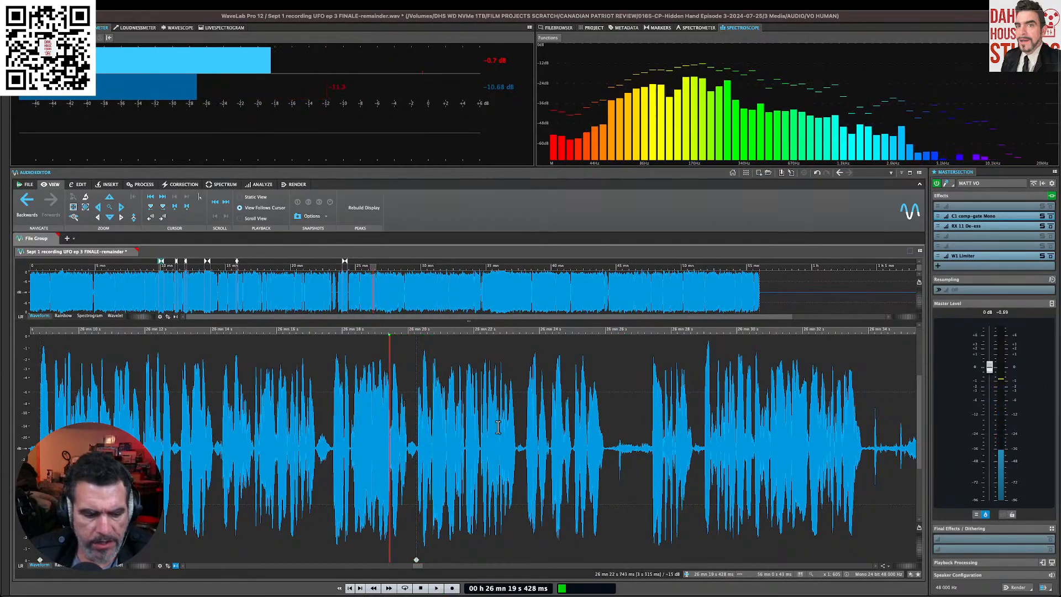
pyautogui.press('space')
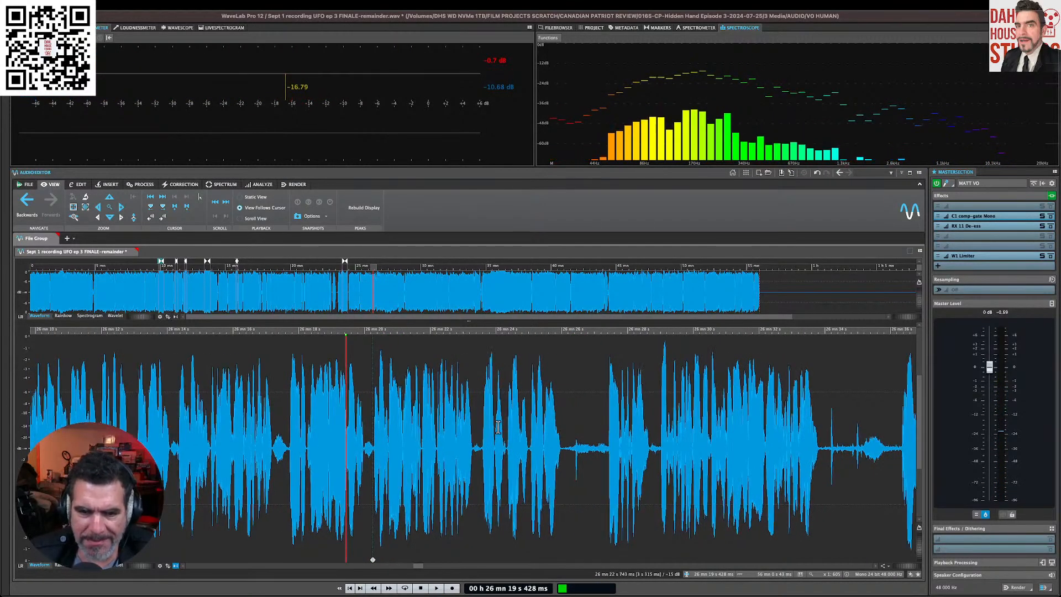
pyautogui.click(352, 429)
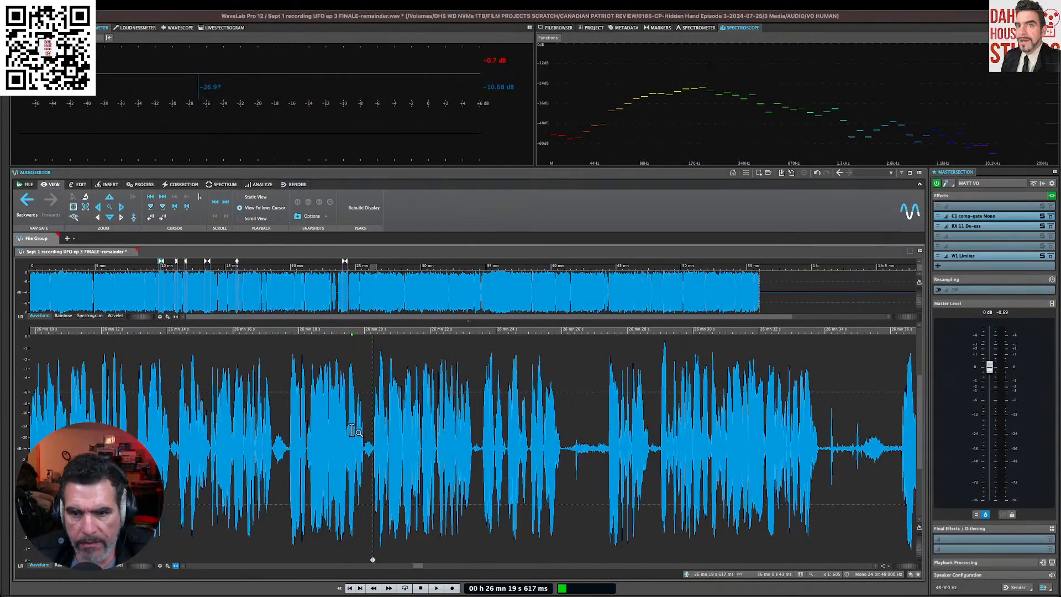
pyautogui.press('super+Tab')
pyautogui.press('super+Tab')
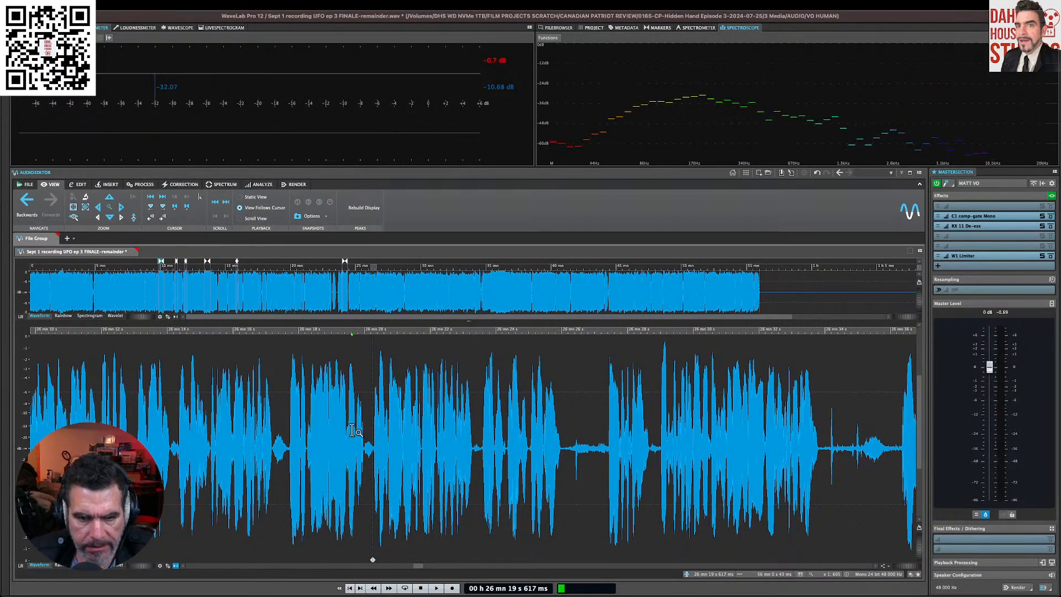
# Step: Play from 26 mn 19 s 617 ms and silence the noisy pause of about 2.1 seconds from about 26 mn 34 s
pyautogui.press('space')
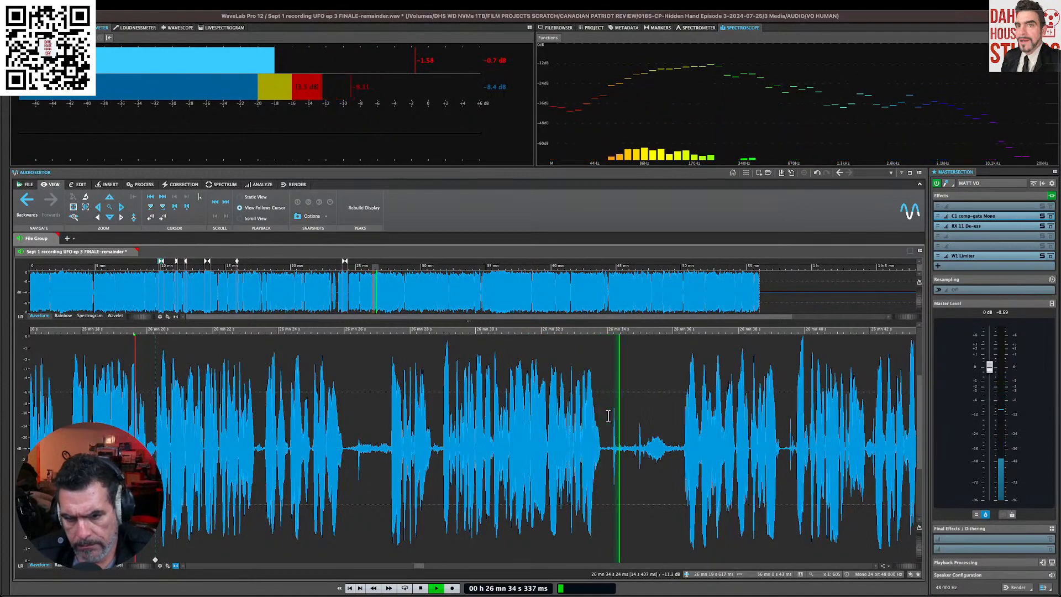
pyautogui.moveTo(608, 415); pyautogui.dragTo(675, 435)
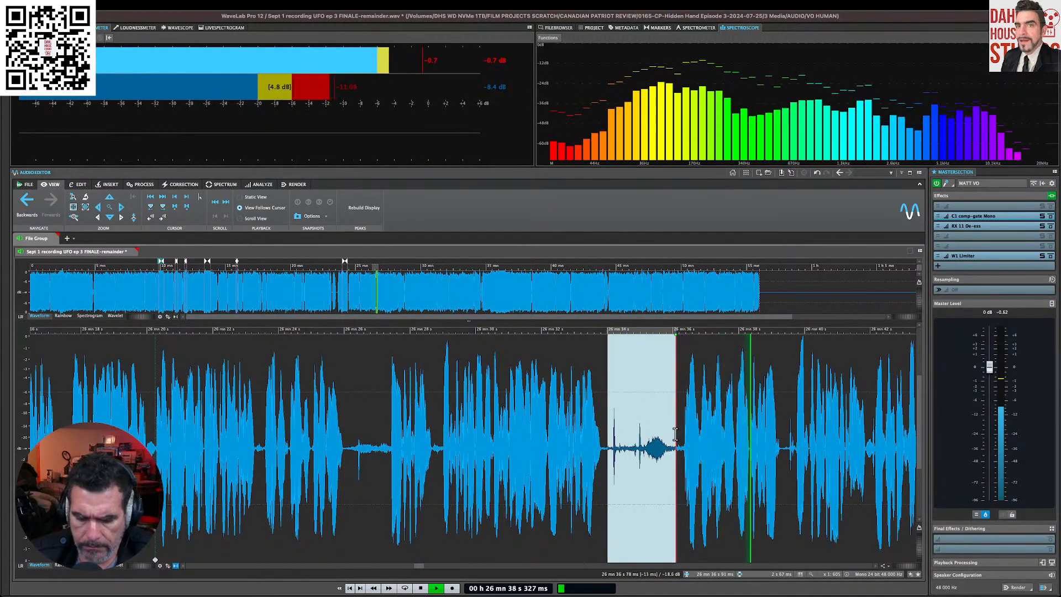
pyautogui.hotkey('ctrl', 'm')
pyautogui.press('space')
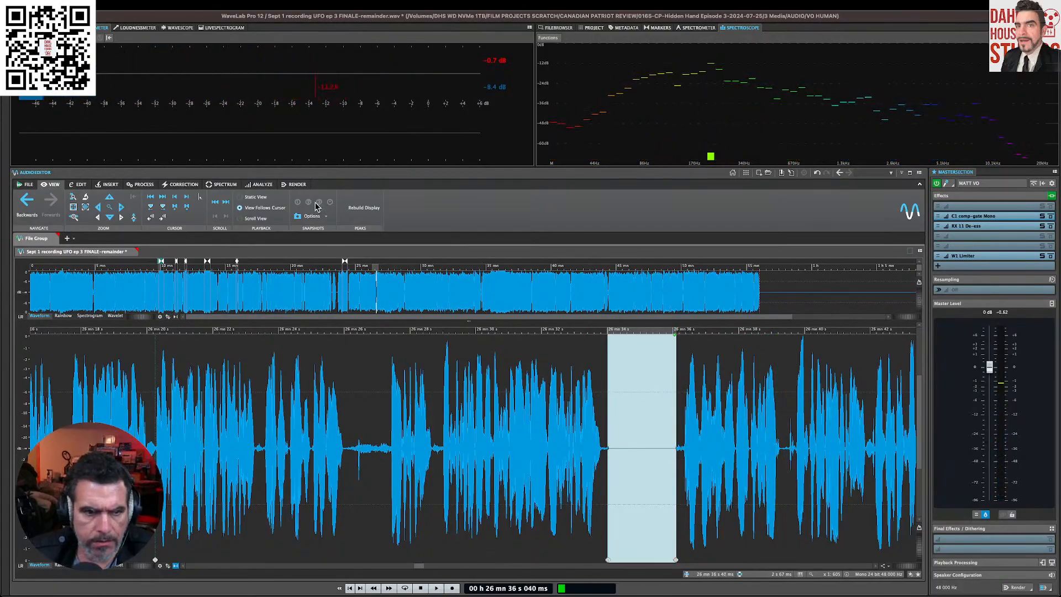
# Step: Insert a white region start marker at 26 mn 36 s 40 ms and play on from 26 mn 36 s 91 ms
pyautogui.click(109, 184)
pyautogui.click(135, 197)
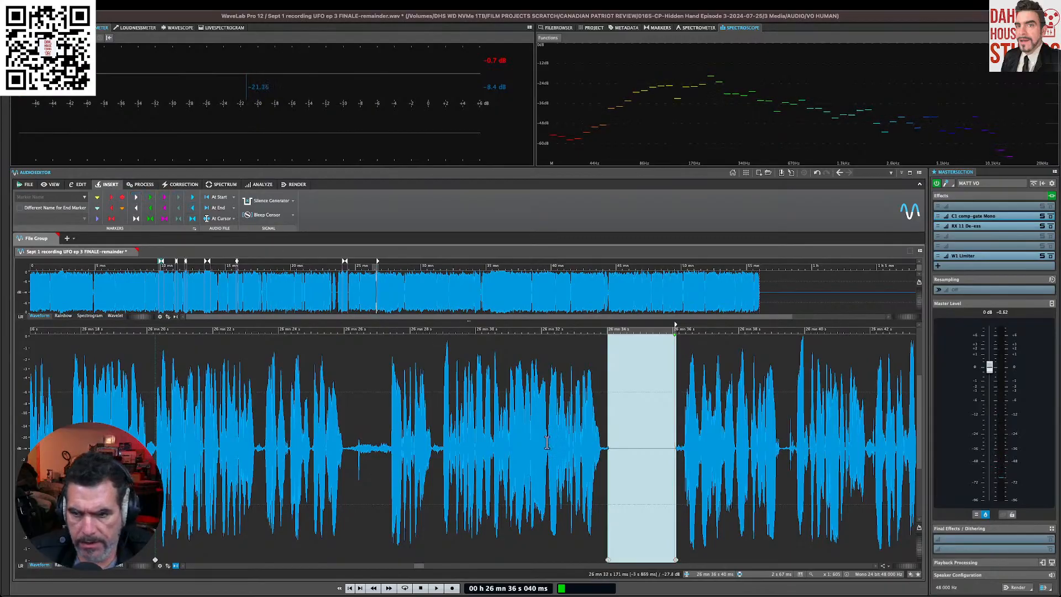
pyautogui.scroll(-5, 545, 445)
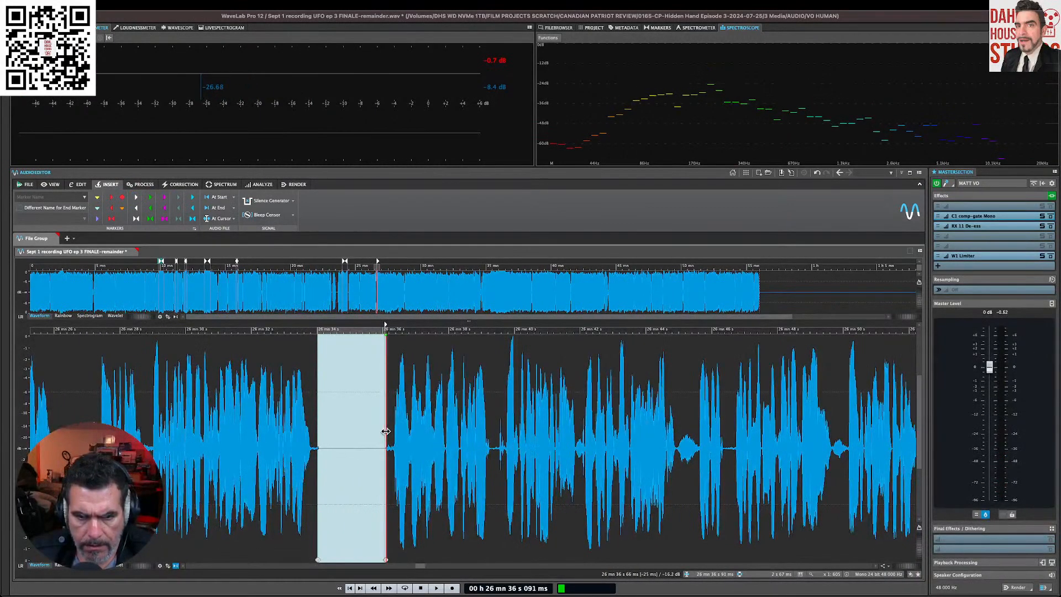
pyautogui.press('space')
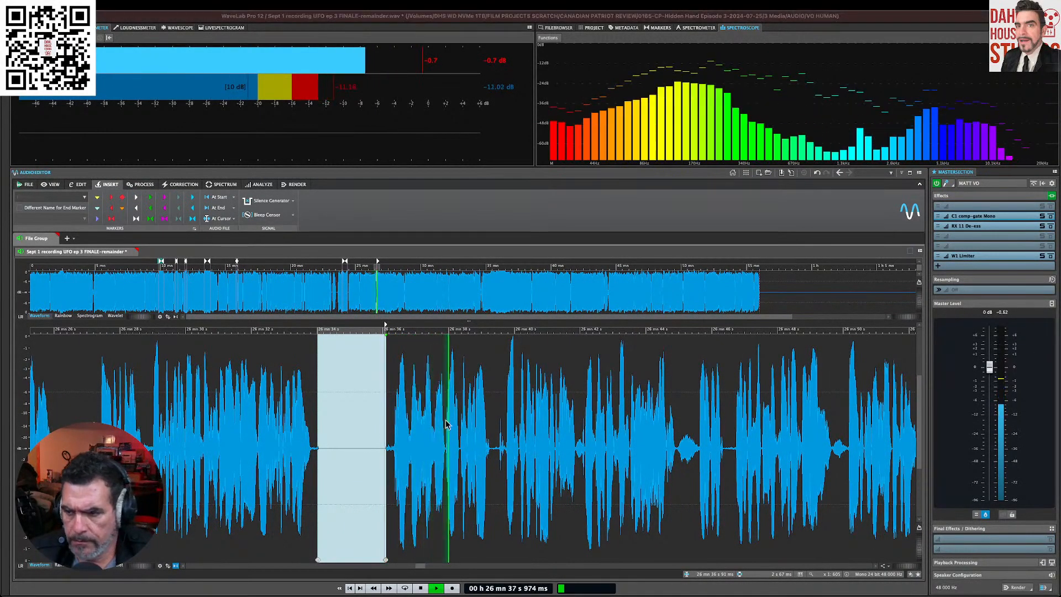
# Step: Delete the false start of about 1.1 seconds from about 26 mn 45.6 s and check the join by playing from 26 mn 46 s 653 ms
pyautogui.click(704, 385)
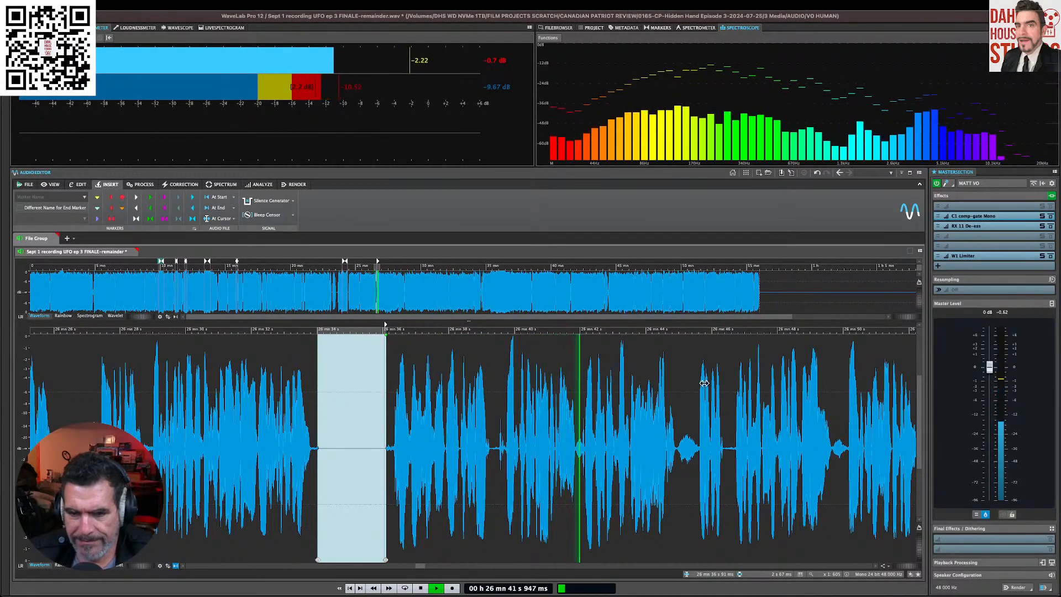
pyautogui.hscroll(3, 601, 405)
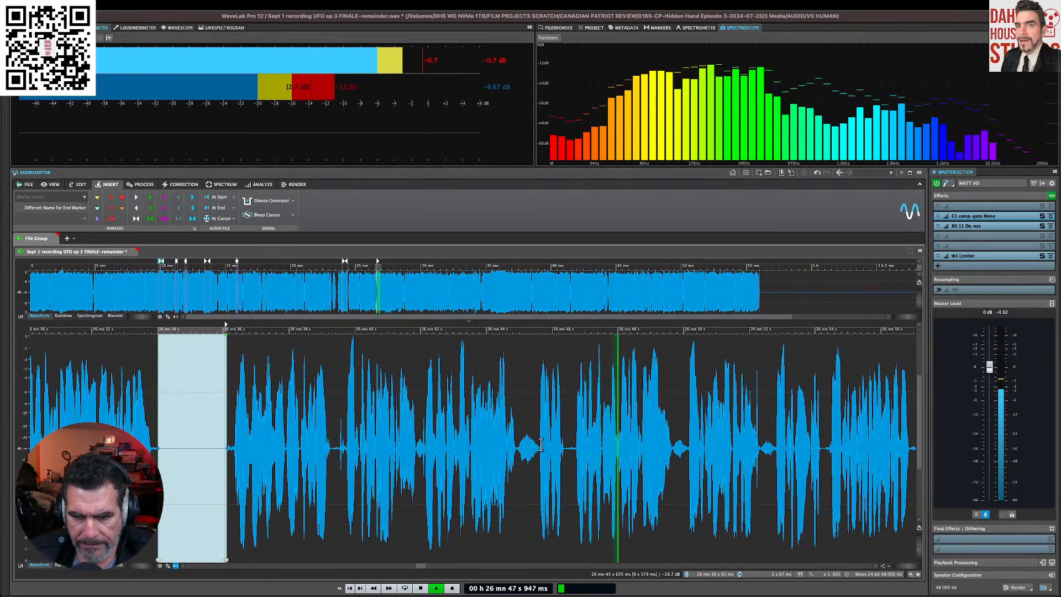
pyautogui.moveTo(540, 449); pyautogui.dragTo(571, 451)
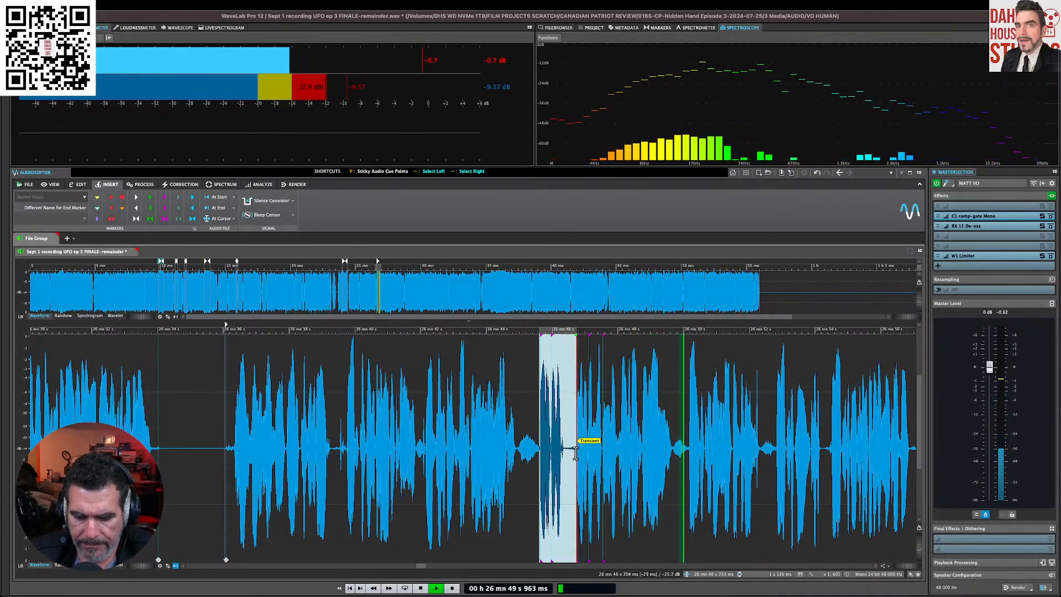
pyautogui.press('Delete')
pyautogui.click(574, 452)
pyautogui.press('space')
pyautogui.press('space')
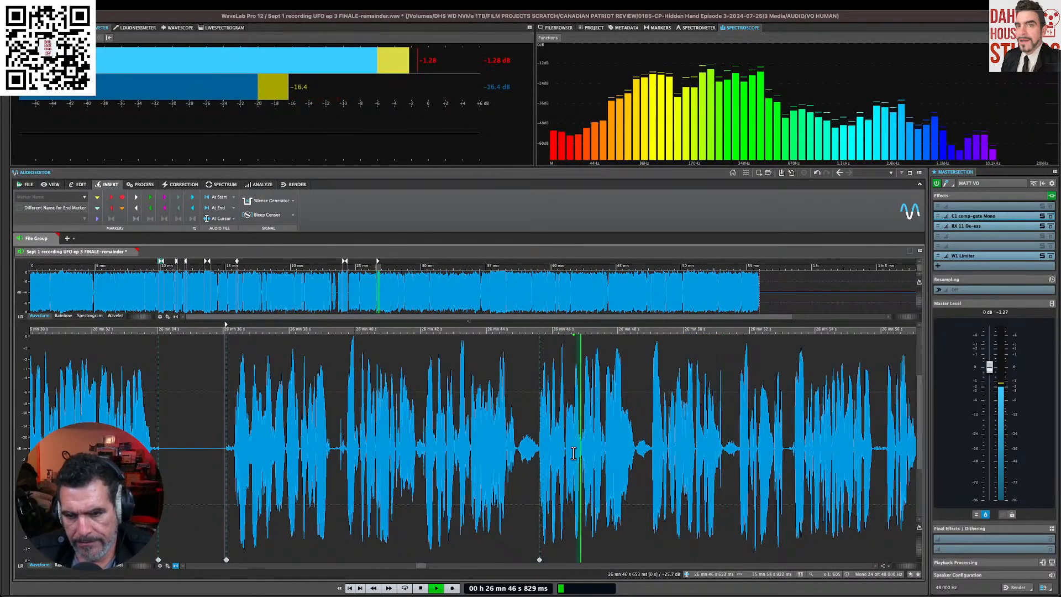
pyautogui.hscroll(3, 574, 452)
pyautogui.hscroll(2, 574, 452)
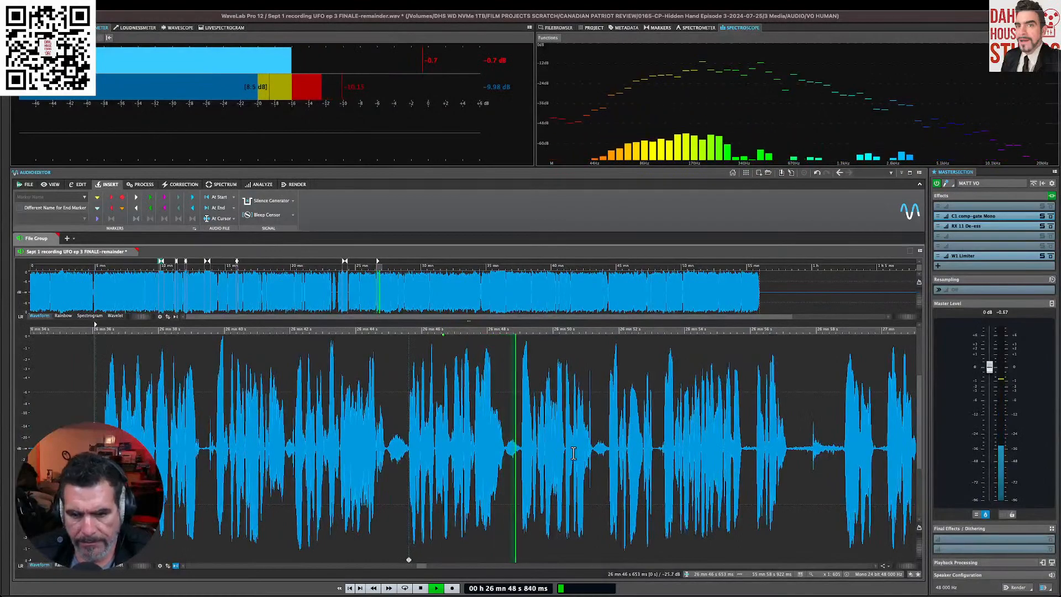
# Step: Delete the unwanted take of about 1.6 seconds from about 26 mn 51.7 s and play the join from 26 mn 51 s 153 ms
pyautogui.hscroll(4, 573, 452)
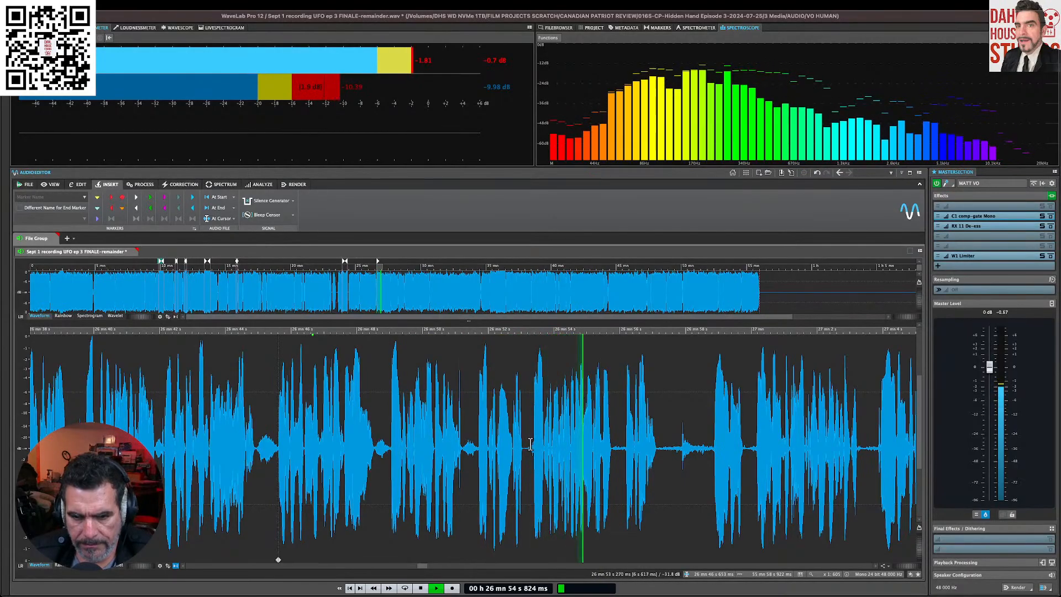
pyautogui.moveTo(531, 442); pyautogui.dragTo(484, 446)
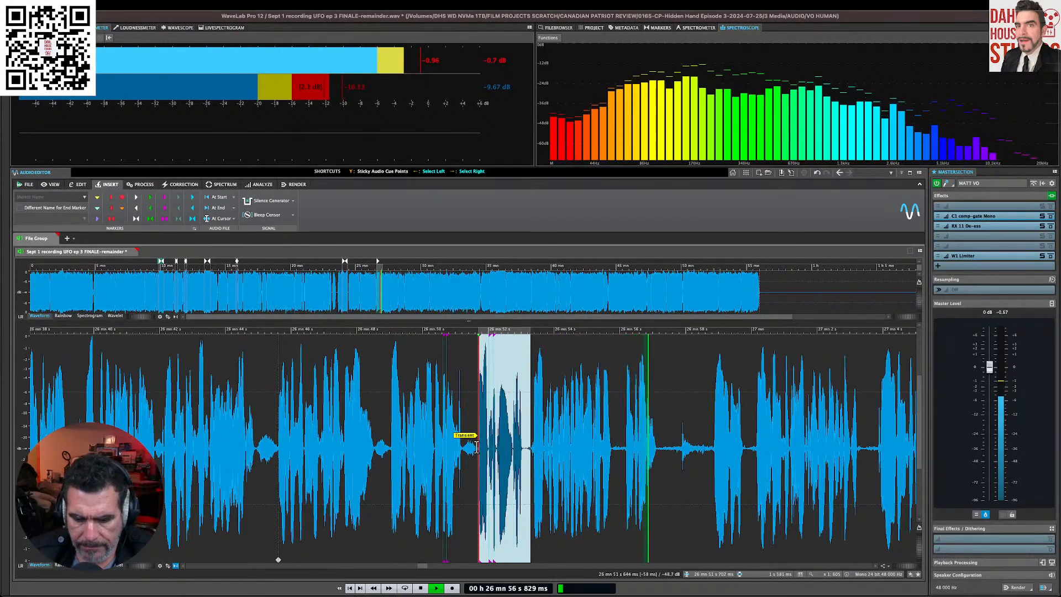
pyautogui.click(470, 442)
pyautogui.click(460, 431)
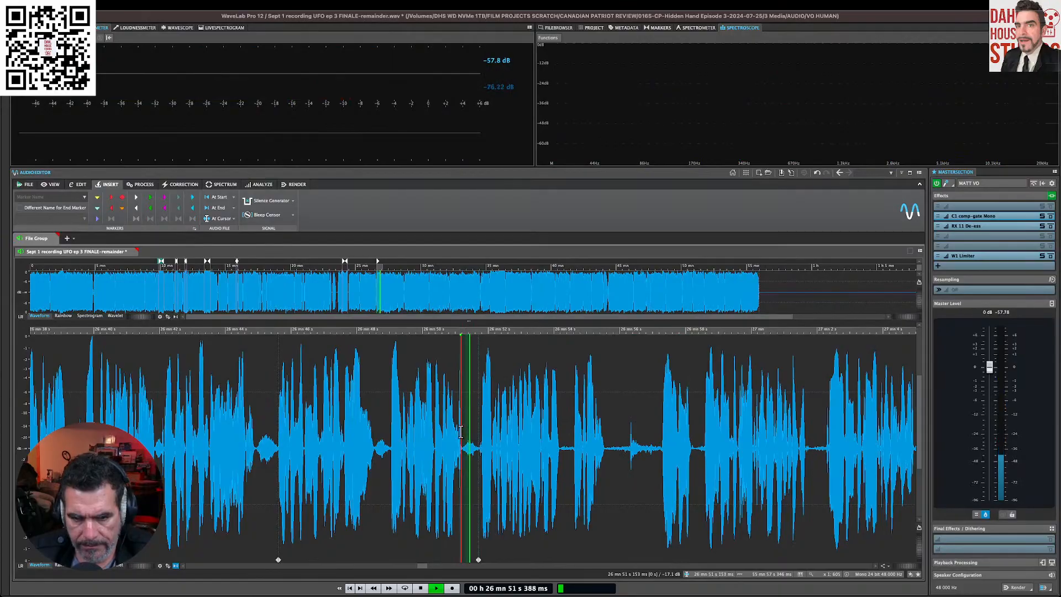
# Step: Play from 26 mn 55 s 199 ms, insert a white region end marker at 26 mn 56 s 119 ms and resume playback
pyautogui.click(593, 397)
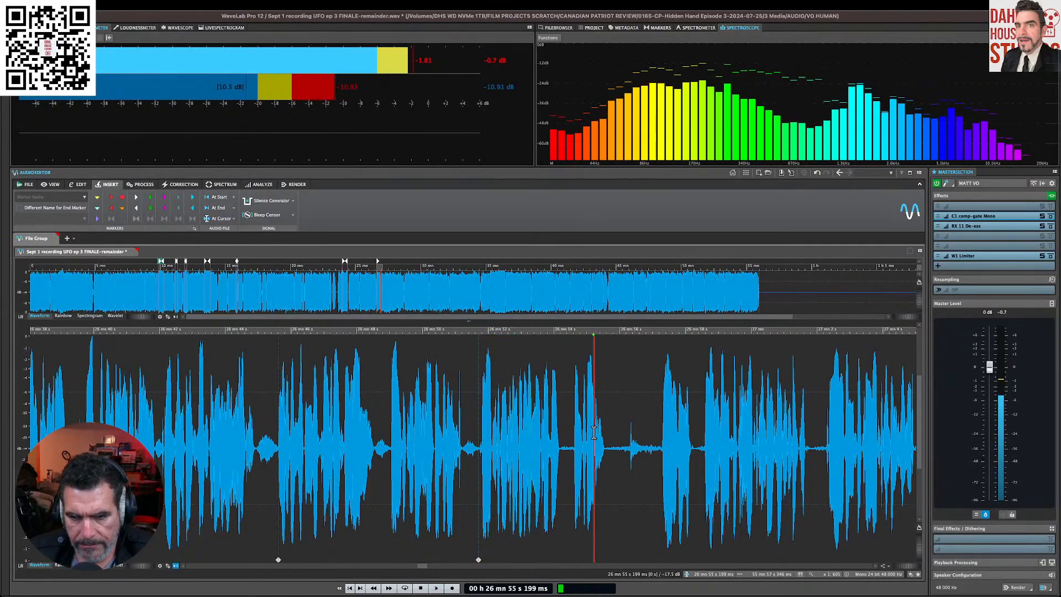
pyautogui.press('space')
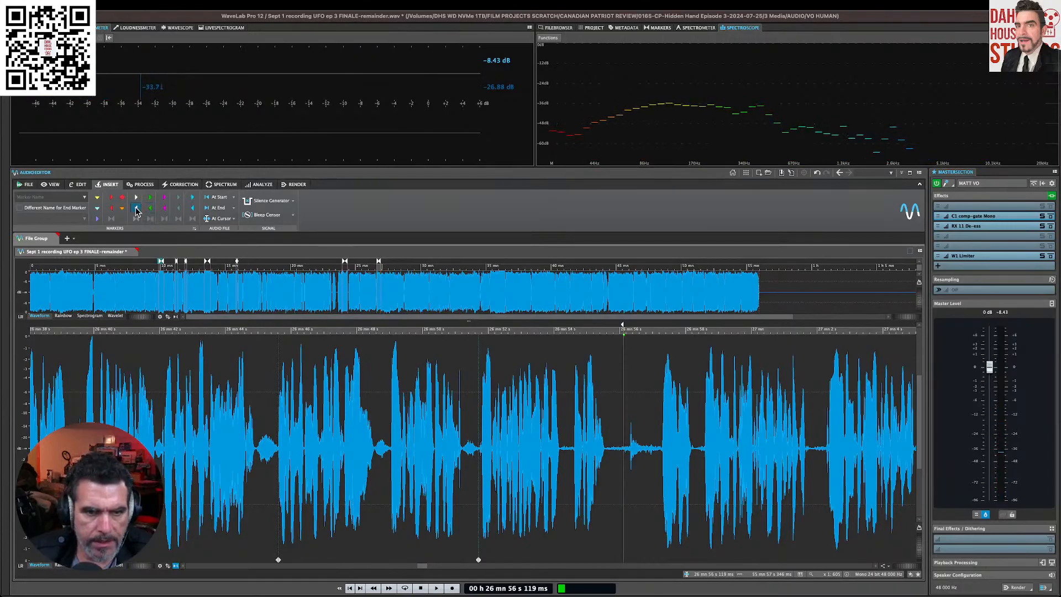
pyautogui.press('space')
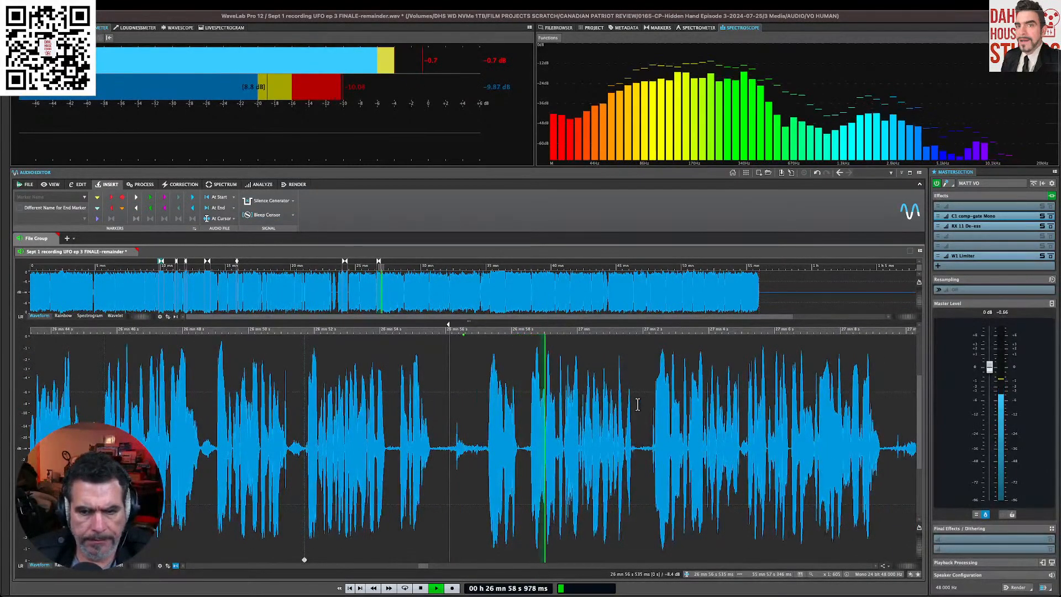
# Step: Delete the unwanted take of about 5 seconds from about 26 mn 57.3 s, play on and stop at 27 mn 4 s 866 ms
pyautogui.moveTo(529, 446); pyautogui.dragTo(650, 465)
pyautogui.press('Delete')
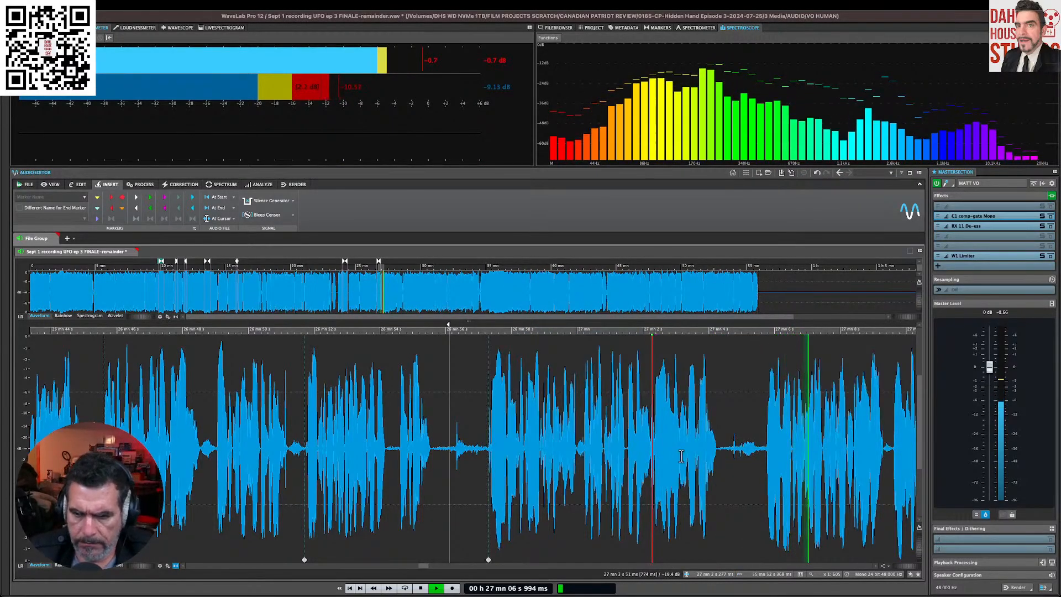
pyautogui.click(699, 401)
pyautogui.press('space')
pyautogui.press('space')
pyautogui.press('space')
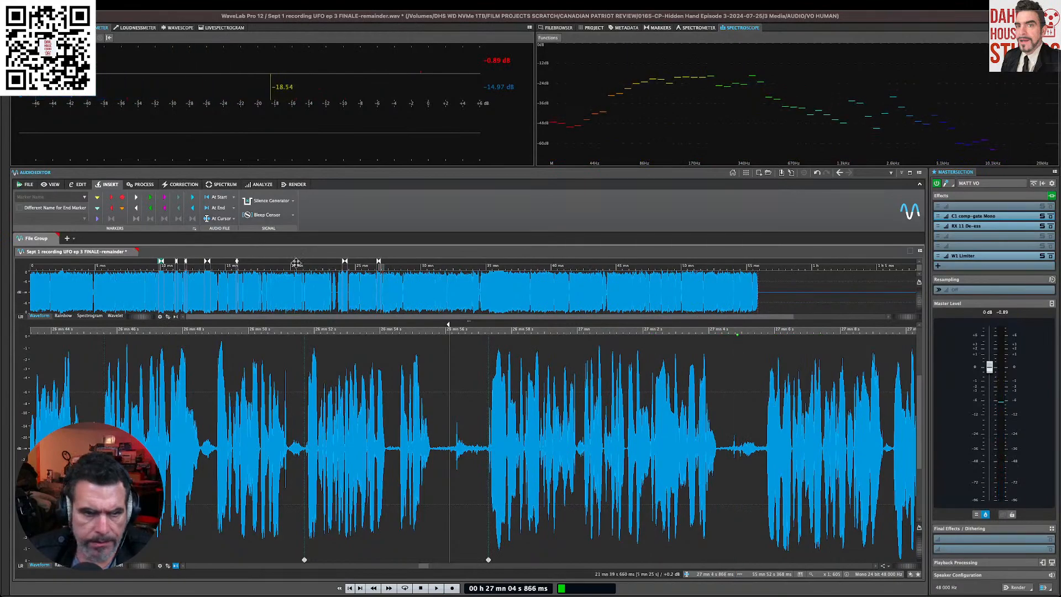
# Step: Insert a white region start marker at 27 mn 4 s 866 ms and save the audio file
pyautogui.click(137, 197)
pyautogui.hscroll(10, 519, 396)
pyautogui.hscroll(-2, 519, 396)
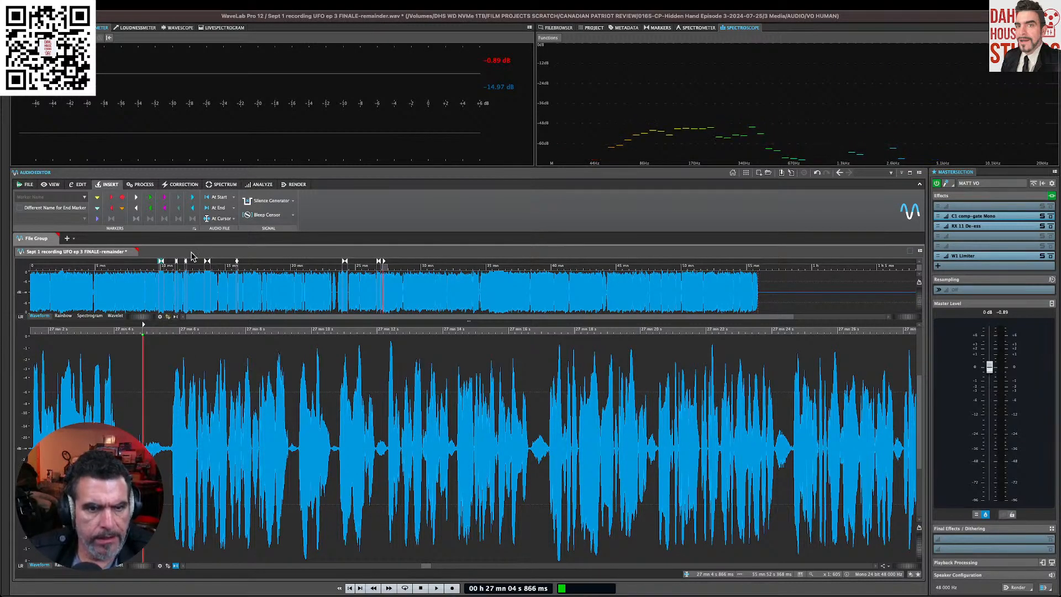
pyautogui.hotkey('ctrl', 's')
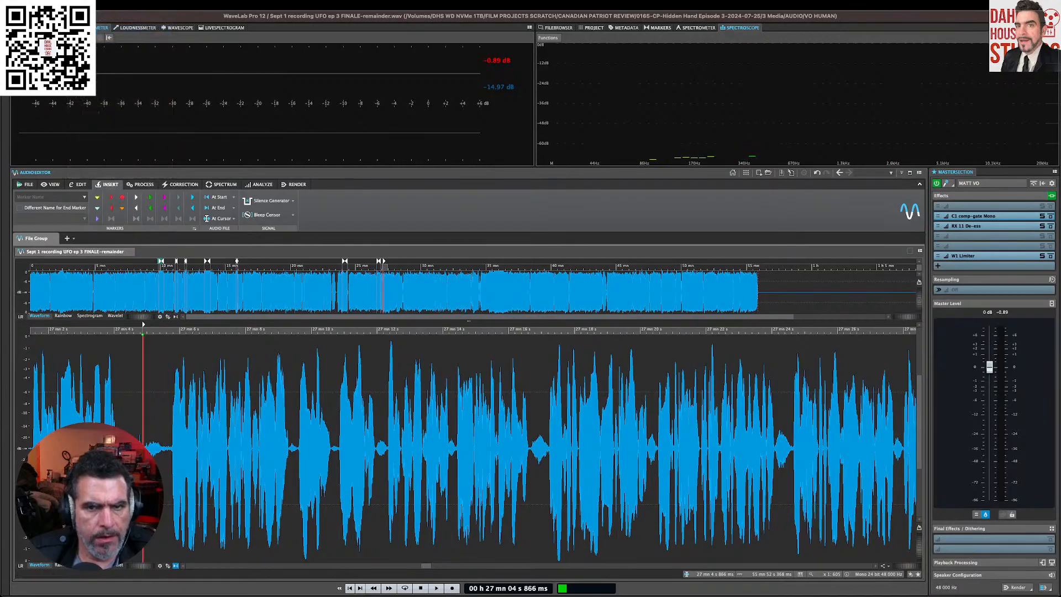
# Step: Start creating a new custom stereo audio montage with a sample rate of 48 000 Hz
pyautogui.hotkey('ctrl', 'n')
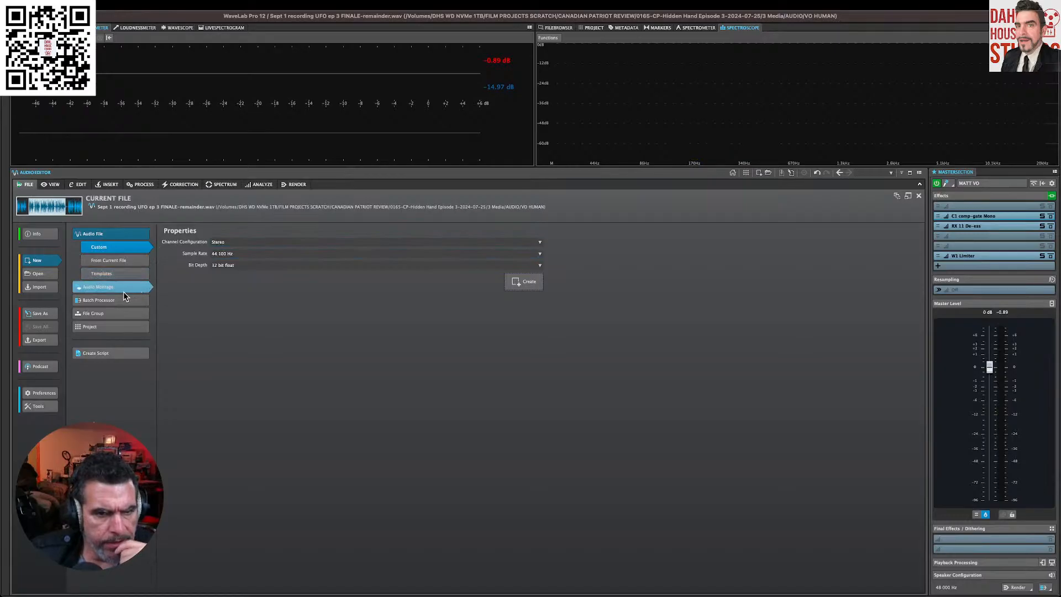
pyautogui.click(105, 287)
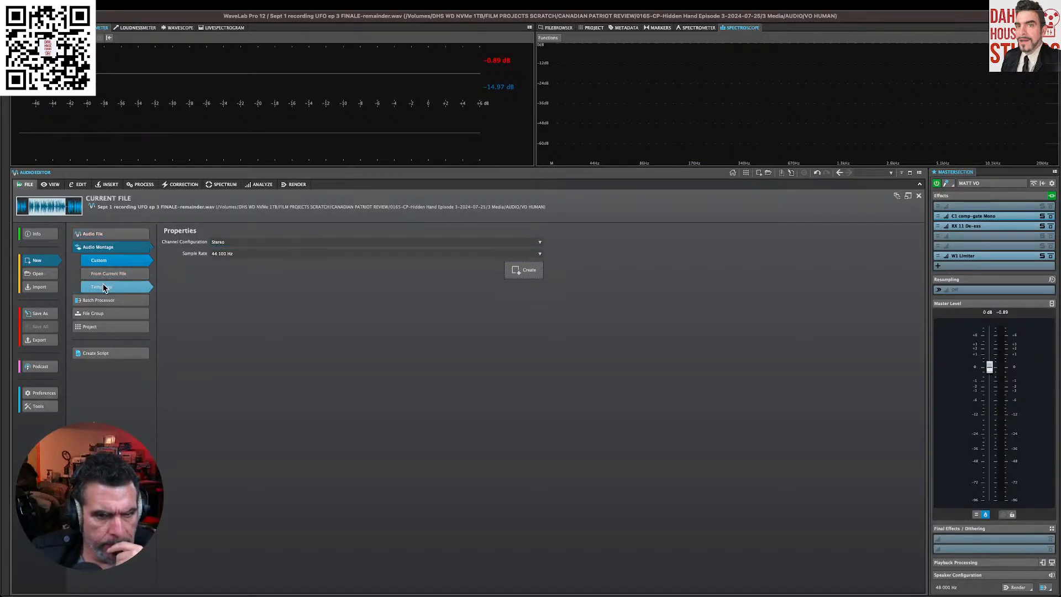
pyautogui.click(255, 255)
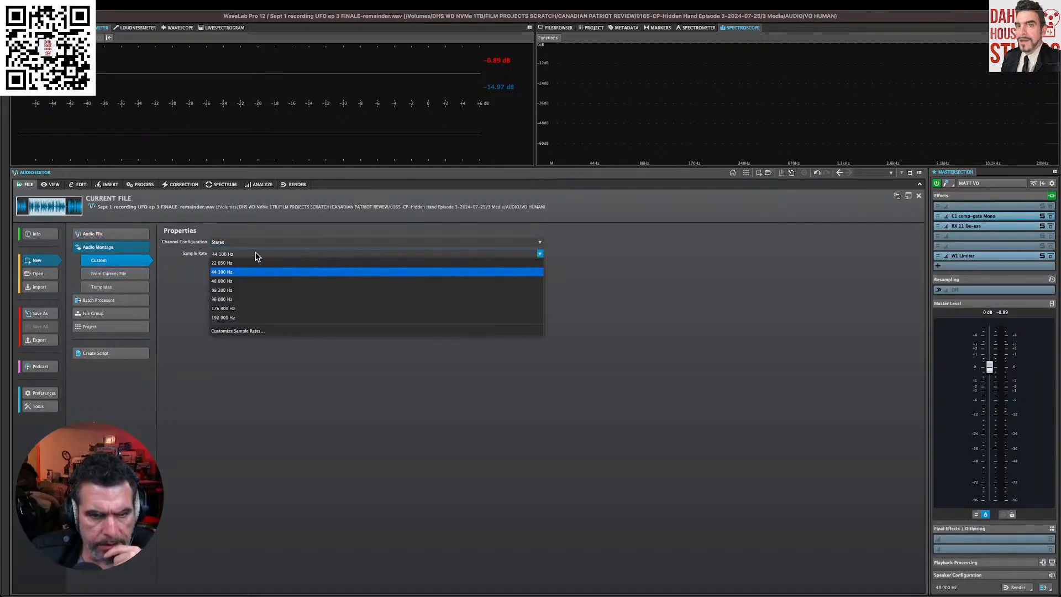
pyautogui.click(243, 283)
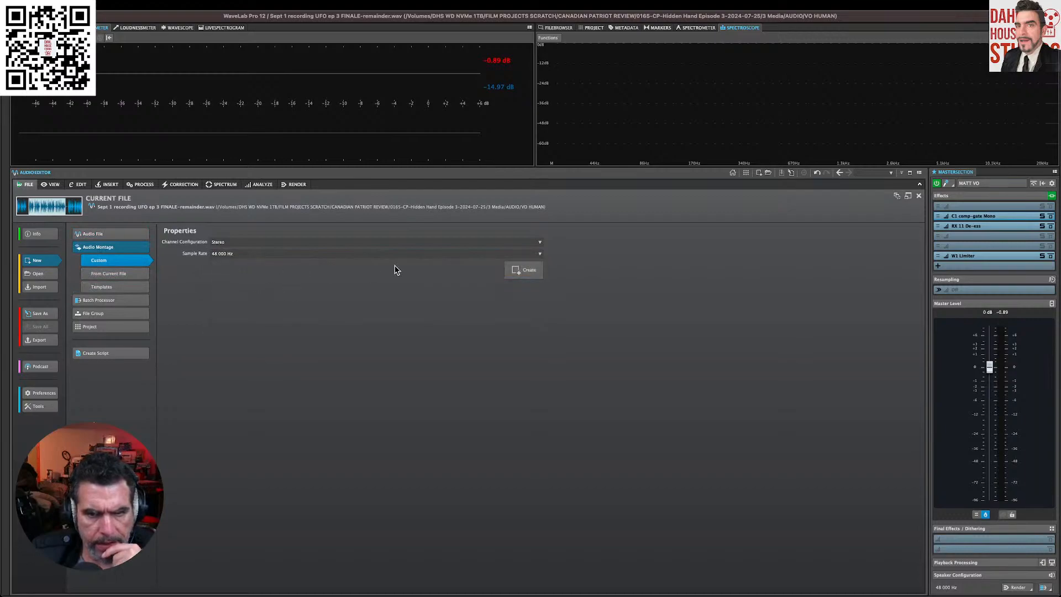
pyautogui.click(522, 271)
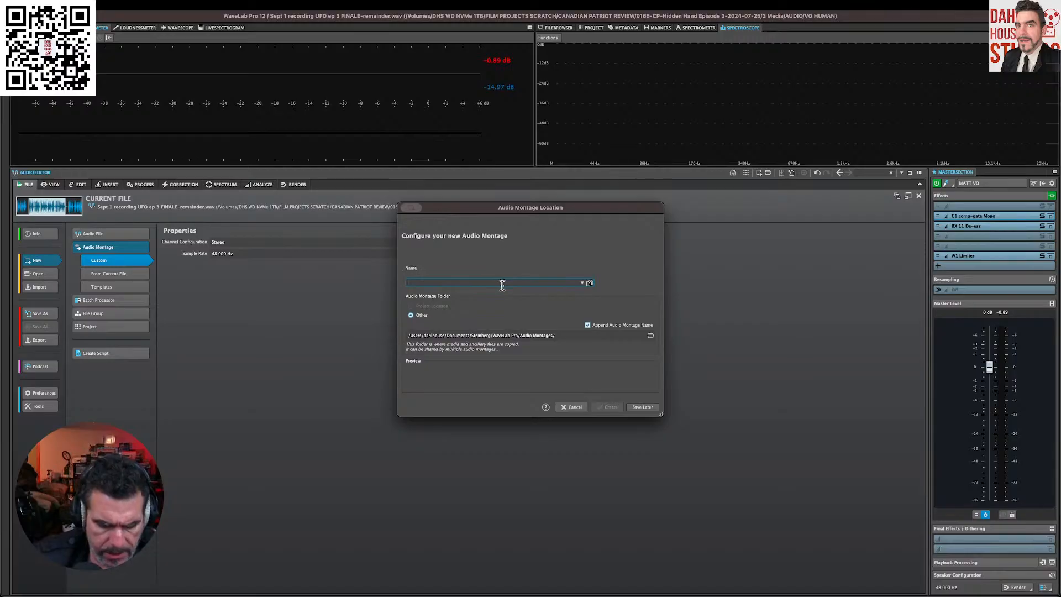
pyautogui.write('MATT')
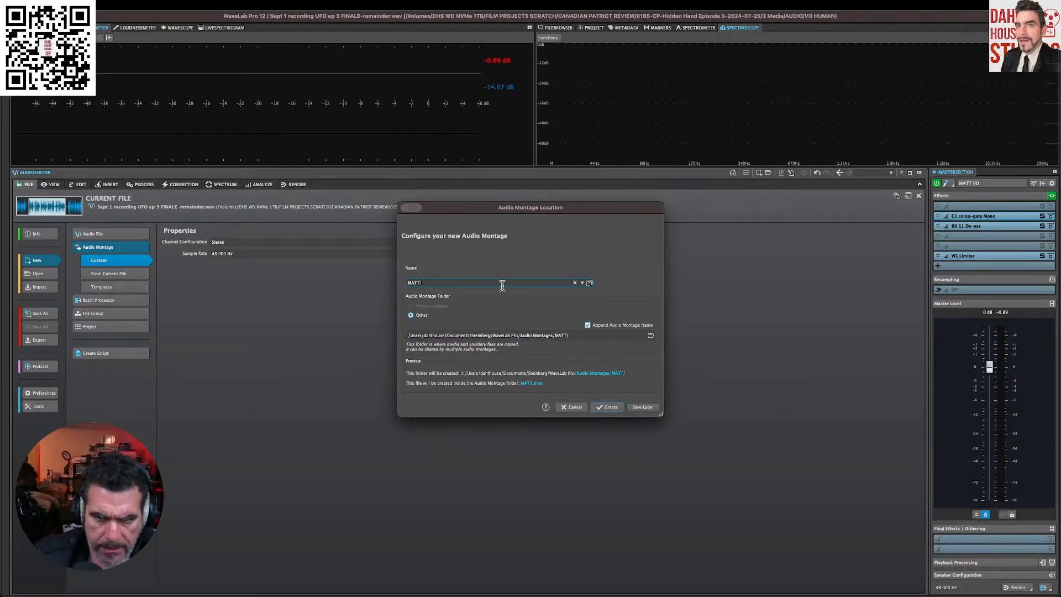
pyautogui.press('BackSpace')
pyautogui.press('BackSpace')
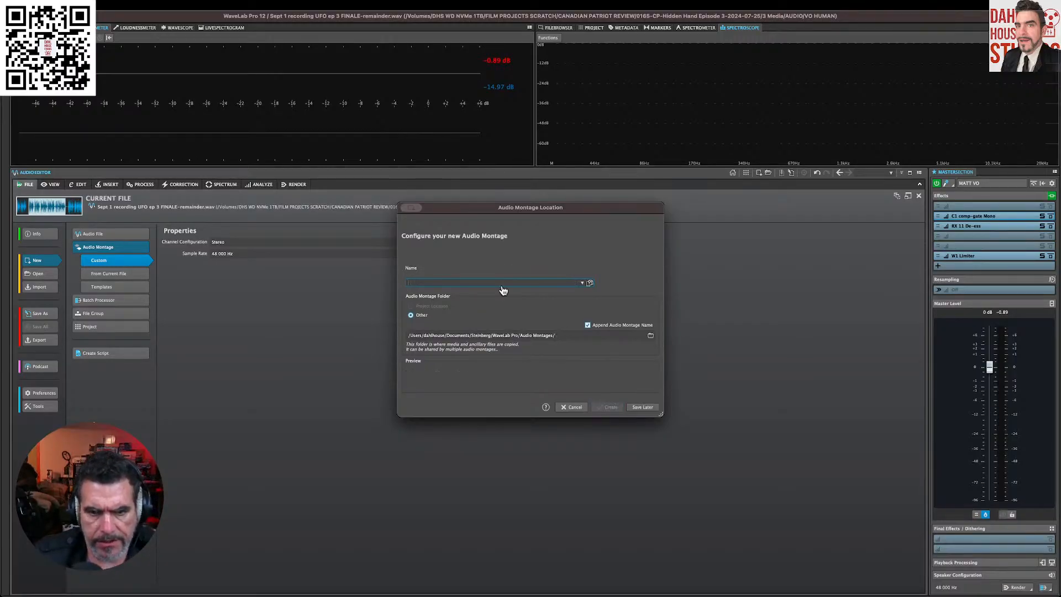
# Step: Name the new audio montage "0165-CP-Hidden Hand Episode 3-VO-REDO"
pyautogui.press('super+Tab')
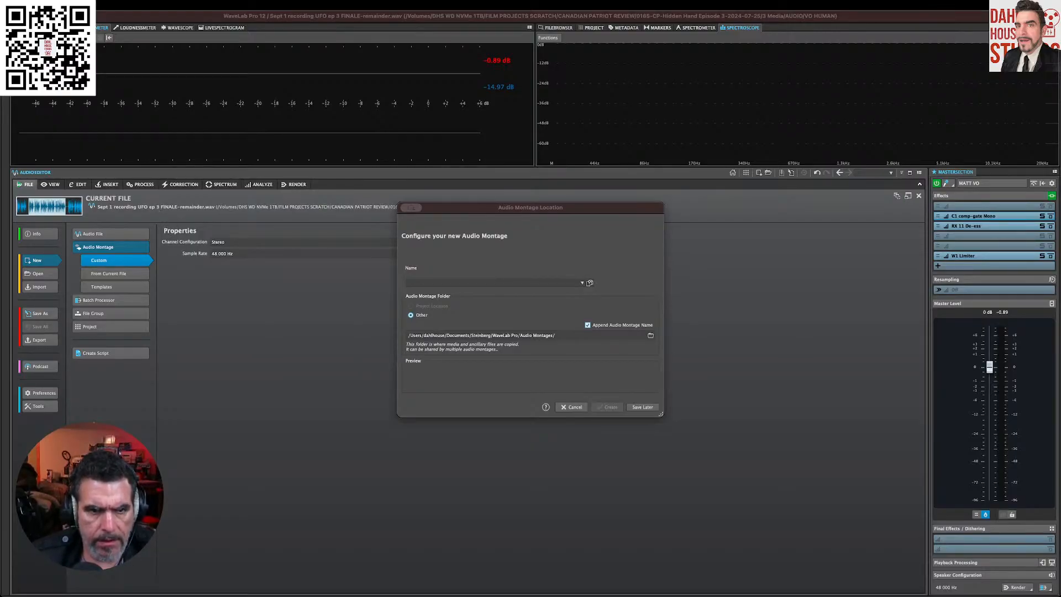
pyautogui.press('super+Tab')
pyautogui.write('0165-CP-Hidden Hand Episode 3-2024-07-25')
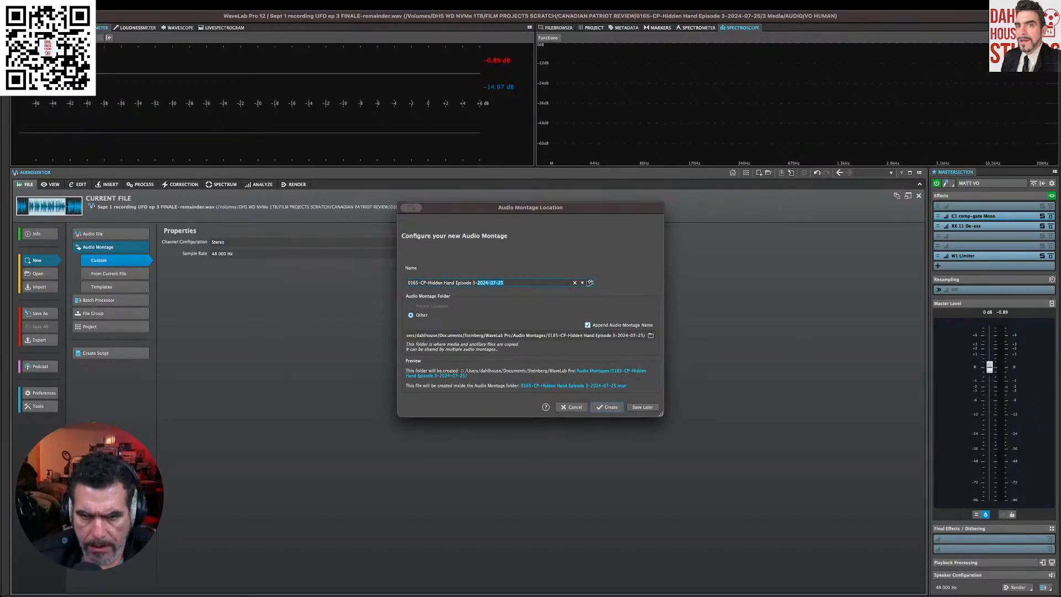
pyautogui.write('VO-REDO')
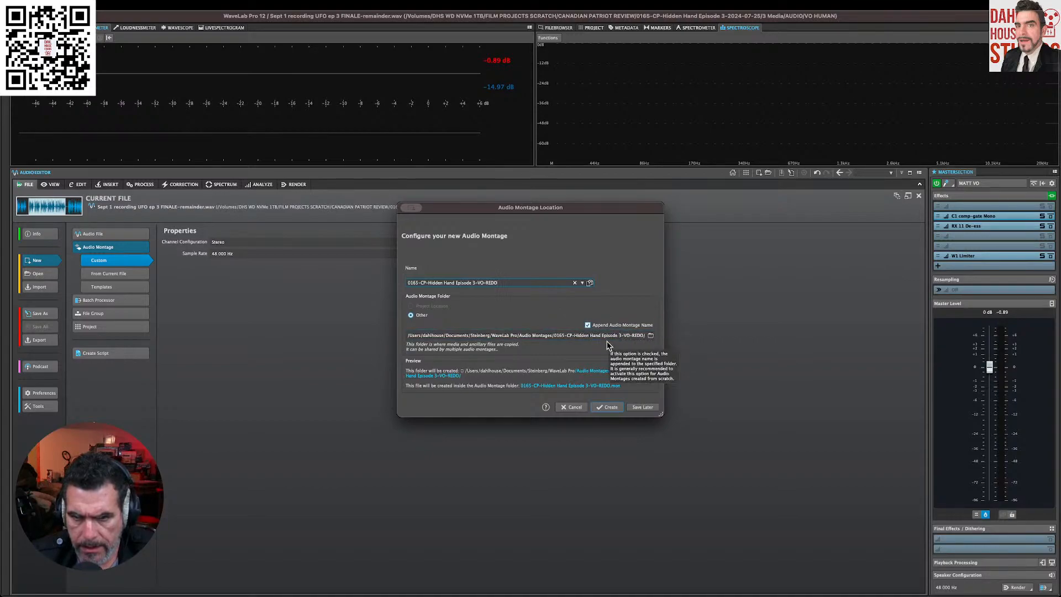
# Step: Browse for the montage's destination with the standard file selector and open the project folder 0165-CP-Hidden Hand Episode 3-2024-07-25
pyautogui.click(651, 335)
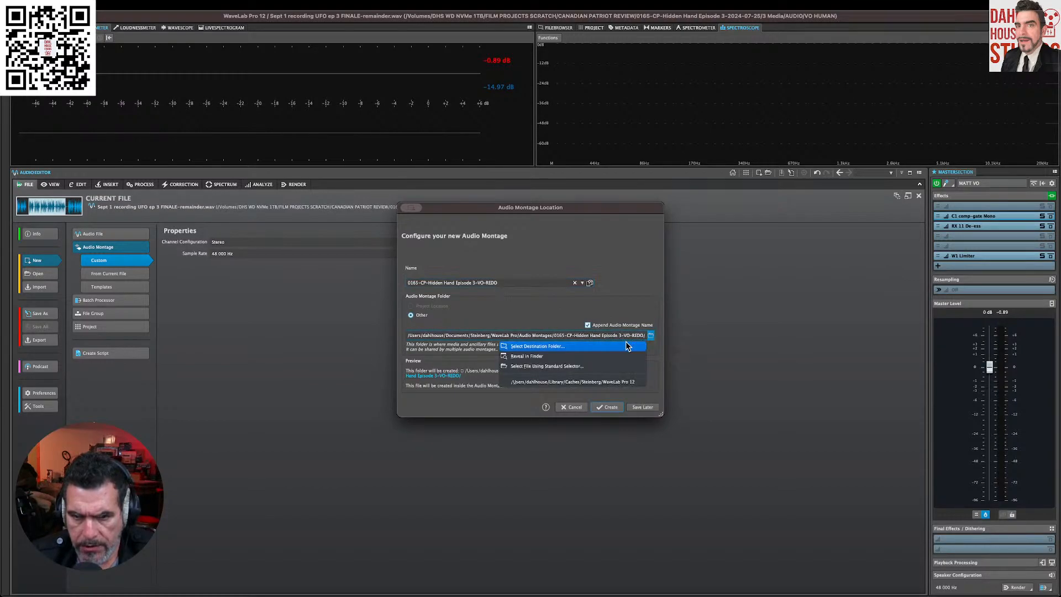
pyautogui.click(616, 365)
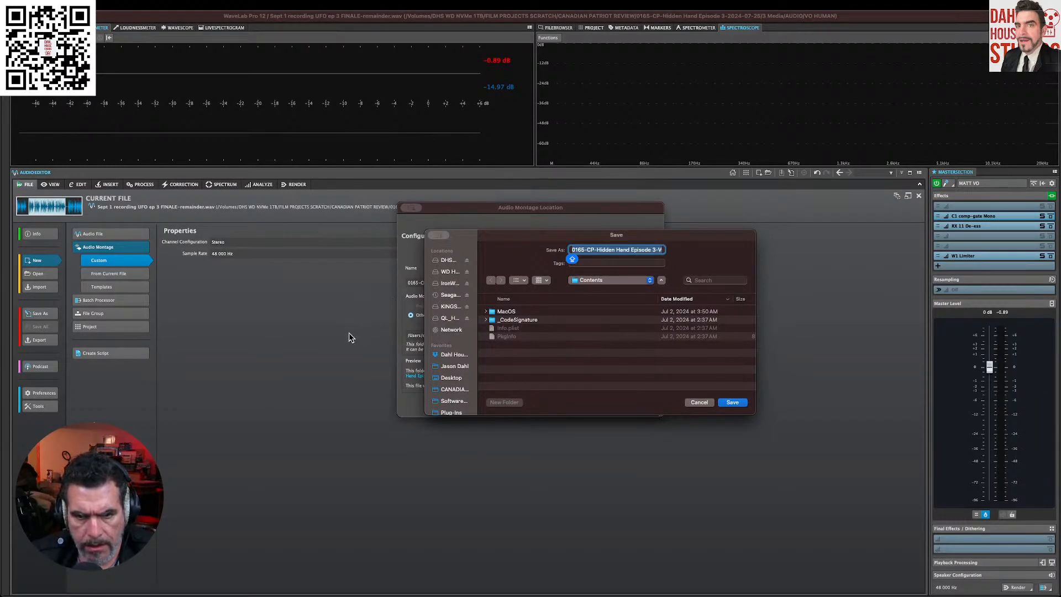
pyautogui.click(340, 317)
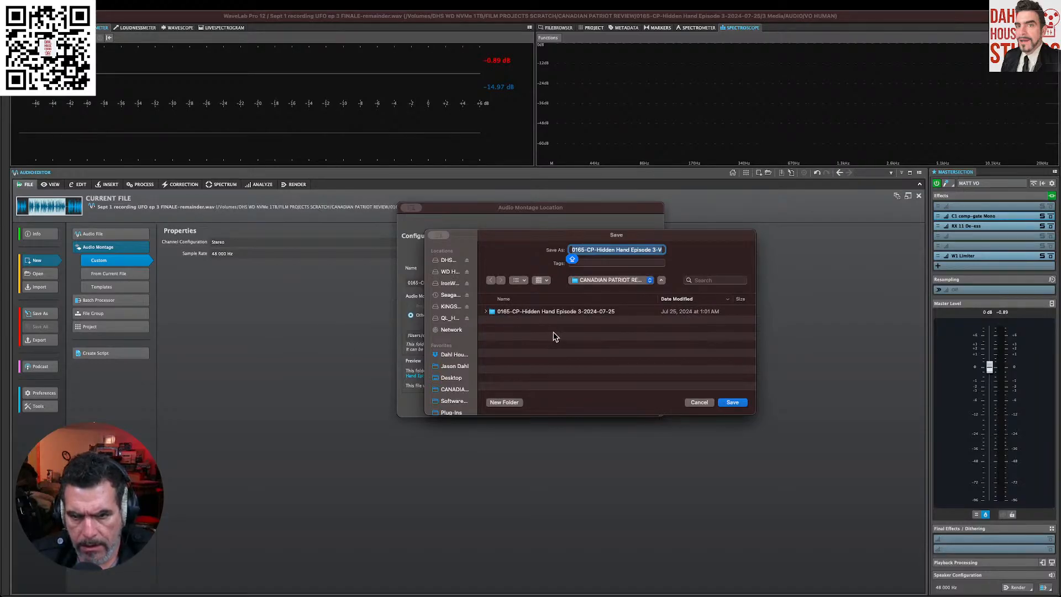
pyautogui.doubleClick(560, 313)
pyautogui.doubleClick(528, 327)
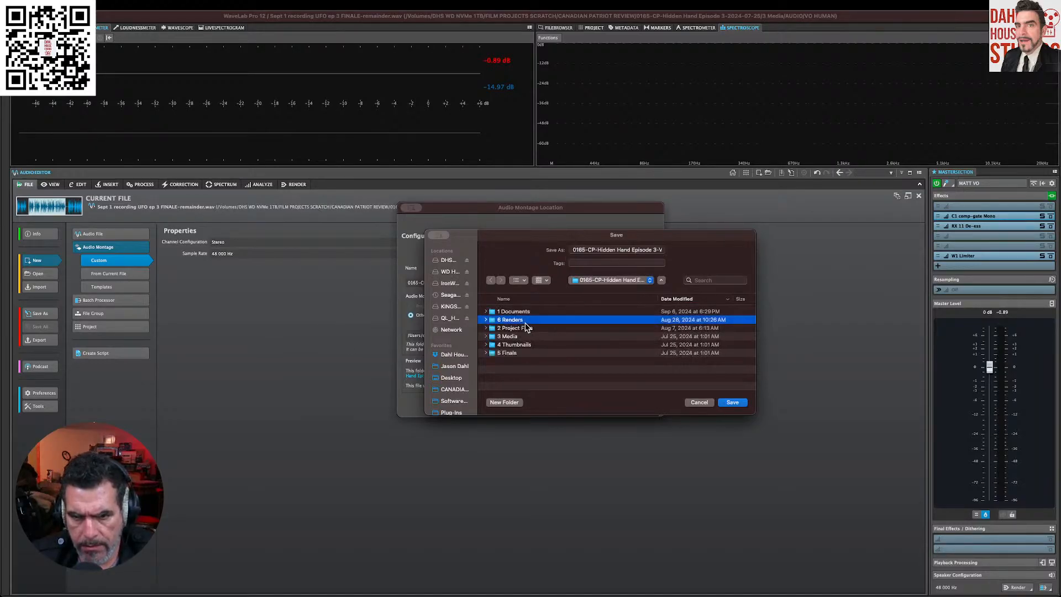
# Step: Create a Wavelab folder inside 2 Project Files, choose it as the montage location and create the audio montage
pyautogui.press('super+Up')
pyautogui.press('Down')
pyautogui.press('Down')
pyautogui.press('Down')
pyautogui.press('super+Down')
pyautogui.press('super+shift+n')
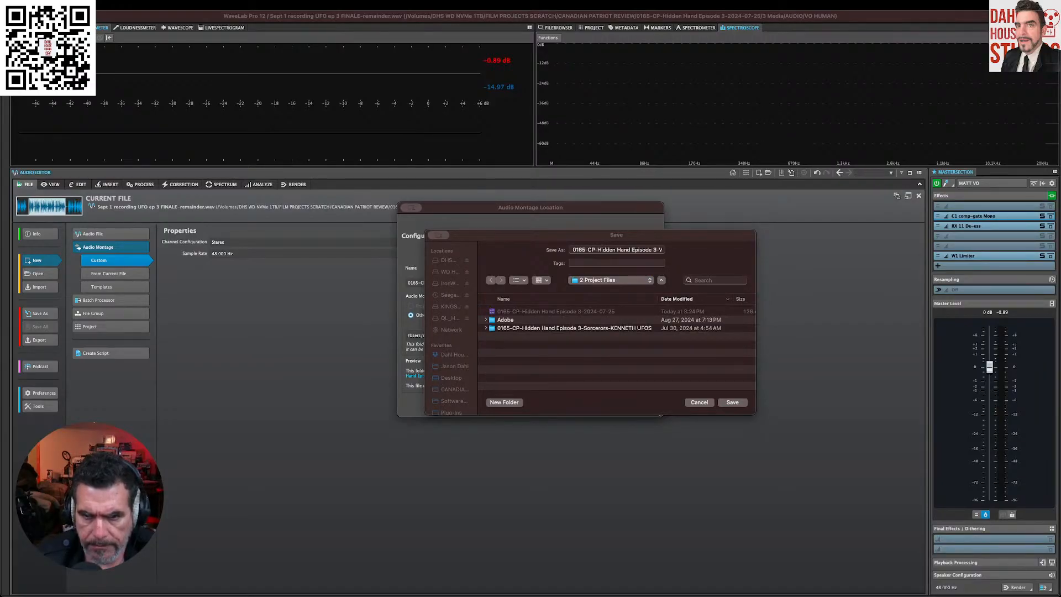
pyautogui.press('Return')
pyautogui.press('Return')
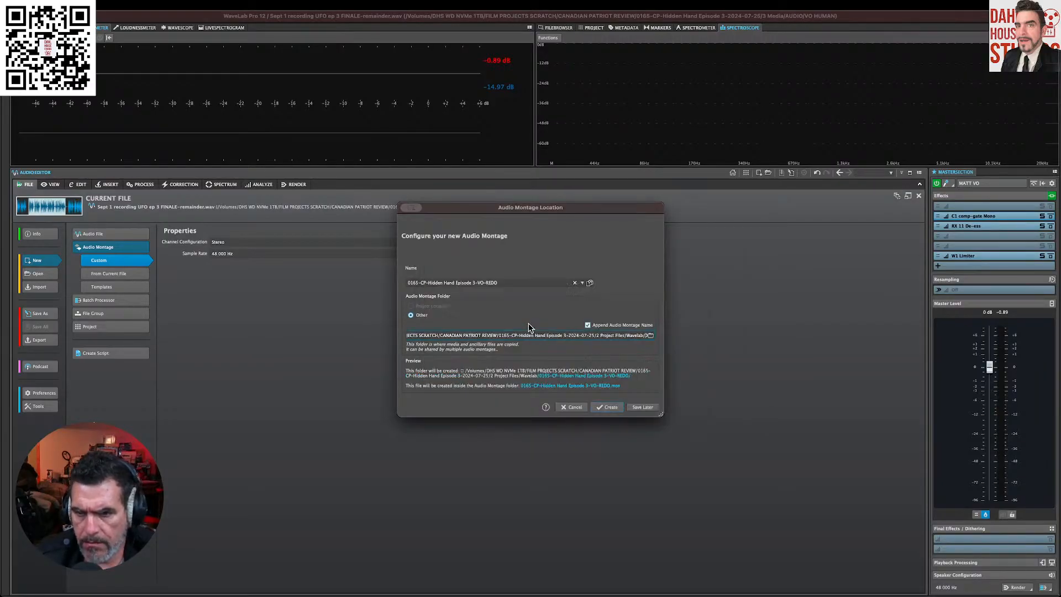
pyautogui.click(594, 409)
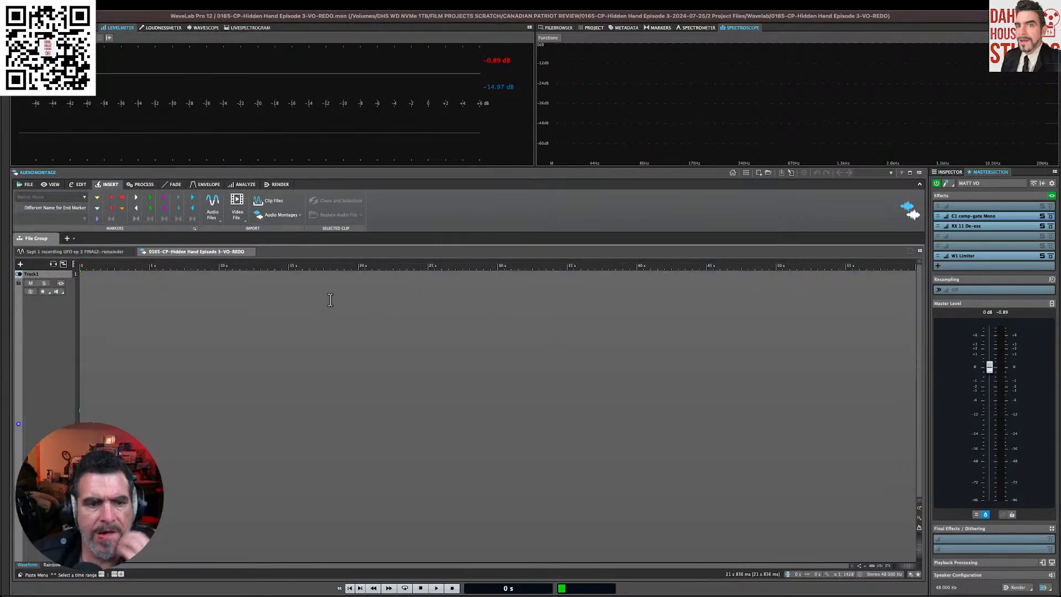
# Step: Add the Sept 1 recording to the new audio montage, copying it to the montage's audio subfolder and creating a mono track
pyautogui.click(83, 252)
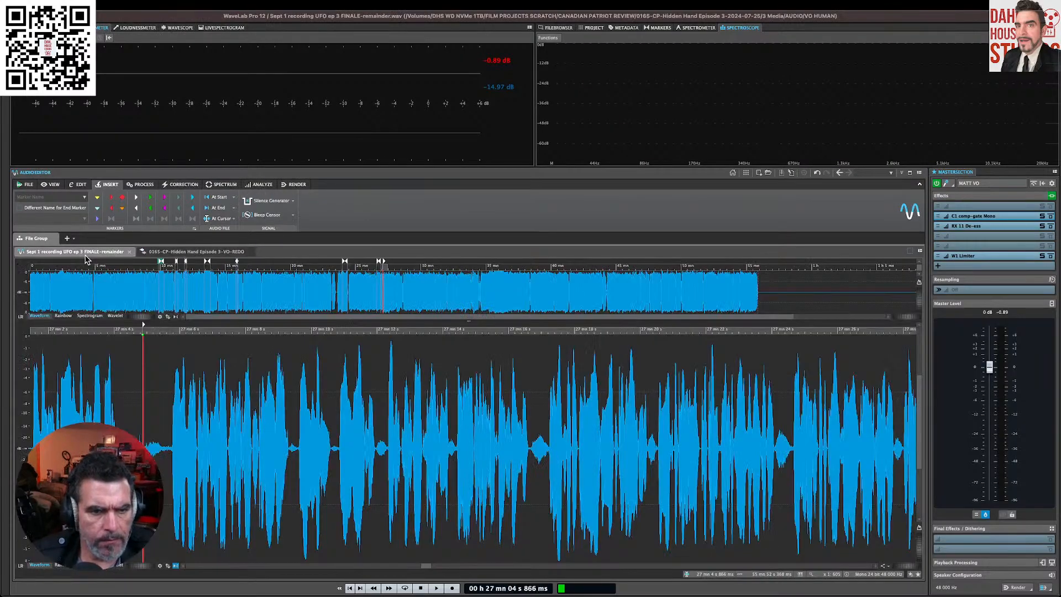
pyautogui.moveTo(111, 256)
pyautogui.mouseDown()
pyautogui.moveTo(53, 253)
pyautogui.moveTo(108, 251)
pyautogui.mouseUp()
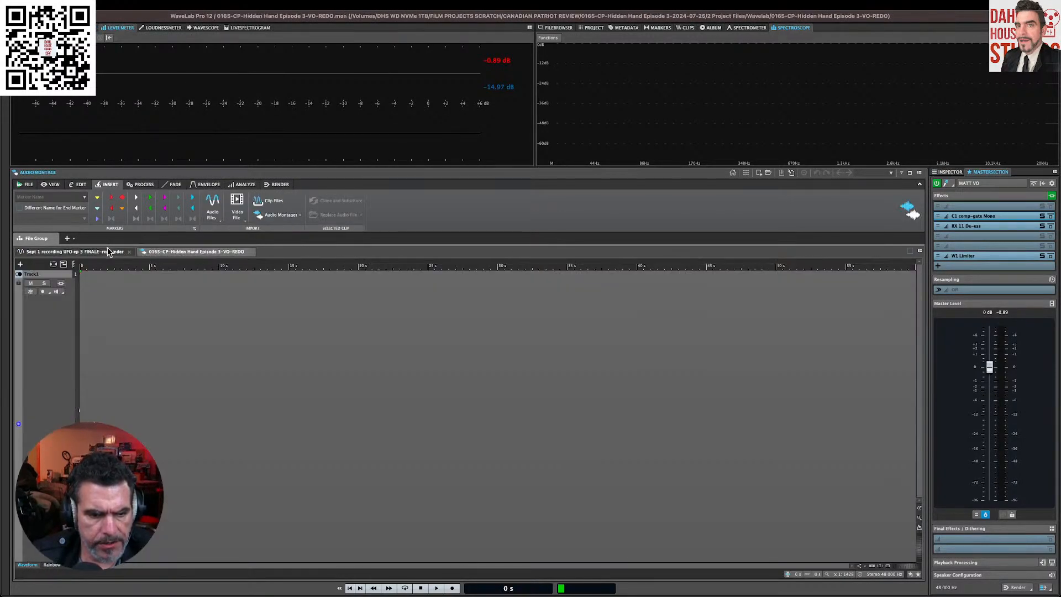
pyautogui.click(108, 252)
pyautogui.click(166, 253)
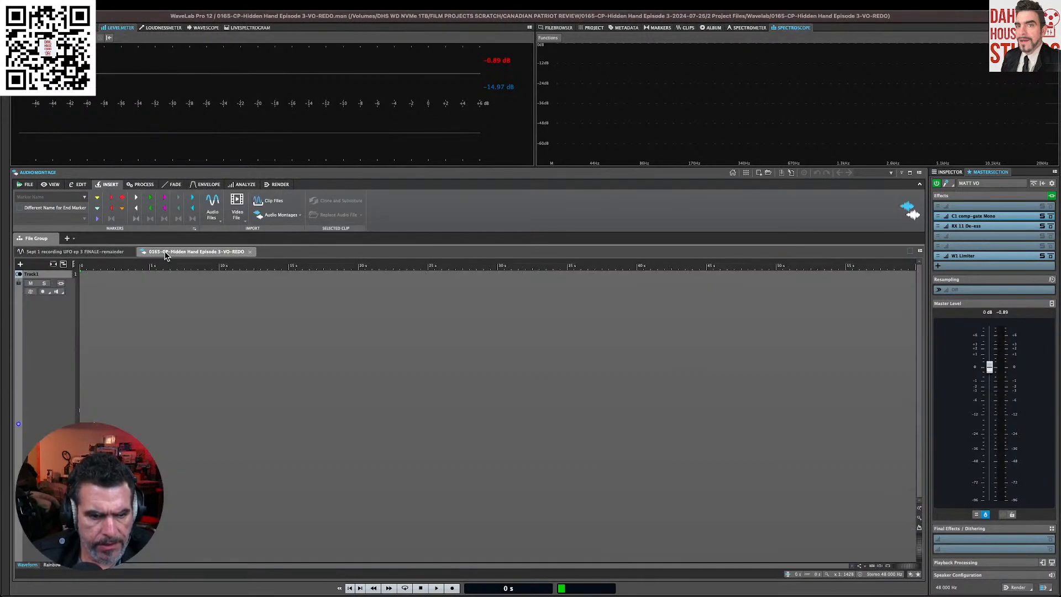
pyautogui.click(116, 253)
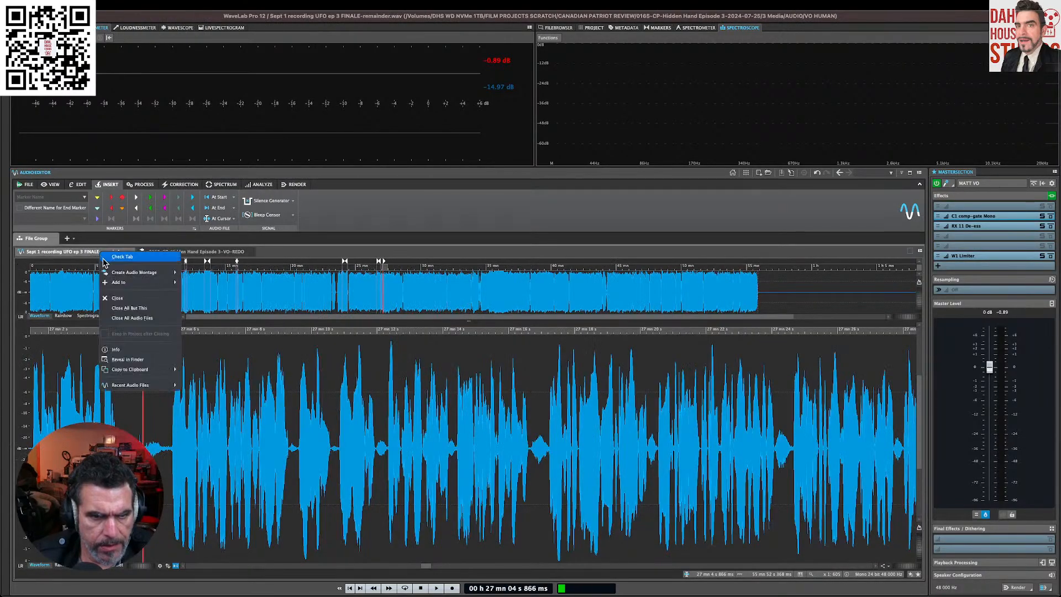
pyautogui.moveTo(110, 275)
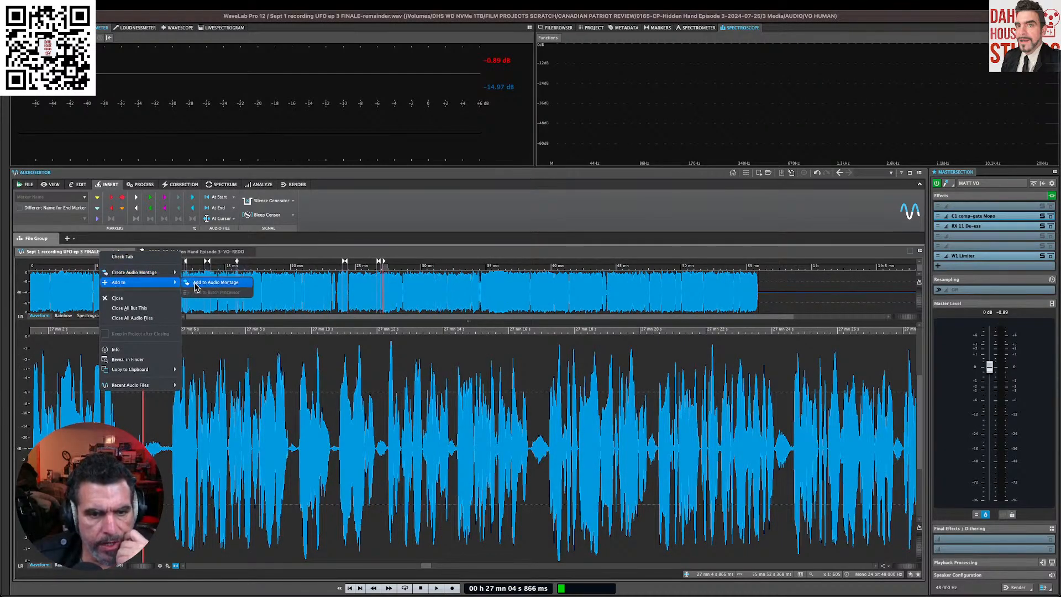
pyautogui.click(196, 283)
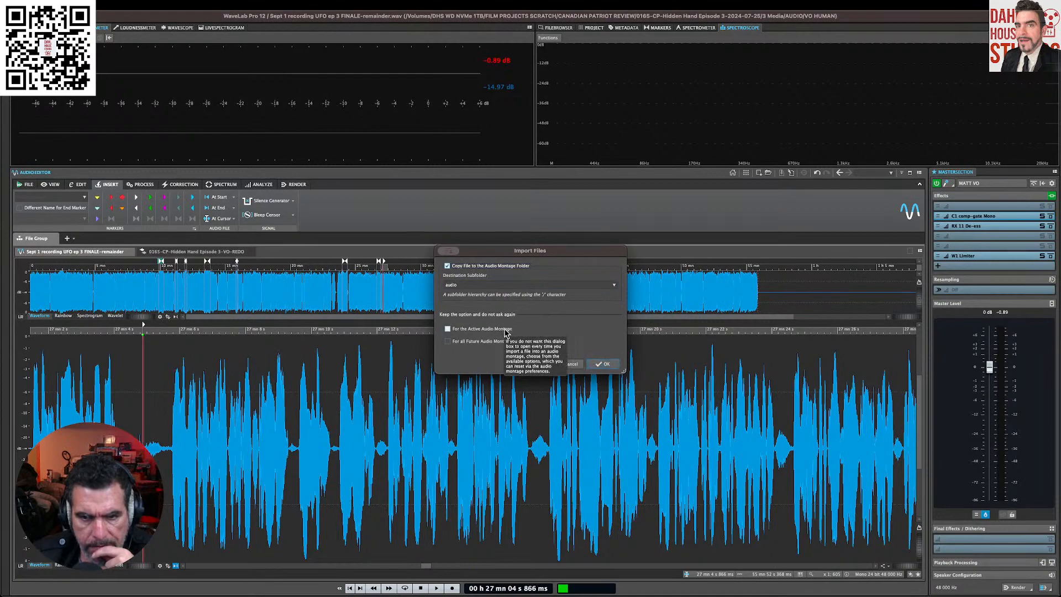
pyautogui.click(605, 364)
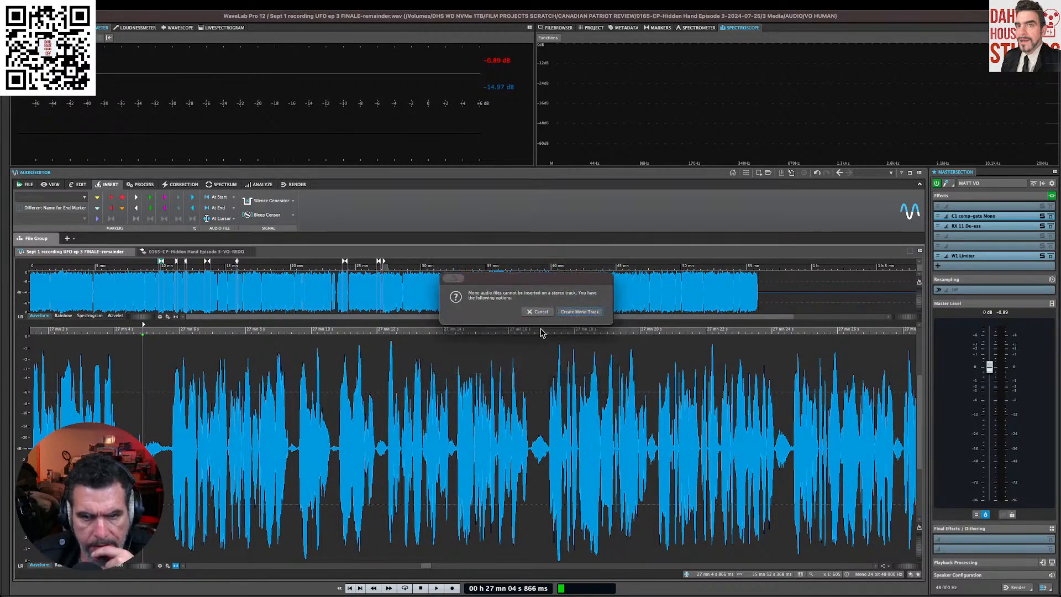
pyautogui.click(568, 313)
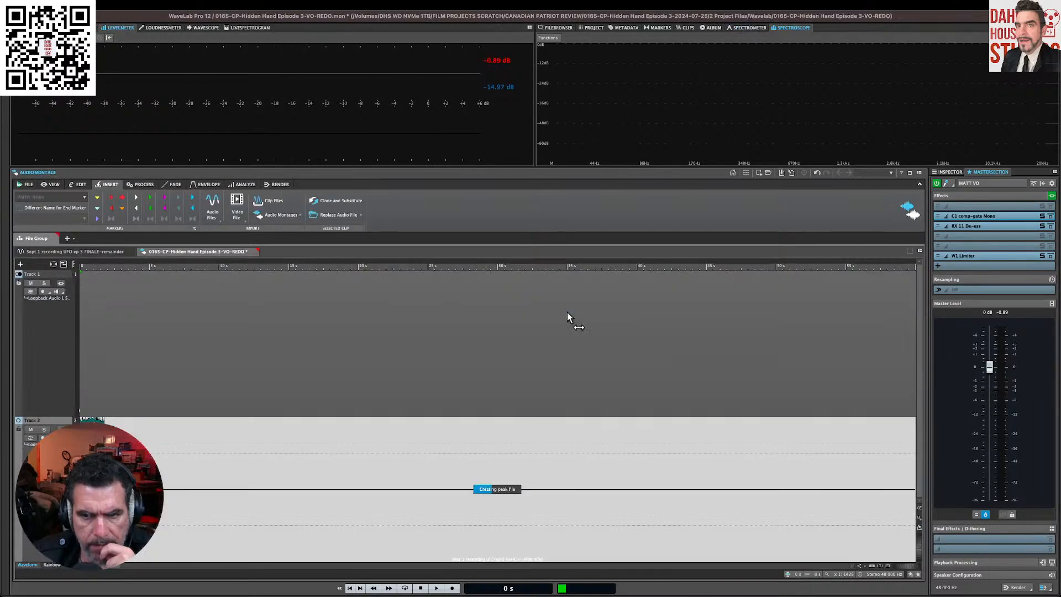
# Step: Replace the empty stereo track with a new mono track and place it above the voice-over track
pyautogui.rightClick(59, 339)
pyautogui.moveTo(76, 358)
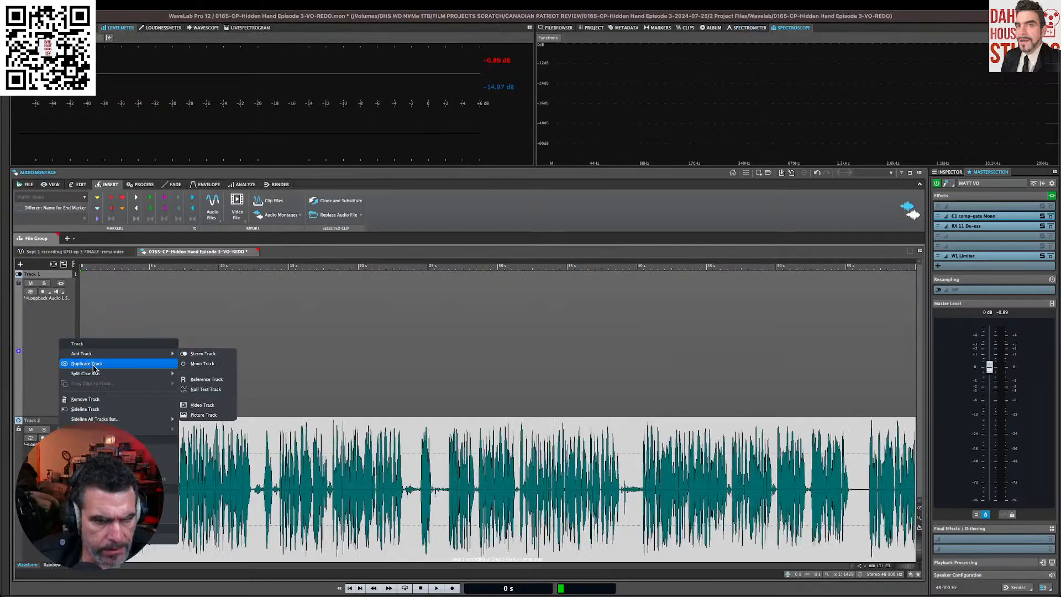
pyautogui.click(103, 400)
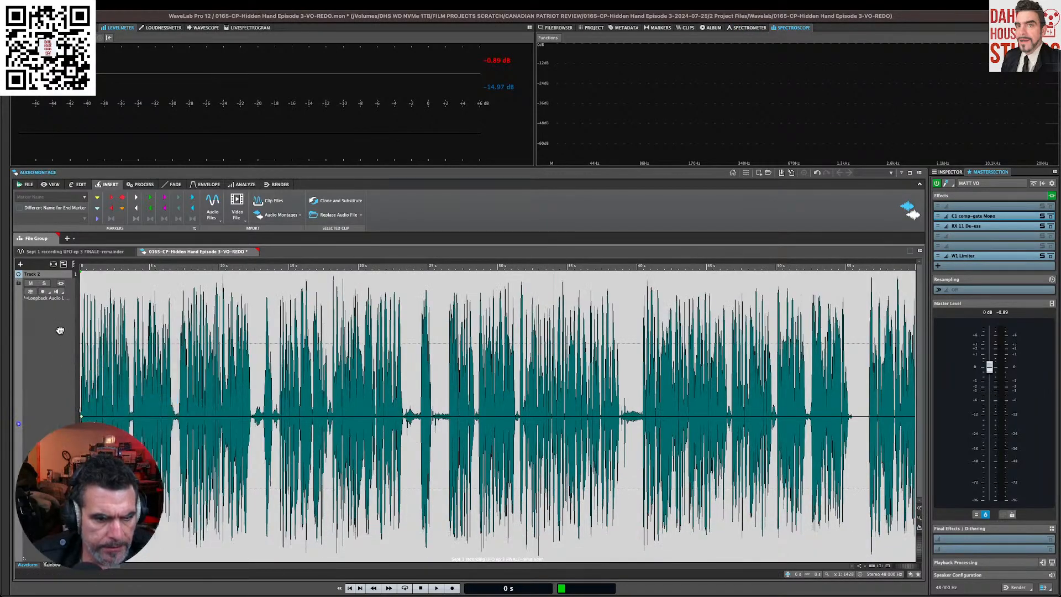
pyautogui.rightClick(59, 351)
pyautogui.moveTo(88, 366)
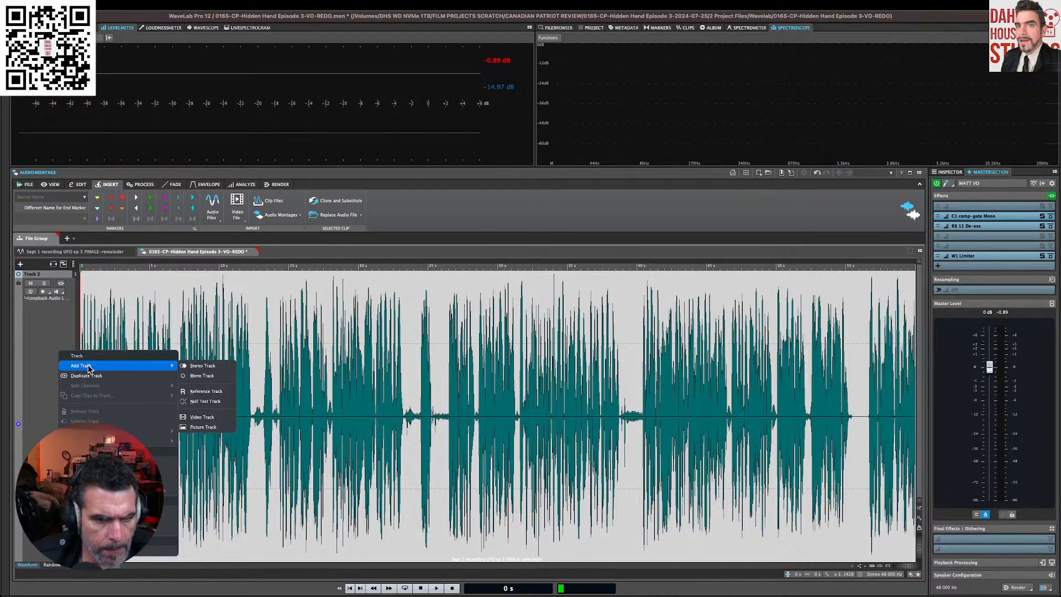
pyautogui.click(202, 375)
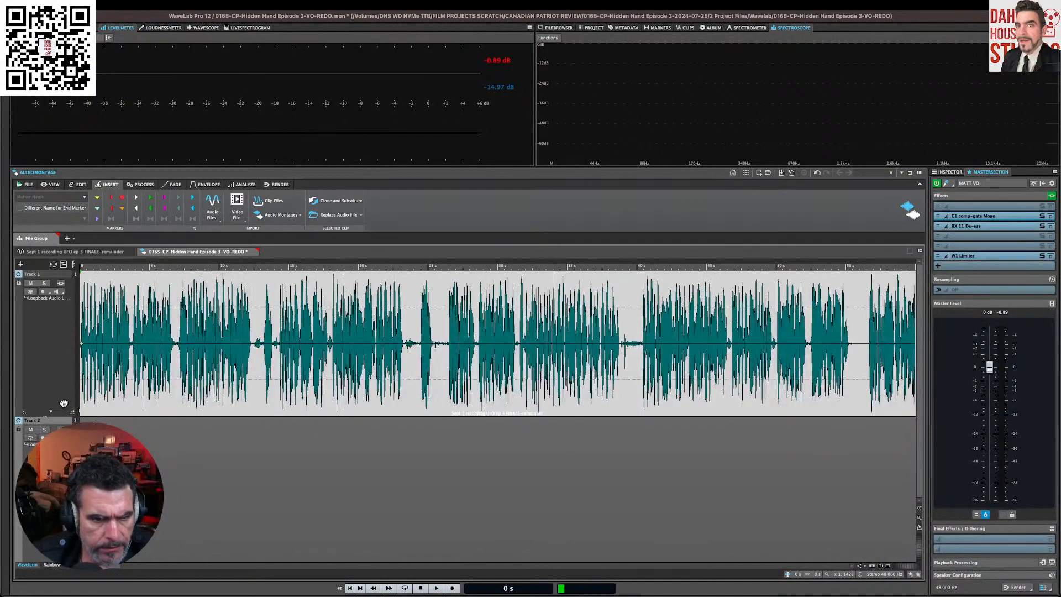
pyautogui.moveTo(61, 462); pyautogui.dragTo(64, 319)
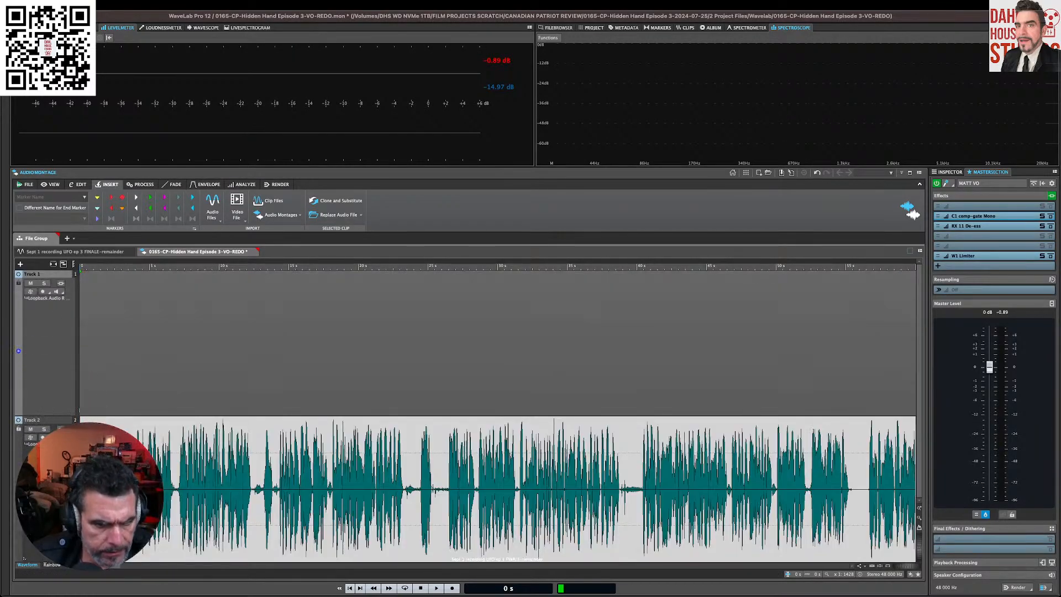
# Step: Find the pause in the voice-over clip and place the edit cursor there at 14 mn 23 s 646 ms
pyautogui.scroll(-1, 545, 508)
pyautogui.scroll(-10, 545, 508)
pyautogui.scroll(-7, 545, 509)
pyautogui.scroll(-8, 545, 508)
pyautogui.click(419, 508)
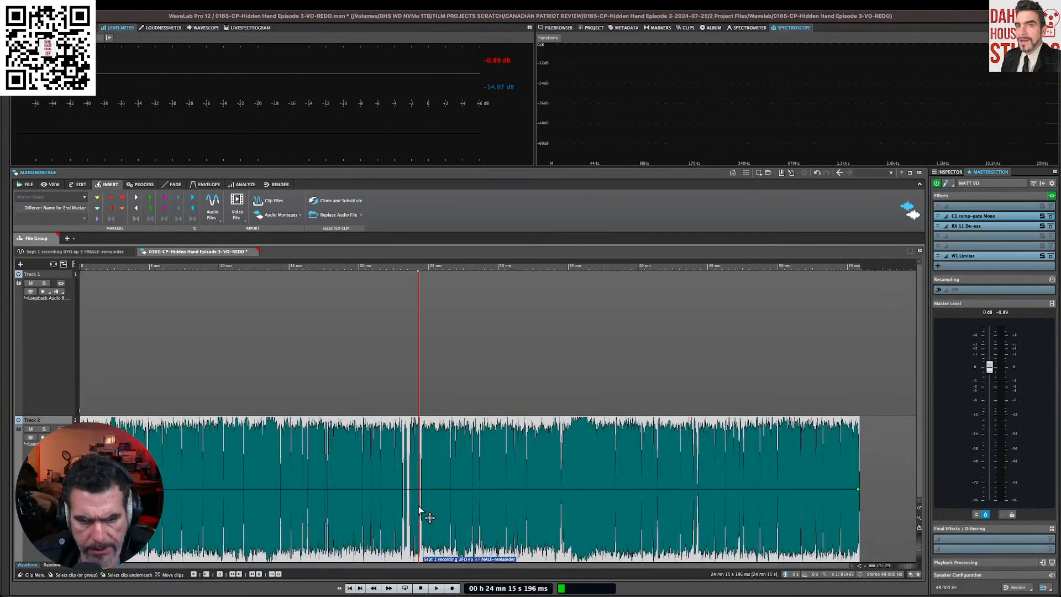
pyautogui.click(360, 504)
pyautogui.click(325, 416)
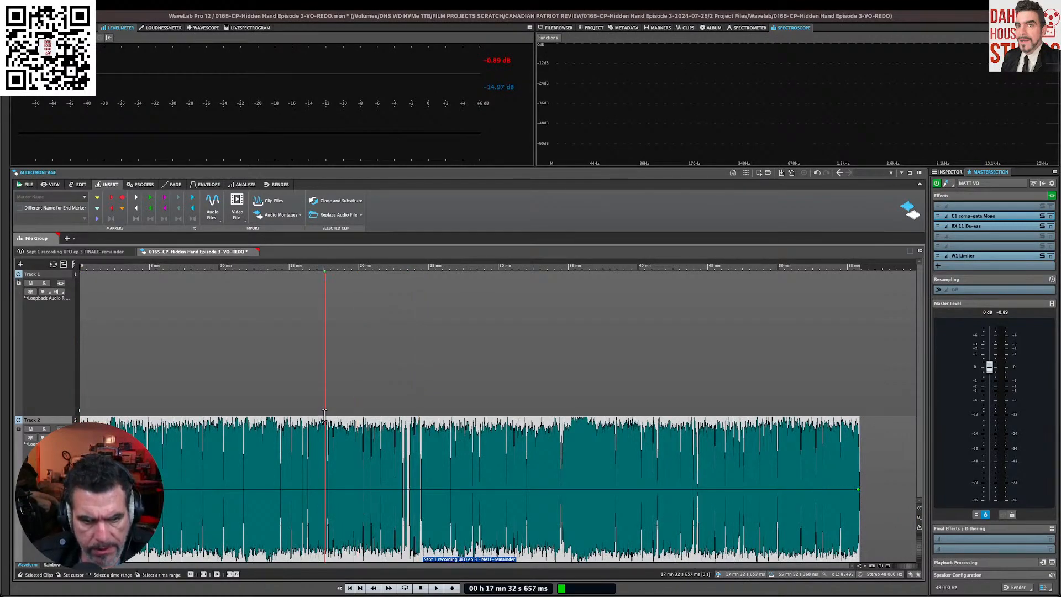
pyautogui.click(350, 506)
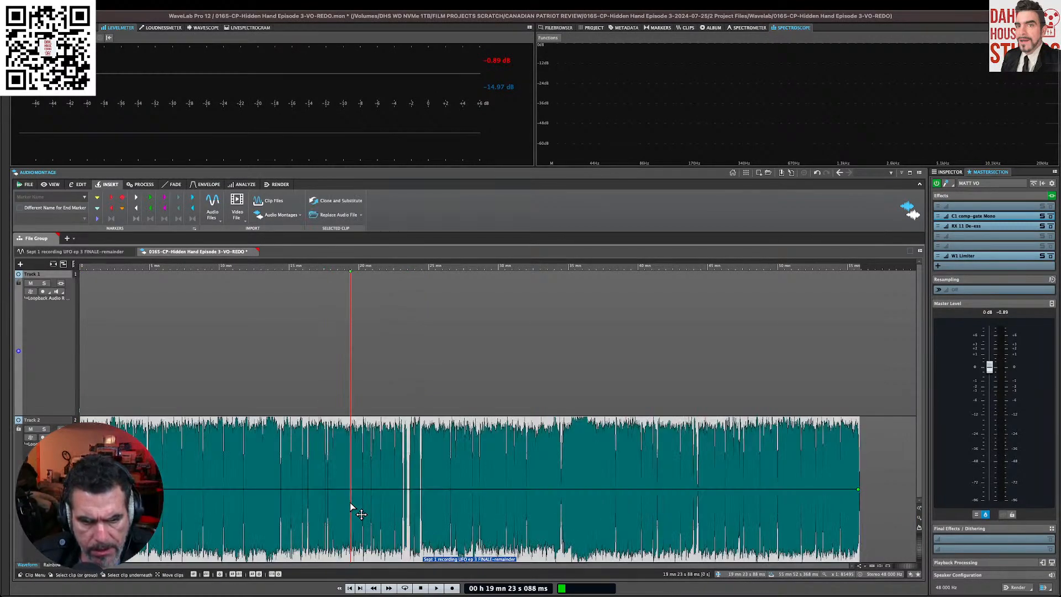
pyautogui.scroll(5, 351, 506)
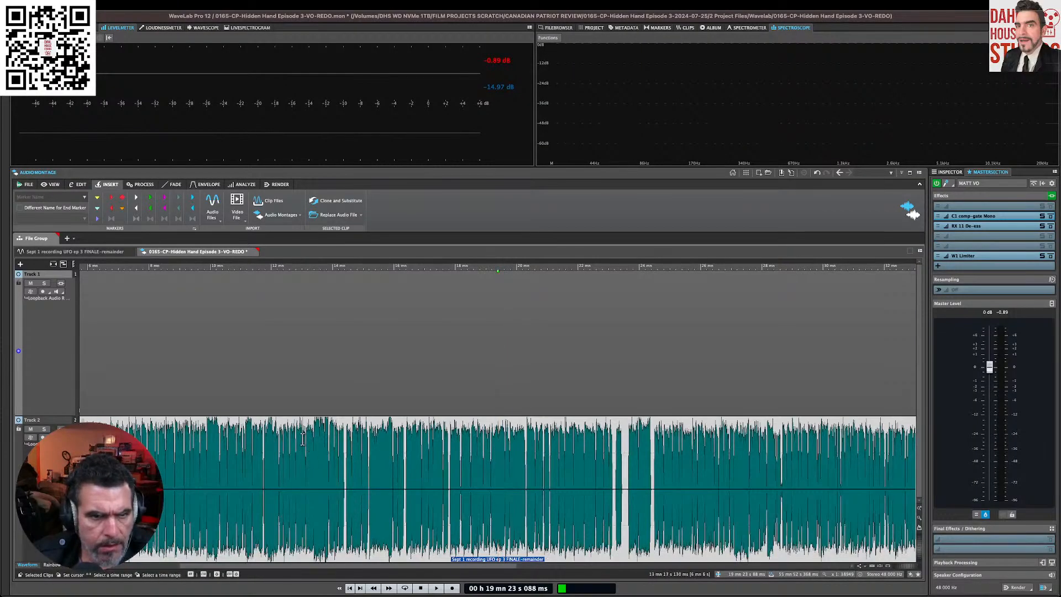
pyautogui.scroll(-4, 580, 496)
pyautogui.scroll(5, 467, 465)
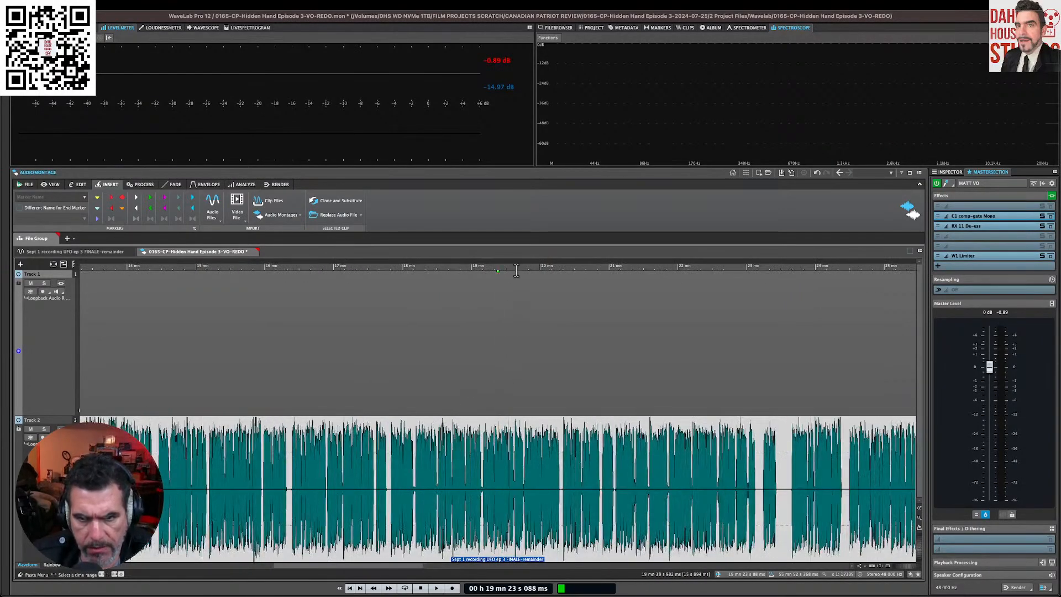
pyautogui.moveTo(504, 264); pyautogui.dragTo(247, 271)
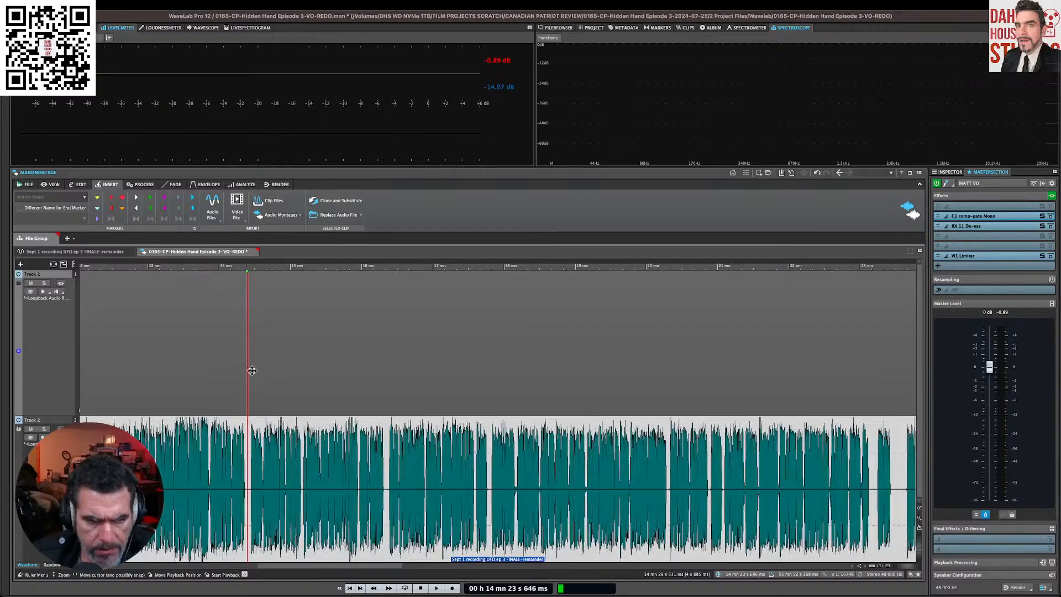
pyautogui.rightClick(243, 468)
pyautogui.press('Escape')
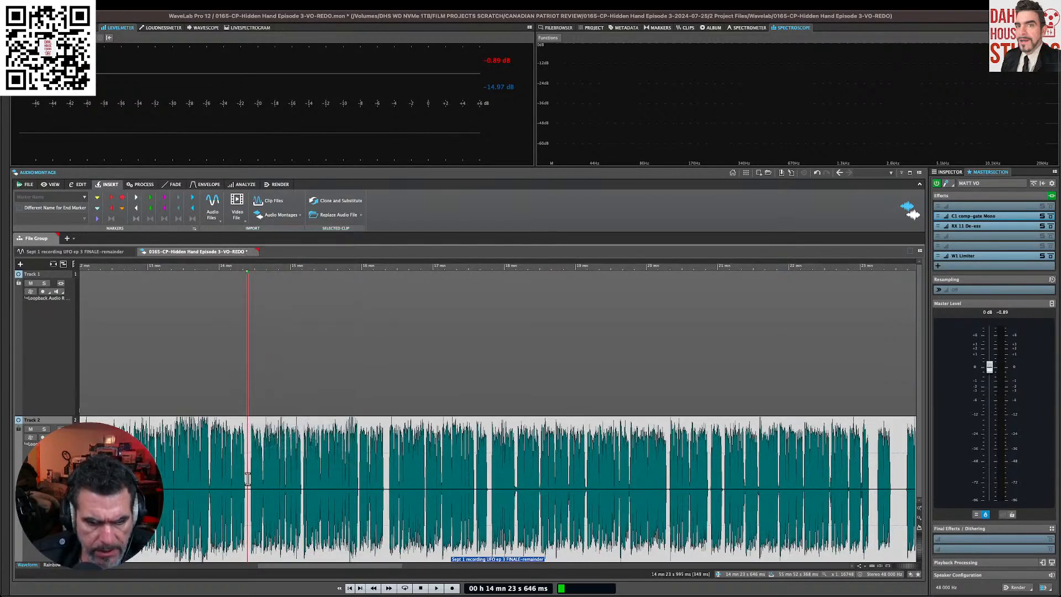
pyautogui.doubleClick(248, 480)
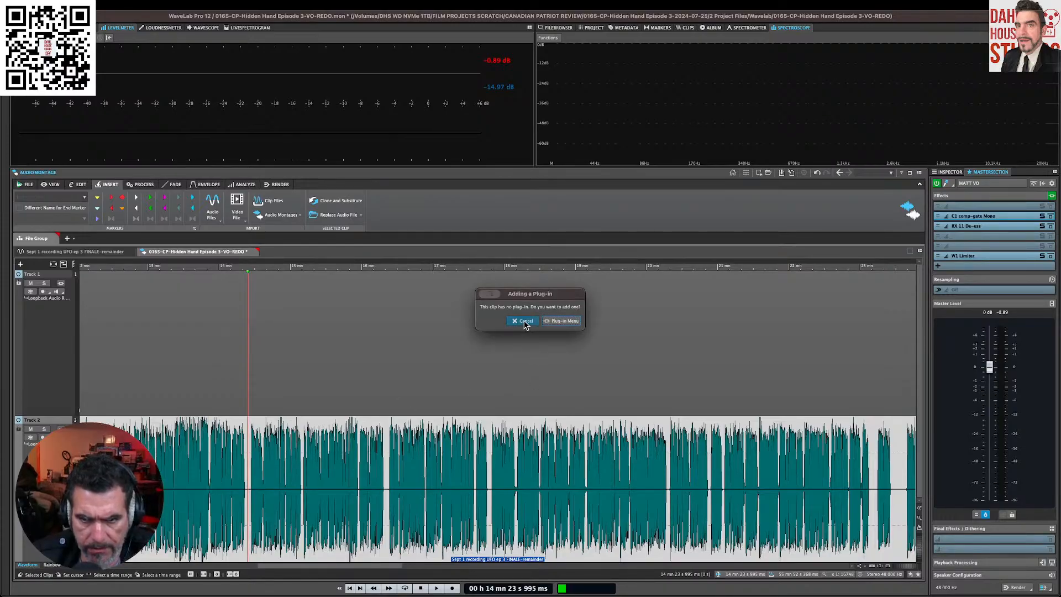
pyautogui.click(523, 322)
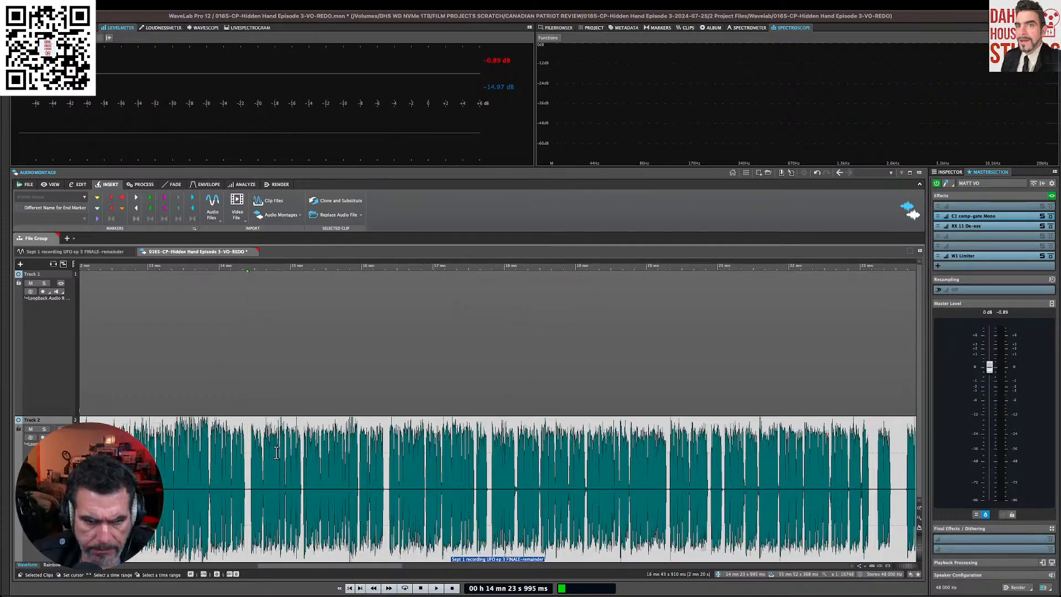
pyautogui.rightClick(249, 468)
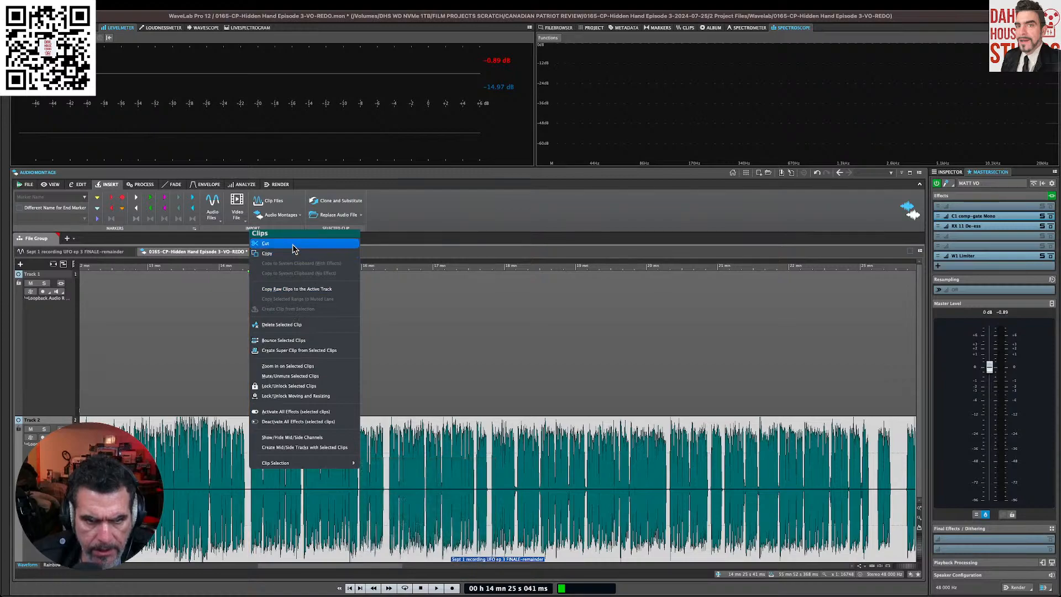
pyautogui.click(219, 315)
# Step: Look through the editing, inserting and processing commands for a way to split the voice-over clip
pyautogui.click(244, 354)
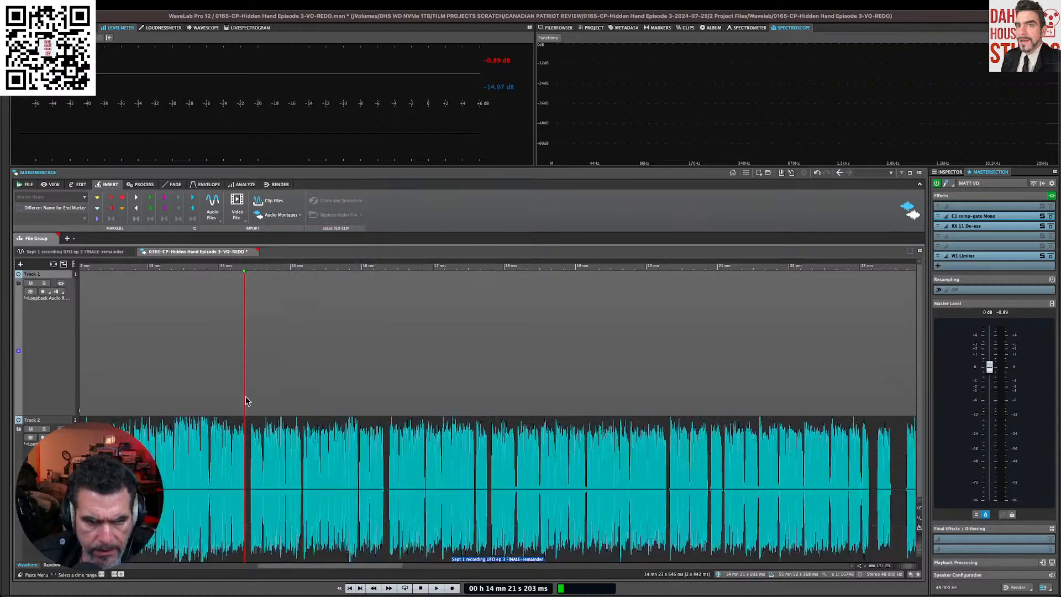
pyautogui.click(247, 428)
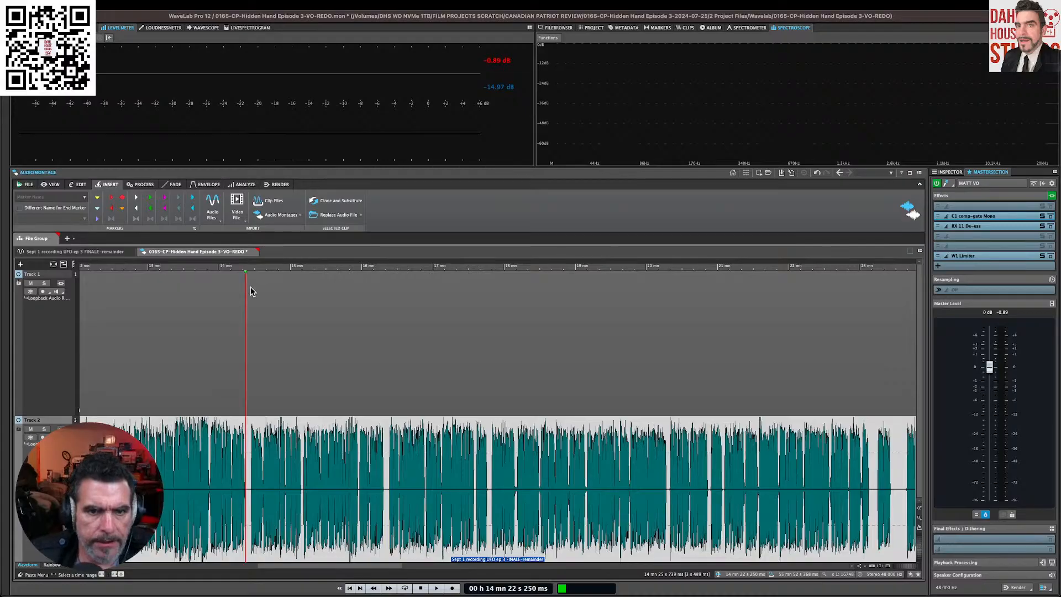
pyautogui.click(80, 185)
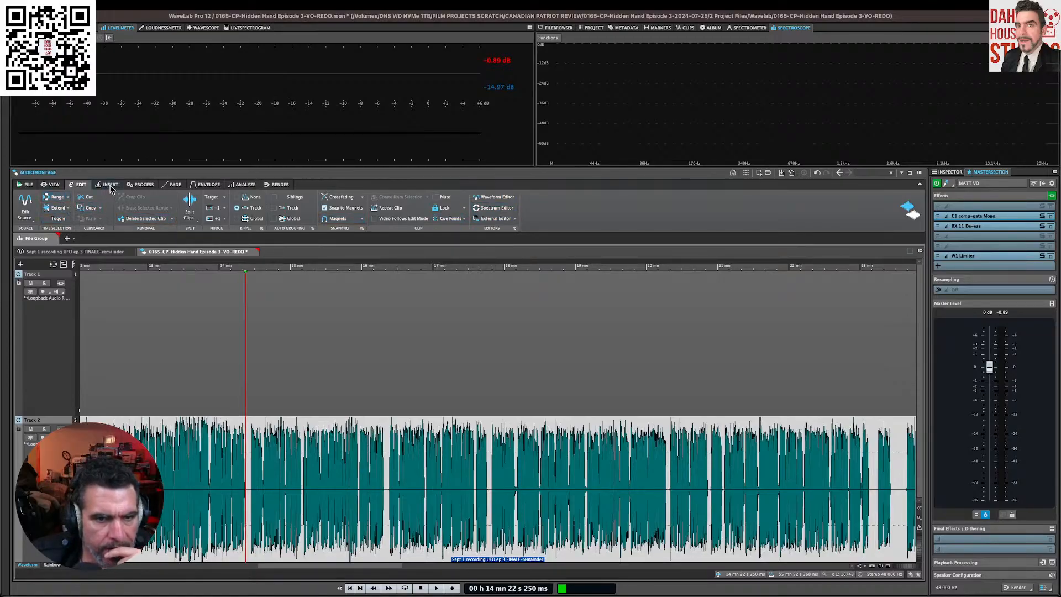
pyautogui.click(144, 184)
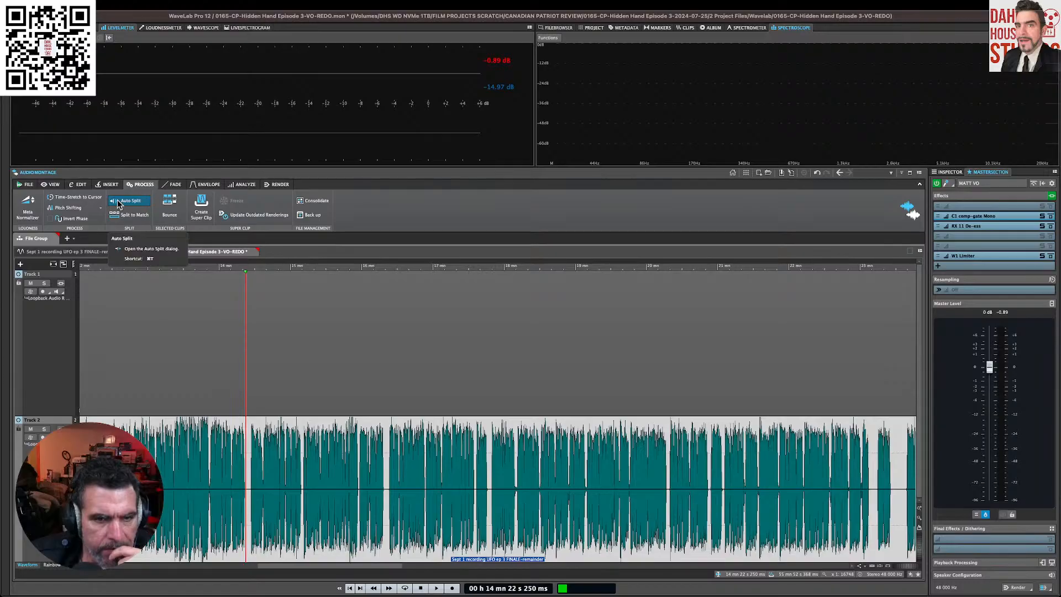
pyautogui.click(107, 184)
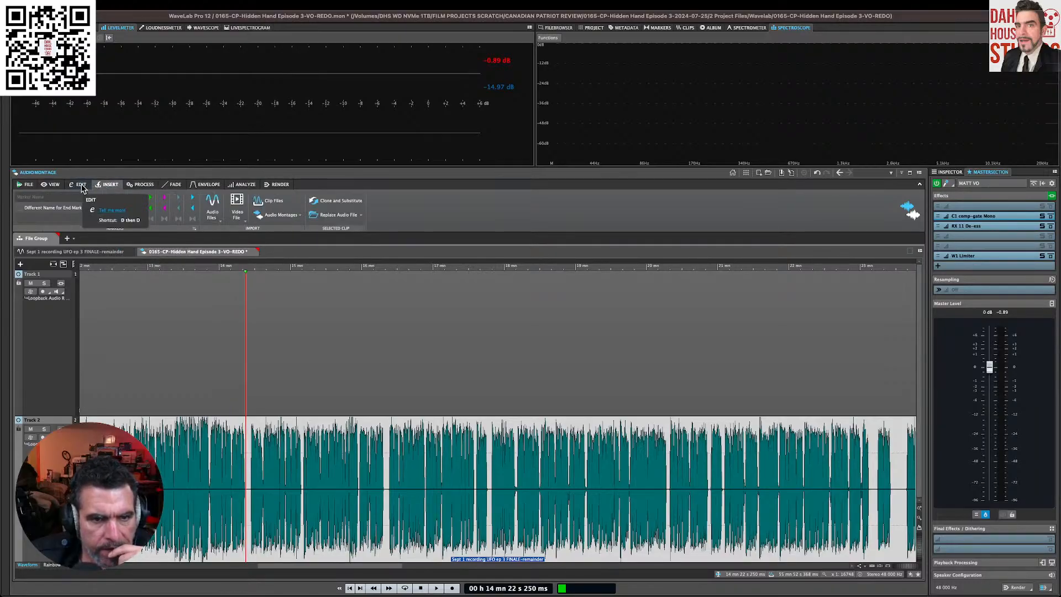
pyautogui.click(81, 185)
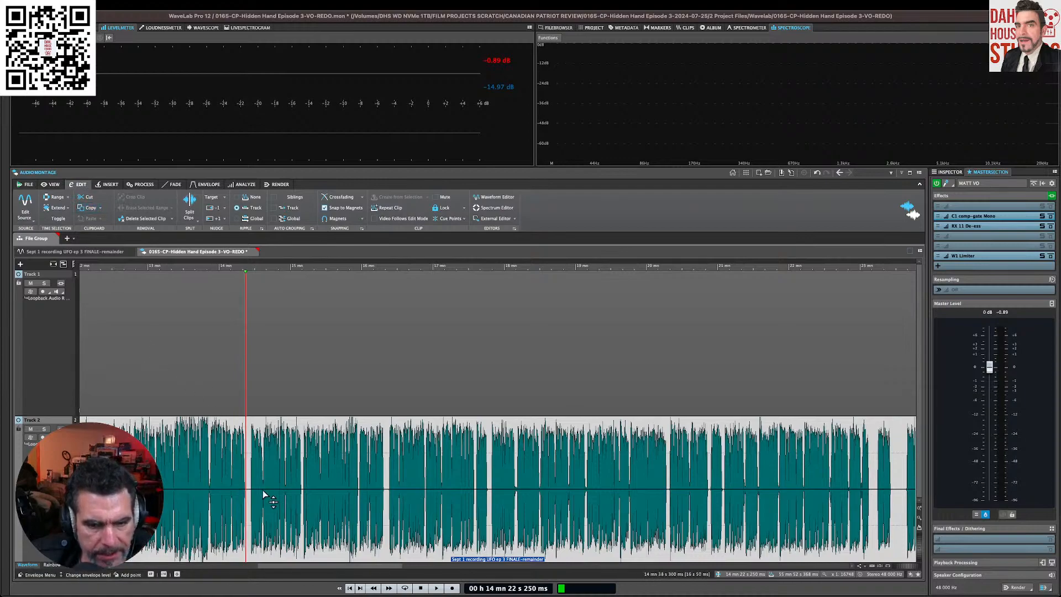
pyautogui.click(247, 462)
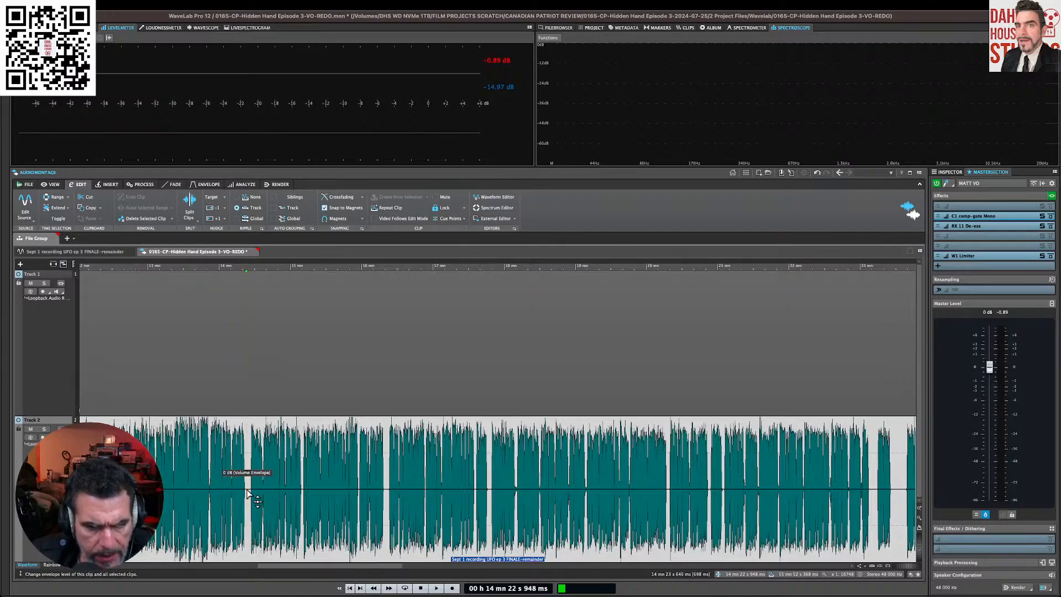
pyautogui.moveTo(248, 493)
pyautogui.mouseDown()
pyautogui.moveTo(249, 475)
pyautogui.moveTo(256, 525)
pyautogui.moveTo(249, 497)
pyautogui.moveTo(261, 491)
pyautogui.moveTo(249, 491)
pyautogui.mouseUp()
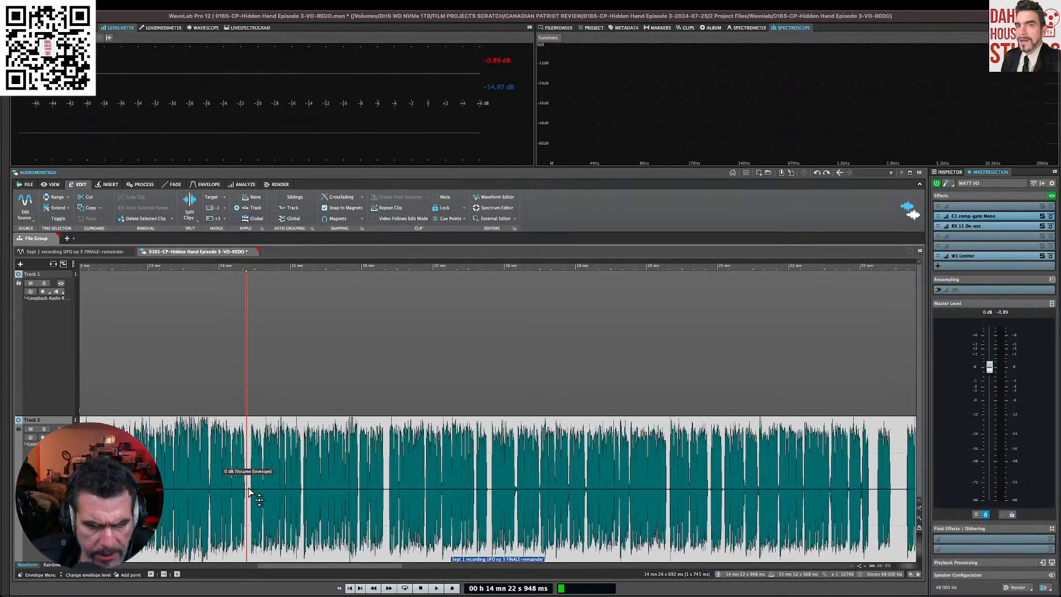
pyautogui.moveTo(261, 489); pyautogui.dragTo(262, 467)
pyautogui.press('super+z')
pyautogui.press('super+z')
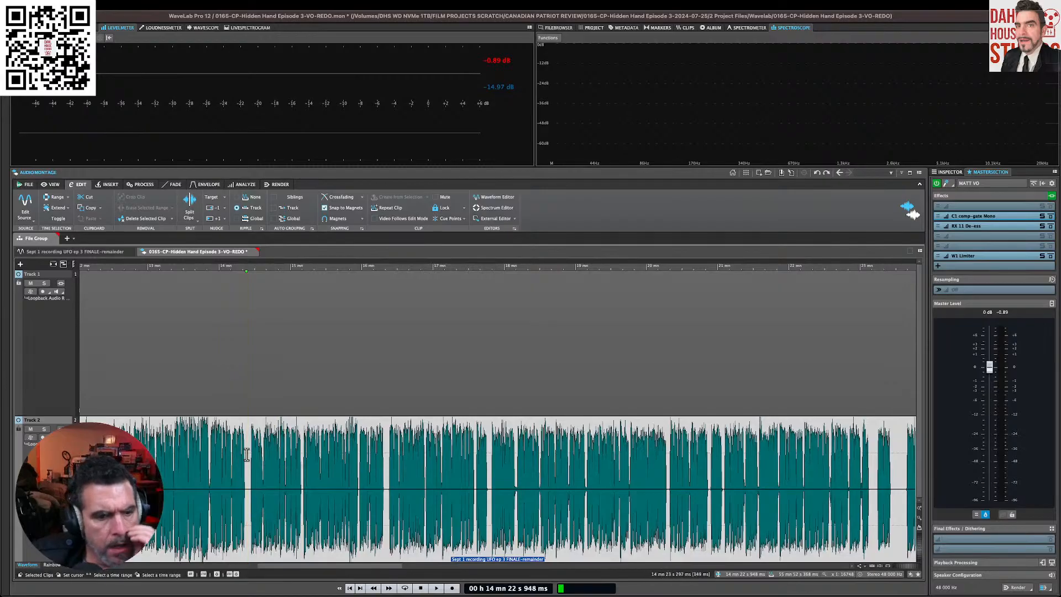
# Step: Split the voice-over clip at the pauses near 14 mn 24 s and 17 mn 46 s
pyautogui.click(247, 420)
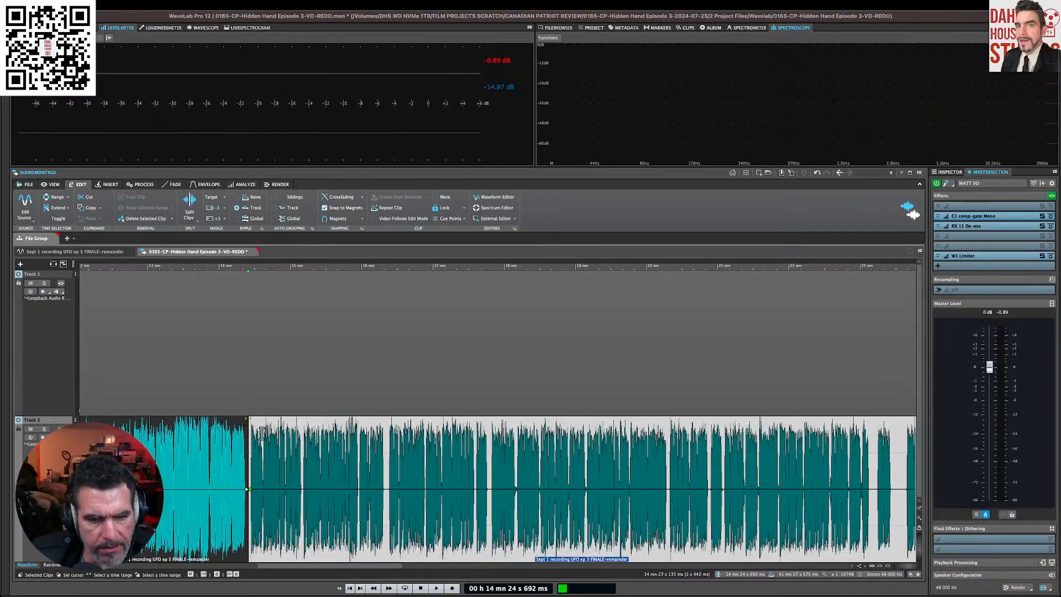
pyautogui.click(488, 416)
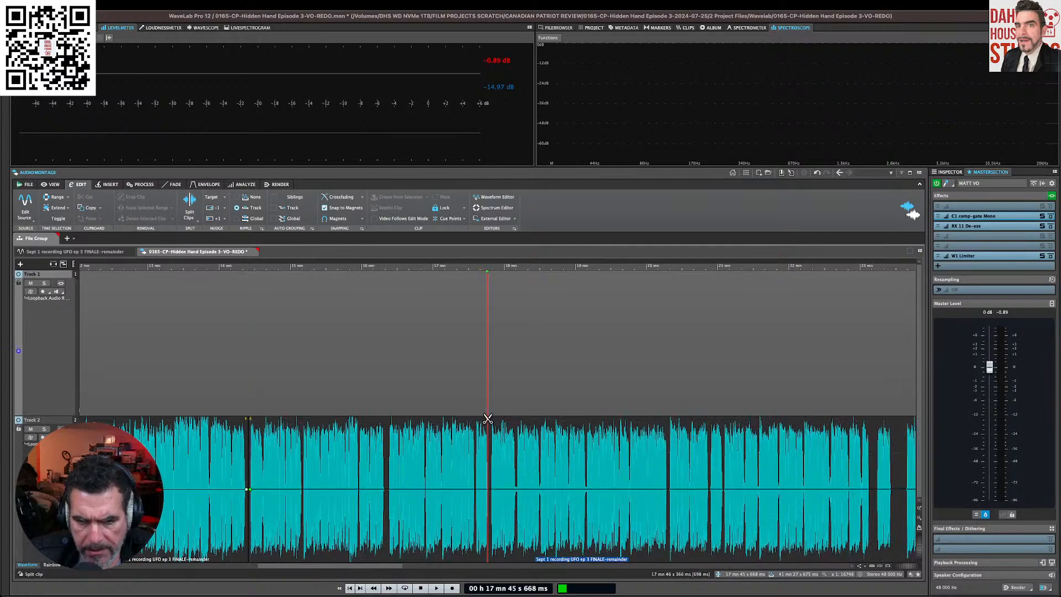
pyautogui.click(487, 419)
# Step: Try to shift the middle voice-over clip along its track, and undo the move
pyautogui.click(369, 514)
pyautogui.moveTo(369, 514)
pyautogui.mouseDown()
pyautogui.moveTo(367, 396)
pyautogui.moveTo(369, 524)
pyautogui.moveTo(366, 498)
pyautogui.mouseUp()
pyautogui.moveTo(369, 444); pyautogui.dragTo(369, 446)
pyautogui.click(396, 499)
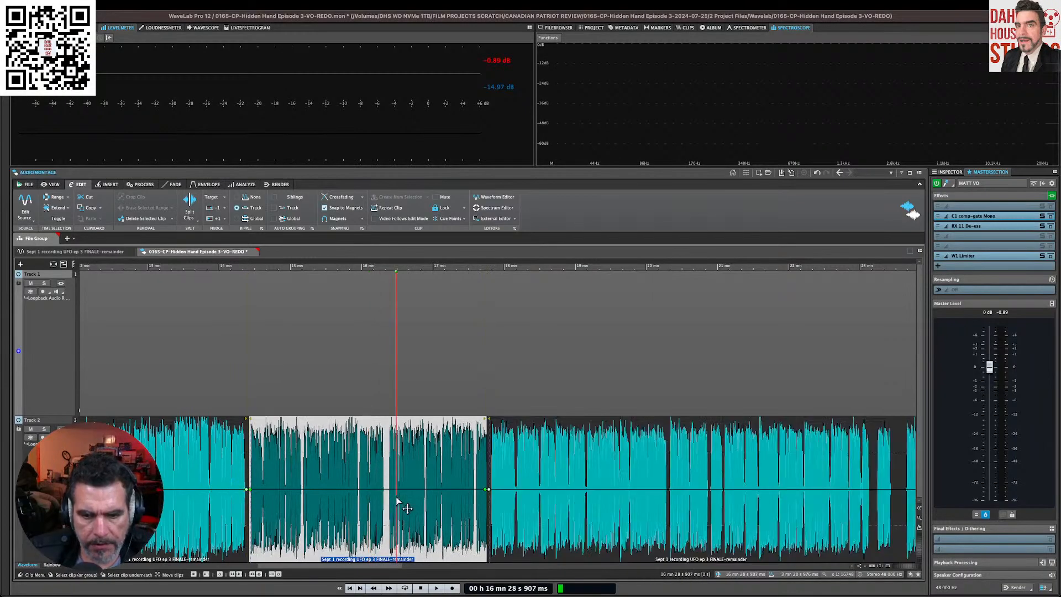
pyautogui.moveTo(389, 510)
pyautogui.mouseDown()
pyautogui.moveTo(385, 430)
pyautogui.moveTo(397, 438)
pyautogui.moveTo(397, 492)
pyautogui.mouseUp()
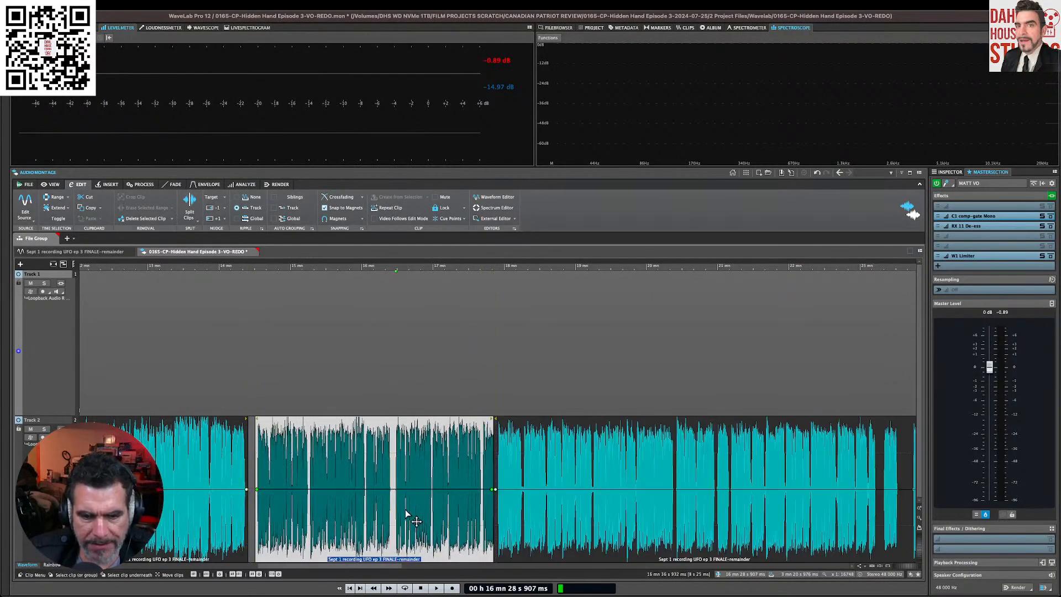
pyautogui.press('super+z')
# Step: Shift the middle clip slightly later and move the last voice-over clip up to the empty track
pyautogui.click(488, 379)
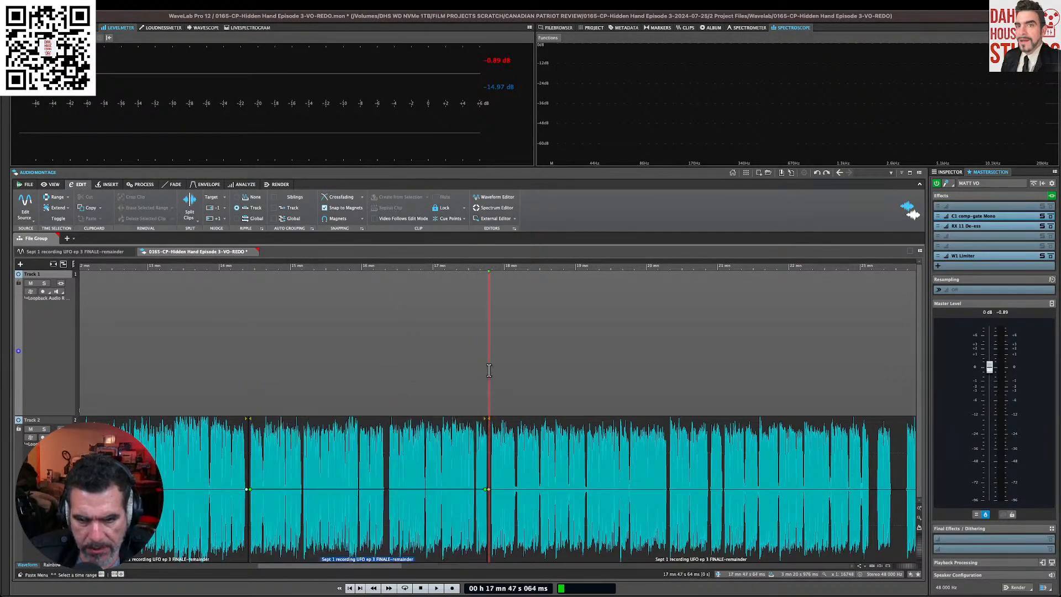
pyautogui.click(389, 525)
pyautogui.moveTo(371, 522); pyautogui.dragTo(364, 420)
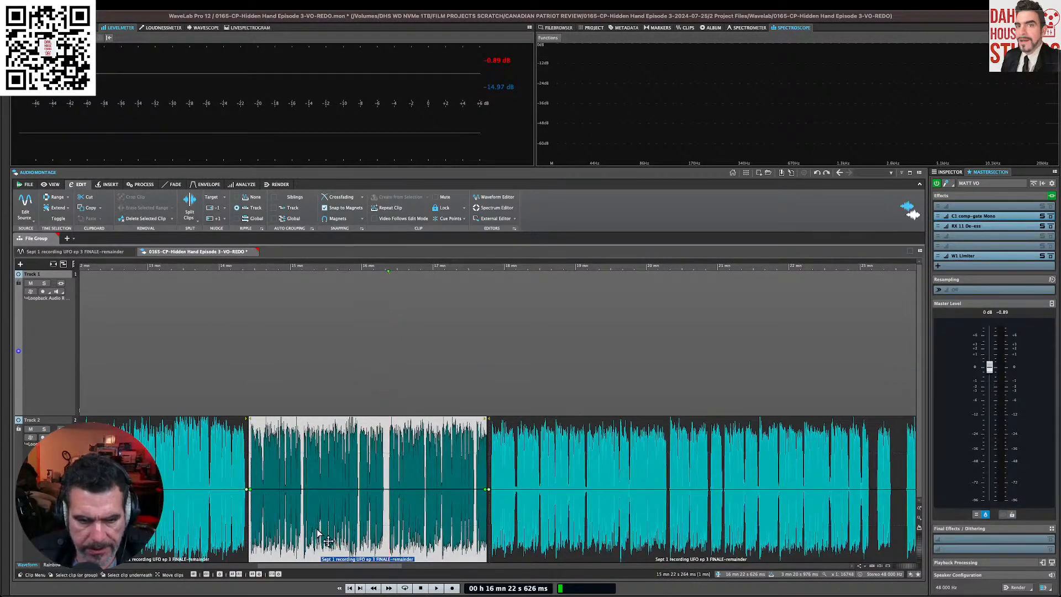
pyautogui.click(267, 365)
pyautogui.moveTo(293, 509); pyautogui.dragTo(304, 508)
pyautogui.moveTo(531, 505); pyautogui.dragTo(542, 350)
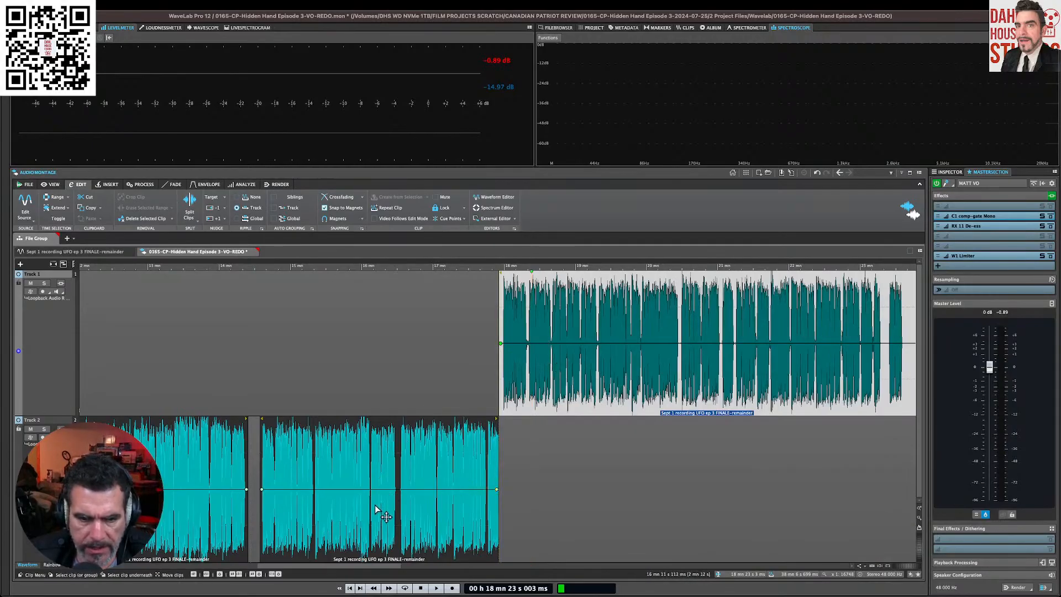
# Step: Slide the clips earlier so the start of the upper clip slightly overlaps the end of the middle clip
pyautogui.moveTo(374, 508); pyautogui.dragTo(360, 508)
pyautogui.moveTo(546, 393); pyautogui.dragTo(536, 401)
pyautogui.press('Up')
pyautogui.press('Up')
pyautogui.press('Up')
pyautogui.press('Up')
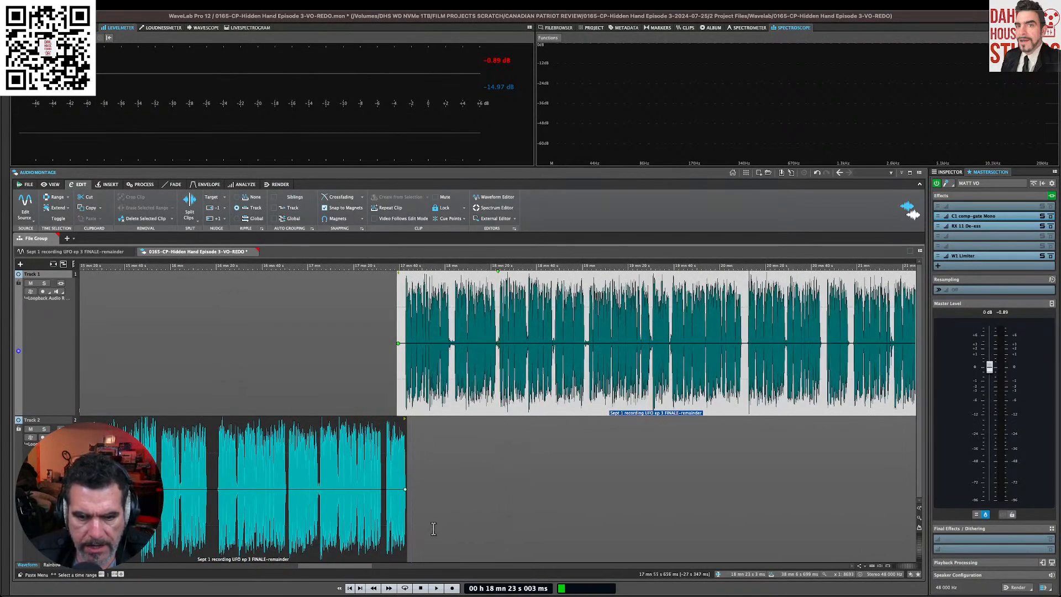
# Step: Select both overlapping clips and look through the clip, process and fade commands for a way to crossfade them
pyautogui.click(396, 514)
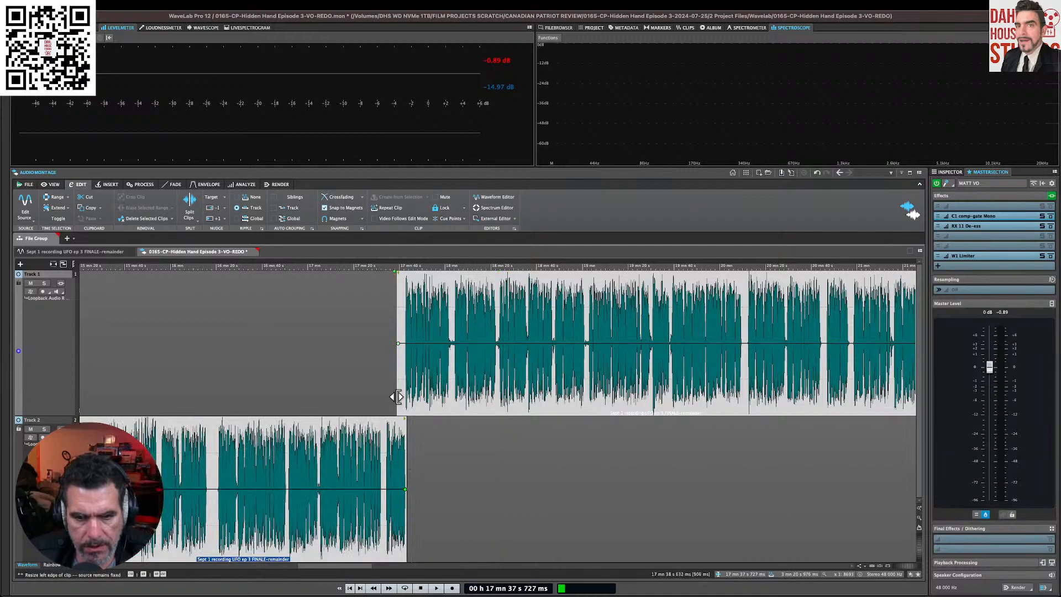
pyautogui.rightClick(397, 358)
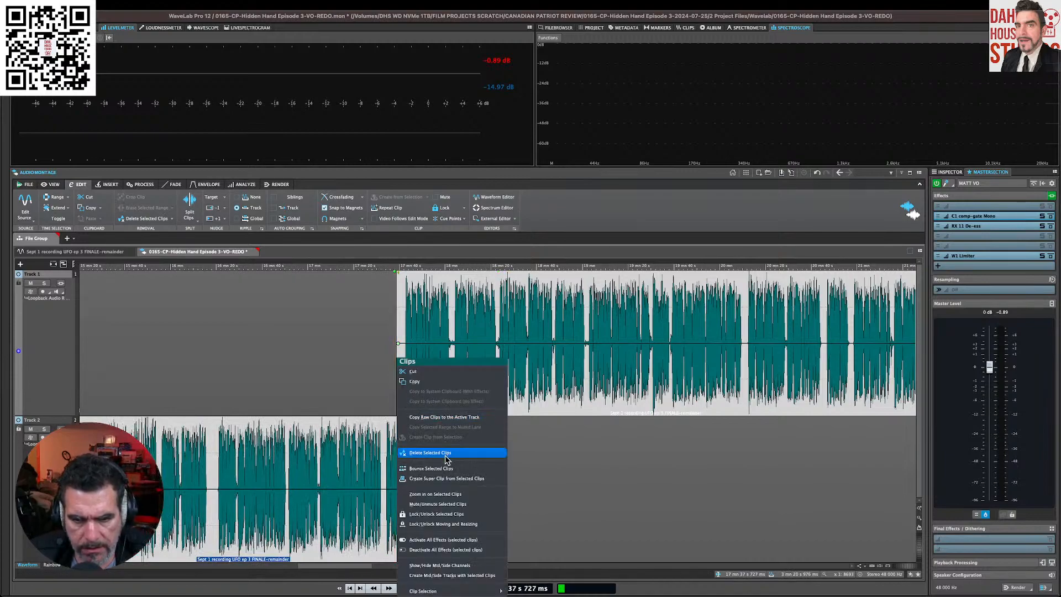
pyautogui.click(224, 369)
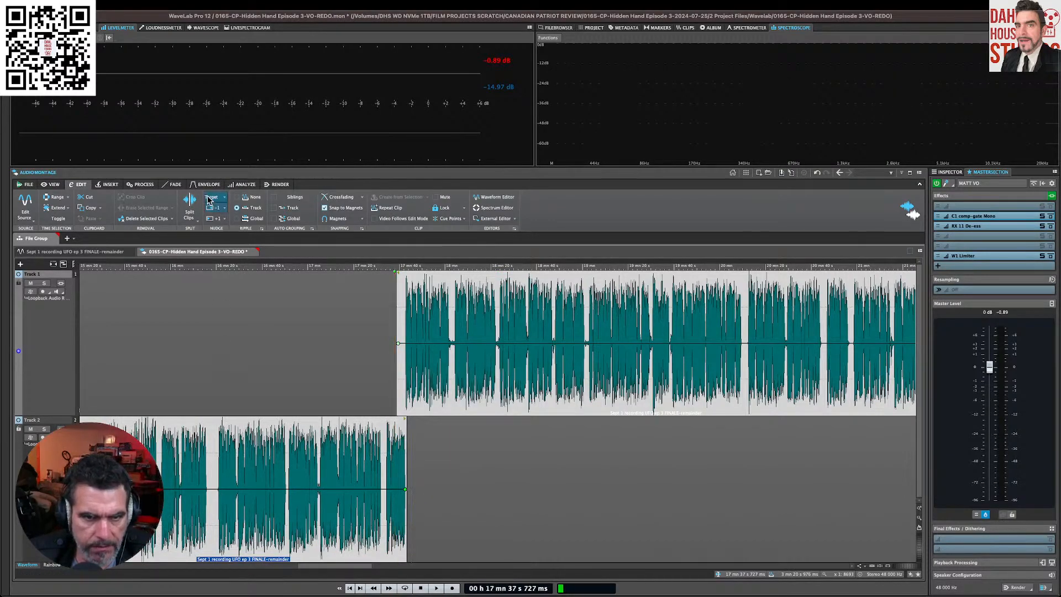
pyautogui.click(138, 184)
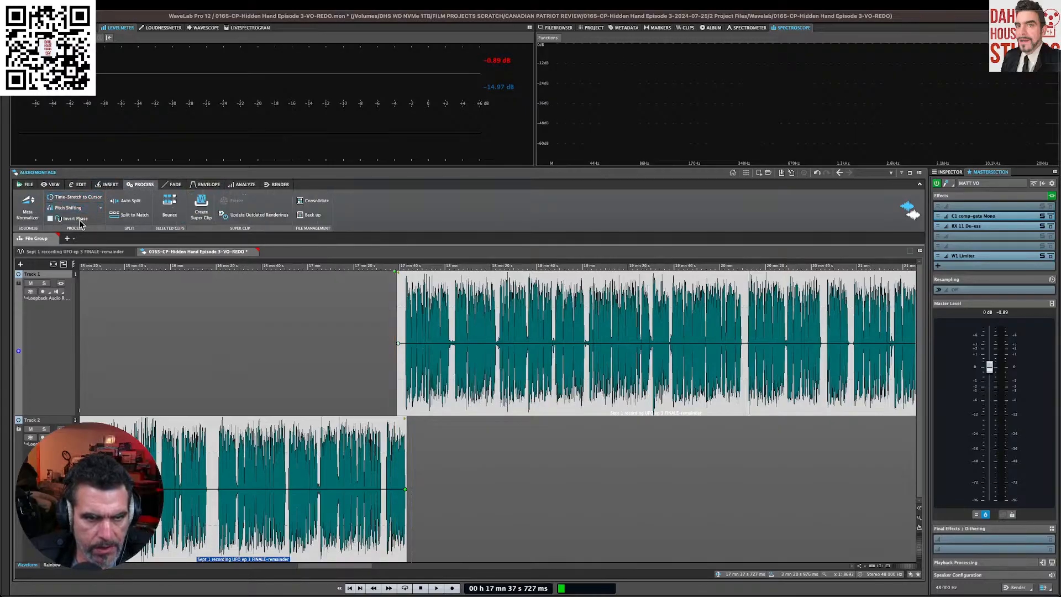
pyautogui.click(176, 185)
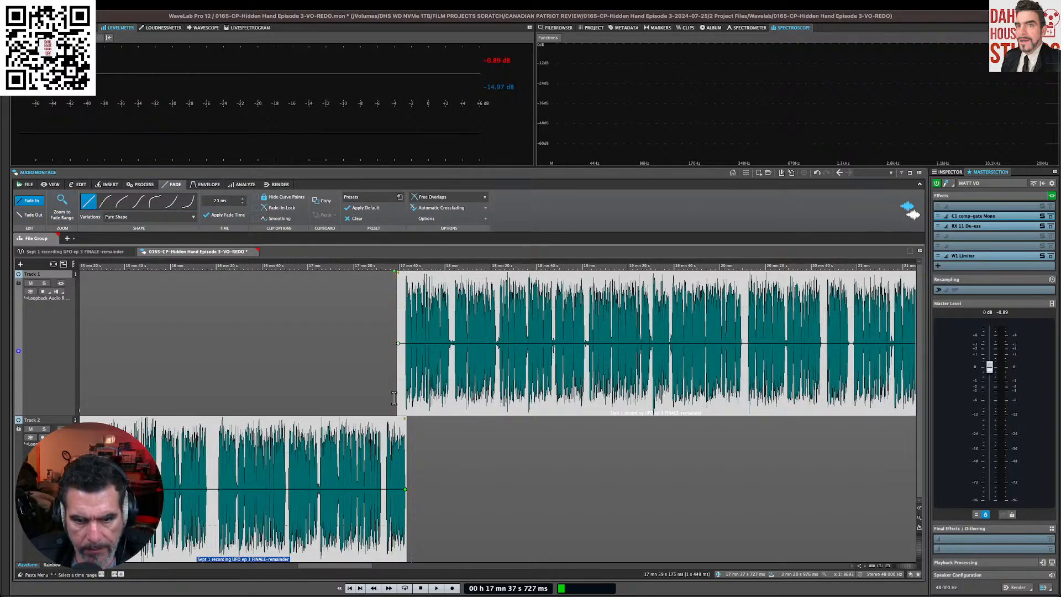
# Step: Crossfade the overlap by adding a fade-in to the upper clip and a fade-out to the end of the lower clip
pyautogui.click(396, 443)
pyautogui.moveTo(406, 492)
pyautogui.mouseDown()
pyautogui.moveTo(316, 499)
pyautogui.moveTo(407, 502)
pyautogui.mouseUp()
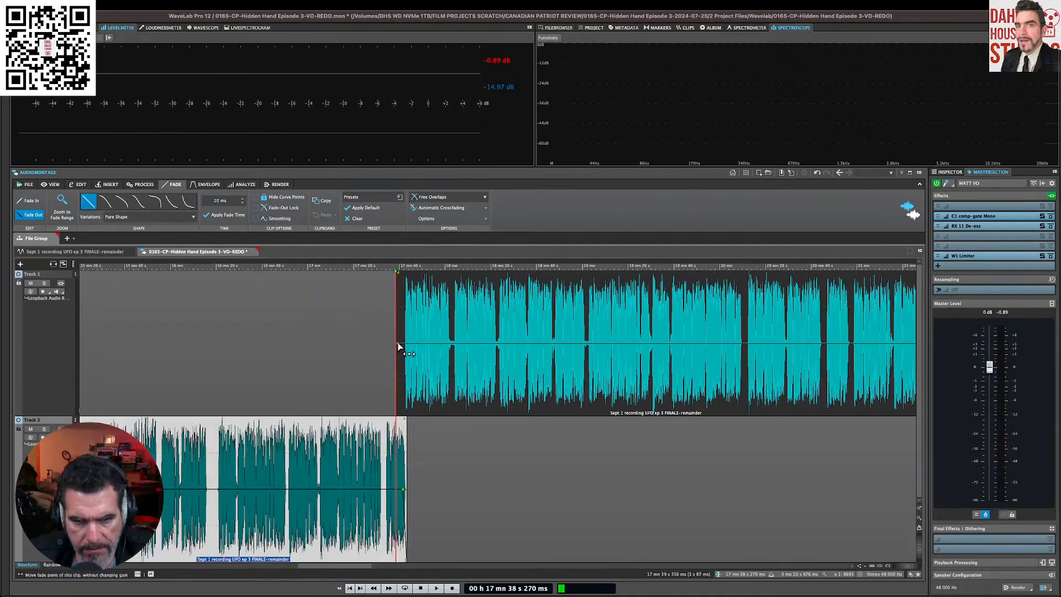
pyautogui.click(399, 346)
pyautogui.doubleClick(399, 346)
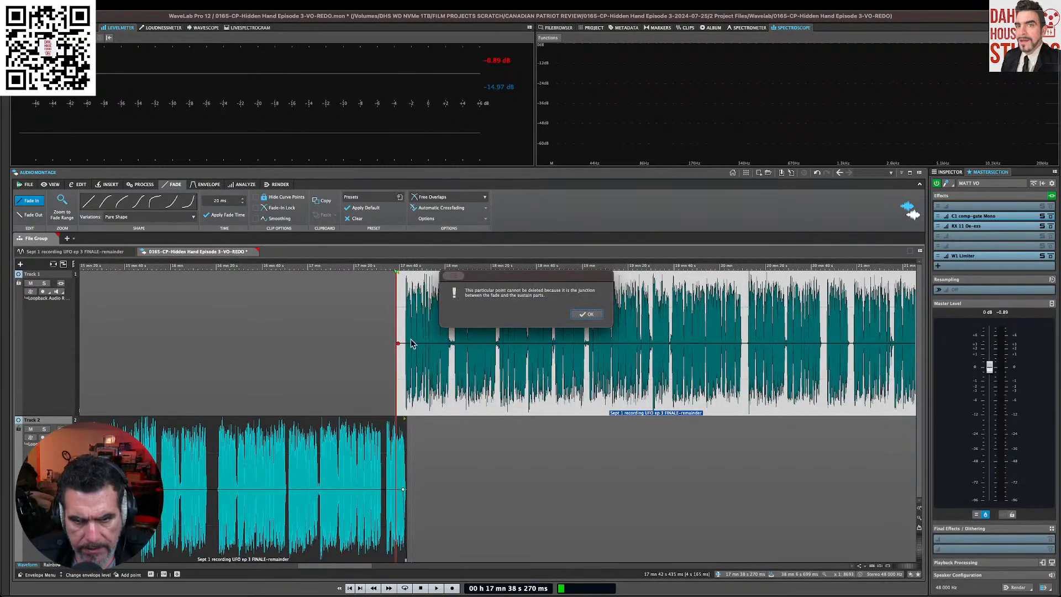
pyautogui.click(581, 313)
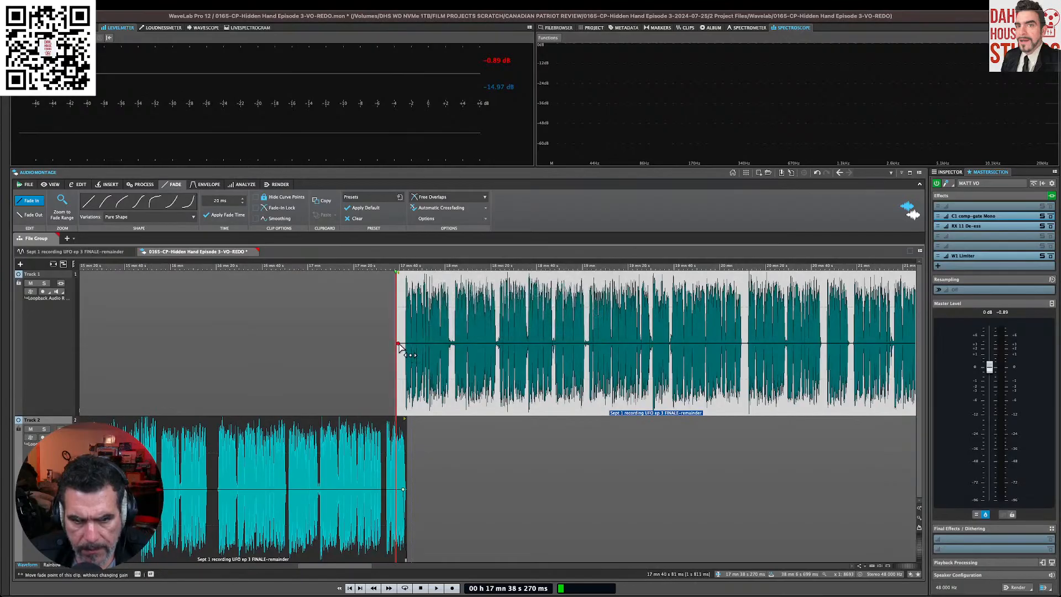
pyautogui.moveTo(399, 346); pyautogui.dragTo(405, 344)
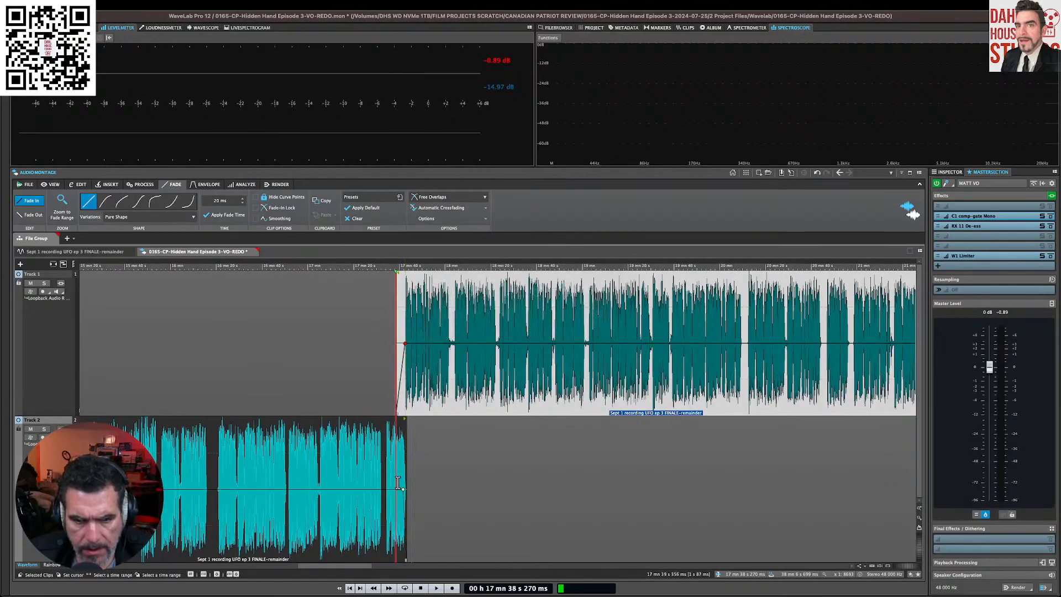
pyautogui.moveTo(404, 492); pyautogui.dragTo(397, 489)
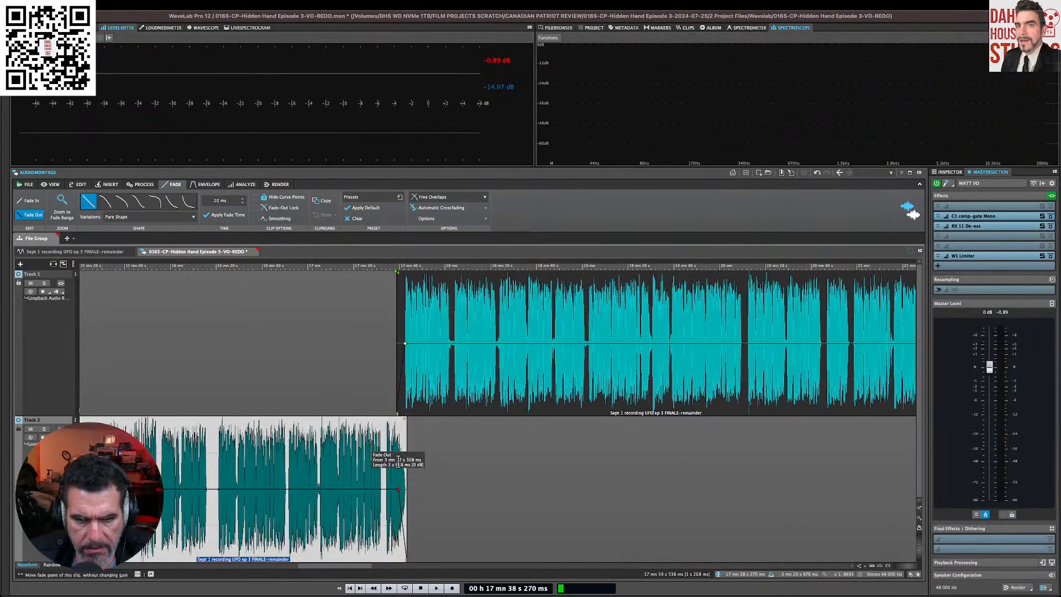
pyautogui.click(417, 394)
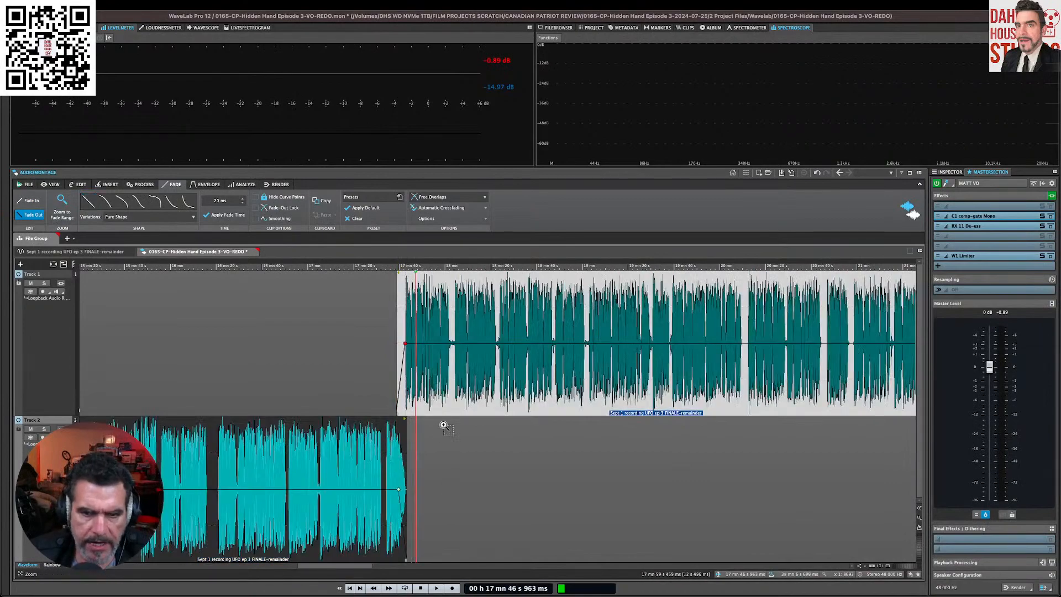
# Step: Undo all edits back to the empty montage and close the 0165-CP-Hidden Hand Episode 3-VO-REDO montage
pyautogui.press('super+z')
pyautogui.press('super+z')
pyautogui.press('super+z')
pyautogui.press('super+z')
pyautogui.press('super+z')
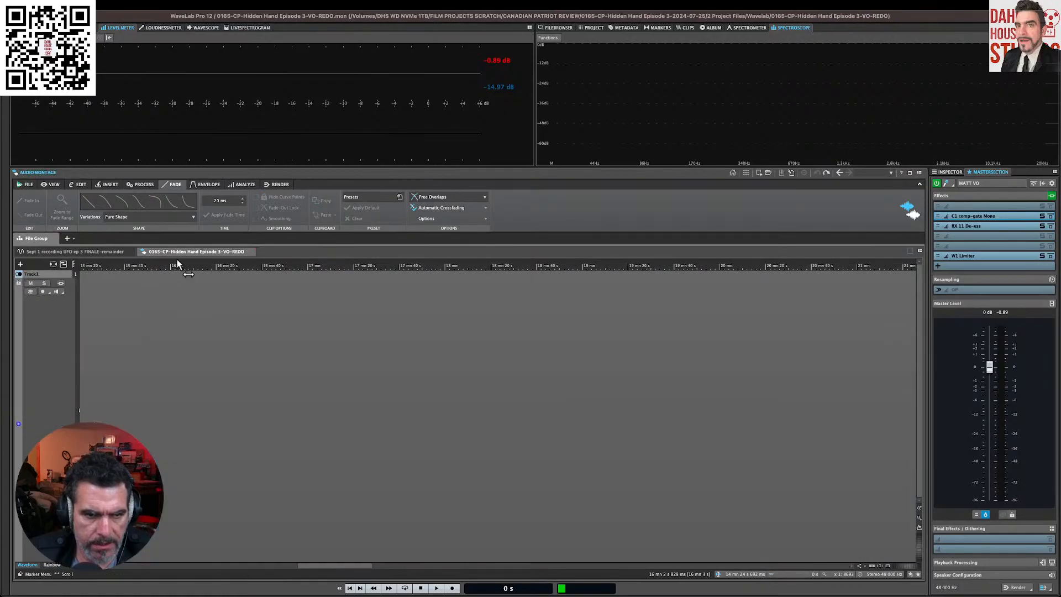
pyautogui.click(108, 252)
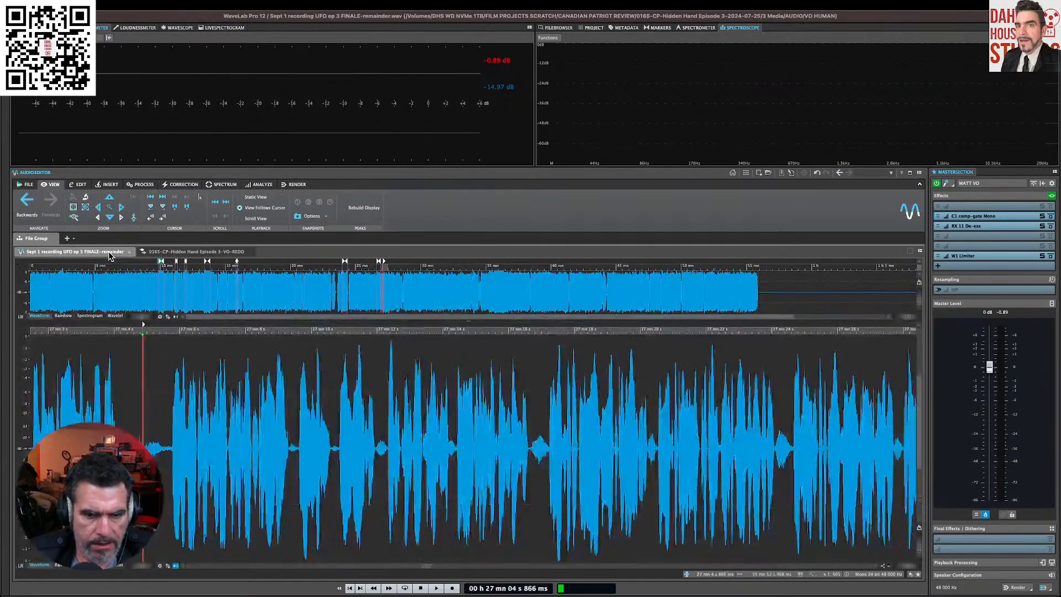
pyautogui.click(163, 252)
pyautogui.click(250, 252)
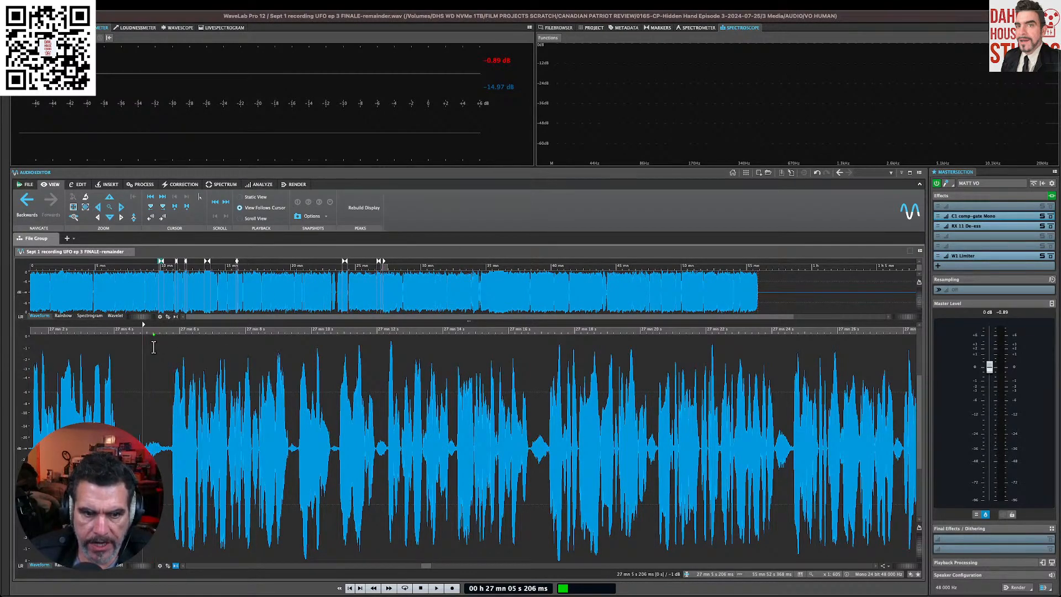
# Step: Detach the Spectroscope into an enlarged floating window over the meters and play the recording from about 27 mn 9 s
pyautogui.press('space')
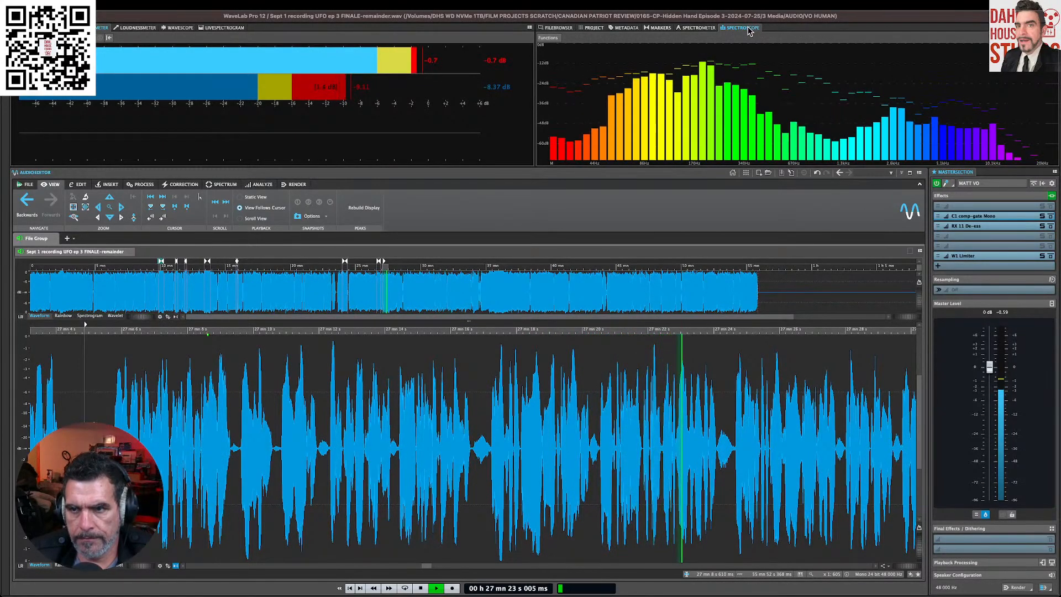
pyautogui.press('space')
pyautogui.moveTo(748, 30); pyautogui.dragTo(424, 145)
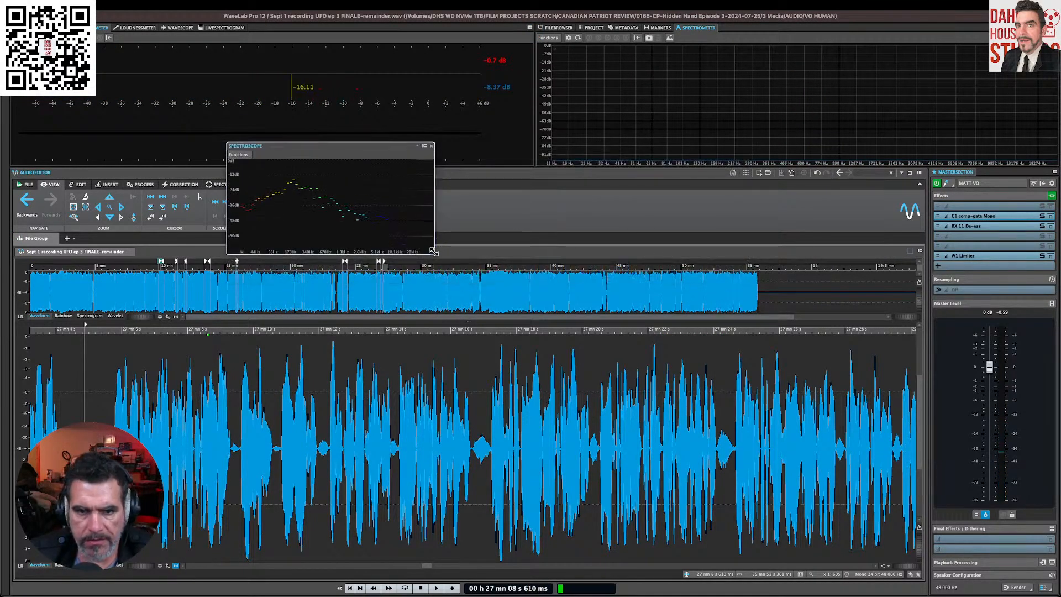
pyautogui.moveTo(433, 253); pyautogui.dragTo(807, 364)
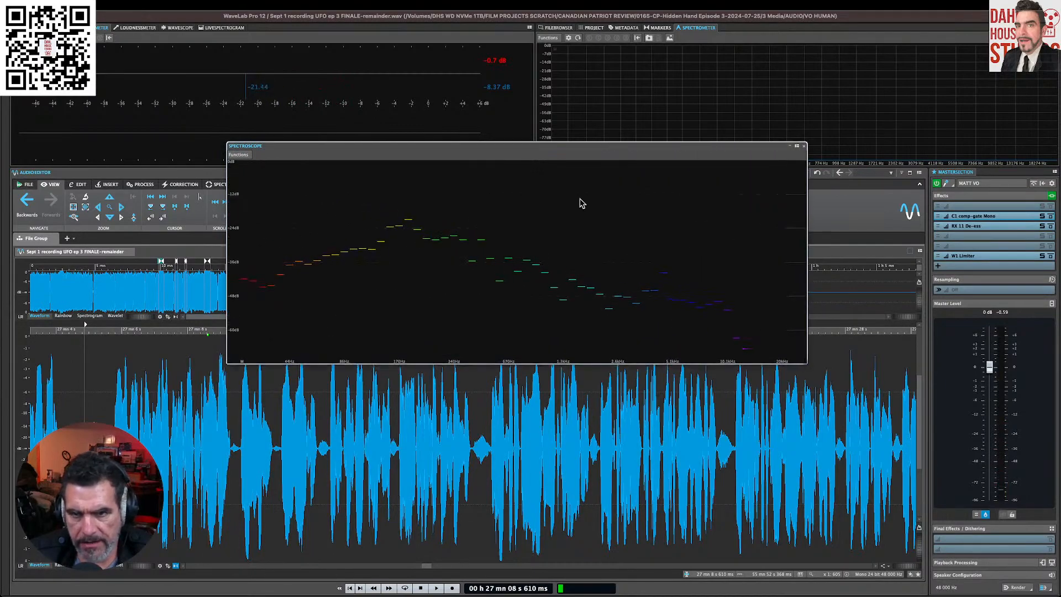
pyautogui.moveTo(518, 151); pyautogui.dragTo(488, 80)
pyautogui.press('space')
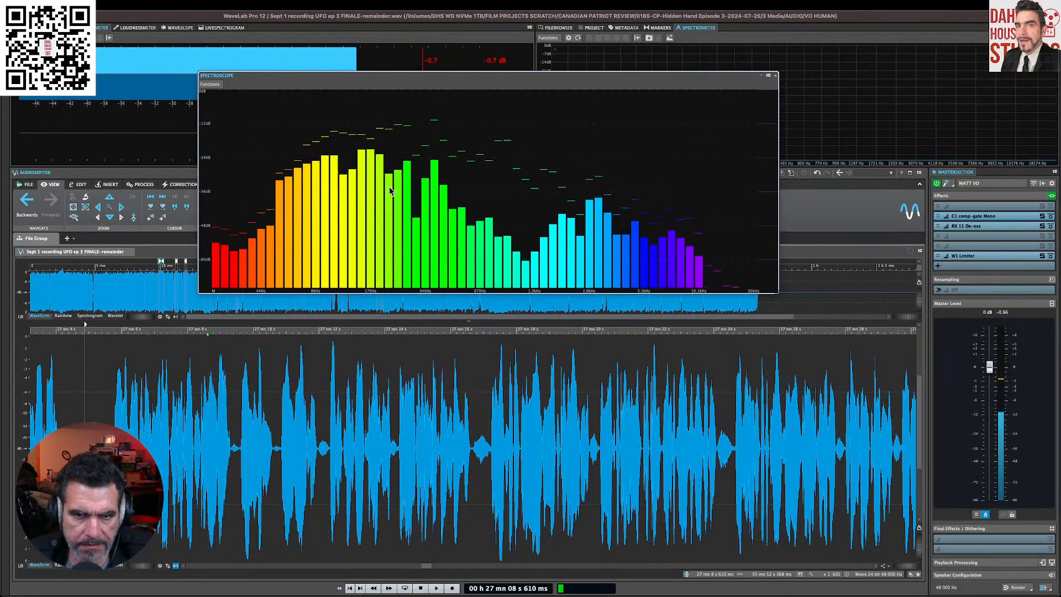
# Step: Play a moment of the recording from about 27 mn 8 s and dock the floating Spectroscope back beside the Spectrometer
pyautogui.press('space')
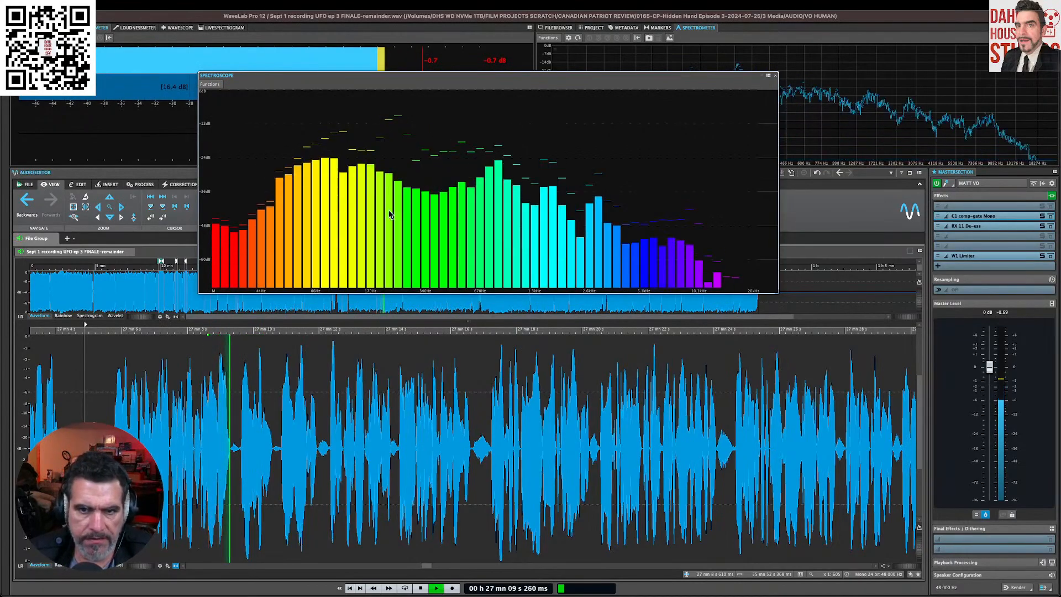
pyautogui.press('space')
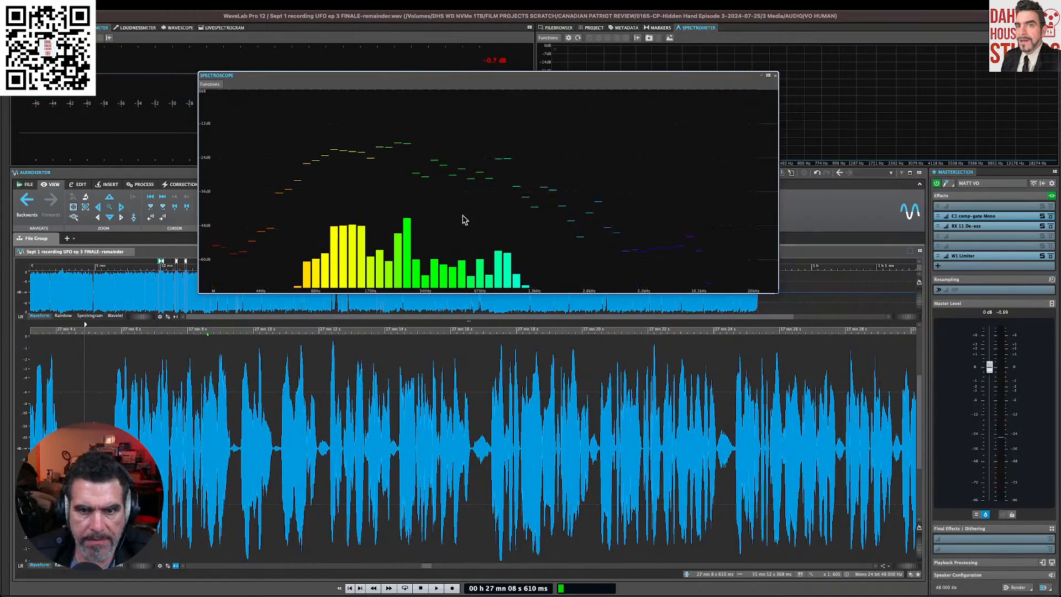
pyautogui.moveTo(390, 87); pyautogui.dragTo(586, 62)
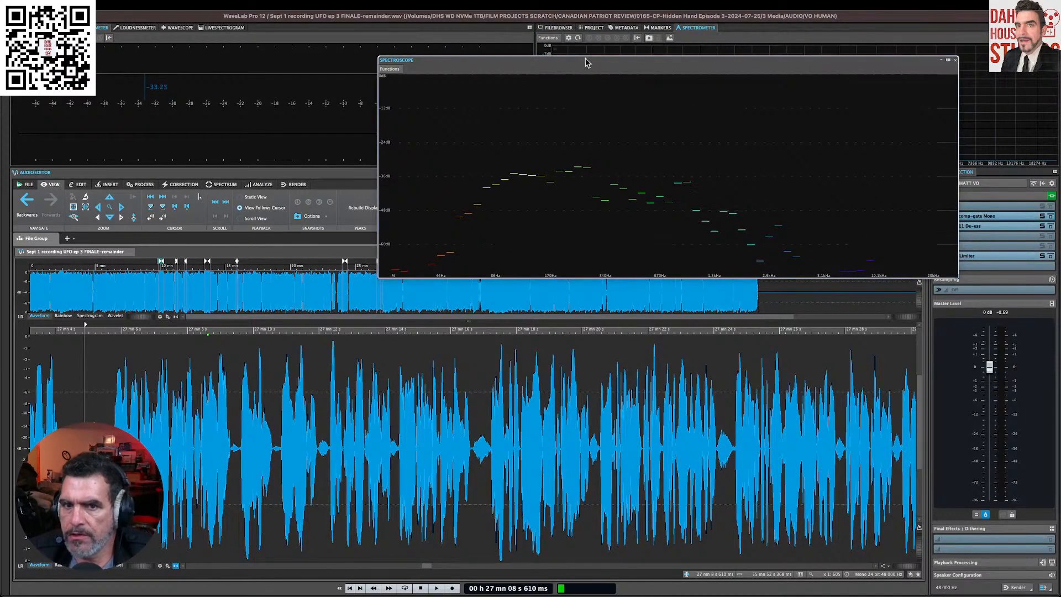
pyautogui.click(948, 60)
pyautogui.click(968, 66)
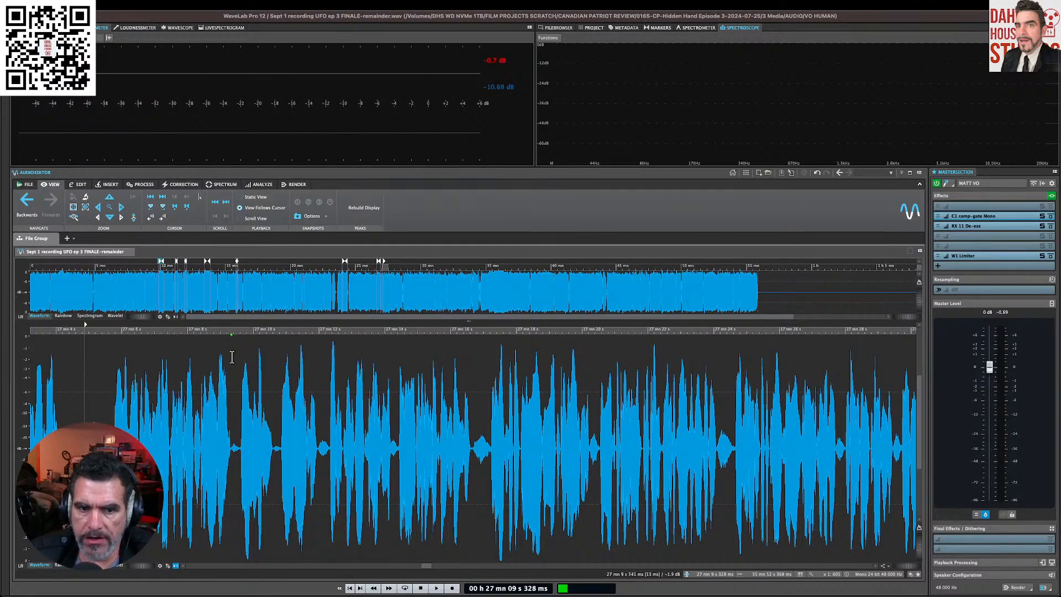
# Step: Play the voice-over from several points between about 27 mn 6 s and 27 mn 17 s and examine its Spectroscope display
pyautogui.moveTo(230, 332); pyautogui.dragTo(113, 335)
pyautogui.press('space')
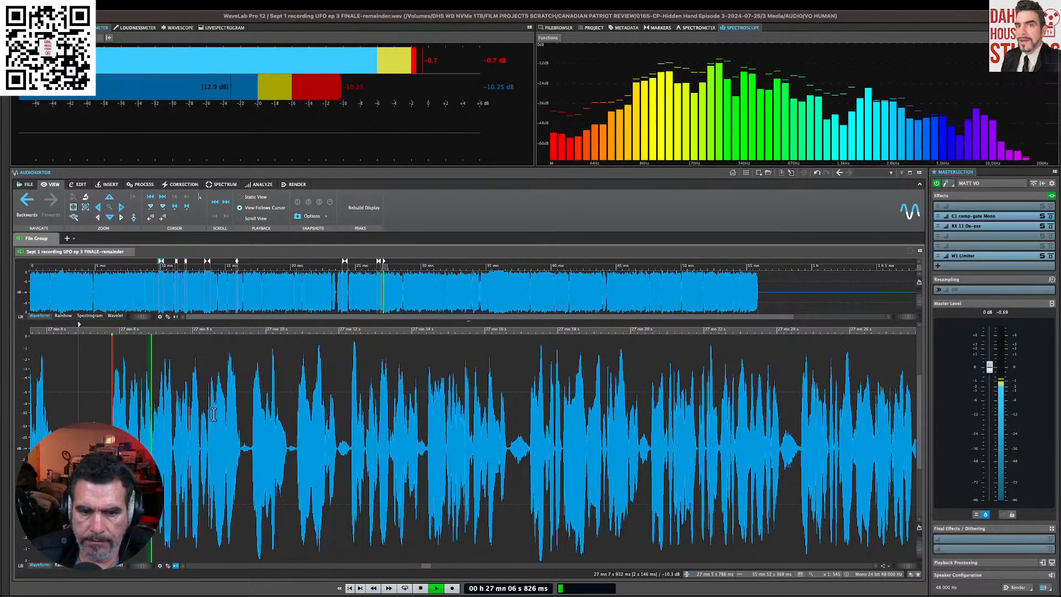
pyautogui.click(466, 373)
pyautogui.press('space')
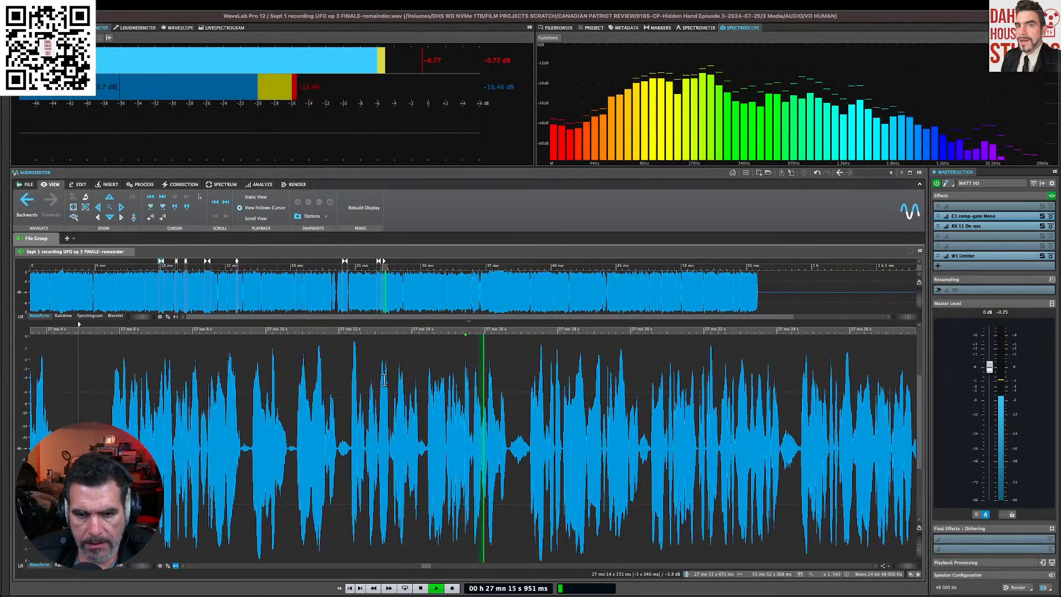
pyautogui.click(342, 396)
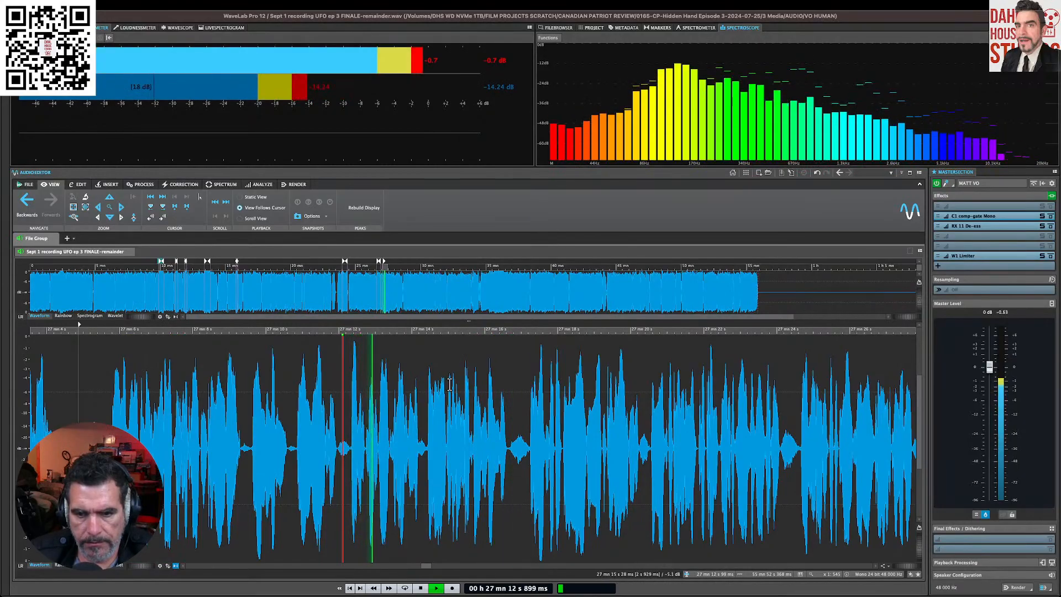
pyautogui.click(508, 382)
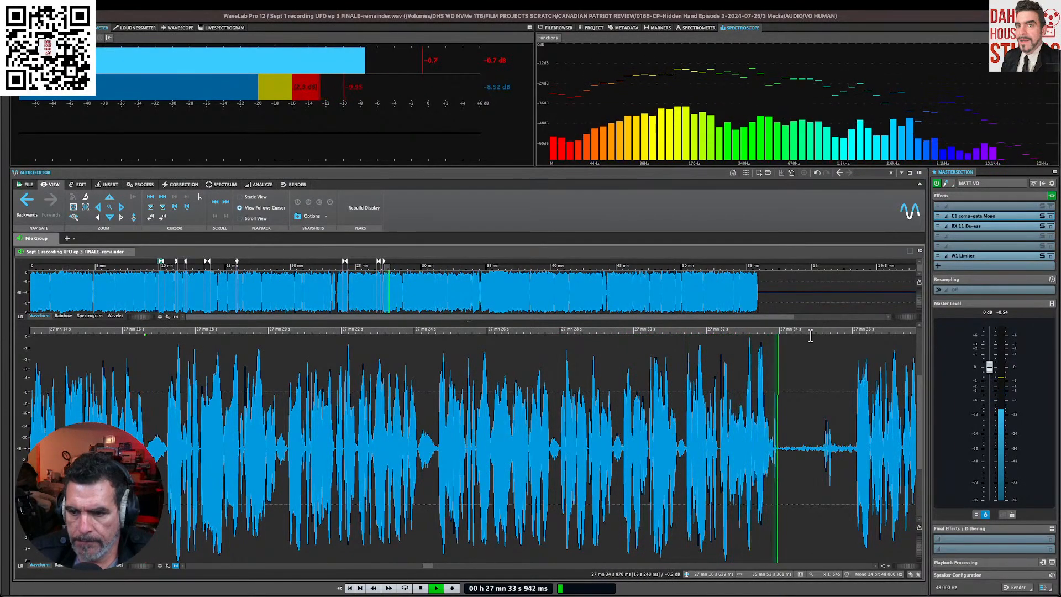
# Step: Stop playback in the pause and insert a region end marker at 27 mn 34 s 711 ms
pyautogui.press('space')
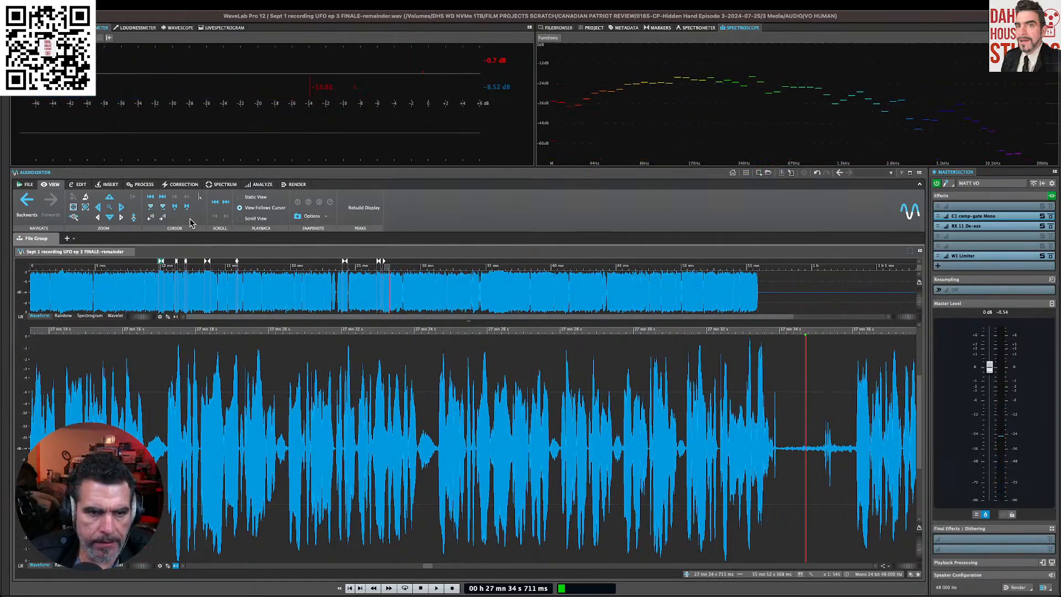
pyautogui.click(114, 186)
pyautogui.click(134, 208)
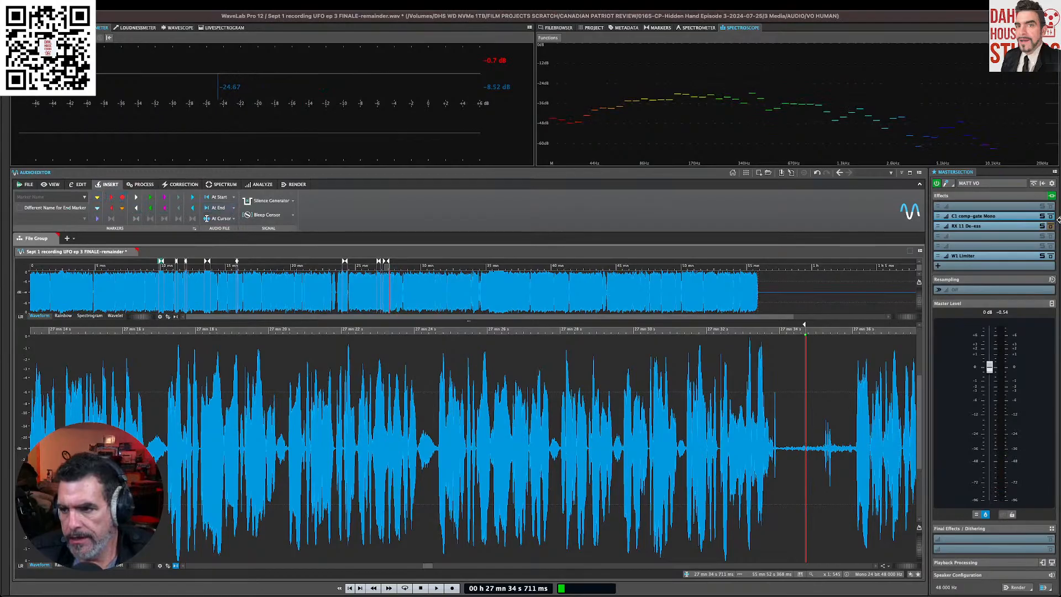
pyautogui.click(1020, 206)
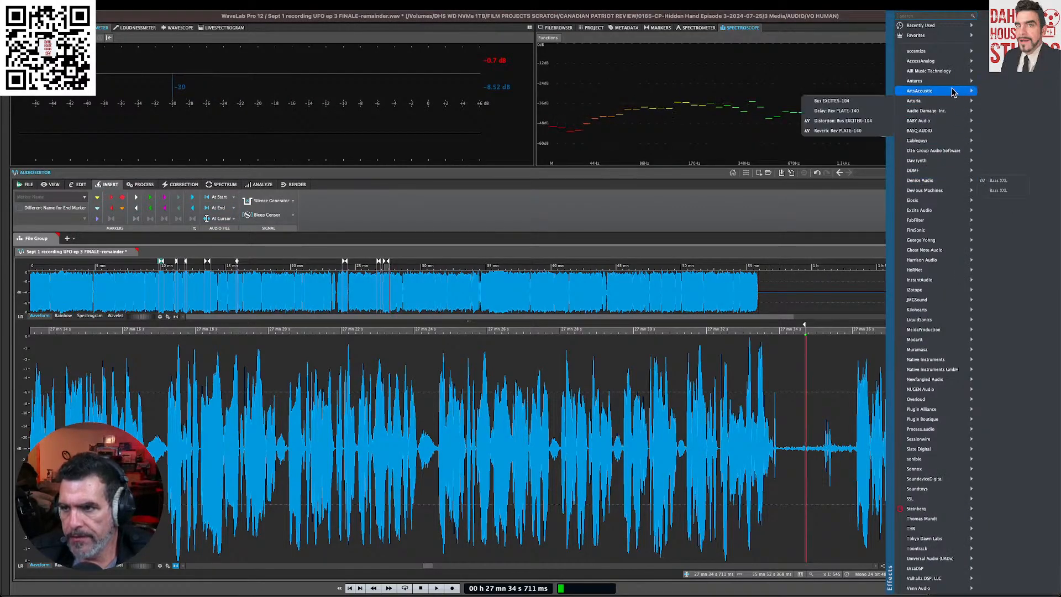
pyautogui.write('INFINIT')
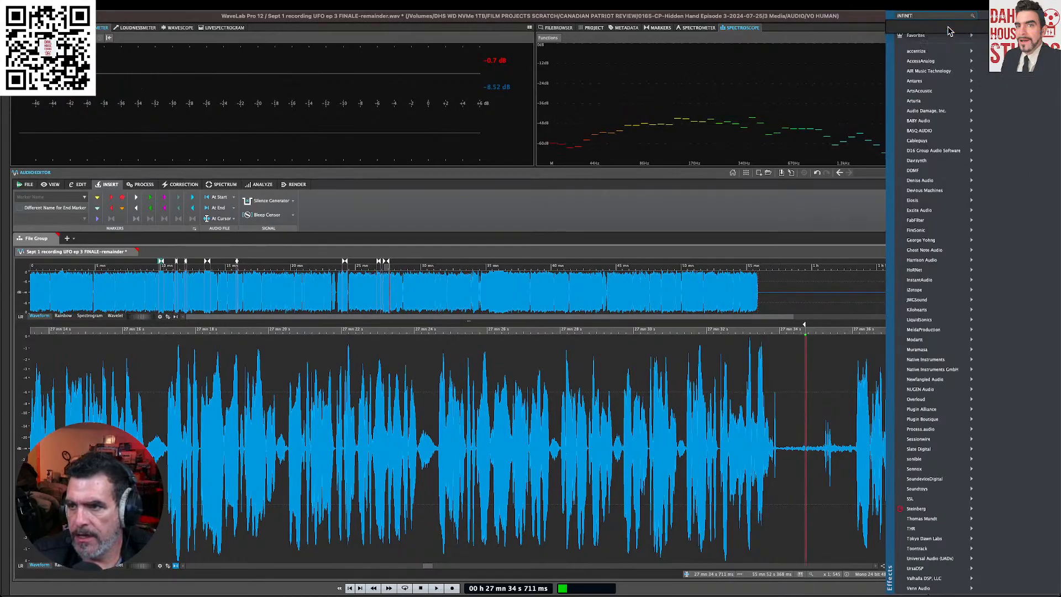
pyautogui.press('BackSpace')
pyautogui.press('BackSpace')
pyautogui.press('BackSpace')
pyautogui.press('BackSpace')
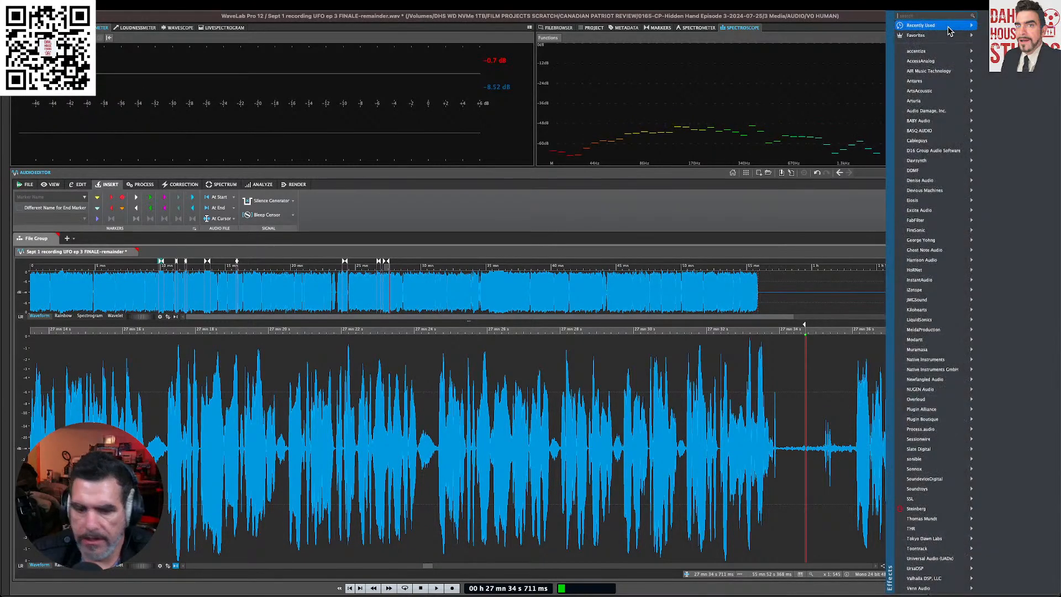
pyautogui.write('infinit')
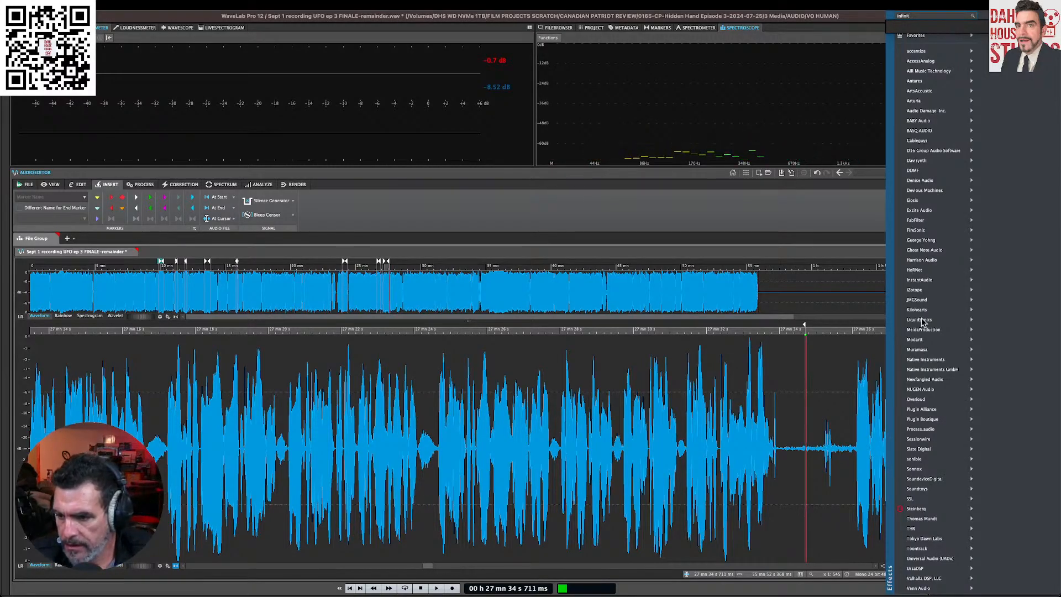
pyautogui.press('Escape')
pyautogui.press('Escape')
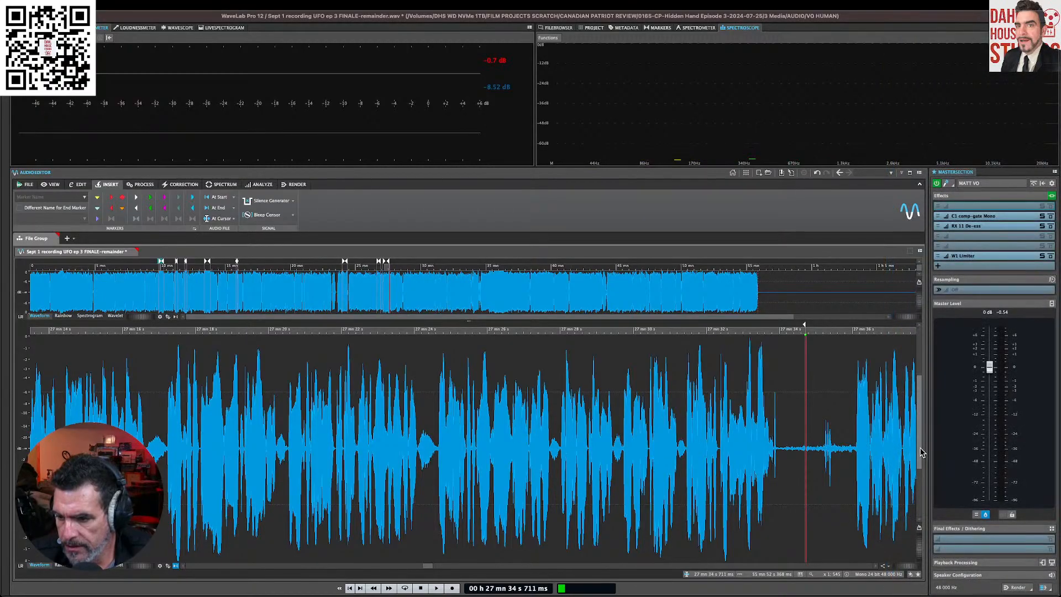
# Step: Load Slate Digital's Inf EQ into the first effect slot of the Master Section, ahead of C1 comp-gate Mono
pyautogui.click(1006, 207)
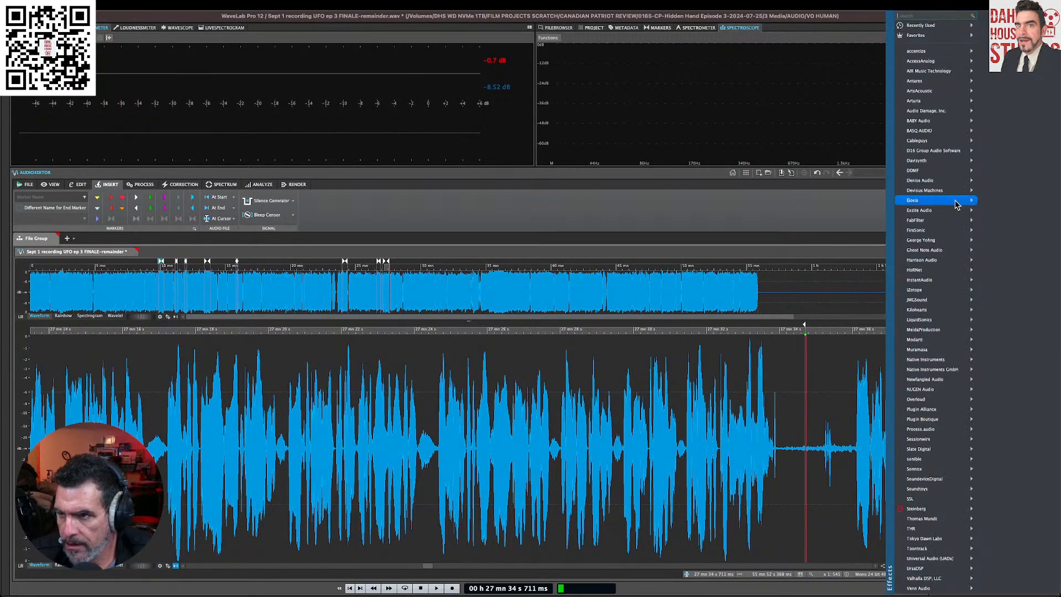
pyautogui.moveTo(923, 442)
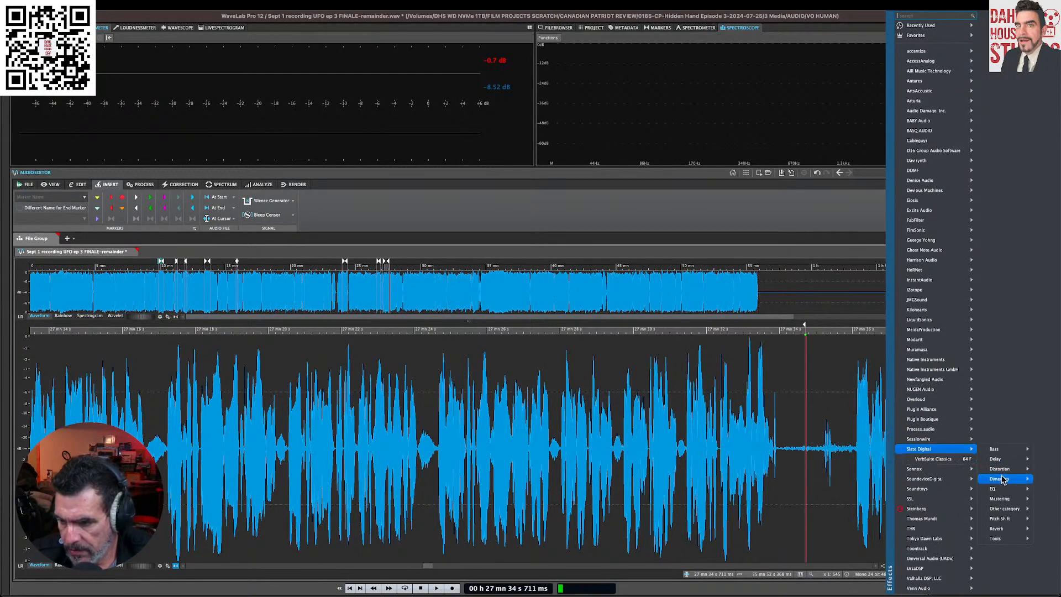
pyautogui.moveTo(1000, 490)
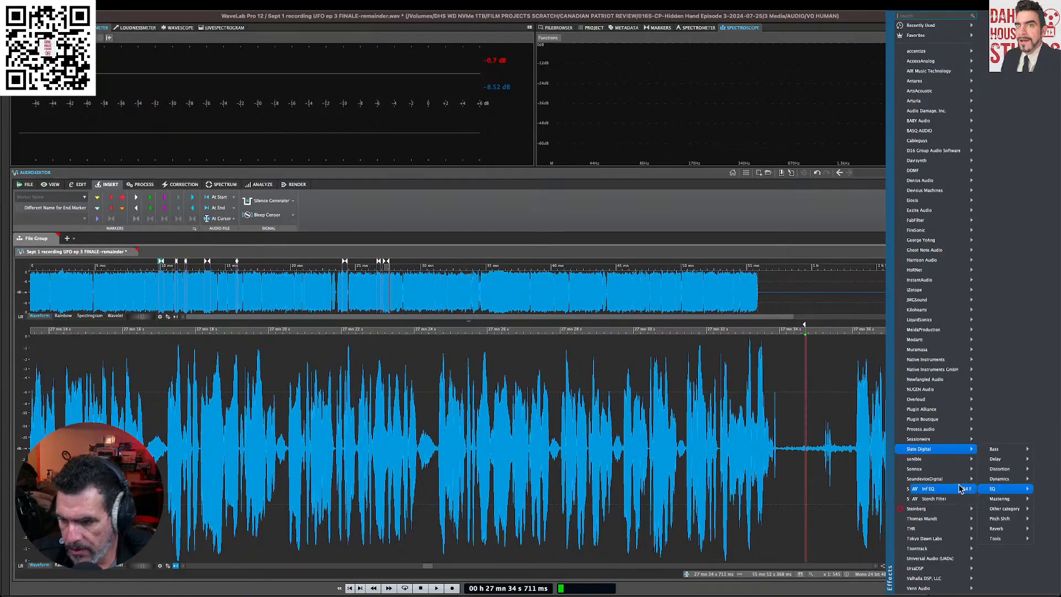
pyautogui.click(960, 489)
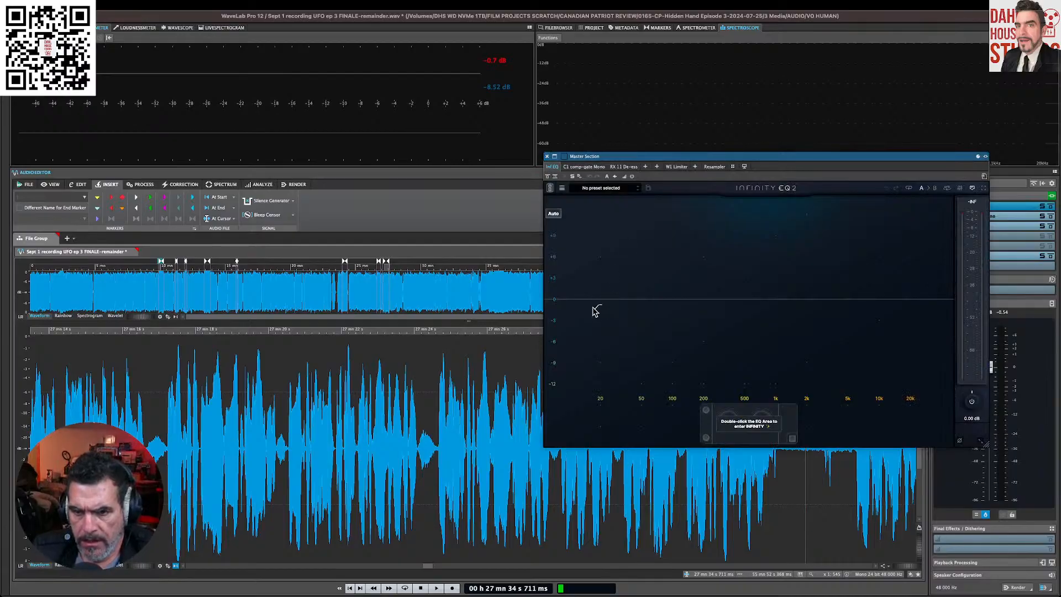
# Step: Add a low-cut band at about 123 Hz and -0.50 dB to the EQ and play the recording through it
pyautogui.doubleClick(587, 302)
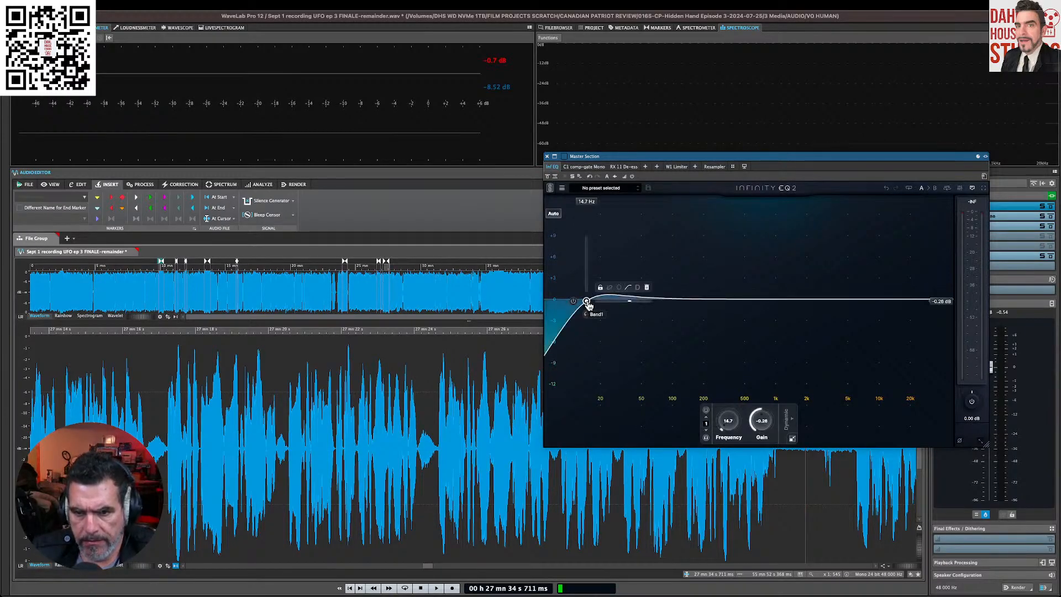
pyautogui.moveTo(586, 303); pyautogui.dragTo(675, 308)
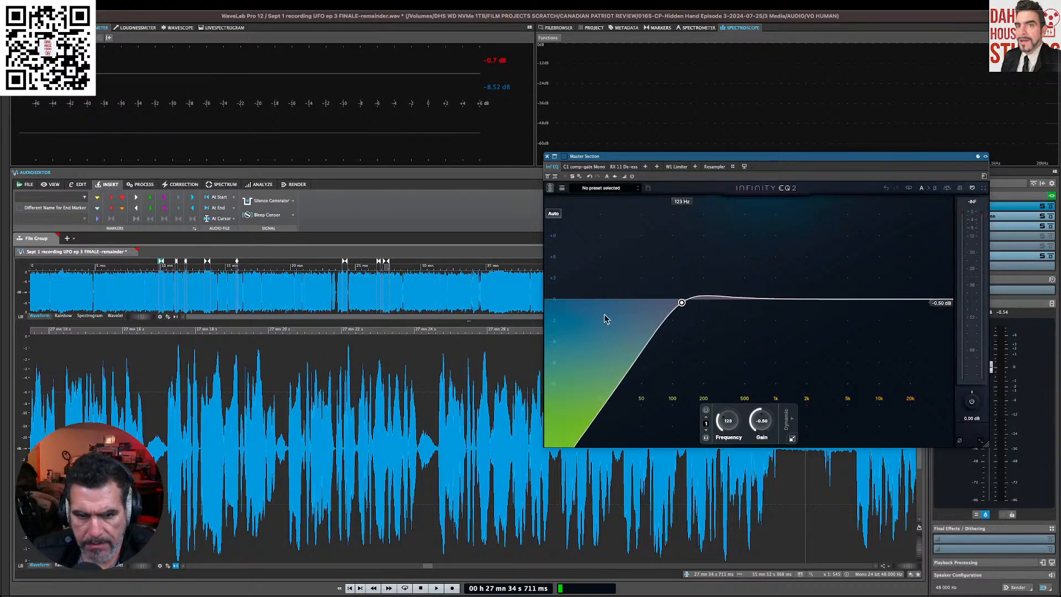
pyautogui.press('space')
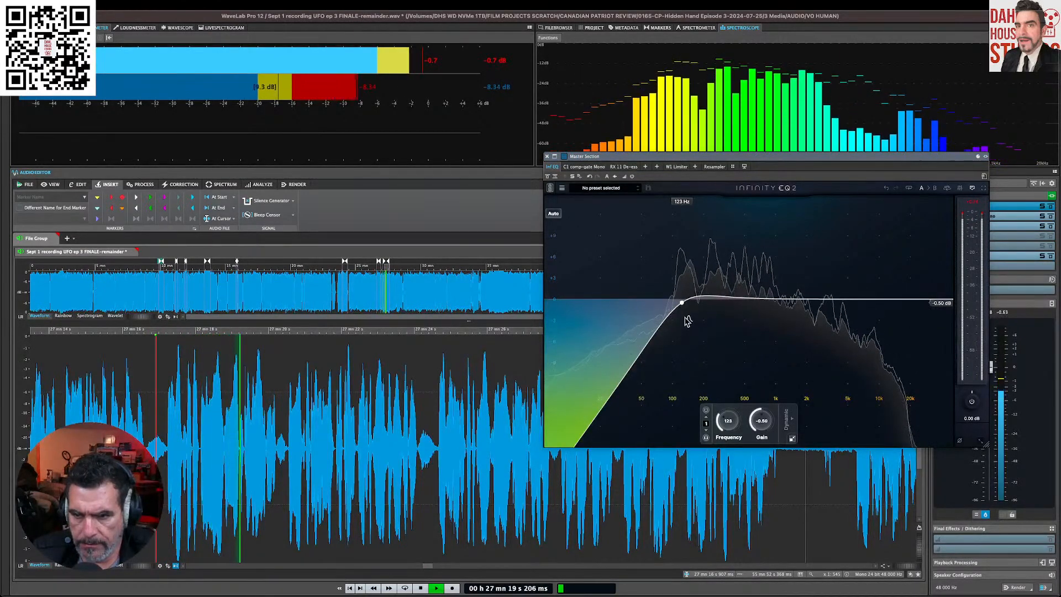
# Step: Retune the low-cut band during playback to about 105 Hz with a gain of +1.32 dB, and close the EQ window
pyautogui.moveTo(681, 302)
pyautogui.mouseDown()
pyautogui.moveTo(646, 308)
pyautogui.moveTo(666, 301)
pyautogui.moveTo(668, 286)
pyautogui.mouseUp()
pyautogui.press('space')
pyautogui.press('space')
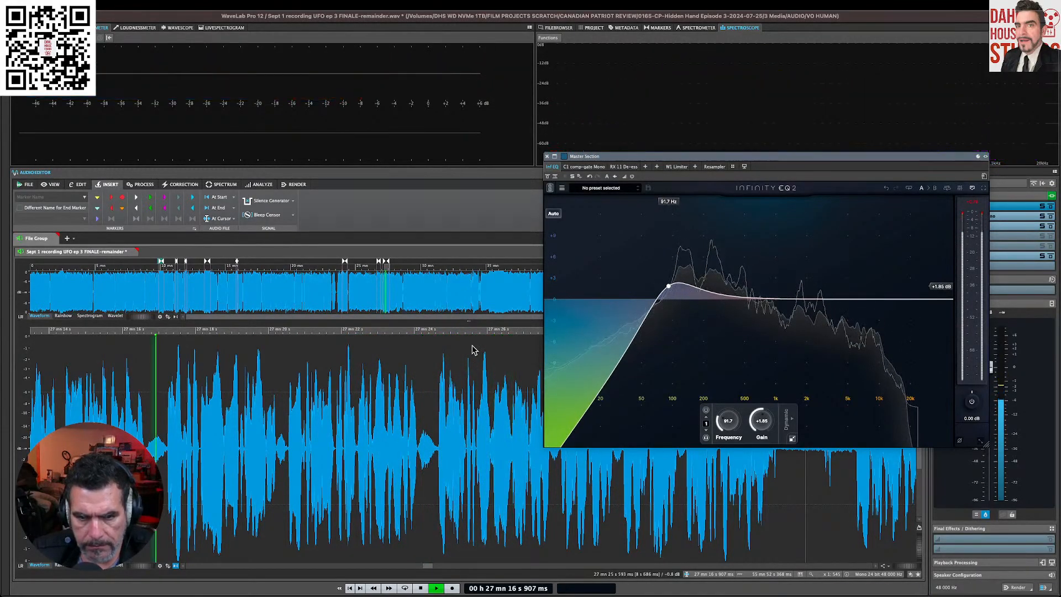
pyautogui.moveTo(670, 288)
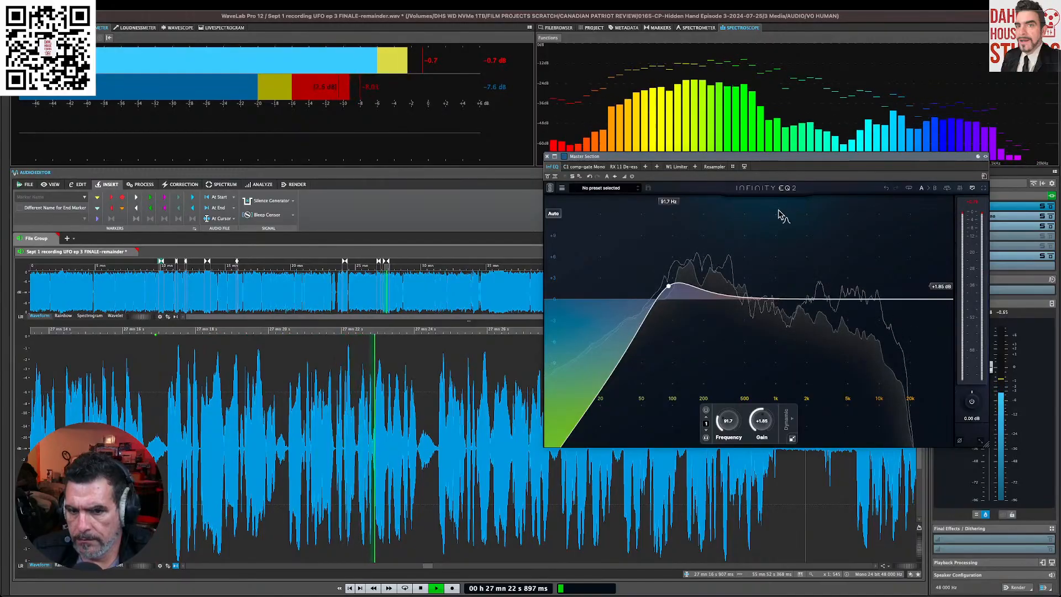
pyautogui.moveTo(670, 289); pyautogui.dragTo(675, 290)
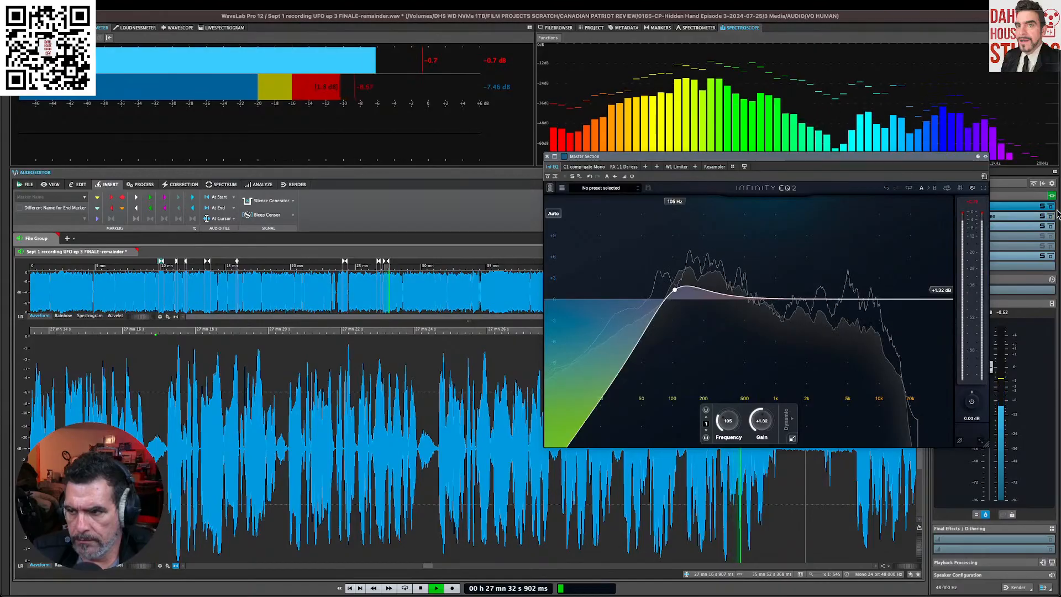
pyautogui.click(547, 156)
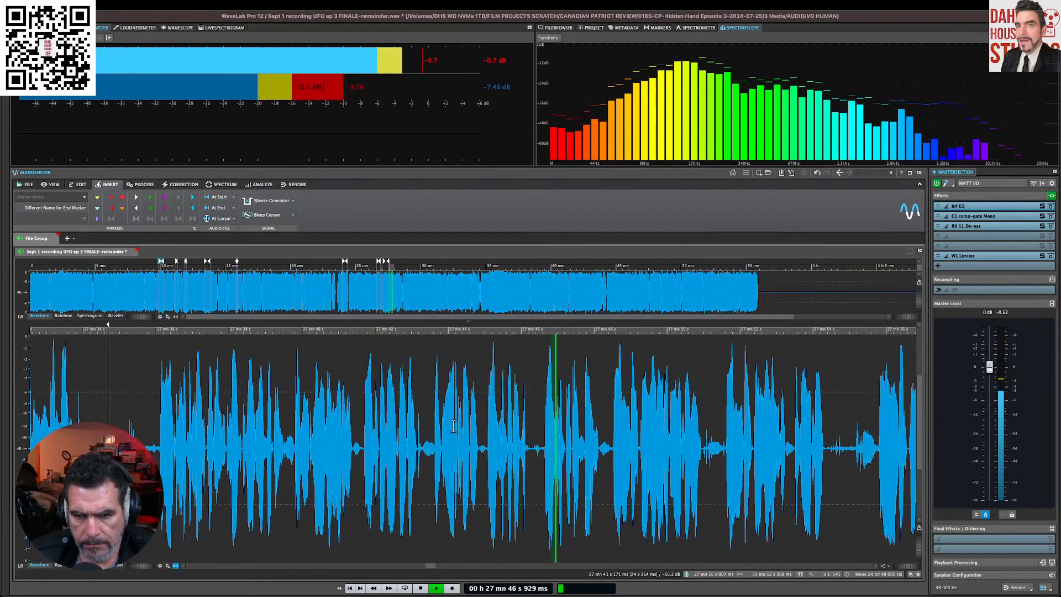
# Step: Delete the roughly 1.6 s phrase starting near 27 mn 45 s and replay the recording around the edit
pyautogui.moveTo(487, 436); pyautogui.dragTo(544, 454)
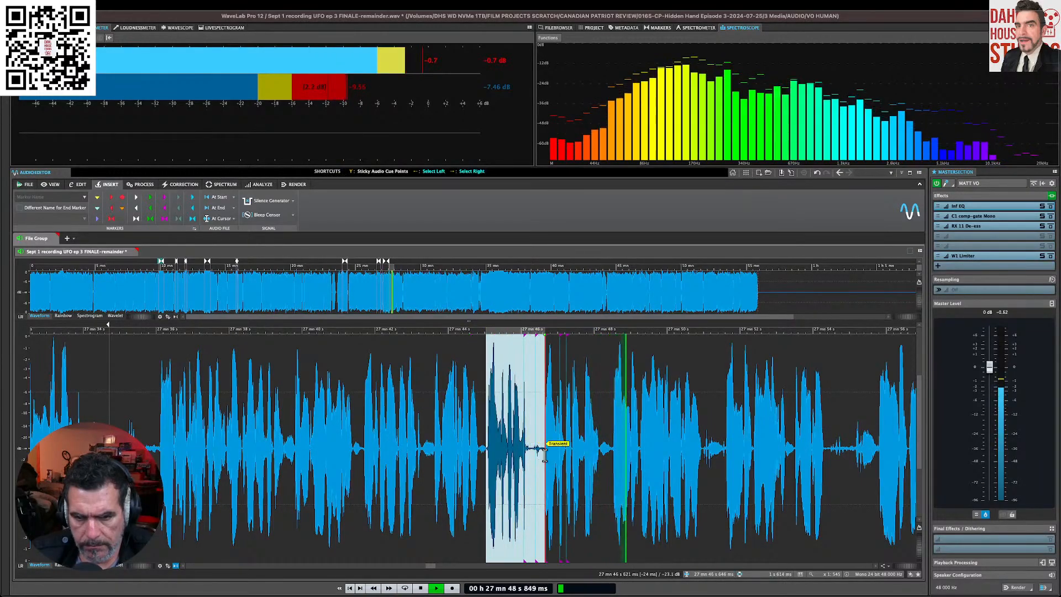
pyautogui.press('Delete')
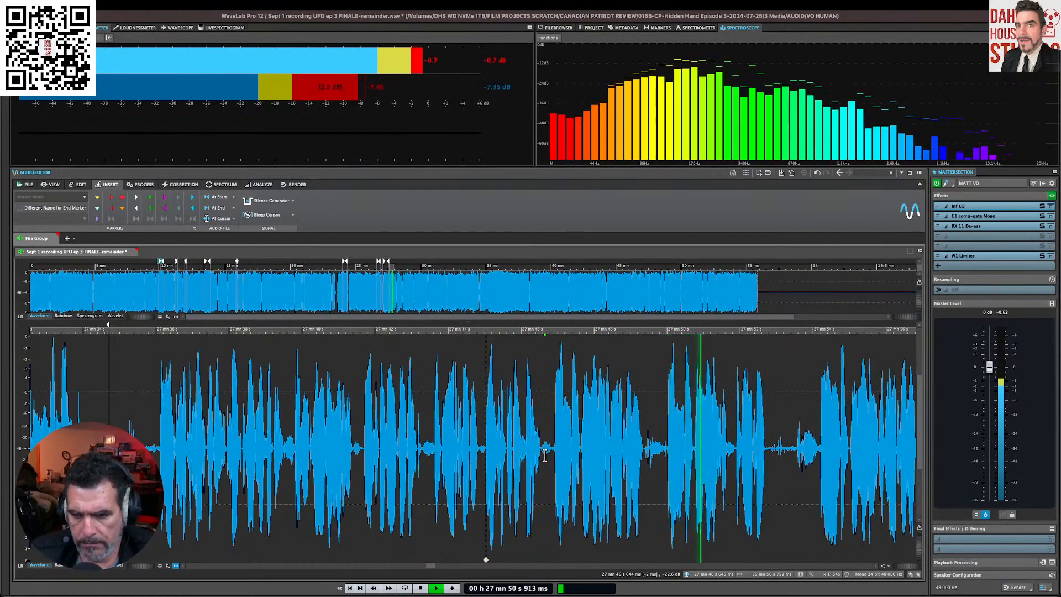
pyautogui.click(496, 439)
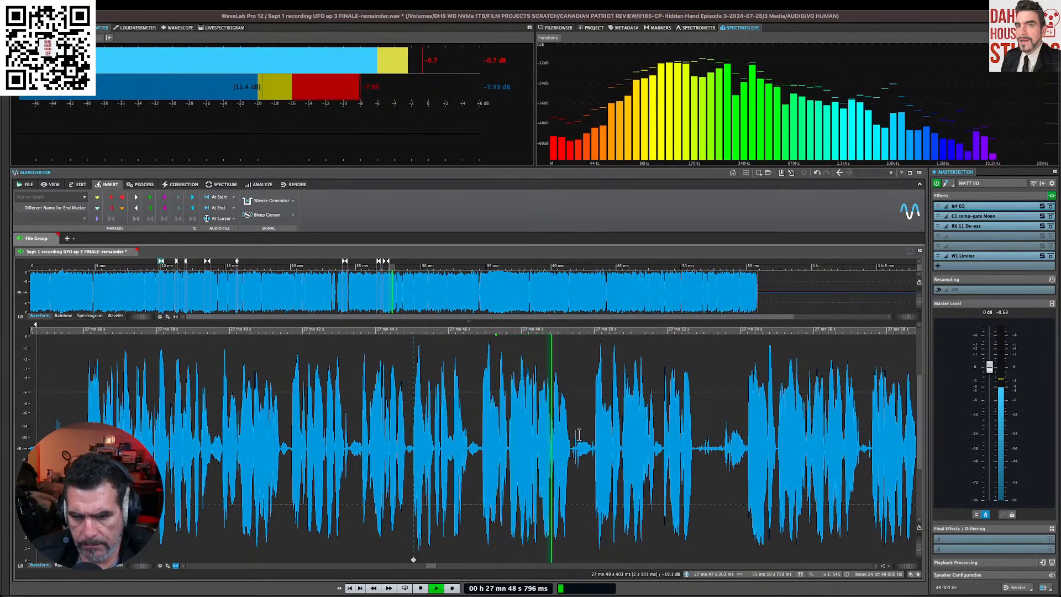
# Step: Delete the roughly 7.3 s passage starting at 27 mn 46 s 909 ms and replay from just before the join
pyautogui.click(748, 440)
pyautogui.press('space')
pyautogui.press('space')
pyautogui.moveTo(748, 442); pyautogui.dragTo(480, 437)
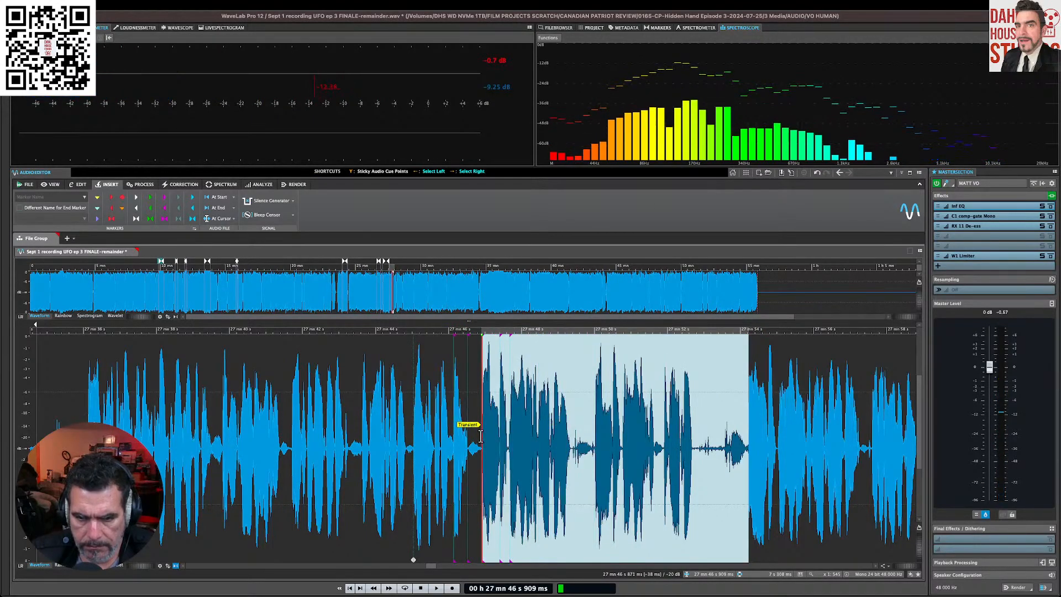
pyautogui.press('Delete')
pyautogui.click(456, 433)
pyautogui.press('space')
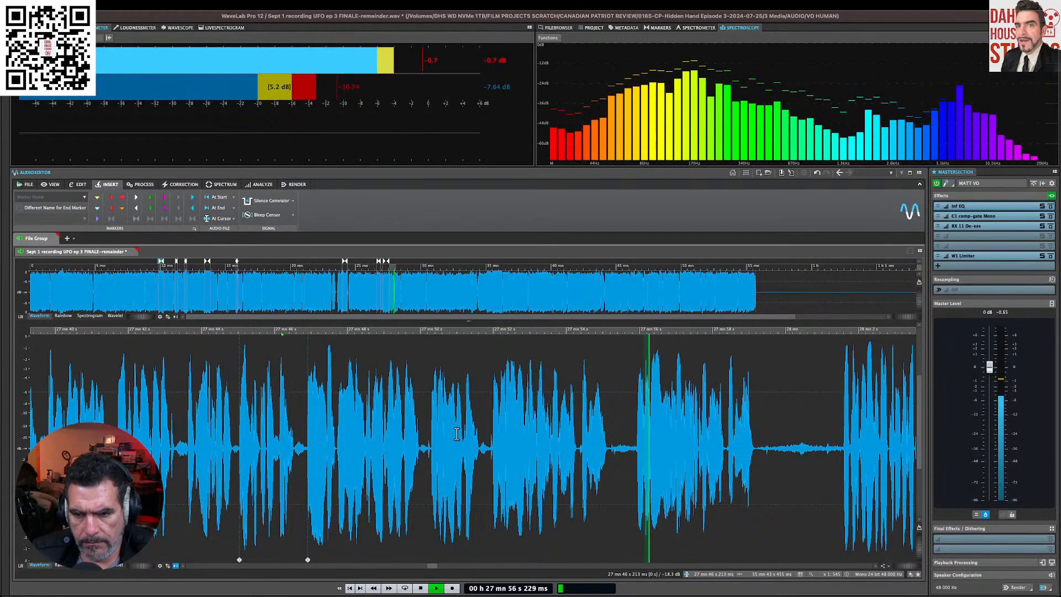
# Step: Delete the roughly 4 s passage ending at about 27 mn 55.9 s and replay from about 27 mn 51 s
pyautogui.moveTo(489, 445); pyautogui.dragTo(652, 460)
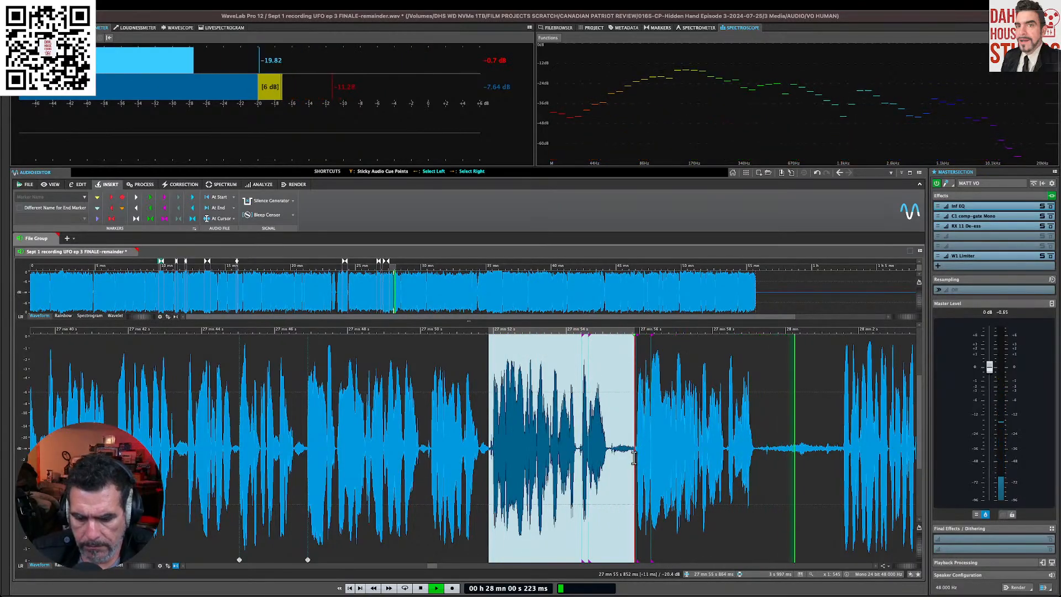
pyautogui.press('Delete')
pyautogui.click(454, 437)
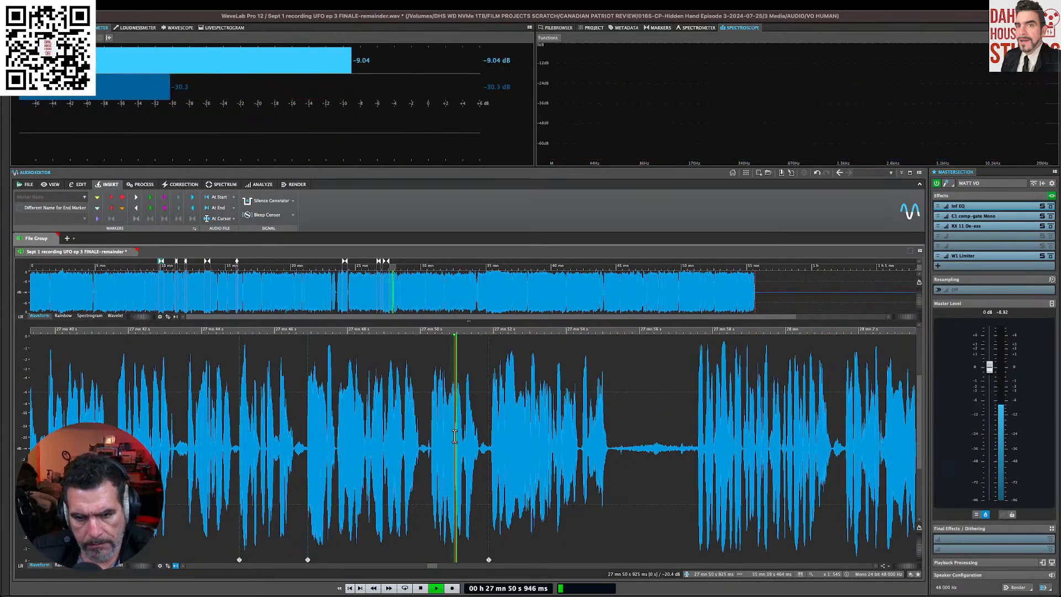
pyautogui.hscroll(5, 472, 436)
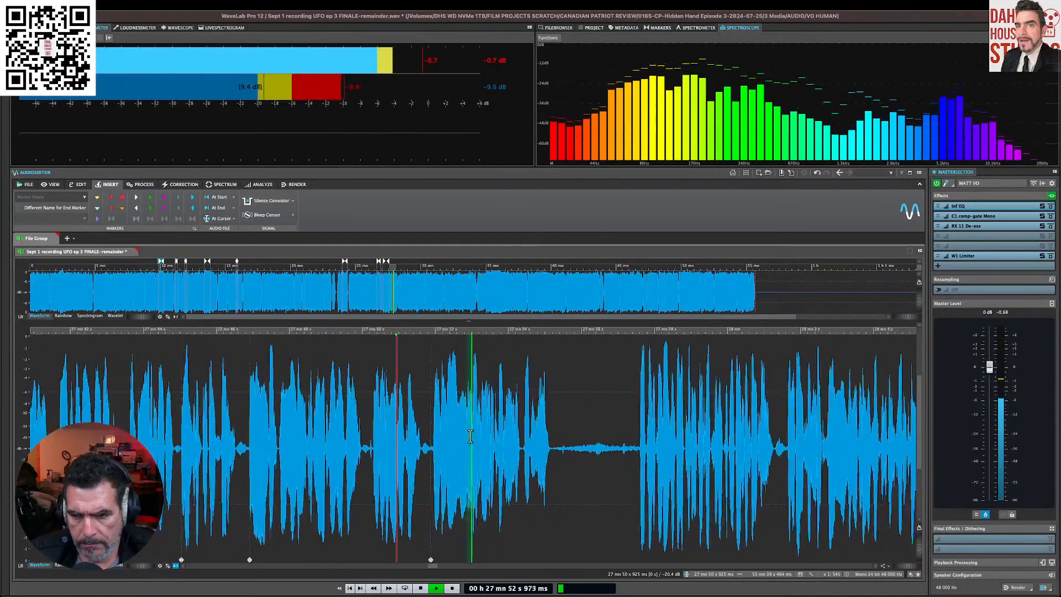
pyautogui.scroll(-2, 499, 434)
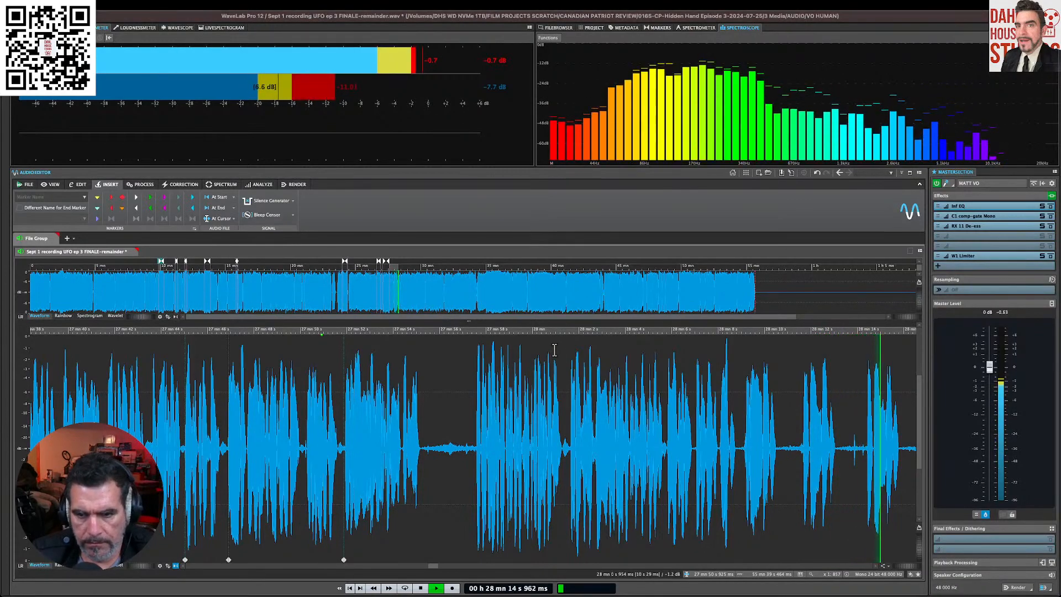
# Step: Delete the roughly 5.4 s passage ending at 28 mn 14 s 438 ms and replay from about 28 mn 8.5 s
pyautogui.press('space')
pyautogui.moveTo(699, 445); pyautogui.dragTo(820, 468)
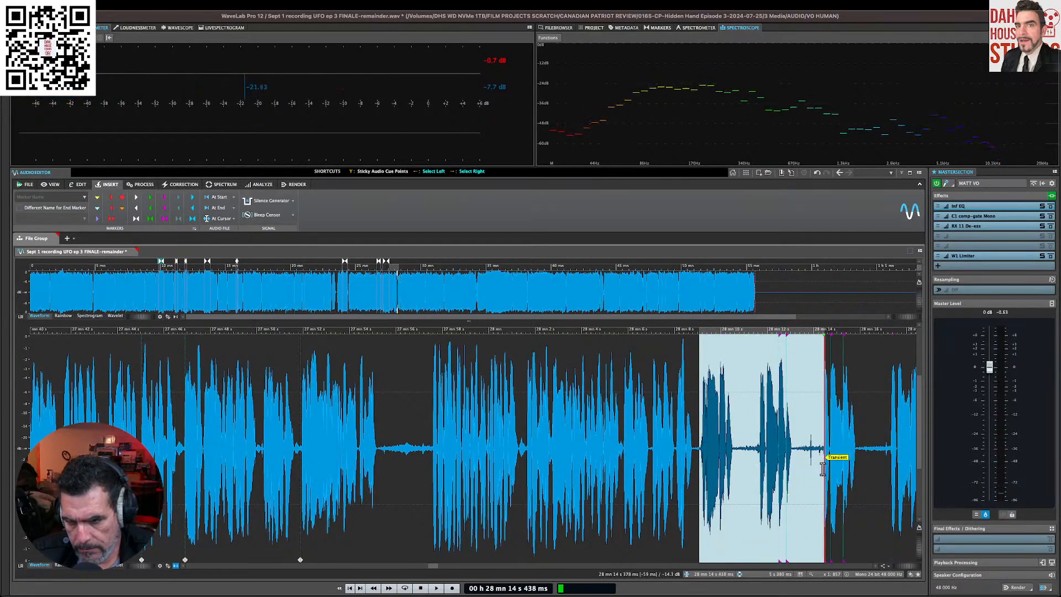
pyautogui.press('Delete')
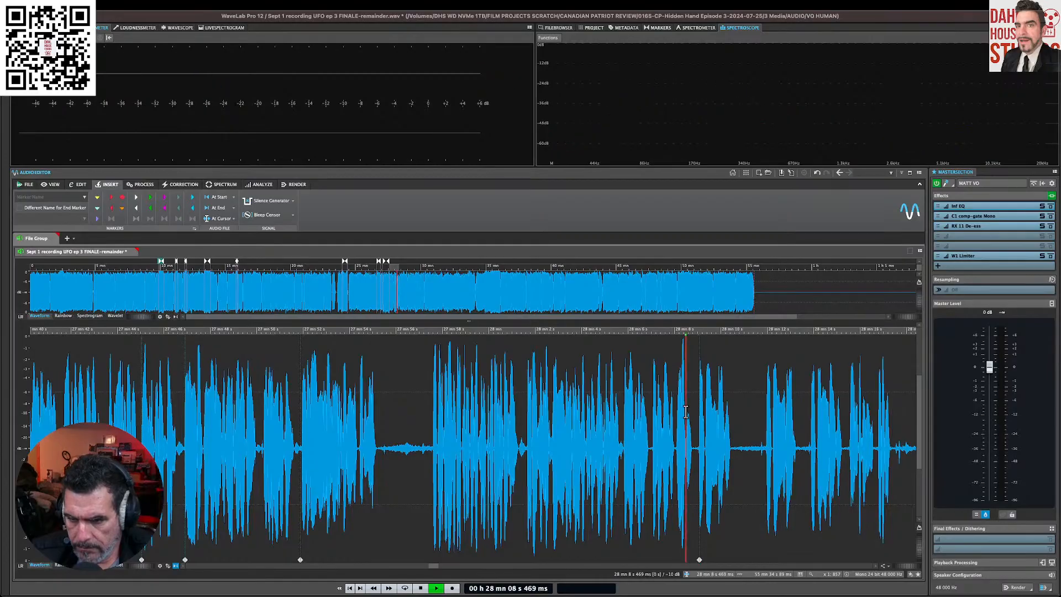
pyautogui.press('space')
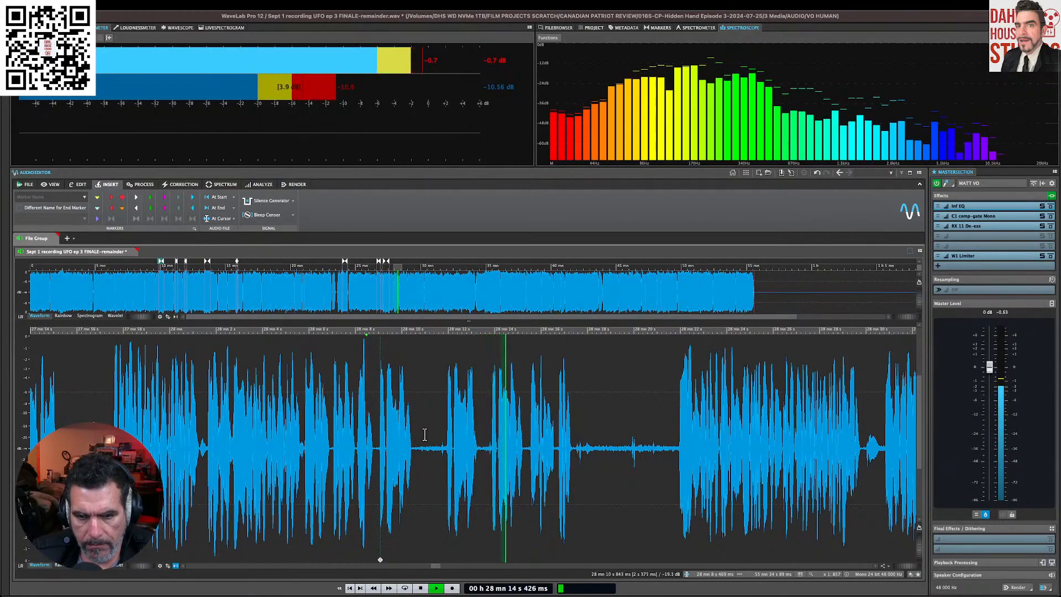
# Step: Delete the roughly 8.6 s passage ending at 28 mn 20 s 359 ms and replay from the join
pyautogui.press('space')
pyautogui.moveTo(441, 446); pyautogui.dragTo(642, 467)
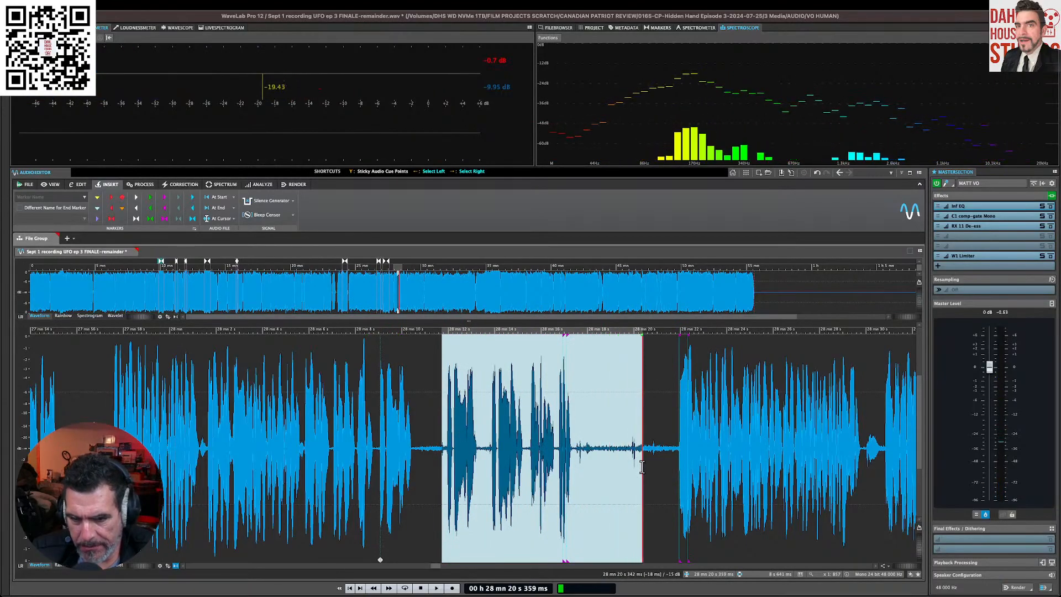
pyautogui.press('Delete')
pyautogui.press('space')
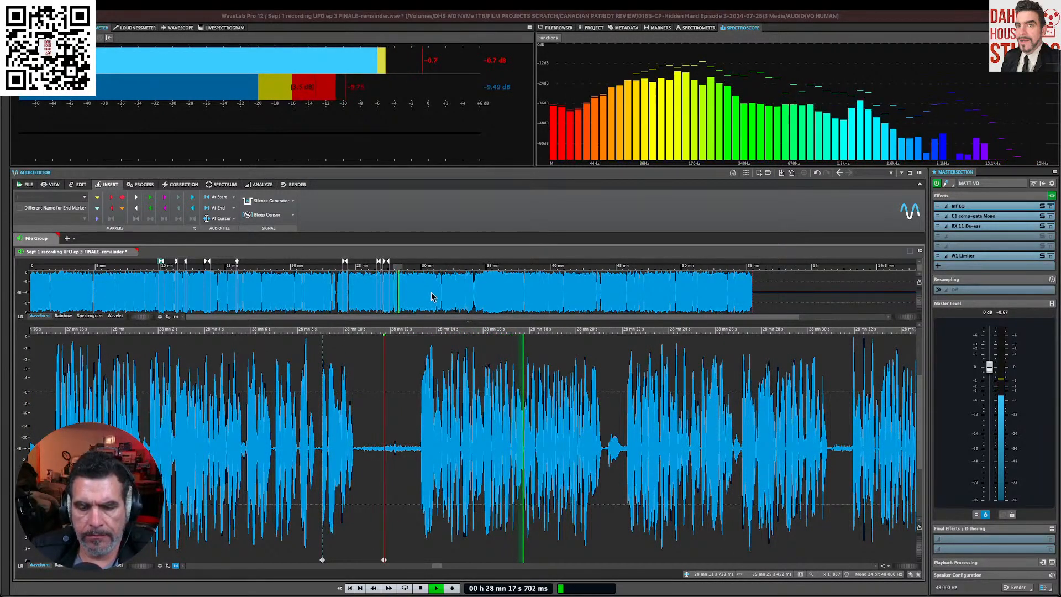
# Step: Listen on past the last cut and replay from about 28 mn 11.7 s and 28 mn 15.65 s to check the join
pyautogui.press('F11')
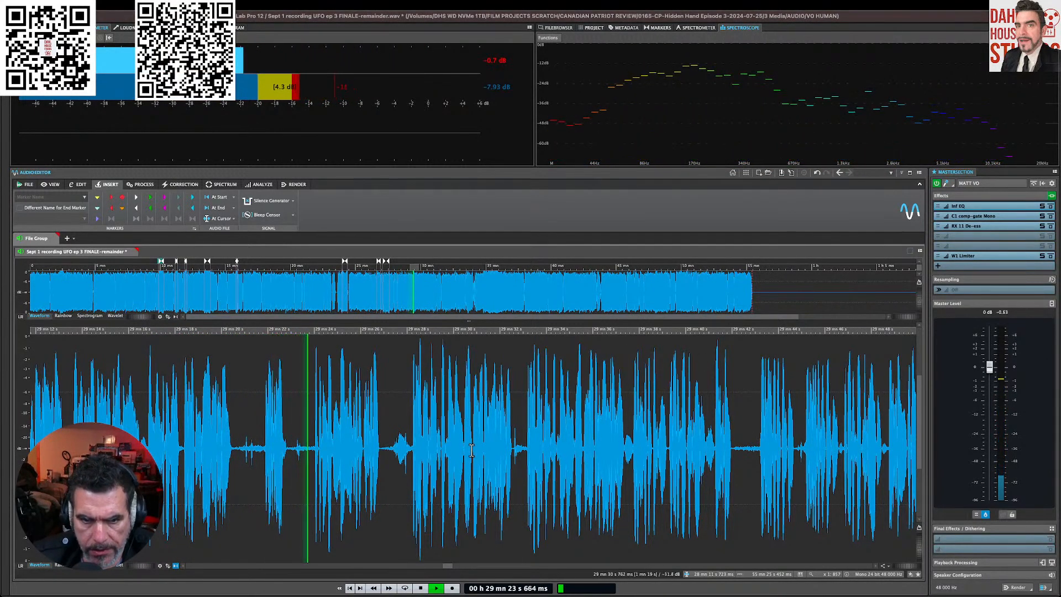
pyautogui.press('space')
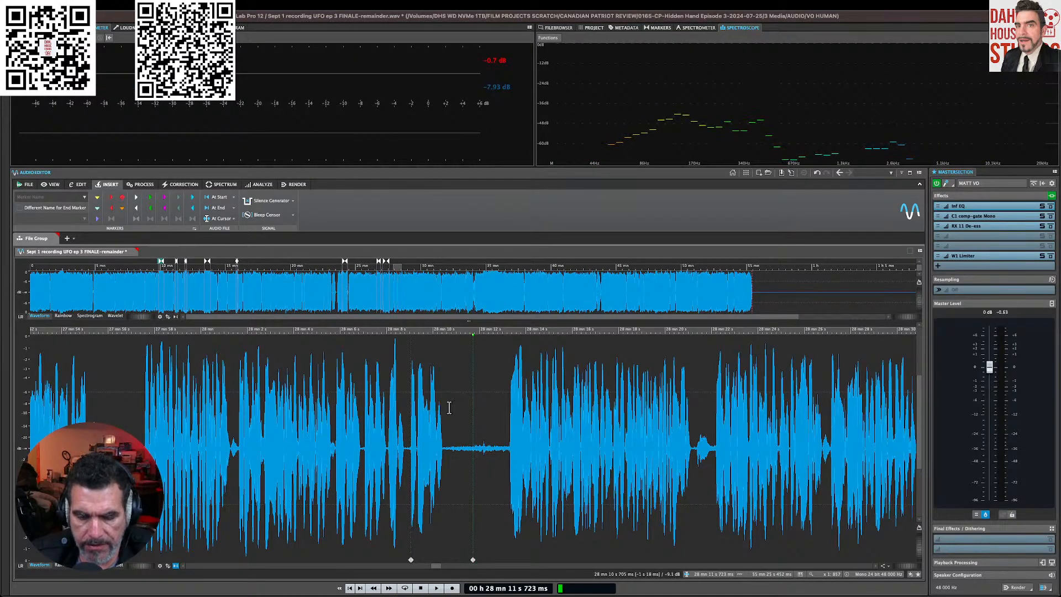
pyautogui.hscroll(5, 449, 408)
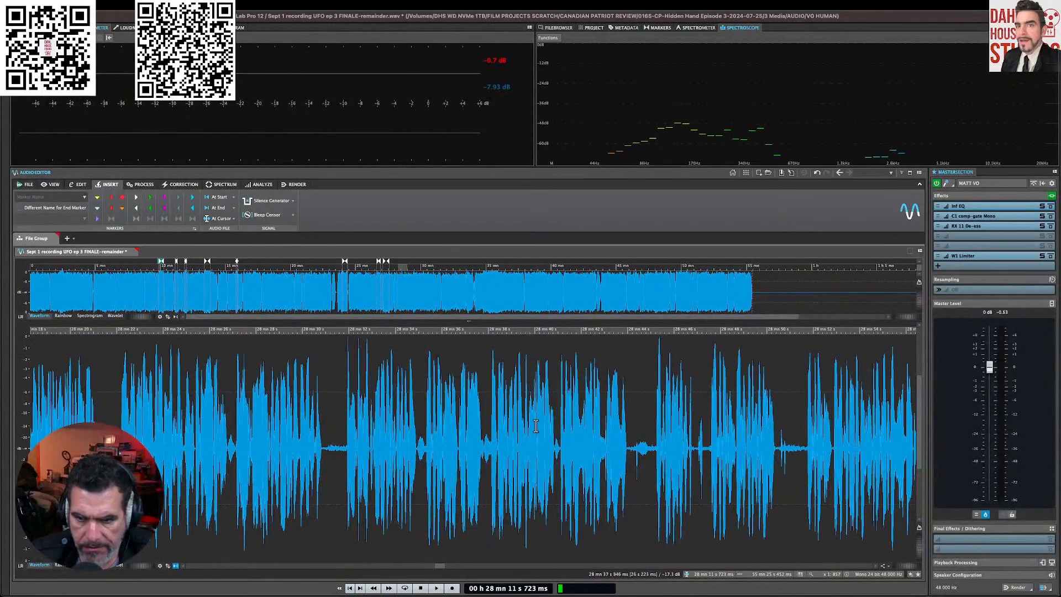
pyautogui.press('space')
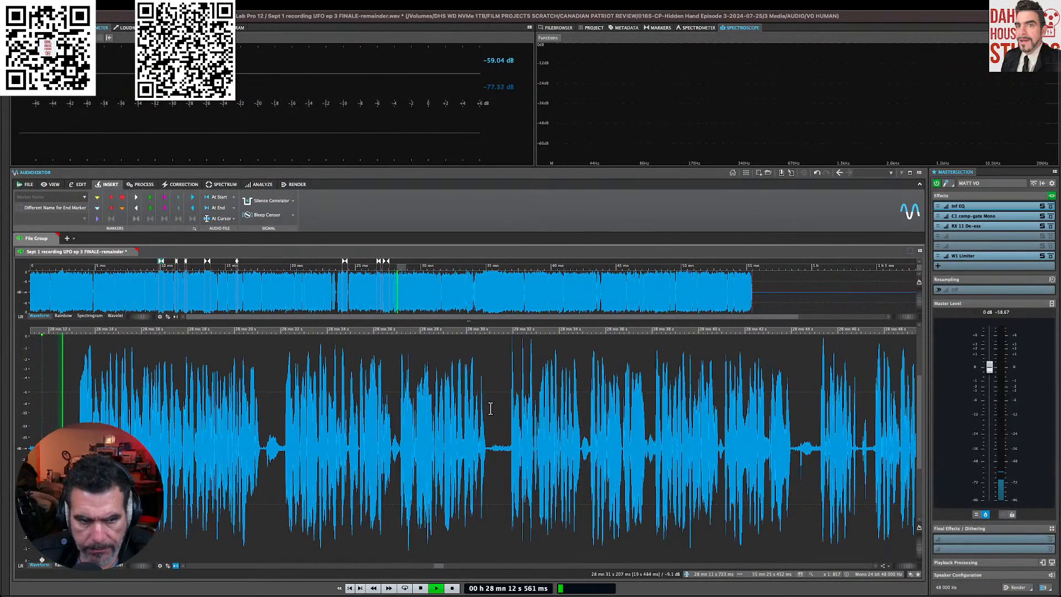
pyautogui.scroll(-2, 450, 414)
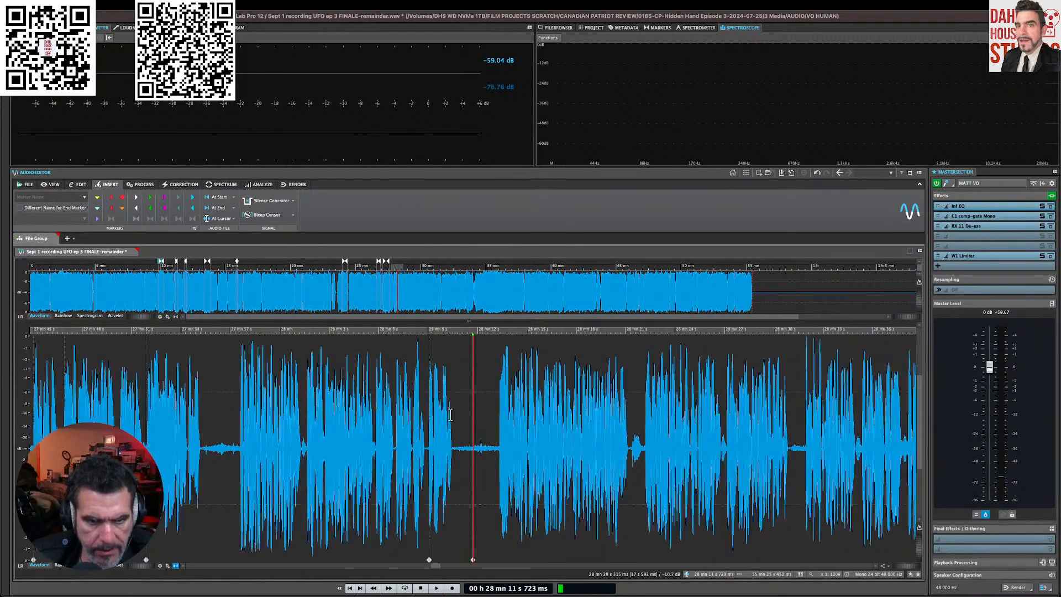
pyautogui.press('space')
pyautogui.click(531, 406)
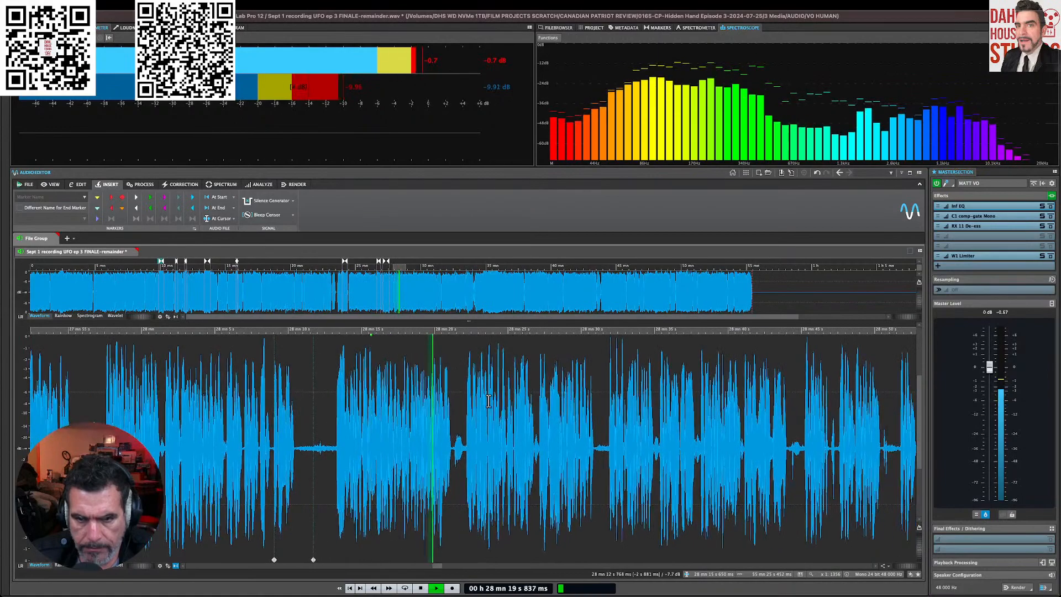
pyautogui.rightClick(486, 401)
pyautogui.click(479, 401)
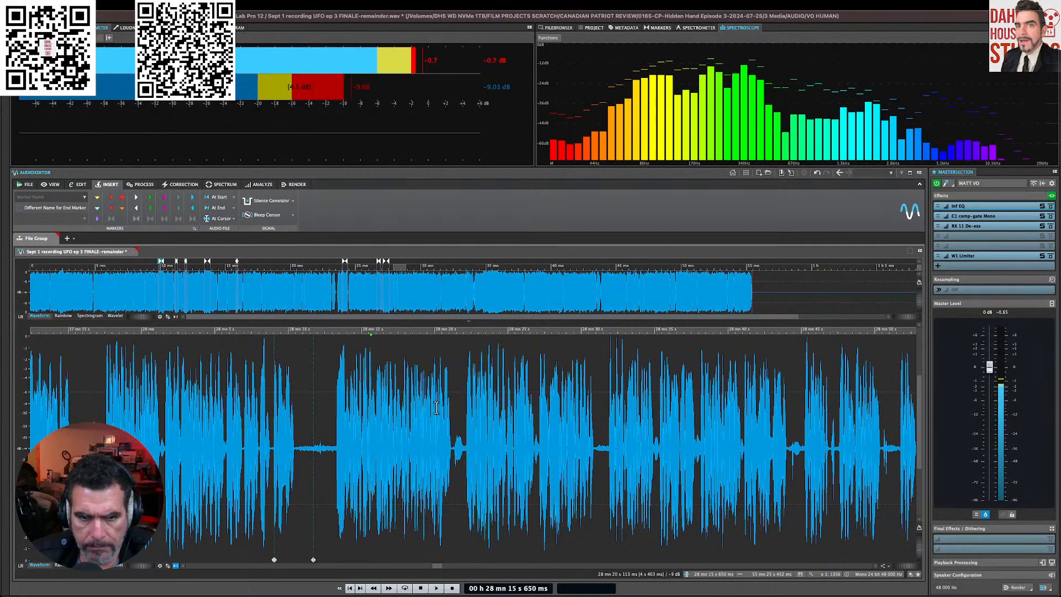
pyautogui.press('space')
# Step: Undo the last deletion, delete the same passage ending at about 28 mn 20.36 s again and play on from there
pyautogui.hotkey('ctrl', 'z')
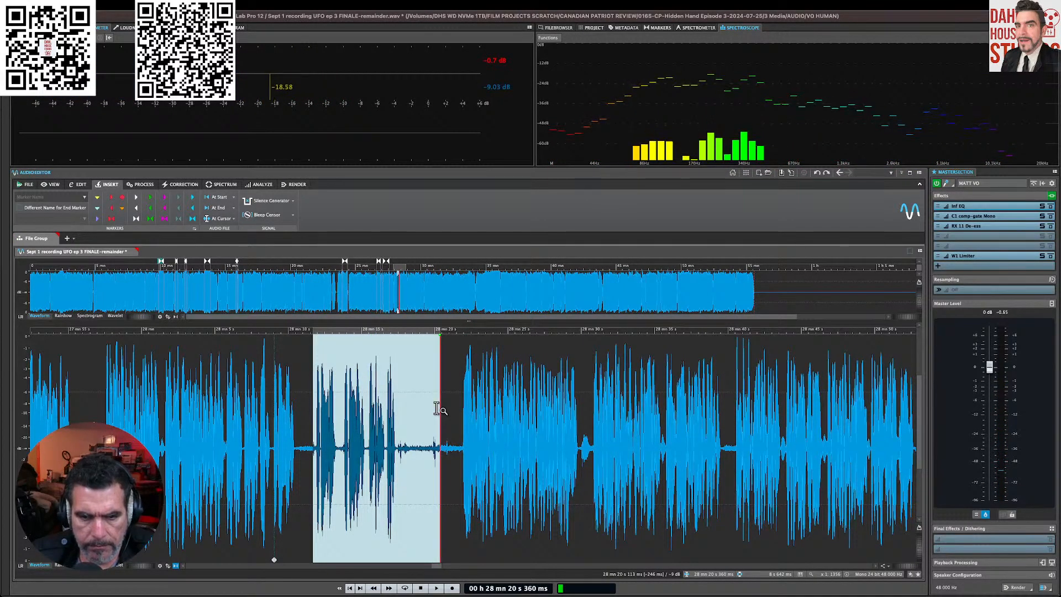
pyautogui.press('Delete')
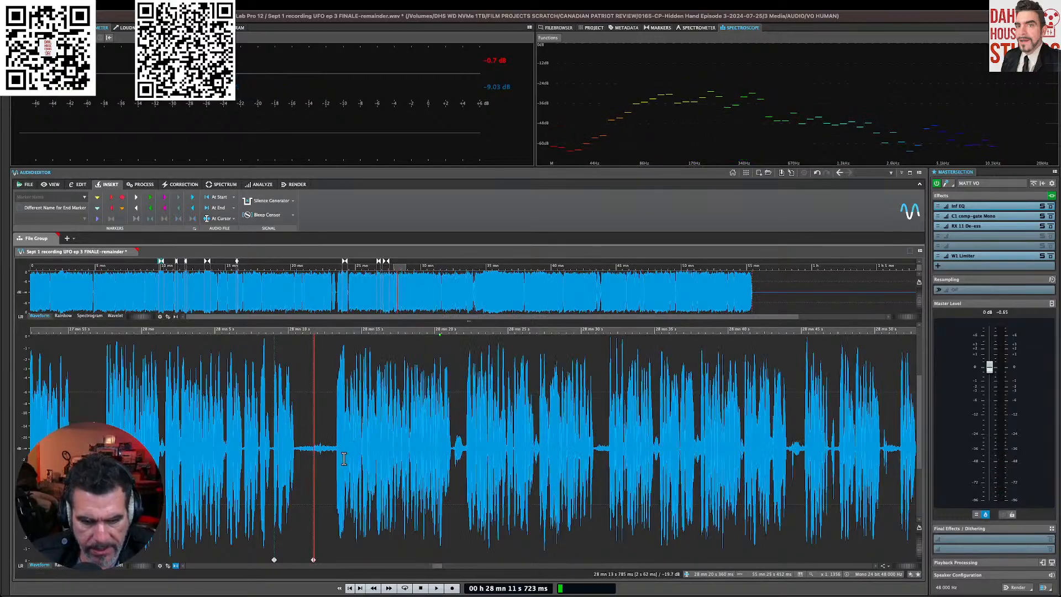
pyautogui.press('space')
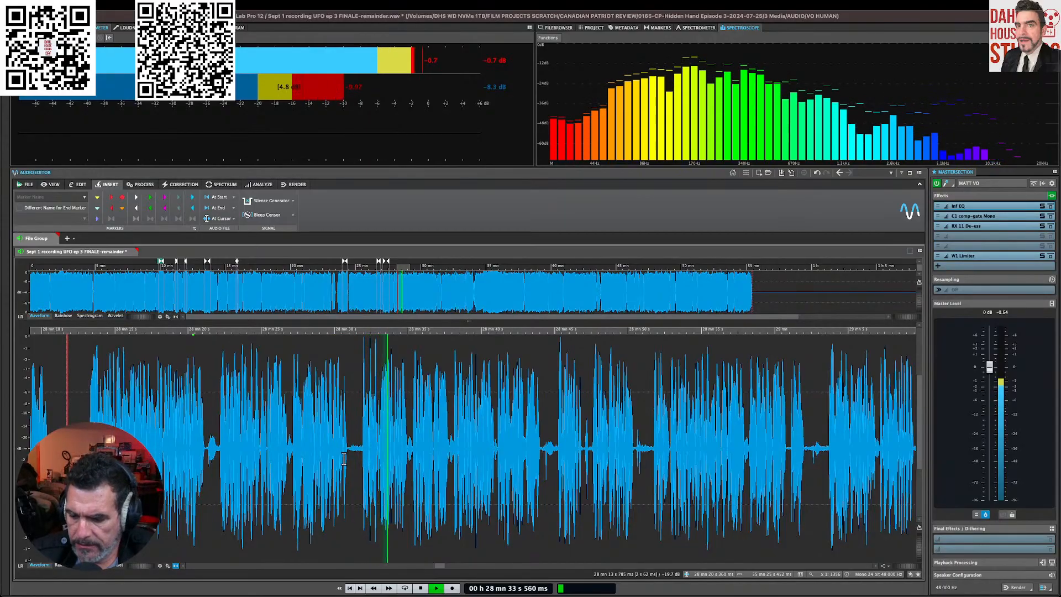
pyautogui.hscroll(3, 343, 458)
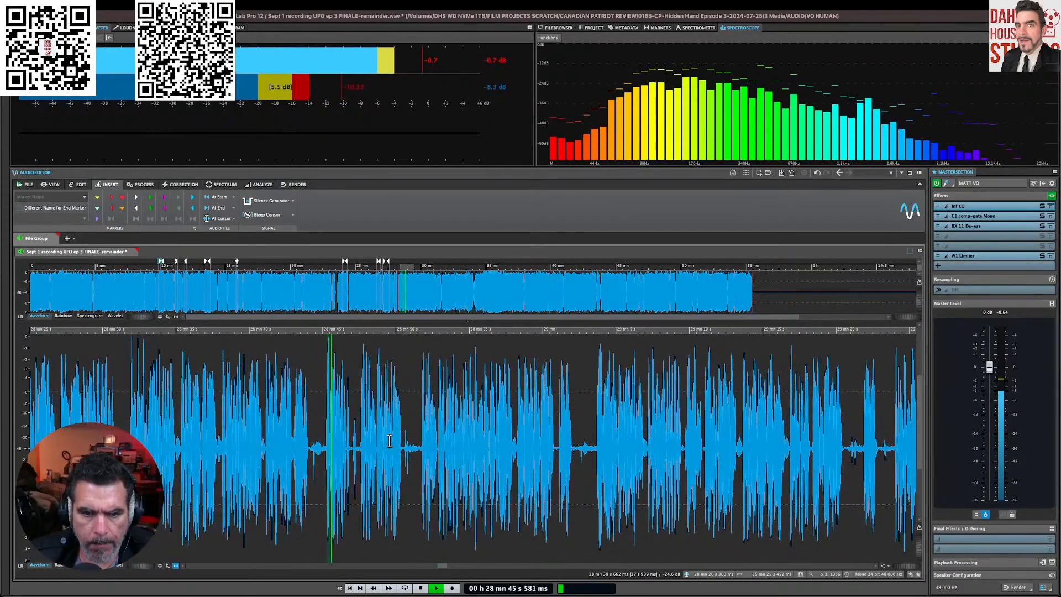
# Step: Delete the roughly 6.4 s passage between 28 mn 45 s 254 ms and 28 mn 51 s 612 ms during playback, and stop after listening
pyautogui.click(402, 439)
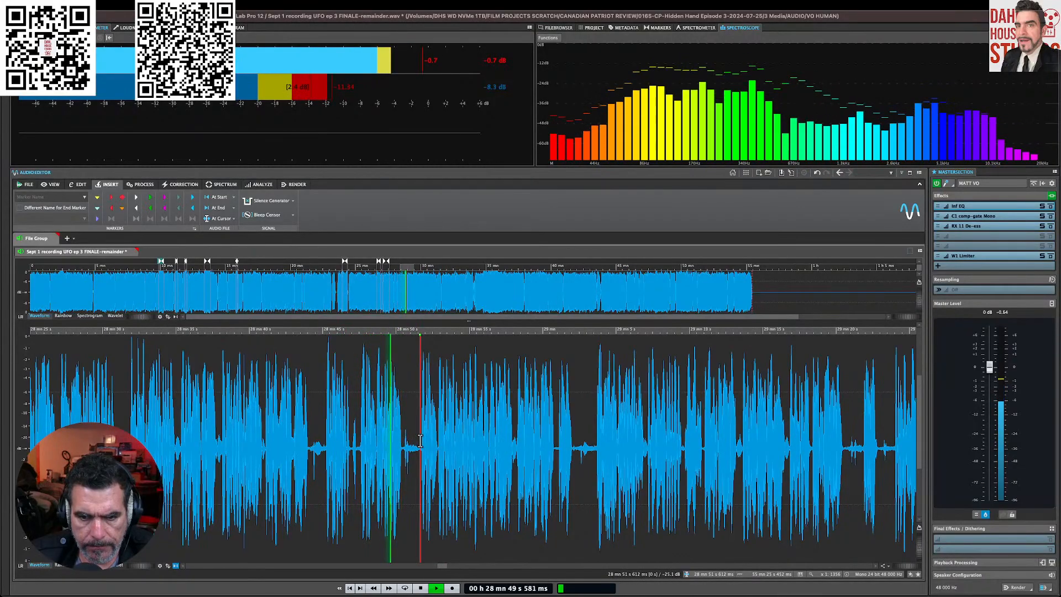
pyautogui.click(420, 442)
pyautogui.moveTo(420, 443); pyautogui.dragTo(325, 449)
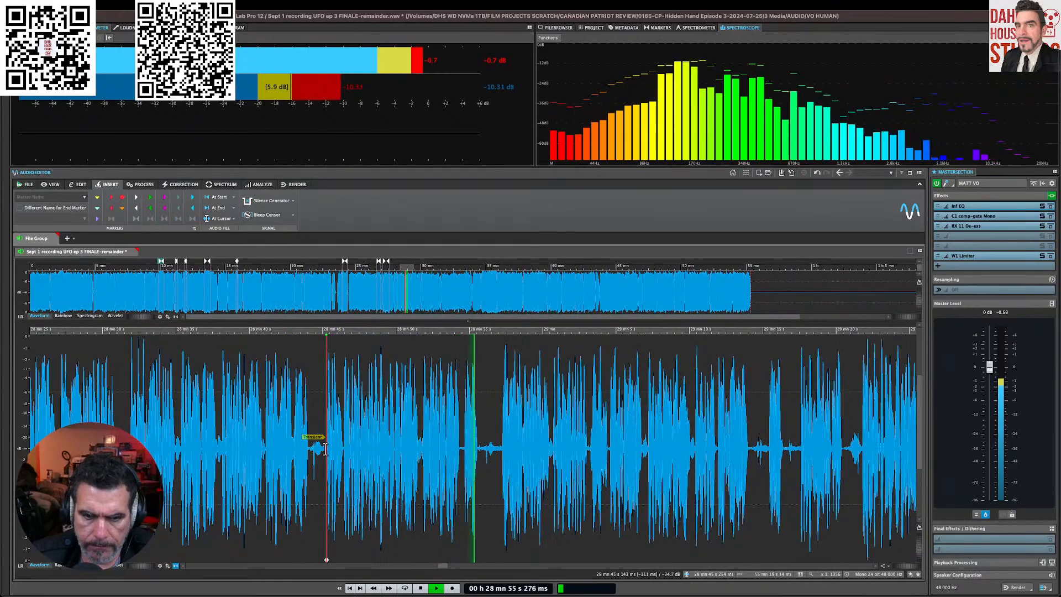
pyautogui.click(326, 448)
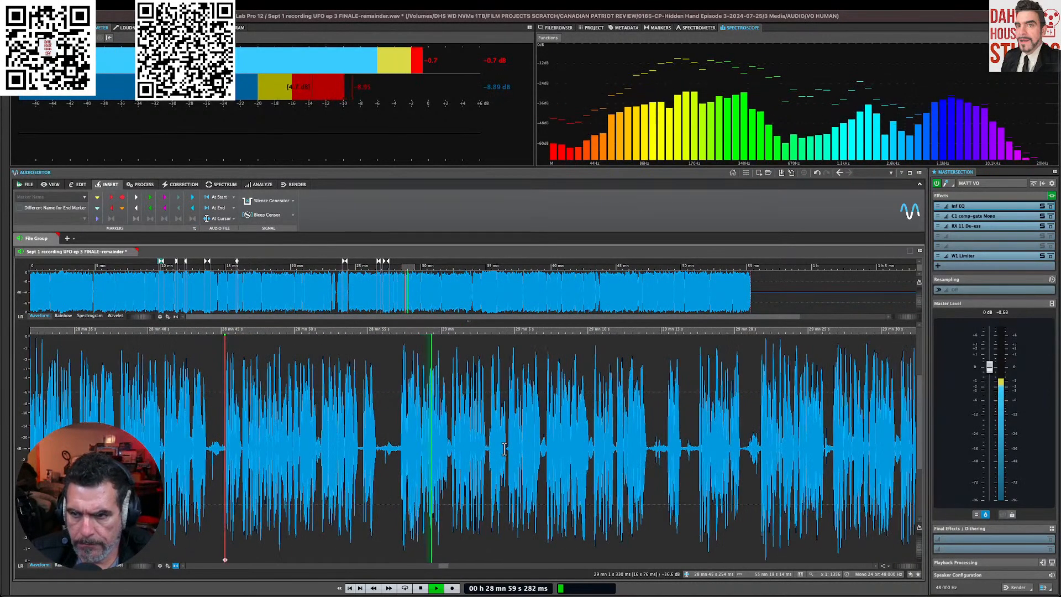
pyautogui.click(318, 360)
pyautogui.press('space')
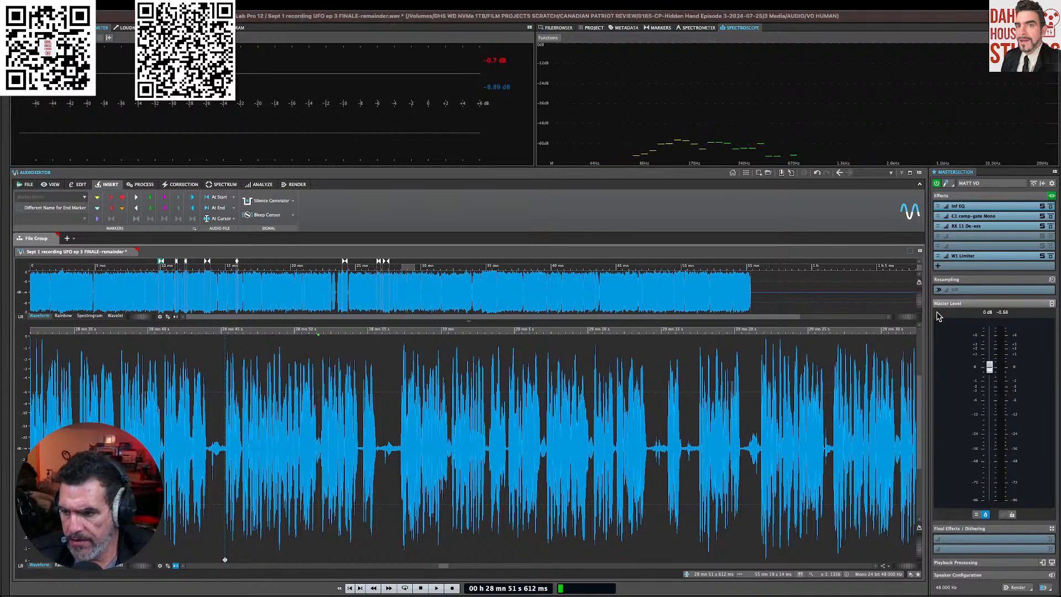
# Step: Open the render settings for the current file and set the source to All Marked Regions, using Regions
pyautogui.click(1007, 587)
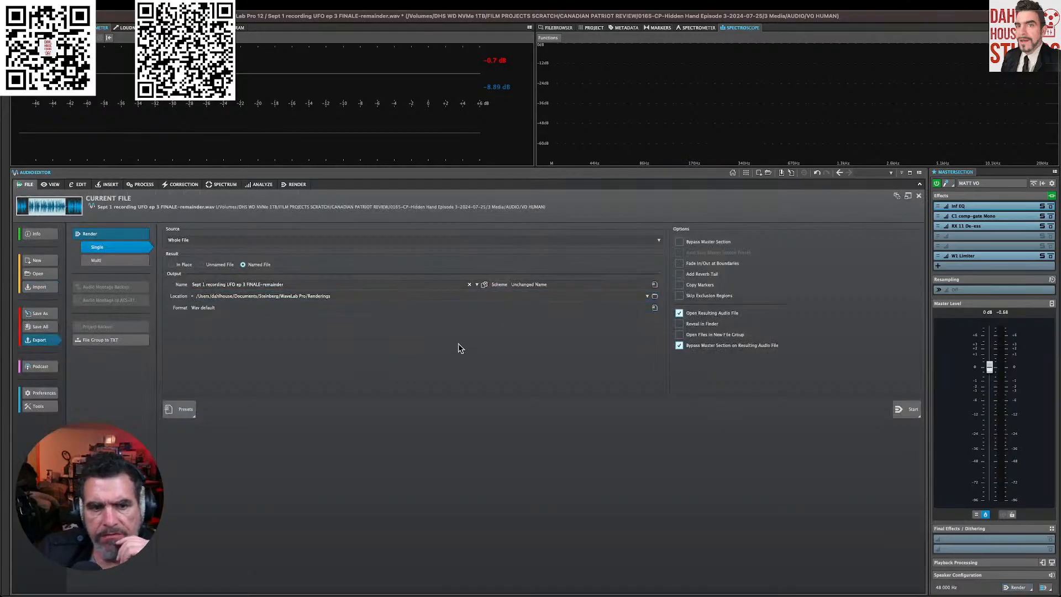
pyautogui.click(657, 241)
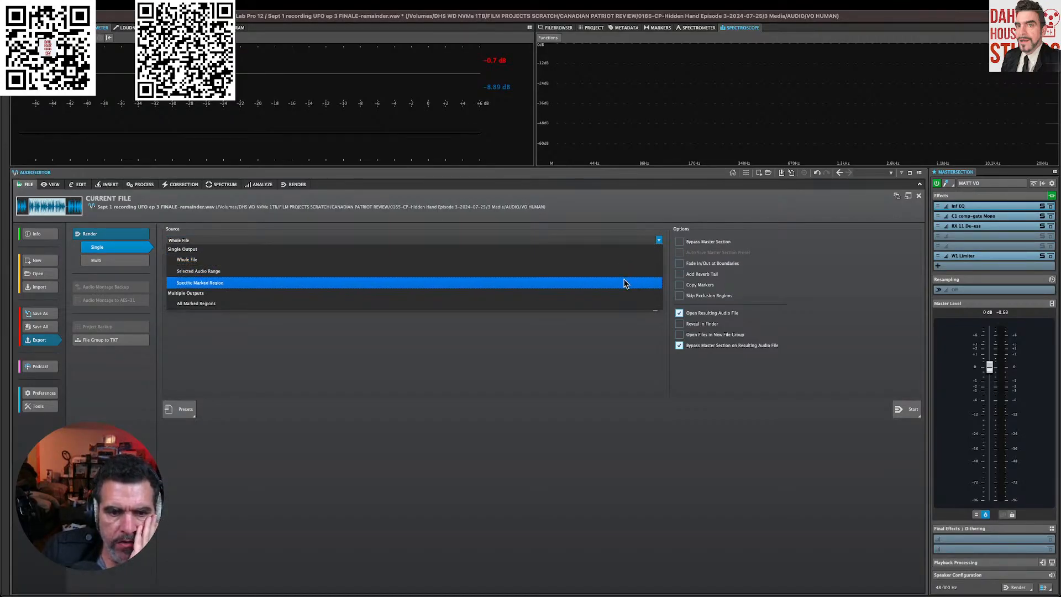
pyautogui.click(621, 304)
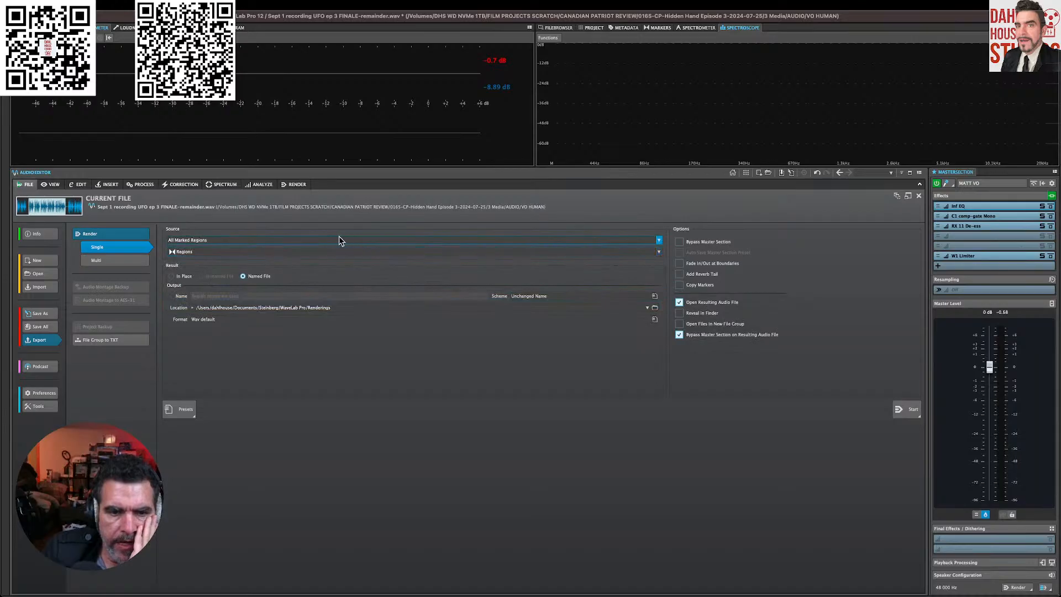
pyautogui.click(256, 252)
pyautogui.click(369, 257)
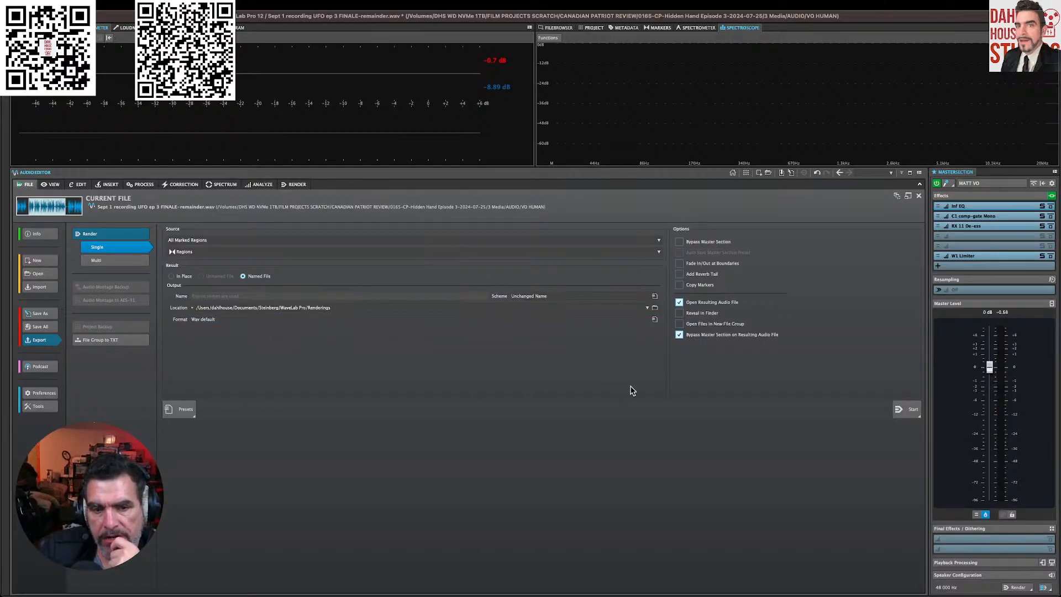
# Step: Switch the render setup to Multi, check the output format presets and close the setup without rendering
pyautogui.click(138, 265)
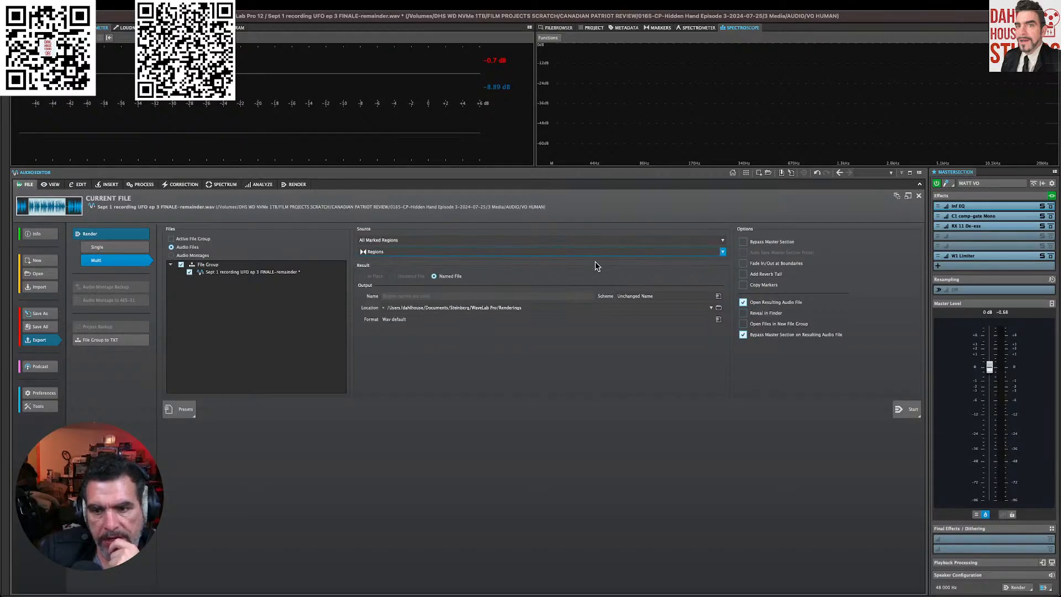
pyautogui.rightClick(689, 322)
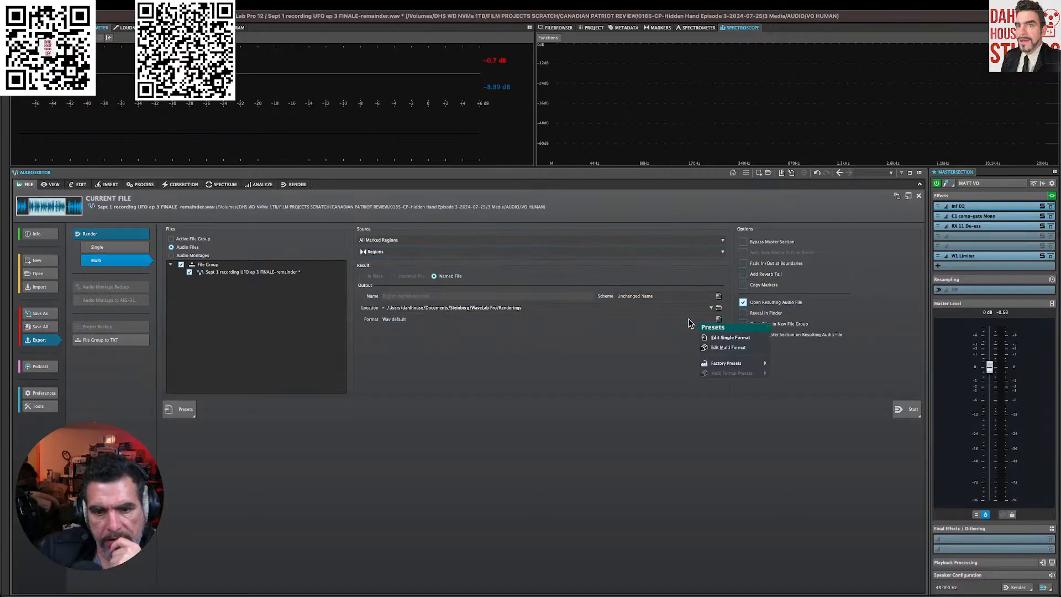
pyautogui.click(671, 356)
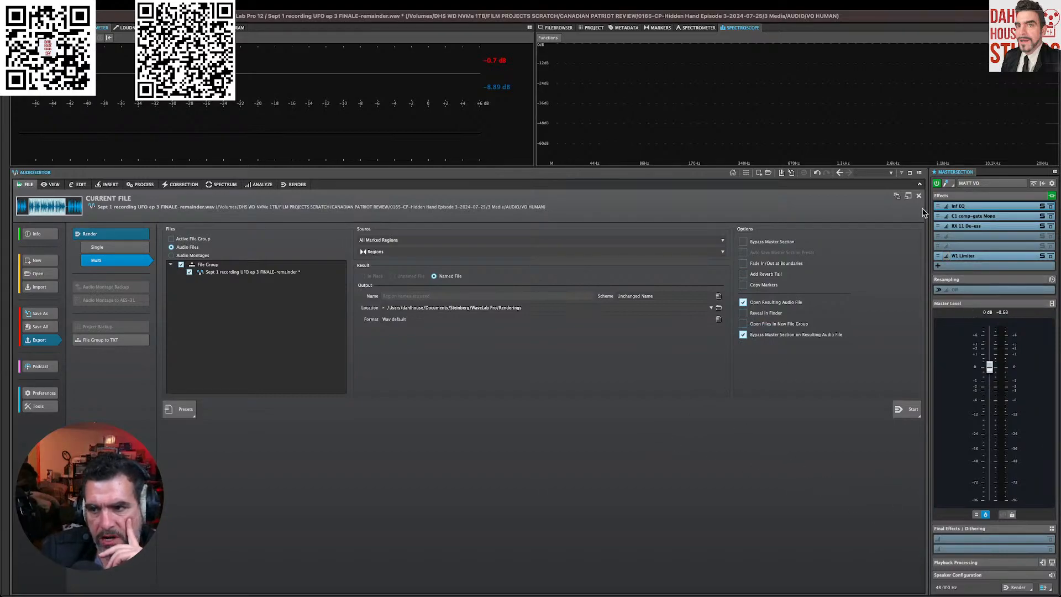
pyautogui.click(919, 197)
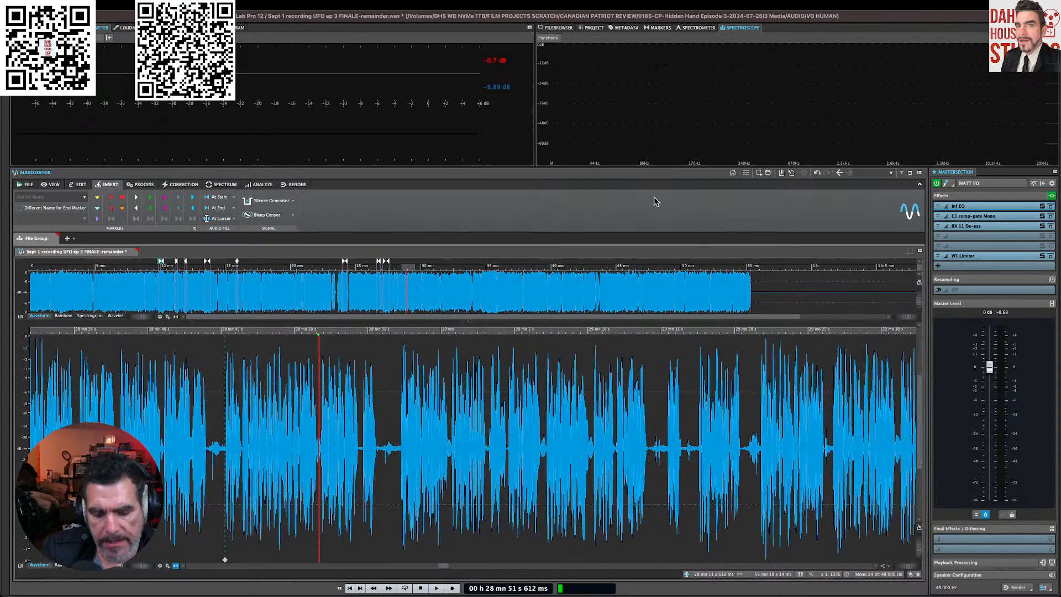
# Step: Create a new batch processor from the Mp3 Convert template and select its output field
pyautogui.press('super+n')
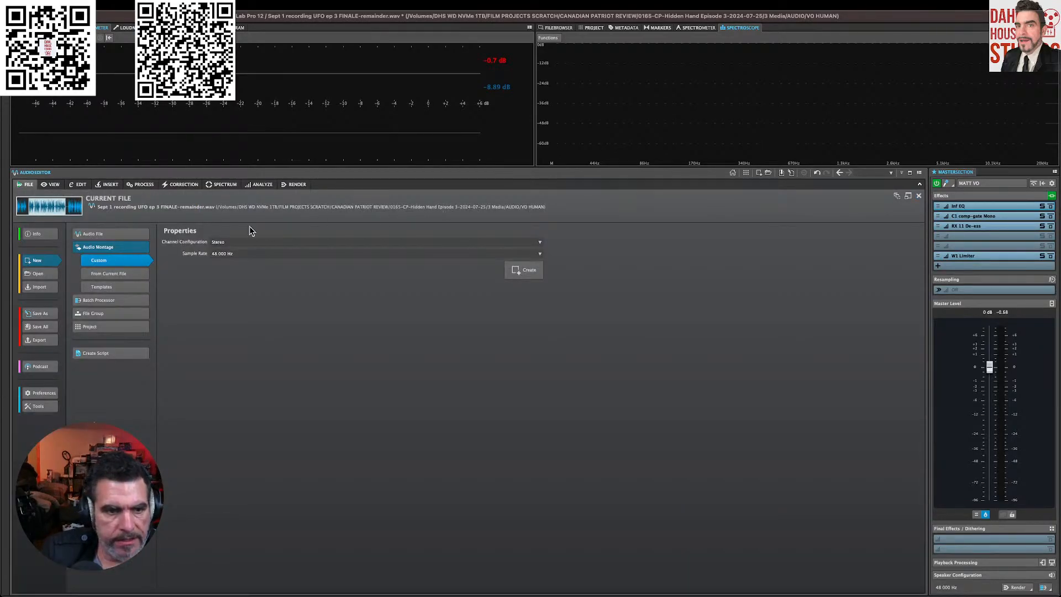
pyautogui.click(123, 300)
pyautogui.click(122, 301)
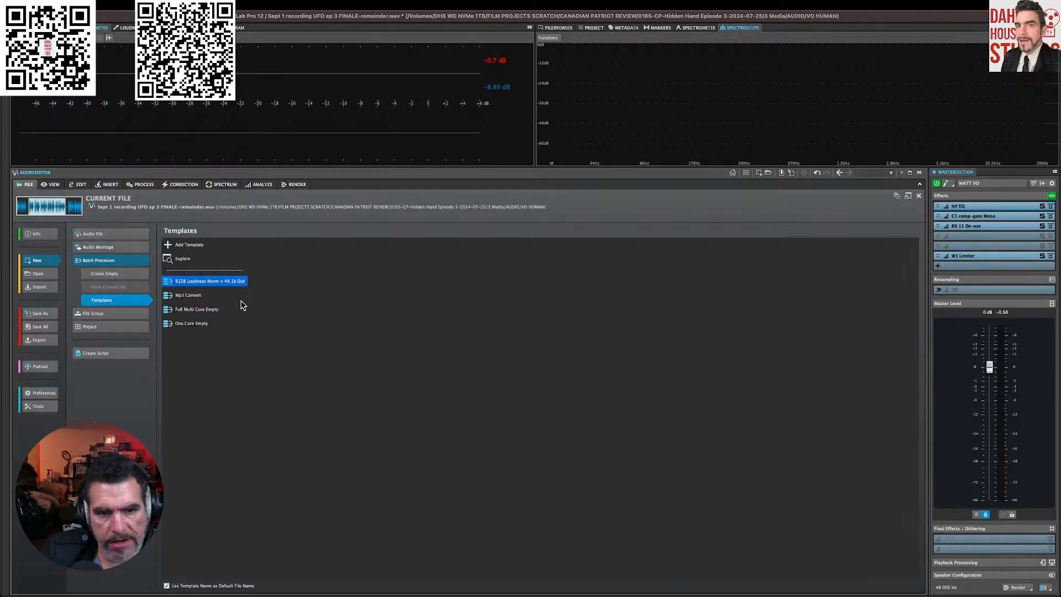
pyautogui.click(193, 295)
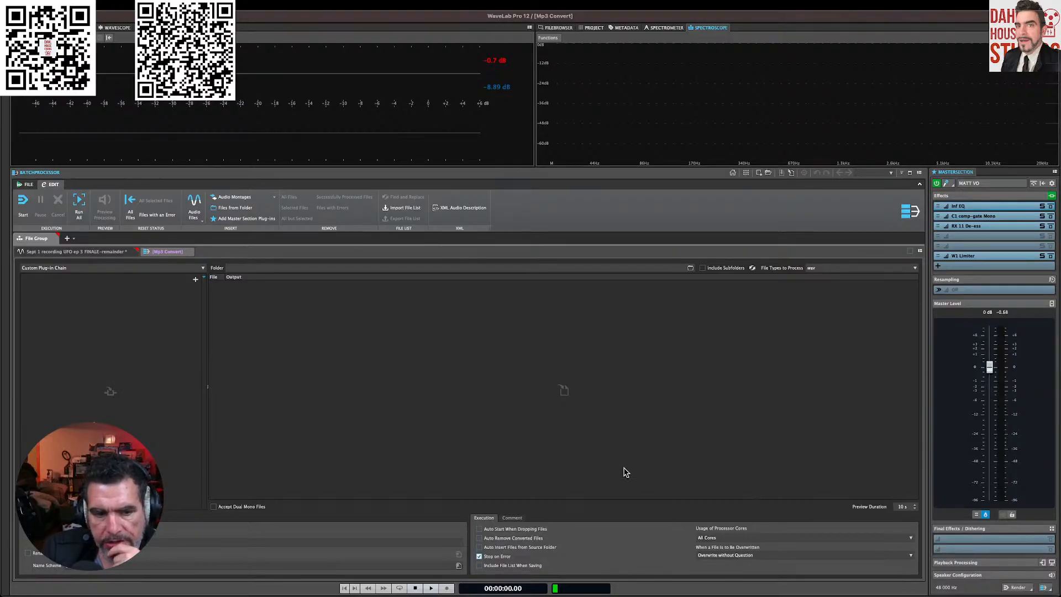
pyautogui.click(273, 541)
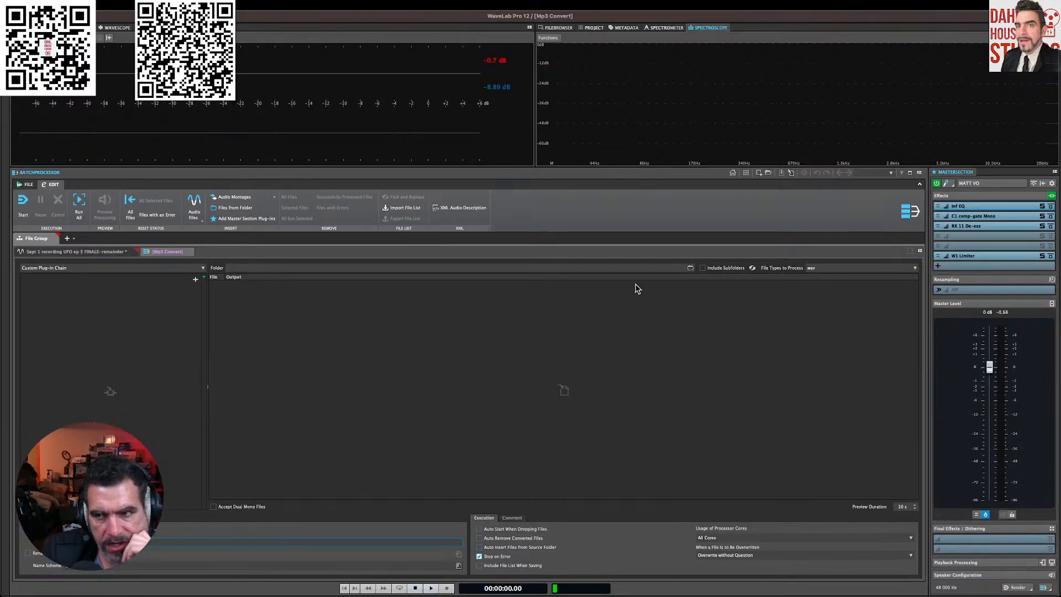
# Step: Look back at the recording, return to the Mp3 Convert batch and try to close the file group
pyautogui.click(101, 252)
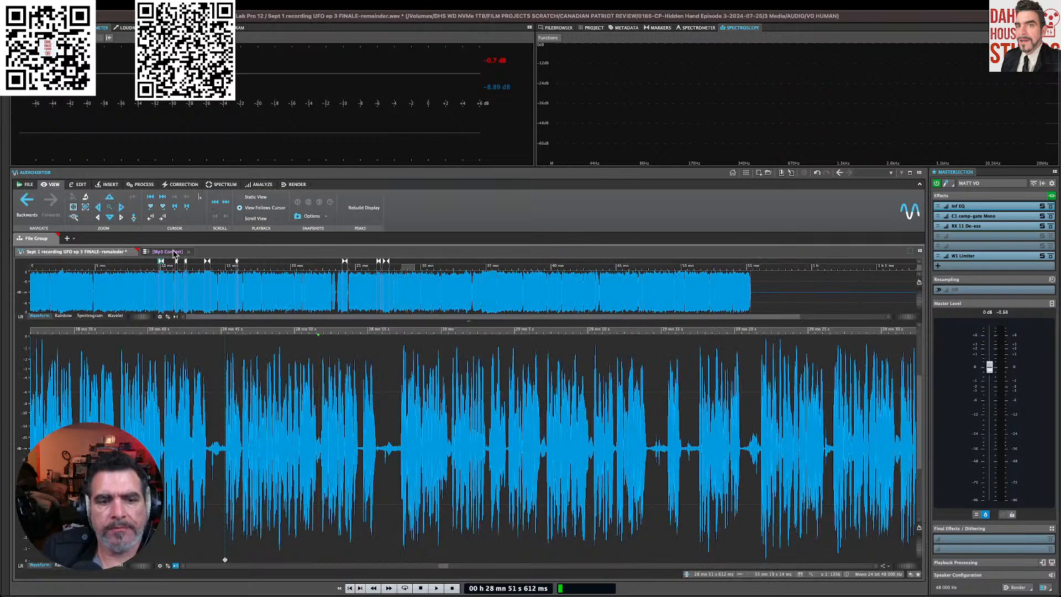
pyautogui.click(175, 252)
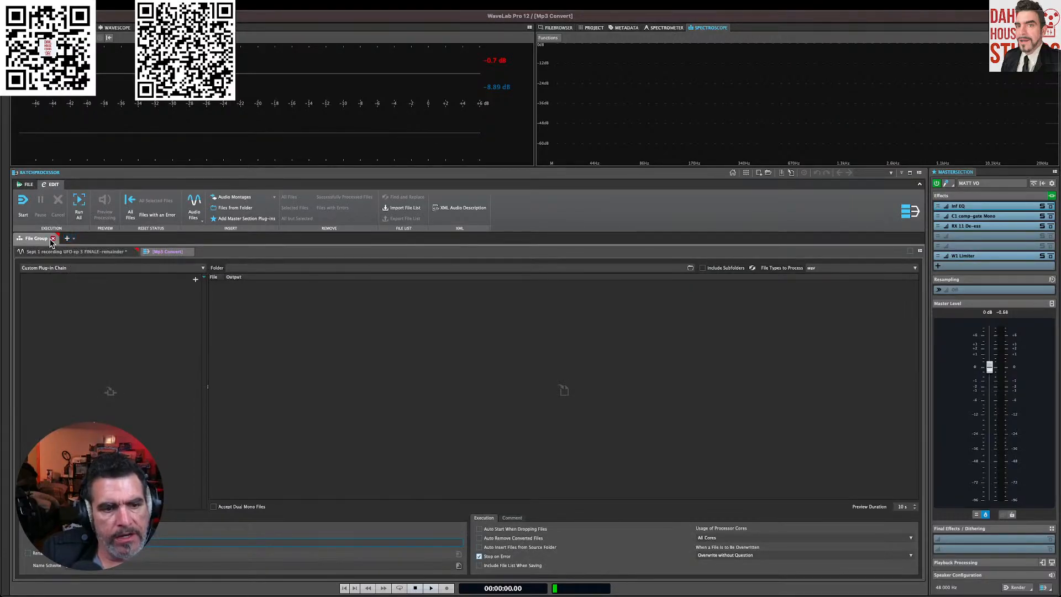
pyautogui.click(53, 239)
pyautogui.click(550, 318)
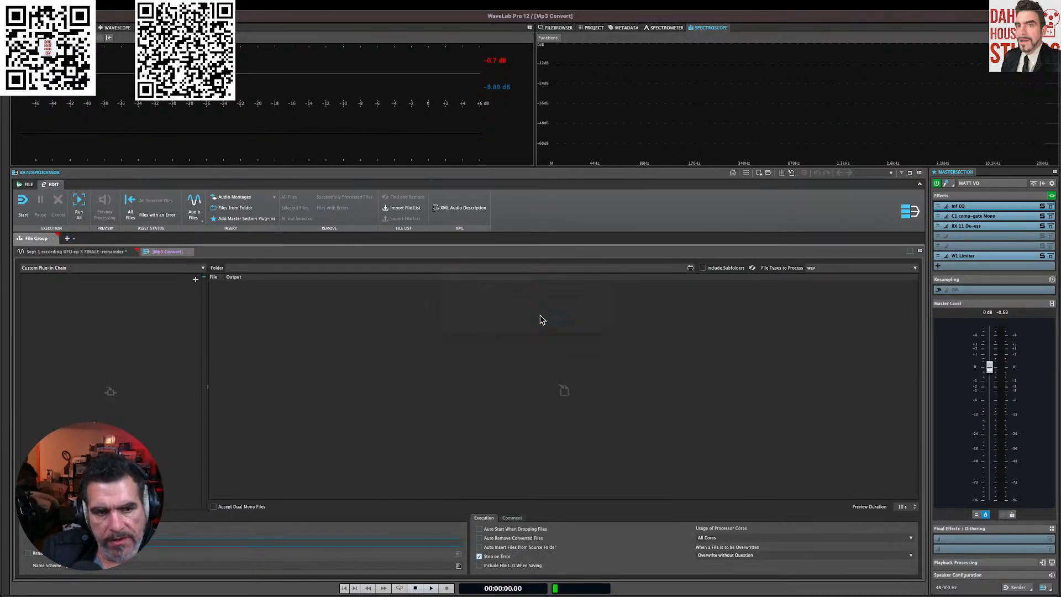
# Step: Switch from the Mp3 Convert batch back to the Sept 1 recording
pyautogui.click(86, 255)
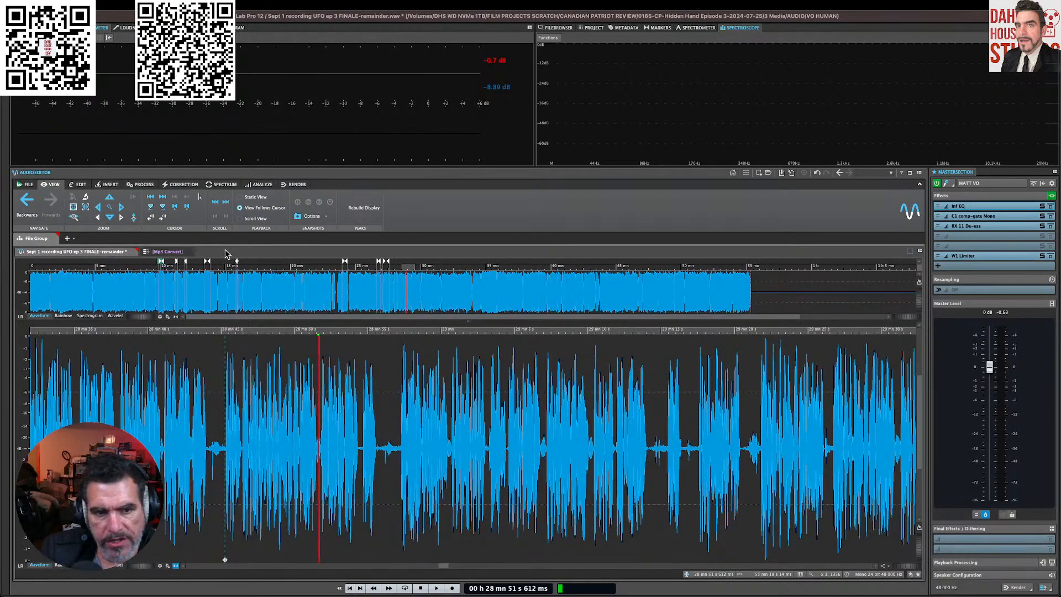
pyautogui.click(67, 239)
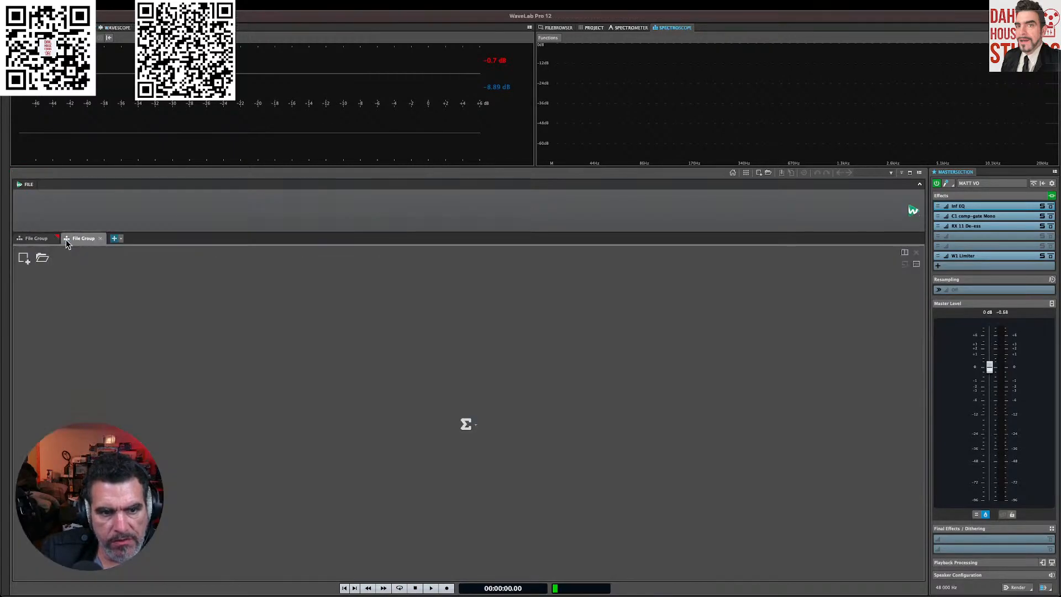
pyautogui.click(101, 238)
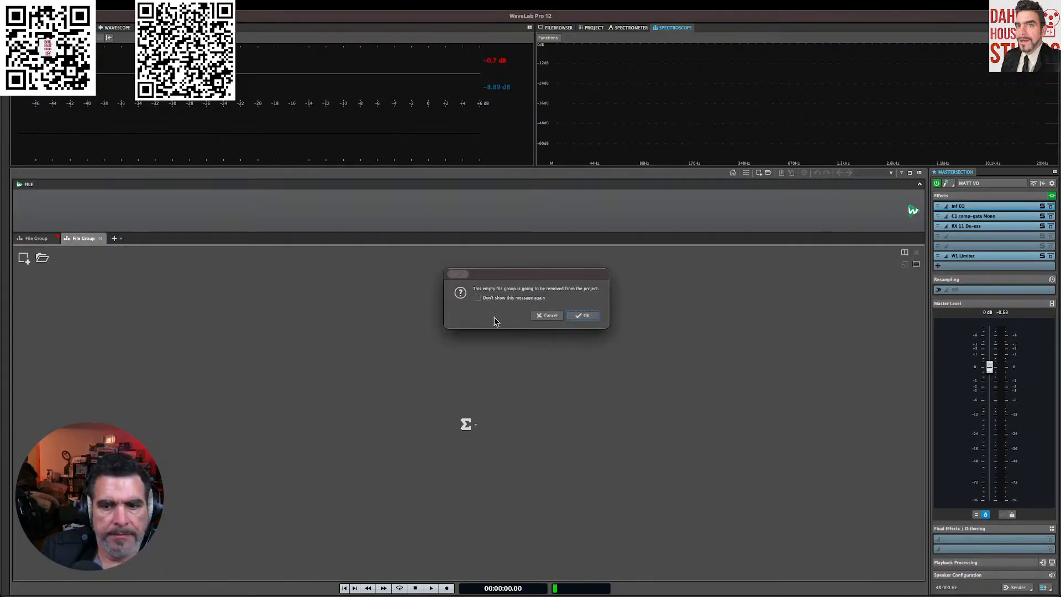
pyautogui.click(583, 316)
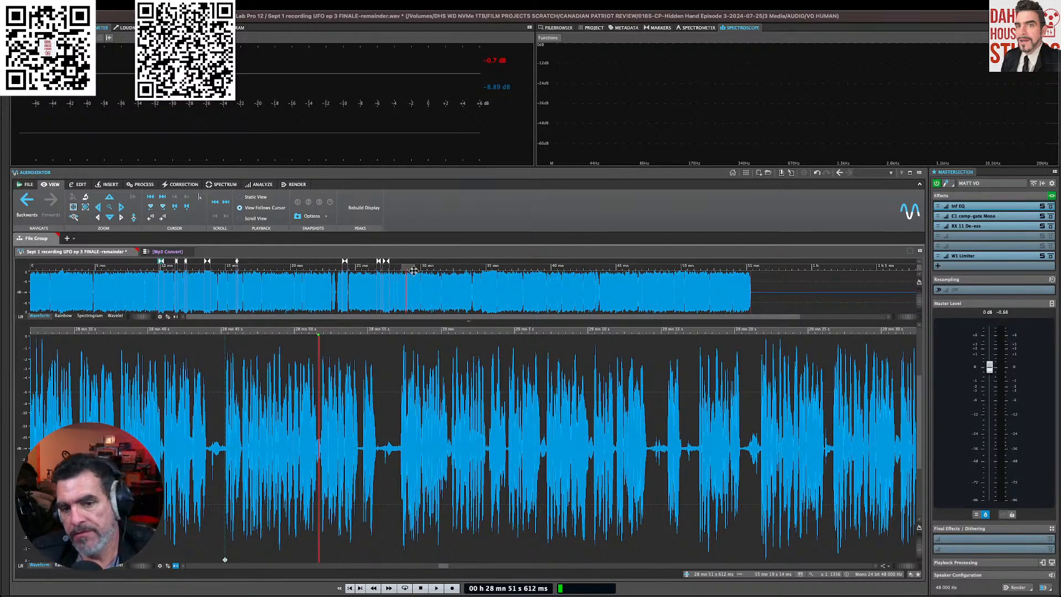
# Step: Move the edit cursor to several points between about 28 mn 51 s and 28 mn 53 s, ending at about 28 mn 49 s
pyautogui.click(319, 331)
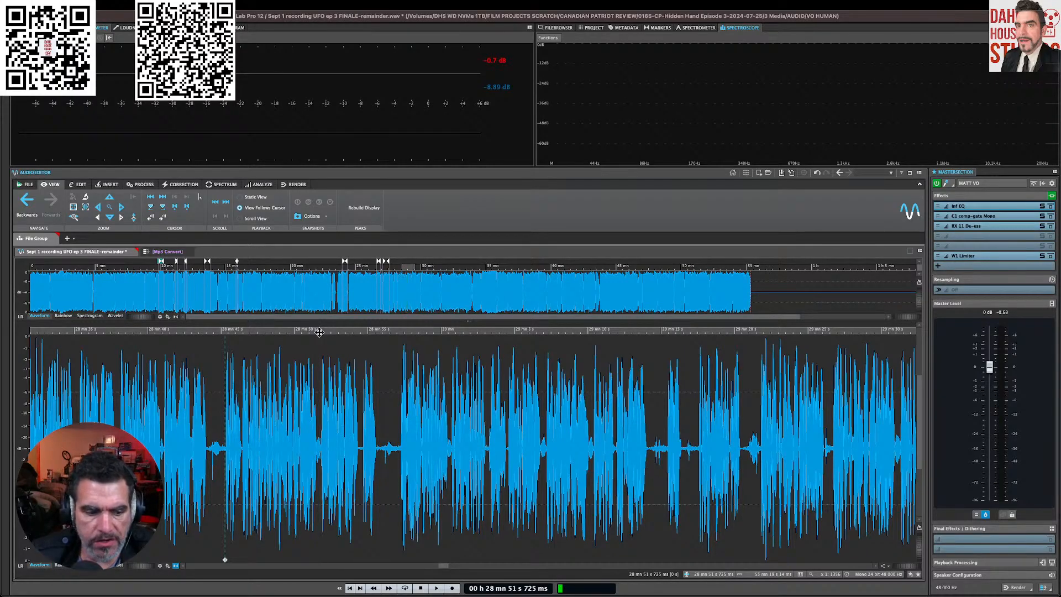
pyautogui.click(318, 329)
pyautogui.click(336, 331)
pyautogui.click(351, 333)
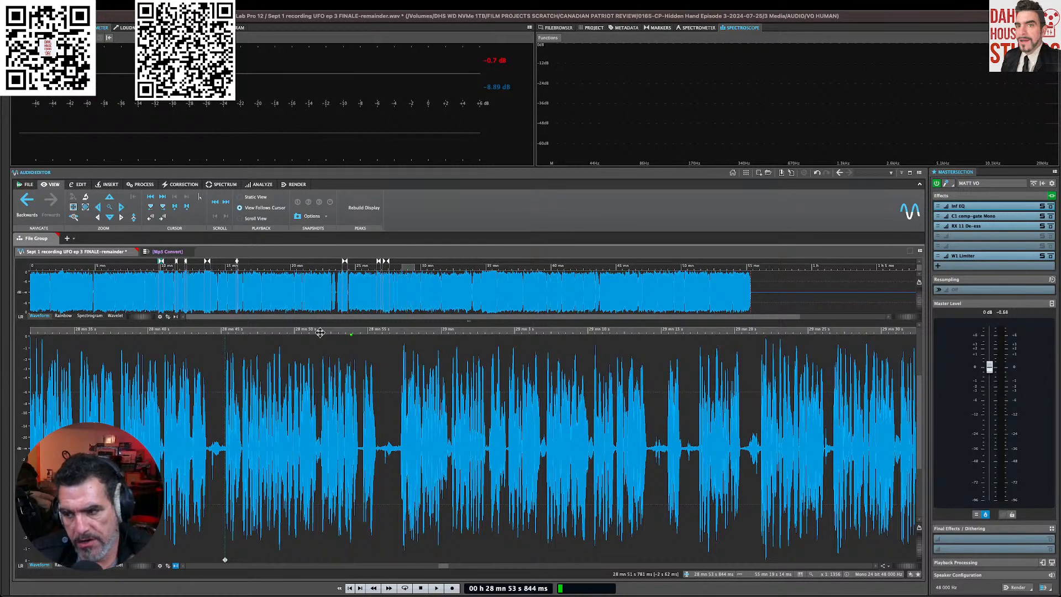
pyautogui.click(345, 332)
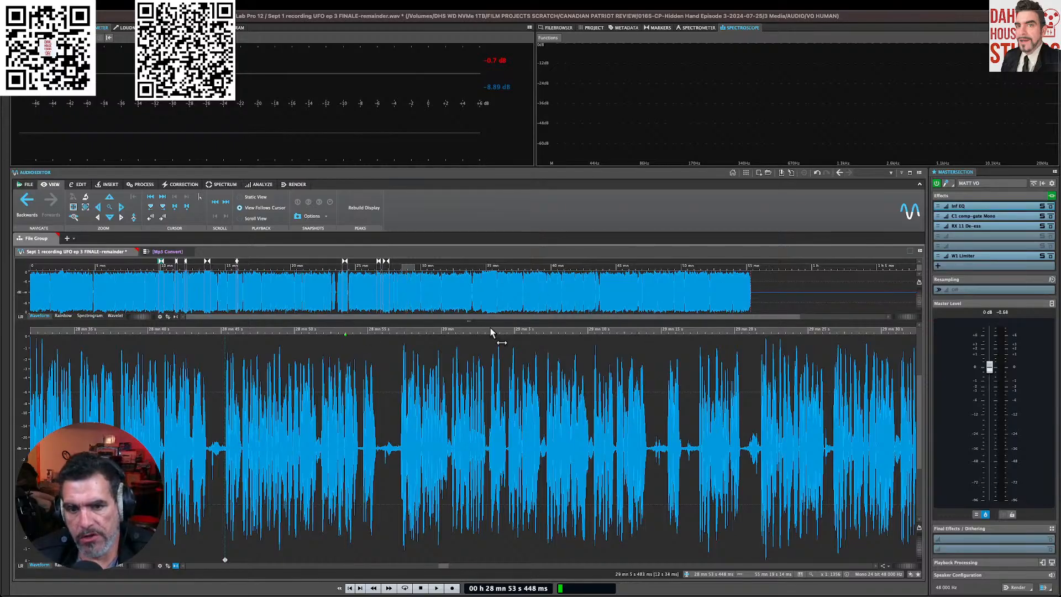
pyautogui.click(346, 332)
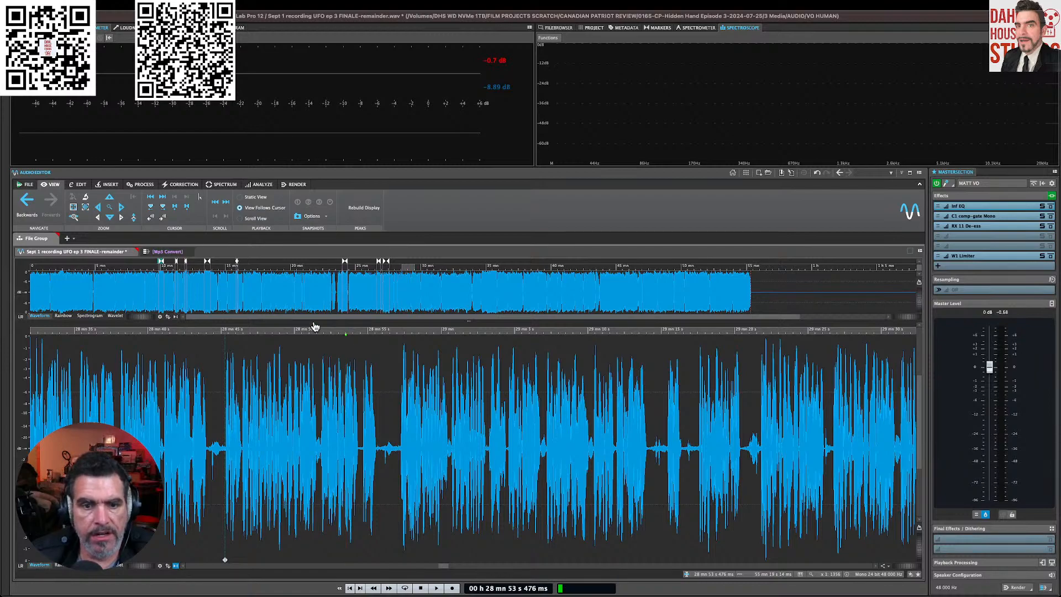
pyautogui.click(275, 331)
pyautogui.click(287, 332)
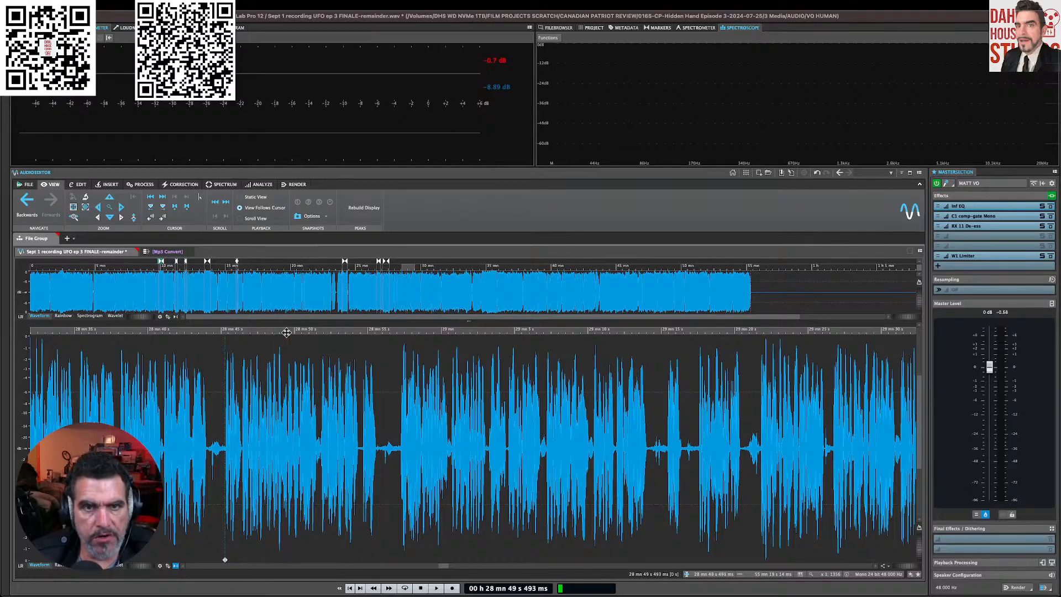